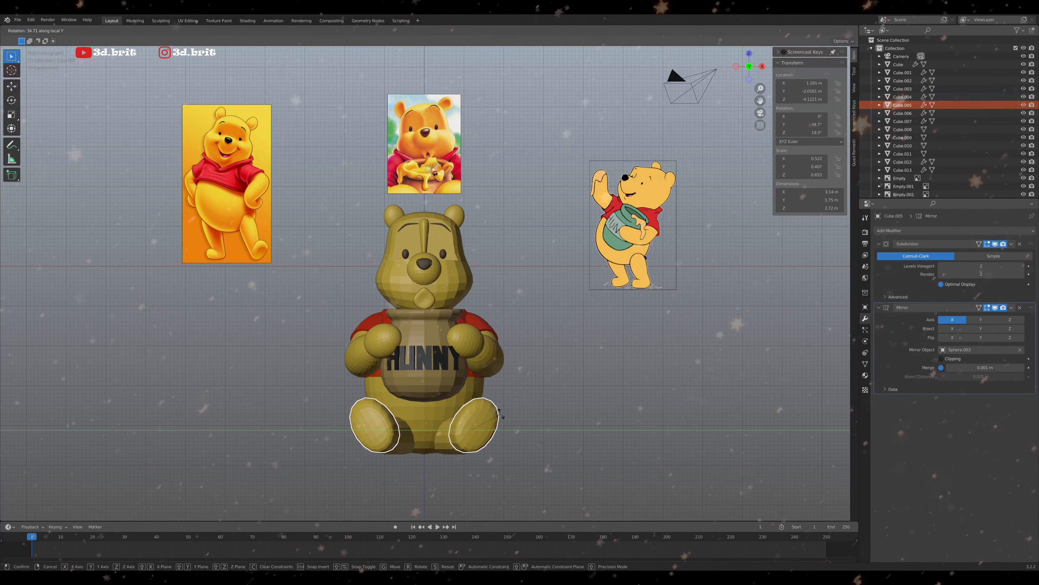
# Rotate the mirrored feet to about 34.7° around their local Y axis and clear the selection
pyautogui.click(500, 413)
pyautogui.hotkey('alt', 'a')
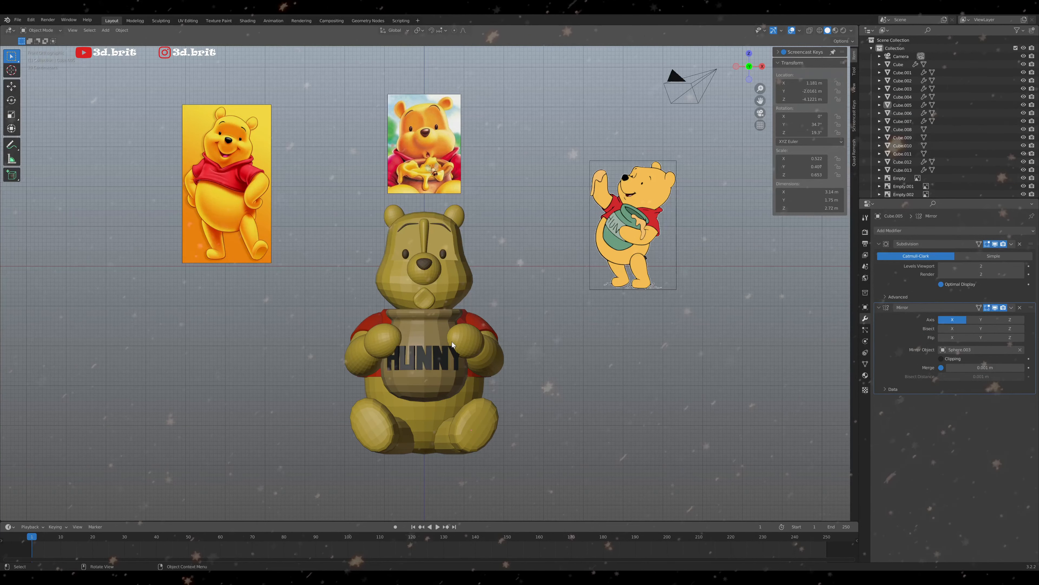
# Rotate the mirrored ears around the Y axis to about 25°
pyautogui.moveTo(451, 341); pyautogui.dragTo(467, 310, button='middle')
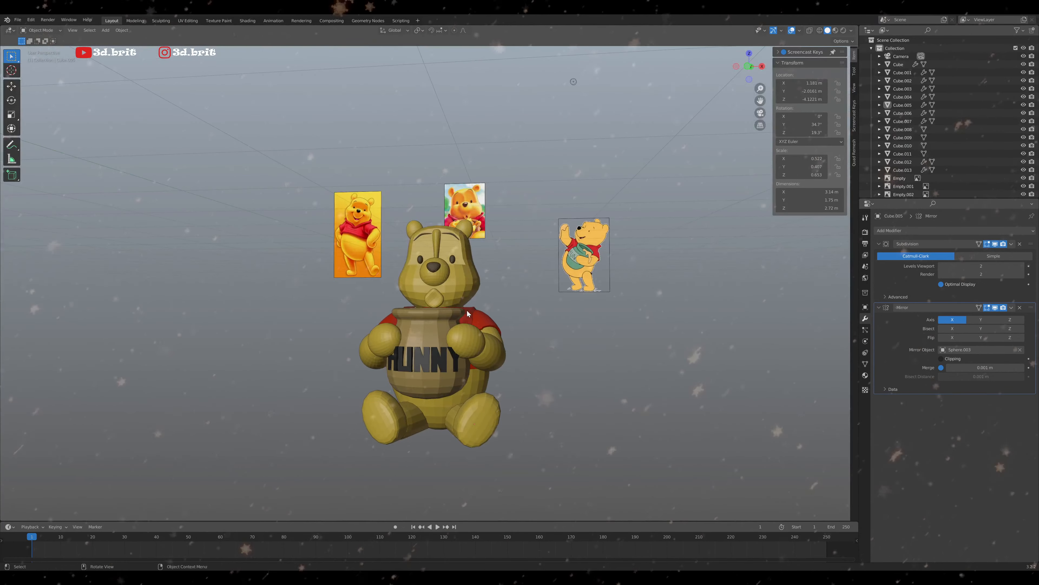
pyautogui.press('KP_1')
pyautogui.click(455, 215)
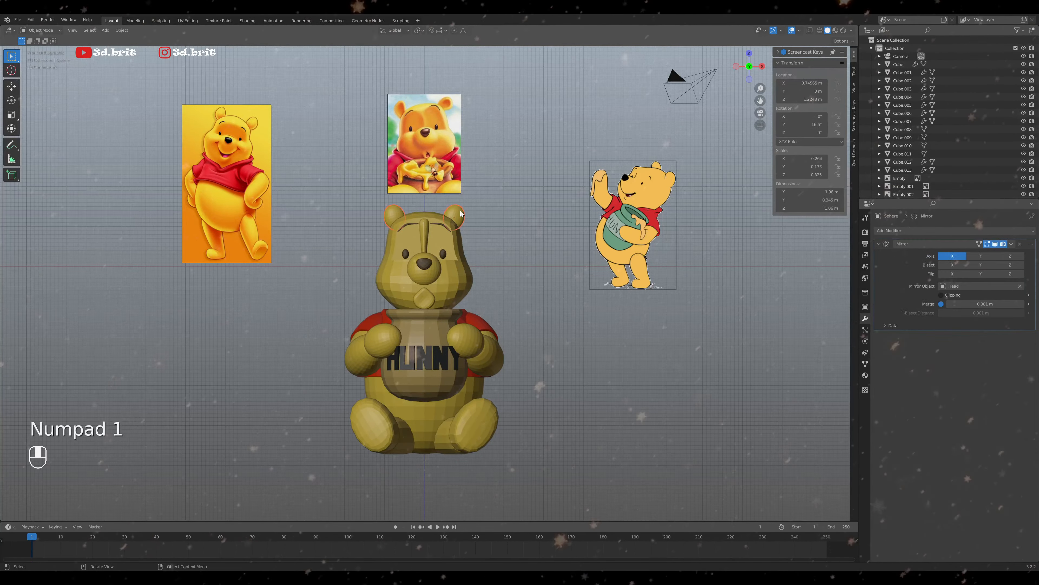
pyautogui.press('r')
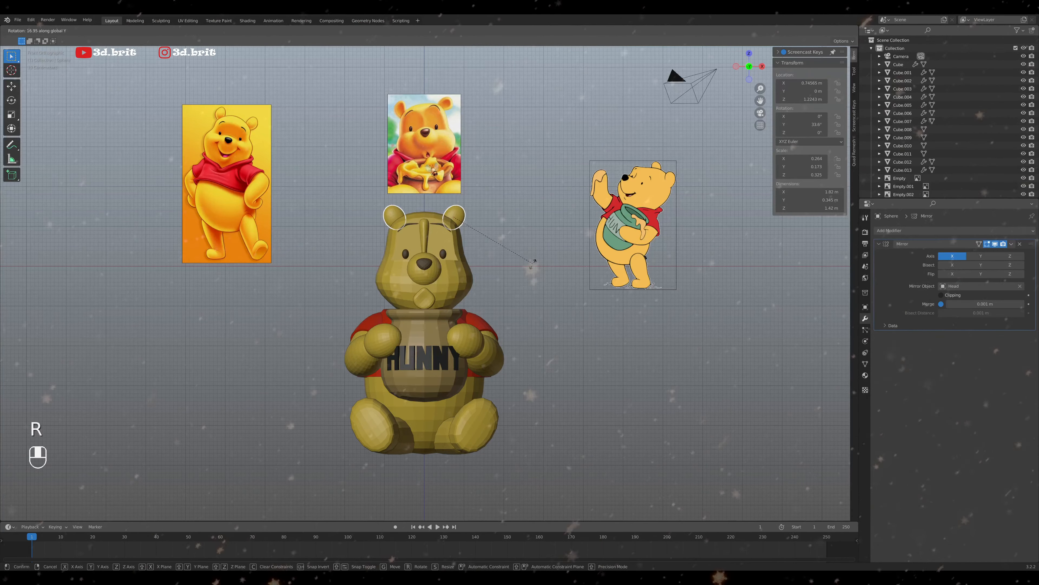
pyautogui.click(533, 250)
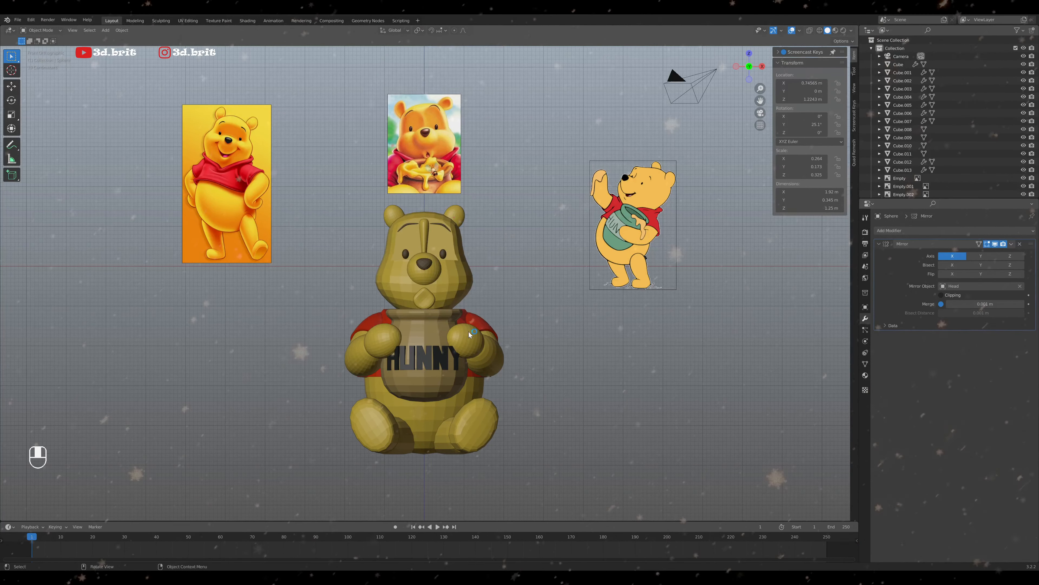
# Examine the pose of the bear's head, arms, feet and honey pot from several angles and from the front
pyautogui.moveTo(480, 290); pyautogui.dragTo(407, 361, button='middle')
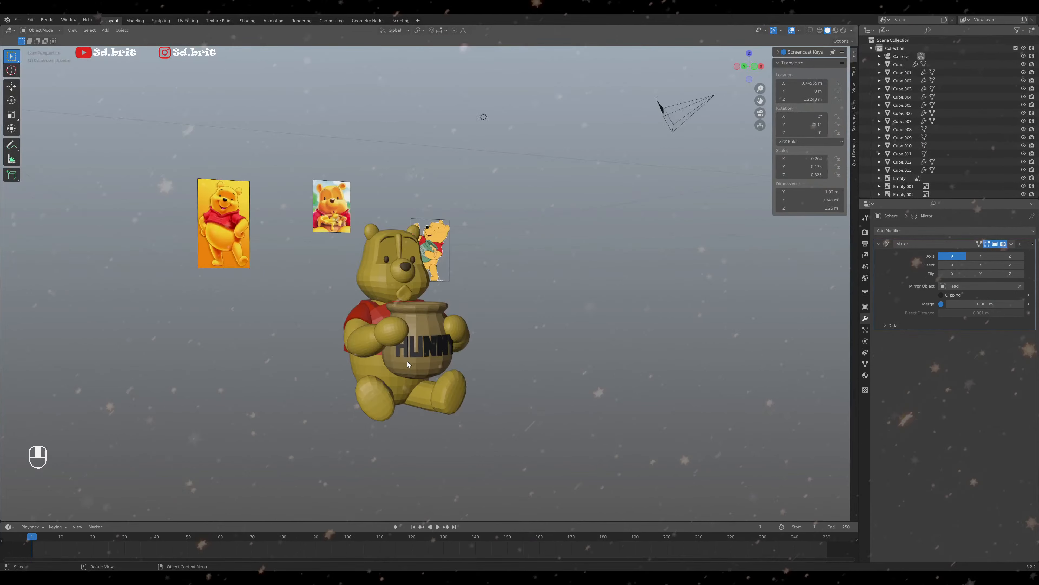
pyautogui.press('KP_1')
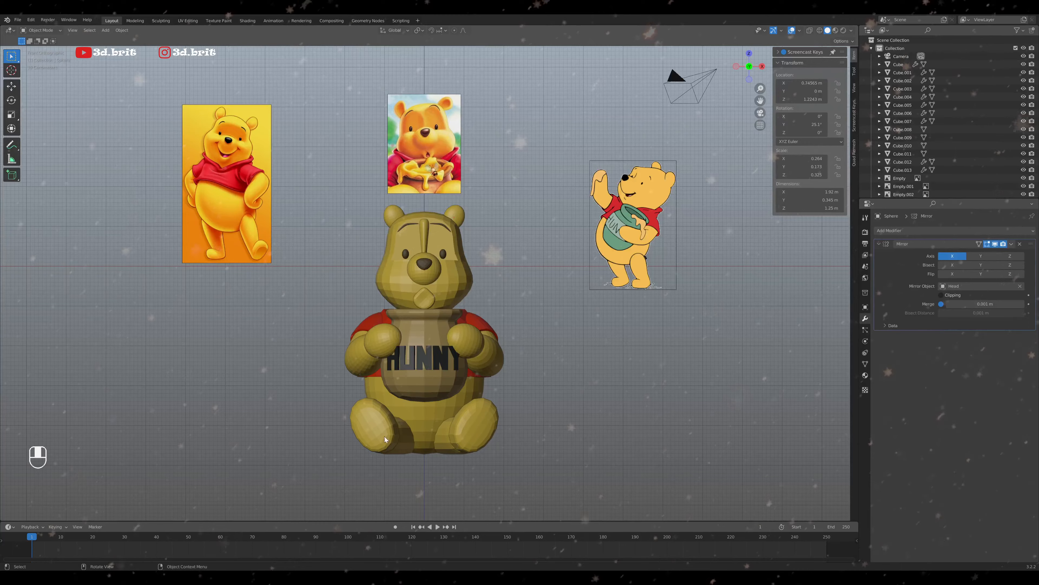
pyautogui.moveTo(471, 430); pyautogui.dragTo(471, 348, button='middle')
pyautogui.press('KP_1')
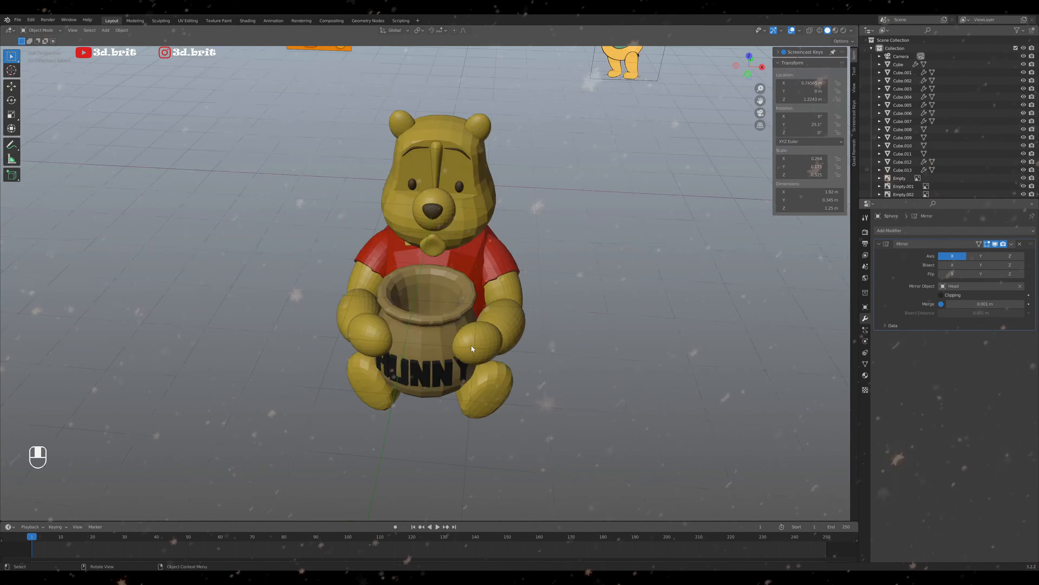
pyautogui.press('KP_1')
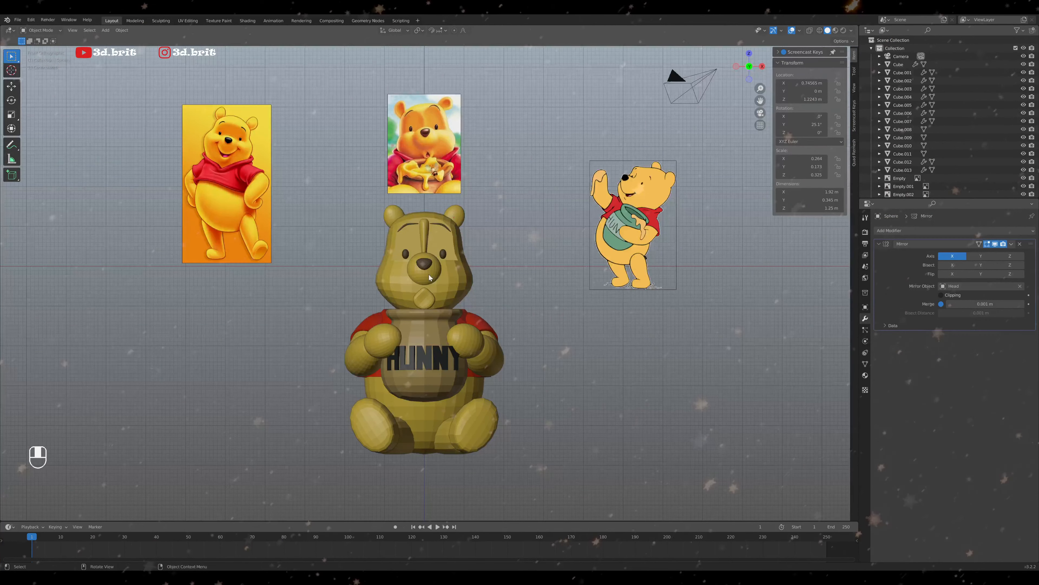
pyautogui.press('KP_1')
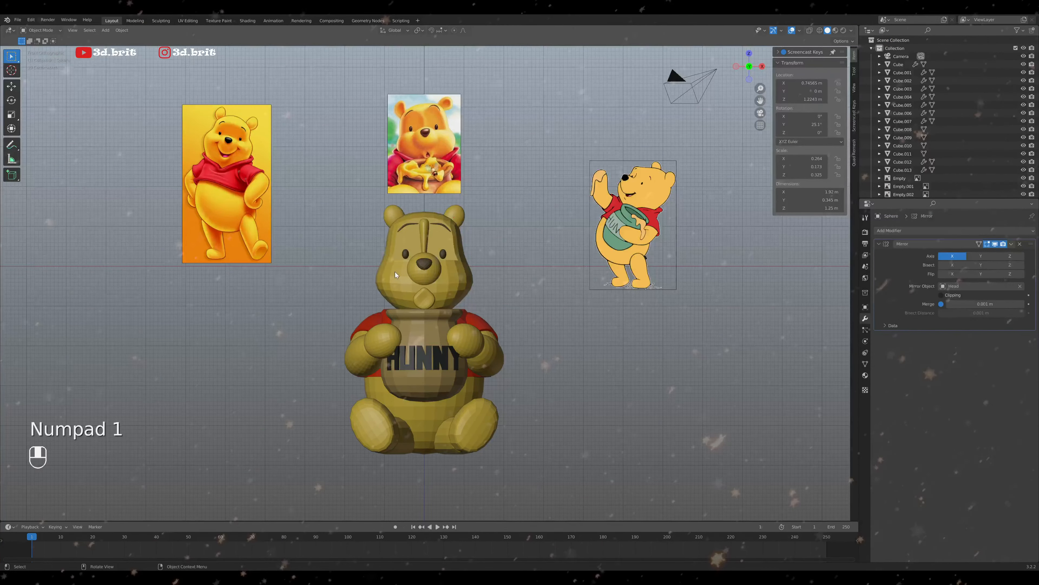
pyautogui.moveTo(394, 272); pyautogui.dragTo(431, 297, button='middle')
pyautogui.press('KP_1')
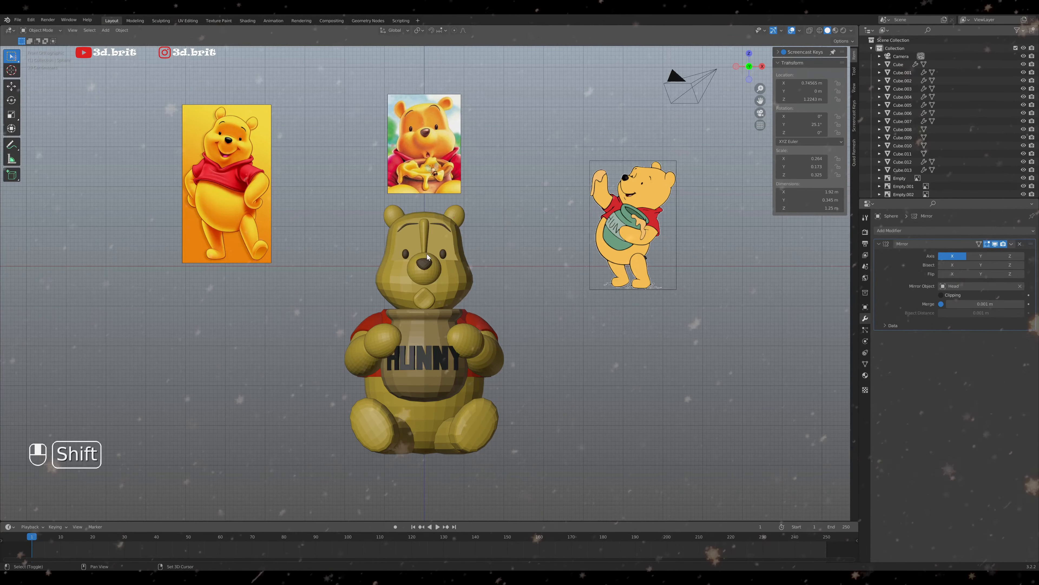
# Add a cylinder and move it along Y to about -5.2 m, in front of the bear
pyautogui.hotkey('shift', 'a')
pyautogui.moveTo(427, 255)
pyautogui.click(462, 295)
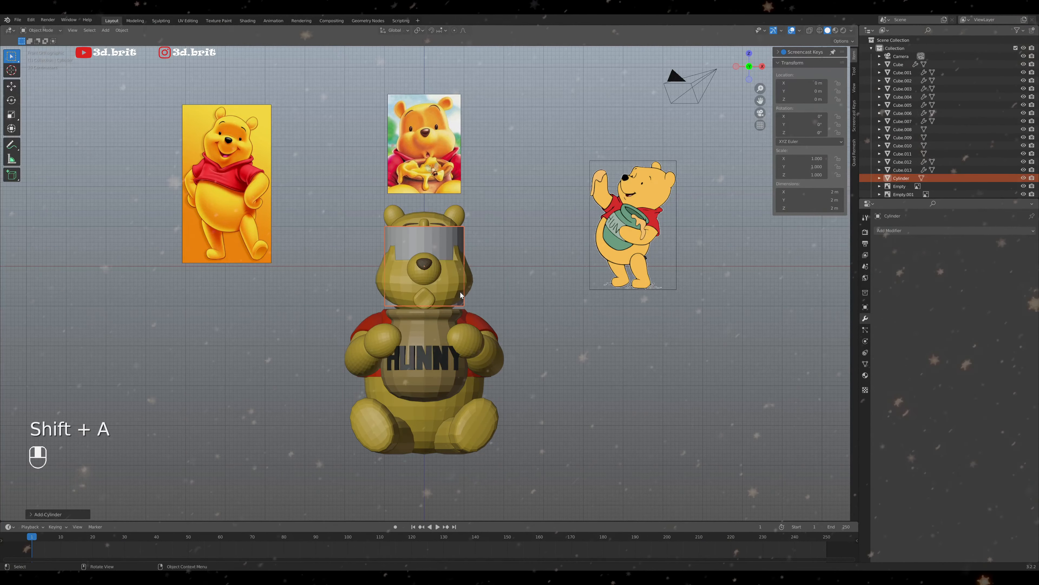
pyautogui.moveTo(511, 294); pyautogui.dragTo(454, 296, button='middle')
pyautogui.press('g')
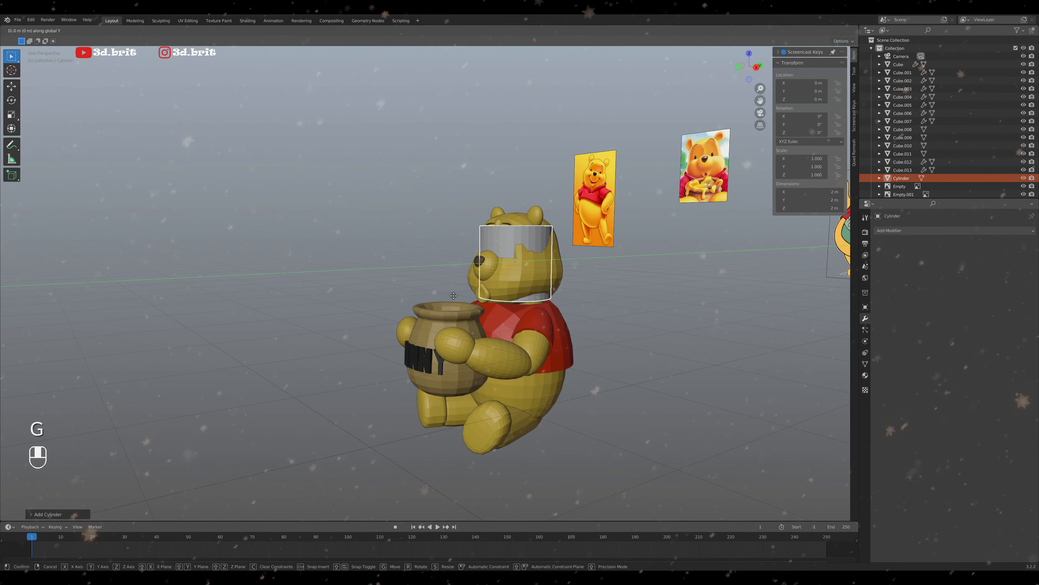
pyautogui.click(286, 304)
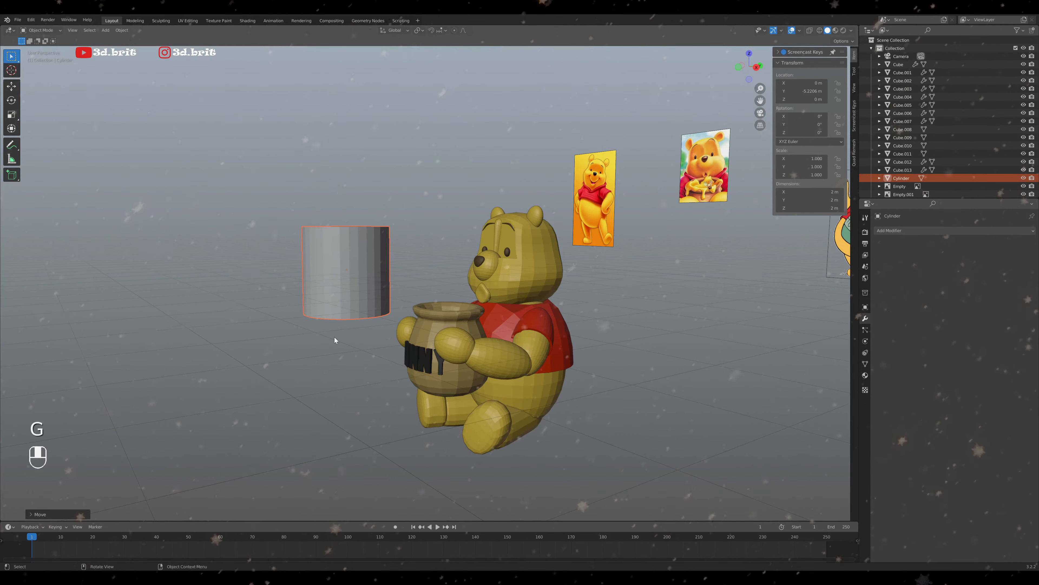
# Rotate the cylinder 90° around X and scale it down uniformly to about 0.124
pyautogui.moveTo(334, 337); pyautogui.dragTo(338, 361, button='middle')
pyautogui.press('r')
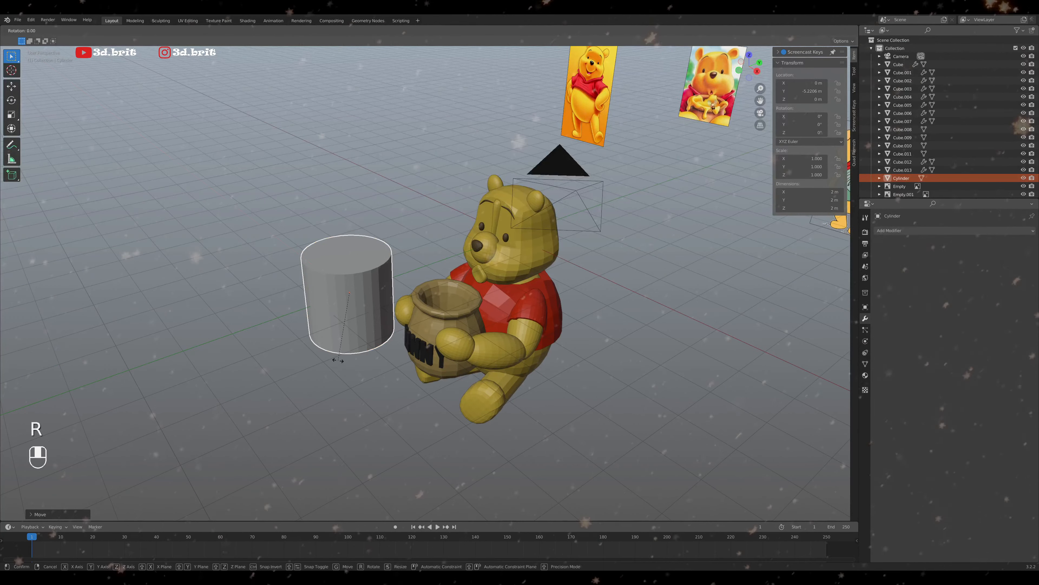
pyautogui.write('x')
pyautogui.write('90')
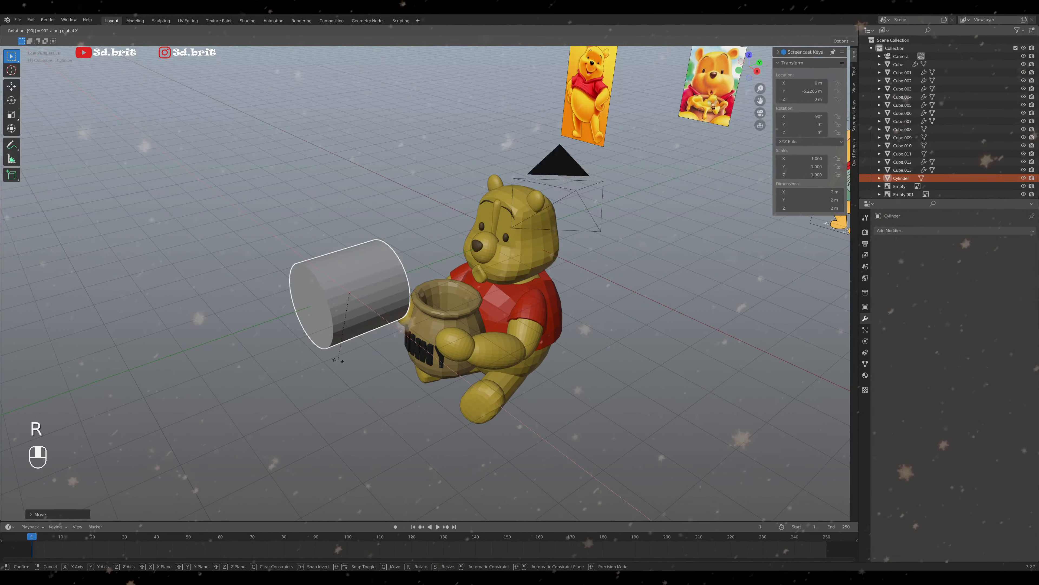
pyautogui.click(338, 360)
pyautogui.press('s')
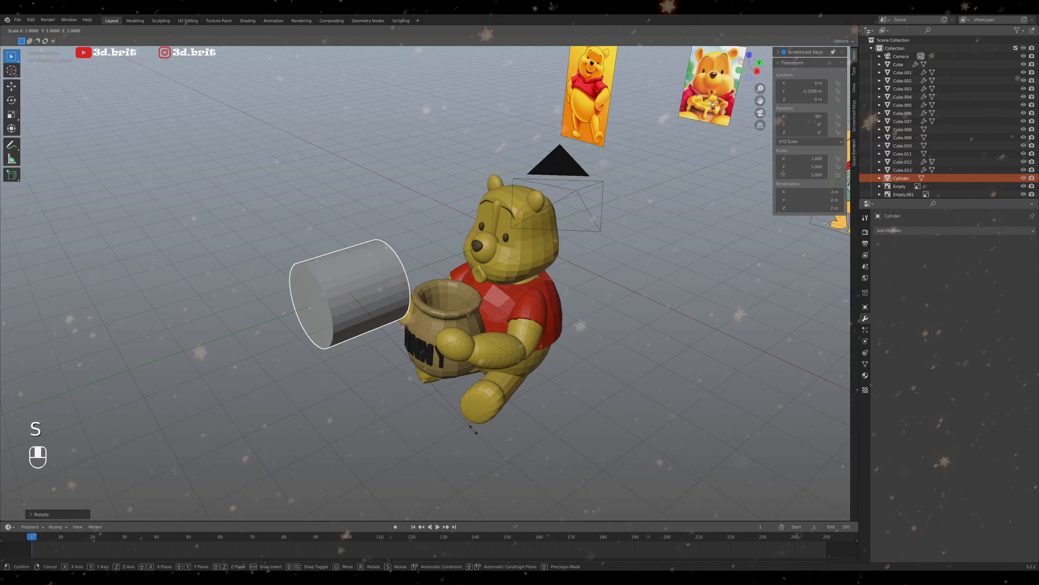
pyautogui.click(366, 310)
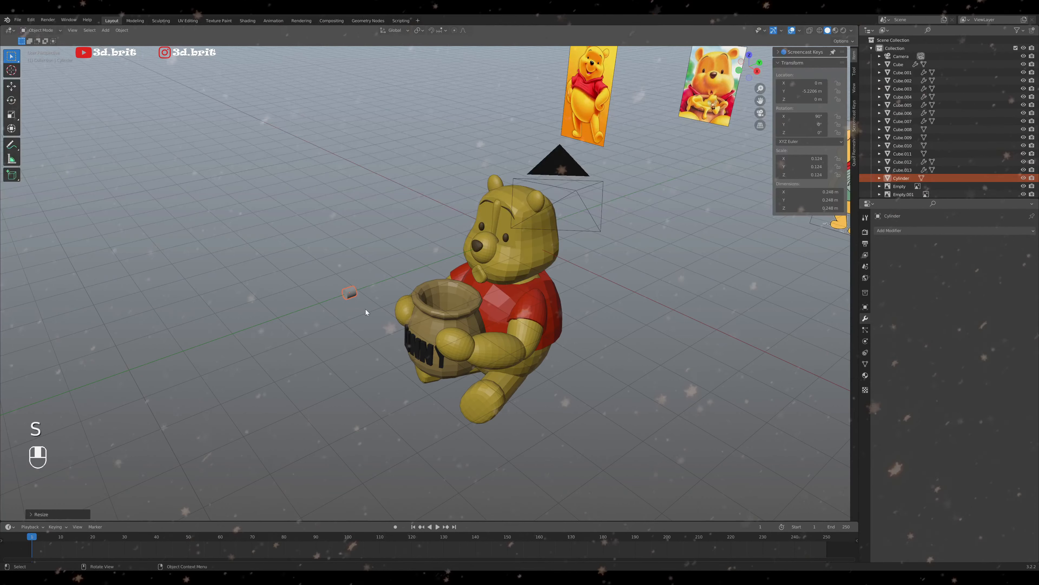
# Lower the cylinder along Z to about -0.8 m so it lines up with the bear's mouth piece in front view
pyautogui.press('KP_1')
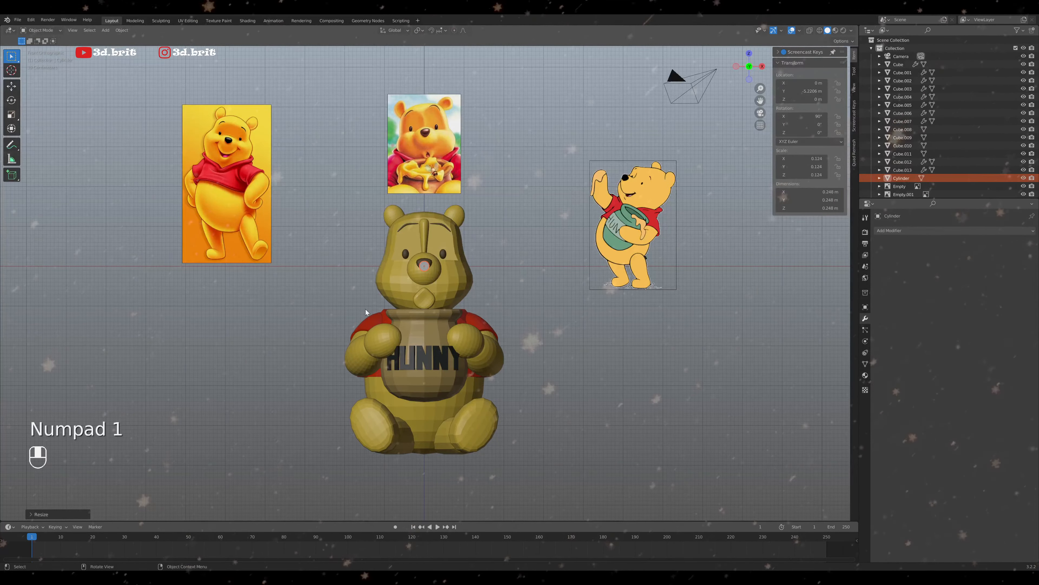
pyautogui.press('g')
pyautogui.press('shift')
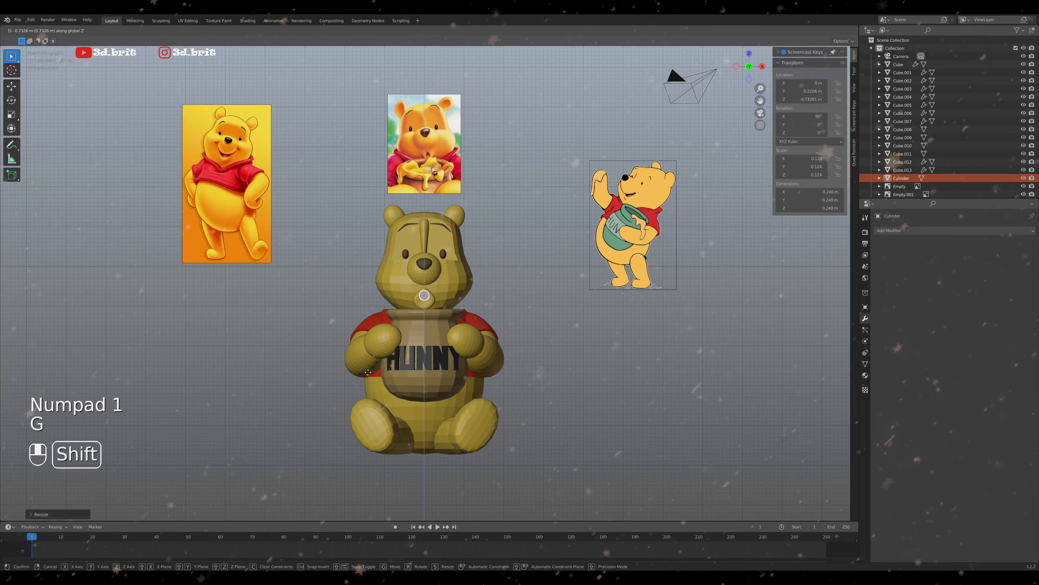
pyautogui.click(369, 409)
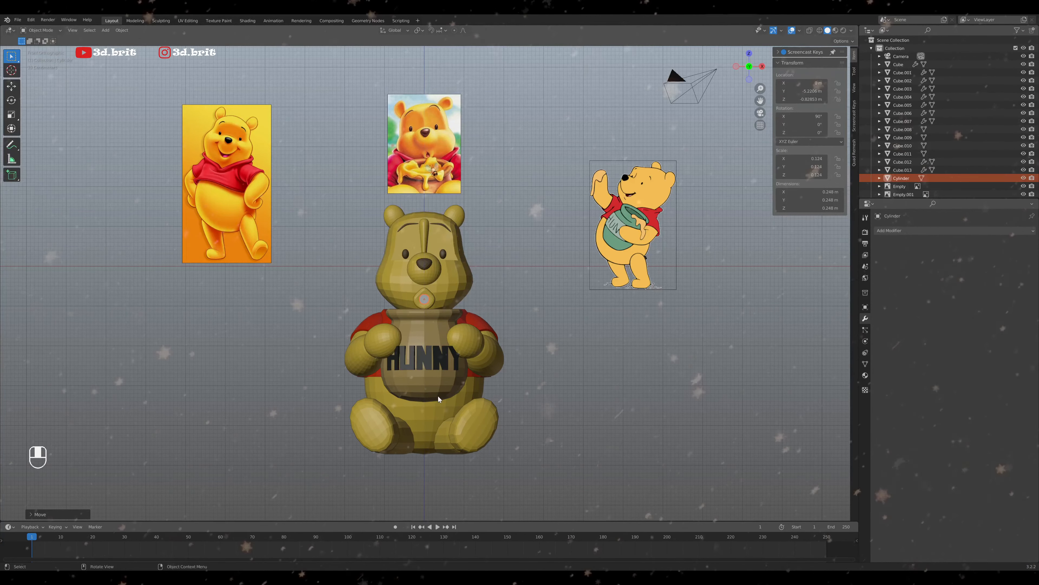
# Stretch the cylinder along the Y axis into a thin rod about 0.69 m long
pyautogui.moveTo(438, 396); pyautogui.dragTo(378, 395, button='middle')
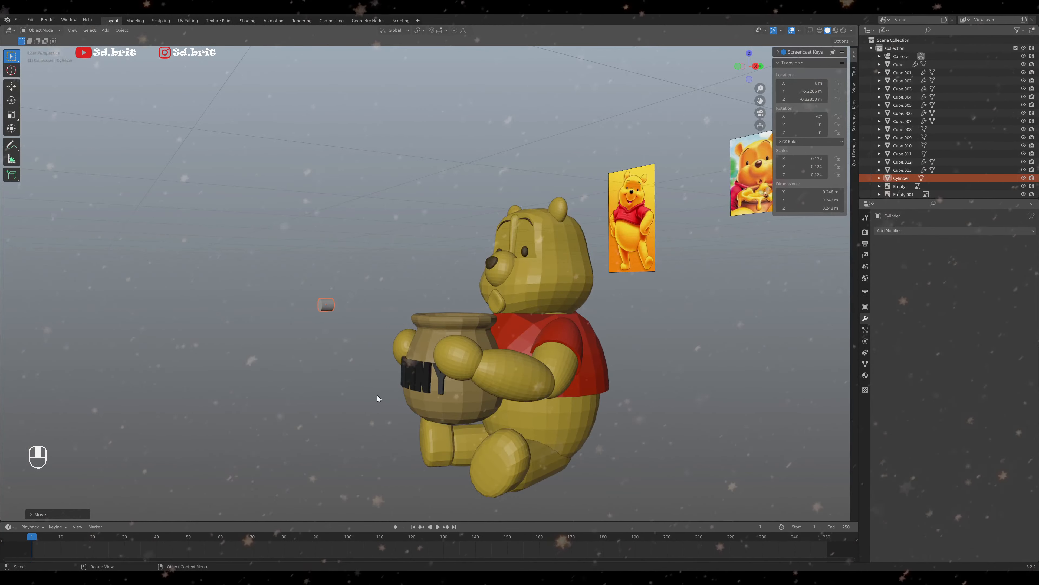
pyautogui.press('s')
pyautogui.press('y')
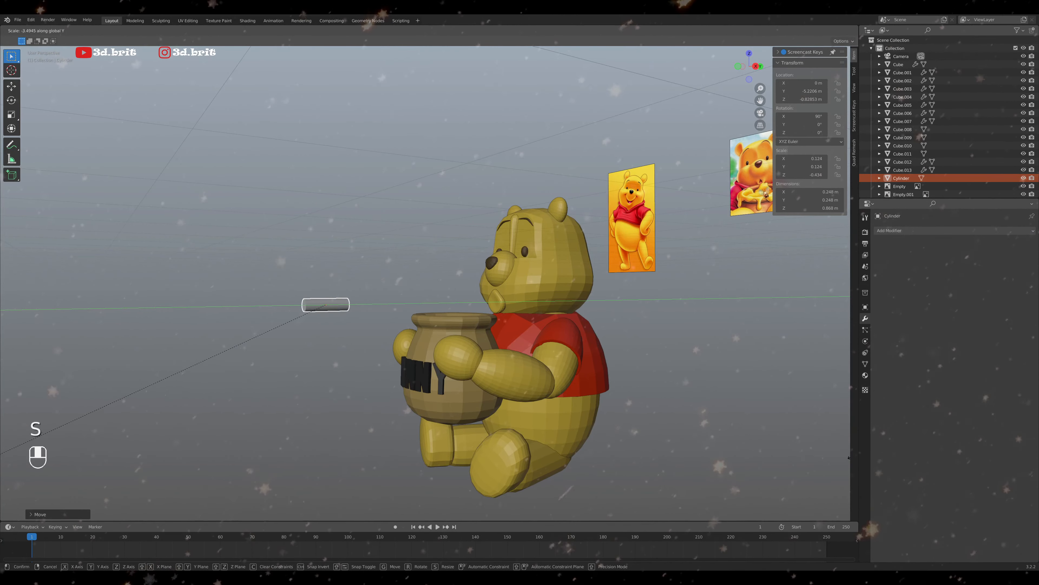
pyautogui.click(402, 87)
pyautogui.moveTo(399, 163); pyautogui.dragTo(420, 179, button='middle')
pyautogui.press('s')
pyautogui.press('y')
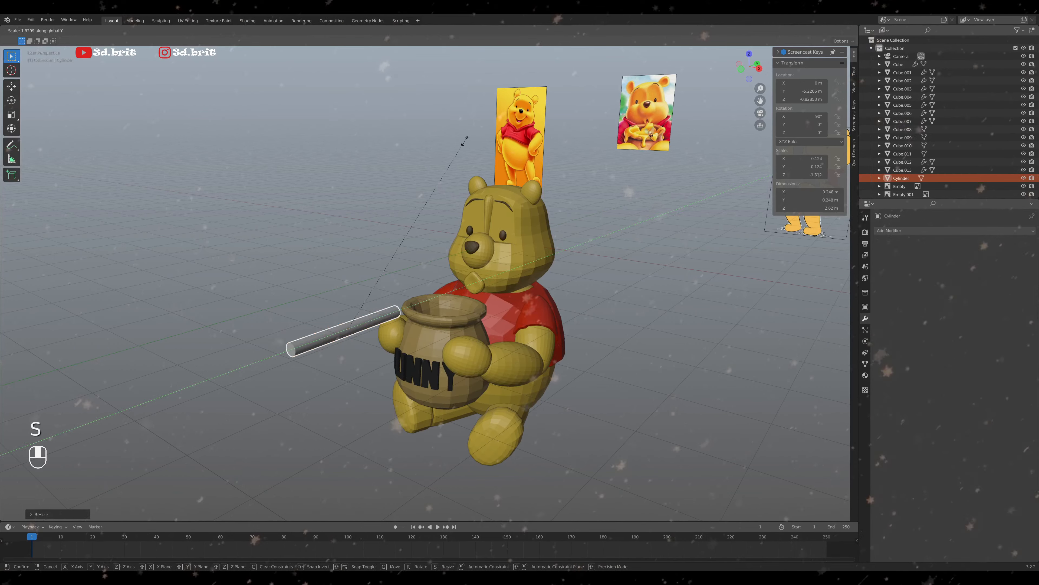
pyautogui.click(340, 270)
# Move the rod along Y towards the bear's mouth, to about -2.1 m
pyautogui.moveTo(341, 270); pyautogui.dragTo(270, 272, button='middle')
pyautogui.press('KP_1')
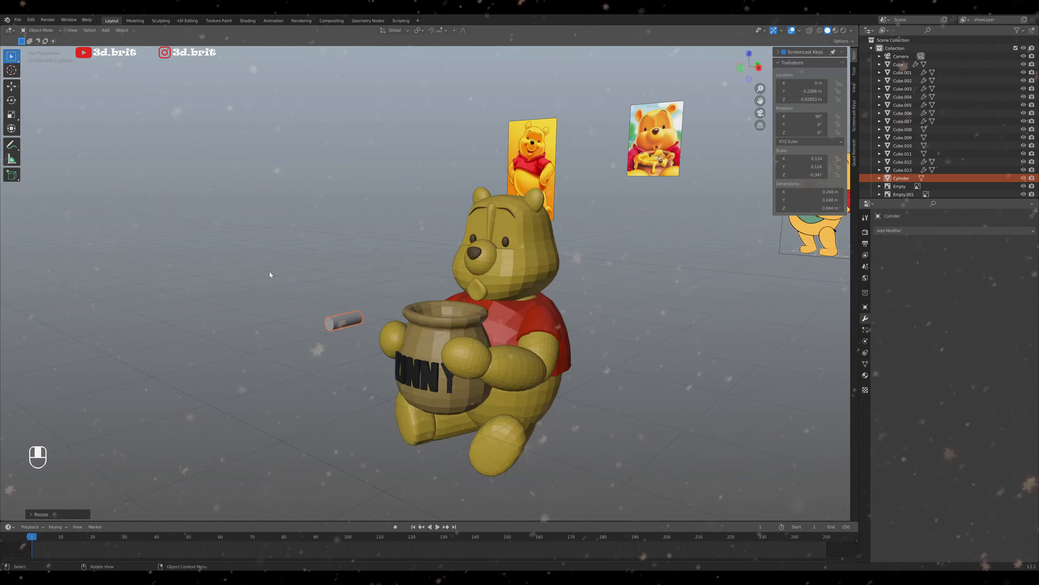
pyautogui.press('g')
pyautogui.press('y')
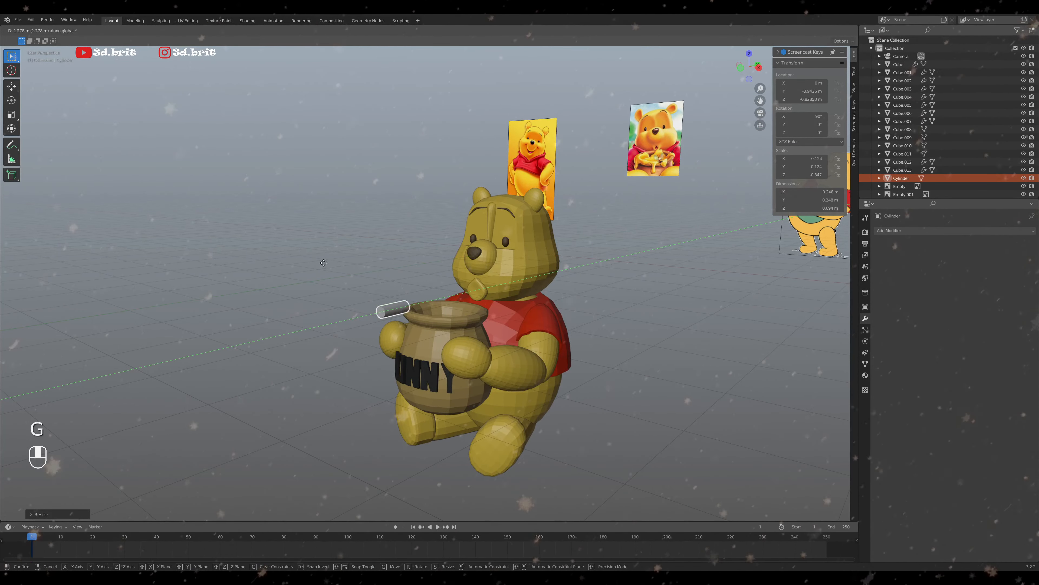
pyautogui.click(379, 257)
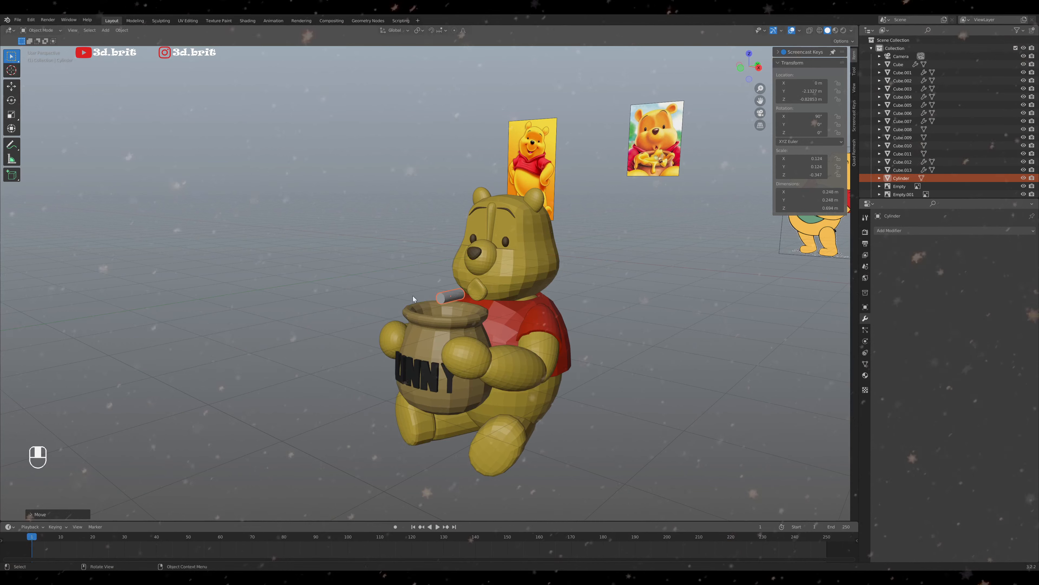
# Select the mouth piece together with the rod and move both along X to about -3.4 m, clear of the bear
pyautogui.click(478, 293)
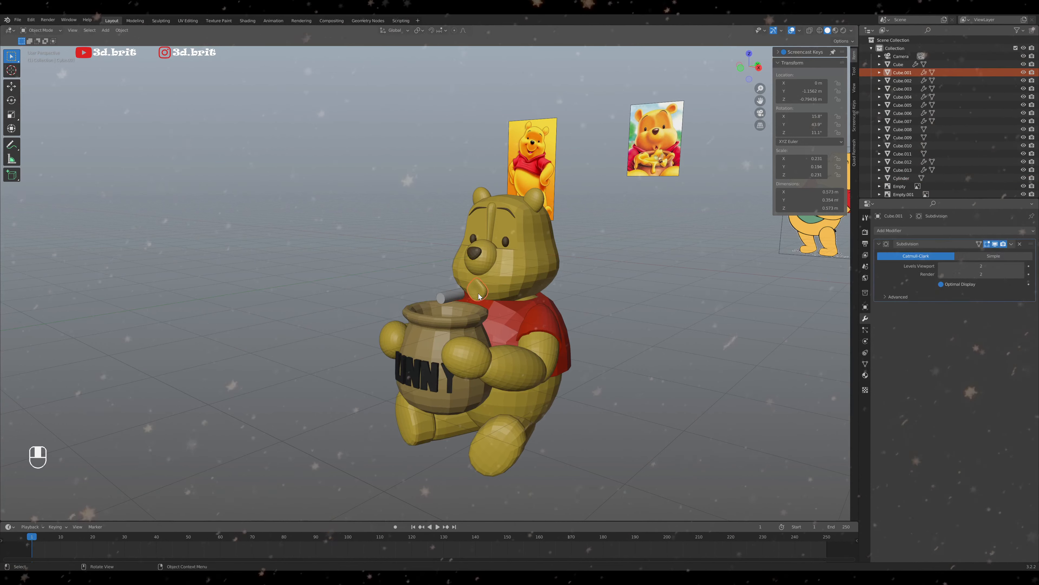
pyautogui.keyDown('shift'); pyautogui.click(455, 294); pyautogui.keyUp('shift')
pyautogui.press('g')
pyautogui.press('x')
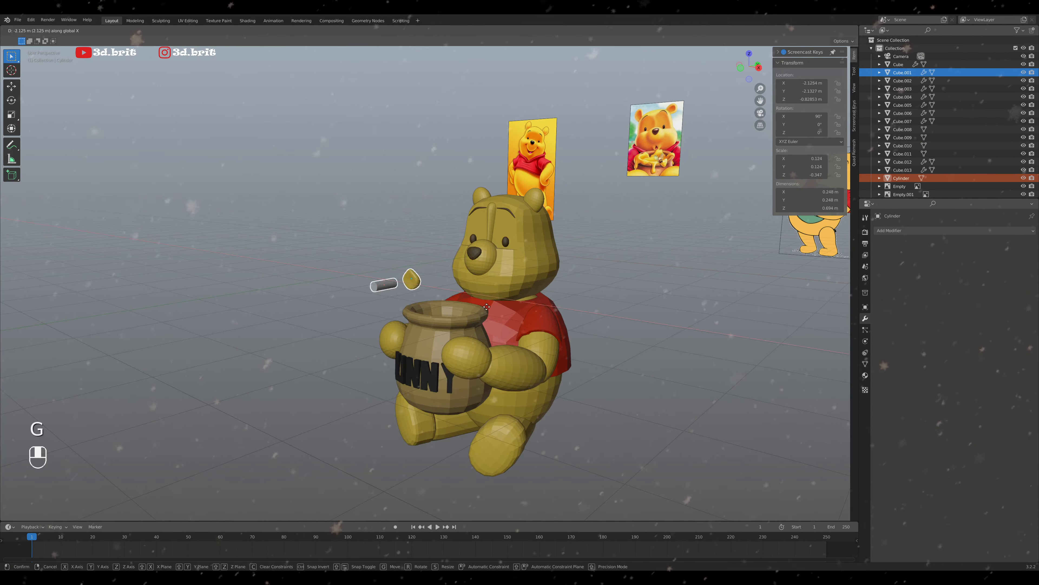
pyautogui.click(413, 302)
pyautogui.scroll(1, 413, 302)
pyautogui.moveTo(413, 302); pyautogui.dragTo(433, 311, button='middle')
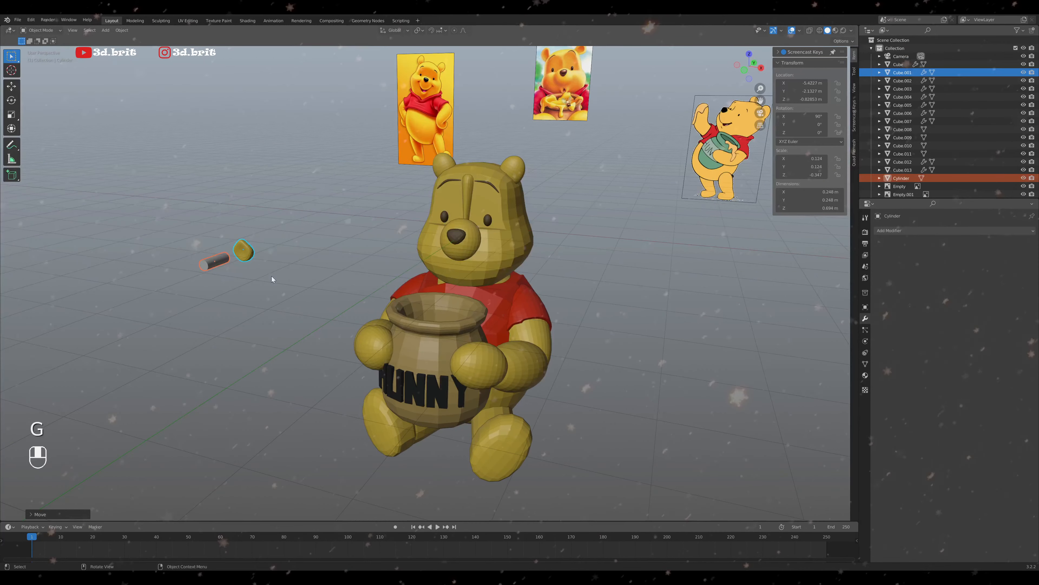
# Move only the rod along Y until it pokes into the mouth piece
pyautogui.click(212, 262)
pyautogui.press('g')
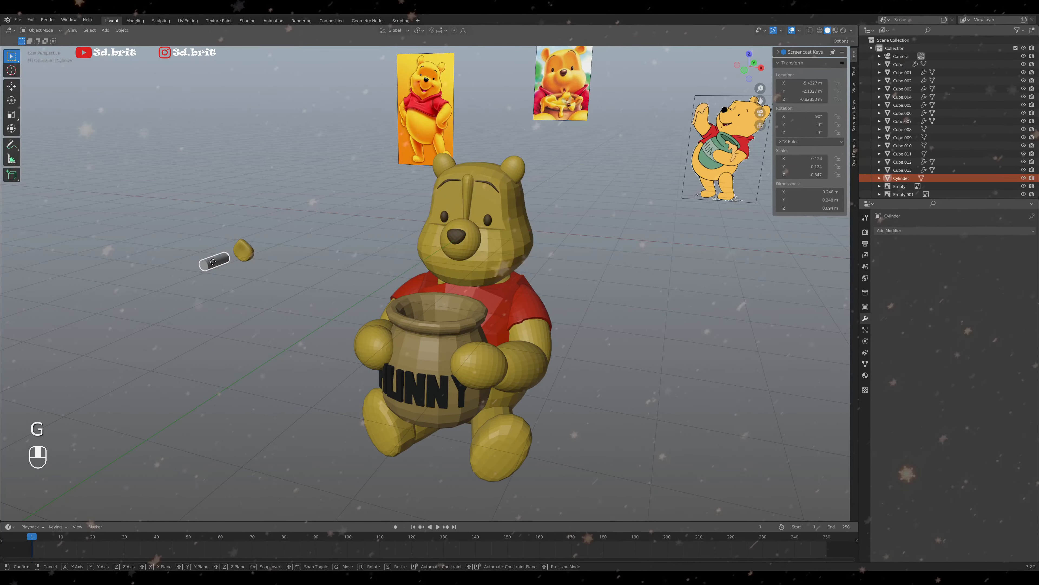
pyautogui.click(395, 252)
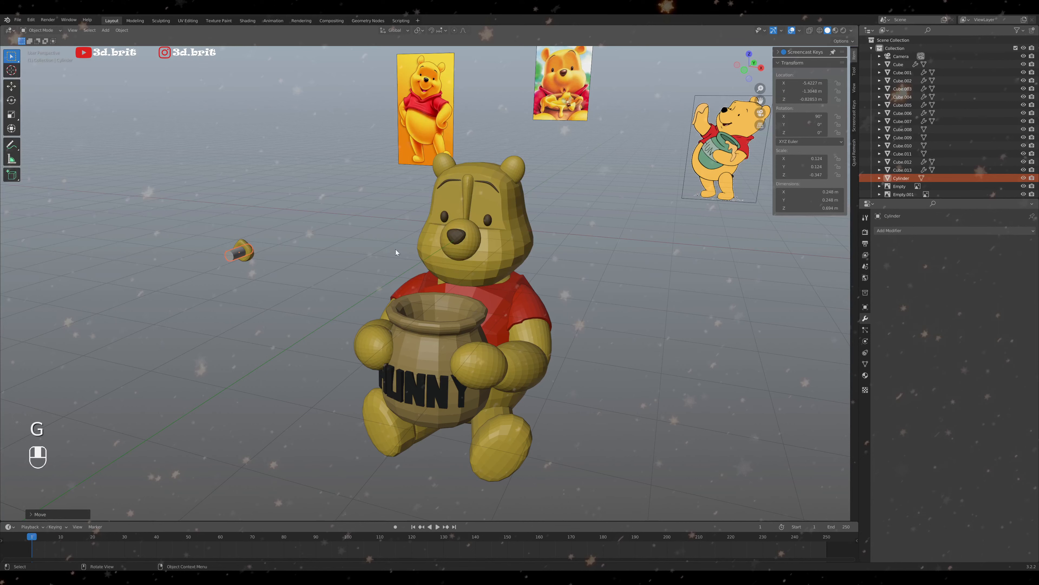
# Add a Difference Boolean modifier to the mouth piece Cube.001, using the cylinder as the cutting object
pyautogui.click(903, 72)
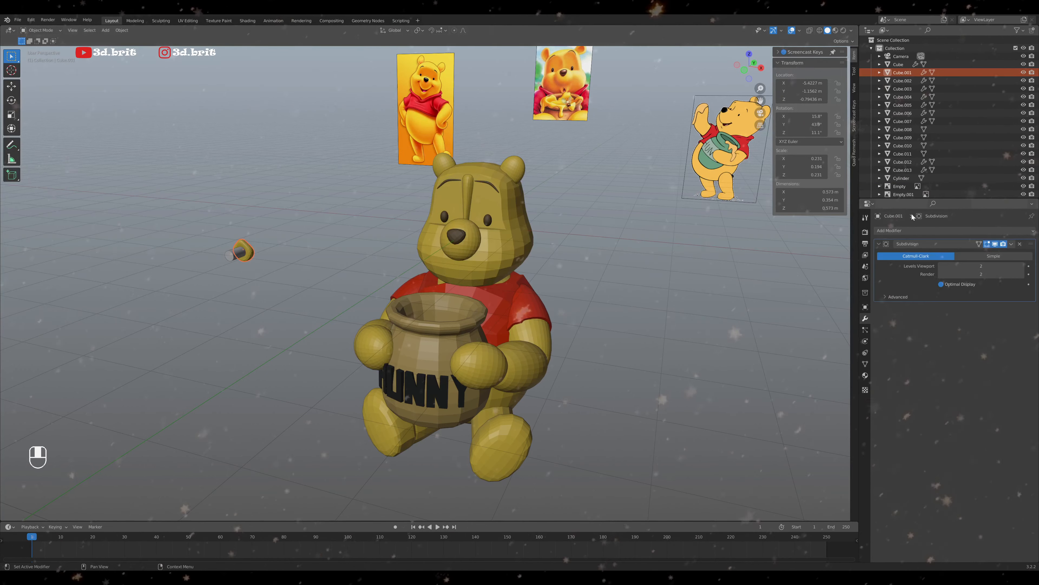
pyautogui.click(895, 230)
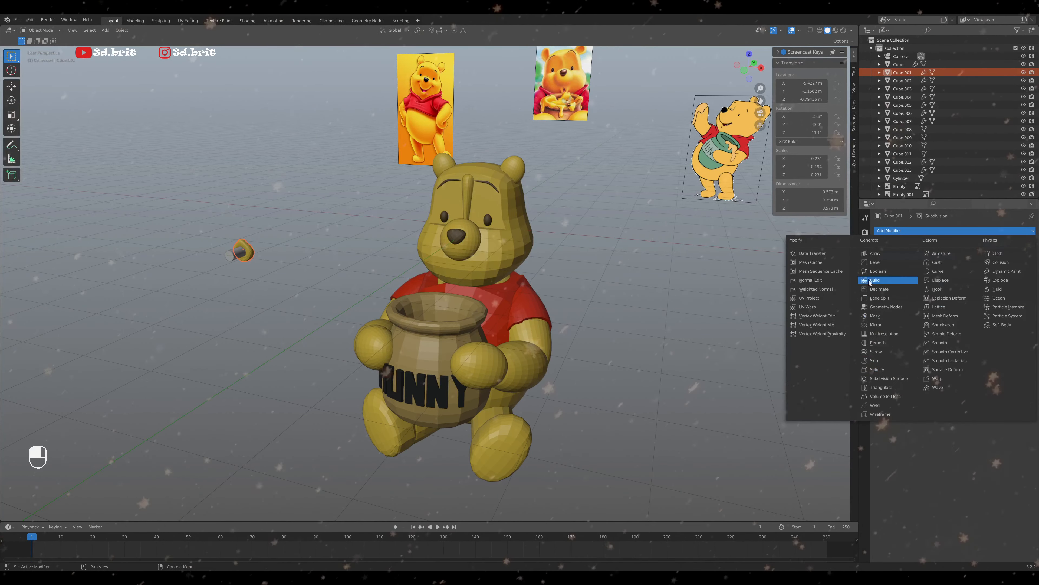
pyautogui.click(886, 281)
pyautogui.click(1019, 340)
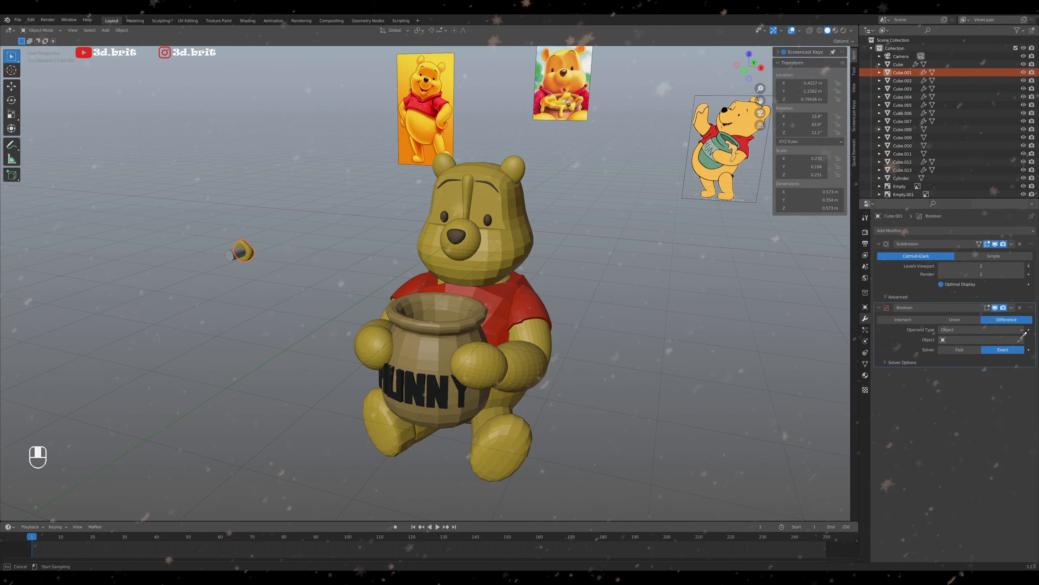
pyautogui.click(231, 254)
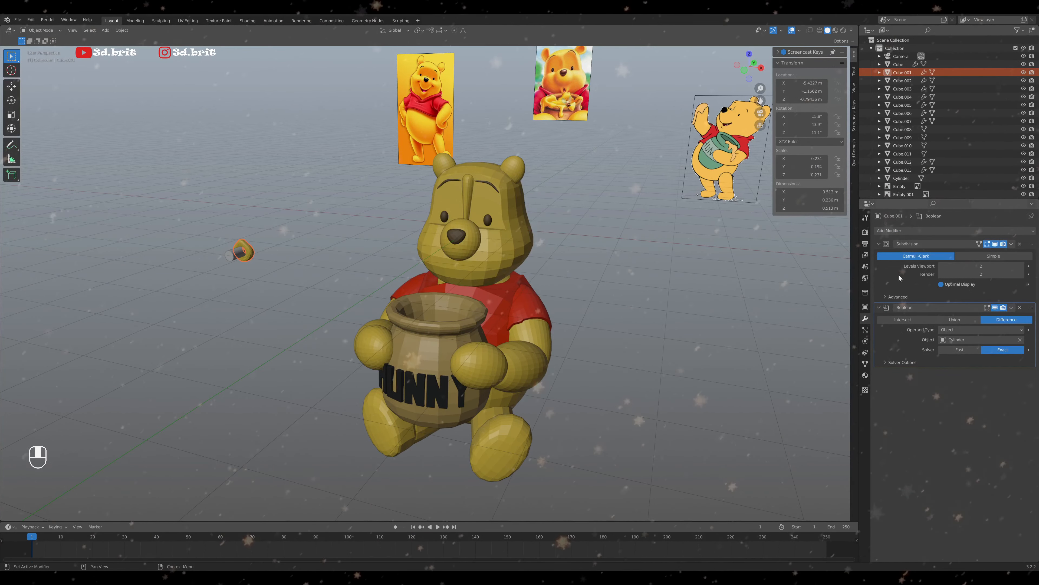
# Apply the mouth piece's Subdivision modifier and its Boolean modifier
pyautogui.press('ctrl')
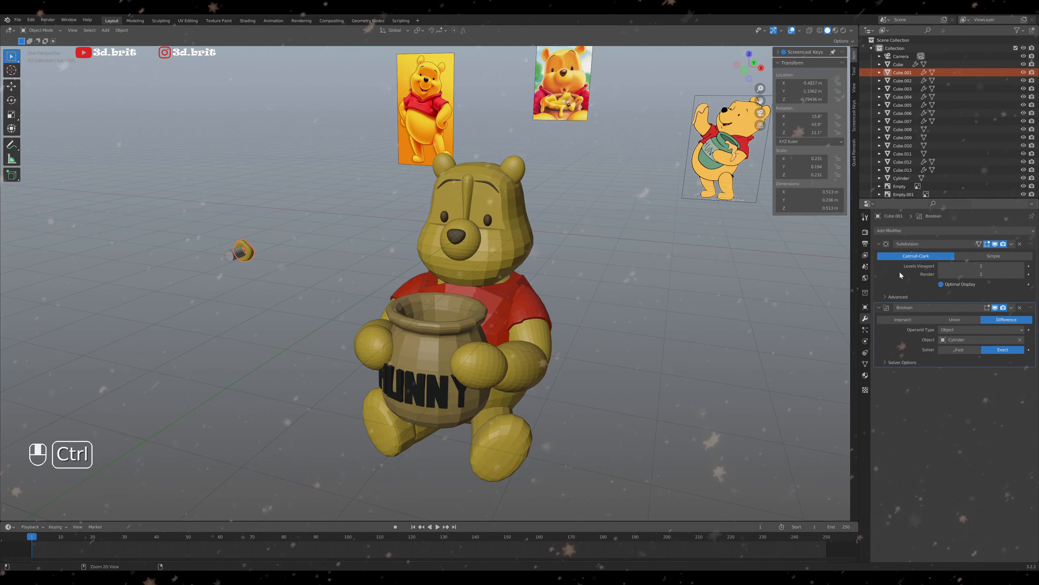
pyautogui.hotkey('ctrl', 'a')
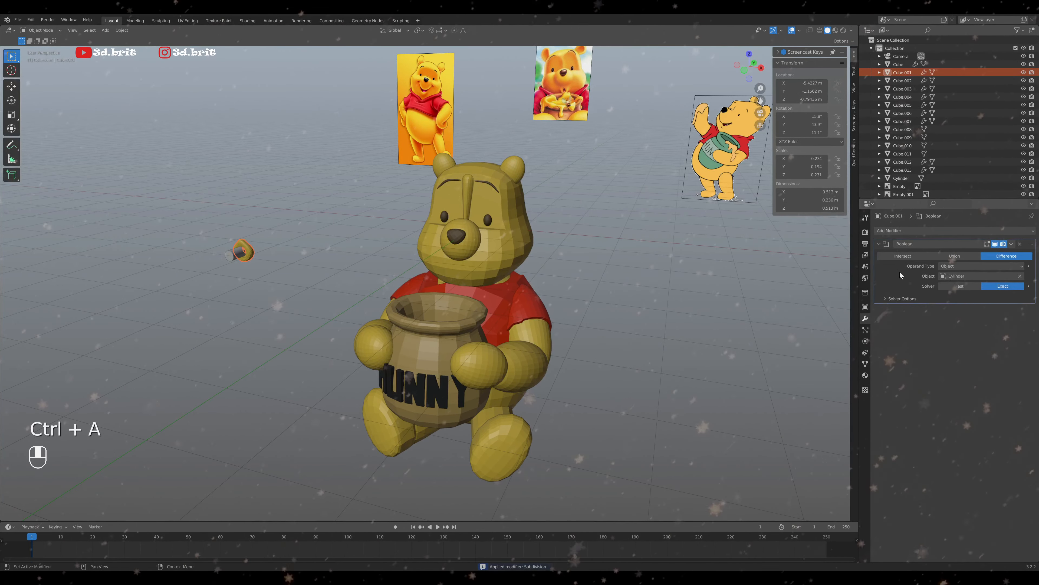
pyautogui.hotkey('ctrl', 'a')
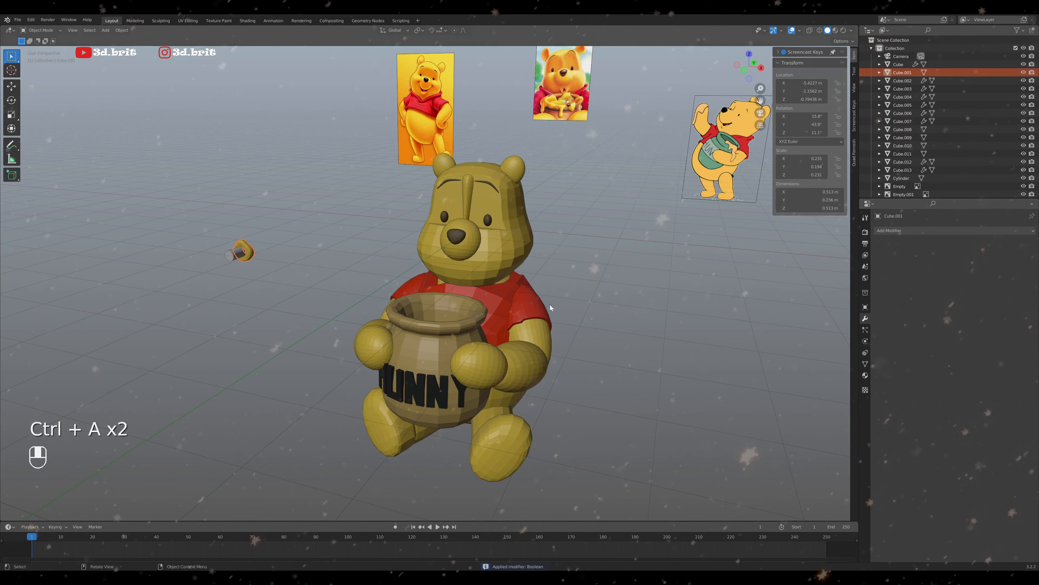
# Move the cutting rod along X out of the mouth piece, well away from the bear
pyautogui.click(233, 254)
pyautogui.press('g')
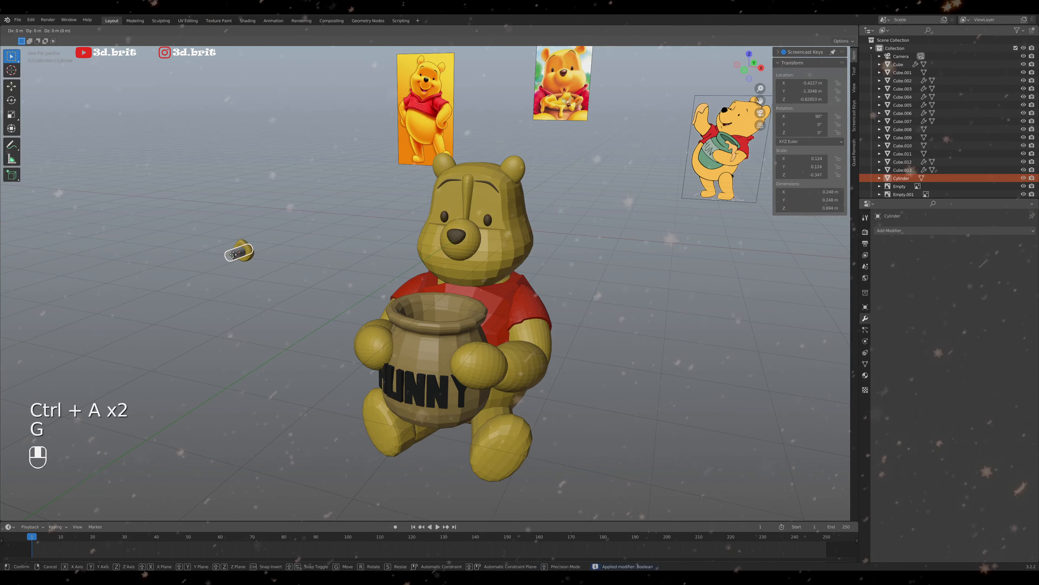
pyautogui.click(148, 255)
pyautogui.moveTo(296, 261); pyautogui.dragTo(180, 292, button='middle')
pyautogui.click(196, 273)
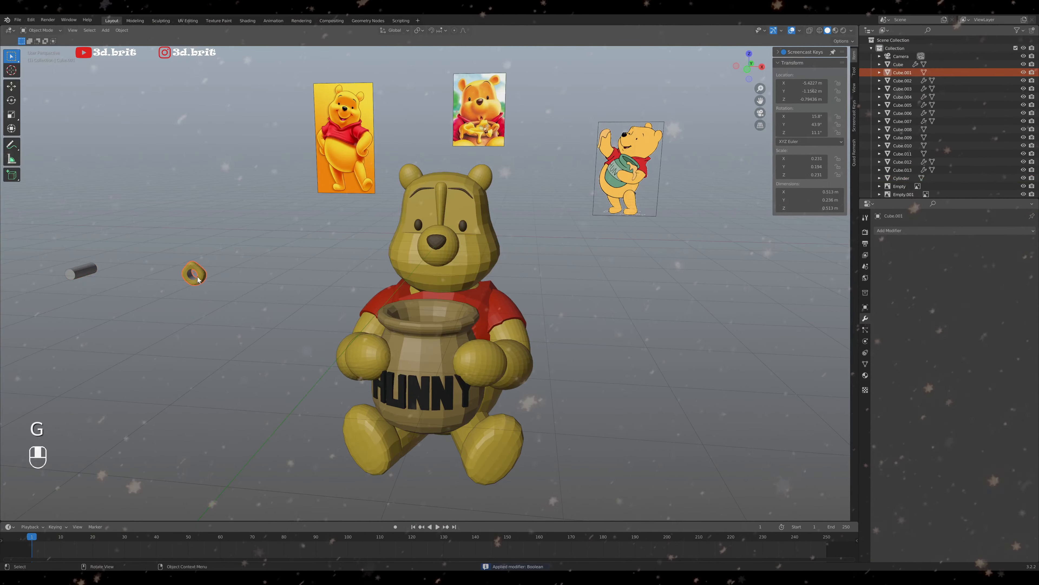
pyautogui.moveTo(262, 285); pyautogui.dragTo(270, 269, button='middle')
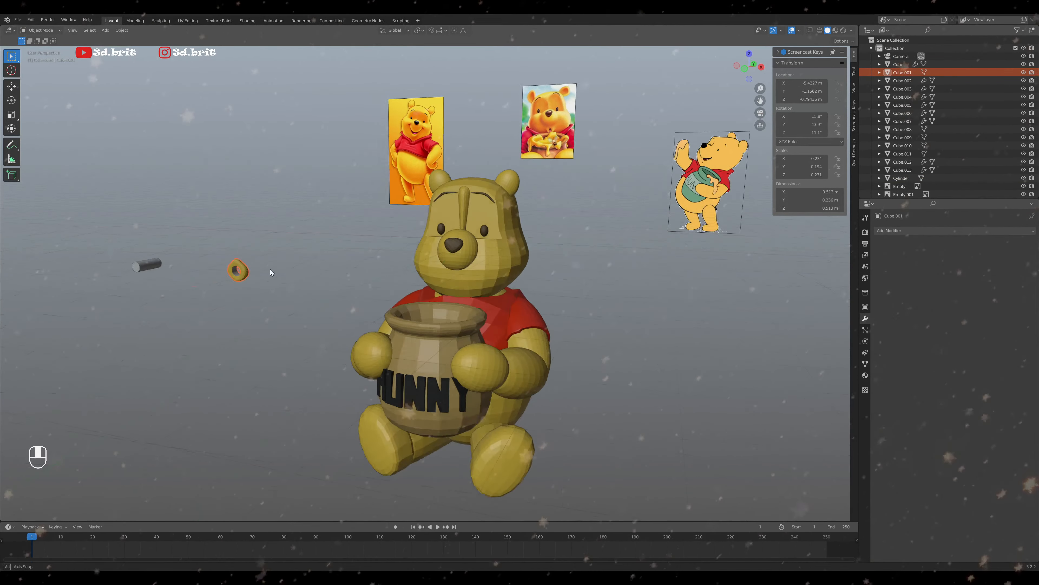
pyautogui.click(149, 267)
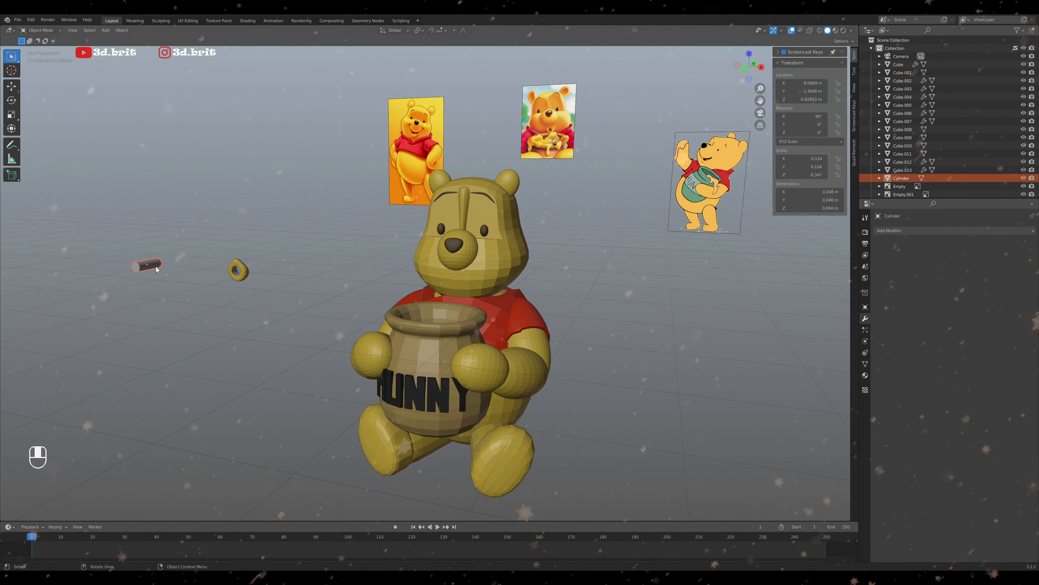
pyautogui.press('g')
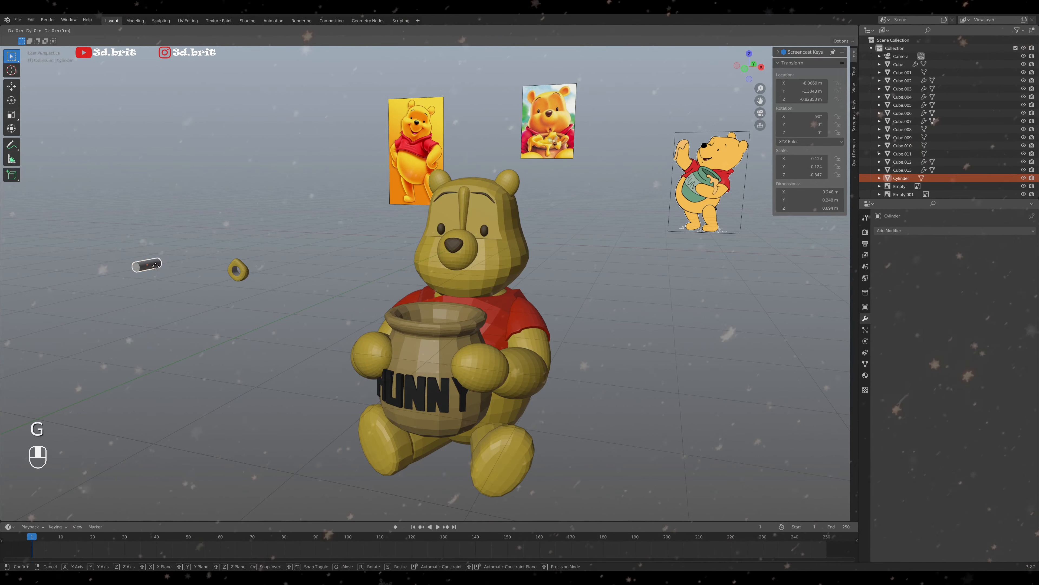
pyautogui.click(155, 266)
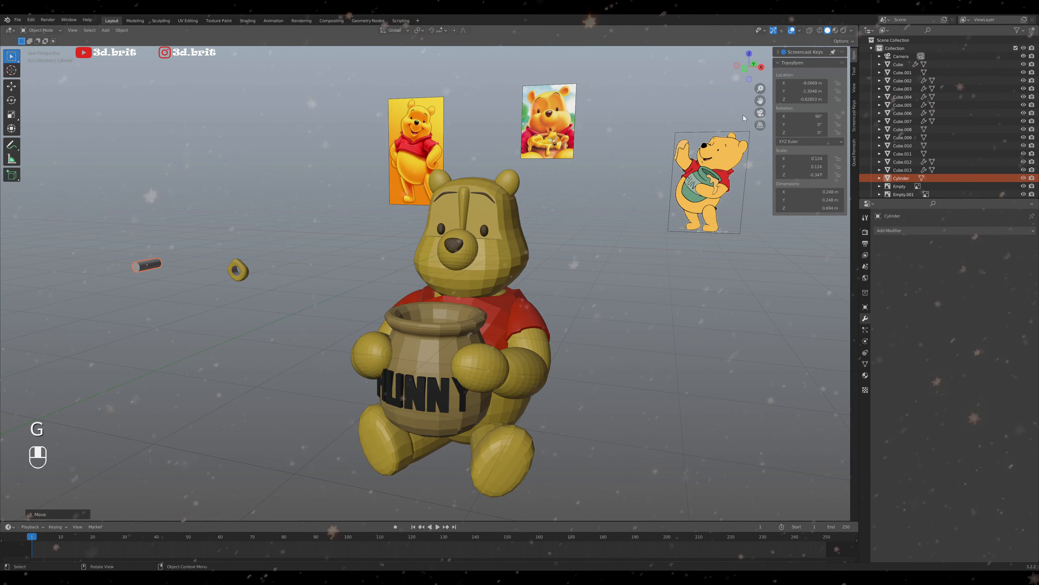
pyautogui.click(855, 70)
pyautogui.click(856, 87)
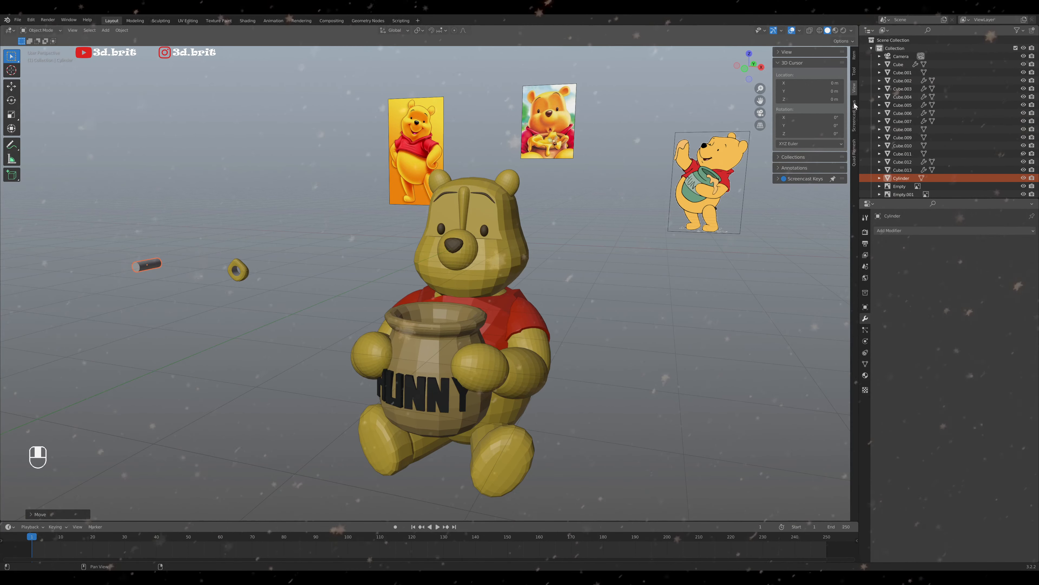
pyautogui.click(450, 286)
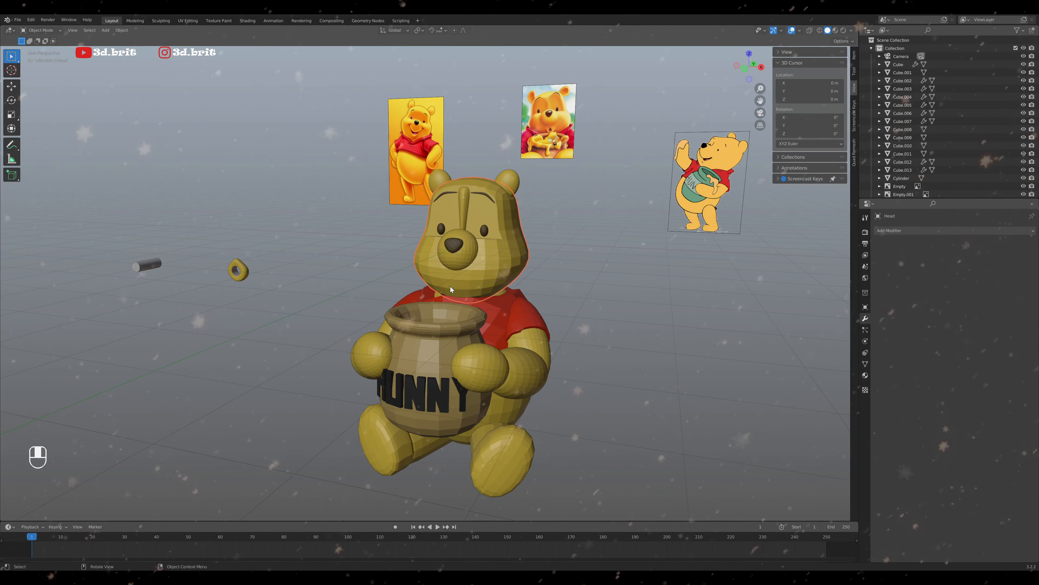
# Move the rod along X to the middle of the face so it pokes into the chin below the snout
pyautogui.click(154, 265)
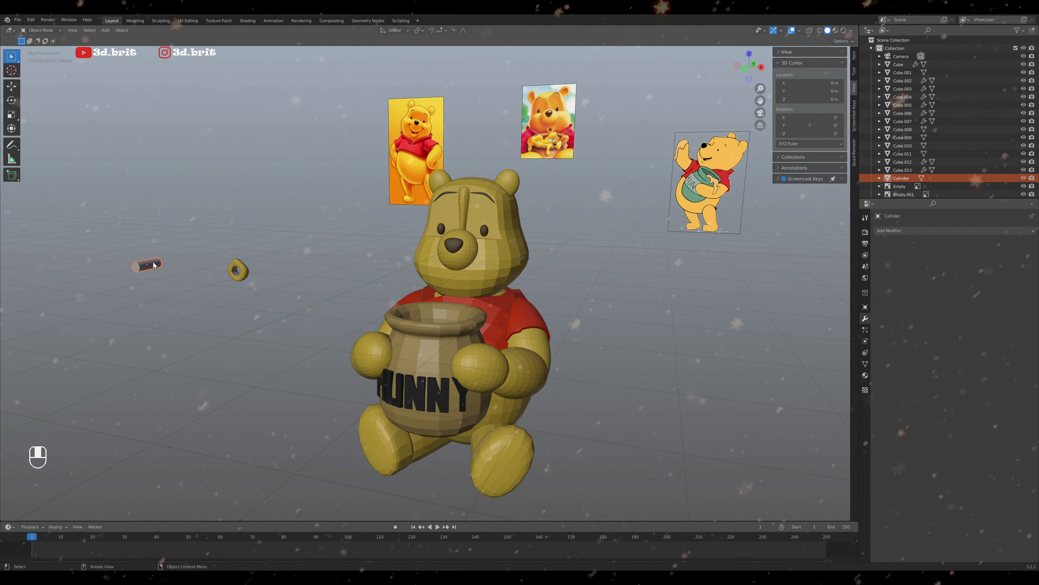
pyautogui.press('g')
pyautogui.press('x')
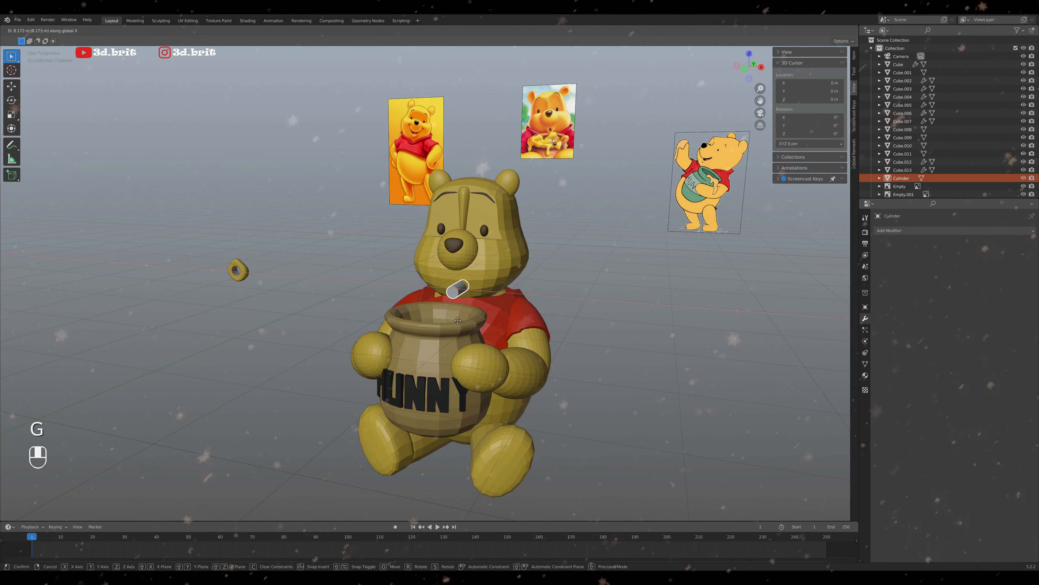
pyautogui.click(444, 317)
pyautogui.press('KP_1')
pyautogui.press('g')
pyautogui.press('x')
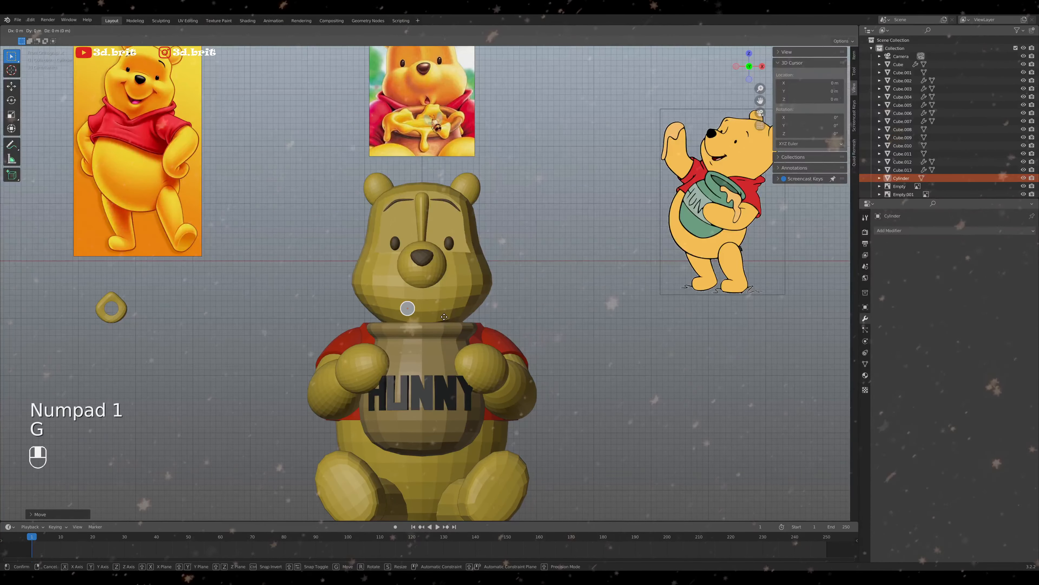
pyautogui.click(459, 322)
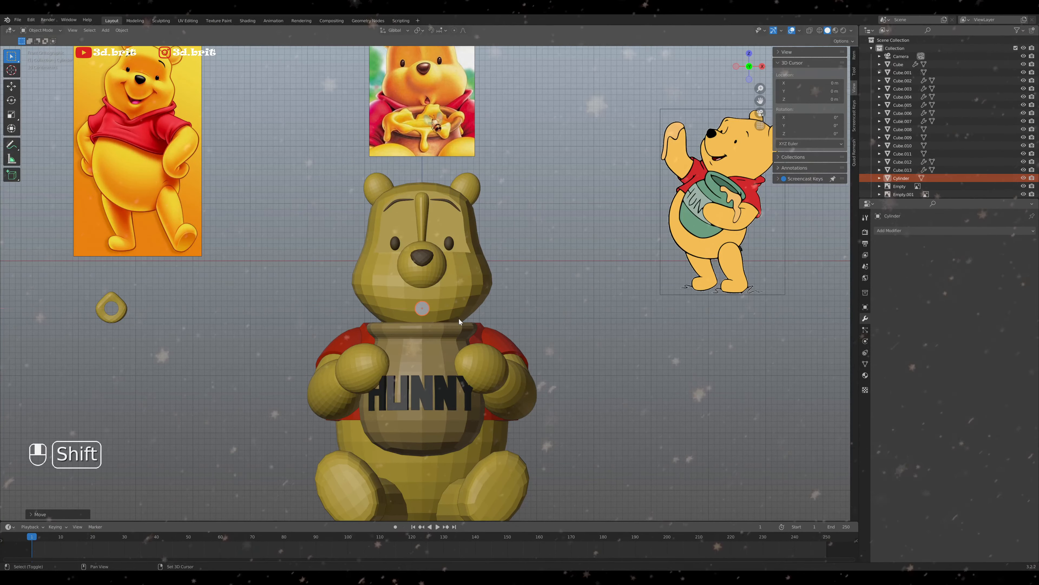
pyautogui.moveTo(459, 322); pyautogui.dragTo(476, 294, button='middle')
pyautogui.press('g')
pyautogui.click(451, 299)
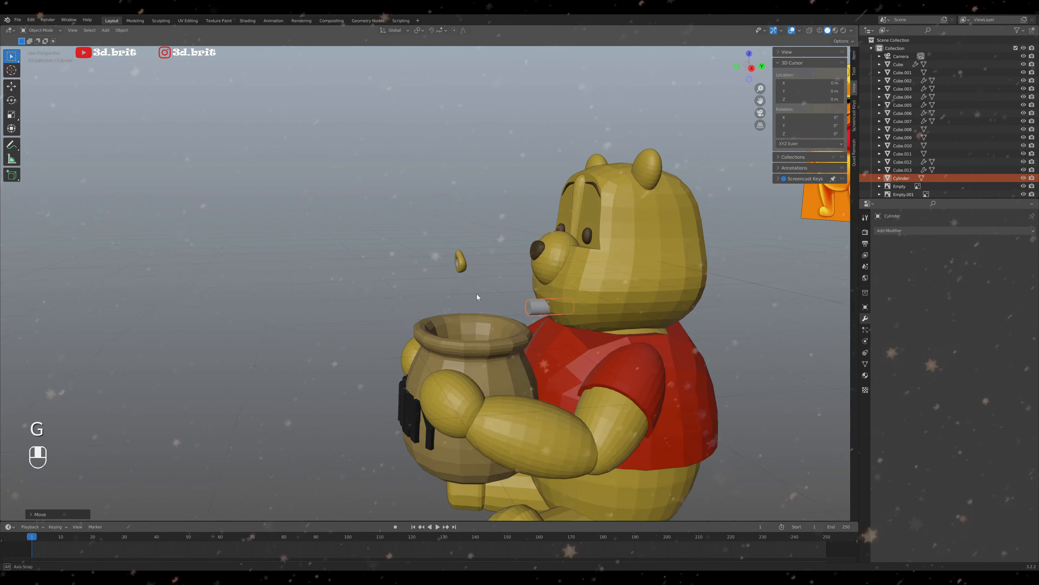
# Cut the cylinder out of the head with a Difference Boolean modifier and apply the modifier
pyautogui.click(597, 282)
pyautogui.click(892, 230)
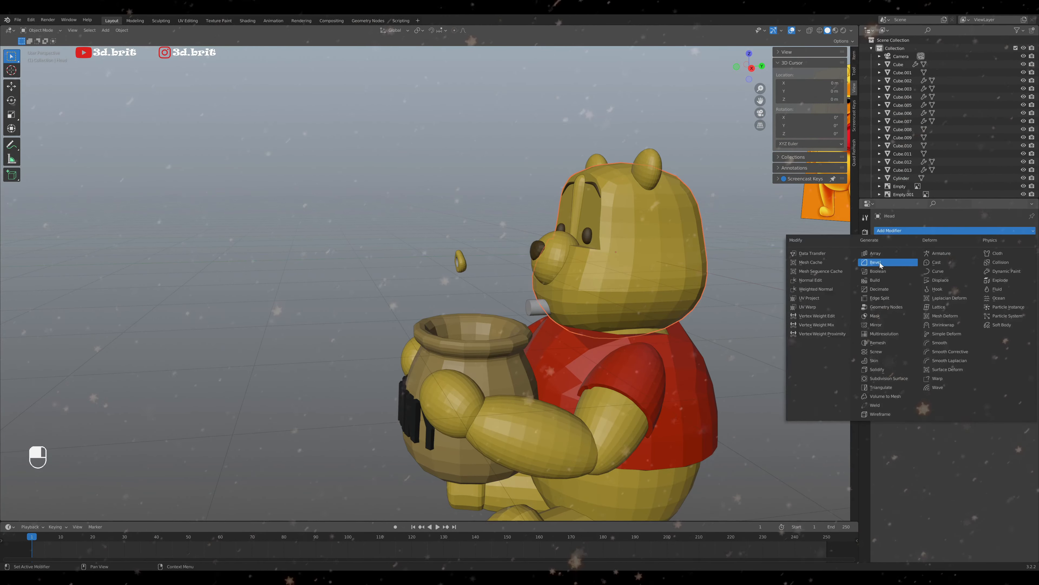
pyautogui.click(878, 271)
pyautogui.click(1021, 276)
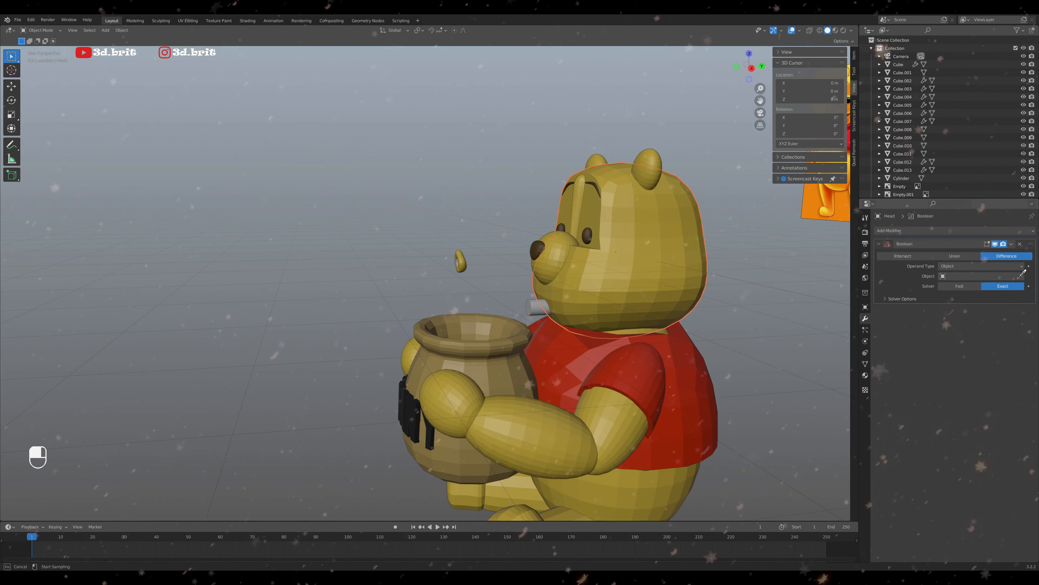
pyautogui.click(536, 308)
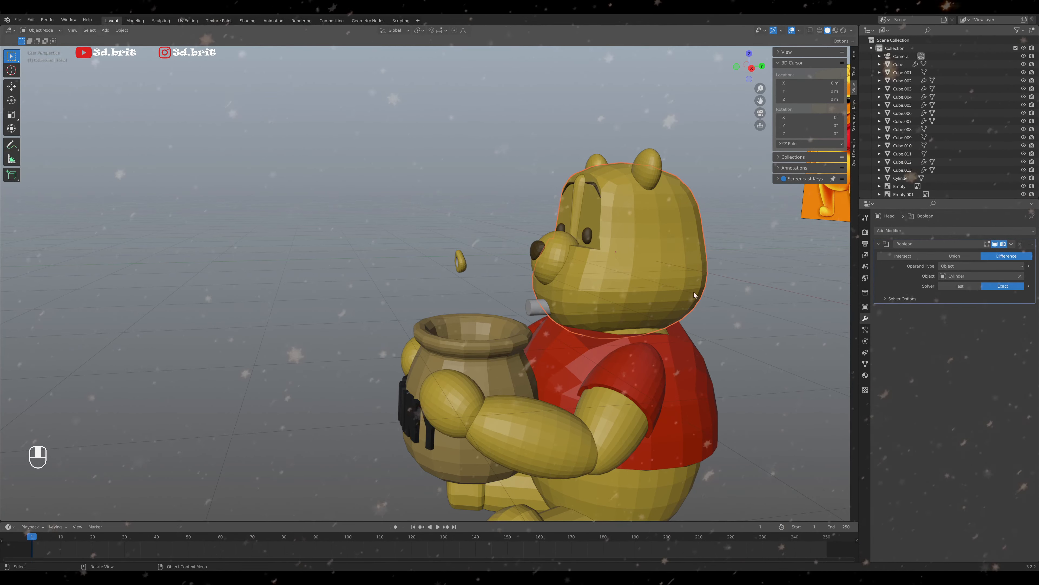
pyautogui.hotkey('ctrl', 'a')
# Move the rod along X out of the head, clear of the bear
pyautogui.moveTo(781, 302); pyautogui.dragTo(642, 318, button='middle')
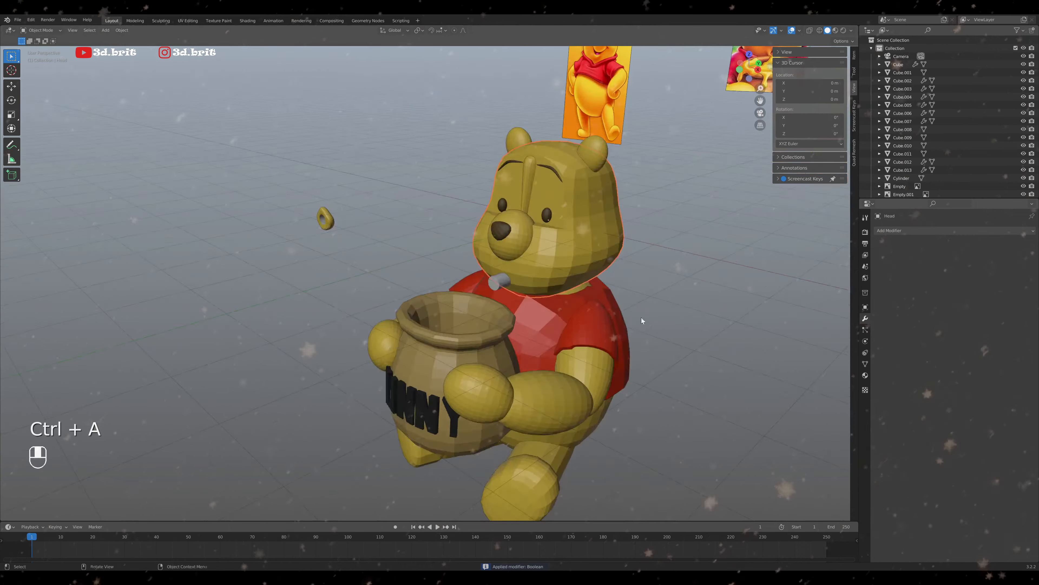
pyautogui.click(494, 283)
pyautogui.press('f')
pyautogui.press('g')
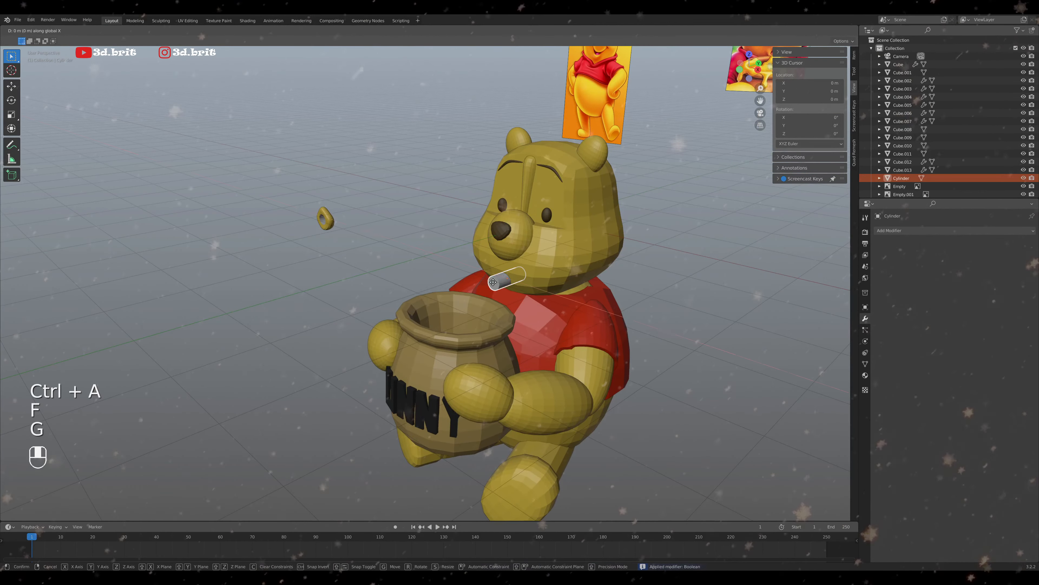
pyautogui.click(360, 271)
pyautogui.moveTo(360, 271); pyautogui.dragTo(309, 278, button='middle')
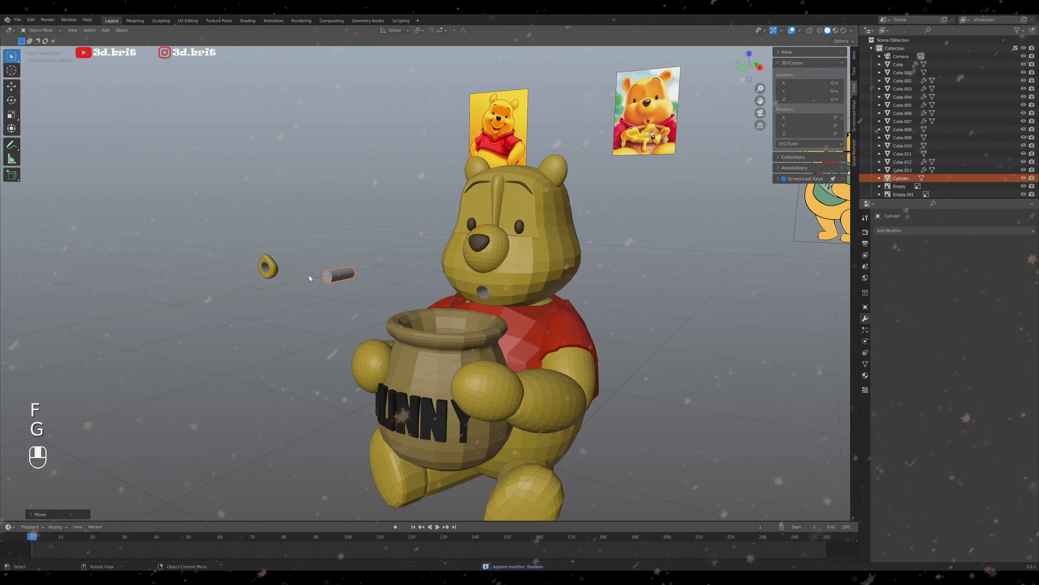
# Move the ring-shaped mouth piece along X and centre it around the hole in the head's chin
pyautogui.click(275, 268)
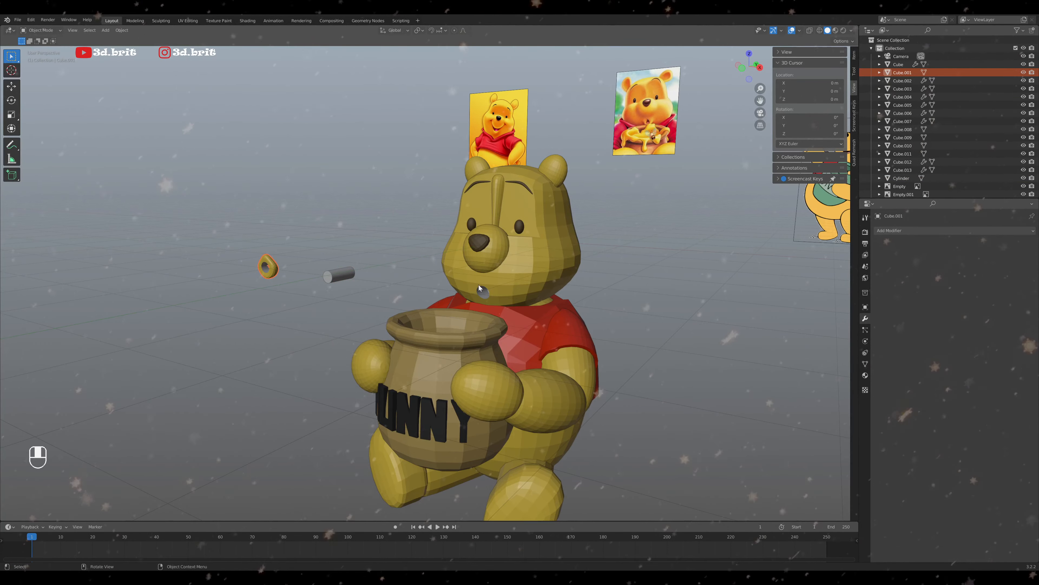
pyautogui.press('g')
pyautogui.click(654, 313)
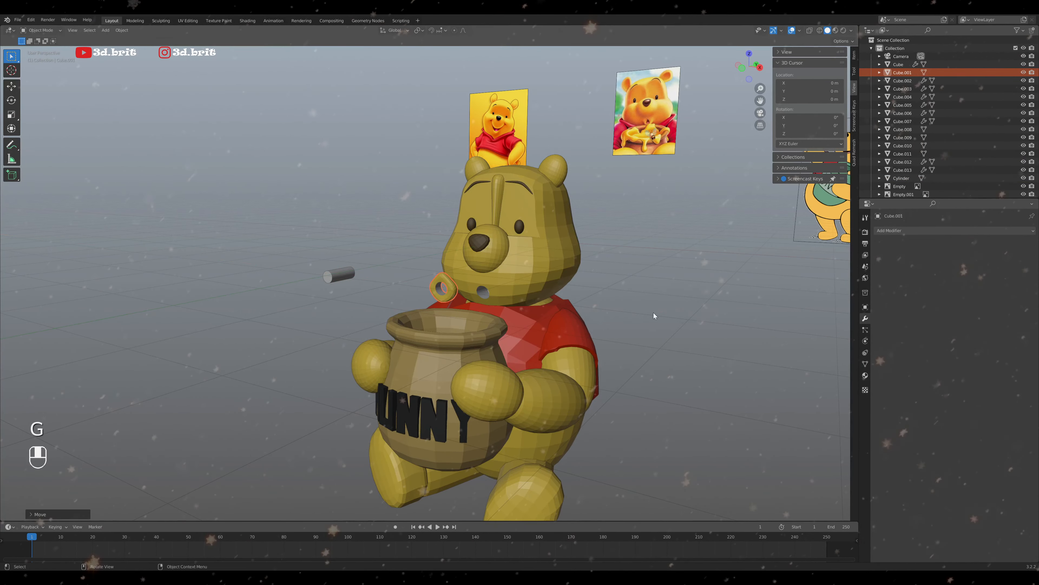
pyautogui.press('KP_1')
pyautogui.press('g')
pyautogui.press('x')
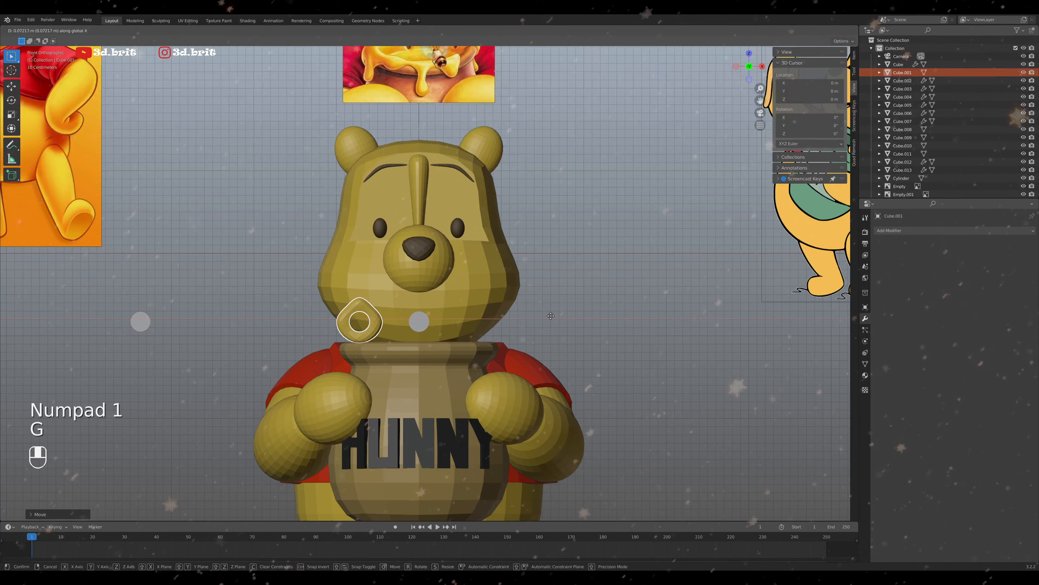
pyautogui.press('shift')
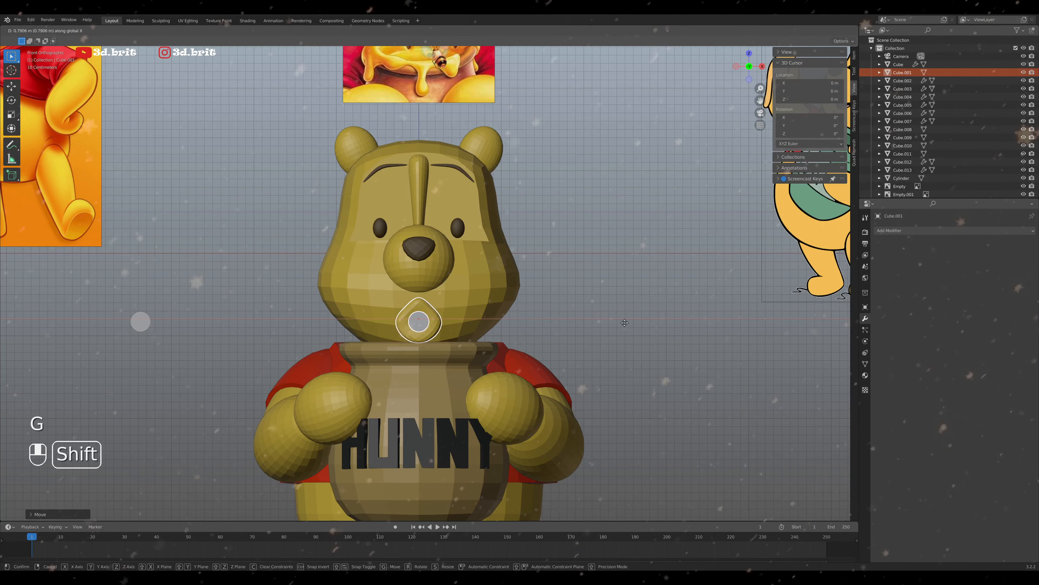
pyautogui.click(624, 323)
pyautogui.moveTo(625, 323); pyautogui.dragTo(575, 316, button='middle')
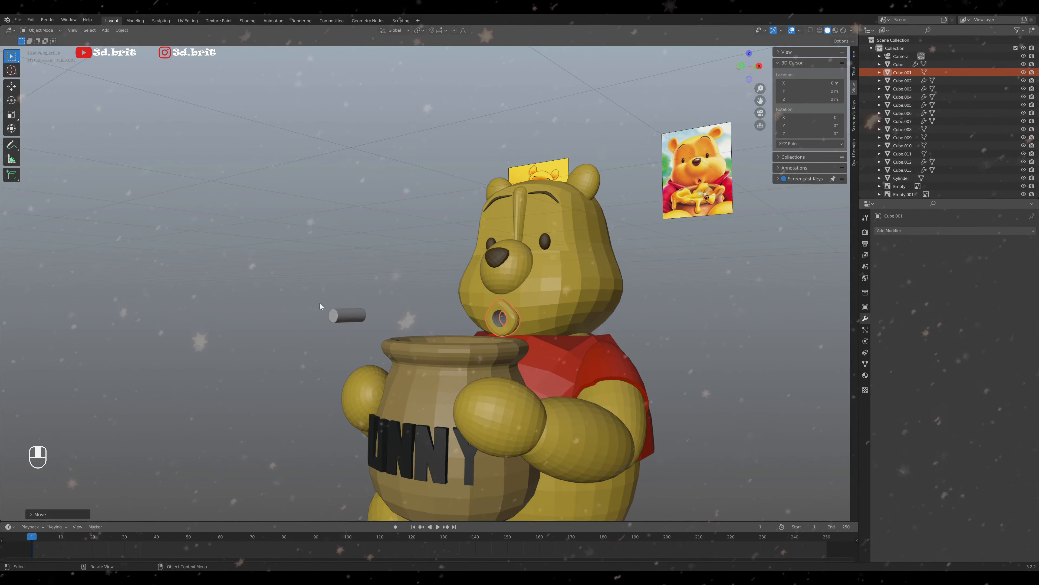
# Delete the cutting cylinder
pyautogui.click(346, 317)
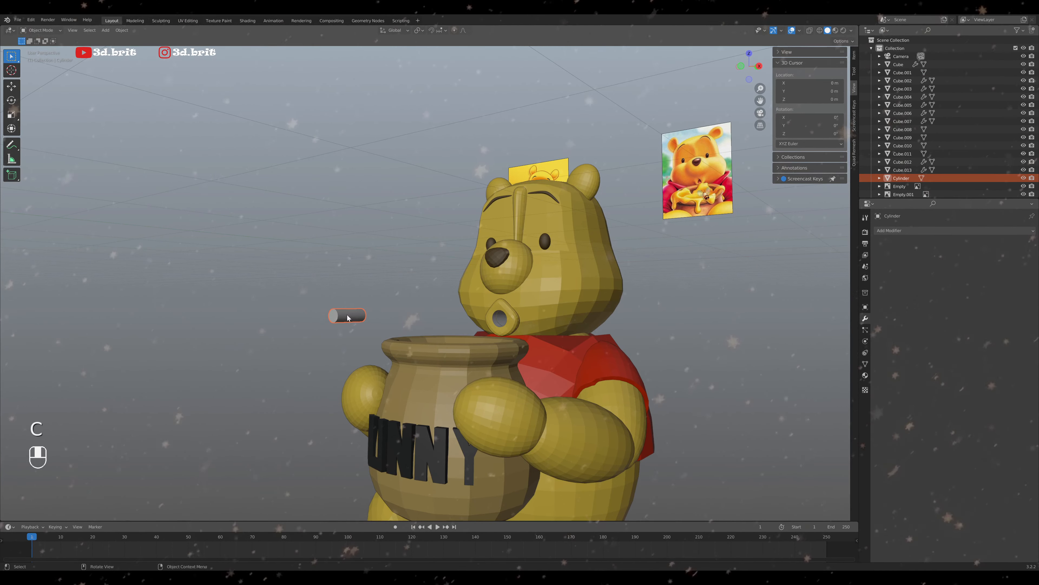
pyautogui.press('x')
pyautogui.click(346, 317)
# Assign the body-color material to the inner faces of the head's mouth hole
pyautogui.click(546, 322)
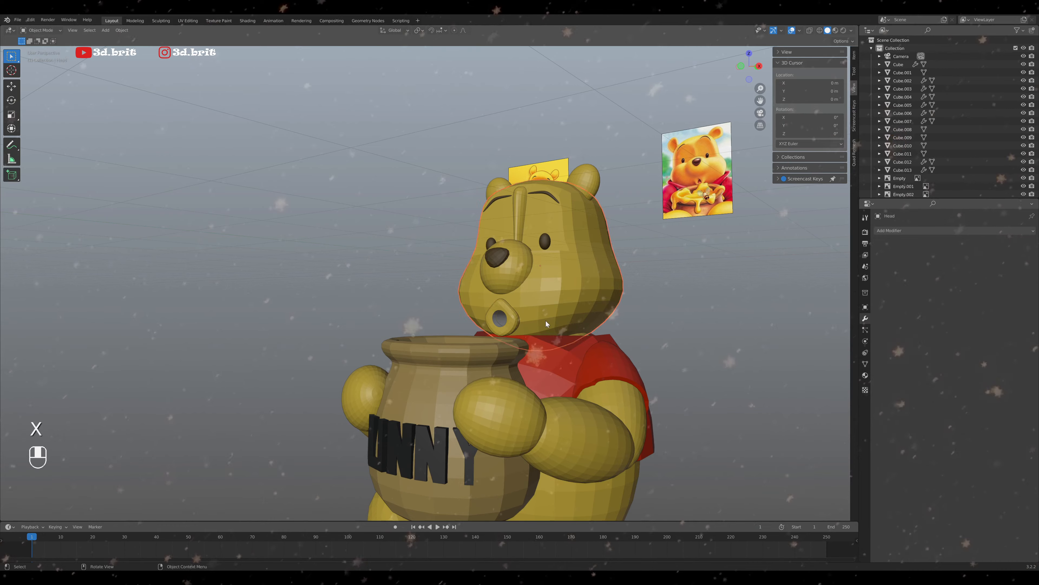
pyautogui.press('KP_1')
pyautogui.scroll(3, 546, 321)
pyautogui.moveTo(546, 321); pyautogui.dragTo(478, 311, button='middle')
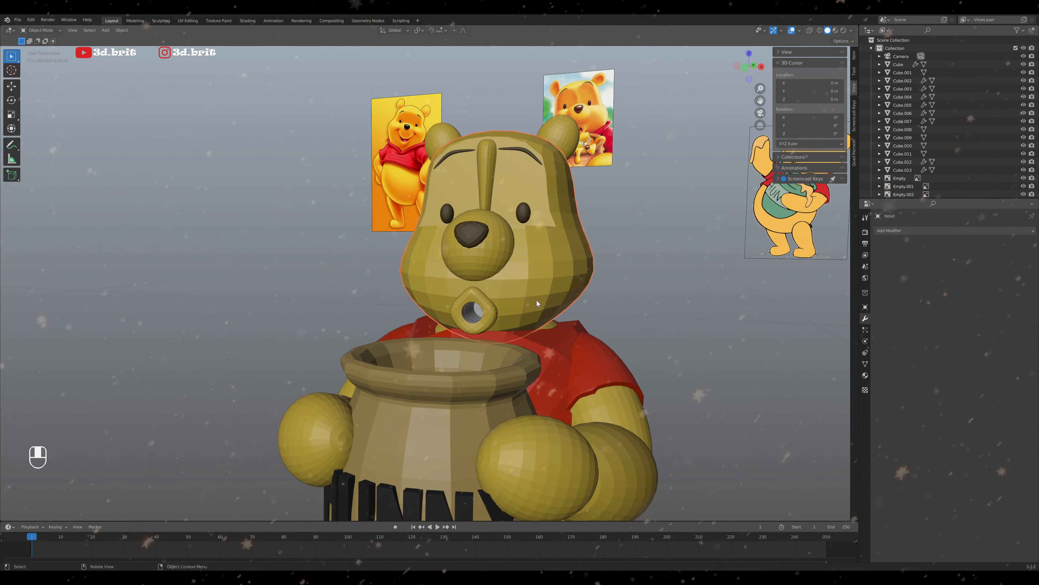
pyautogui.moveTo(468, 313); pyautogui.dragTo(455, 311, button='middle')
pyautogui.press('a')
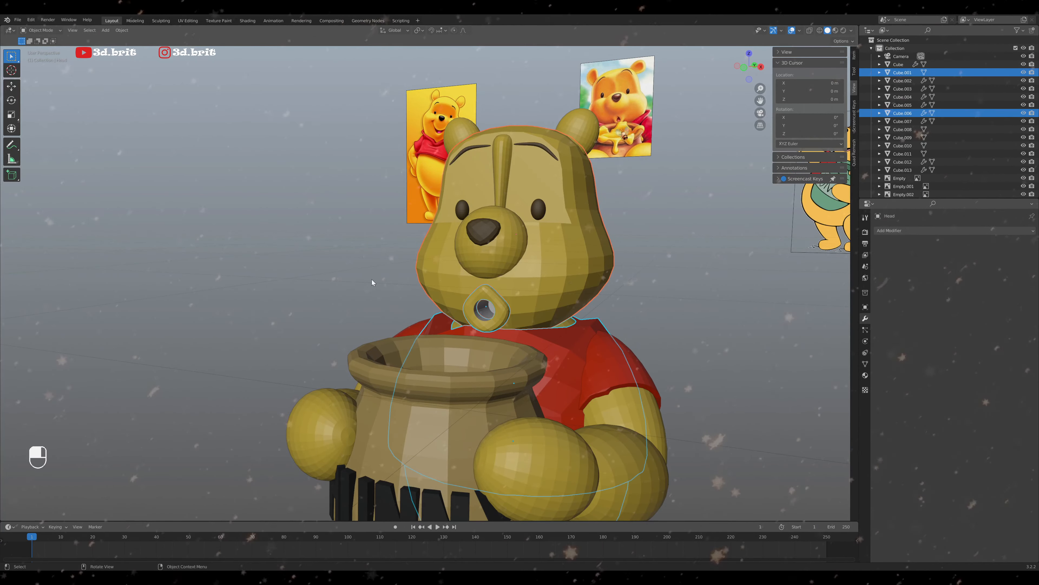
pyautogui.hotkey('alt', 'a')
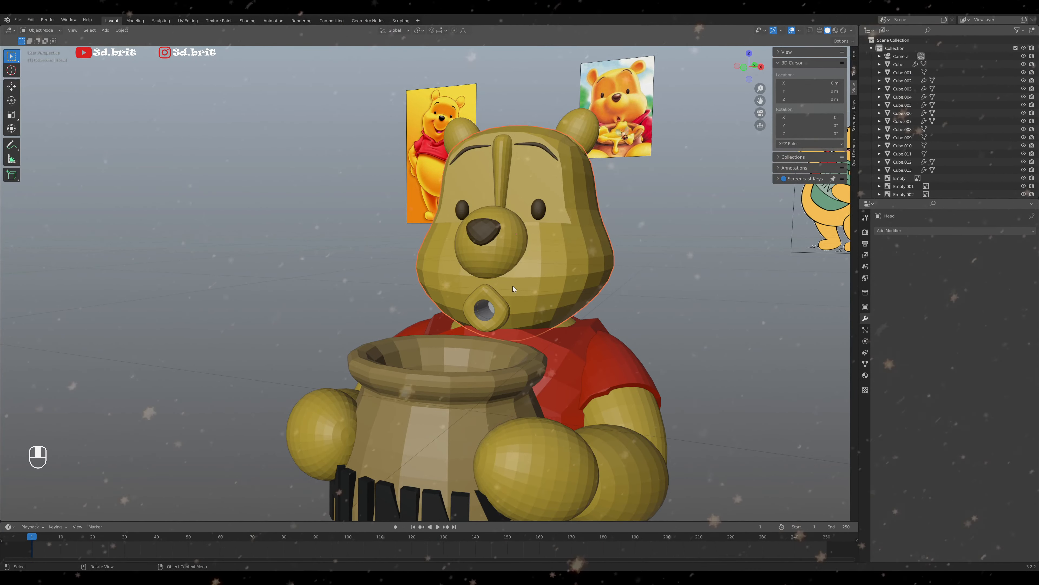
pyautogui.click(865, 375)
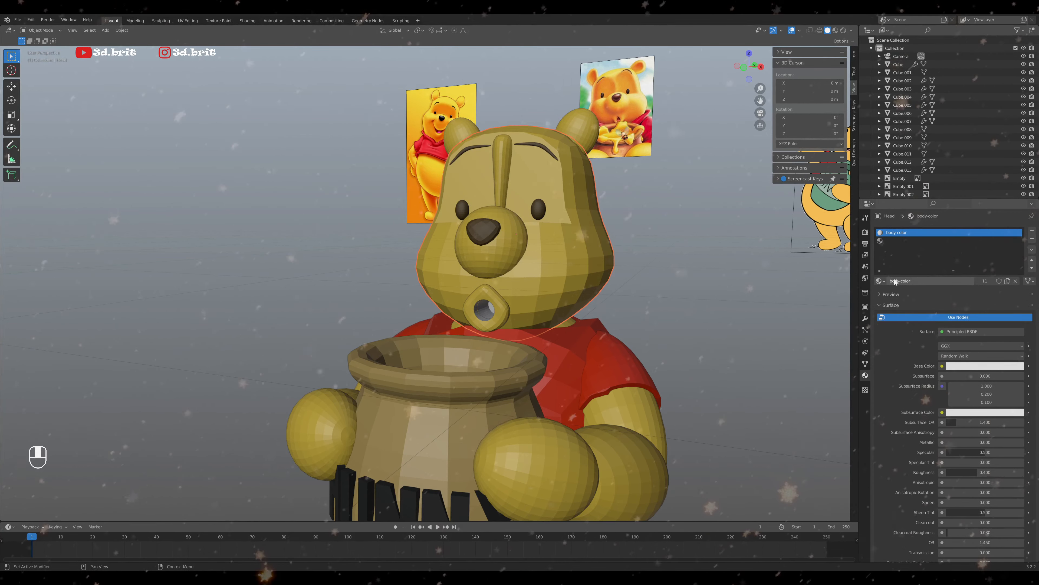
pyautogui.click(535, 287)
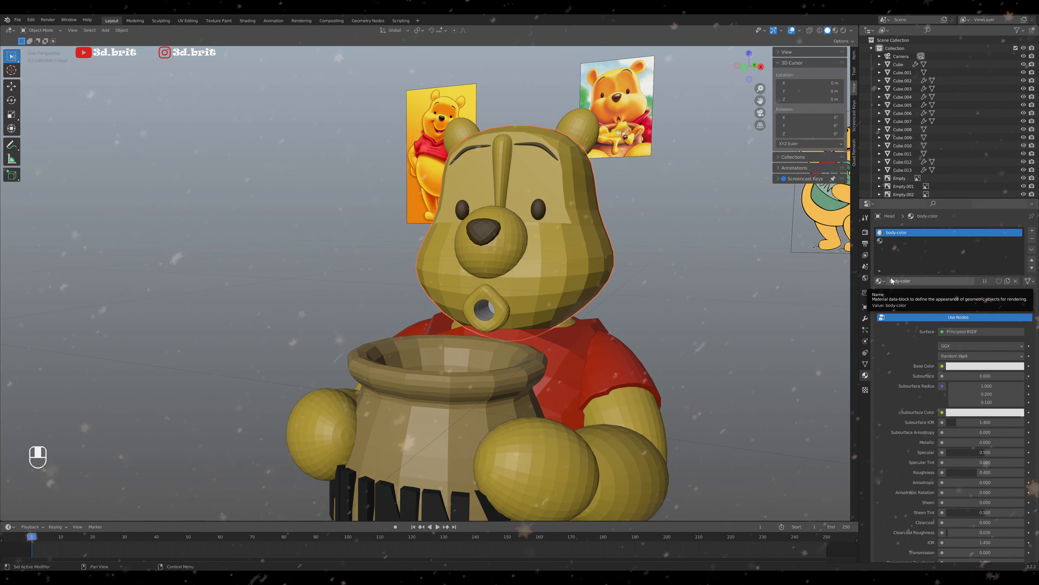
pyautogui.press('Tab')
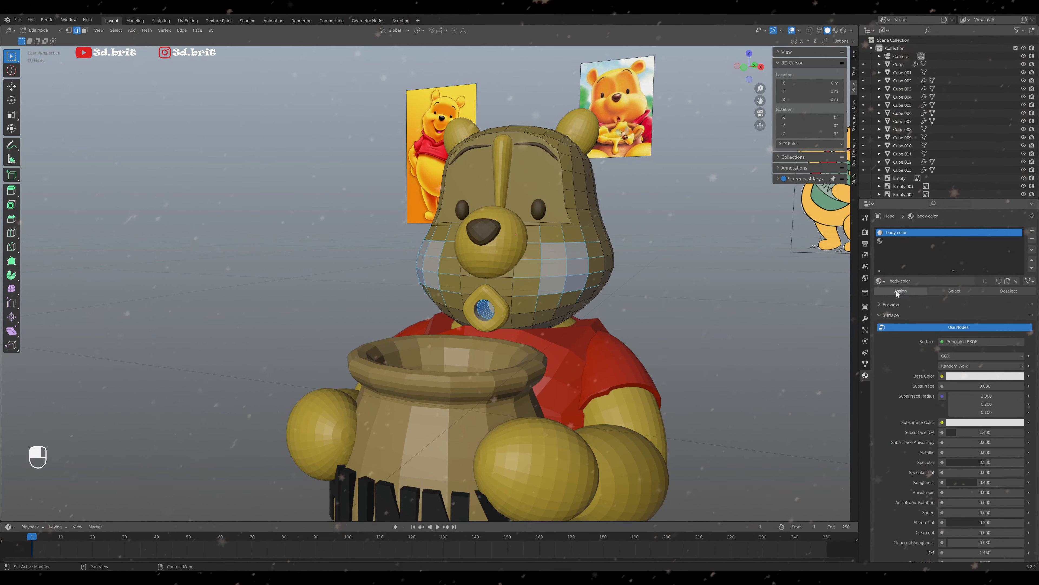
pyautogui.press('Tab')
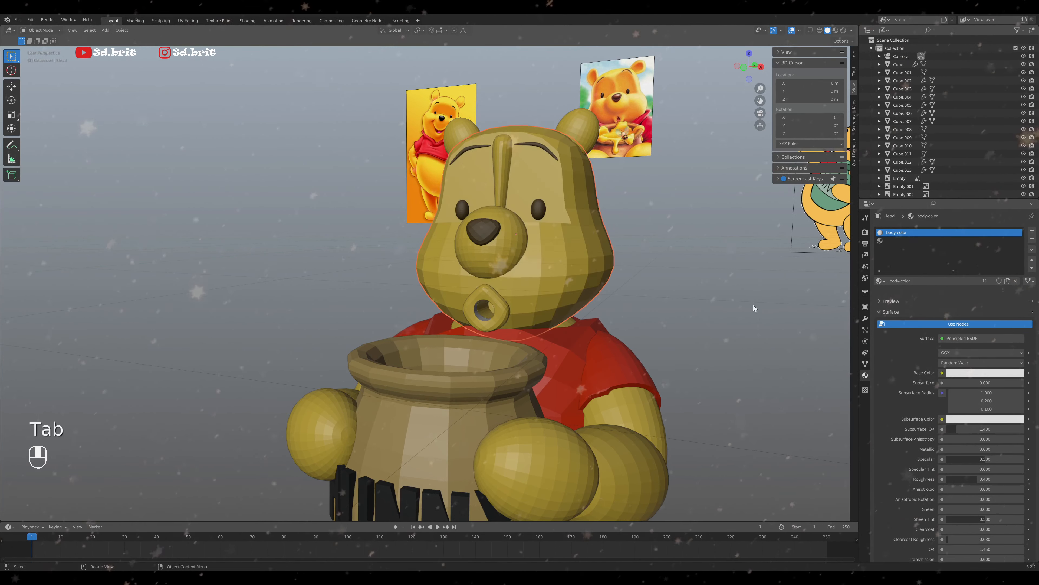
# Assign the body-color material to the inner faces of the ring-shaped mouth piece
pyautogui.moveTo(645, 304); pyautogui.dragTo(492, 309, button='middle')
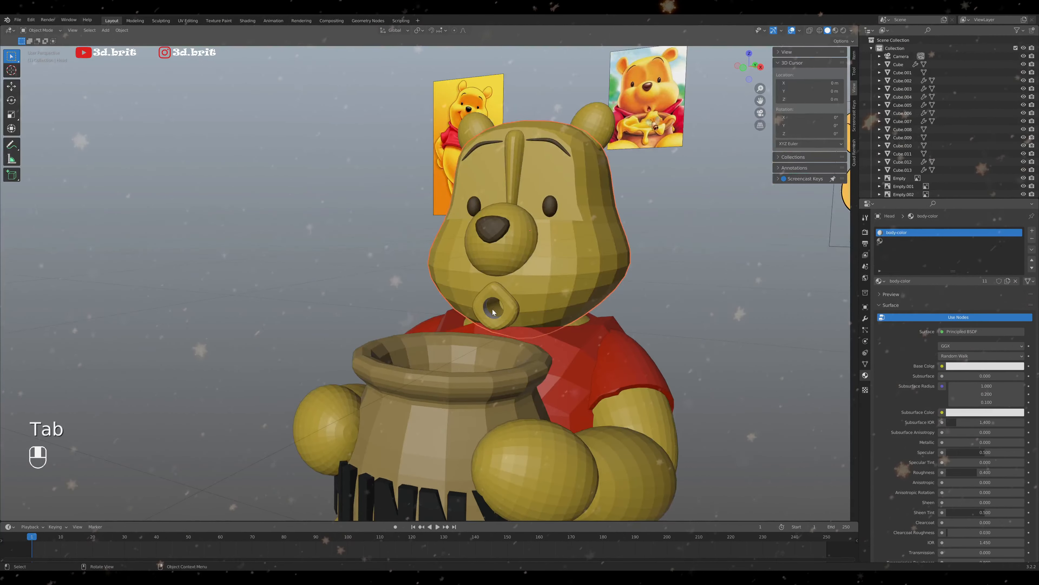
pyautogui.click(491, 313)
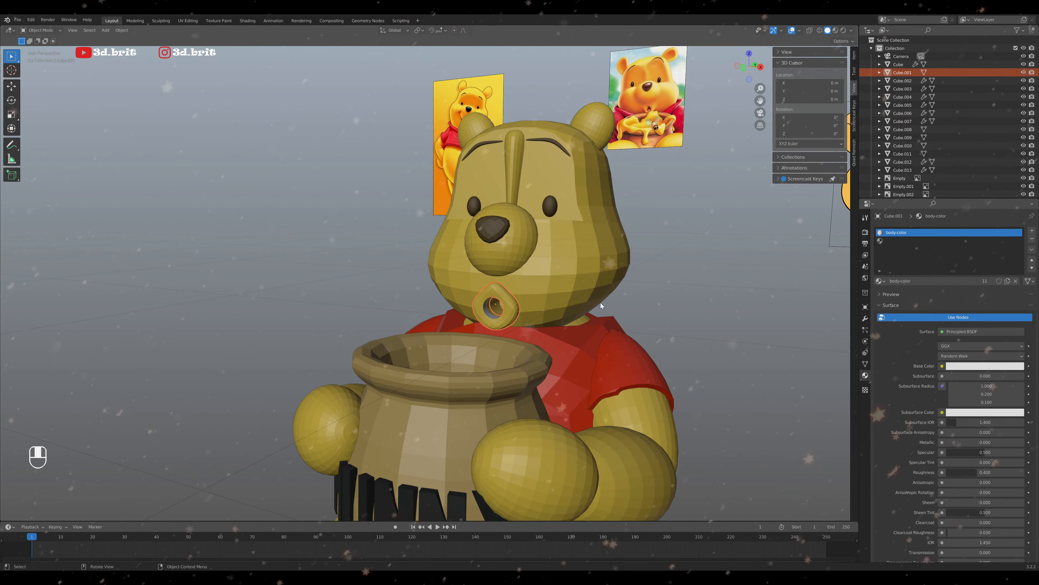
pyautogui.press('Tab')
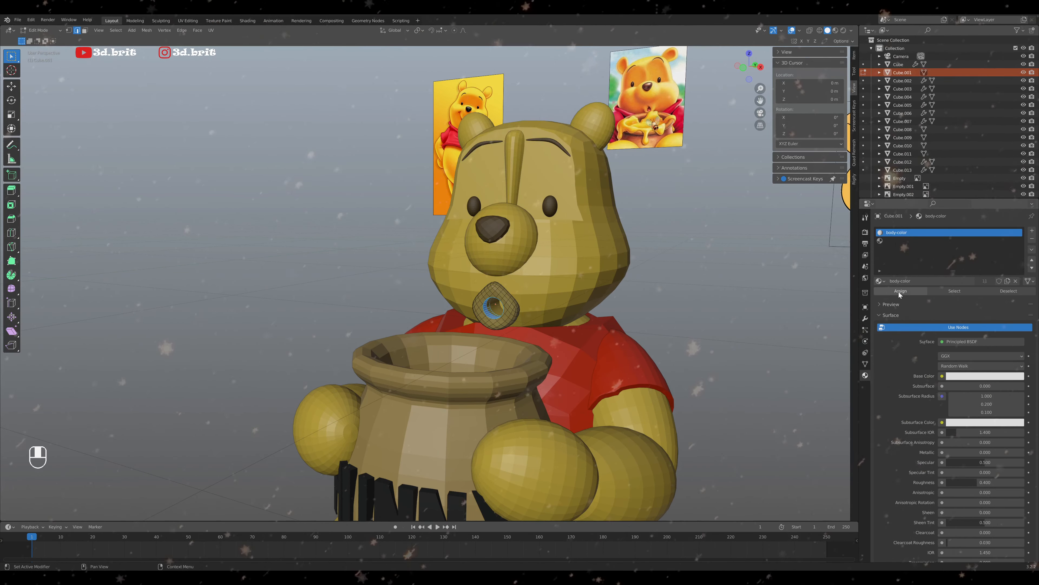
pyautogui.press('Tab')
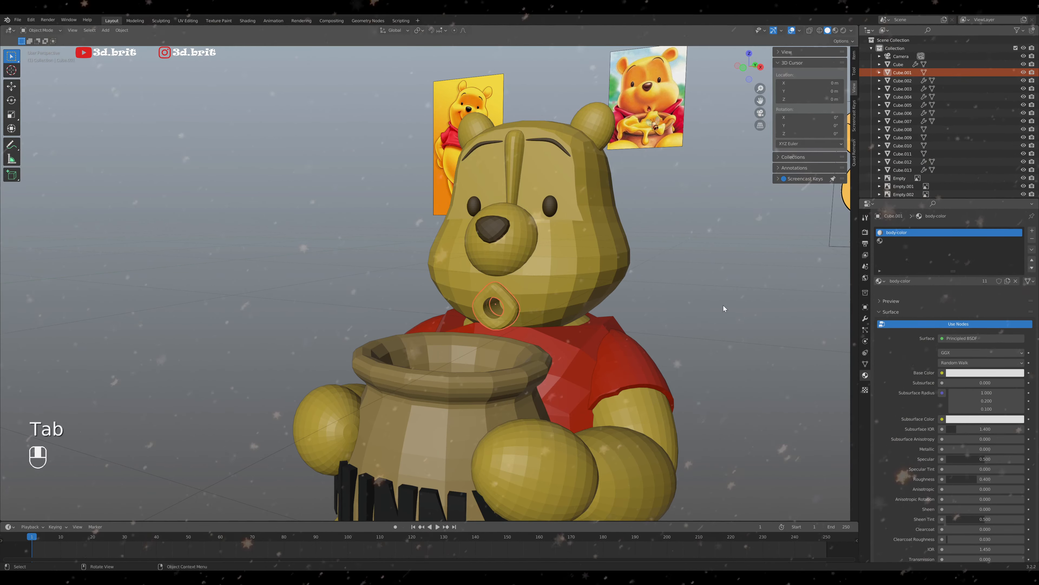
pyautogui.moveTo(686, 298); pyautogui.dragTo(677, 290, button='middle')
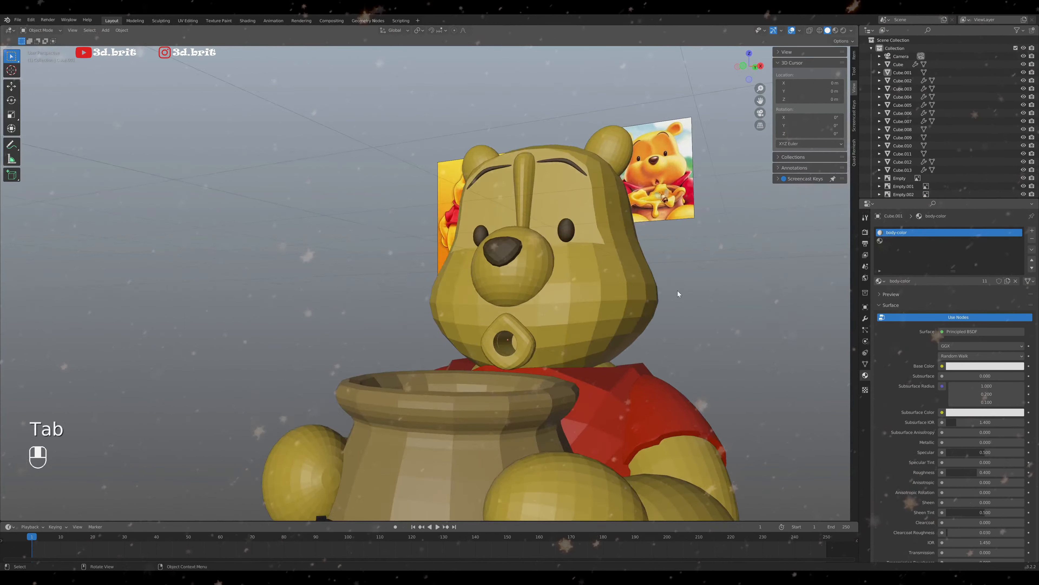
# Apply the Mirror modifier on the bear's ears
pyautogui.press('KP_1')
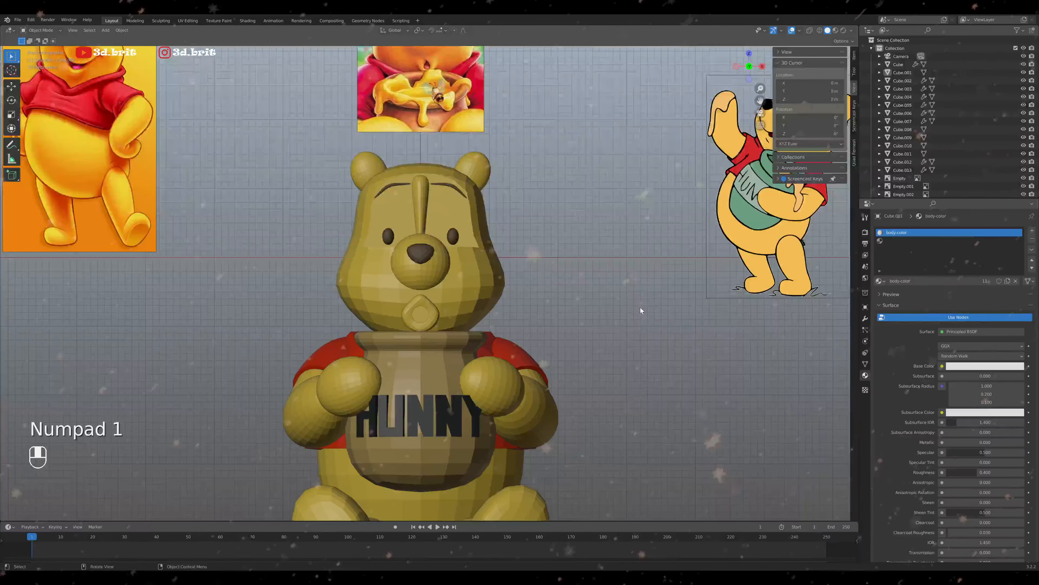
pyautogui.moveTo(641, 310); pyautogui.dragTo(589, 287, button='middle')
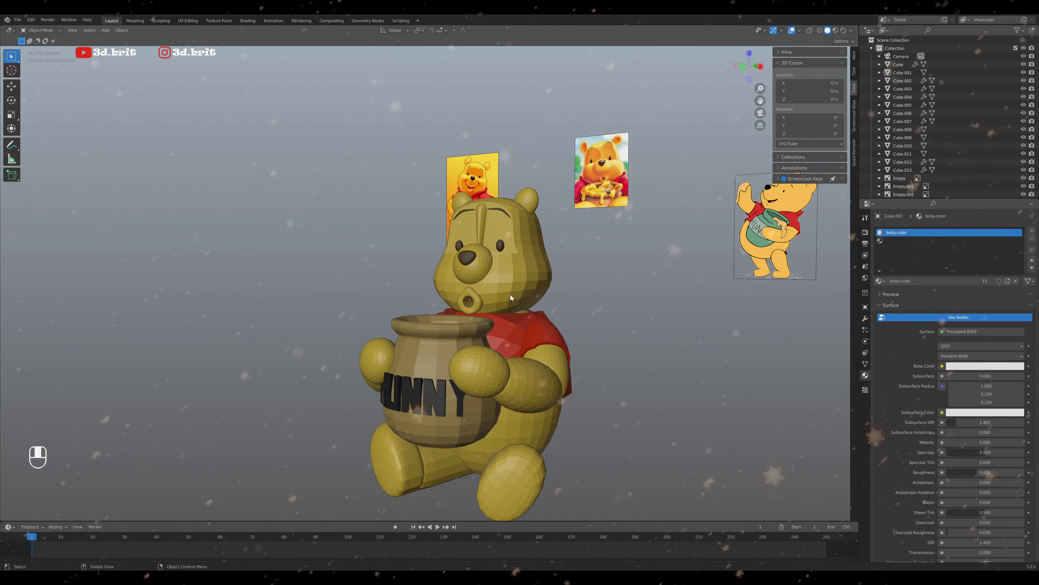
pyautogui.moveTo(502, 295); pyautogui.dragTo(479, 337, button='middle')
pyautogui.press('KP_1')
pyautogui.scroll(1, 479, 313)
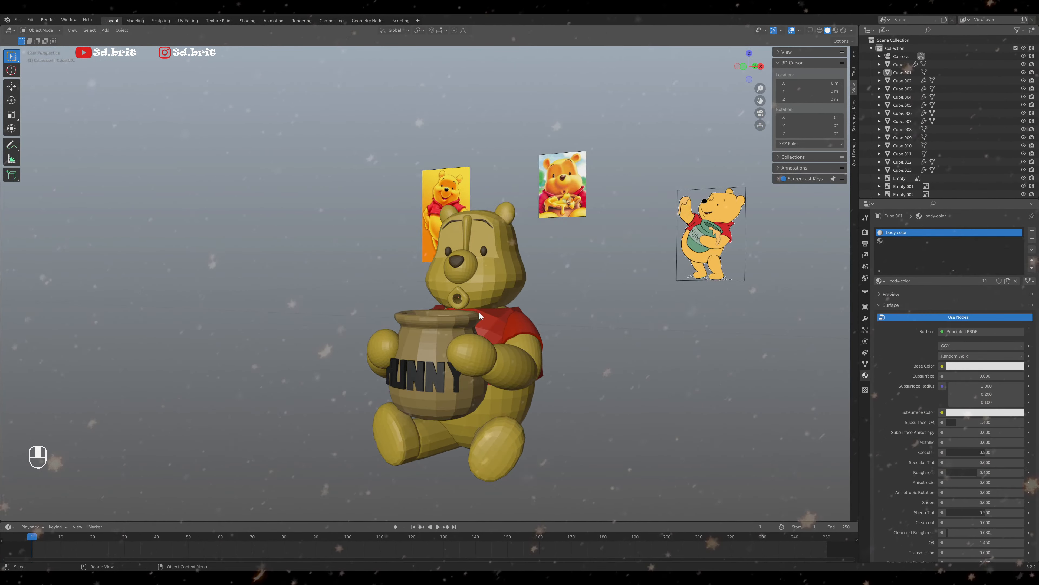
pyautogui.press('KP_1')
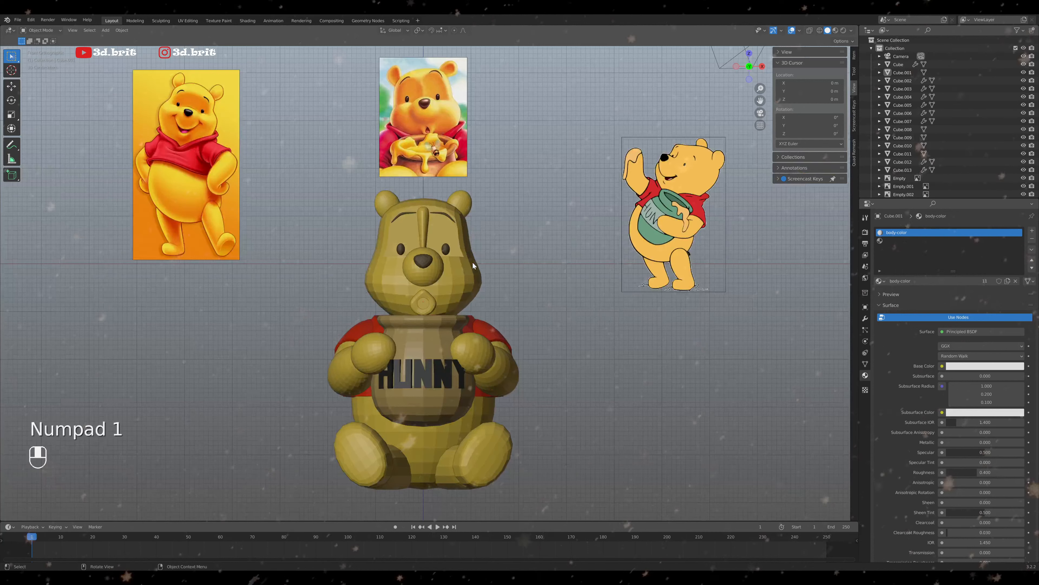
pyautogui.click(391, 209)
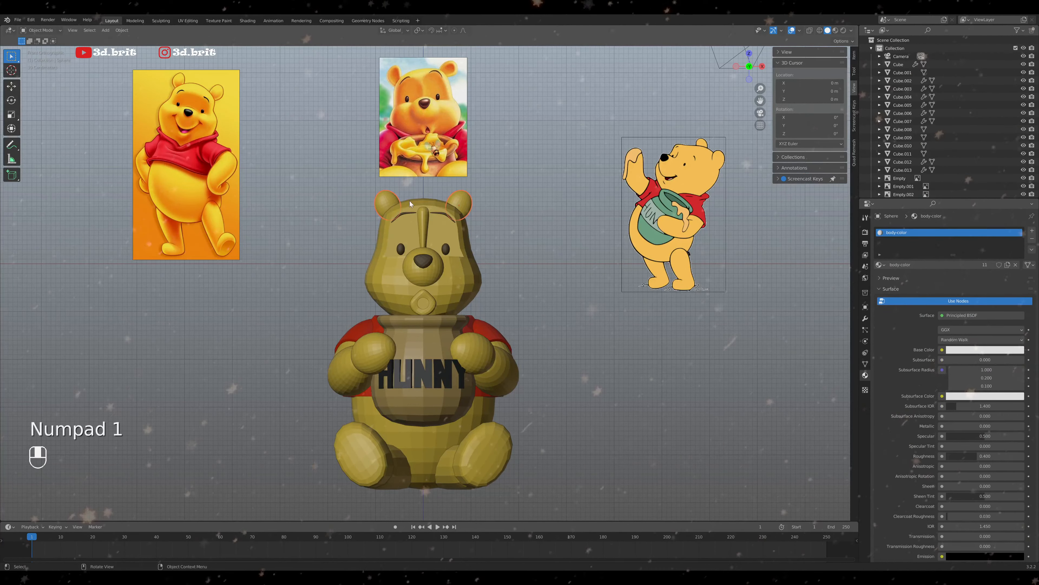
pyautogui.click(866, 319)
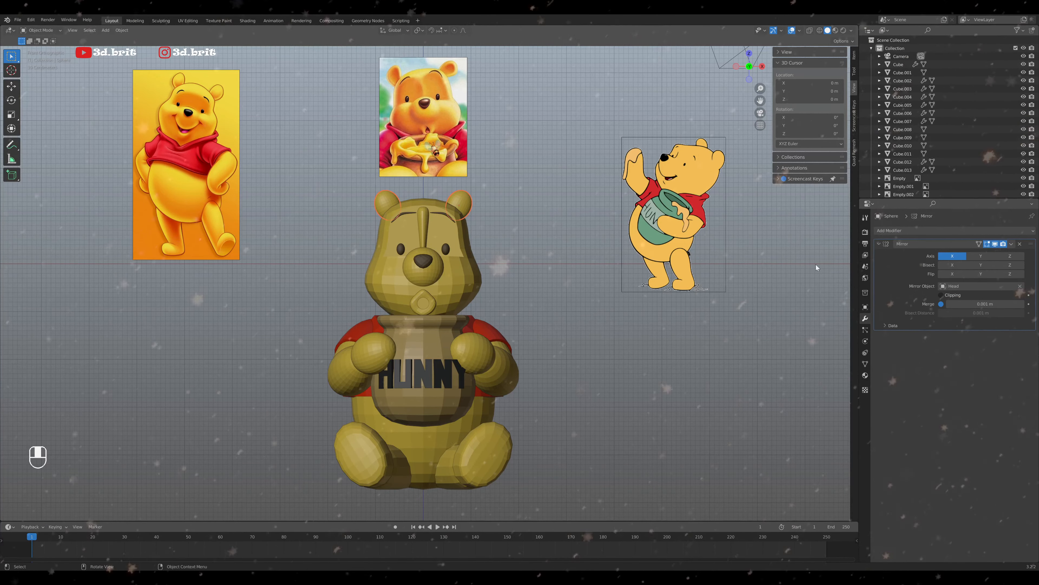
pyautogui.hotkey('ctrl', 'a')
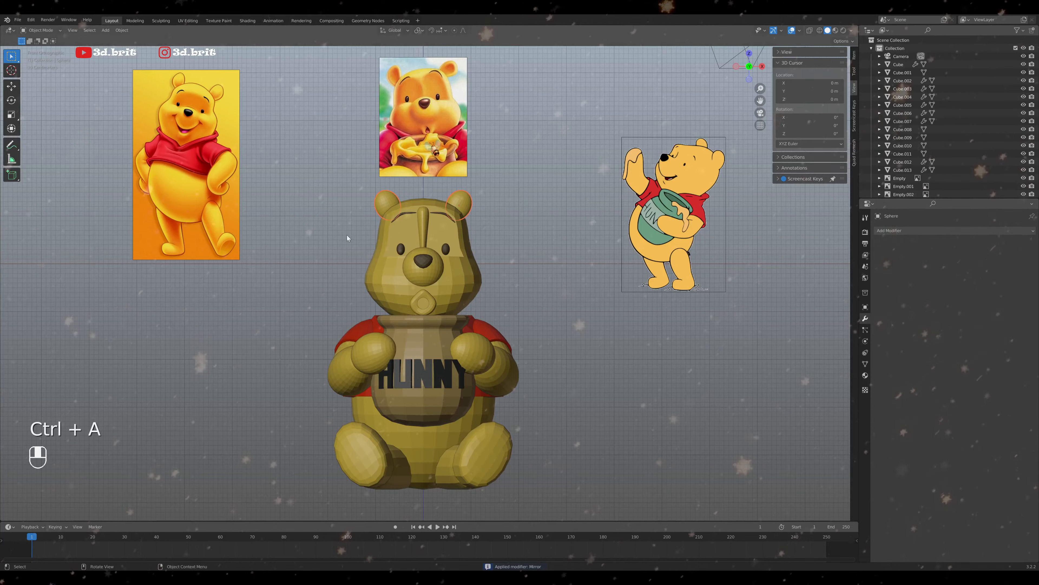
# Apply the Subdivision modifier on the long ridge running up the forehead from the nose
pyautogui.click(434, 204)
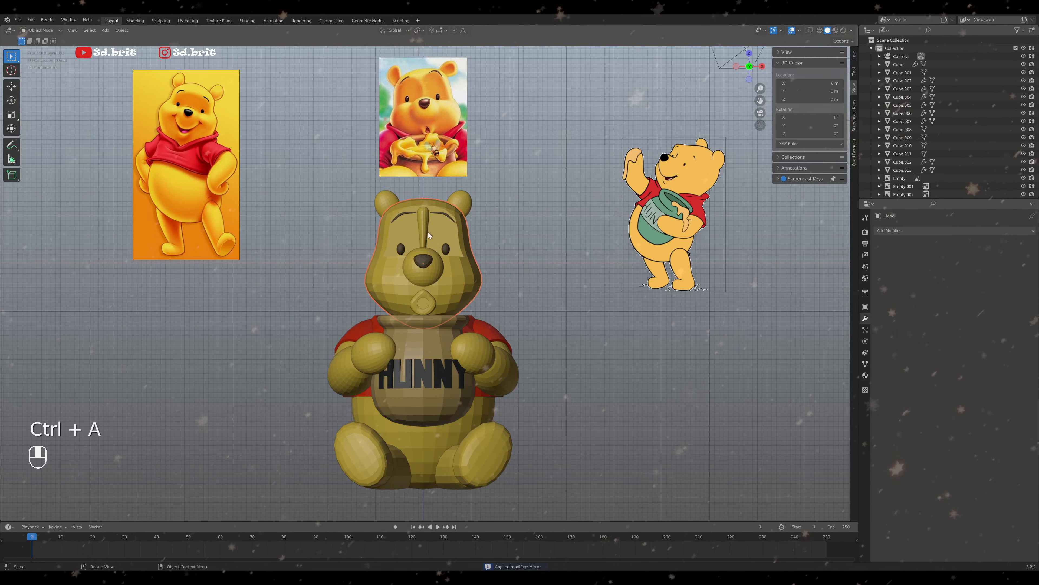
pyautogui.click(425, 215)
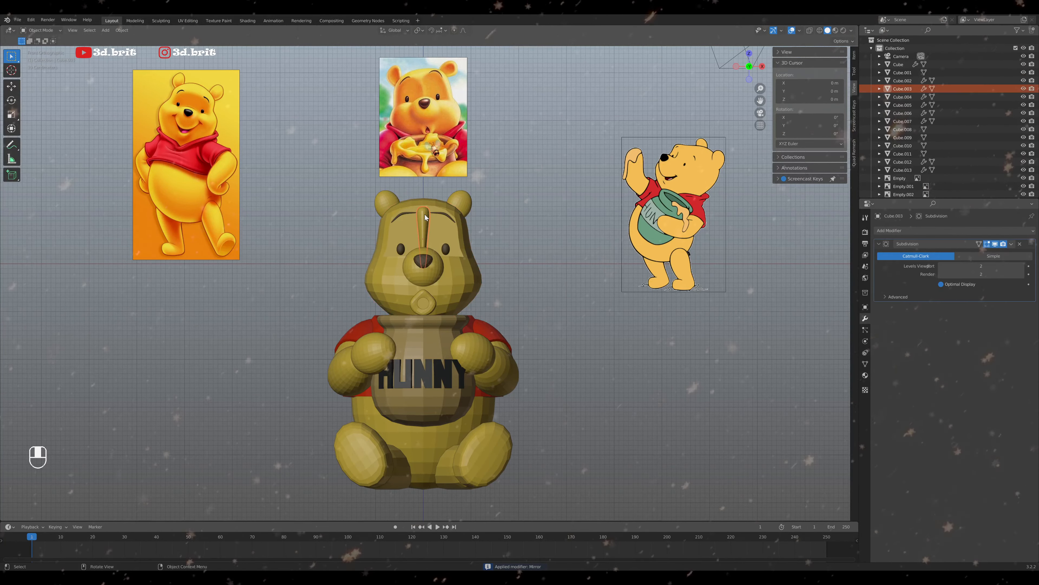
pyautogui.hotkey('ctrl', 'a')
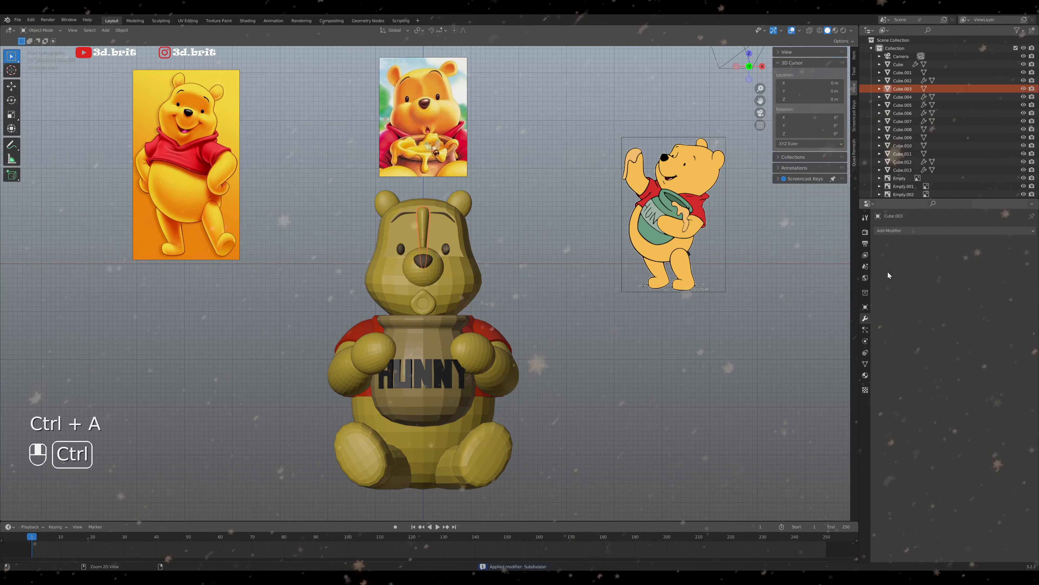
# Try to apply the Mirror modifier on the eyebrows
pyautogui.click(902, 170)
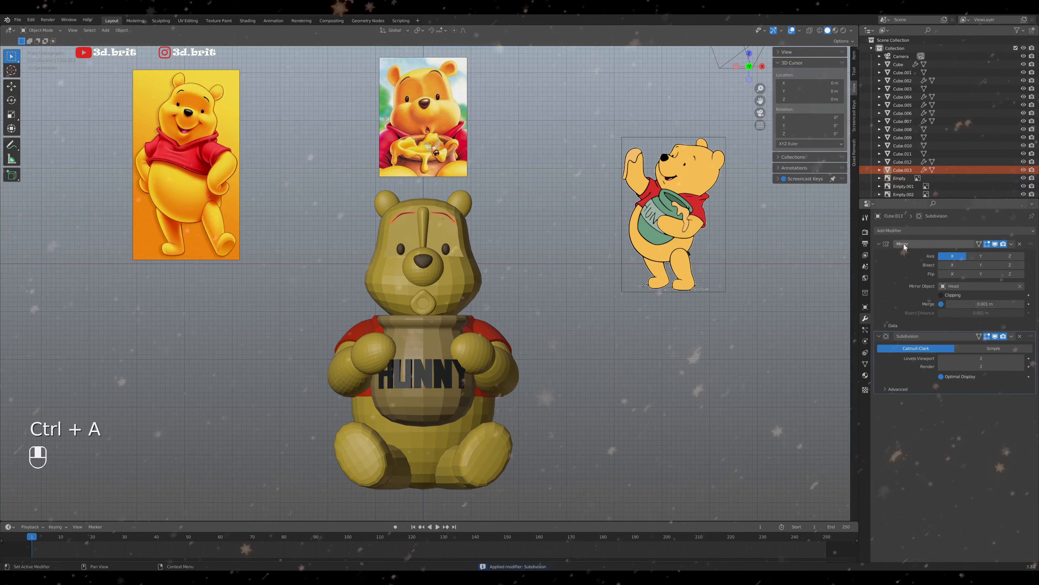
pyautogui.hotkey('ctrl', 'a')
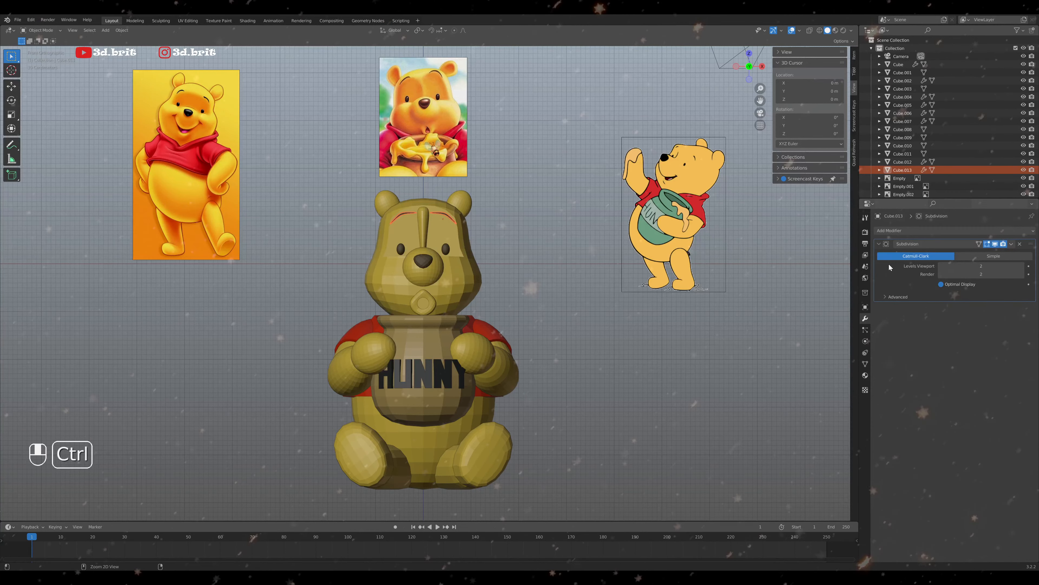
pyautogui.hotkey('ctrl', 'z')
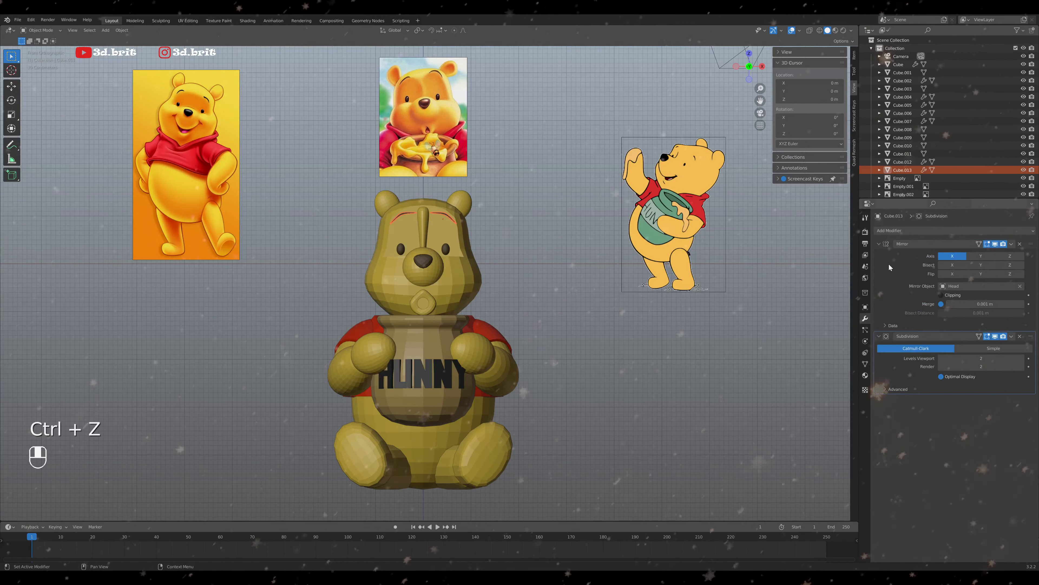
# Examine the eyebrows' mesh shape up close in Edit Mode
pyautogui.scroll(8, 413, 236)
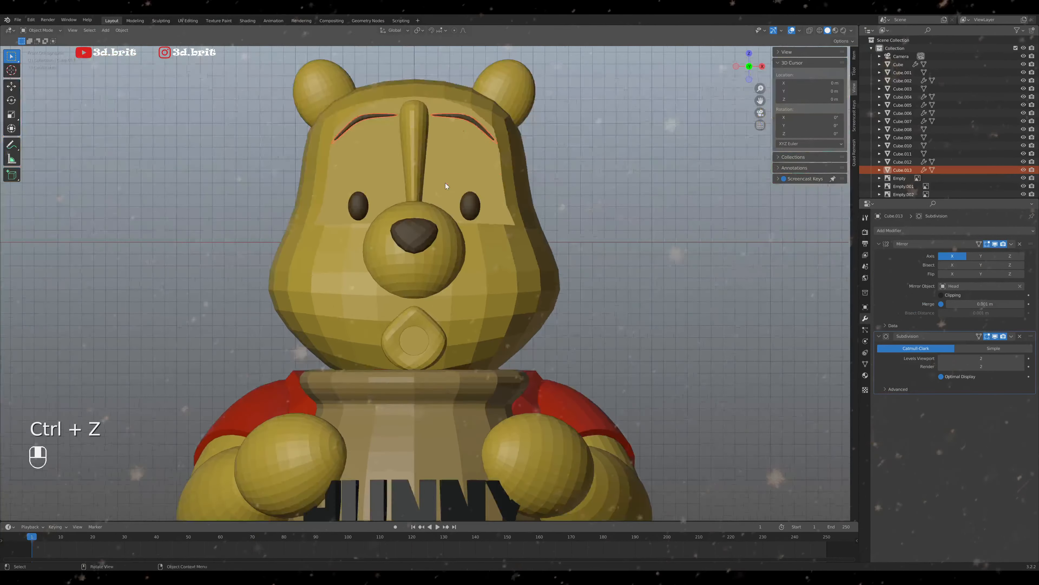
pyautogui.keyDown('shift'); pyautogui.moveTo(444, 182); pyautogui.dragTo(480, 265, button='middle'); pyautogui.keyUp('shift')
pyautogui.scroll(4, 480, 267)
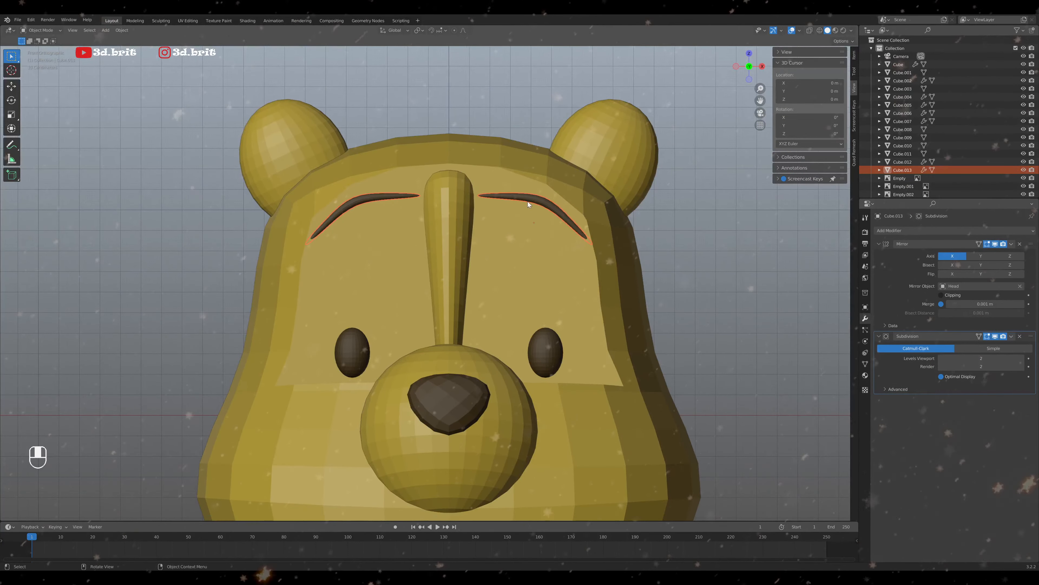
pyautogui.press('Tab')
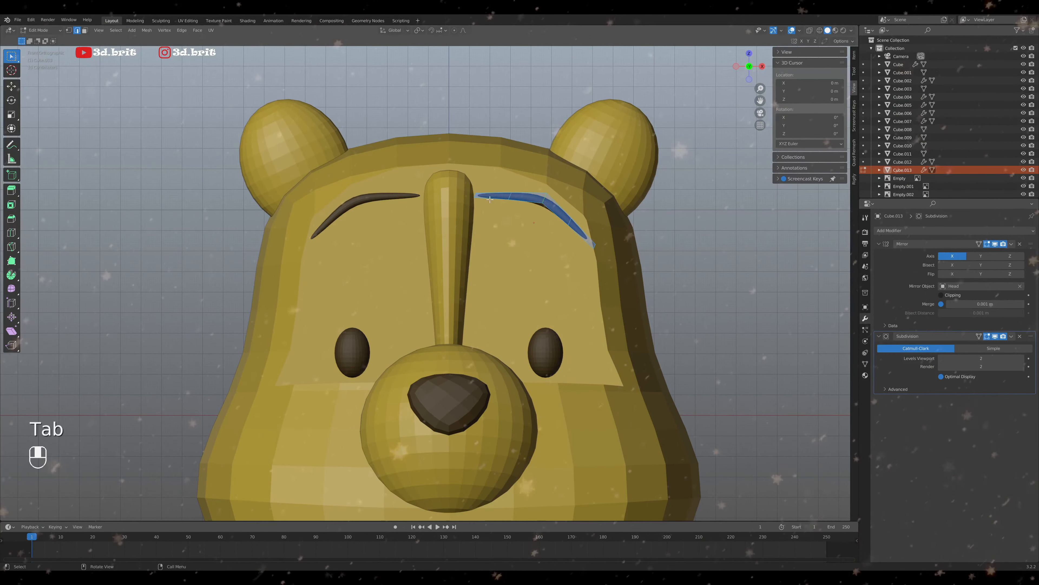
pyautogui.click(525, 204)
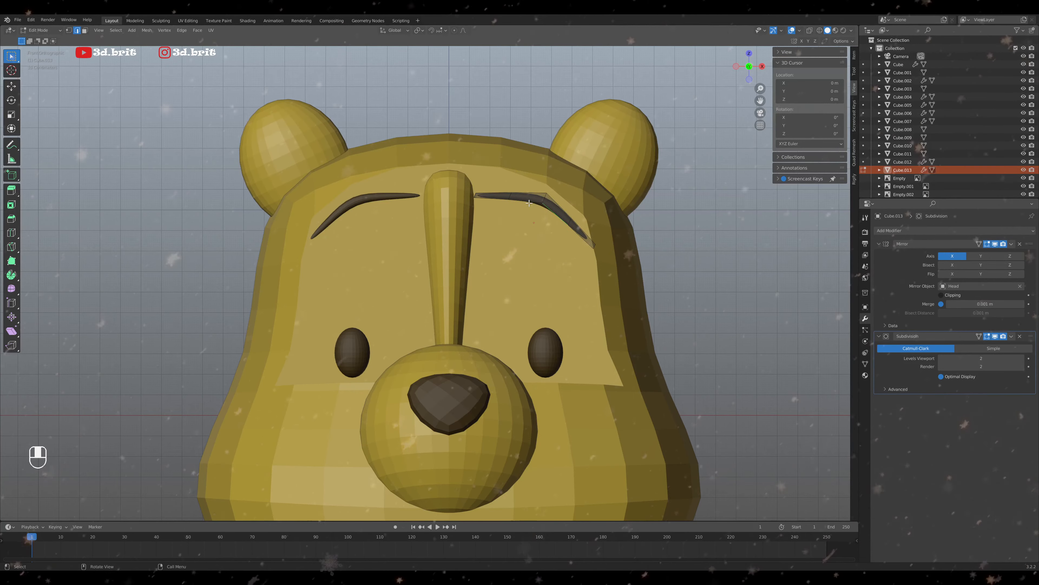
pyautogui.moveTo(526, 205); pyautogui.dragTo(522, 180, button='middle')
pyautogui.scroll(2, 524, 262)
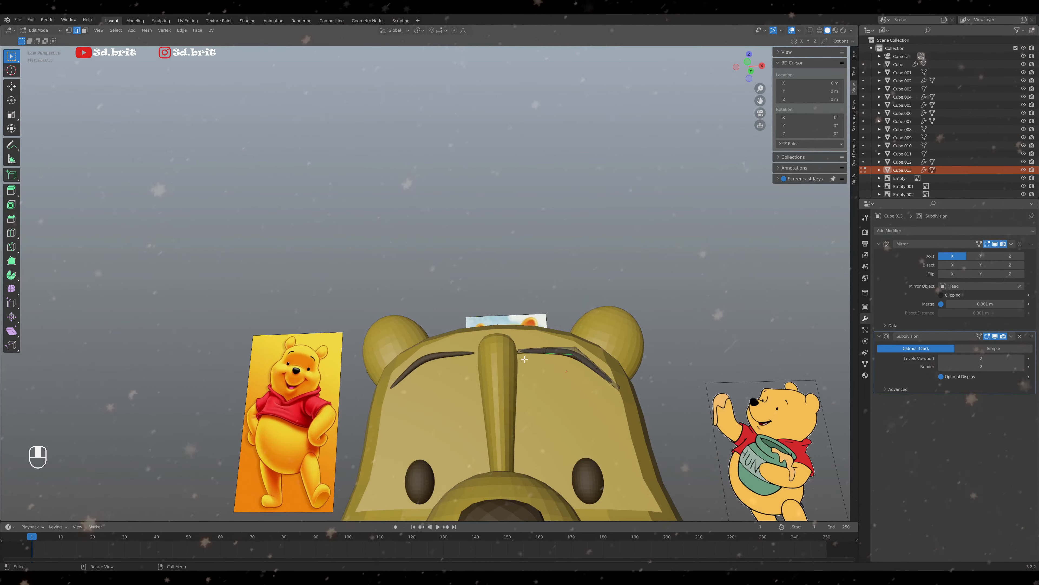
pyautogui.press('KP_1')
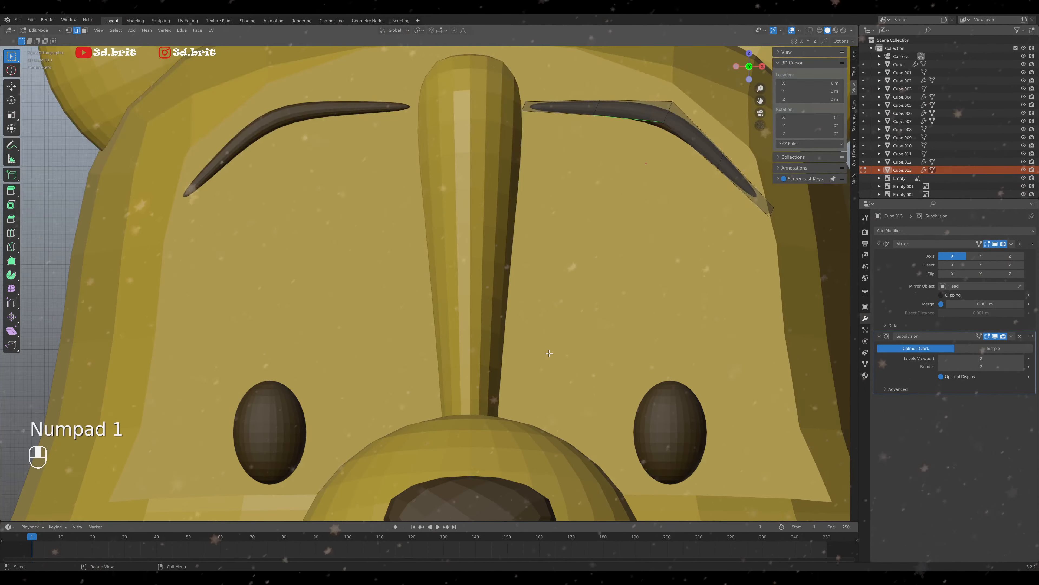
pyautogui.scroll(-3, 549, 353)
pyautogui.press('Tab')
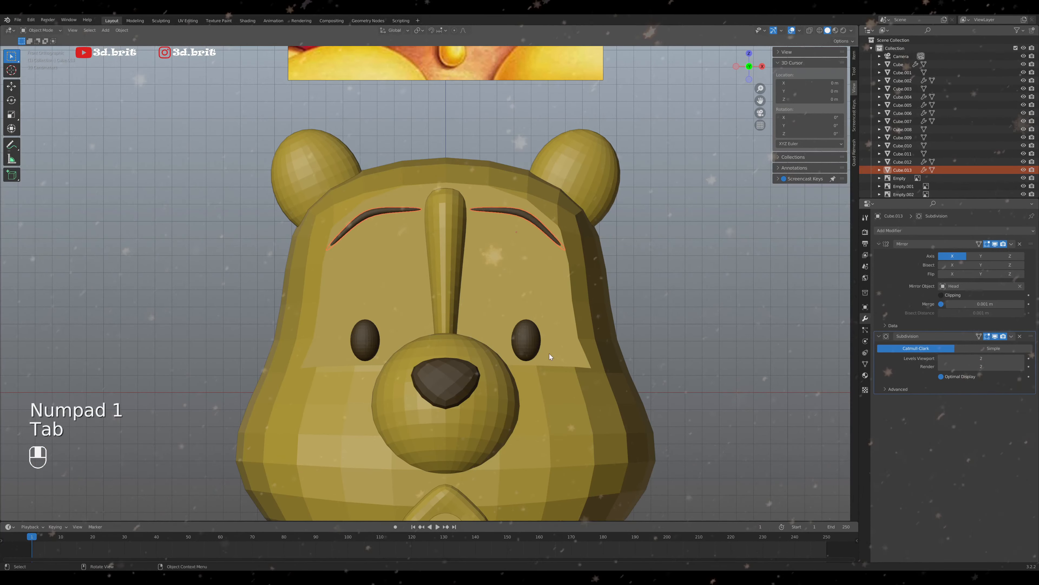
# Scale the eyebrows along a local axis in Object Mode to make them thicker
pyautogui.press('Tab')
pyautogui.press('s')
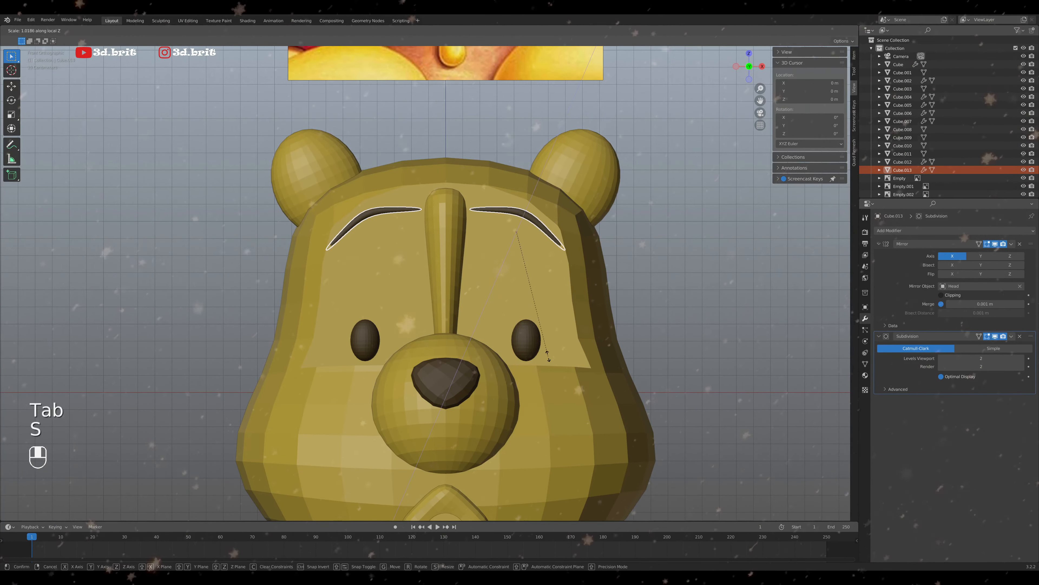
pyautogui.click(491, 433)
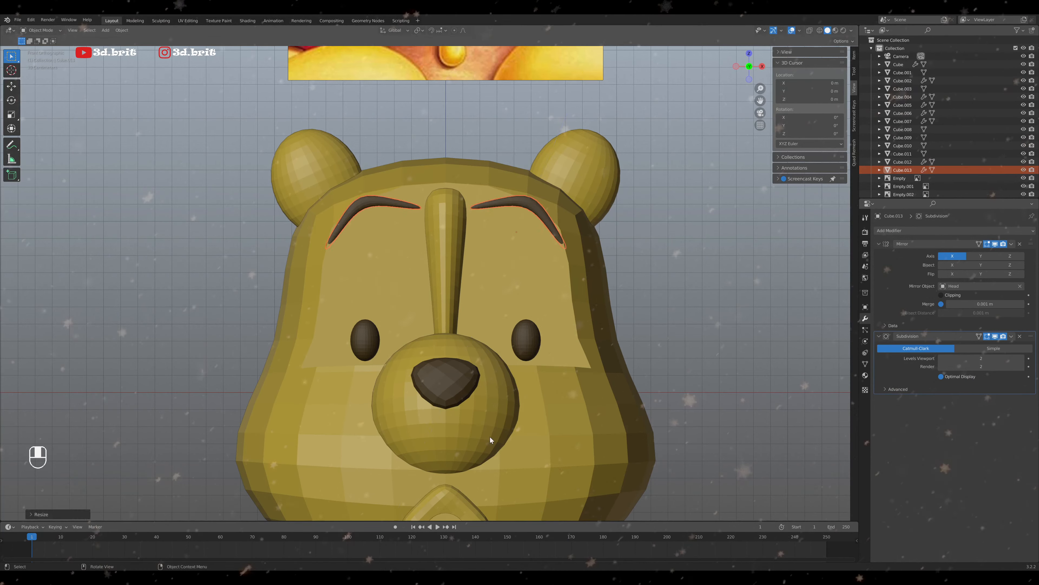
# Scale the eyebrows slightly along their local X axis in Object Mode to make them a little longer
pyautogui.scroll(-3, 546, 286)
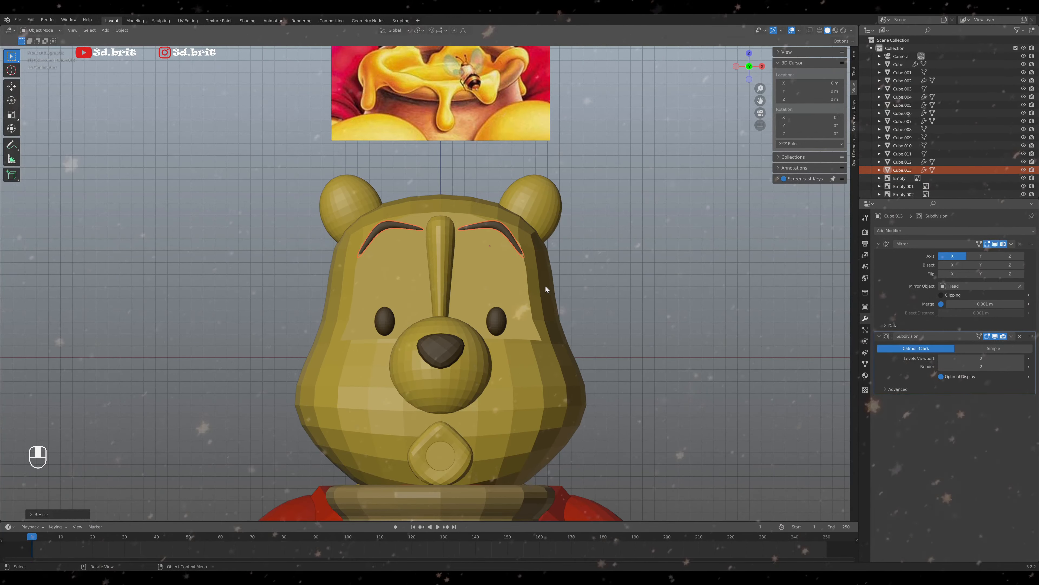
pyautogui.scroll(-2, 546, 286)
pyautogui.scroll(3, 546, 286)
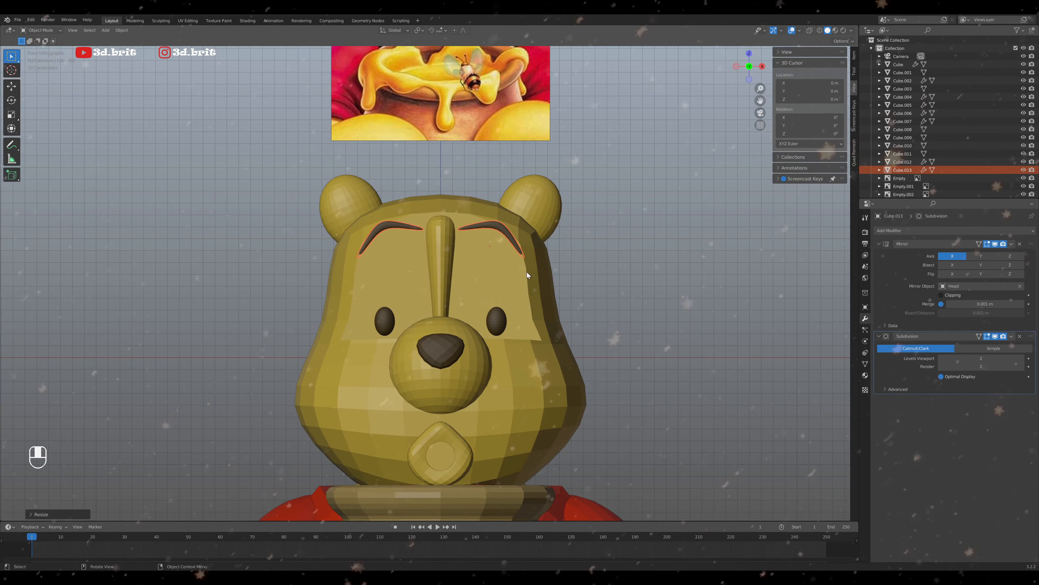
pyautogui.press('s')
pyautogui.press('x')
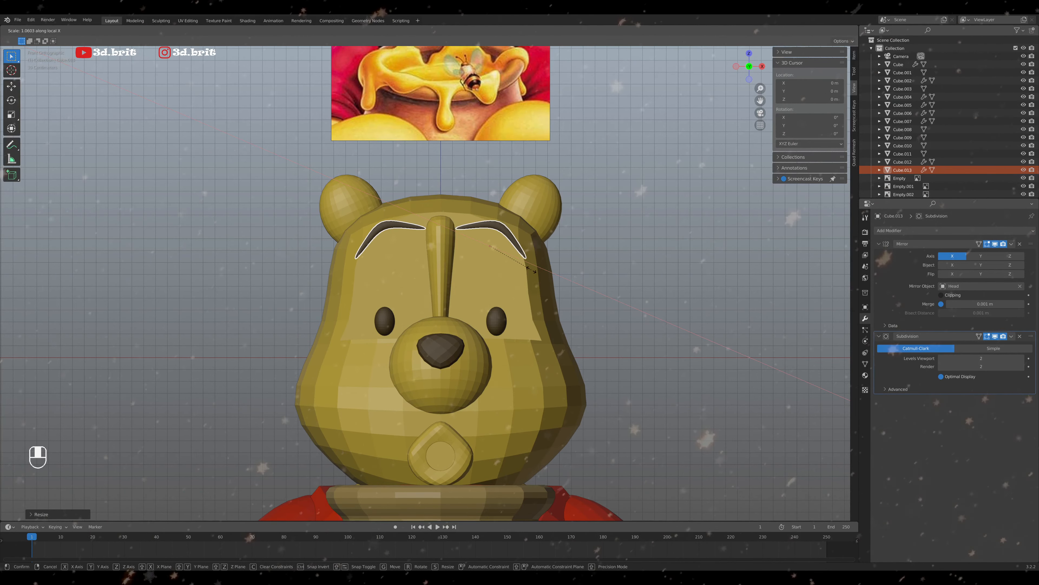
pyautogui.click(531, 270)
# Move the eyebrow mesh's selected edges slightly down along local Z in Edit Mode to smooth the brow's arch
pyautogui.press('Tab')
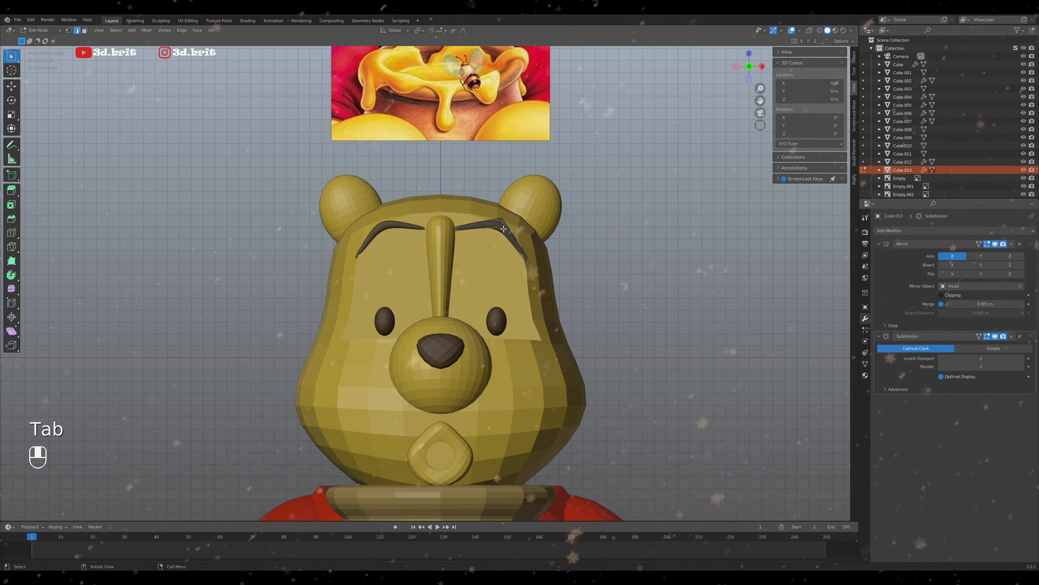
pyautogui.moveTo(501, 221); pyautogui.dragTo(493, 155, button='middle')
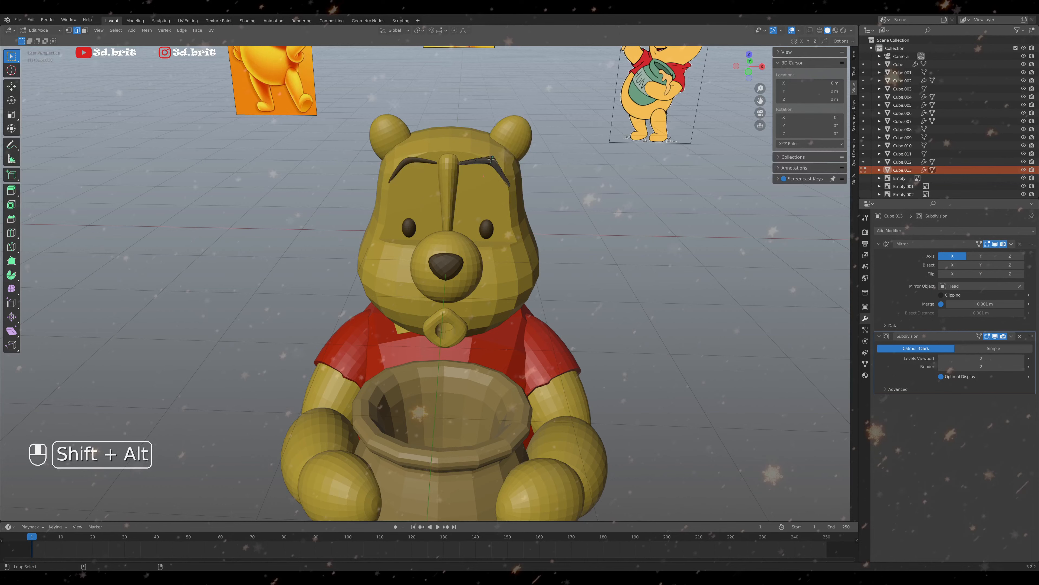
pyautogui.press('KP_1')
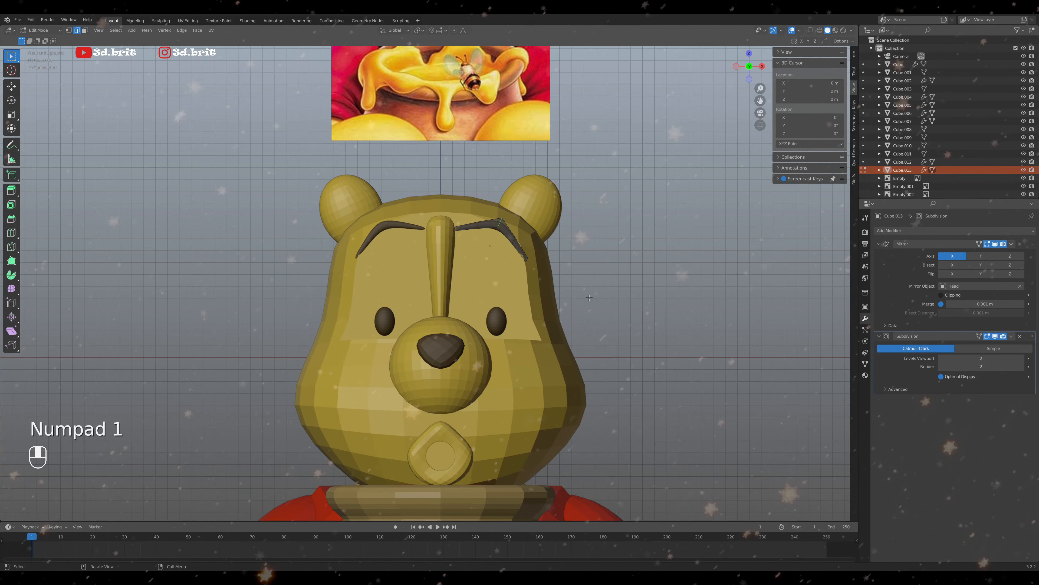
pyautogui.press('g')
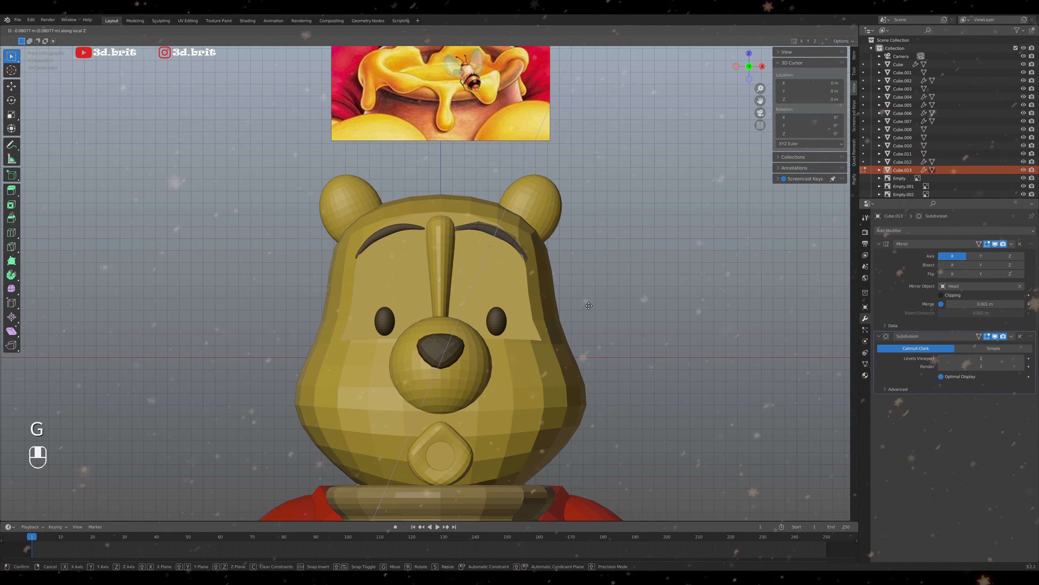
pyautogui.click(589, 306)
pyautogui.press('Tab')
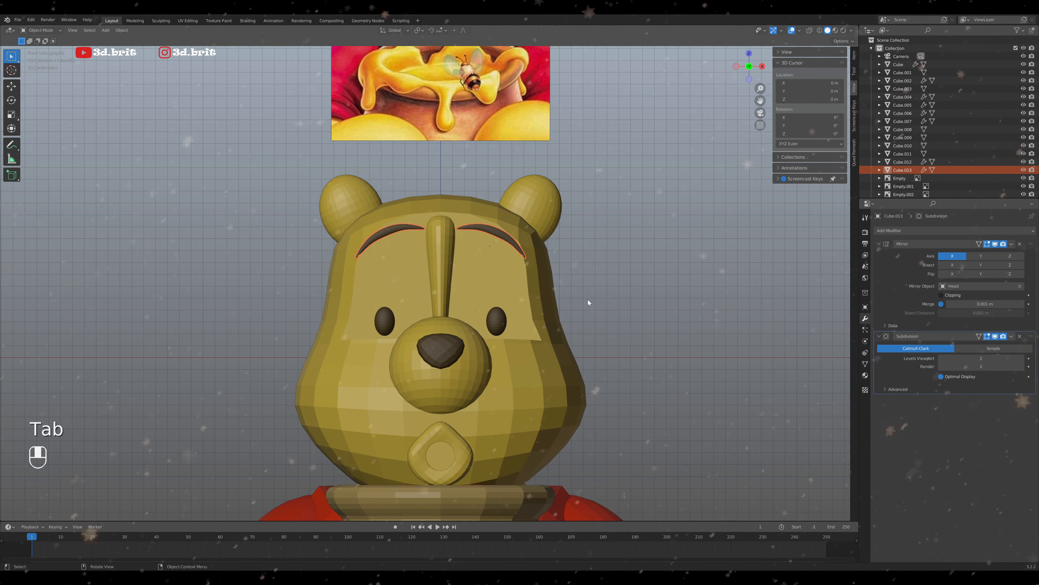
pyautogui.press('s')
pyautogui.press('z')
pyautogui.press('z')
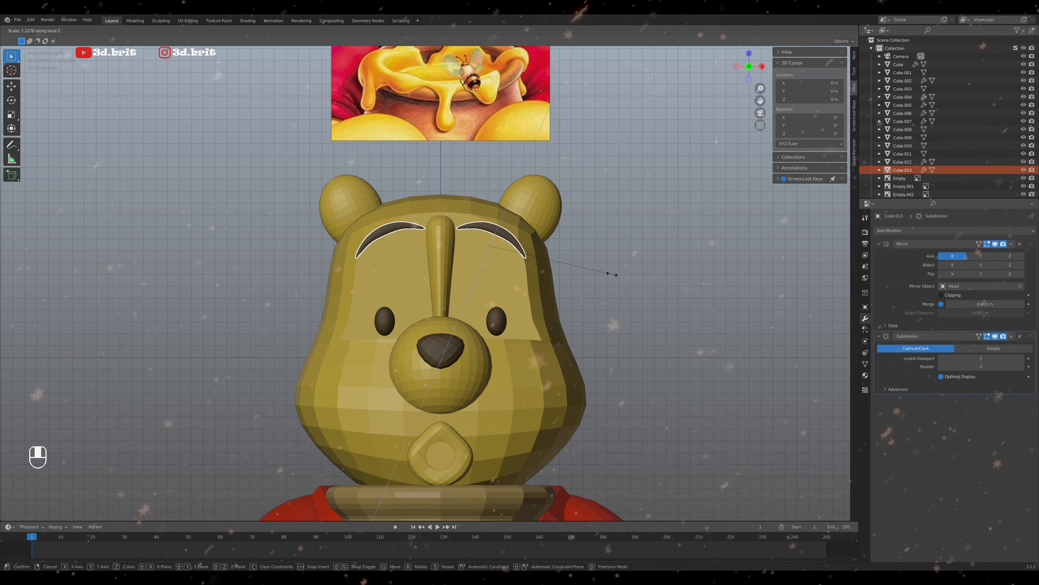
pyautogui.hotkey('ctrl', 'z')
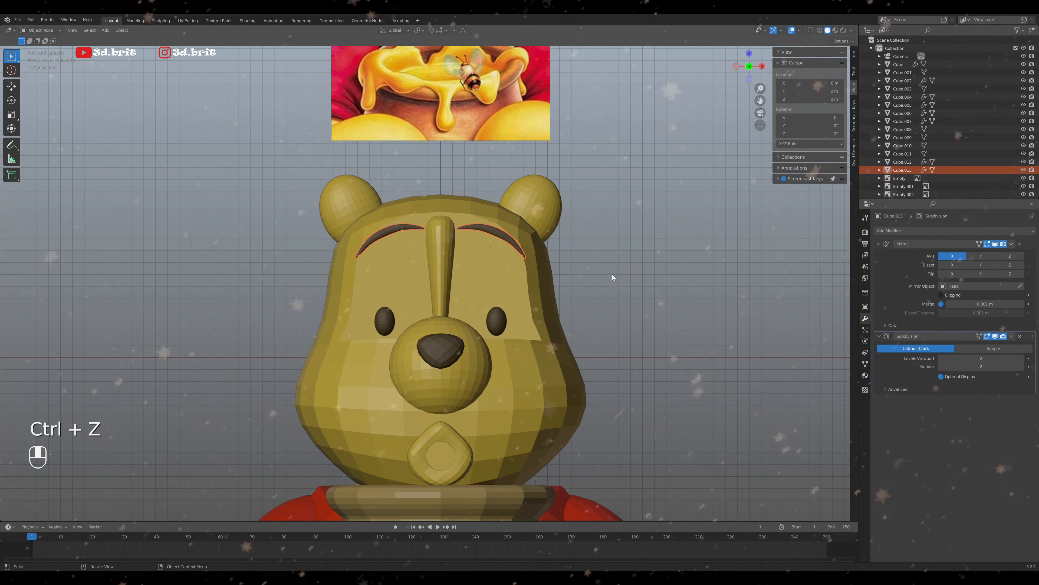
# Scale the eyebrows by about 1.25 along local Z, and shift their selected edges slightly along local Z in Edit Mode
pyautogui.press('s')
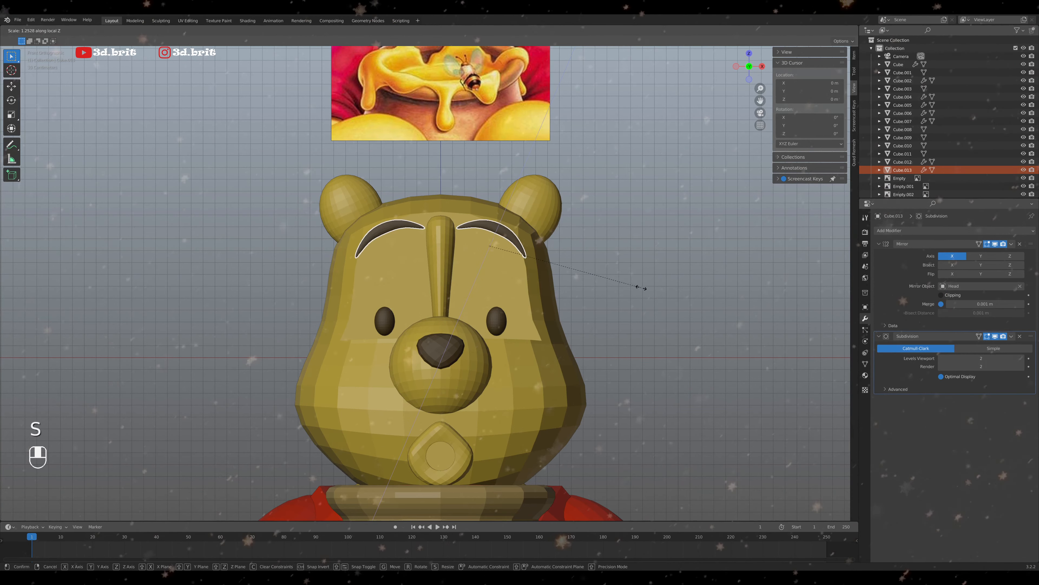
pyautogui.click(642, 288)
pyautogui.press('Tab')
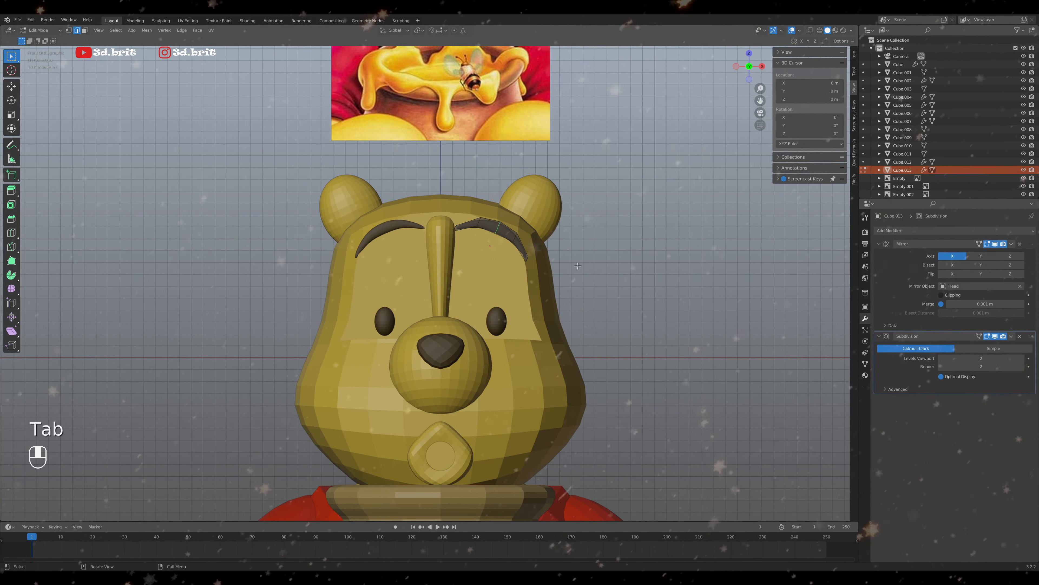
pyautogui.press('g')
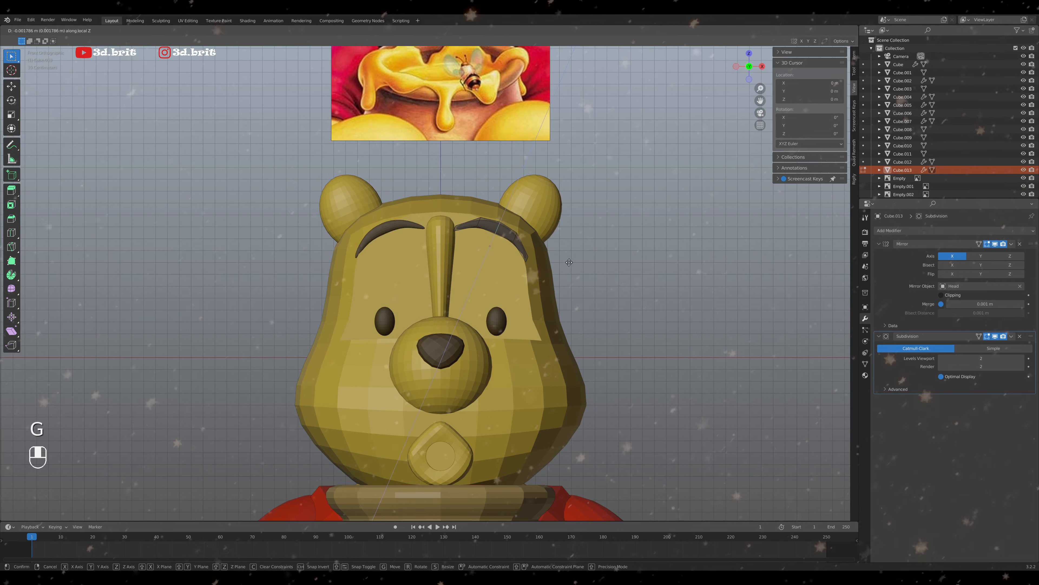
pyautogui.press('shift')
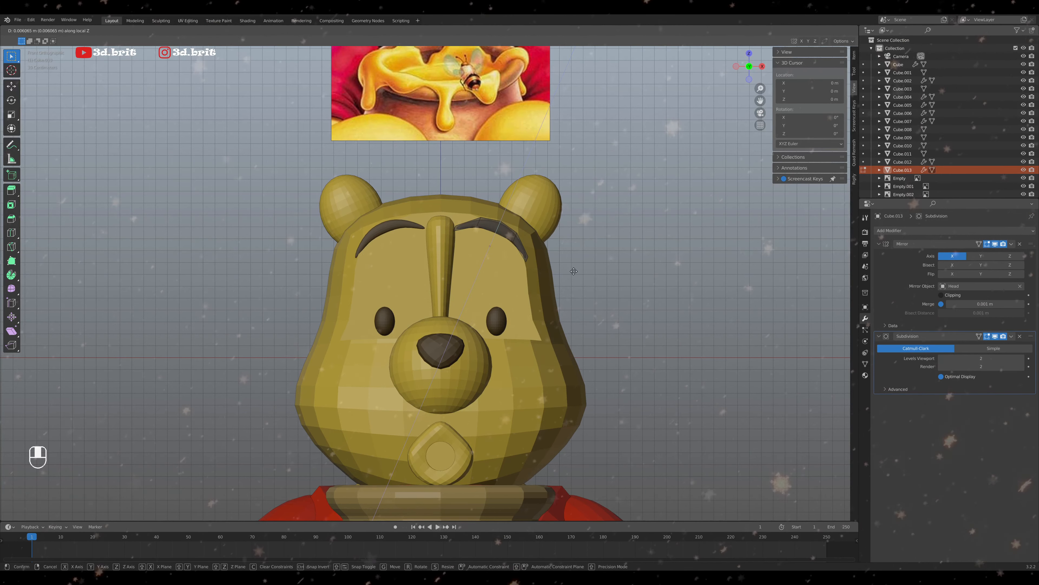
pyautogui.click(578, 273)
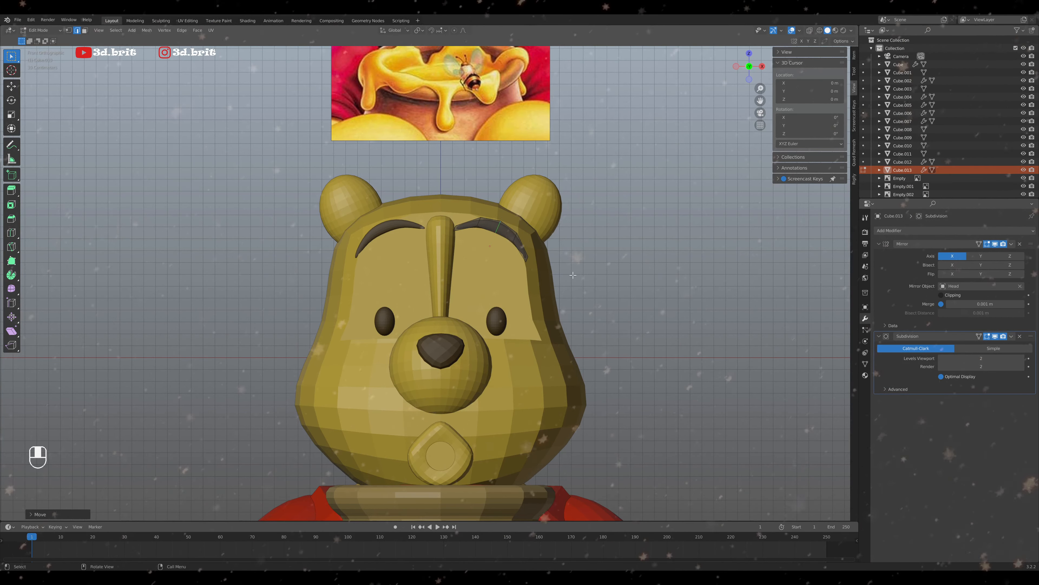
pyautogui.press('Tab')
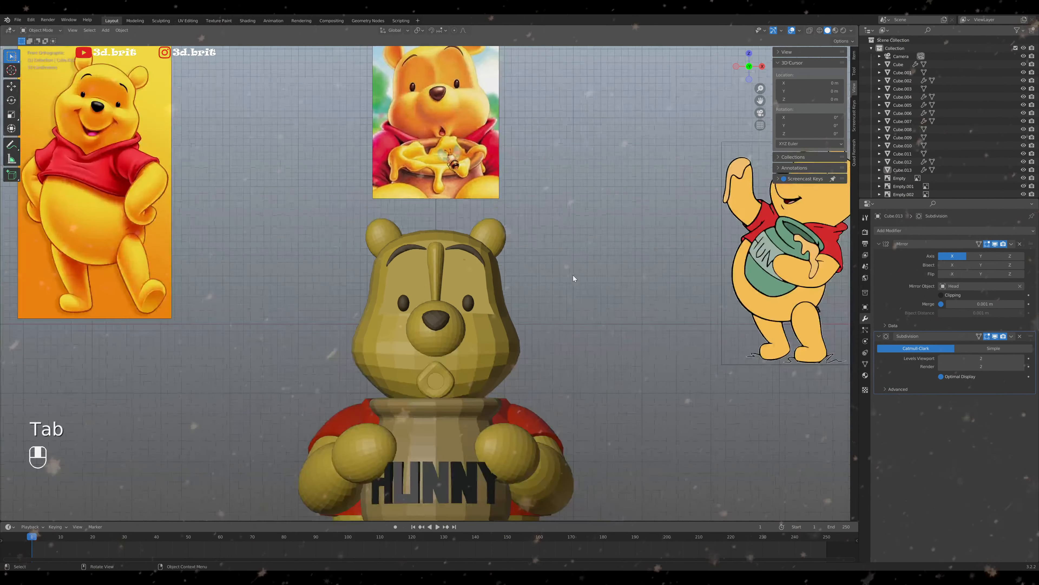
# Scale the eyebrows up along local Y so they are deeper from front to back
pyautogui.moveTo(573, 278); pyautogui.dragTo(530, 283, button='middle')
pyautogui.press('KP_1')
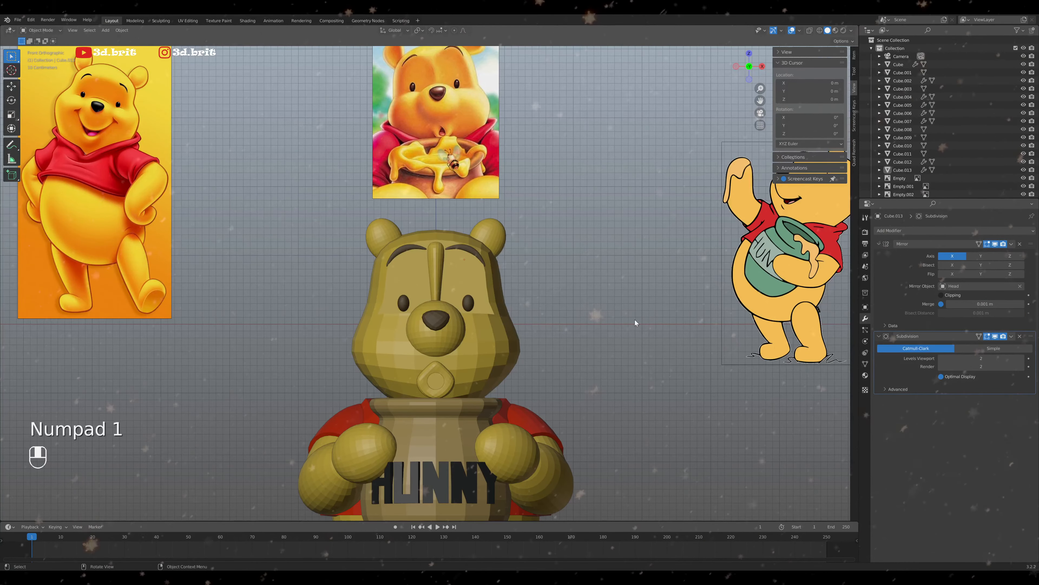
pyautogui.moveTo(612, 309); pyautogui.dragTo(683, 407, button='middle')
pyautogui.scroll(4, 649, 273)
pyautogui.click(649, 273)
pyautogui.press('s')
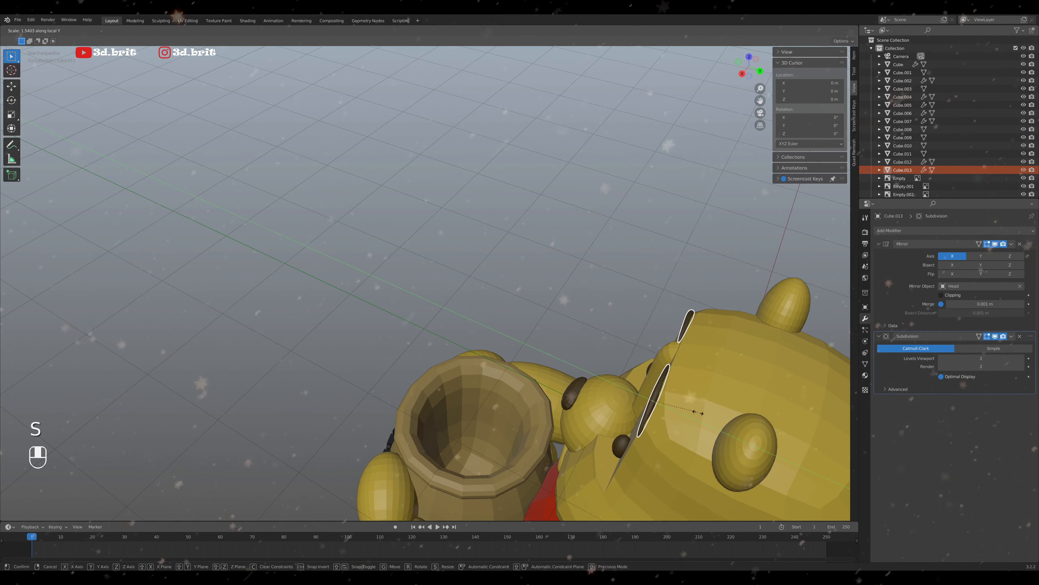
pyautogui.click(704, 415)
# Move the eyebrows about 0.006 m along global Y toward the forehead, judging their depth from the side
pyautogui.moveTo(705, 417); pyautogui.dragTo(468, 359, button='middle')
pyautogui.press('KP_3')
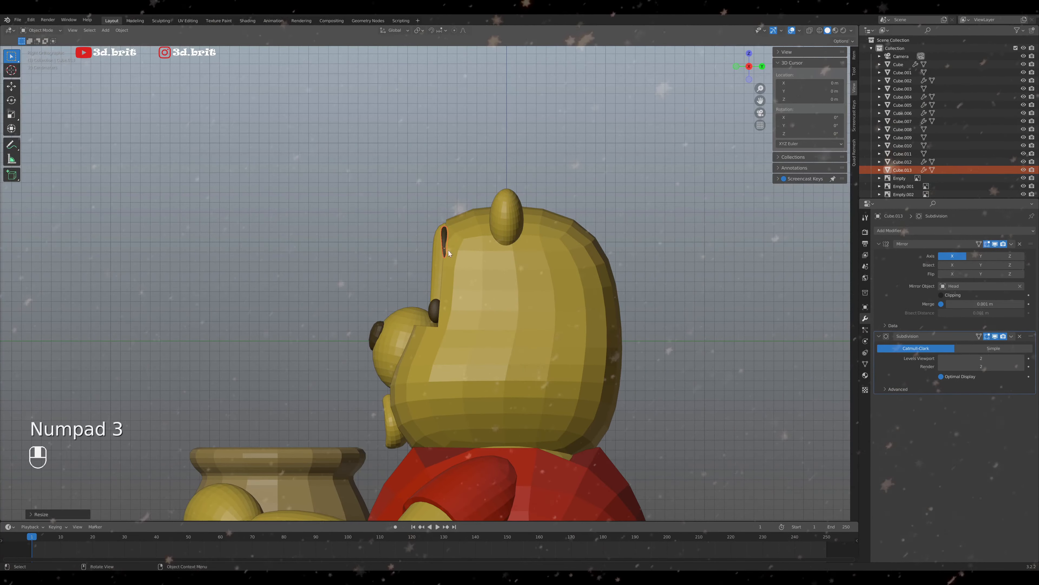
pyautogui.scroll(3, 449, 246)
pyautogui.press('s')
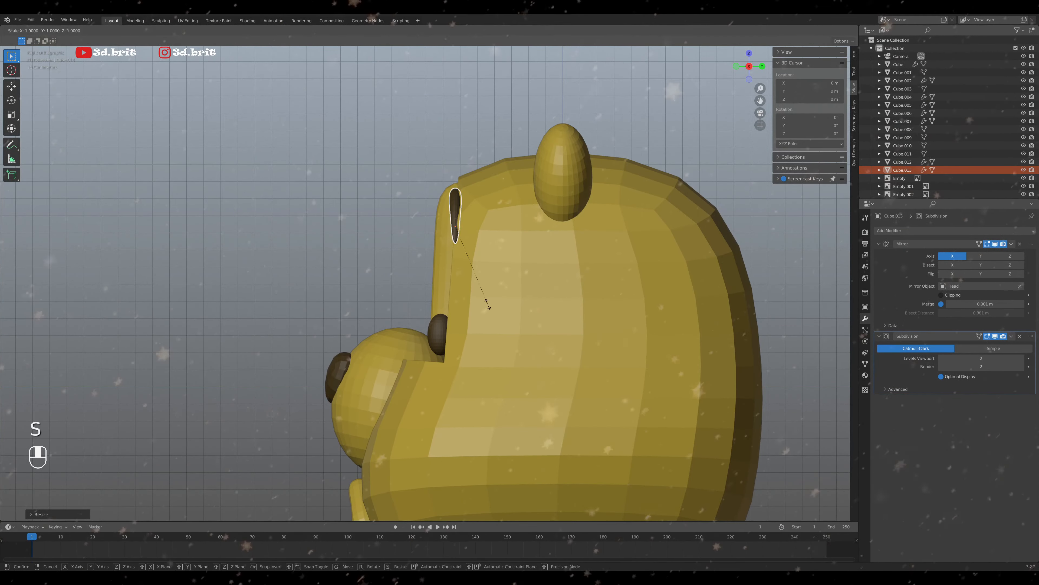
pyautogui.click(516, 308)
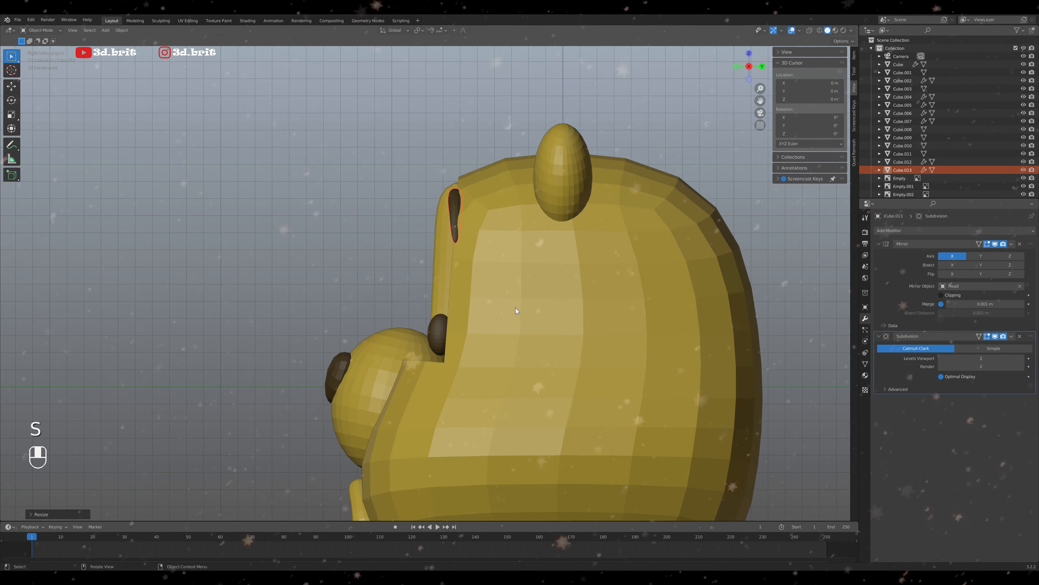
pyautogui.press('g')
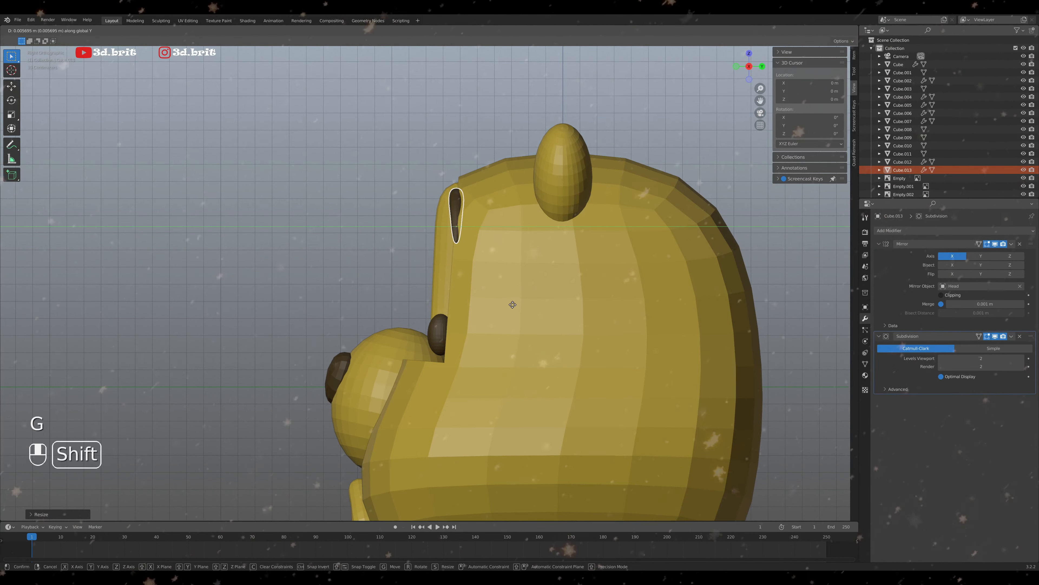
pyautogui.click(512, 305)
# Examine the whole seated bear from the front and compare its face with the reference images
pyautogui.press('KP_1')
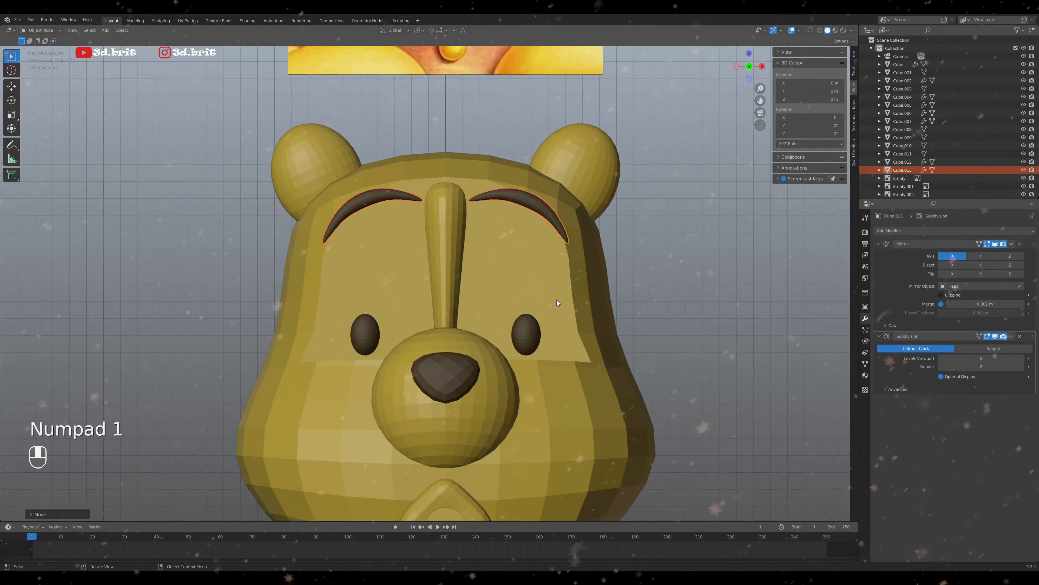
pyautogui.scroll(-6, 556, 300)
pyautogui.click(566, 290)
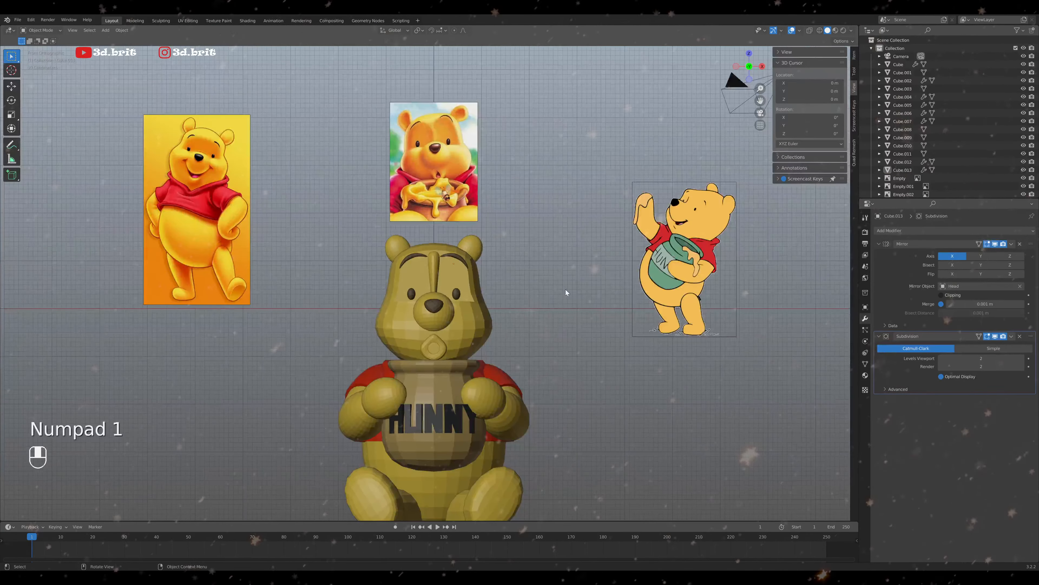
pyautogui.scroll(1, 565, 289)
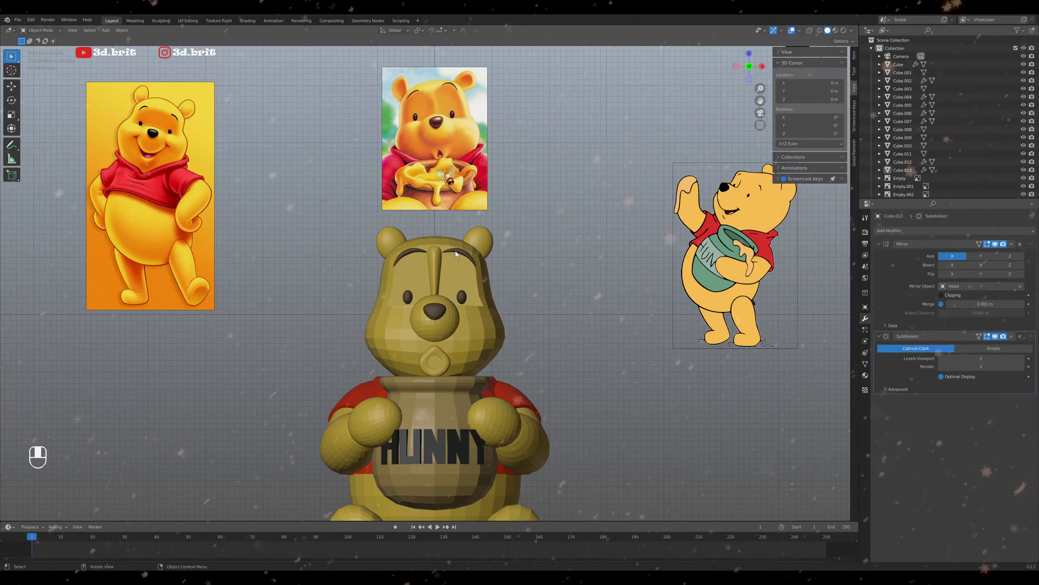
pyautogui.scroll(2, 455, 251)
pyautogui.scroll(-1, 399, 141)
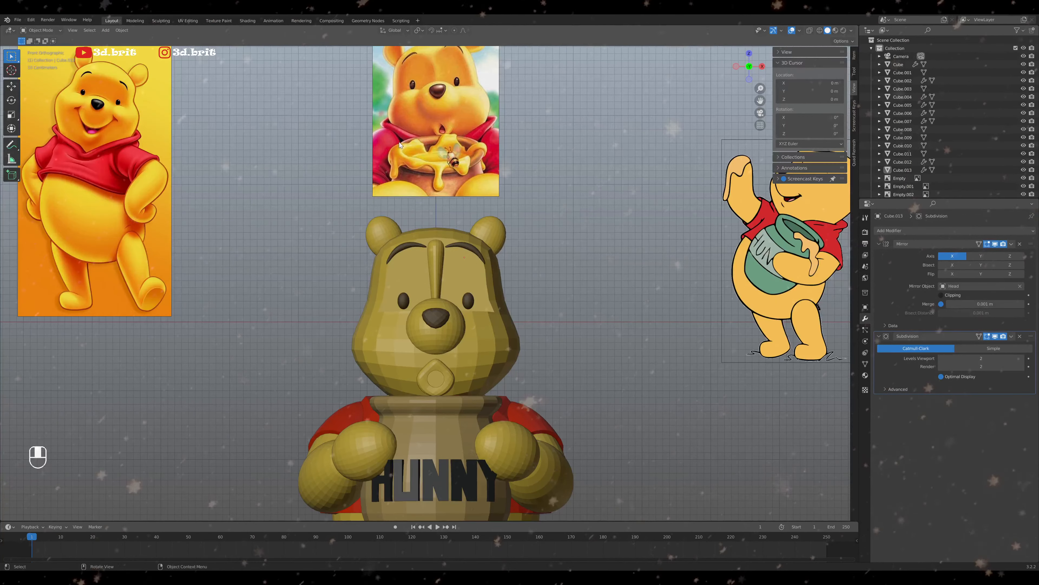
pyautogui.scroll(-2, 398, 141)
pyautogui.keyDown('shift'); pyautogui.moveTo(399, 141); pyautogui.dragTo(509, 254, button='middle'); pyautogui.keyUp('shift')
pyautogui.press('KP_1')
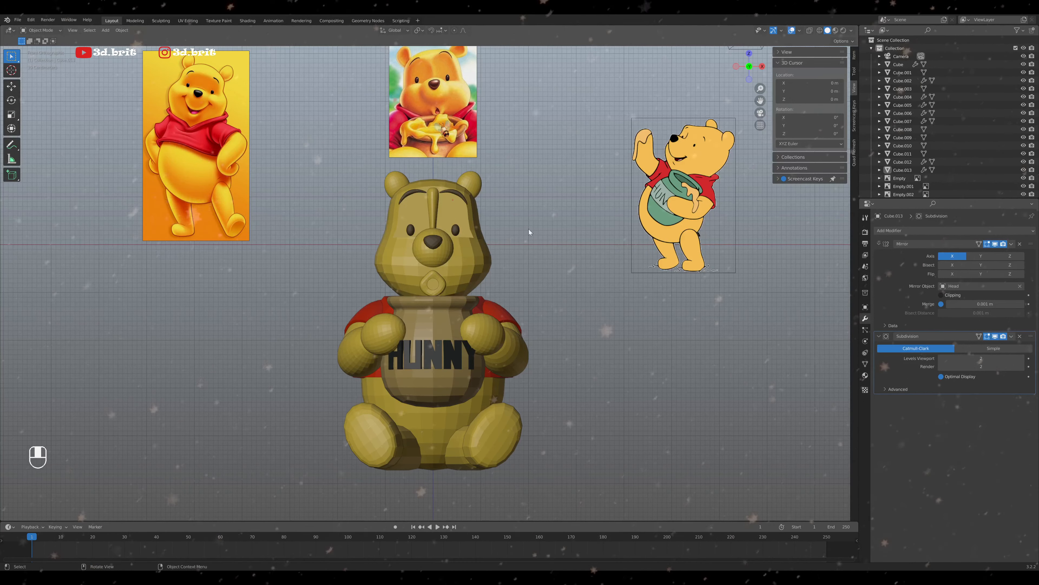
# Apply the Mirror and Subdivision modifiers on the eyebrows
pyautogui.click(453, 192)
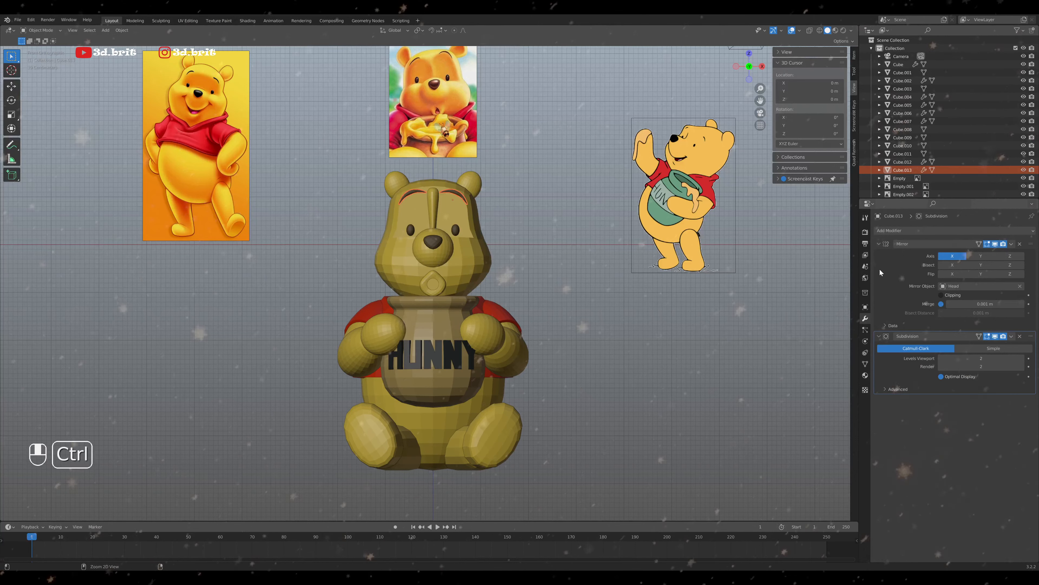
pyautogui.hotkey('ctrl', 'a')
pyautogui.hotkey('ctrl', 'a')
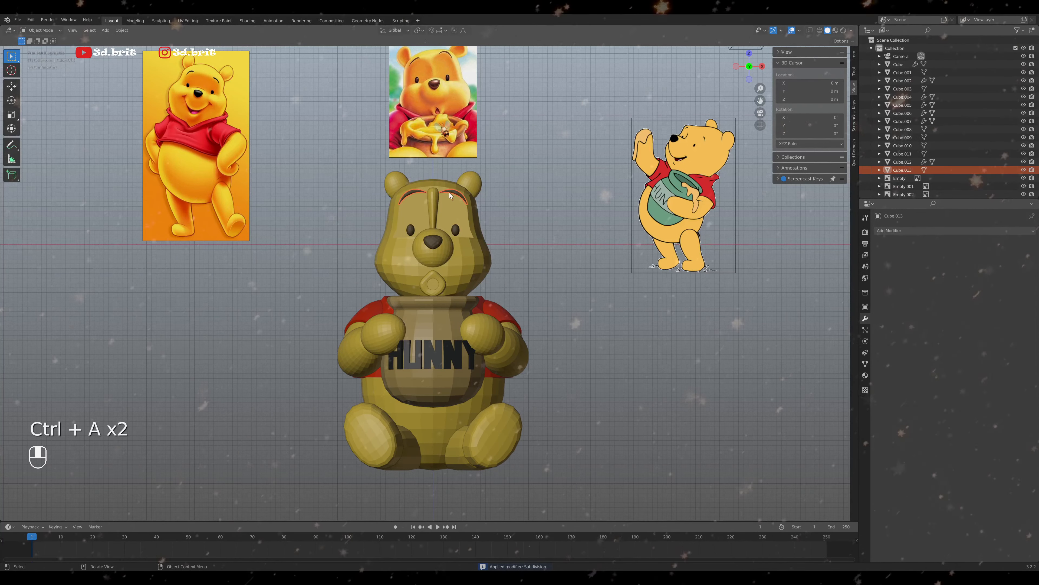
# Check the head and forehead ridge for unapplied modifiers, and apply the Mirror modifier on the eyes
pyautogui.click(452, 182)
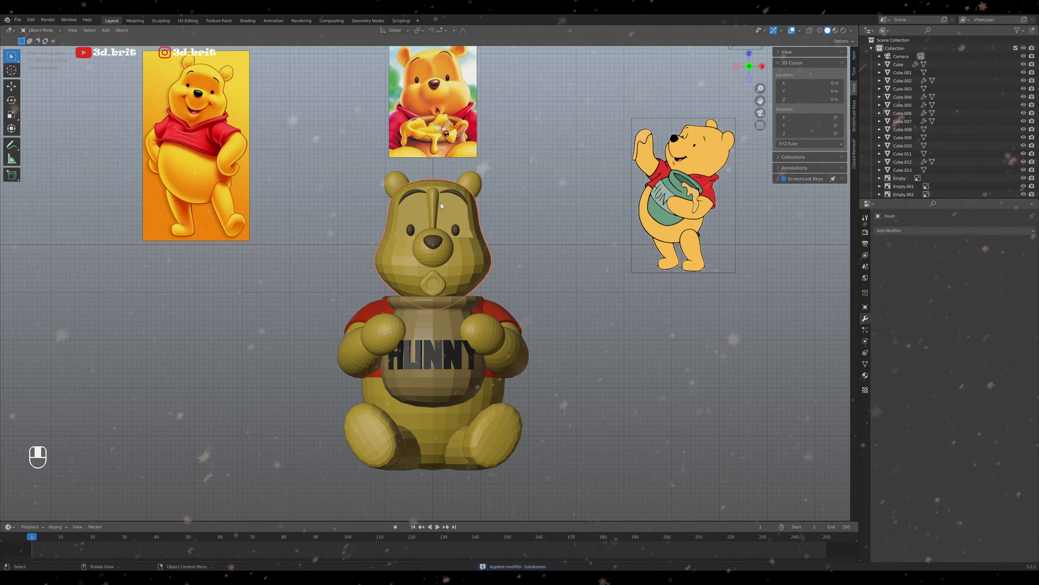
pyautogui.click(432, 202)
pyautogui.click(456, 230)
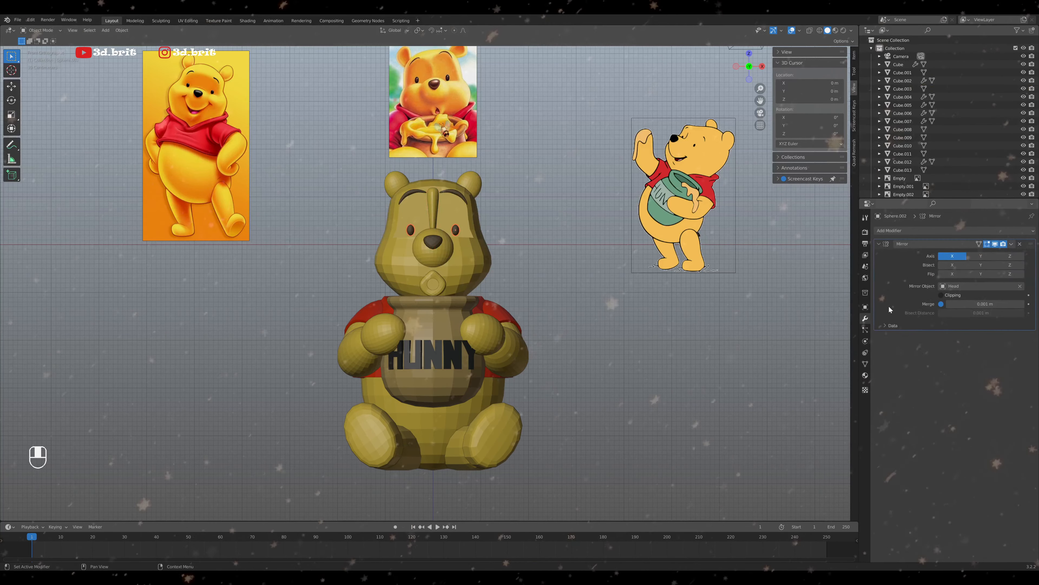
pyautogui.hotkey('ctrl', 'a')
# Apply the nose's remaining modifiers, and check the muzzle, the mouth and the honey pot for unapplied ones
pyautogui.click(435, 243)
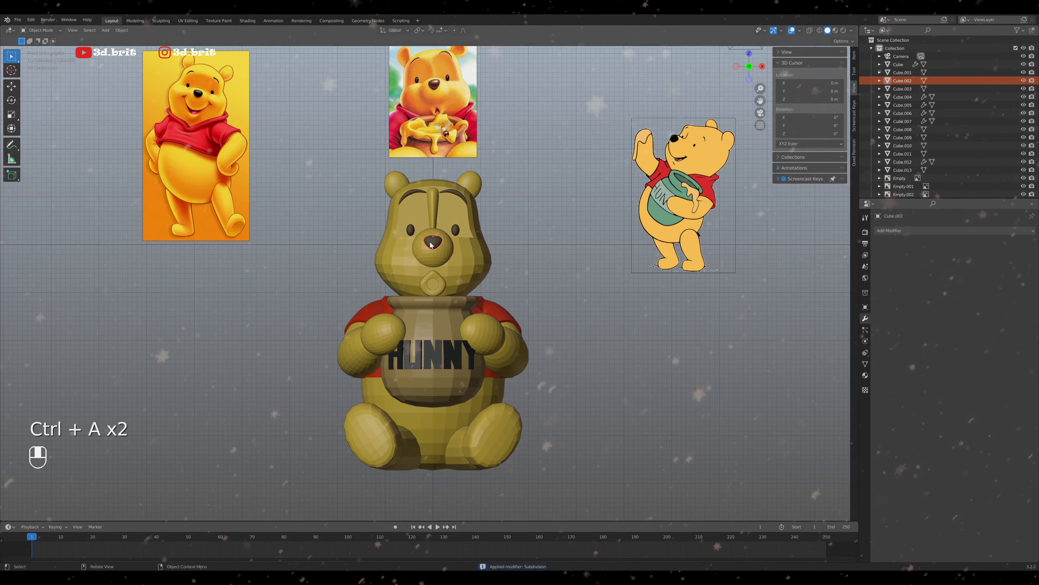
pyautogui.click(432, 256)
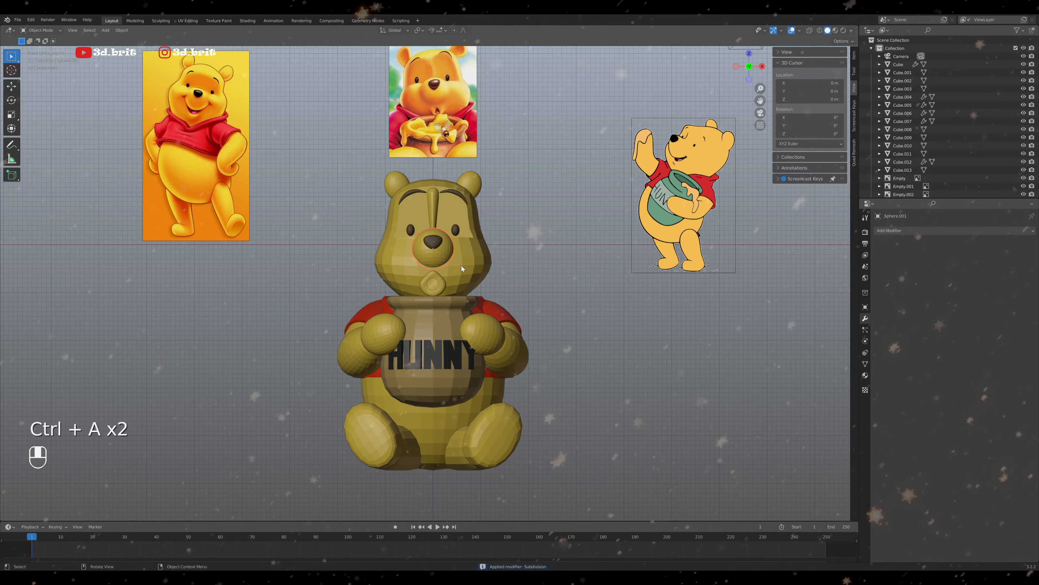
pyautogui.click(442, 275)
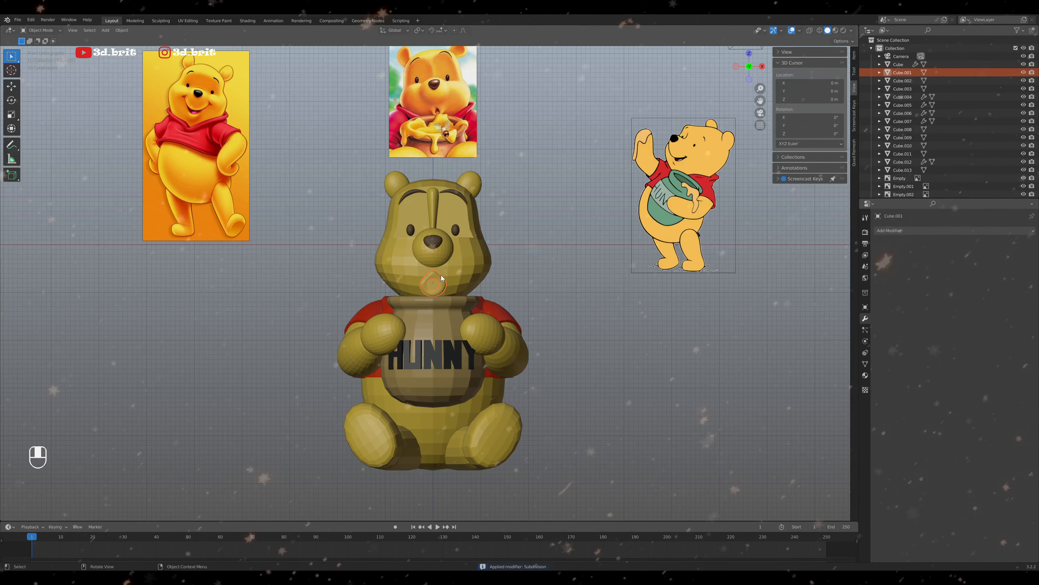
pyautogui.click(428, 298)
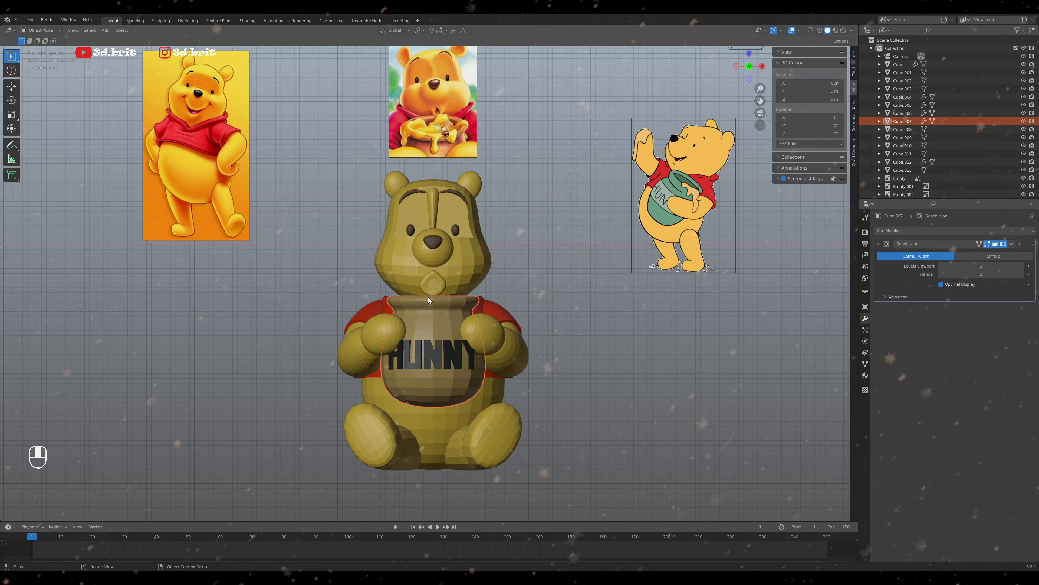
# Apply the Subdivision modifier on the honey pot, and the Shrinkwrap and Mirror modifiers on the shirt sleeves
pyautogui.hotkey('ctrl', 'a')
pyautogui.moveTo(428, 297); pyautogui.dragTo(524, 309, button='middle')
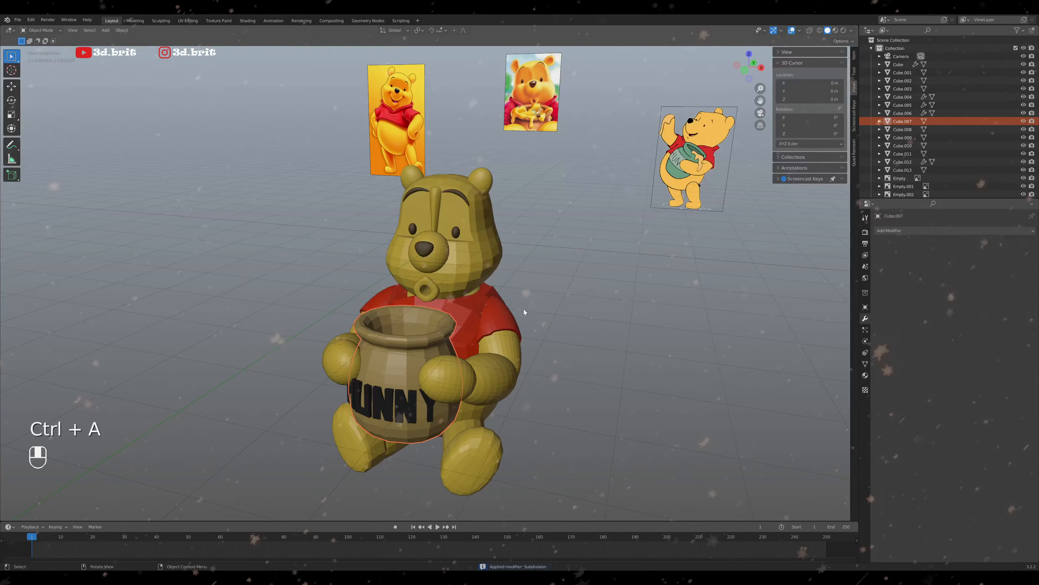
pyautogui.click(509, 316)
pyautogui.hotkey('ctrl', 'a')
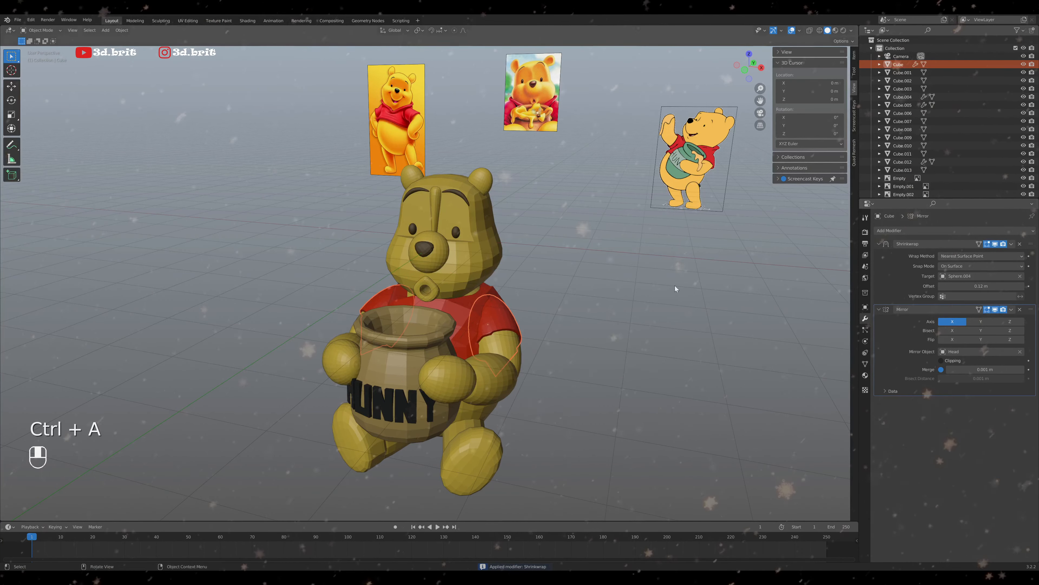
pyautogui.hotkey('ctrl', 'a')
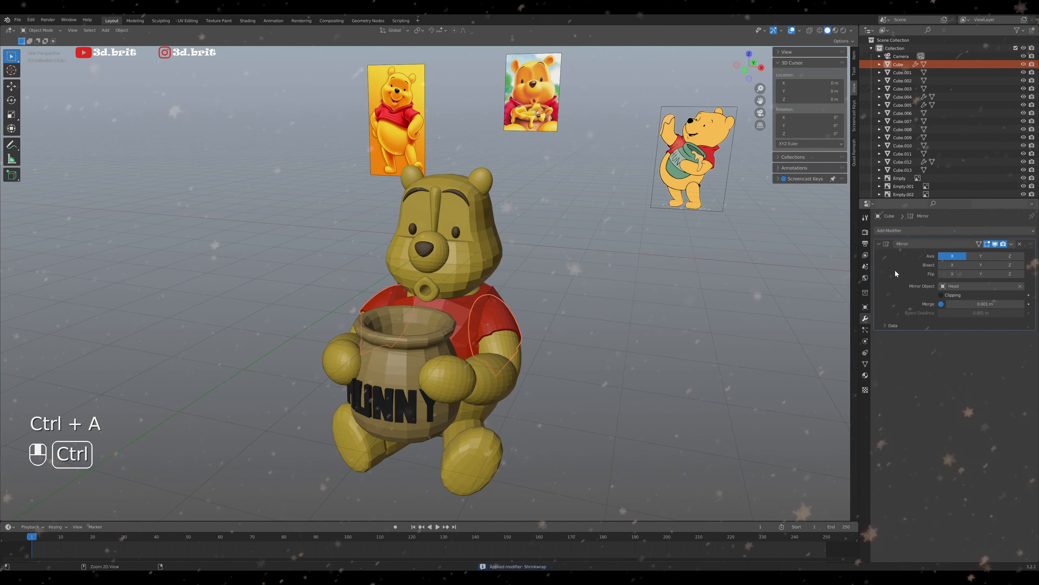
pyautogui.hotkey('ctrl', 'a')
# Apply the Mirror modifier on the upper arms, the forearms and the hands
pyautogui.moveTo(434, 263); pyautogui.dragTo(391, 317, button='middle')
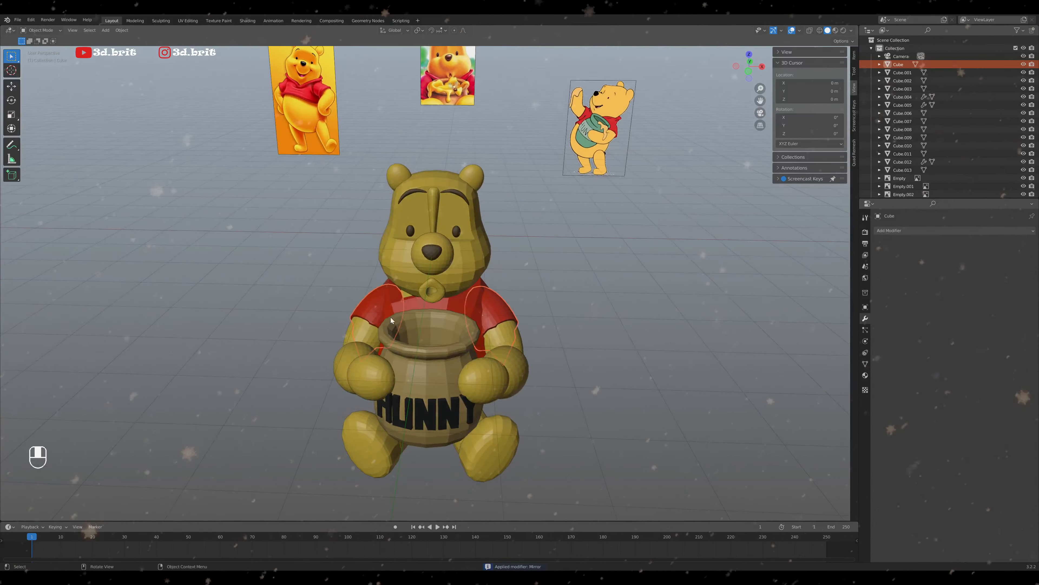
pyautogui.click(403, 304)
pyautogui.click(362, 323)
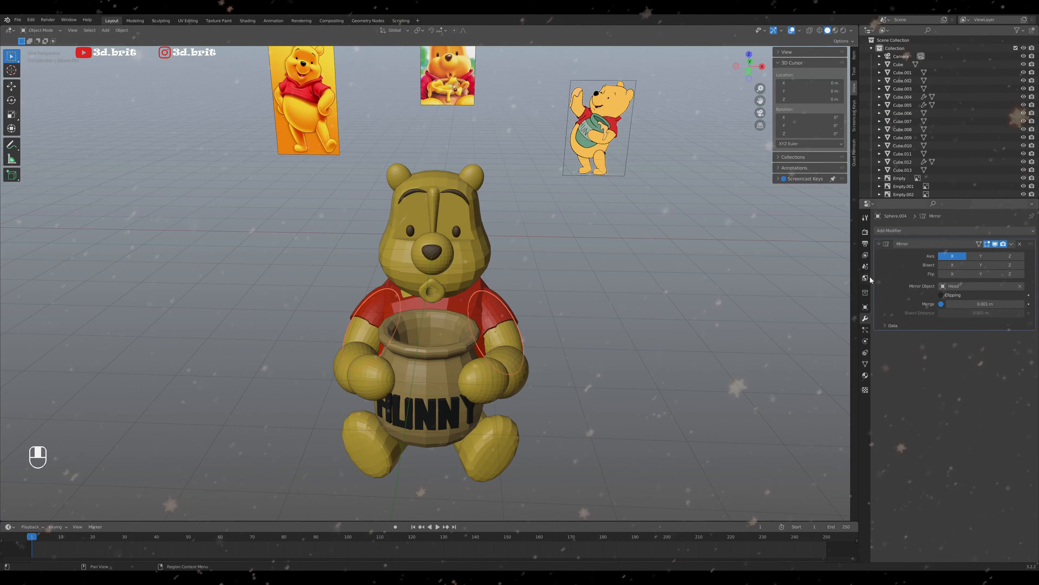
pyautogui.hotkey('ctrl', 'a')
pyautogui.click(526, 373)
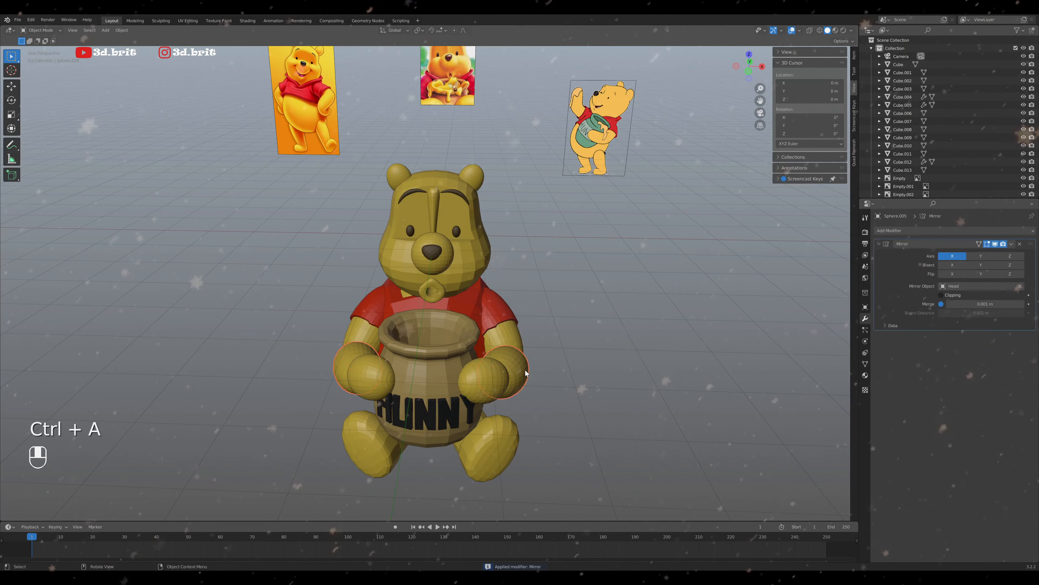
pyautogui.hotkey('ctrl', 'a')
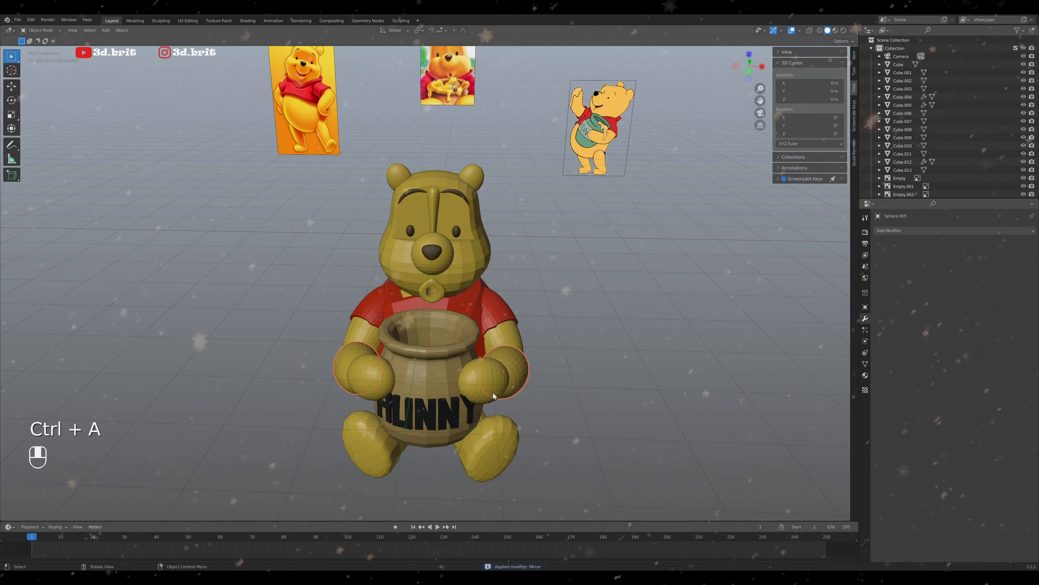
pyautogui.click(490, 385)
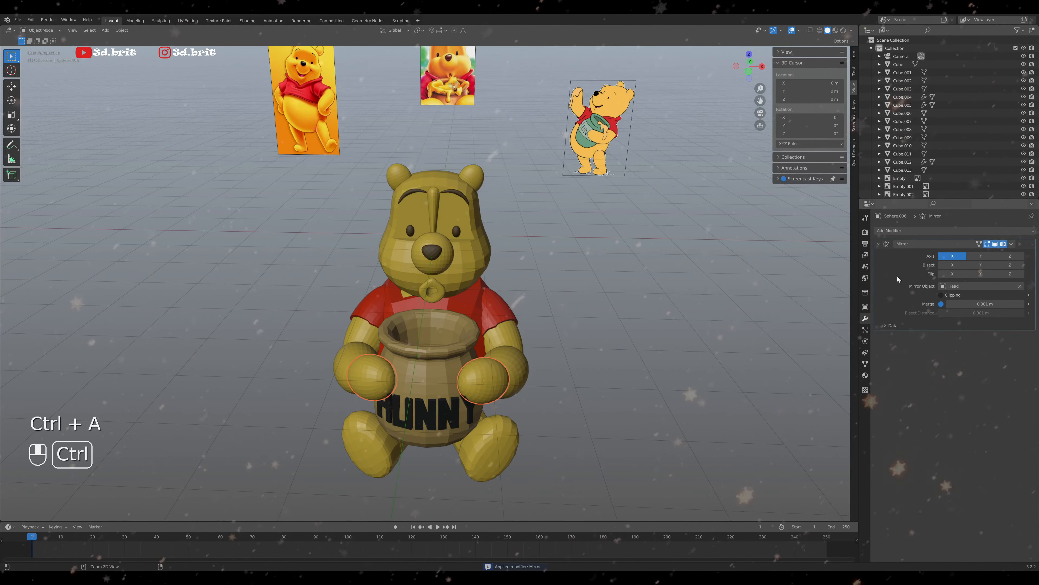
pyautogui.hotkey('ctrl', 'a')
pyautogui.click(407, 377)
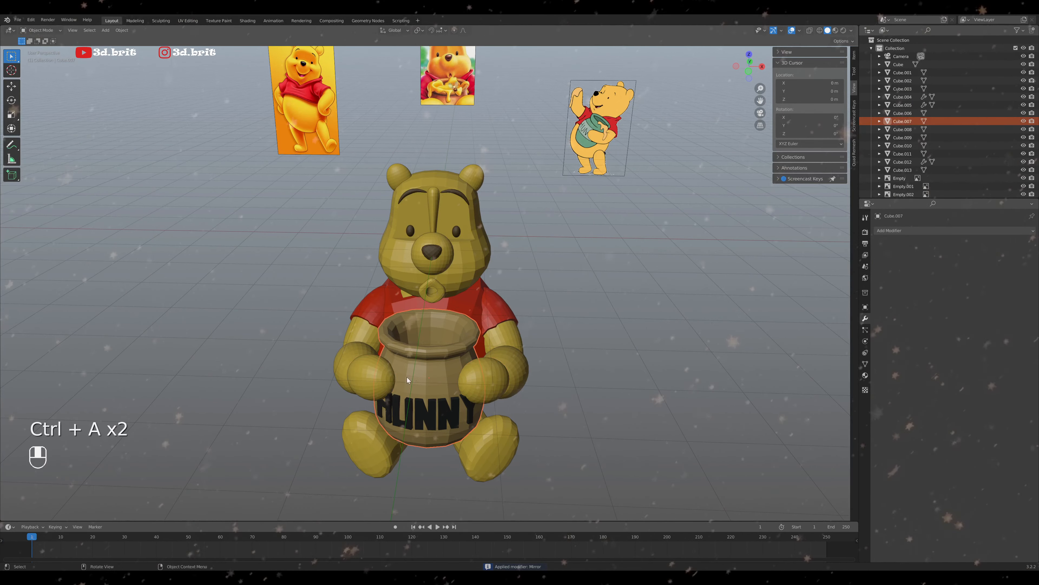
pyautogui.click(376, 309)
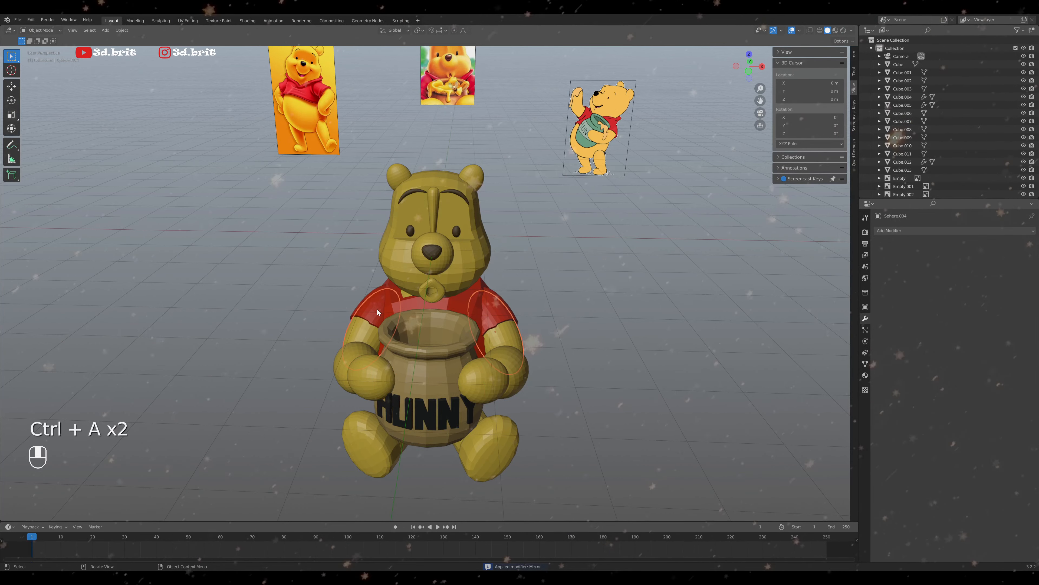
# Apply the Subdivision and Mirror modifiers on the legs and on the feet
pyautogui.moveTo(377, 309); pyautogui.dragTo(471, 420, button='middle')
pyautogui.click(458, 418)
pyautogui.click(471, 419)
pyautogui.hotkey('ctrl', 'a')
pyautogui.hotkey('ctrl', 'a')
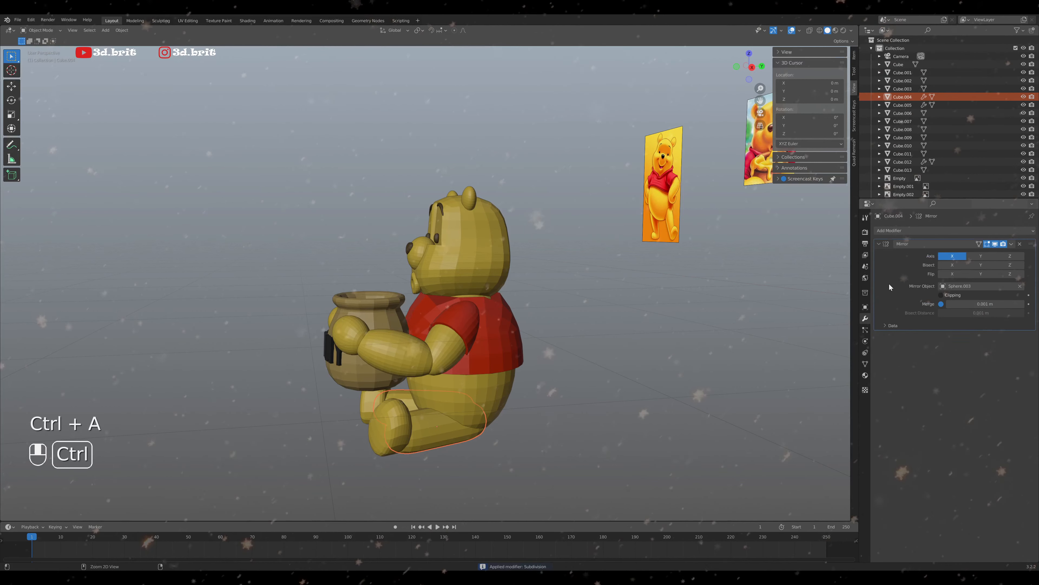
pyautogui.click(411, 424)
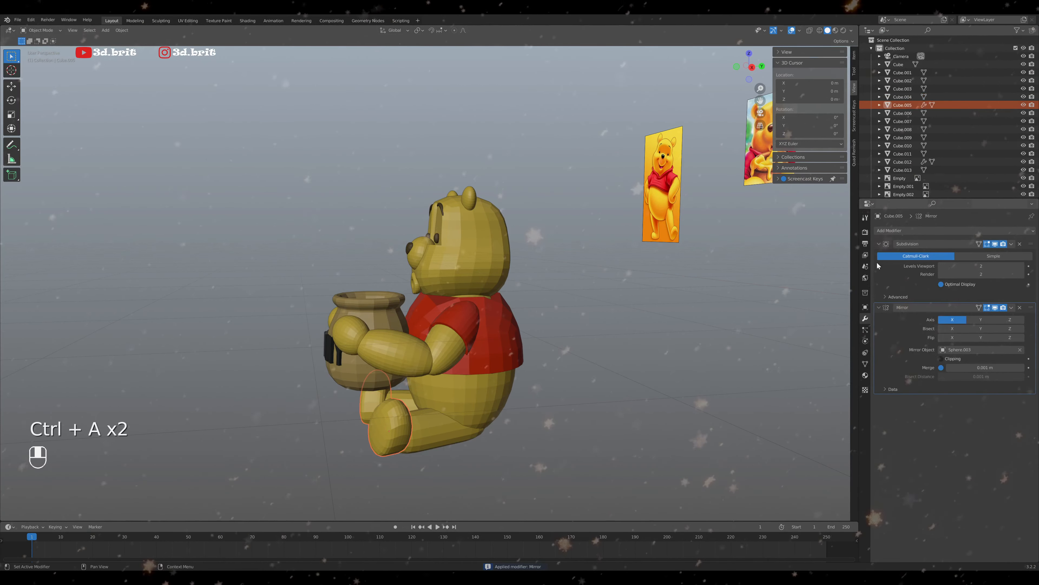
pyautogui.hotkey('ctrl', 'a')
pyautogui.hotkey('ctrl', 'a')
# Check the legs, the body and the HUNNY letters for unapplied modifiers
pyautogui.moveTo(447, 342); pyautogui.dragTo(516, 361, button='middle')
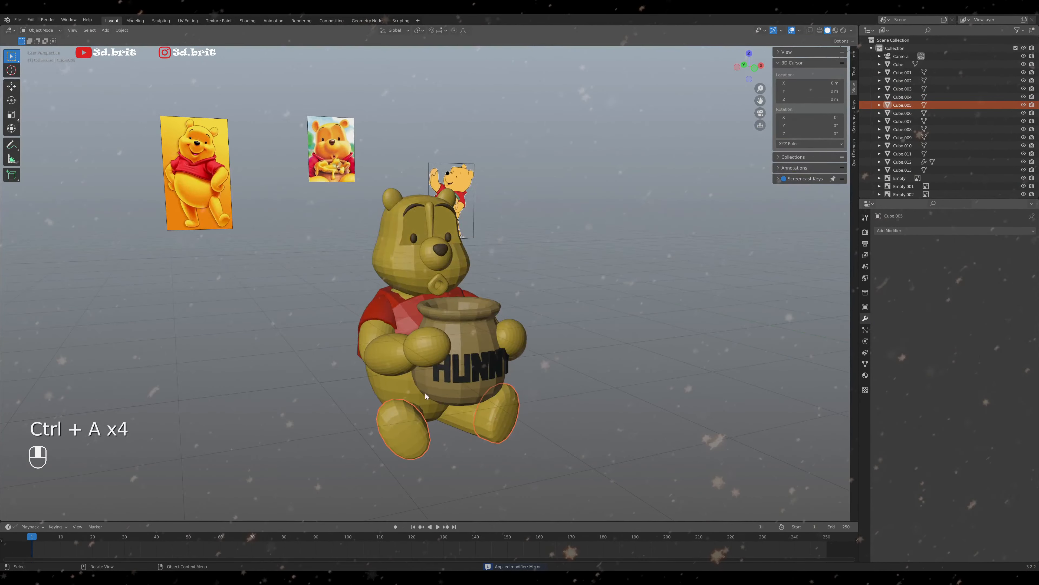
pyautogui.moveTo(426, 396); pyautogui.dragTo(416, 395, button='middle')
pyautogui.click(418, 437)
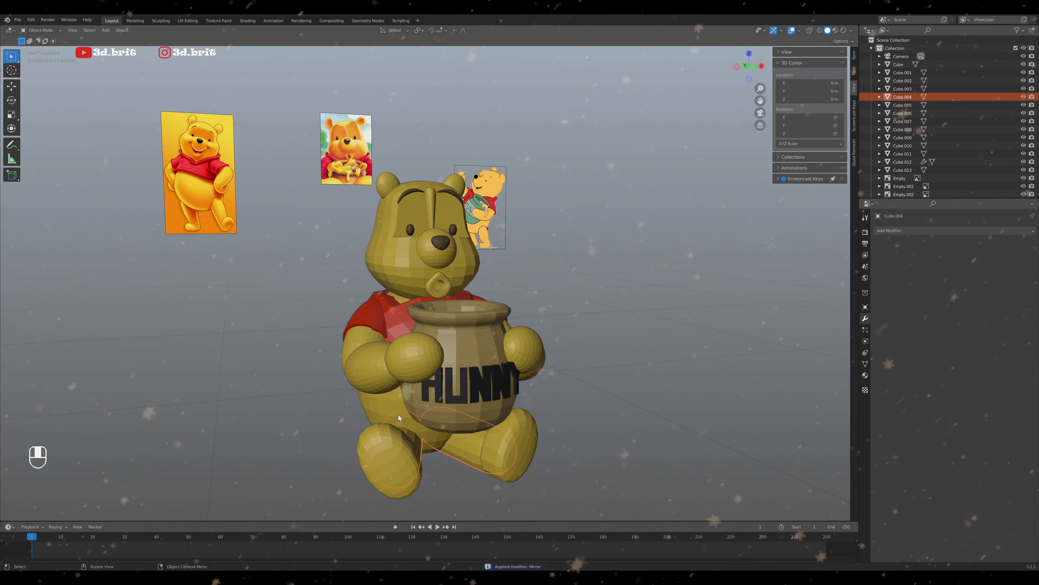
pyautogui.click(415, 397)
pyautogui.click(427, 391)
pyautogui.click(450, 385)
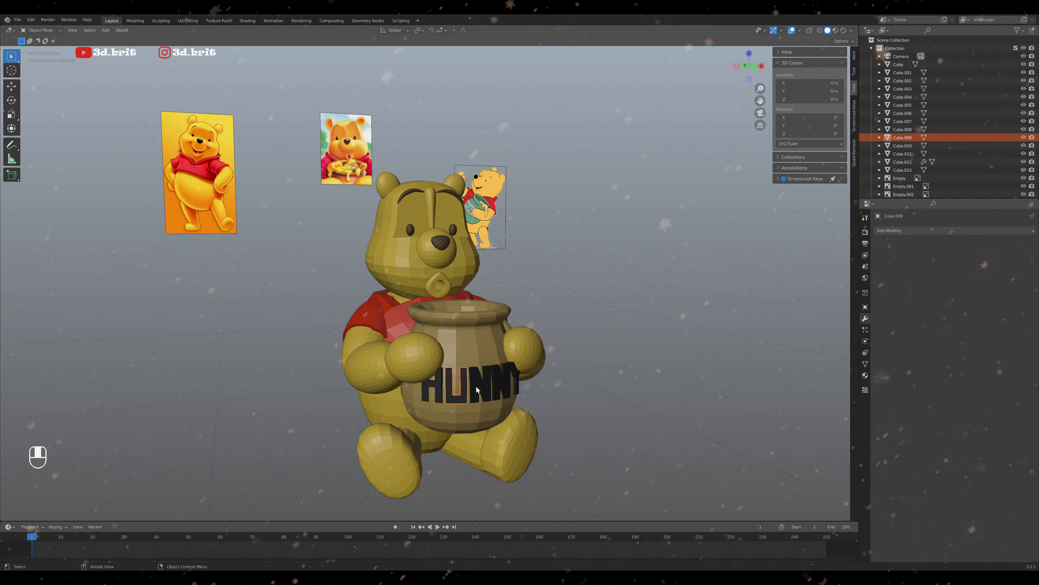
pyautogui.click(501, 382)
pyautogui.moveTo(501, 382); pyautogui.dragTo(493, 388, button='middle')
pyautogui.click(480, 383)
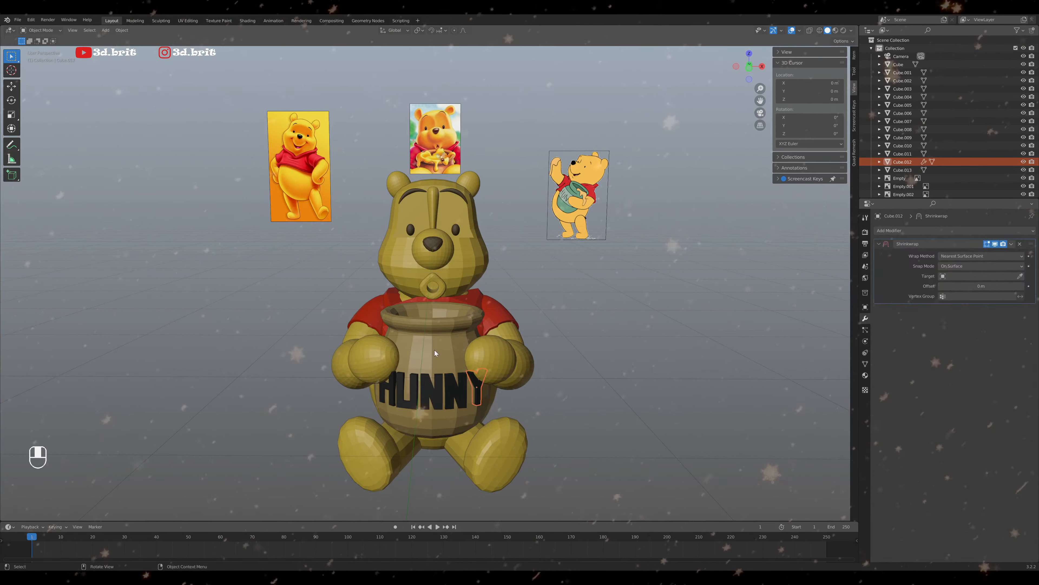
# Check the honey pot for unapplied modifiers, and examine the whole bear from the front and at an angle
pyautogui.click(434, 351)
pyautogui.press('KP_1')
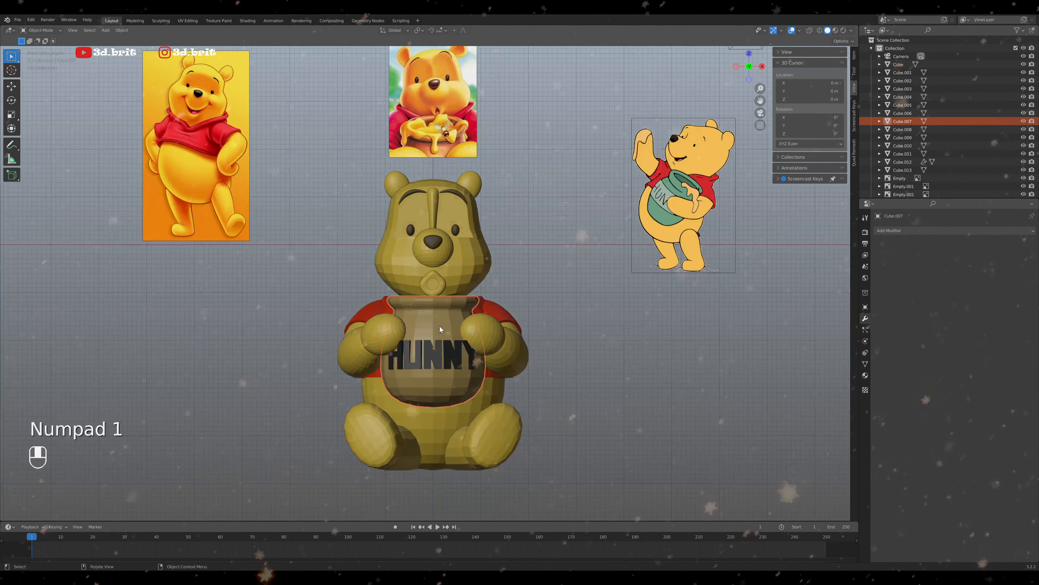
pyautogui.moveTo(443, 366)
pyautogui.mouseDown(button='middle')
pyautogui.moveTo(410, 369)
pyautogui.moveTo(438, 372)
pyautogui.mouseUp(button='middle')
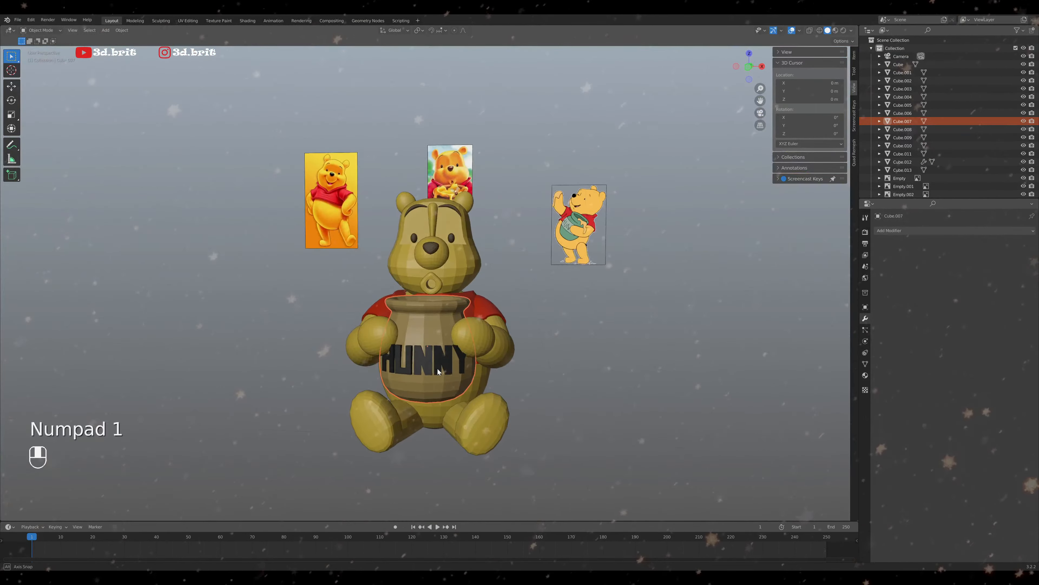
pyautogui.press('KP_1')
pyautogui.scroll(2, 438, 369)
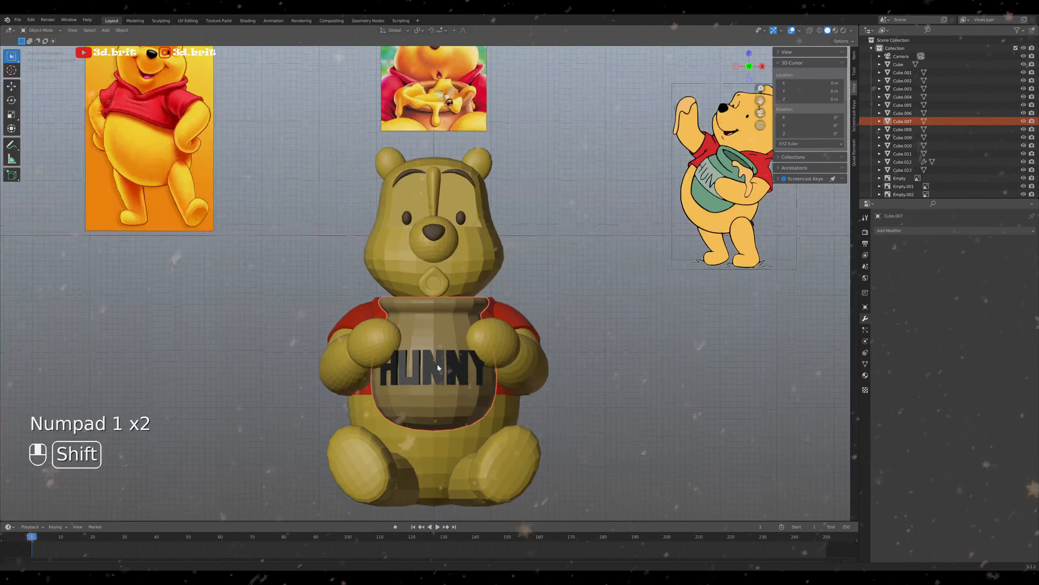
pyautogui.keyDown('shift'); pyautogui.moveTo(438, 365); pyautogui.dragTo(437, 323, button='middle'); pyautogui.keyUp('shift')
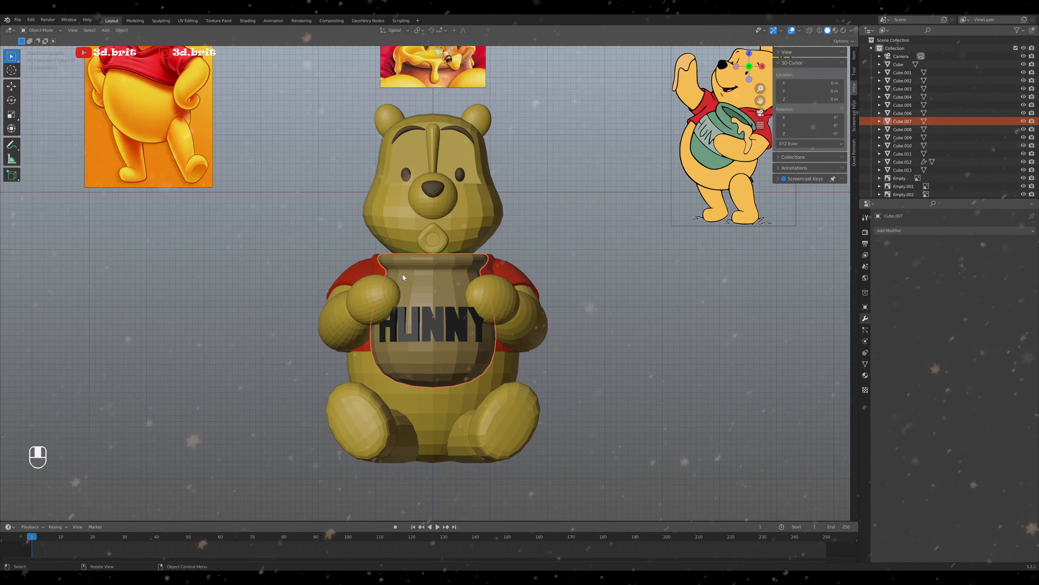
pyautogui.moveTo(403, 274); pyautogui.dragTo(487, 283, button='middle')
pyautogui.press('KP_1')
pyautogui.scroll(-3, 486, 283)
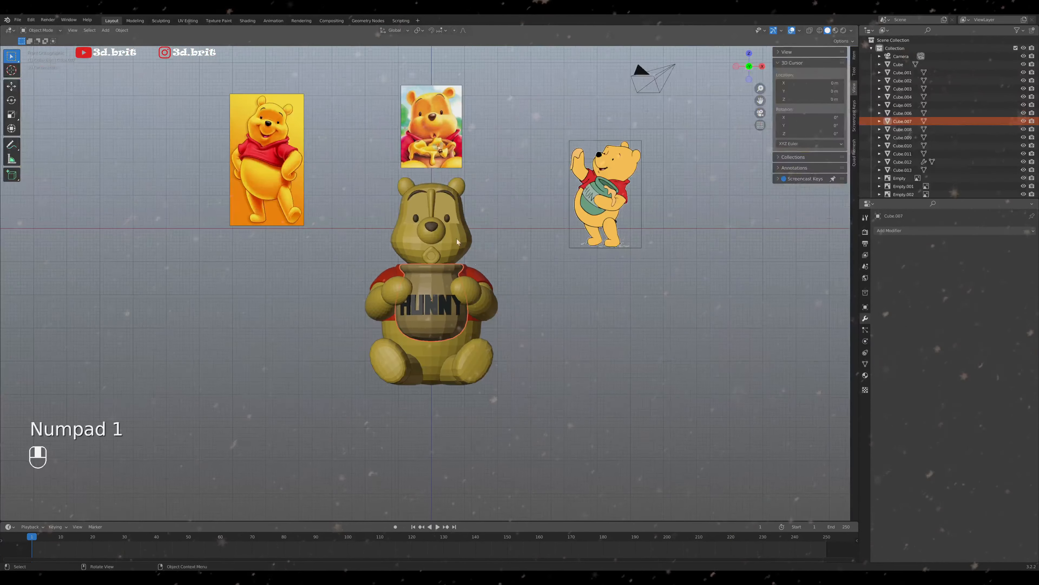
# Select all parts of the bear and the honey pot together, and replace that selection with a single HUNNY letter
pyautogui.moveTo(499, 249); pyautogui.dragTo(499, 250)
pyautogui.click(356, 188)
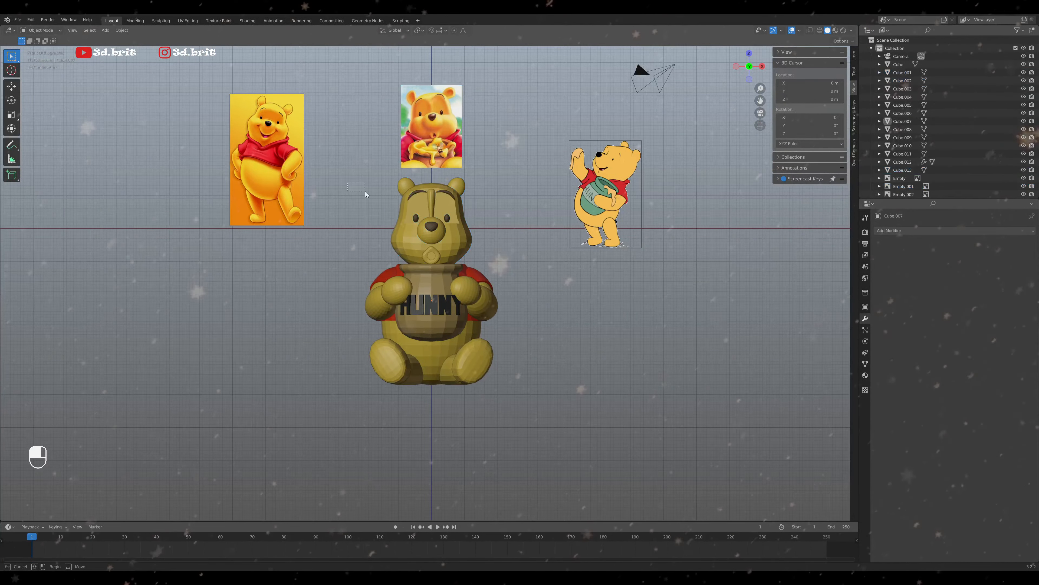
pyautogui.moveTo(348, 177); pyautogui.dragTo(513, 399)
pyautogui.moveTo(513, 400); pyautogui.dragTo(569, 382, button='middle')
pyautogui.press('KP_1')
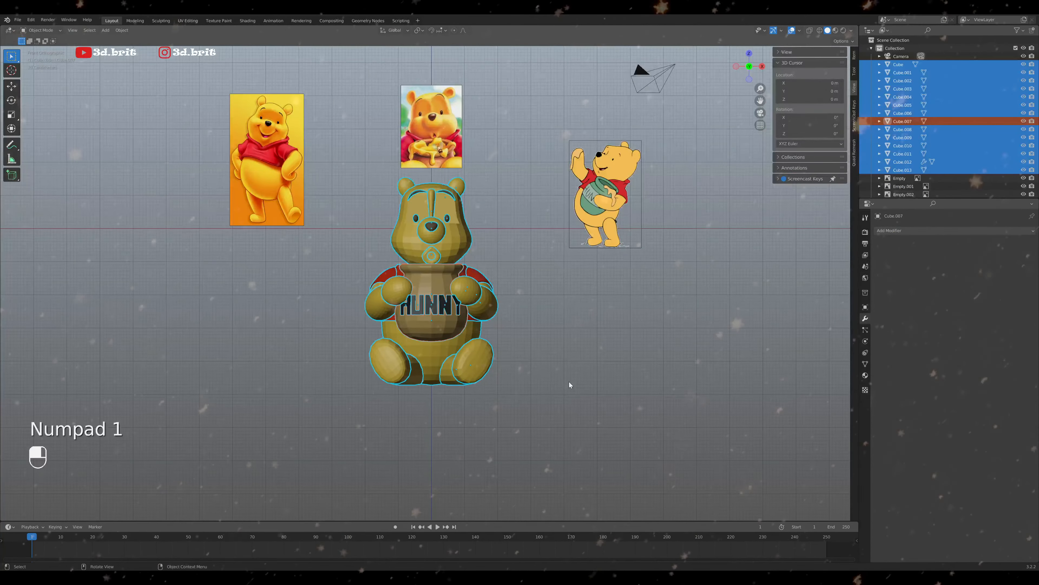
pyautogui.click(426, 294)
pyautogui.scroll(2, 427, 295)
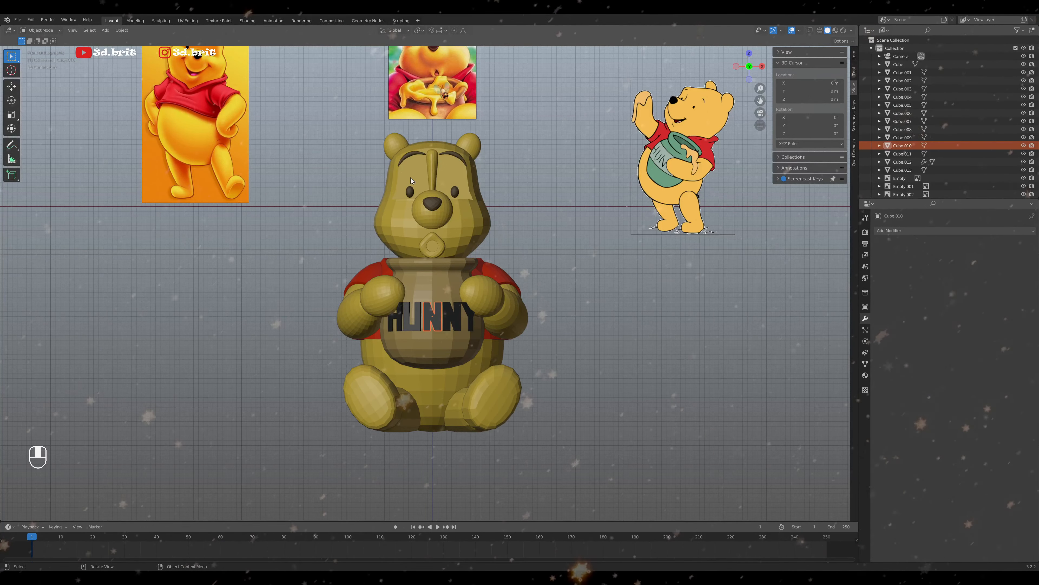
# Join the ears, the head, the forehead ridge, the muzzle and the mouth into one object
pyautogui.click(395, 148)
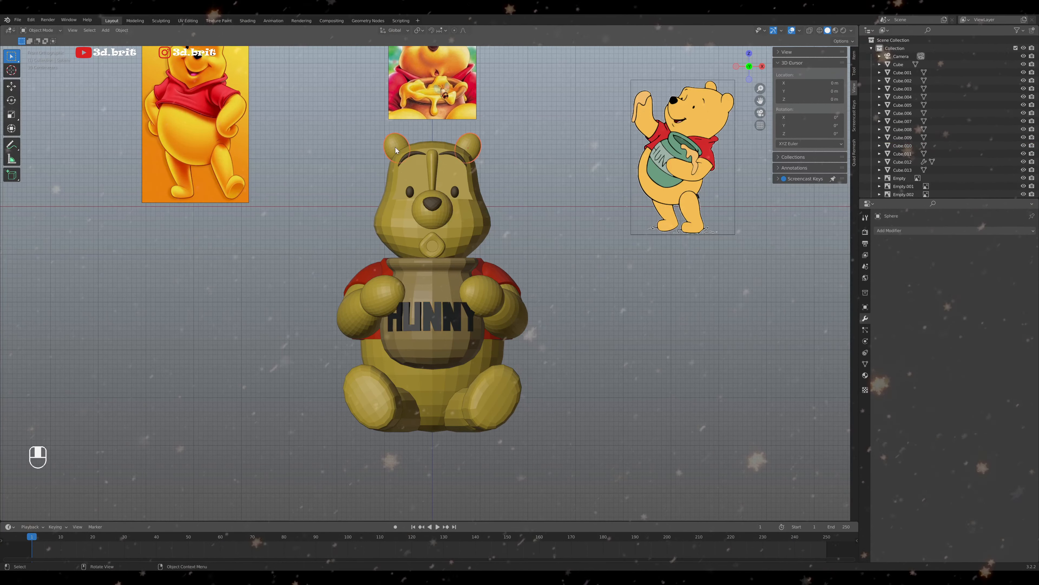
pyautogui.keyDown('shift'); pyautogui.click(421, 144); pyautogui.keyUp('shift')
pyautogui.keyDown('shift'); pyautogui.click(432, 166); pyautogui.keyUp('shift')
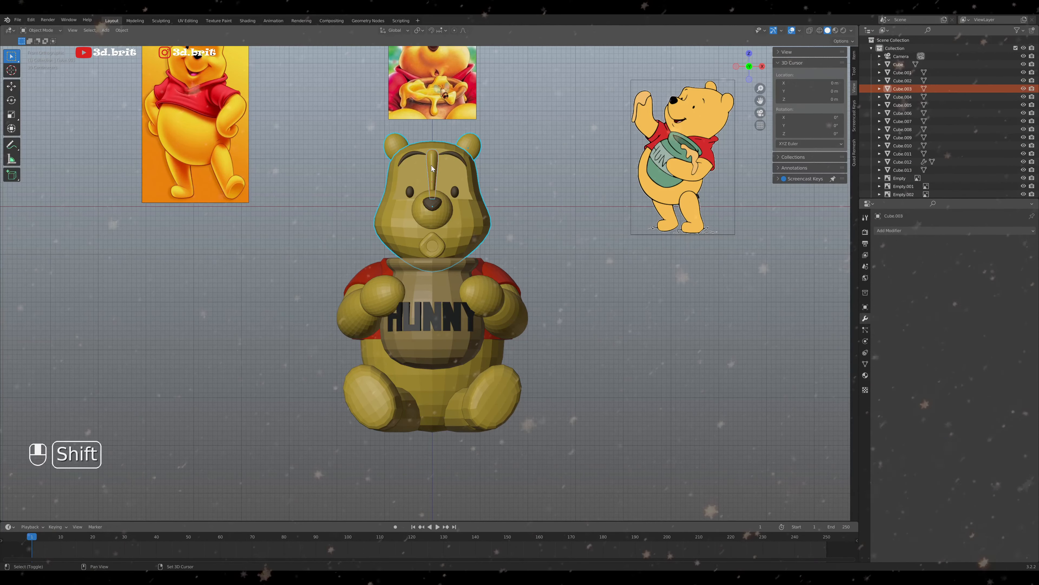
pyautogui.moveTo(437, 187); pyautogui.dragTo(436, 147, button='middle')
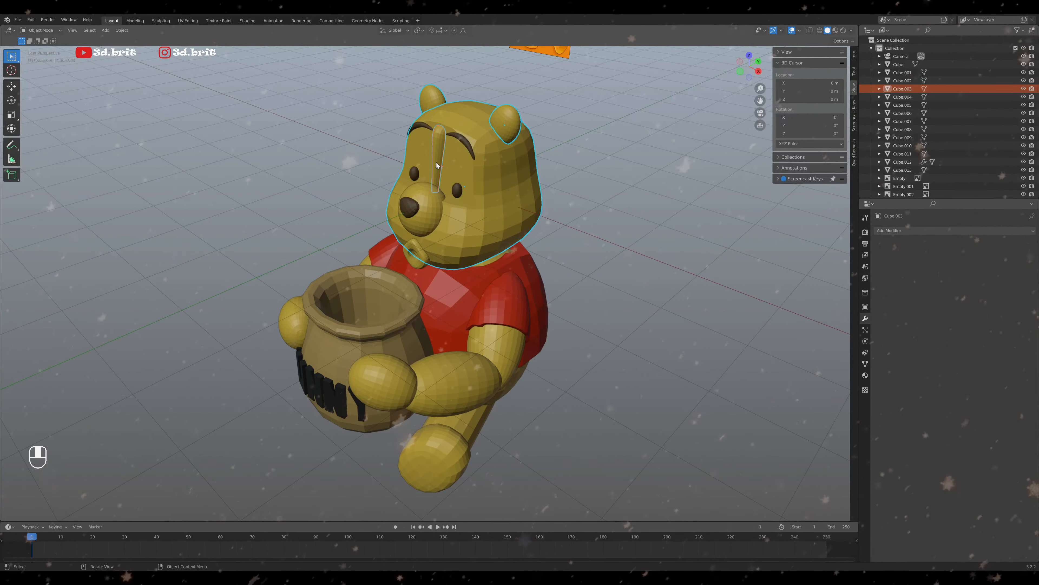
pyautogui.press('KP_1')
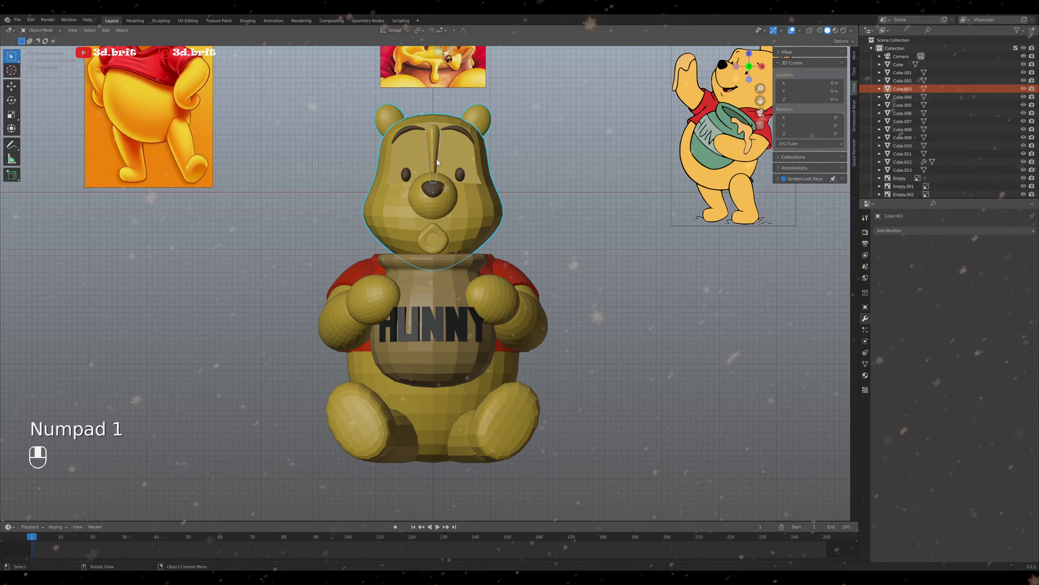
pyautogui.keyDown('shift'); pyautogui.click(450, 206); pyautogui.keyUp('shift')
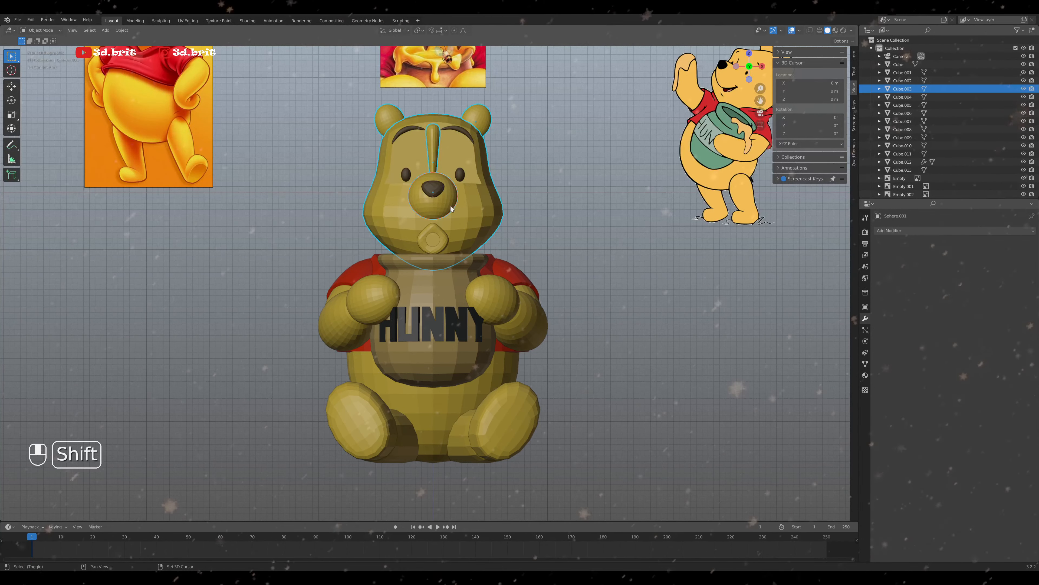
pyautogui.keyDown('shift'); pyautogui.click(446, 236); pyautogui.keyUp('shift')
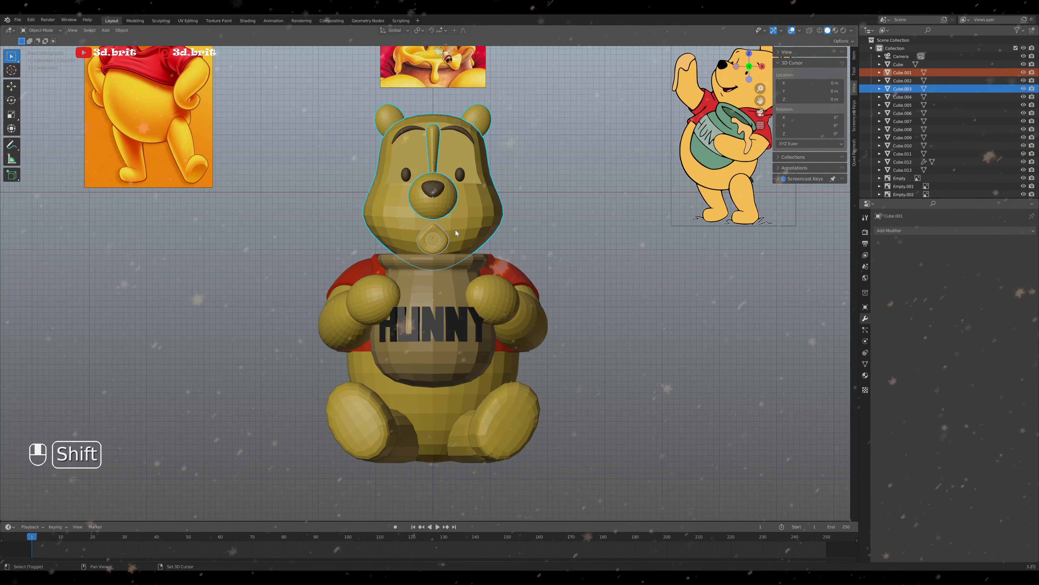
pyautogui.moveTo(491, 228)
pyautogui.mouseDown(button='middle')
pyautogui.moveTo(439, 237)
pyautogui.moveTo(510, 233)
pyautogui.mouseUp(button='middle')
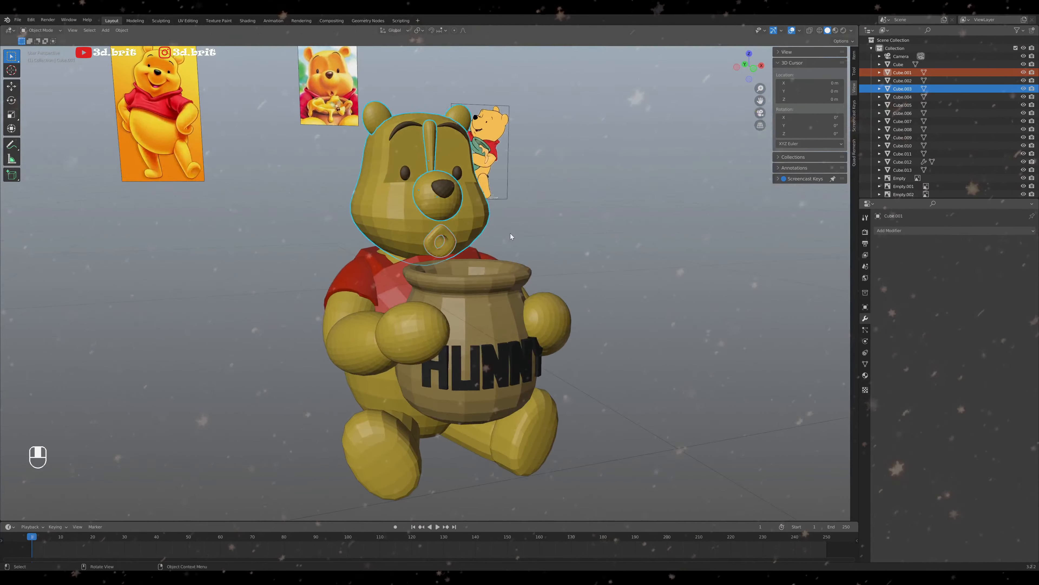
pyautogui.press('KP_1')
pyautogui.hotkey('ctrl', 'j')
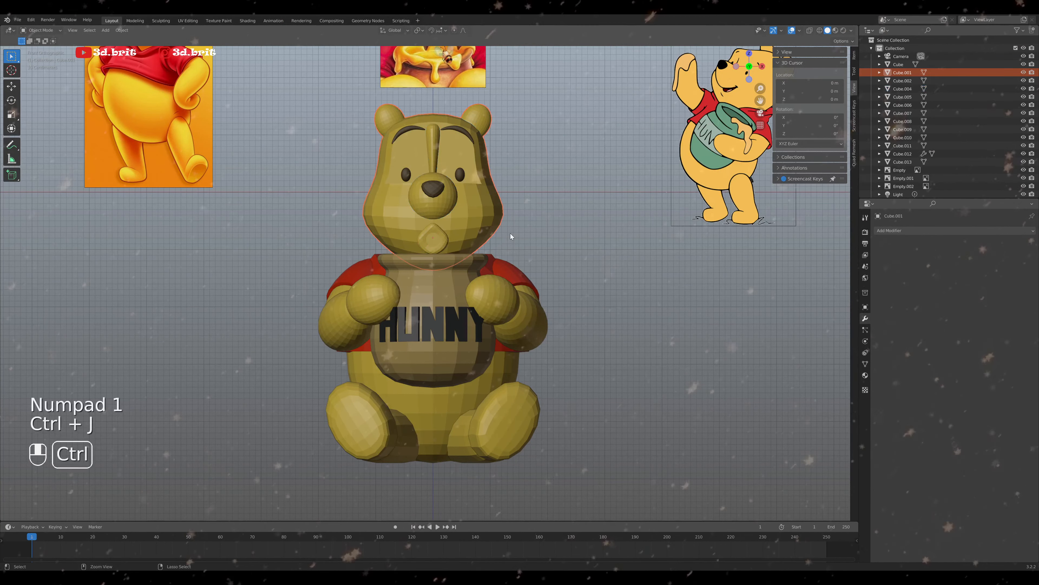
# Try moving the joined head aside along the X axis to check its parts, and undo the move
pyautogui.moveTo(507, 232); pyautogui.dragTo(456, 247, button='middle')
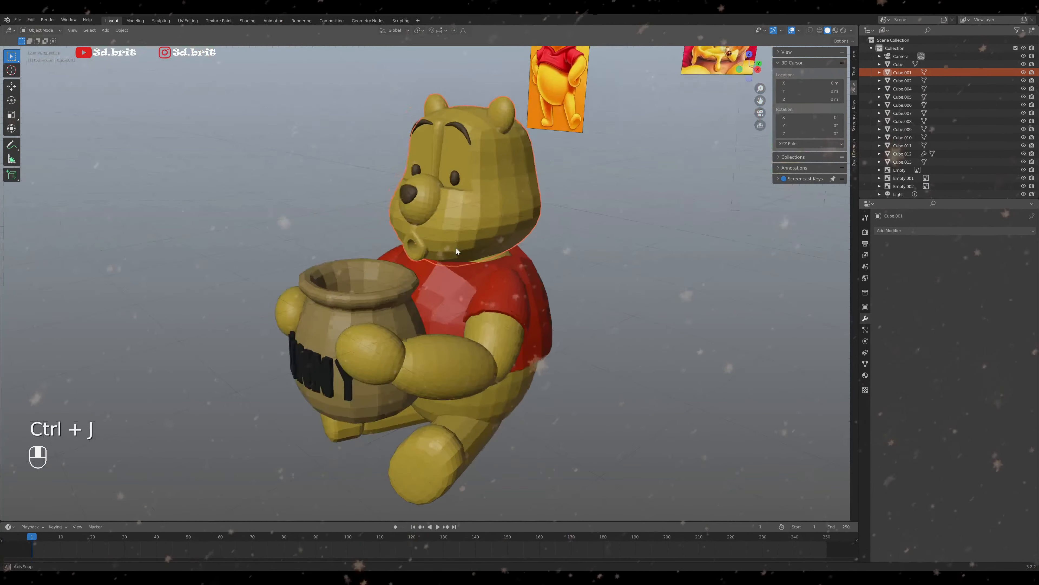
pyautogui.press('KP_1')
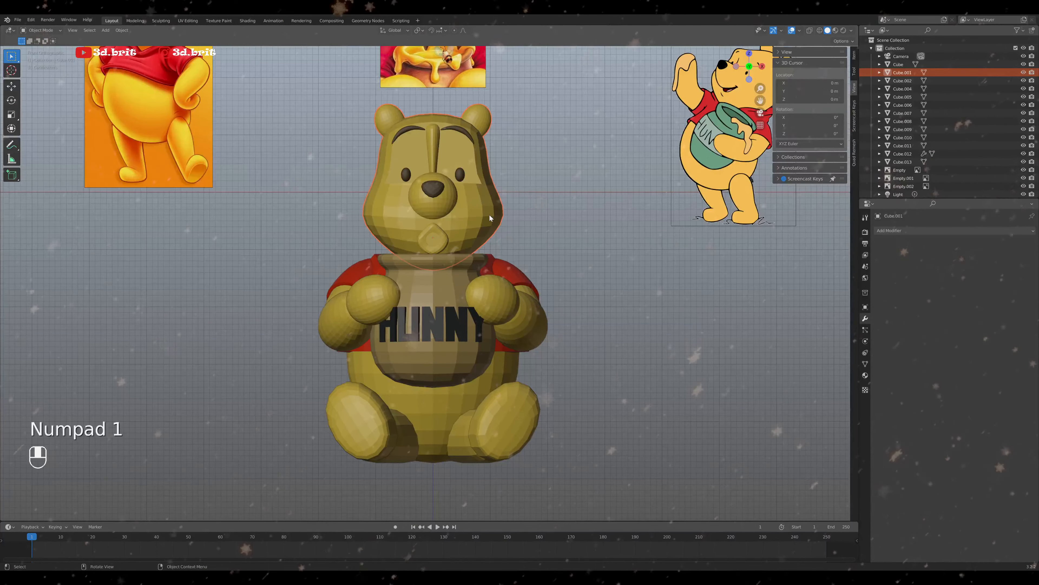
pyautogui.press('g')
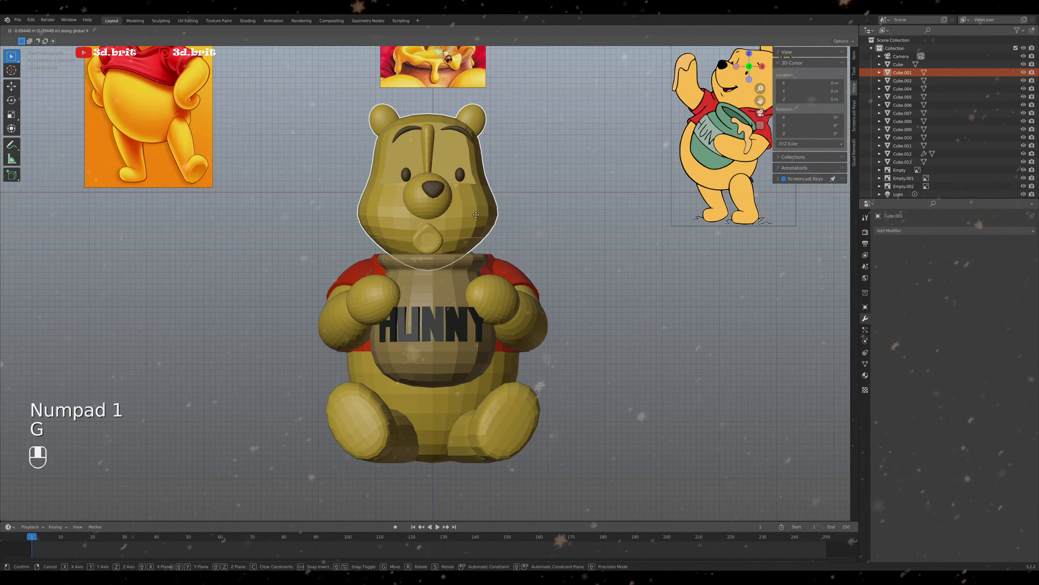
pyautogui.click(360, 226)
pyautogui.moveTo(361, 226); pyautogui.dragTo(382, 243, button='middle')
pyautogui.press('KP_1')
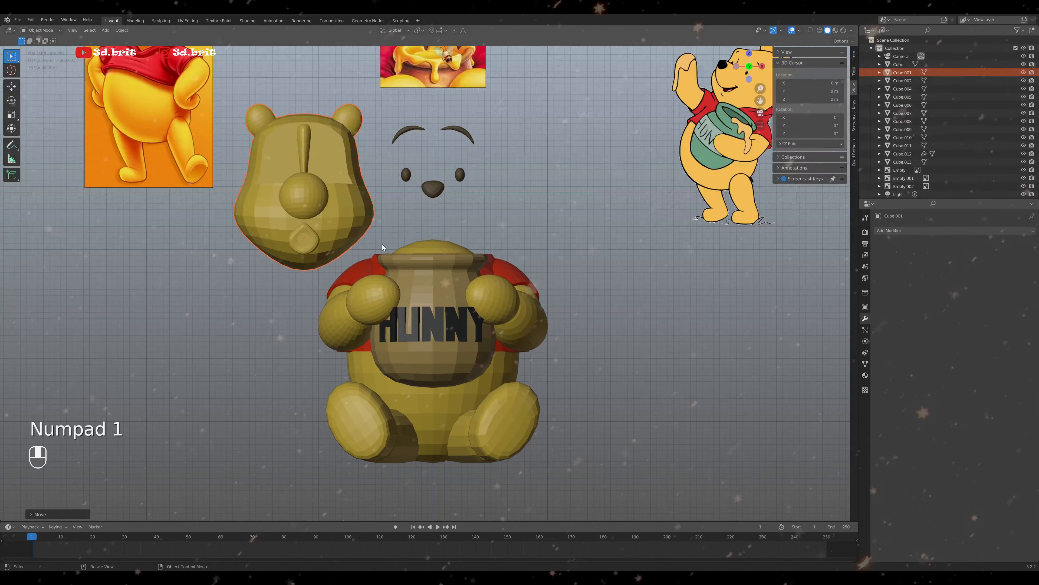
pyautogui.hotkey('ctrl', 'z')
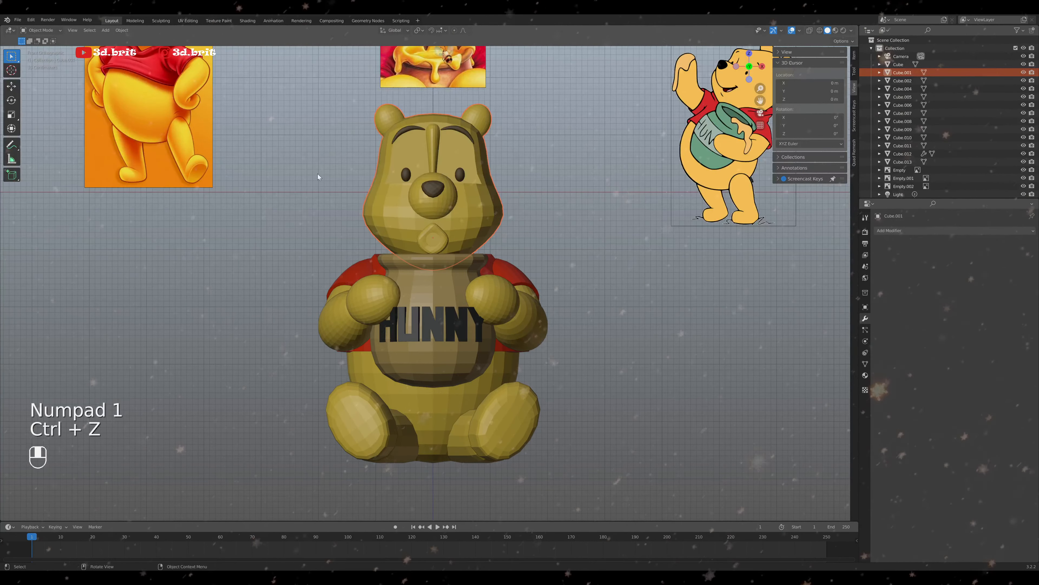
# Select all parts of the bear and the honey pot, set each origin to its geometry, and clear the selection
pyautogui.scroll(-1, 381, 197)
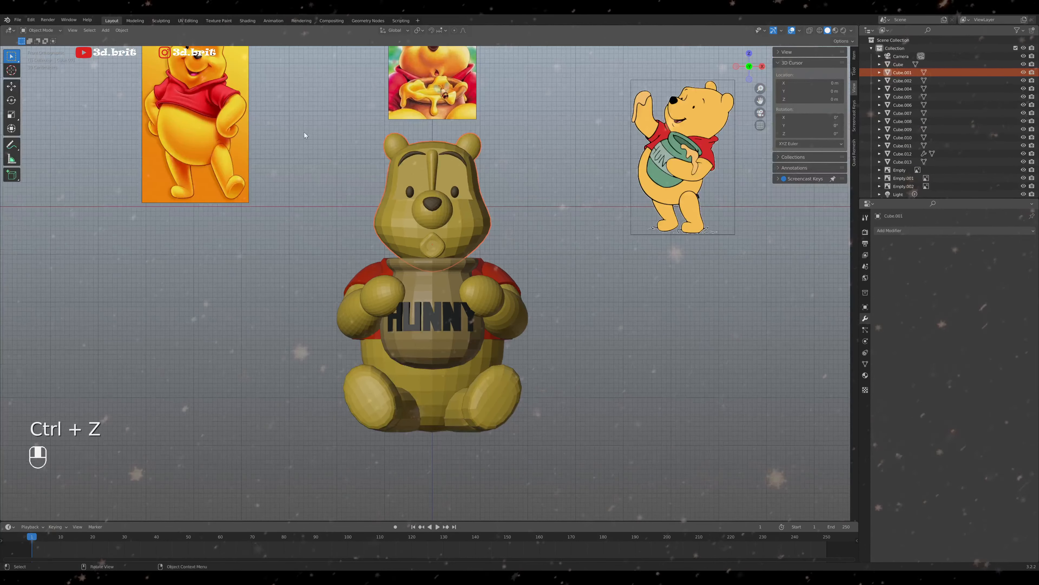
pyautogui.moveTo(306, 130); pyautogui.dragTo(565, 475)
pyautogui.click(122, 30)
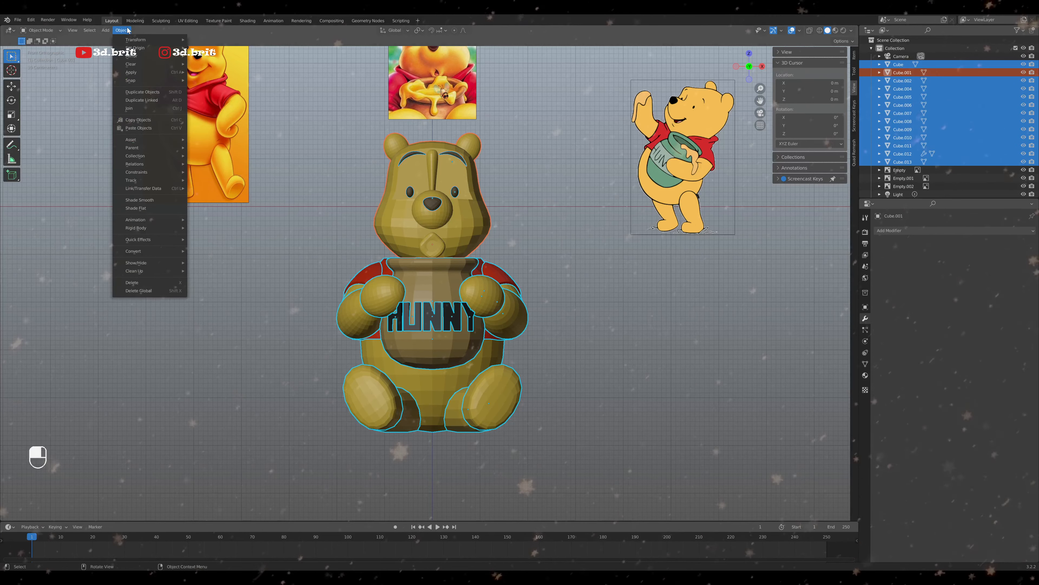
pyautogui.moveTo(139, 53)
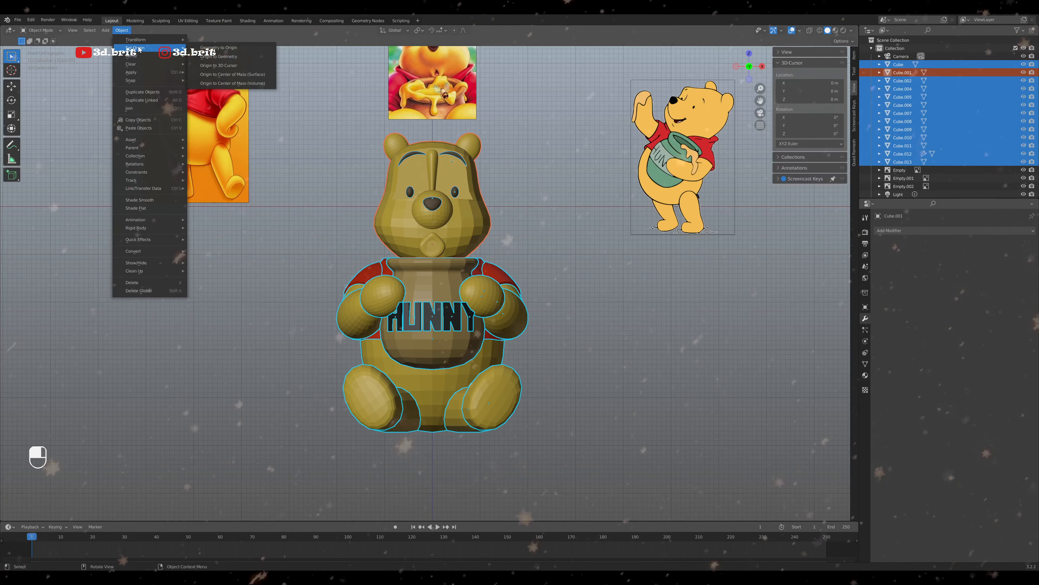
pyautogui.click(209, 60)
pyautogui.click(586, 235)
# Check the head, nose, arms, hands and legs one by one as separate objects
pyautogui.click(452, 176)
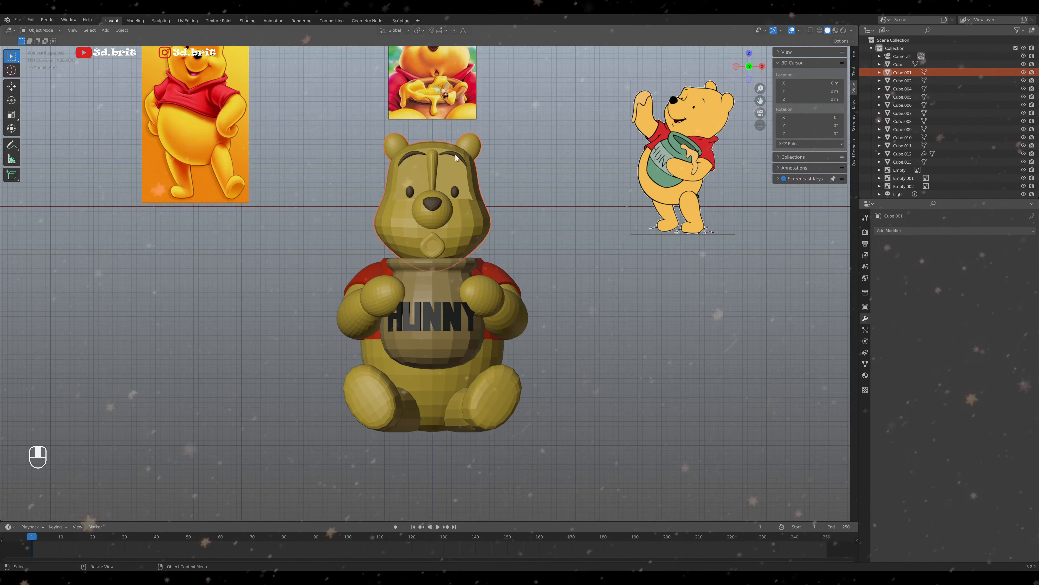
pyautogui.click(442, 154)
pyautogui.click(406, 143)
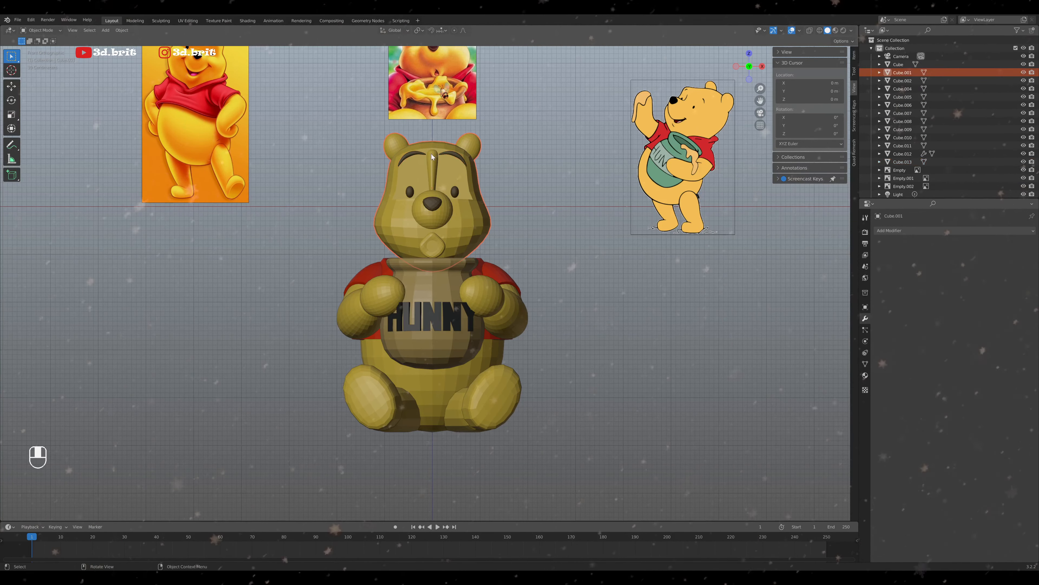
pyautogui.click(427, 201)
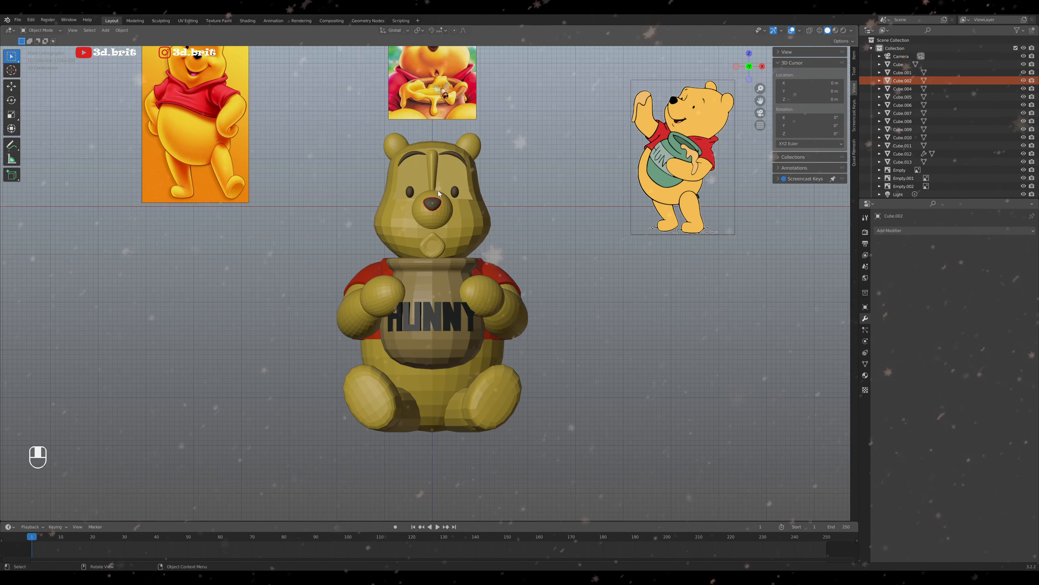
pyautogui.click(437, 193)
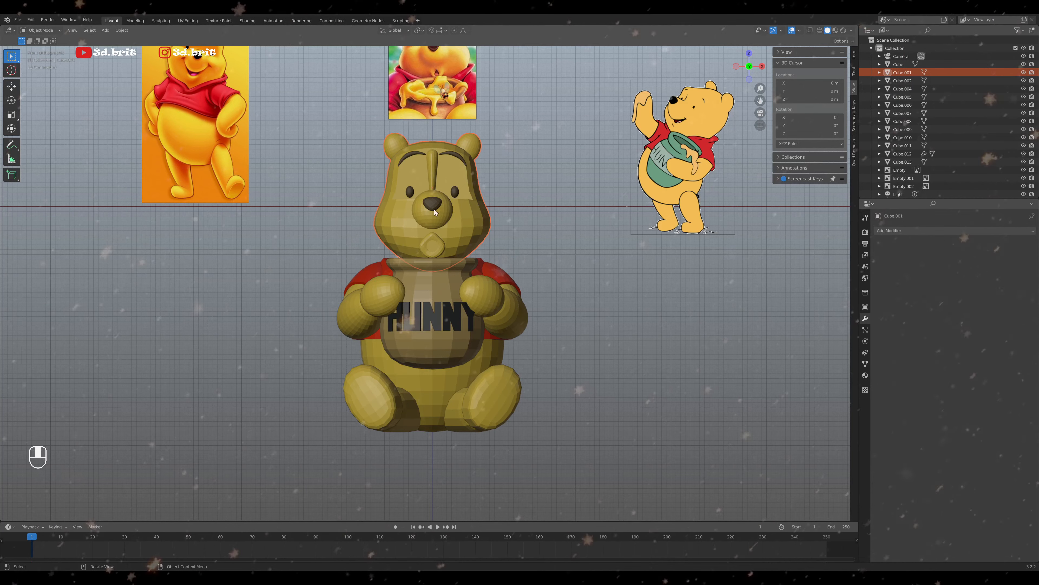
pyautogui.click(356, 298)
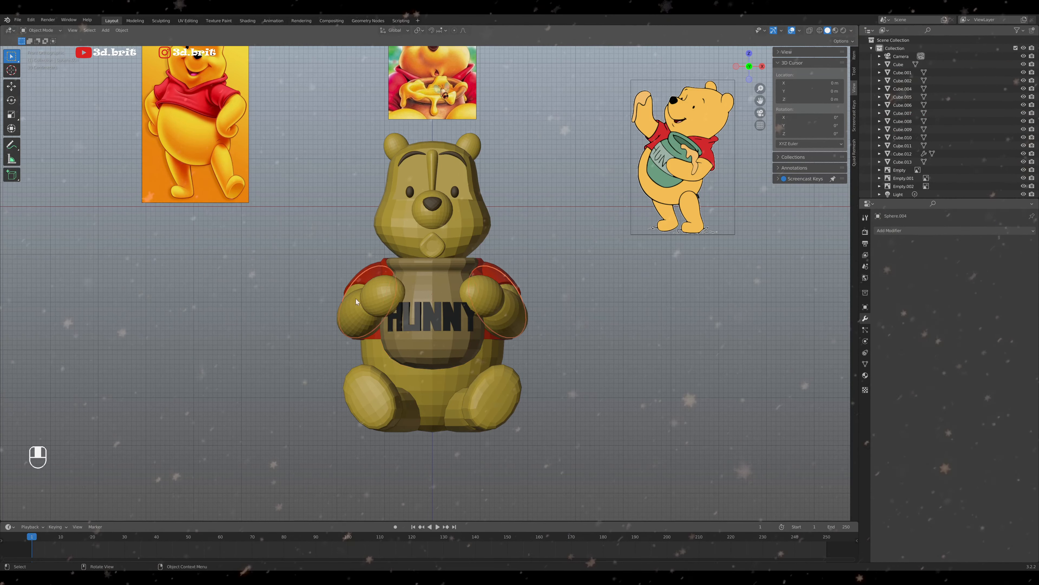
pyautogui.click(394, 296)
pyautogui.click(492, 385)
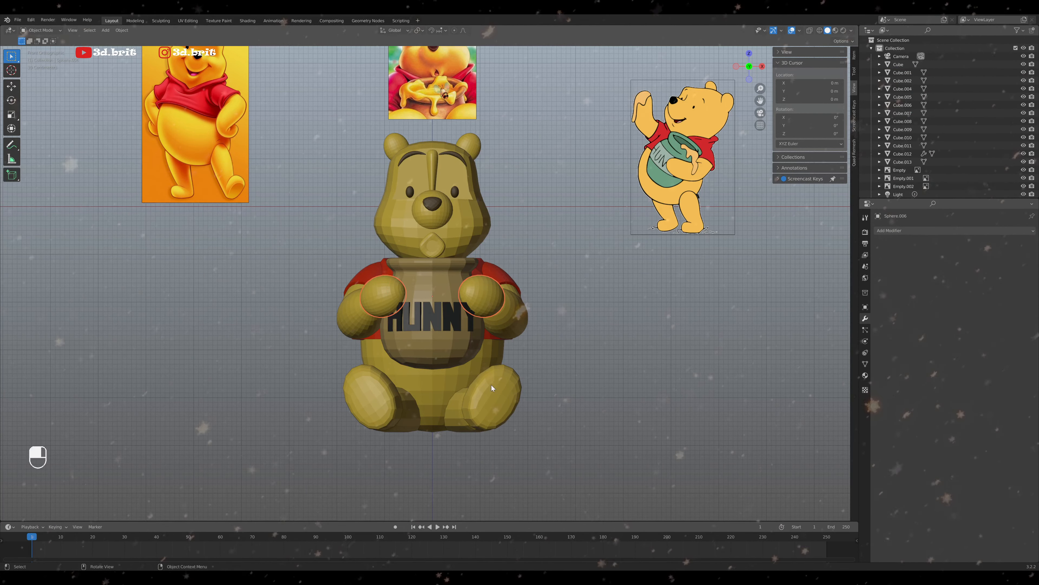
pyautogui.click(460, 408)
pyautogui.click(460, 408)
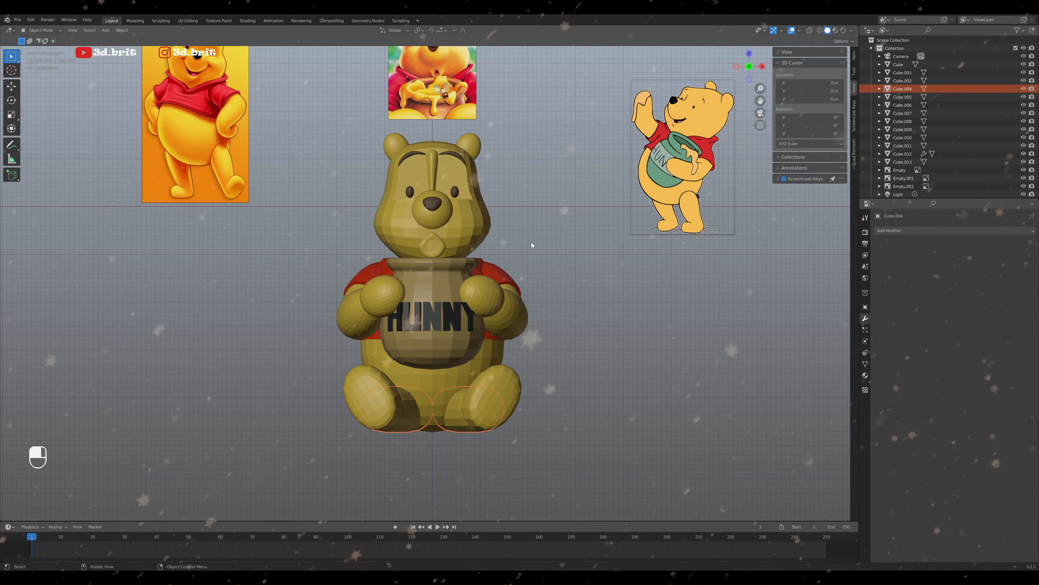
# Put the joined head into Sculpt Mode and try to remesh it with a voxel size of 0.01 m
pyautogui.click(454, 222)
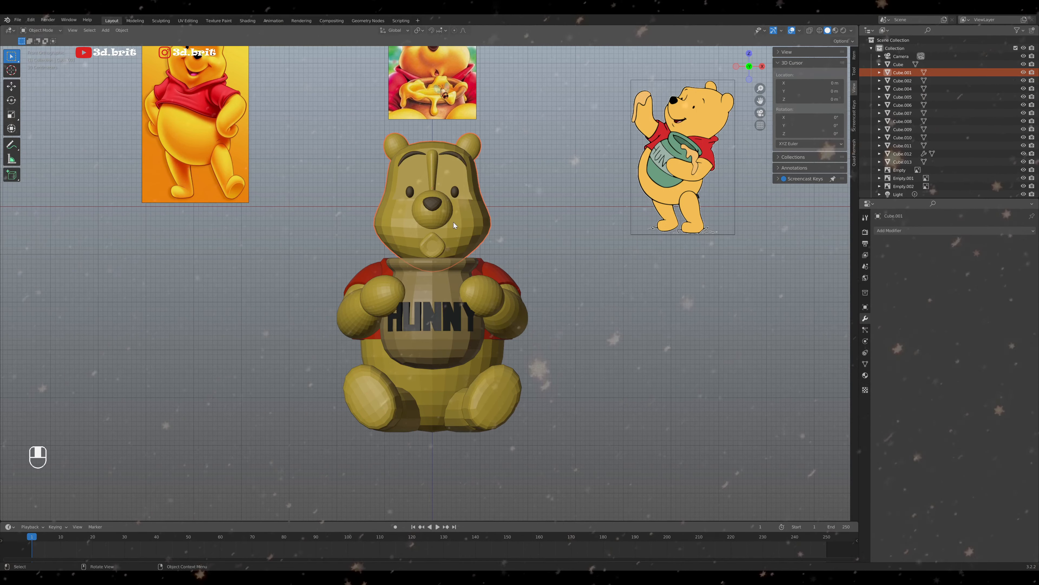
pyautogui.click(38, 31)
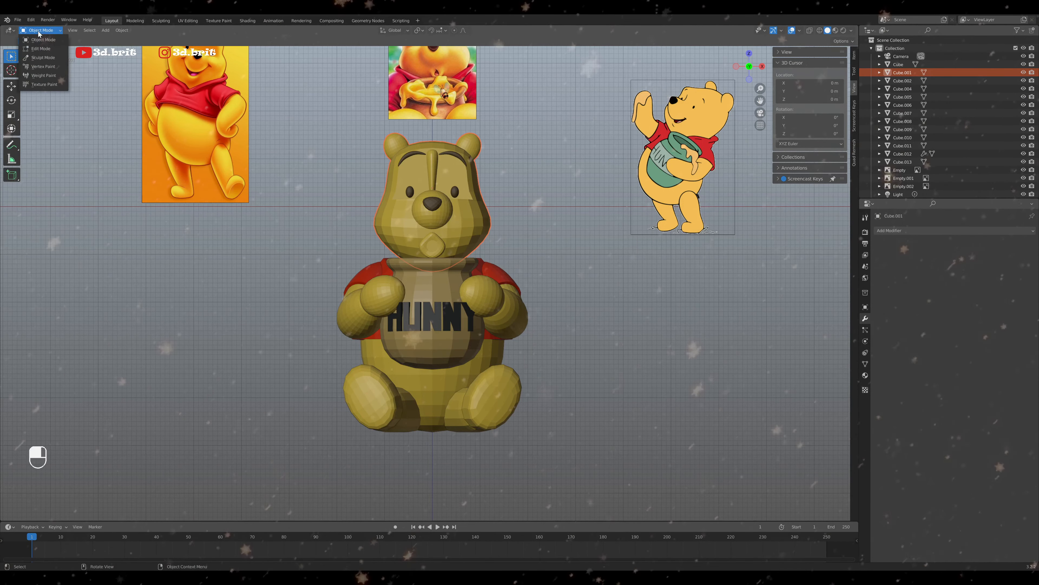
pyautogui.click(41, 57)
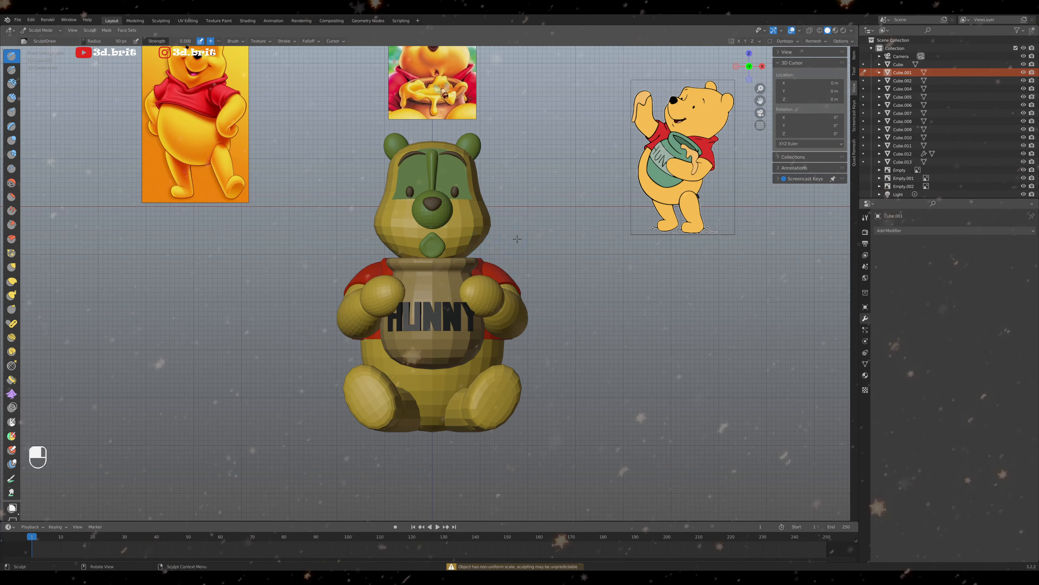
pyautogui.moveTo(518, 239)
pyautogui.mouseDown(button='middle')
pyautogui.moveTo(475, 244)
pyautogui.moveTo(522, 249)
pyautogui.mouseUp(button='middle')
pyautogui.press('KP_1')
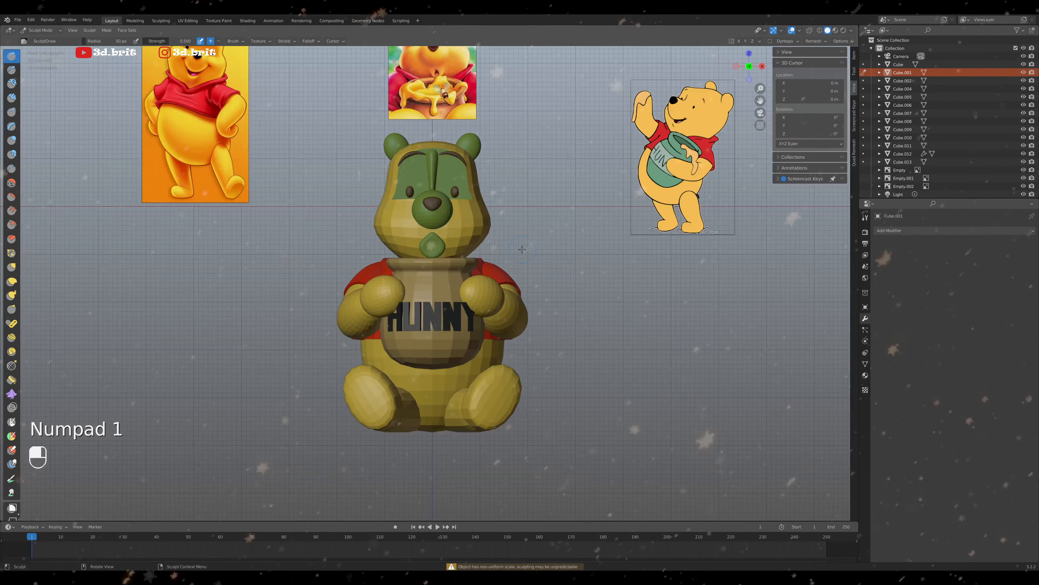
pyautogui.click(816, 41)
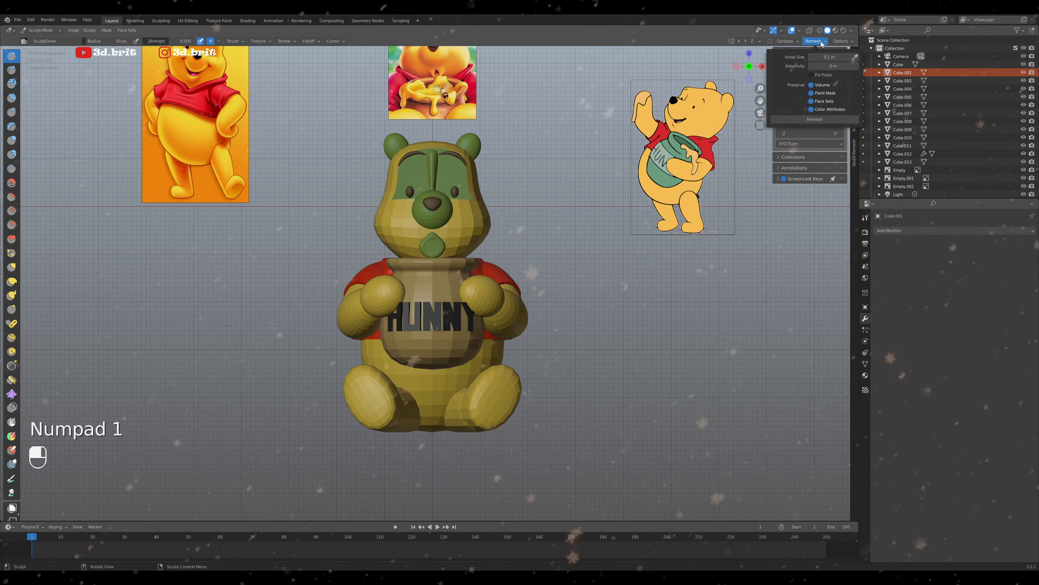
pyautogui.doubleClick(831, 57)
pyautogui.write('.01')
pyautogui.press('Return')
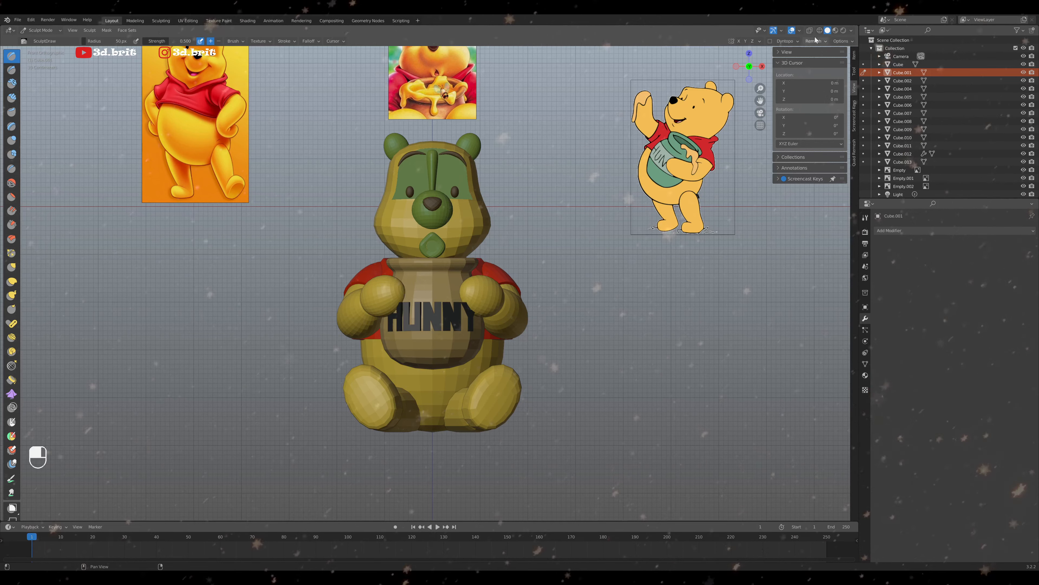
pyautogui.click(814, 119)
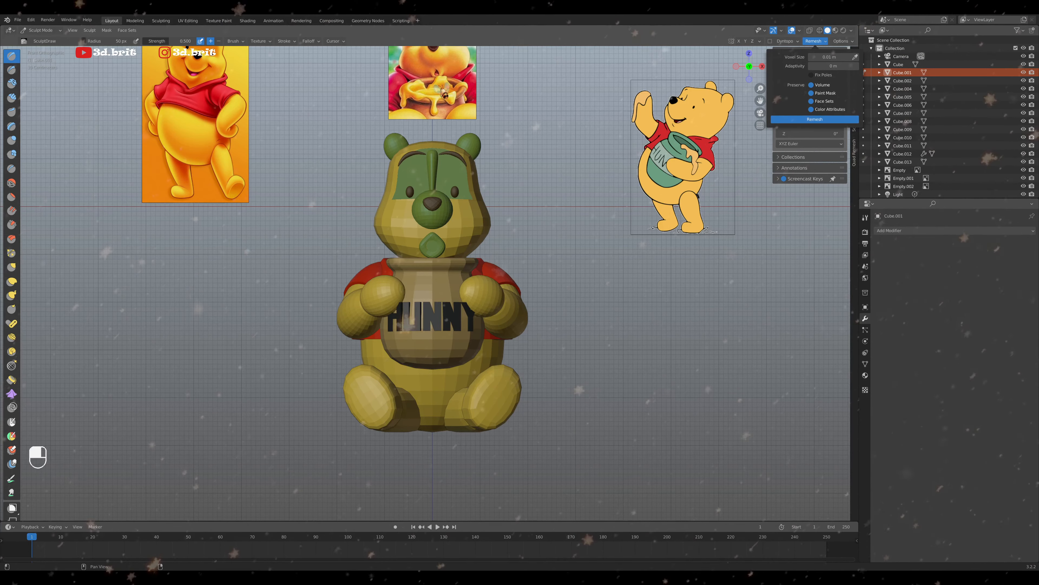
# Try a Draw brush stroke on the head's cheek, inspect it at an angle, and undo the stroke
pyautogui.click(460, 219)
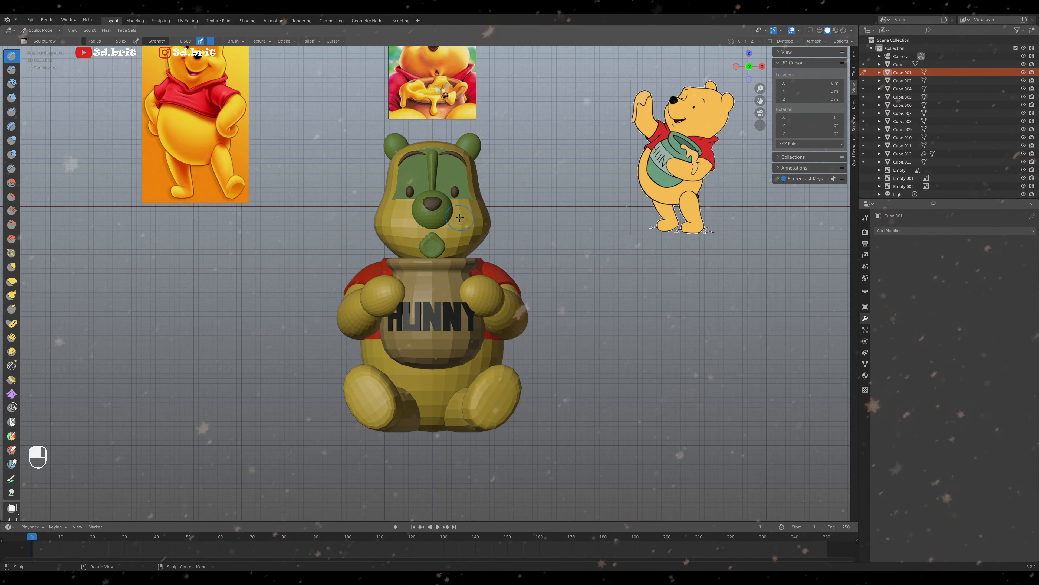
pyautogui.moveTo(460, 218); pyautogui.dragTo(435, 196, button='middle')
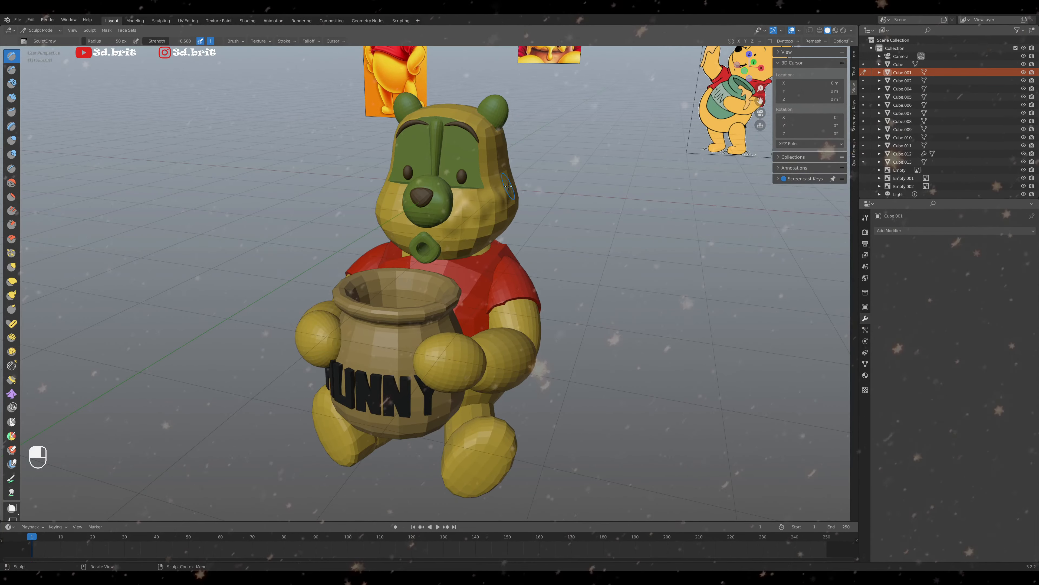
pyautogui.press('ctrl')
pyautogui.hotkey('ctrl', 'z')
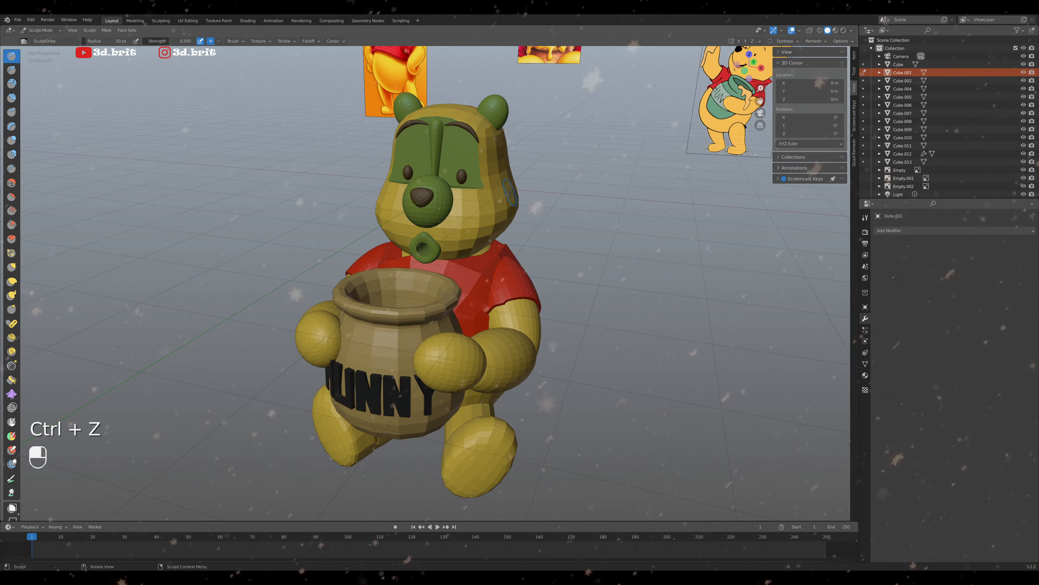
# Revisit the head's remesh settings, and undo the sculpting session back to Object Mode
pyautogui.press('KP_1')
pyautogui.scroll(-1, 510, 192)
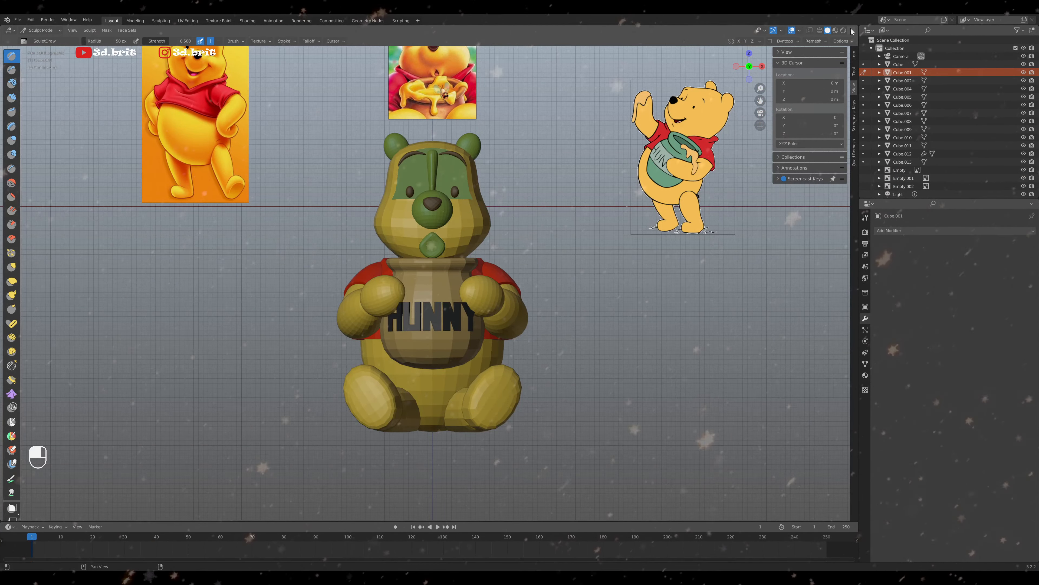
pyautogui.click(826, 41)
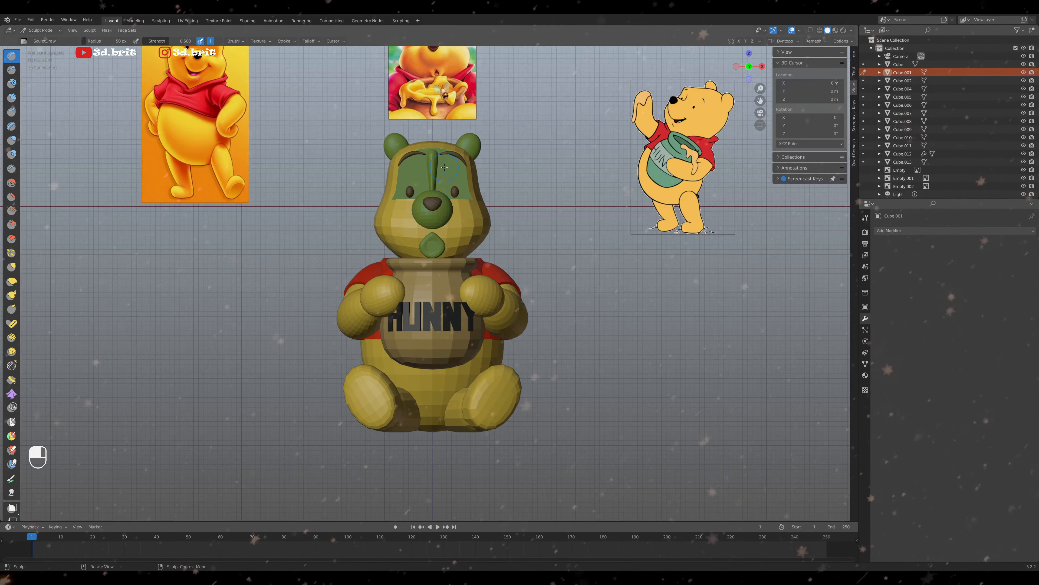
pyautogui.hotkey('ctrl', 'z')
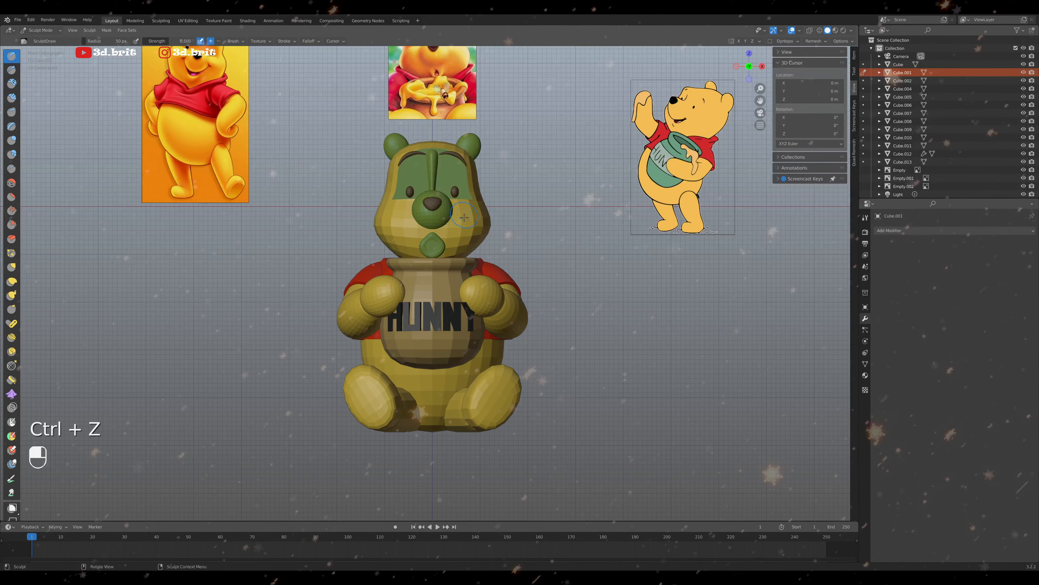
pyautogui.hotkey('ctrl', 'z')
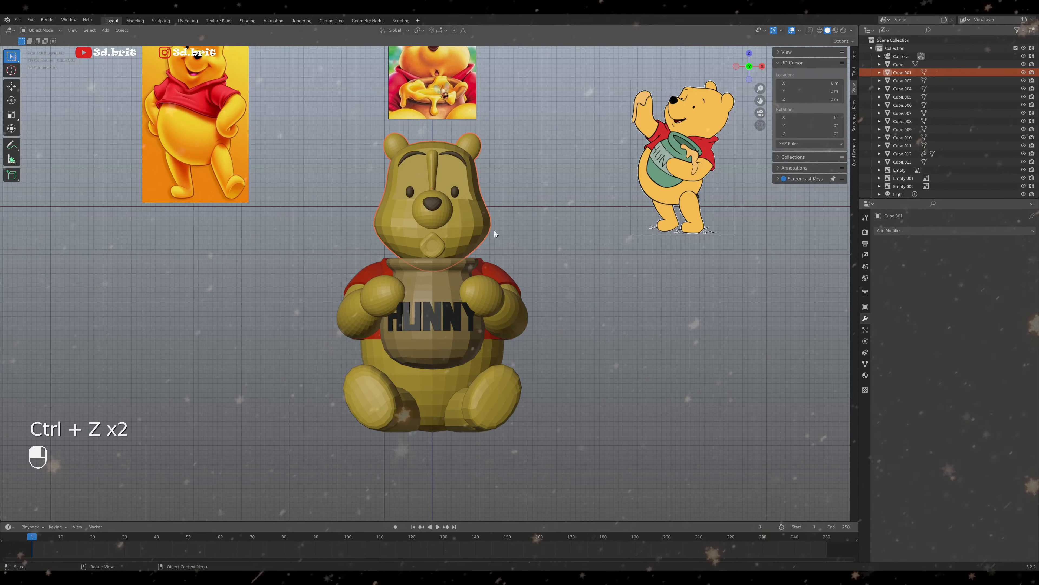
# Apply all transforms to the joined head, and undo a short test move of it
pyautogui.hotkey('ctrl', 'a')
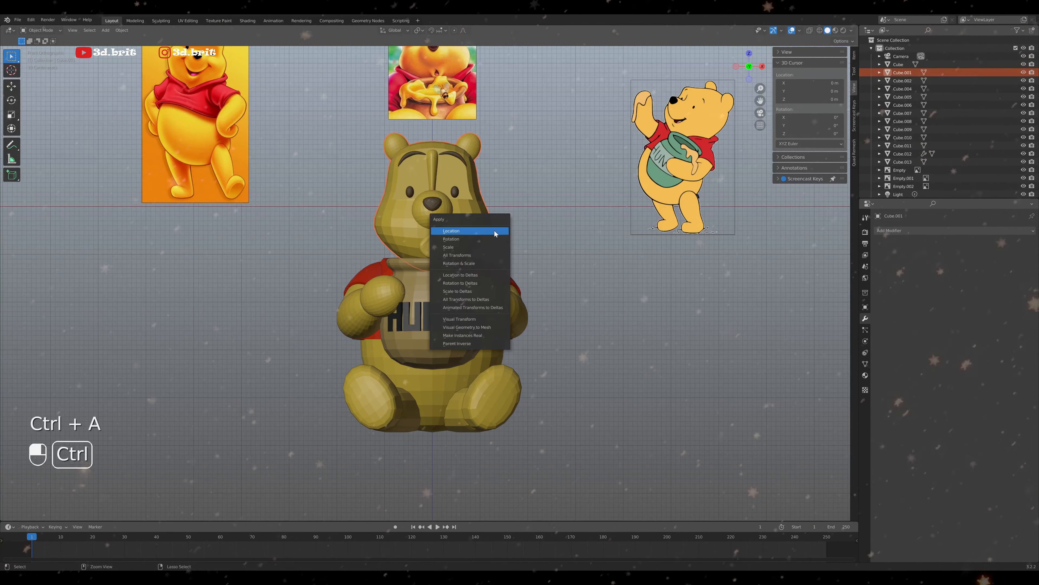
pyautogui.click(479, 255)
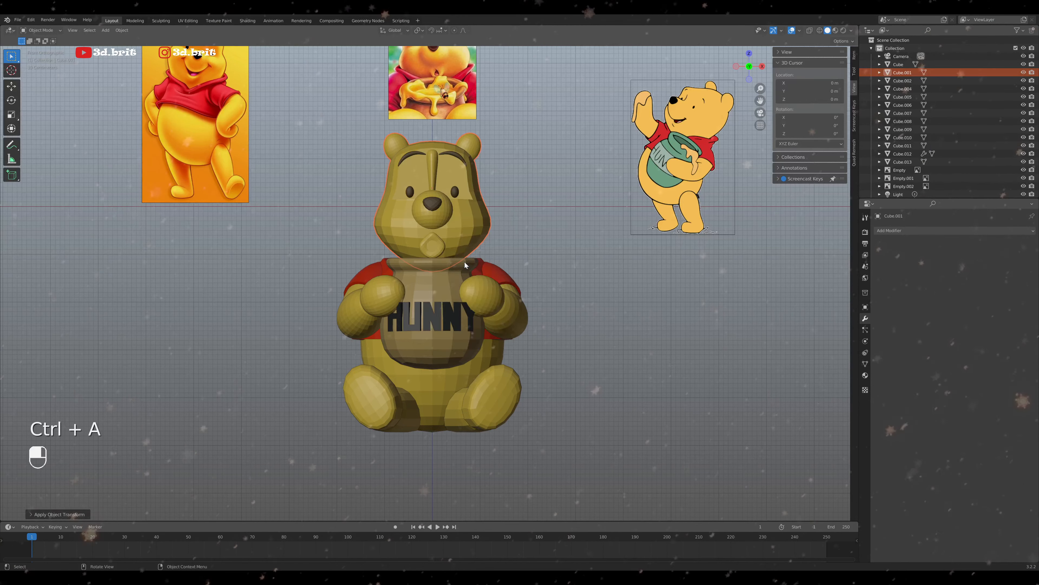
pyautogui.press('g')
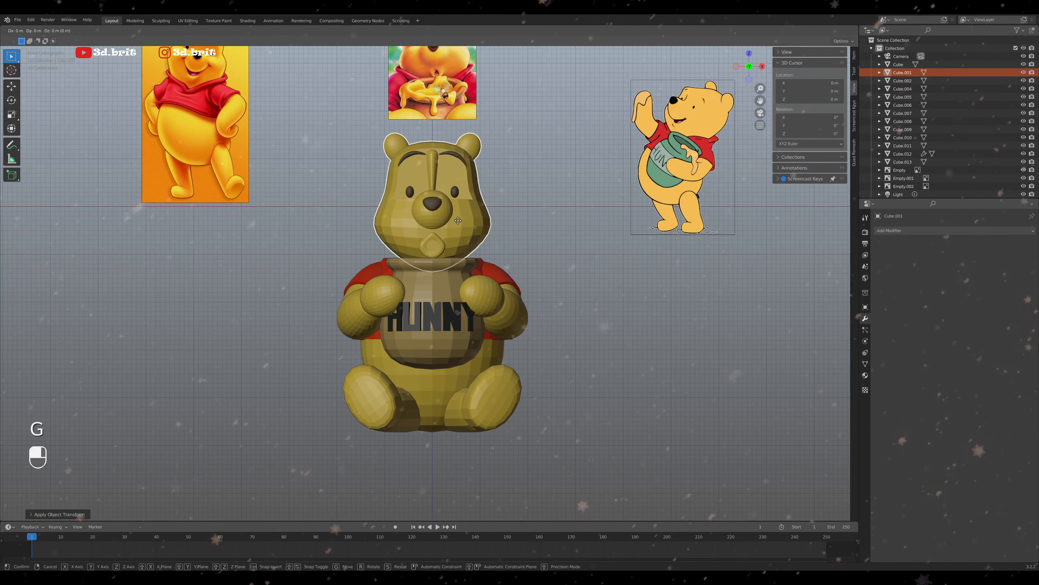
pyautogui.click(390, 224)
pyautogui.hotkey('ctrl', 'z')
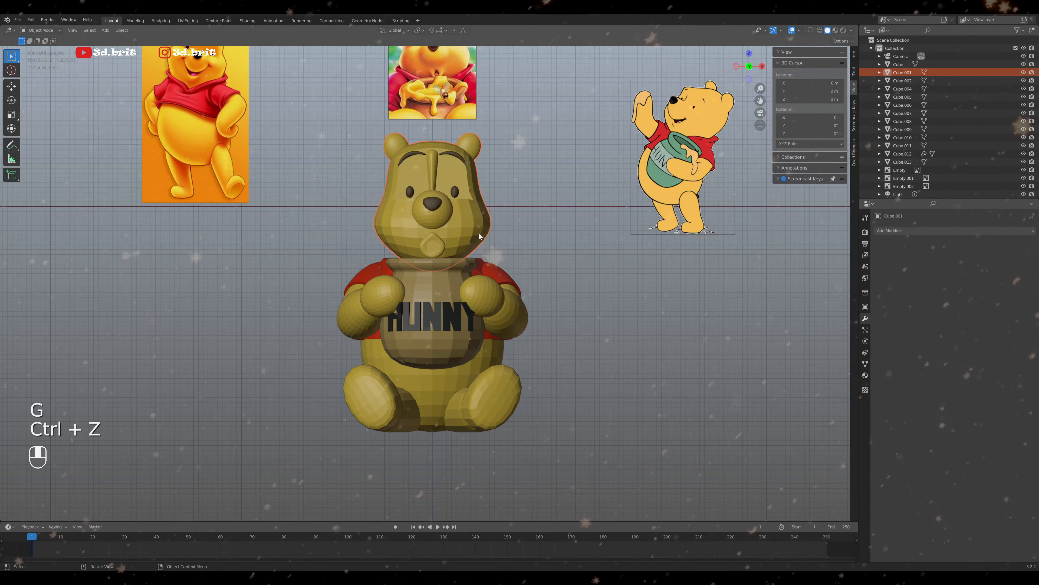
# Switch the joined head with its applied transforms into Sculpt Mode
pyautogui.click(39, 30)
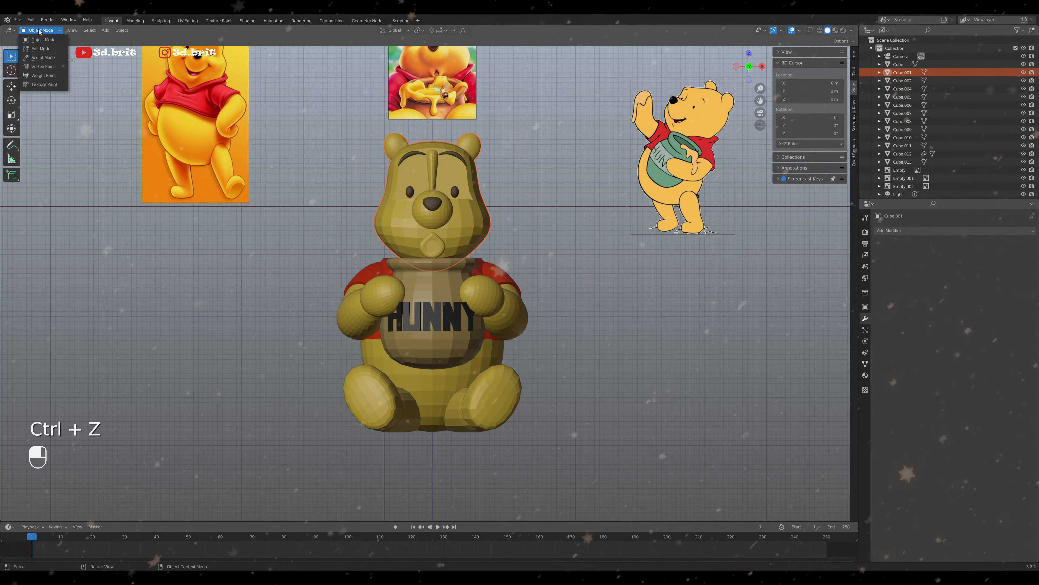
pyautogui.click(42, 57)
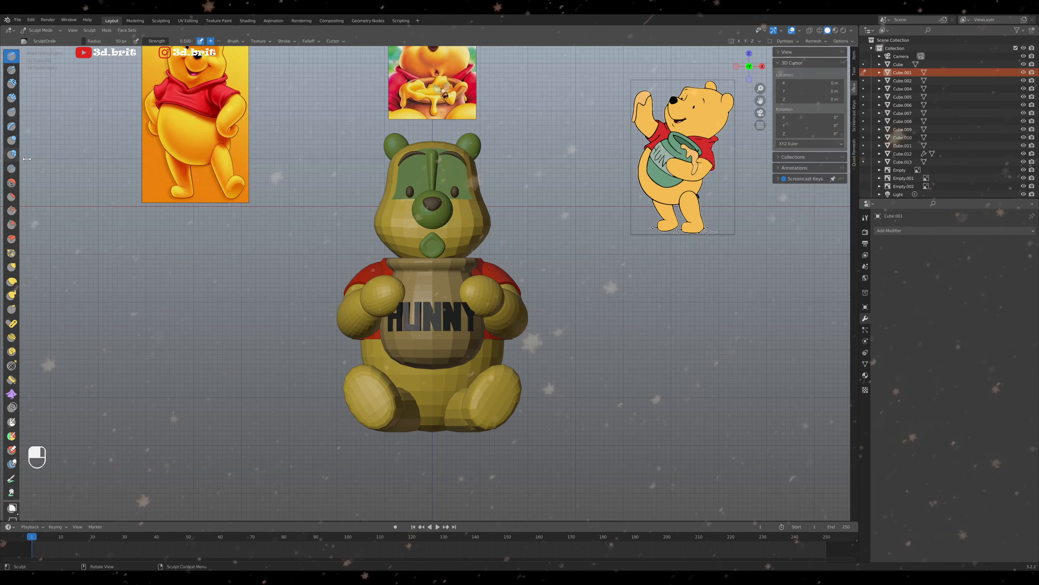
# Widen the sculpting toolbar so that the brush names show beside their symbols
pyautogui.moveTo(23, 160); pyautogui.dragTo(57, 159)
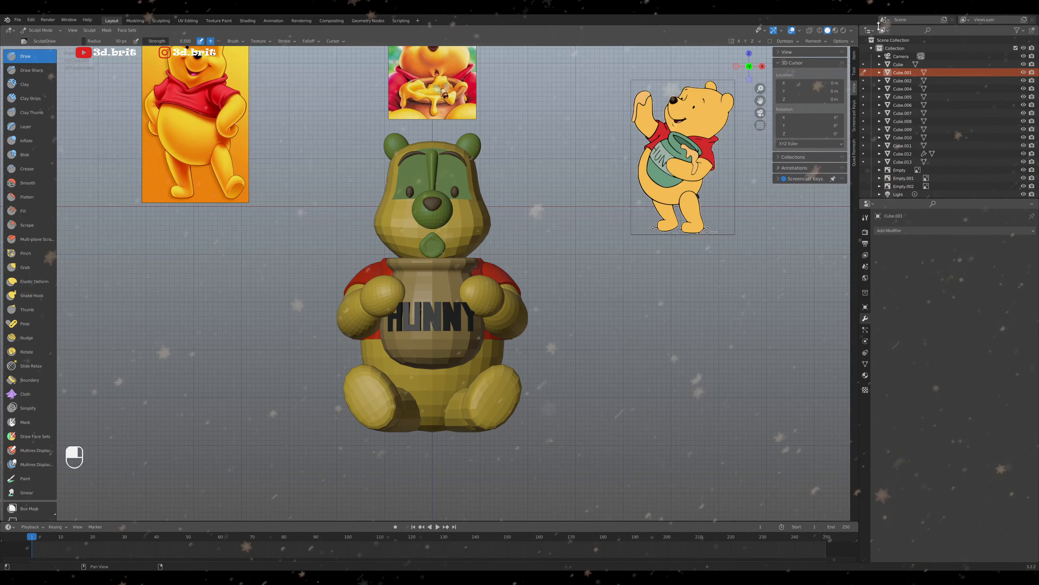
# Try remeshing the head without preserving color attributes, and check it from the front
pyautogui.click(824, 40)
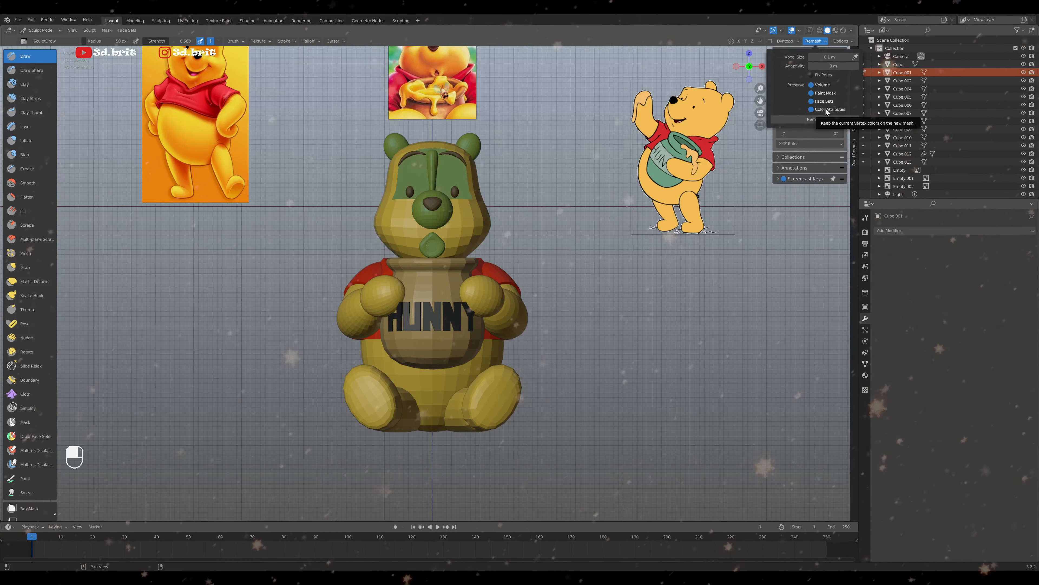
pyautogui.click(811, 110)
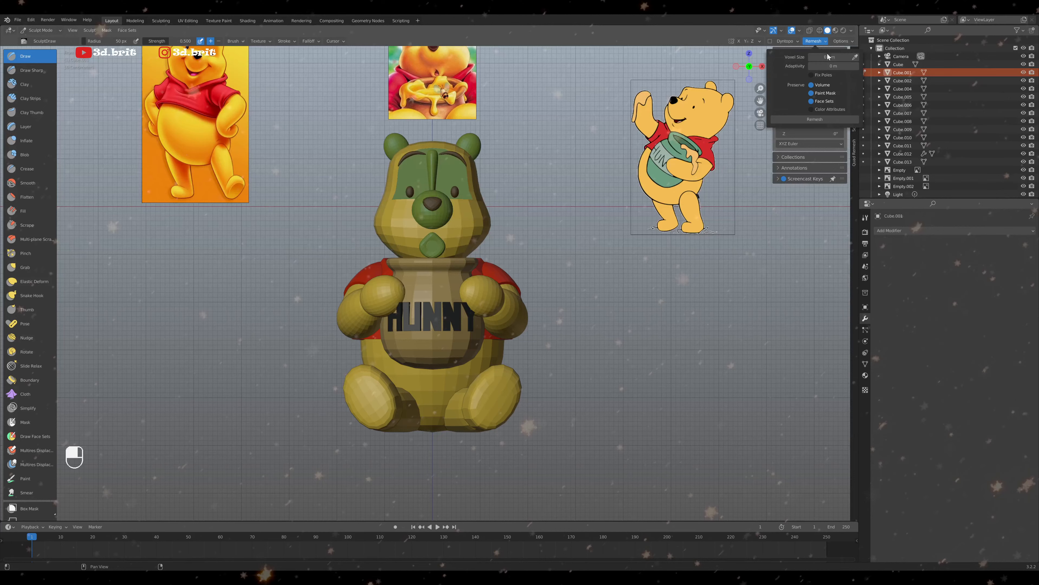
pyautogui.click(812, 120)
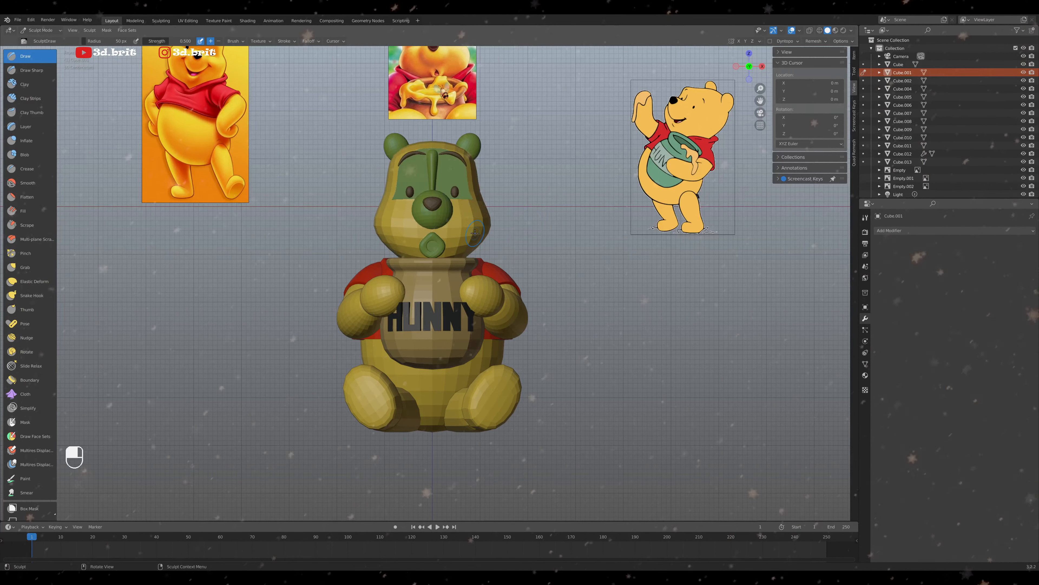
pyautogui.scroll(1, 477, 228)
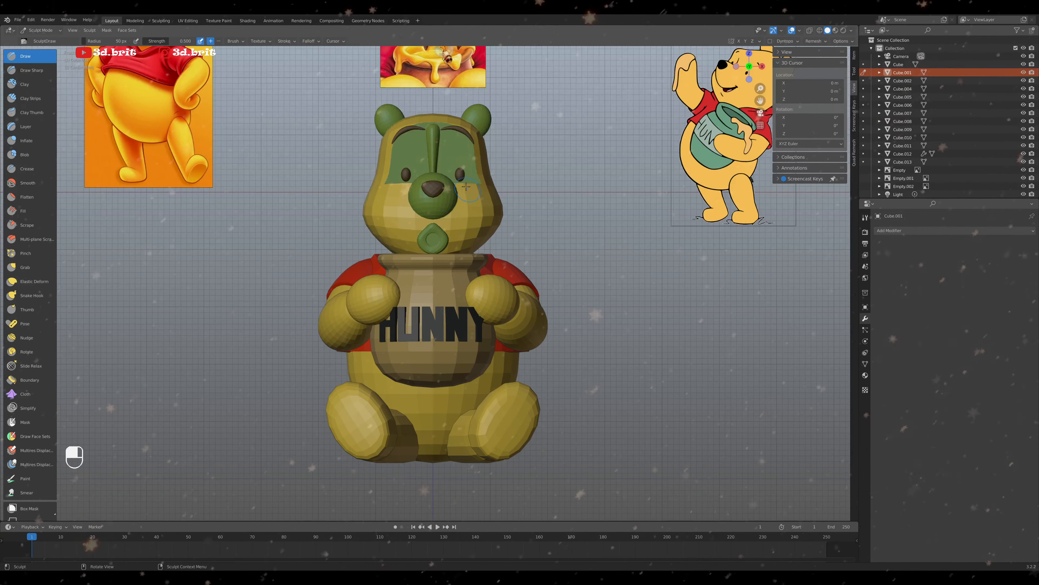
pyautogui.moveTo(456, 229); pyautogui.dragTo(476, 226, button='middle')
pyautogui.press('KP_1')
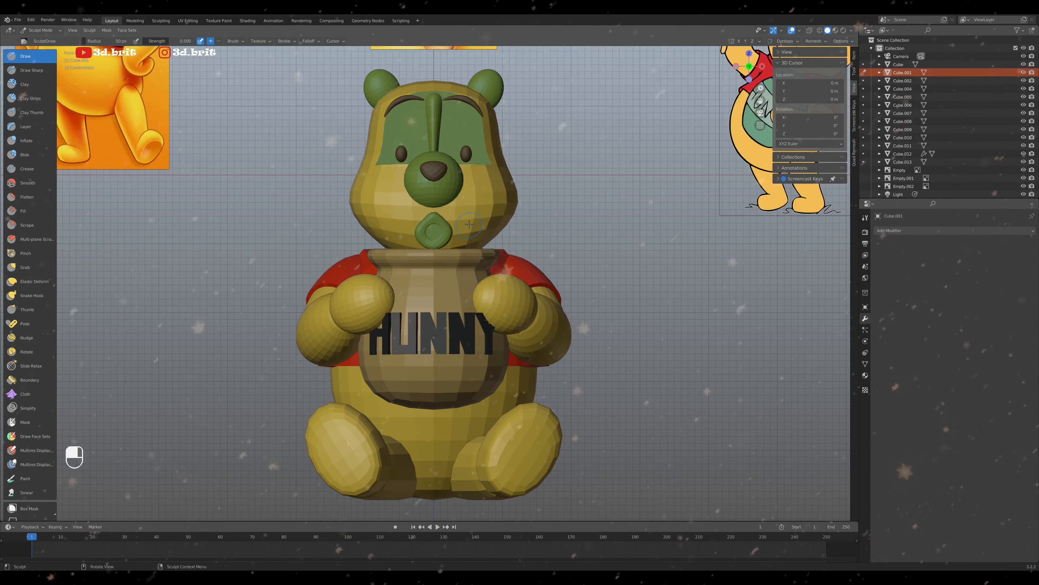
# Assign the body color material to the head's entire mesh, and return to Sculpt Mode
pyautogui.click(865, 376)
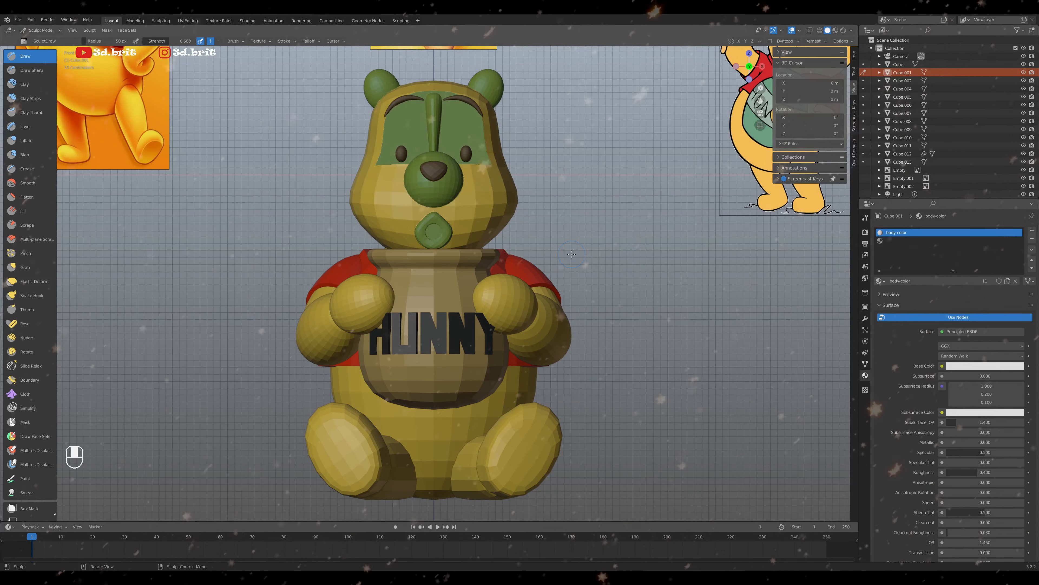
pyautogui.press('Tab')
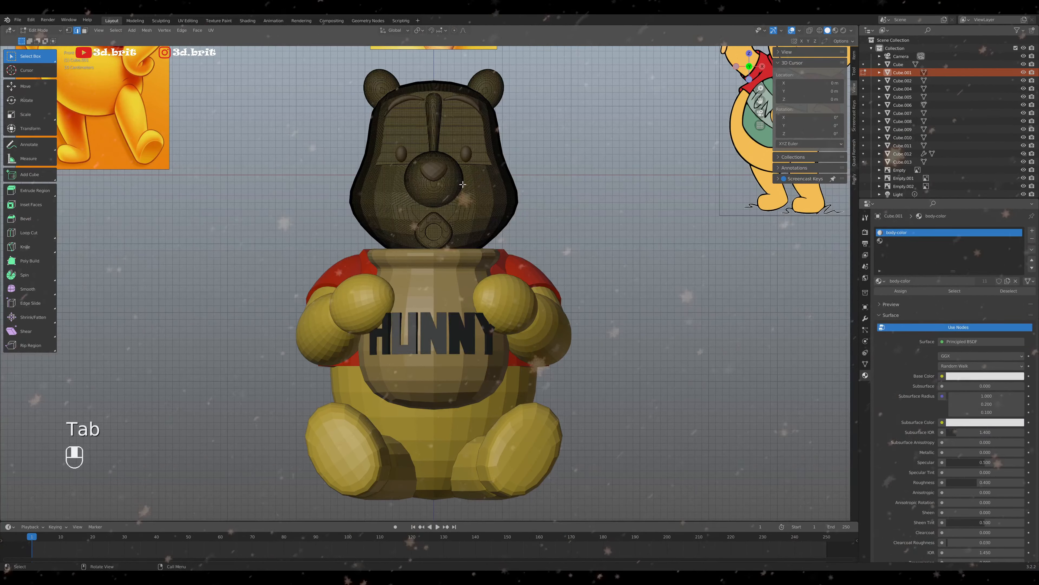
pyautogui.press('a')
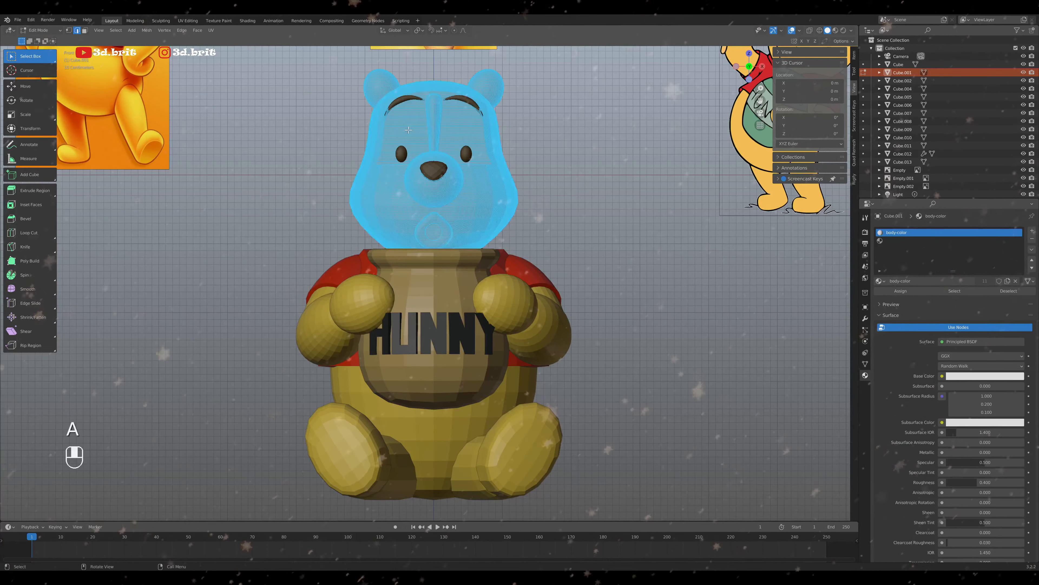
pyautogui.click(901, 291)
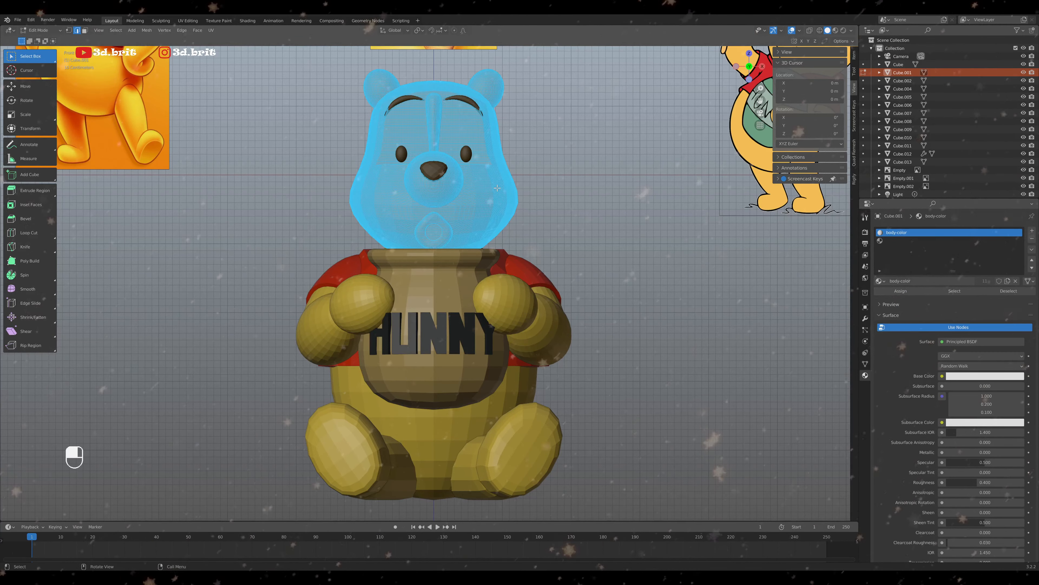
pyautogui.press('Tab')
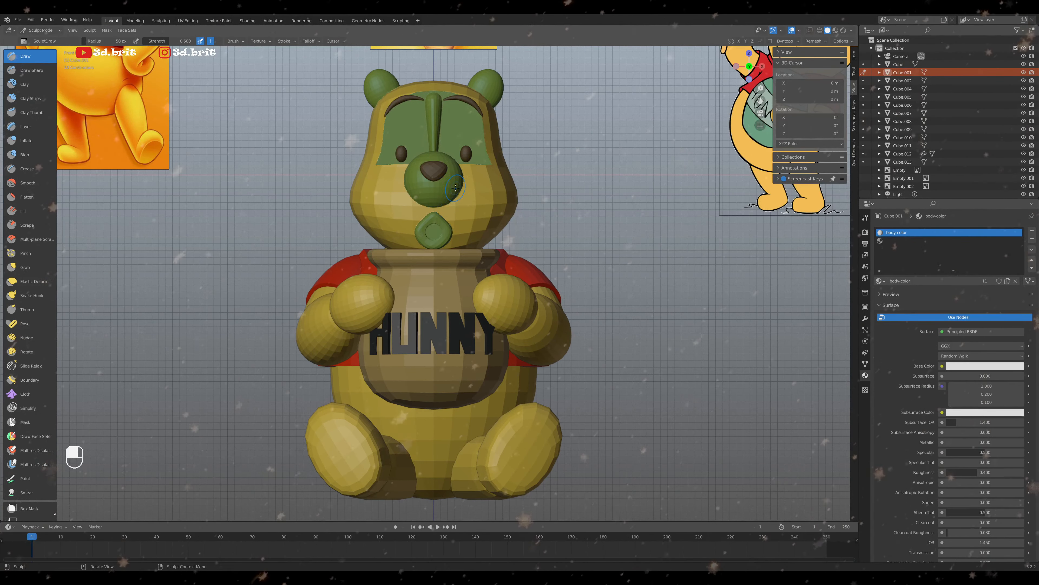
# Undo the head's material assignment and remesh back to Object Mode, and return to the front view
pyautogui.moveTo(444, 95); pyautogui.dragTo(507, 218, button='middle')
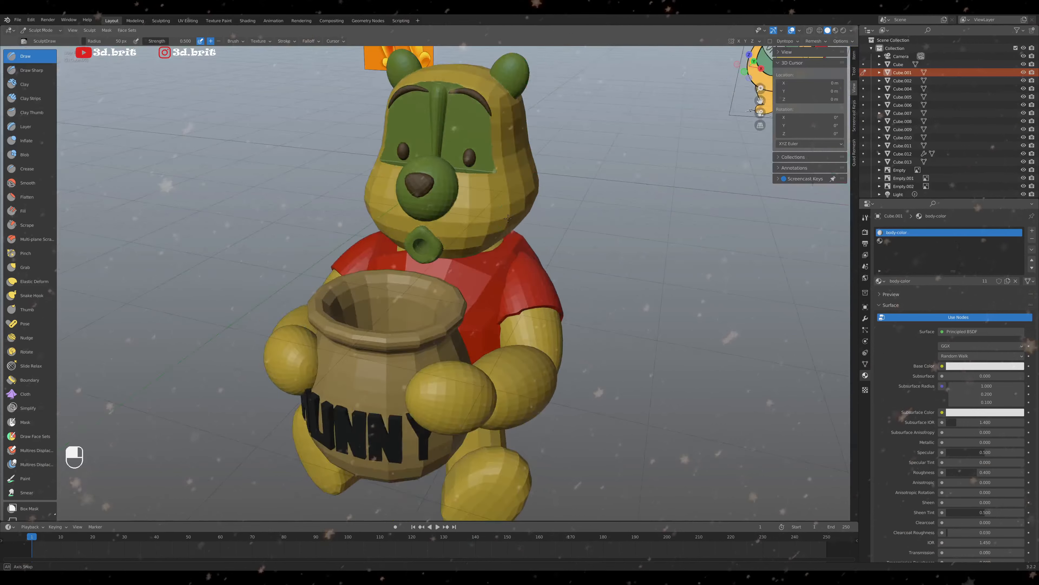
pyautogui.press('ctrl')
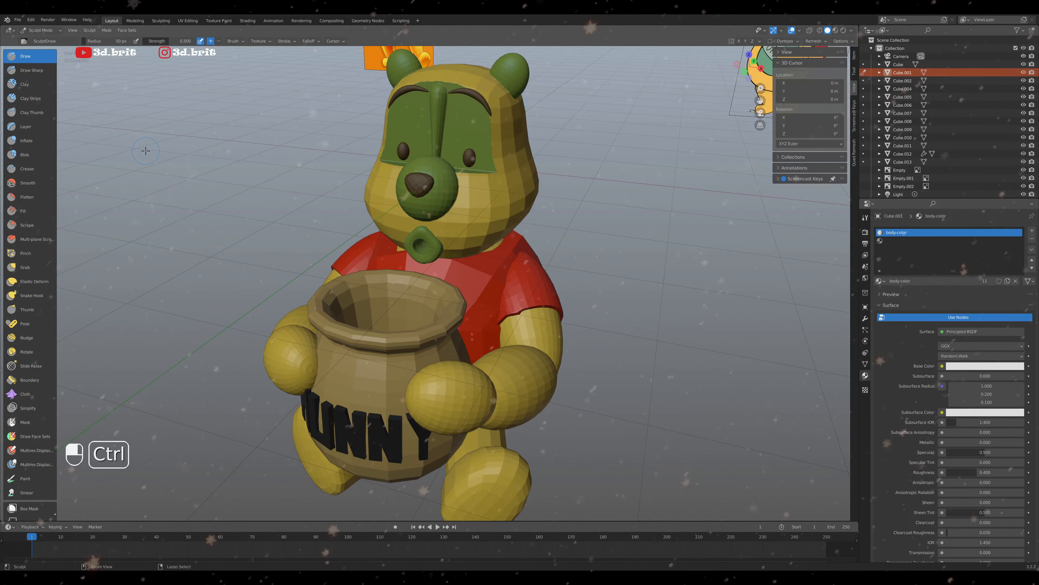
pyautogui.hotkey('ctrl', 'z')
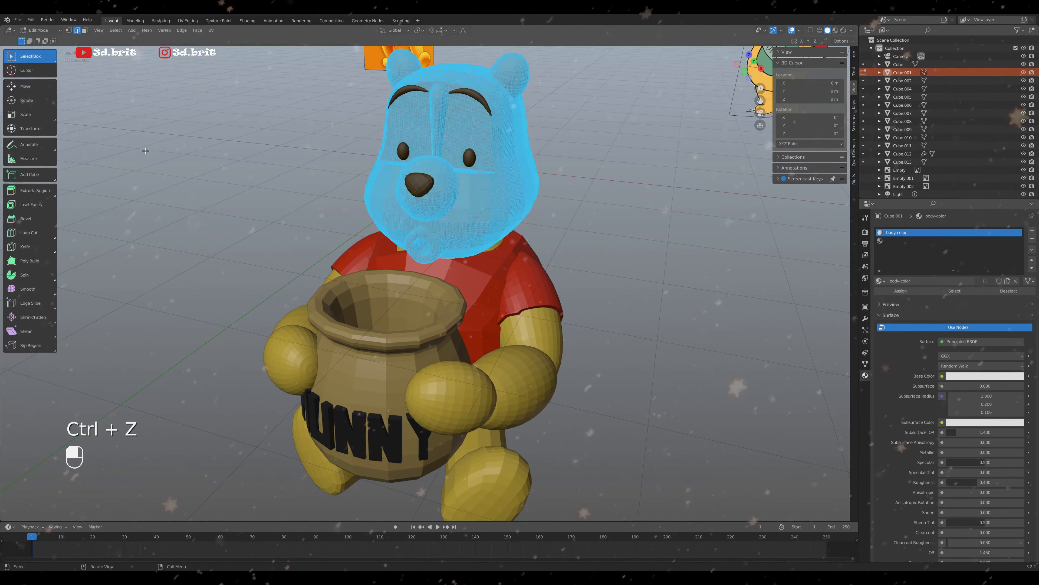
pyautogui.press('ctrl')
pyautogui.hotkey('ctrl', 'z')
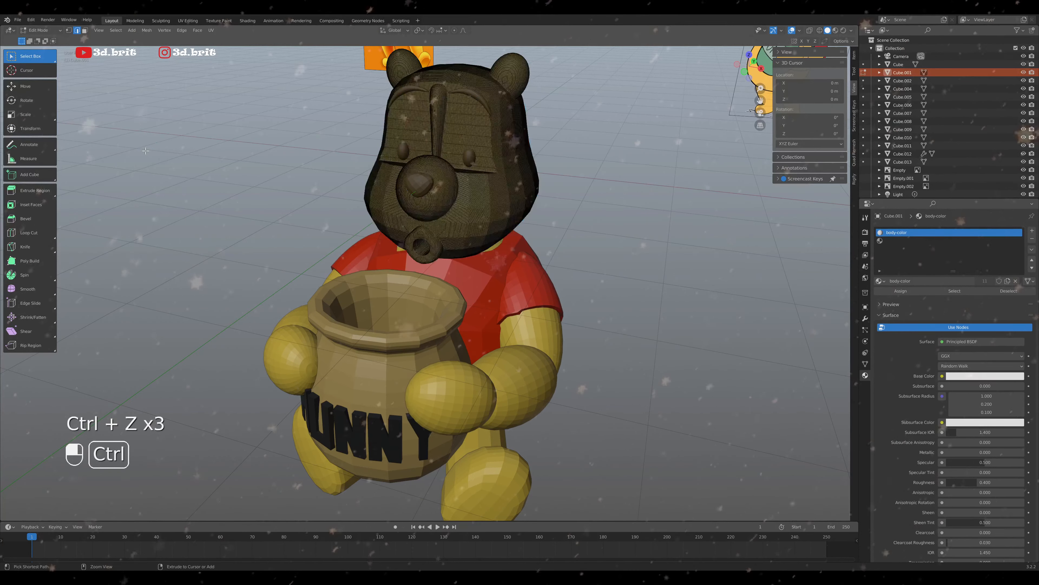
pyautogui.hotkey('ctrl', 'z')
pyautogui.hotkey('ctrl', 'z')
pyautogui.hotkey('ctrl', 'z')
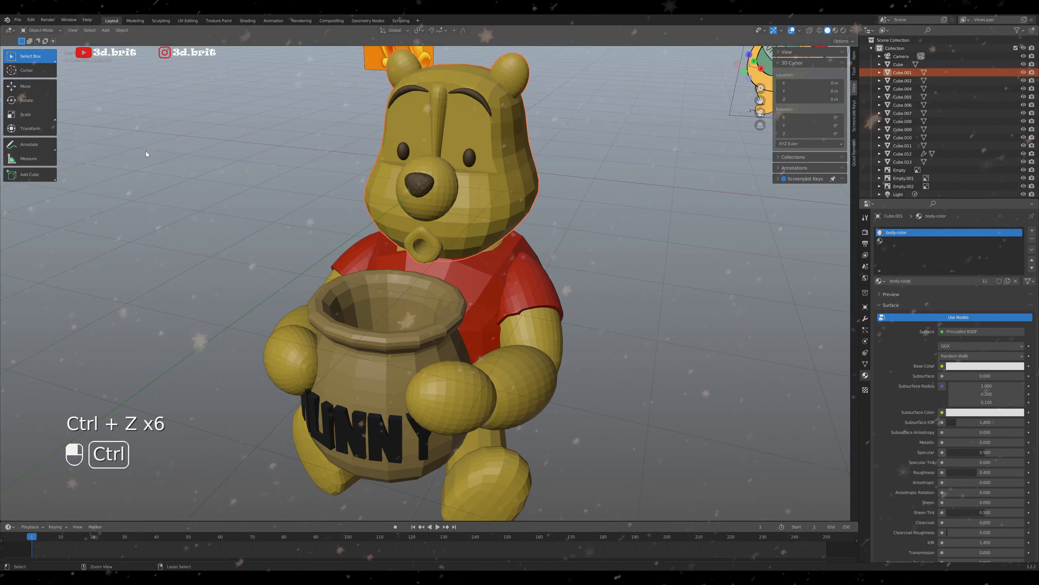
pyautogui.press('KP_1')
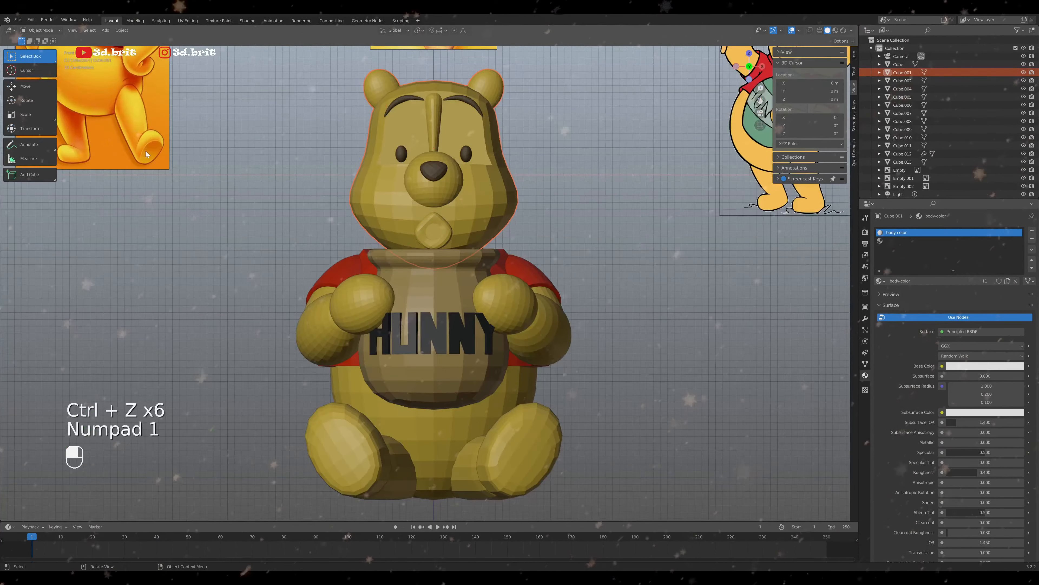
# Switch the head into Sculpt Mode and turn on mirror symmetry along X
pyautogui.click(41, 30)
pyautogui.click(48, 58)
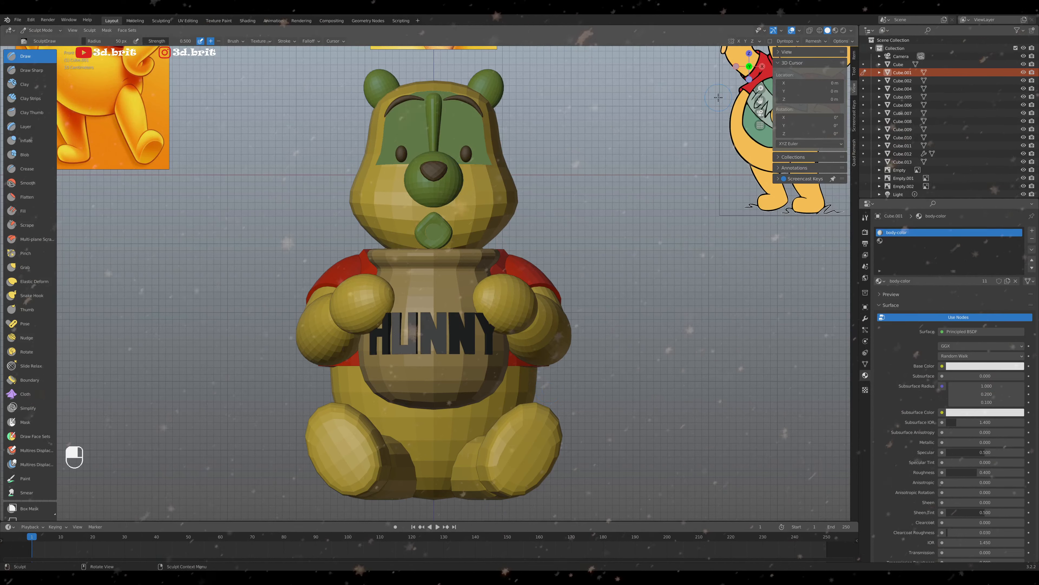
pyautogui.click(739, 41)
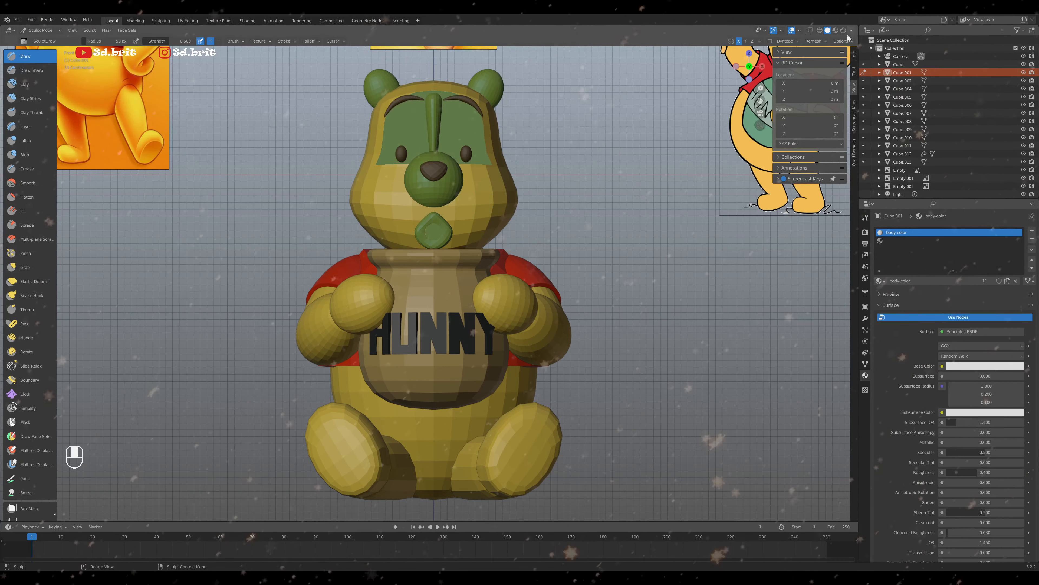
pyautogui.click(842, 41)
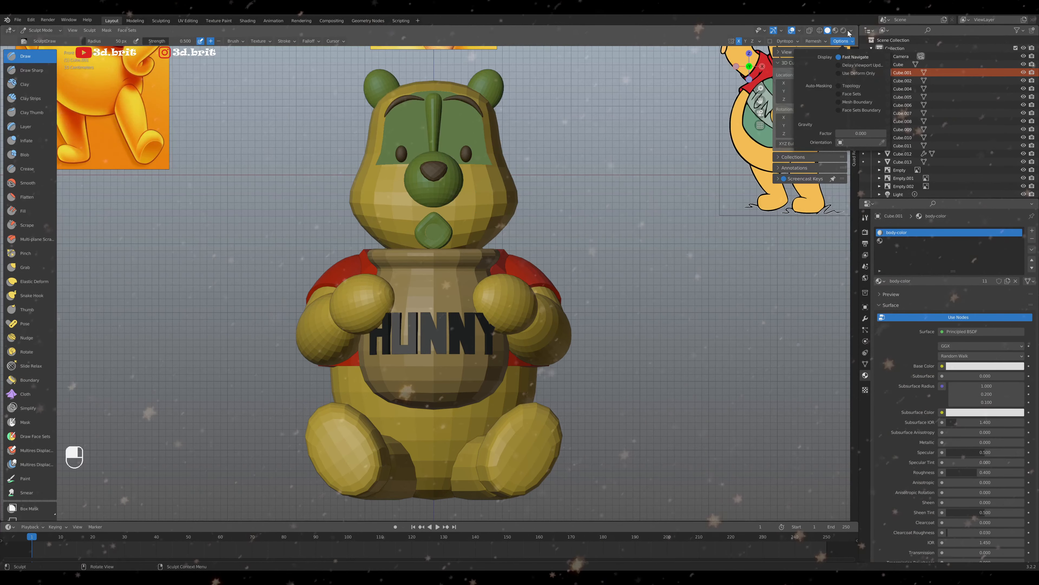
pyautogui.click(850, 31)
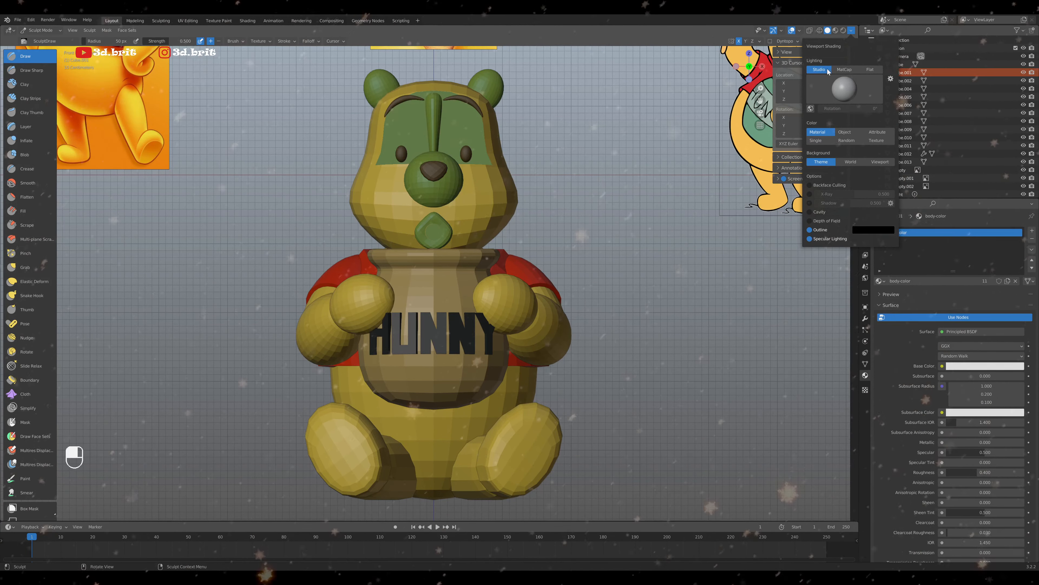
# Remesh the head with a voxel size of 0.01 m, without preserving face sets or color attributes
pyautogui.click(815, 41)
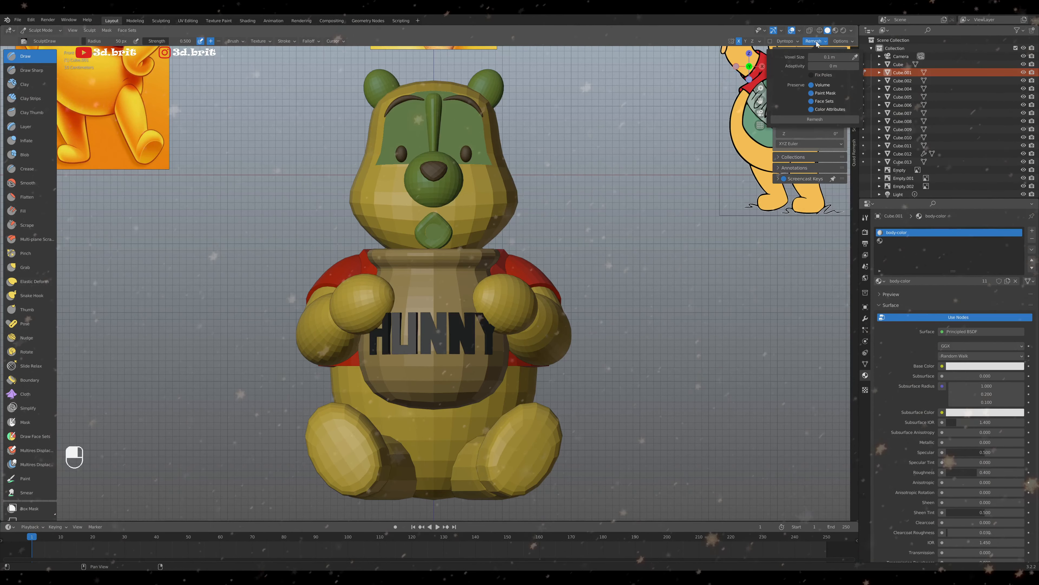
pyautogui.click(812, 103)
pyautogui.click(812, 109)
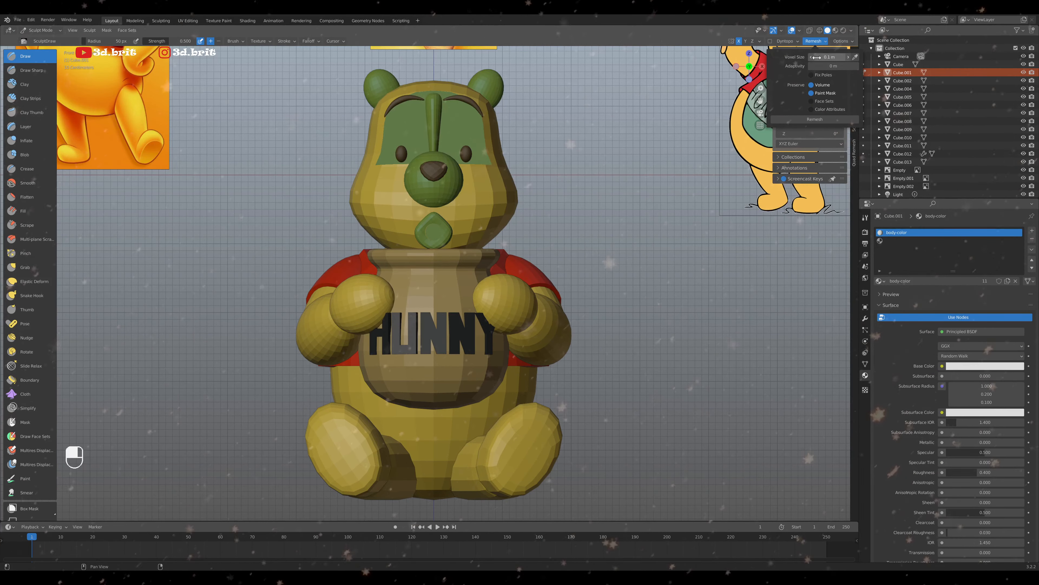
pyautogui.click(759, 41)
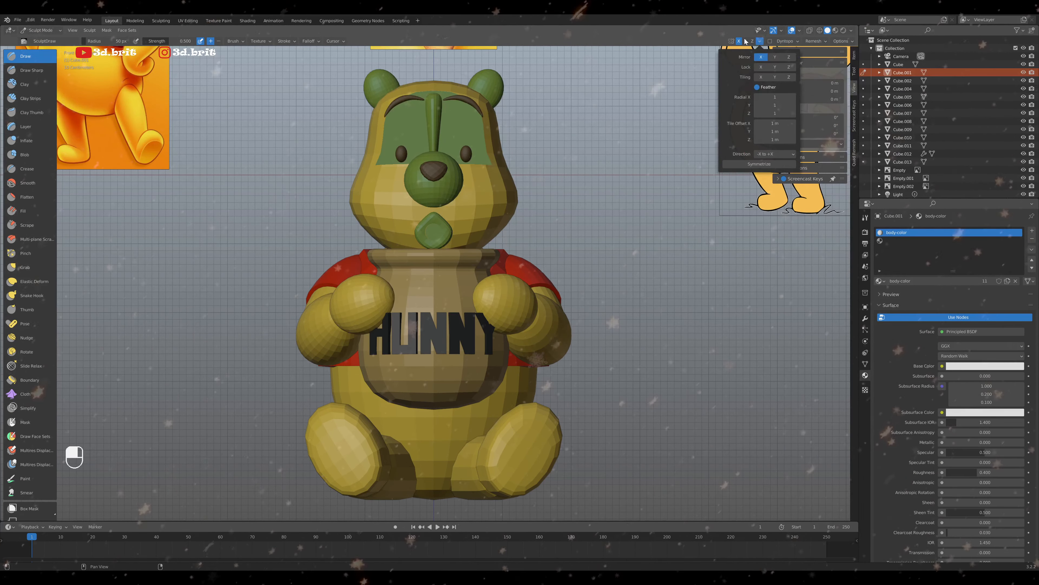
pyautogui.click(813, 41)
pyautogui.click(826, 57)
pyautogui.write('.0')
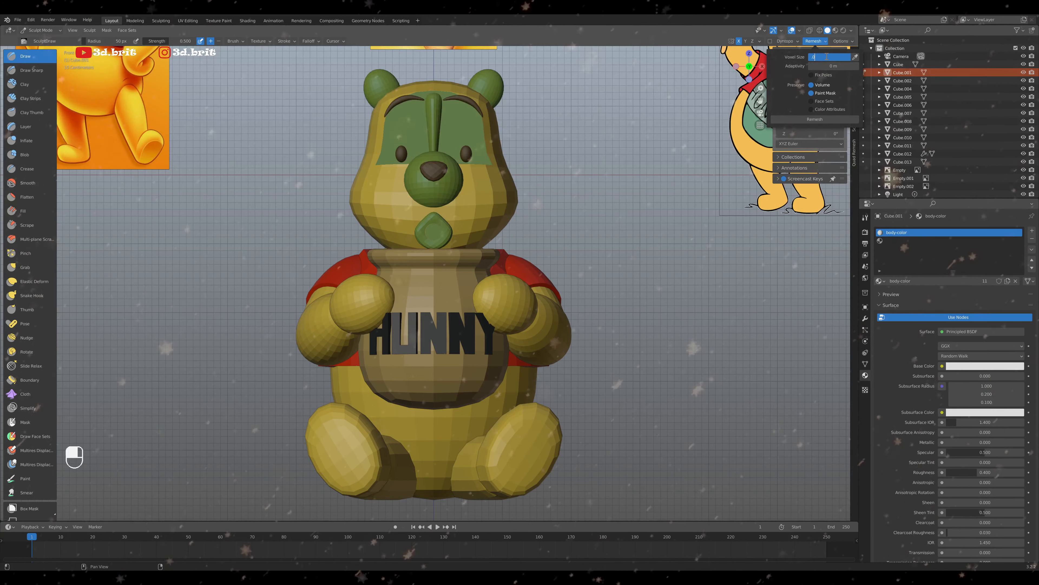
pyautogui.write('1')
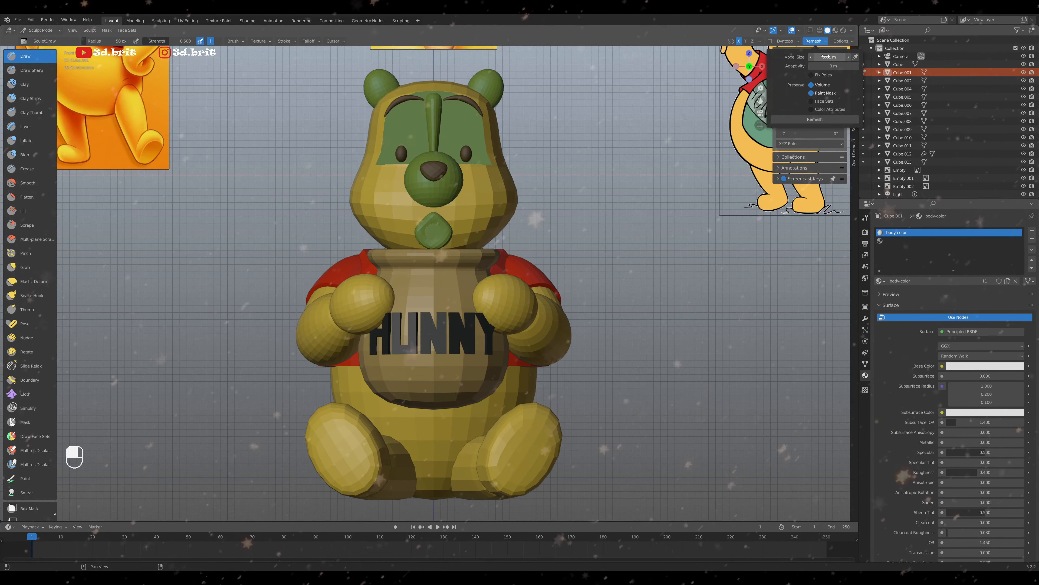
pyautogui.click(815, 119)
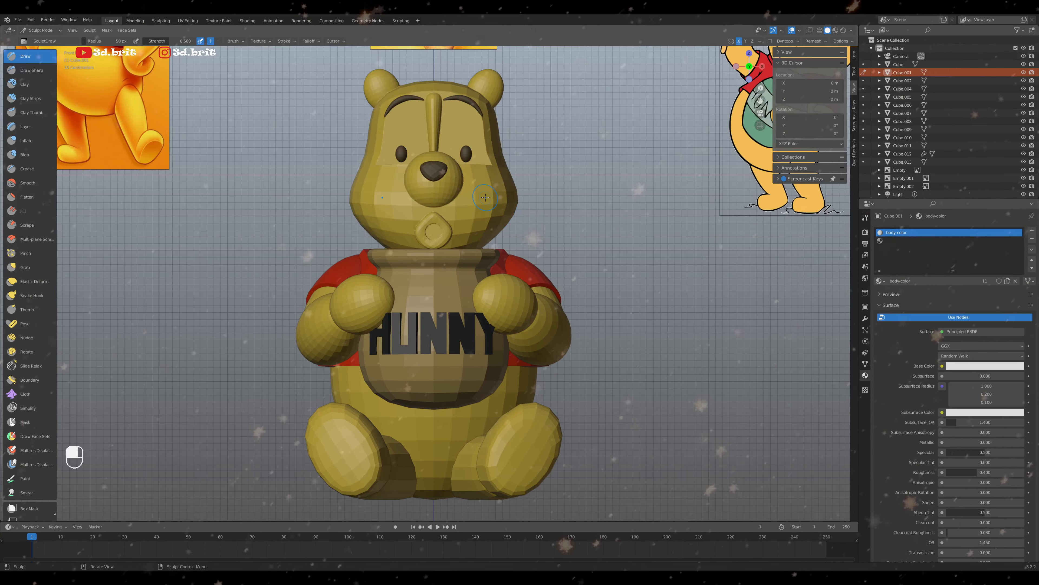
# Check the remeshed head from an angle, and isolate it in local view from the front
pyautogui.moveTo(485, 197); pyautogui.dragTo(477, 197, button='middle')
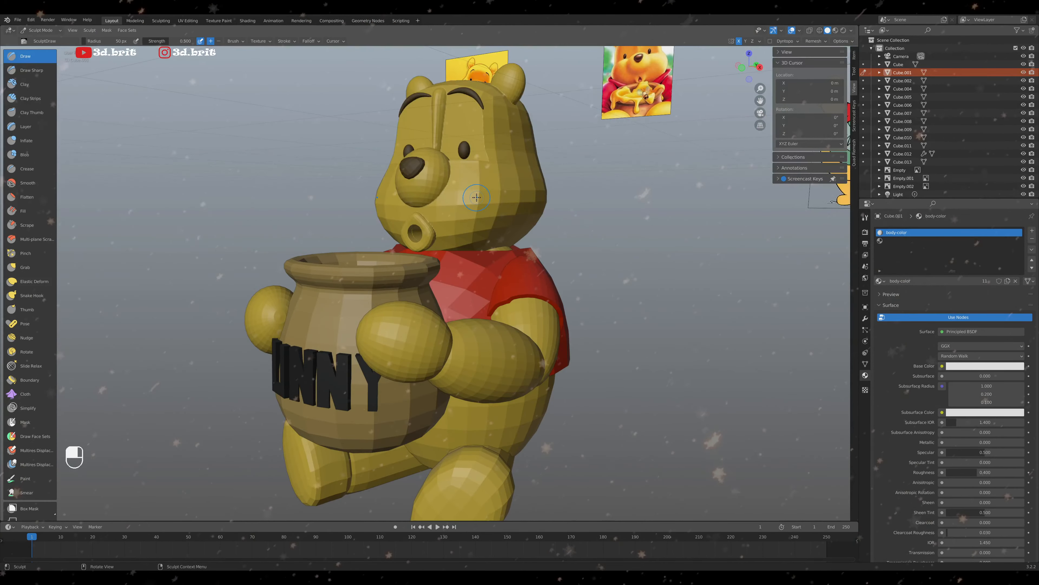
pyautogui.press('KP_1')
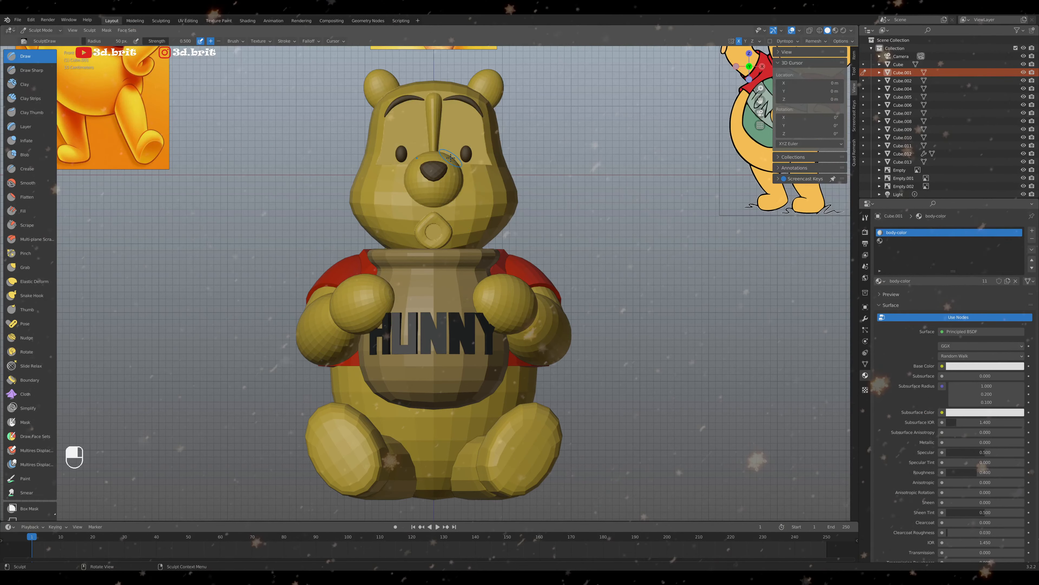
pyautogui.press('KP_Divide')
pyautogui.scroll(-3, 451, 158)
pyautogui.moveTo(464, 286); pyautogui.dragTo(464, 309, button='middle')
pyautogui.press('KP_1')
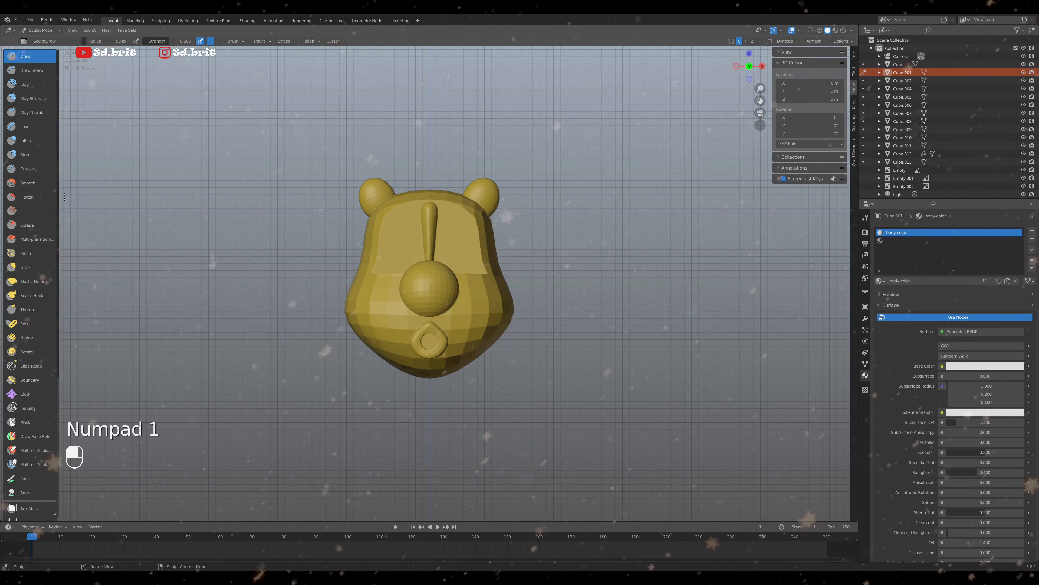
# Switch to the Scrape brush and set its strength to 0.1
pyautogui.click(36, 228)
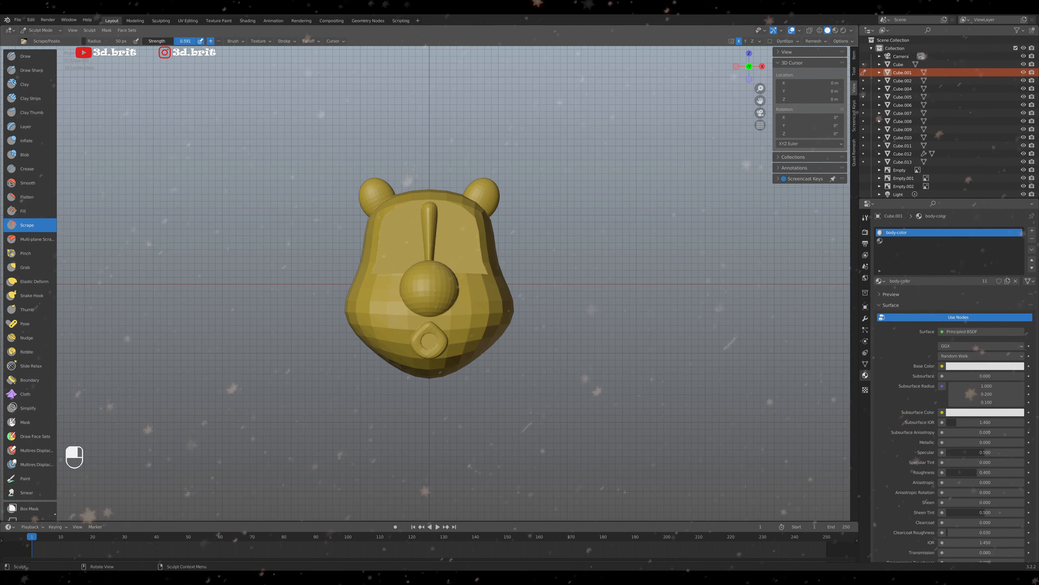
pyautogui.moveTo(182, 42); pyautogui.dragTo(171, 42)
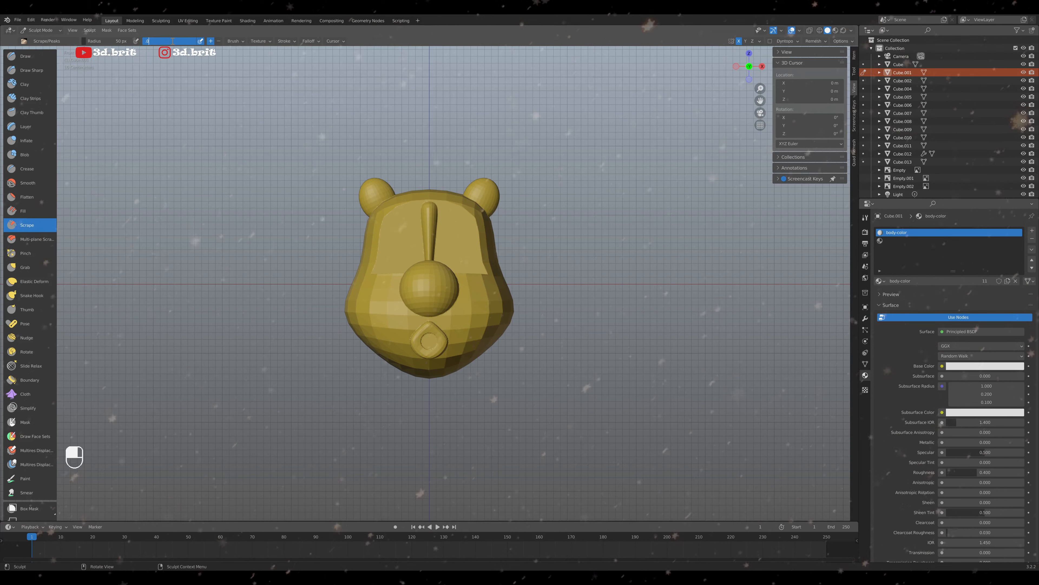
pyautogui.press('BackSpace')
pyautogui.press('Return')
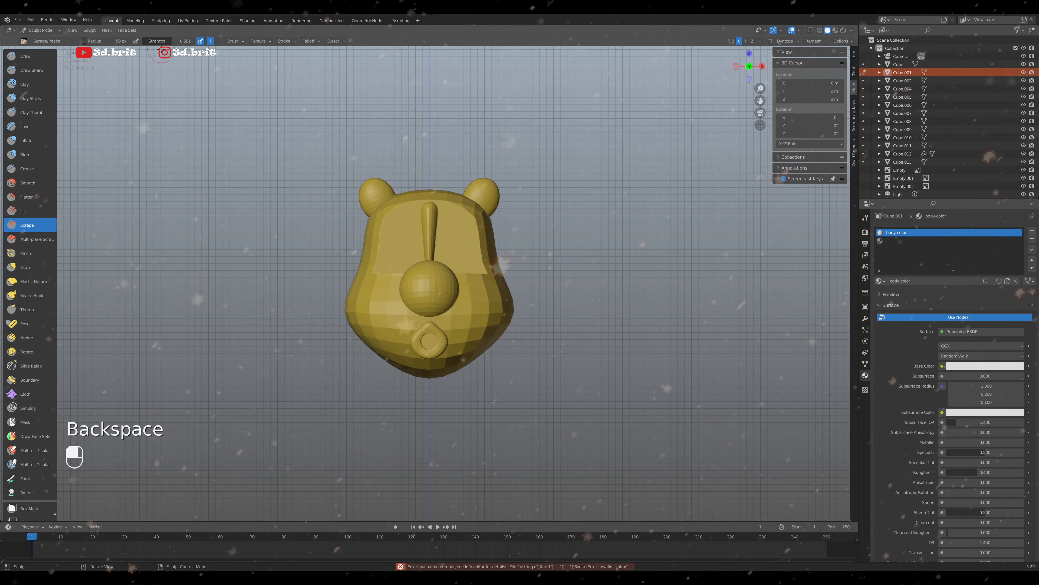
pyautogui.click(163, 41)
pyautogui.write('0.1')
pyautogui.press('Return')
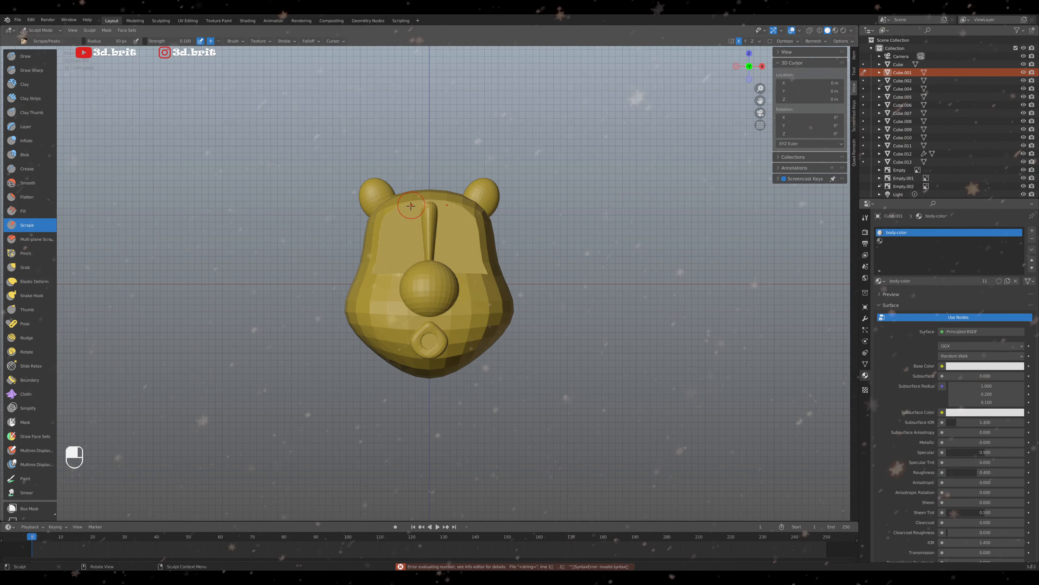
# Enlarge the Scrape brush to a radius of about 204 px and scrape the upper part of the face
pyautogui.scroll(2, 387, 236)
pyautogui.press('f')
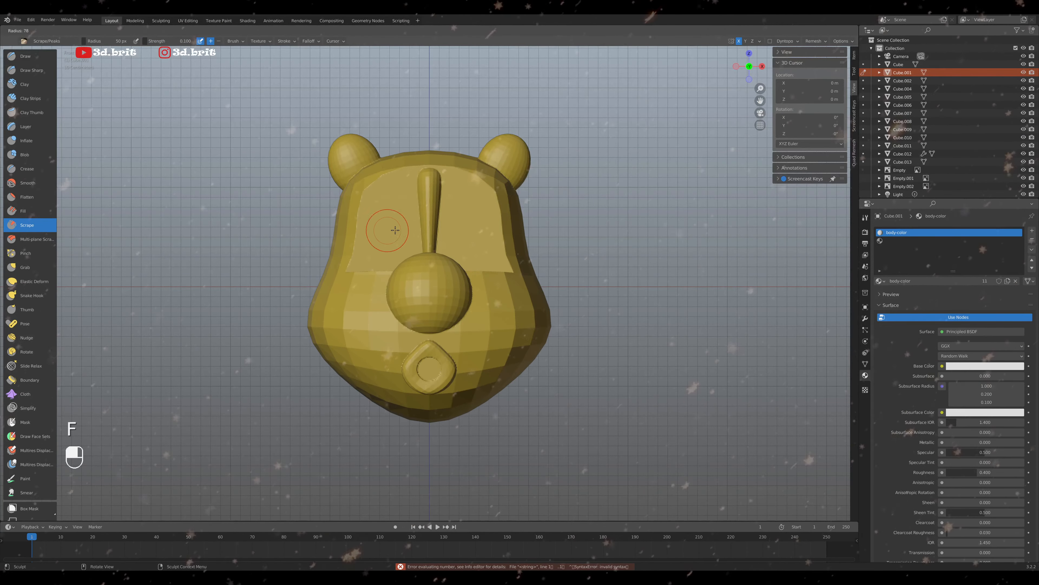
pyautogui.click(421, 231)
pyautogui.moveTo(421, 232)
pyautogui.mouseDown(button='middle')
pyautogui.moveTo(423, 320)
pyautogui.moveTo(403, 270)
pyautogui.mouseUp(button='middle')
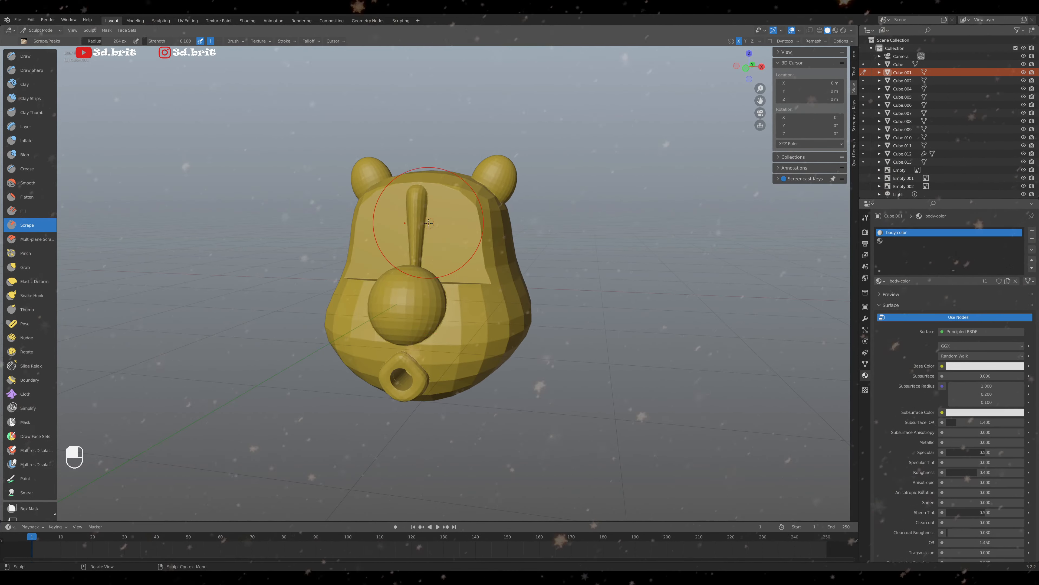
pyautogui.press('KP_1')
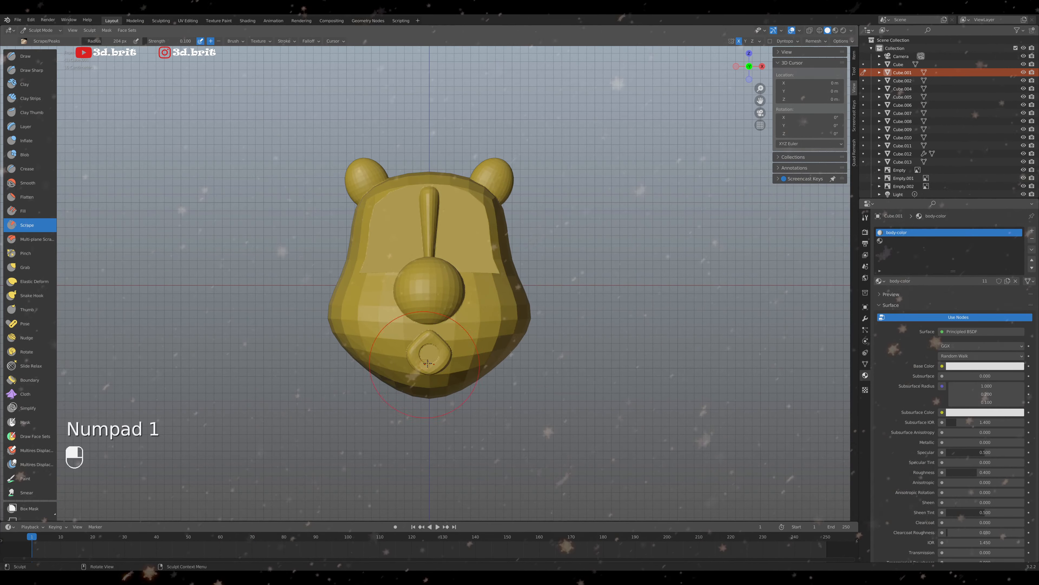
pyautogui.keyDown('shift'); pyautogui.moveTo(438, 356); pyautogui.dragTo(467, 237, button='middle'); pyautogui.keyUp('shift')
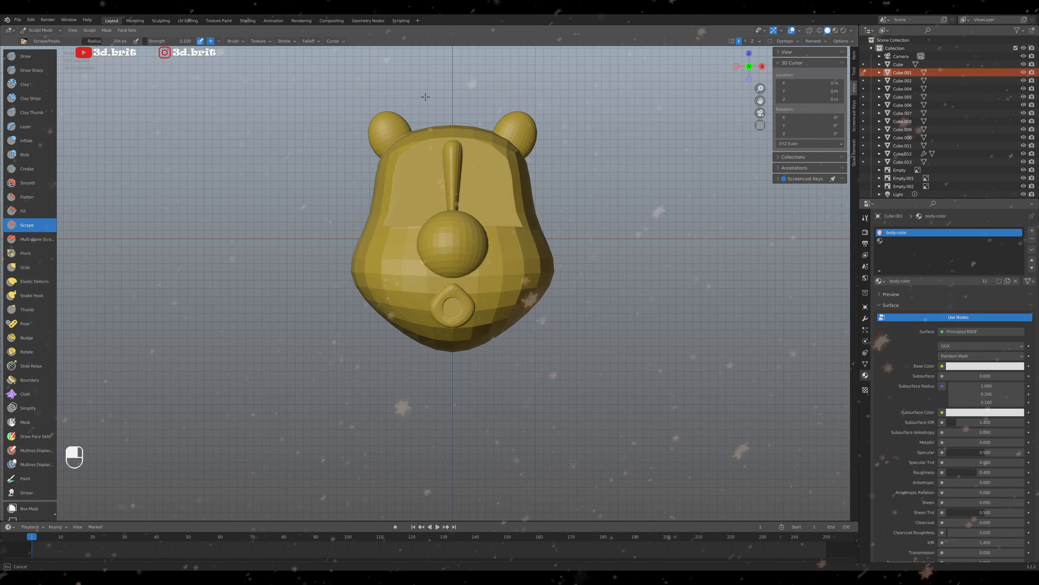
pyautogui.moveTo(500, 145); pyautogui.dragTo(510, 144)
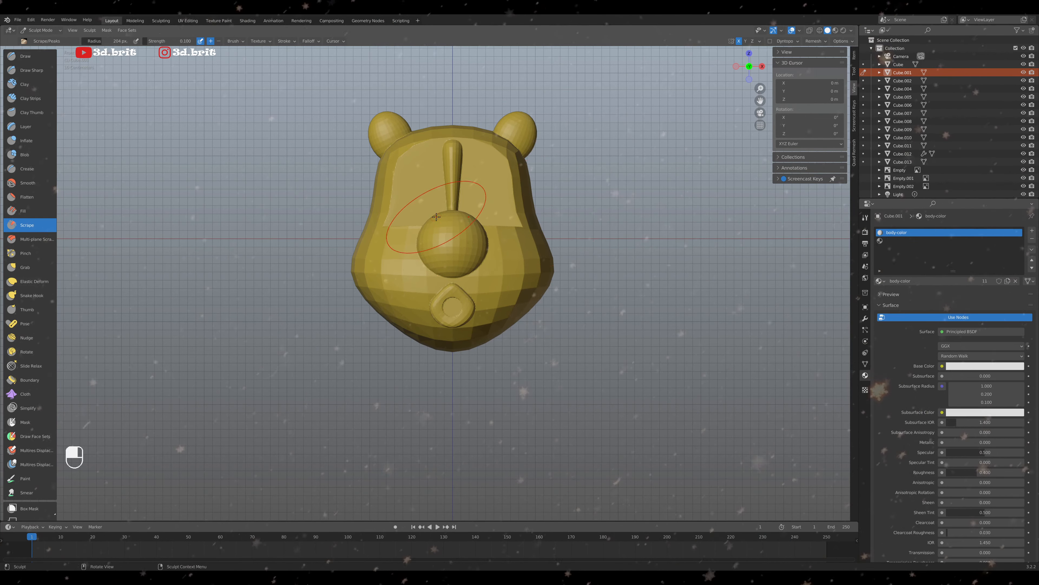
# Enlarge the Scrape brush to about 256 px and scrape the front and side of the head
pyautogui.press('f')
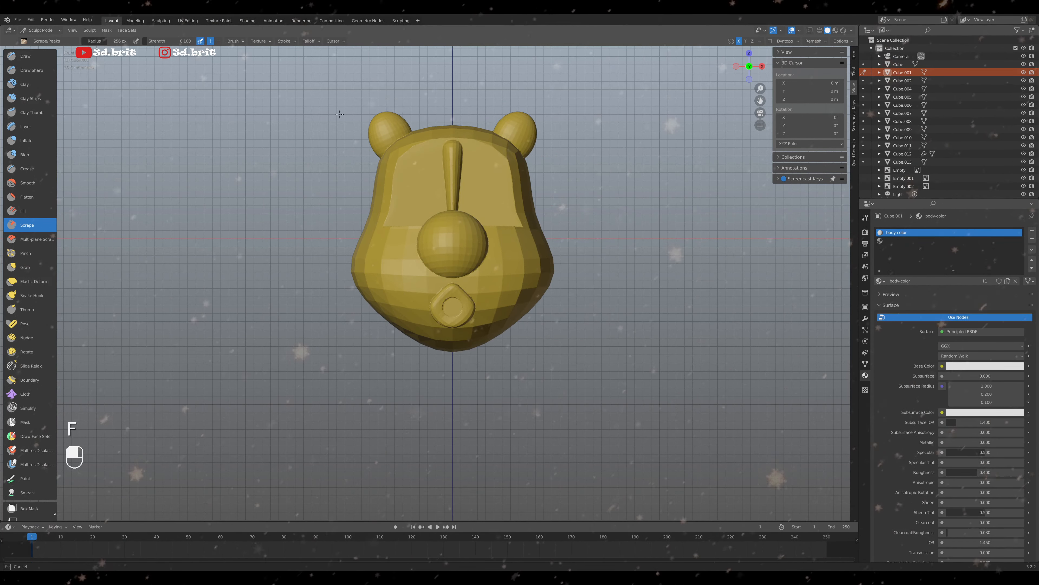
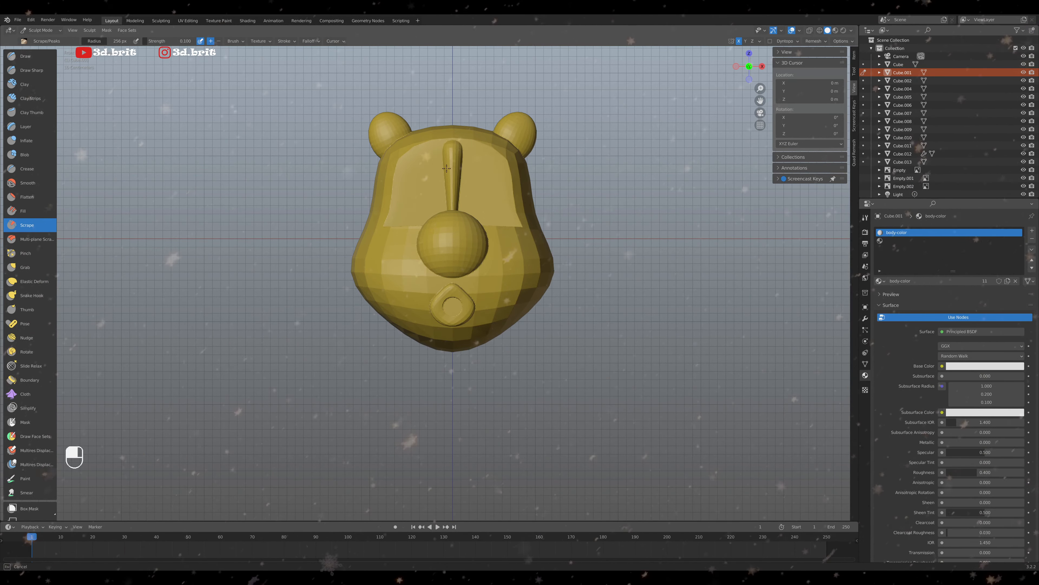
pyautogui.click(526, 239)
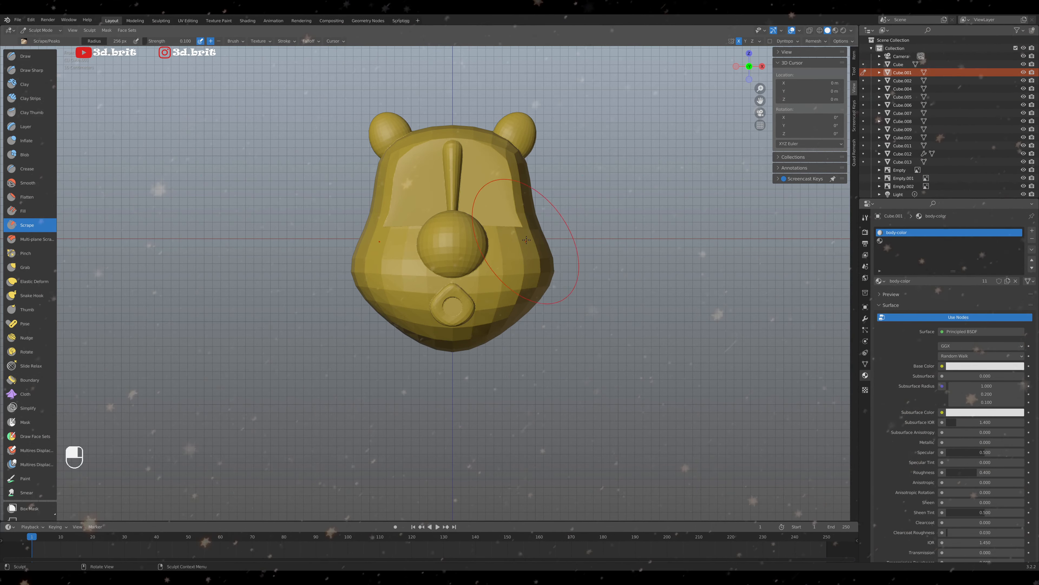
pyautogui.press('KP_3')
pyautogui.moveTo(456, 182); pyautogui.dragTo(428, 131)
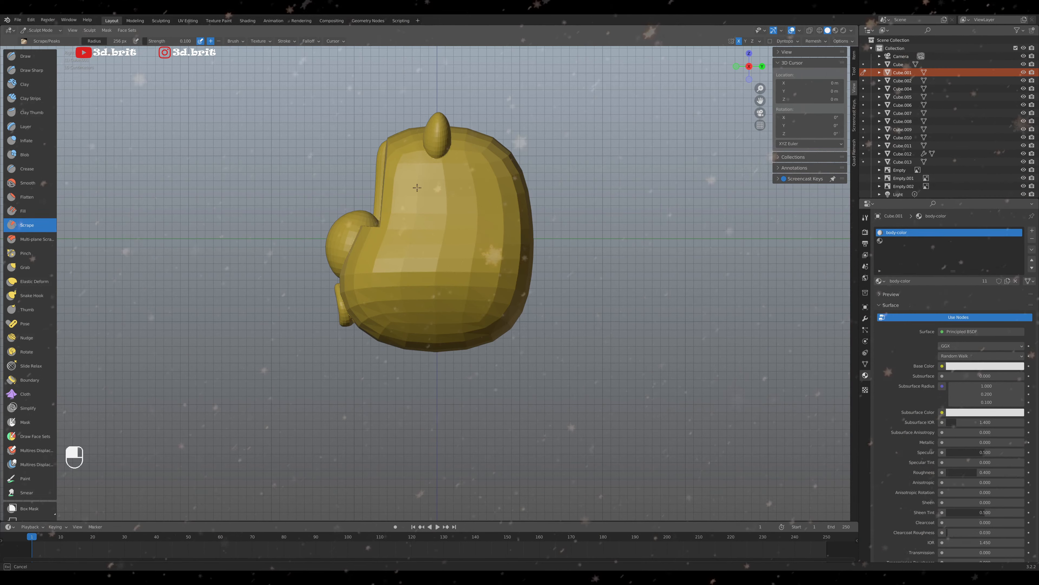
# Scrape the back, underside and crown of the head to soften the facets, and return to the front view
pyautogui.press('KP_1')
pyautogui.press('KP_9')
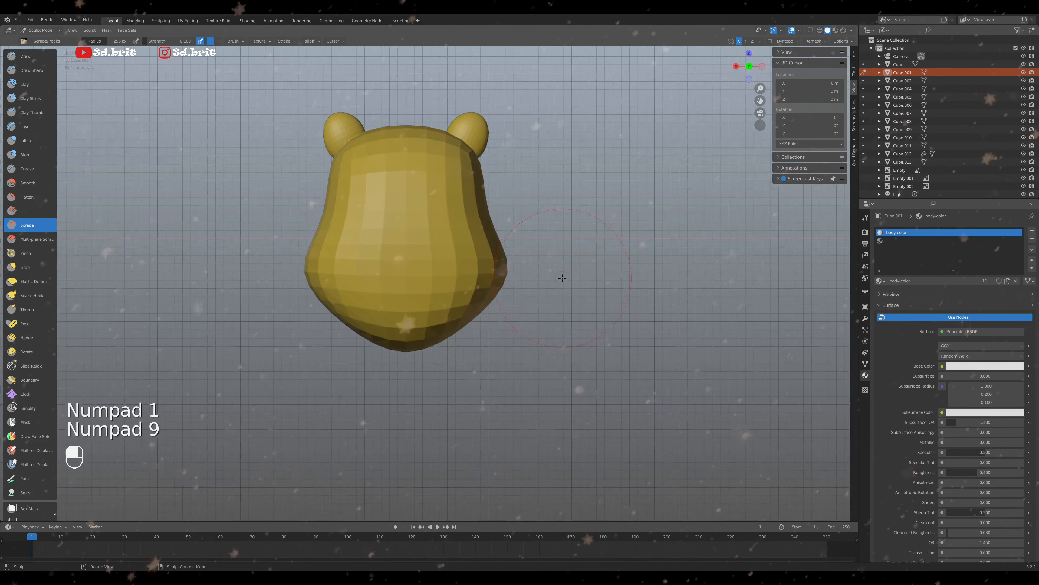
pyautogui.moveTo(300, 196)
pyautogui.mouseDown()
pyautogui.moveTo(348, 143)
pyautogui.moveTo(317, 250)
pyautogui.moveTo(326, 301)
pyautogui.moveTo(406, 290)
pyautogui.mouseUp()
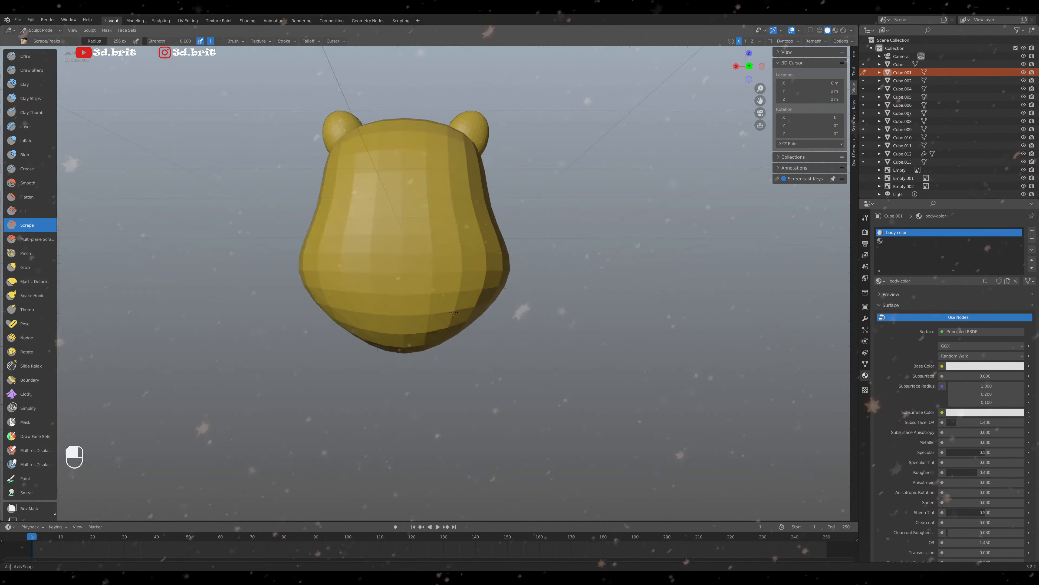
pyautogui.moveTo(404, 325); pyautogui.dragTo(427, 281, button='middle')
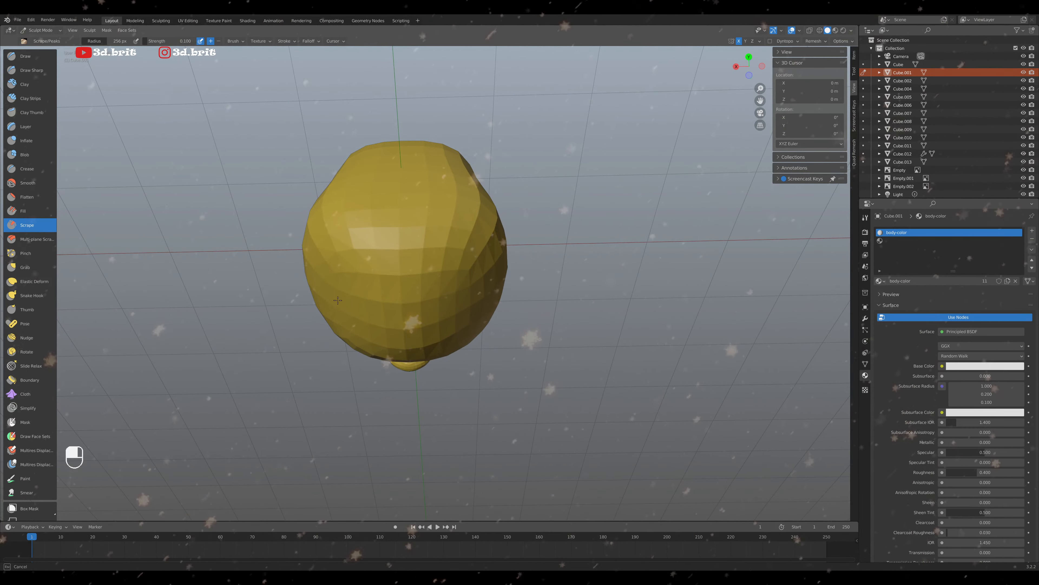
pyautogui.moveTo(414, 324); pyautogui.dragTo(415, 301, button='middle')
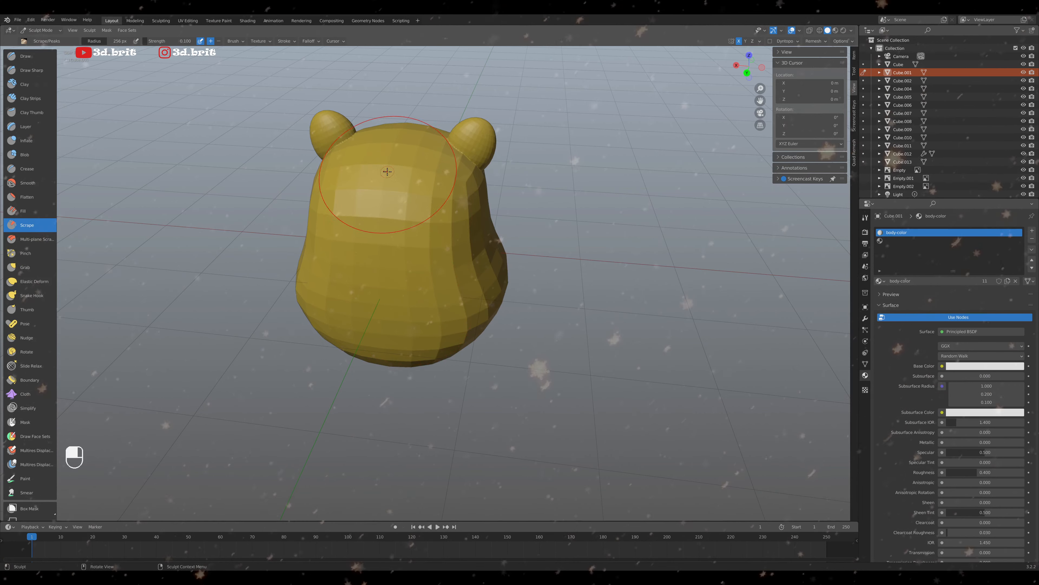
pyautogui.press('KP_1')
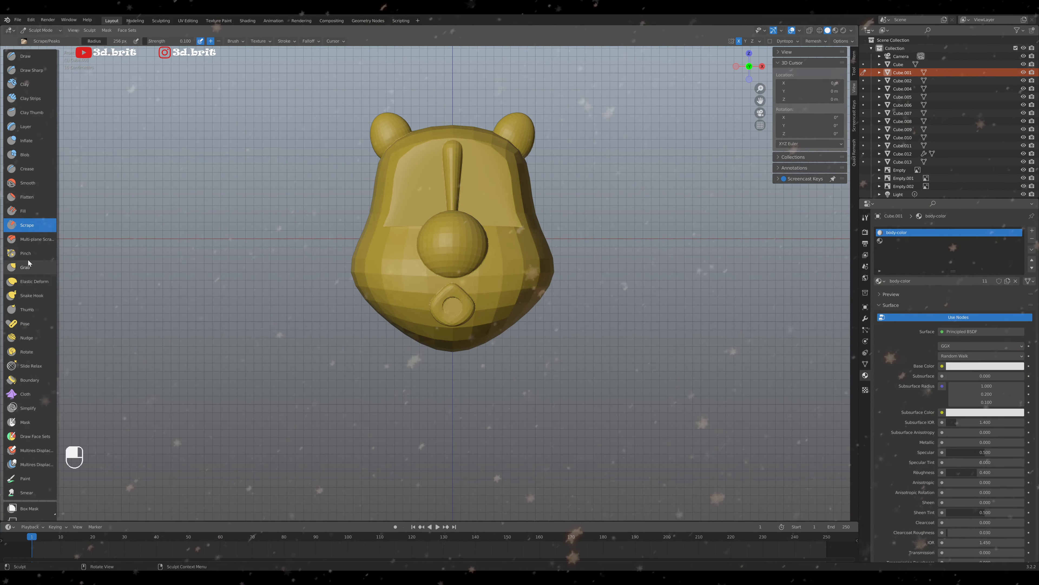
# Switch to the Smooth brush and set its strength to 0.2
pyautogui.click(19, 184)
pyautogui.click(183, 40)
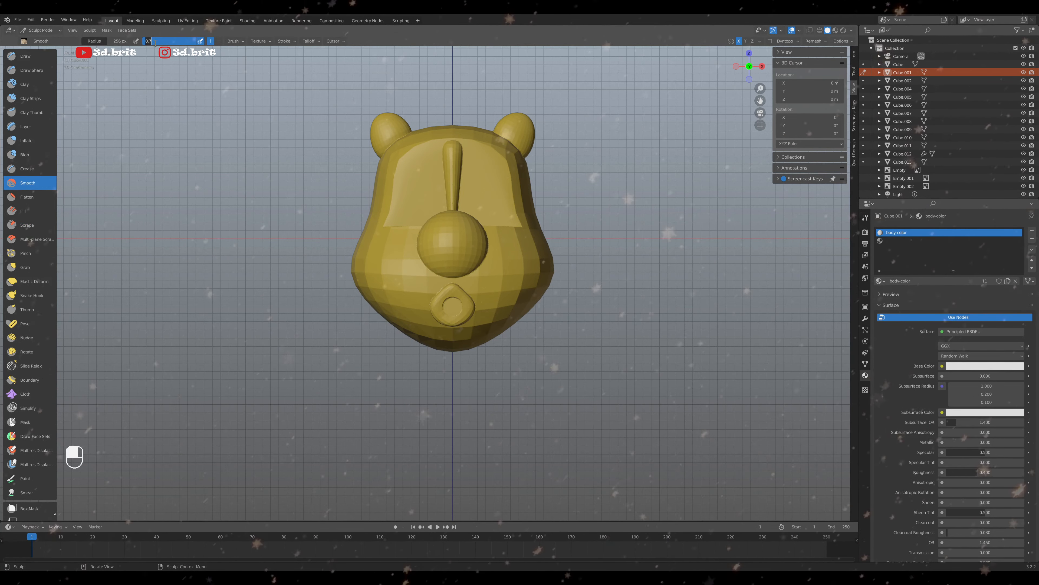
pyautogui.press('BackSpace')
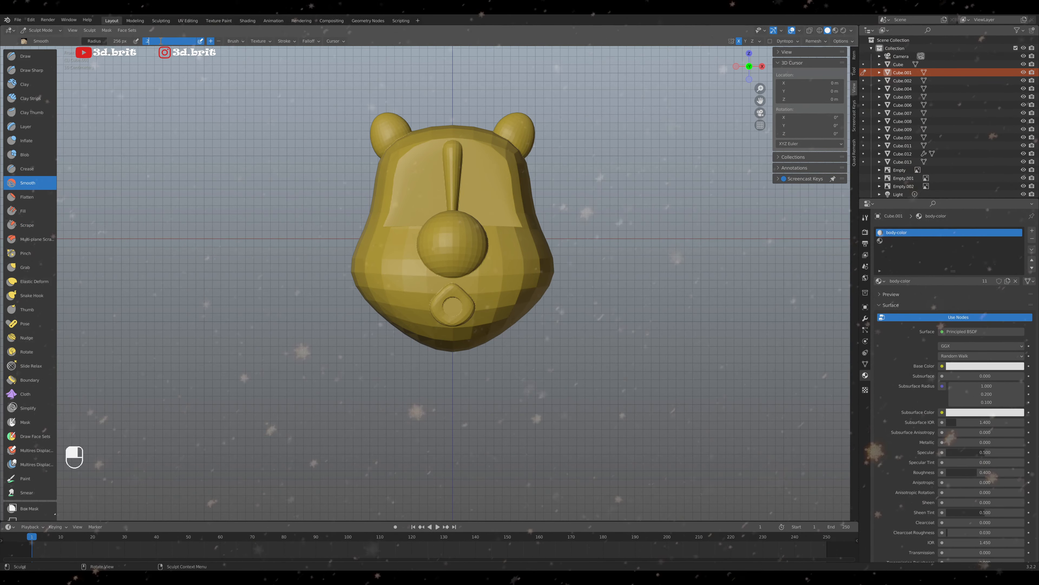
# Smooth the nose, the mouth area and the cheeks on the front of the head
pyautogui.scroll(1, 464, 180)
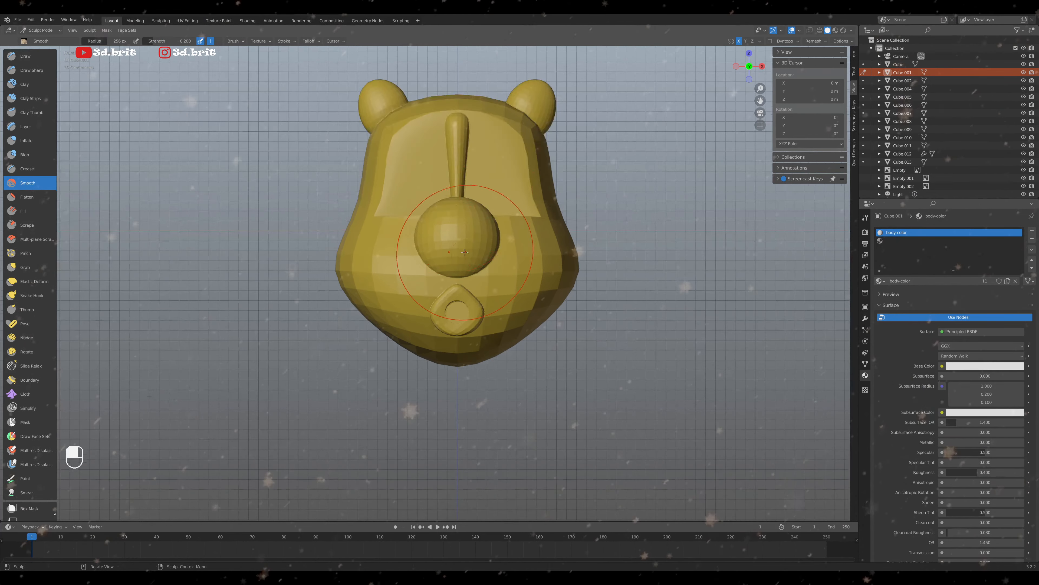
pyautogui.moveTo(492, 270)
pyautogui.mouseDown()
pyautogui.moveTo(508, 278)
pyautogui.moveTo(518, 266)
pyautogui.moveTo(515, 285)
pyautogui.moveTo(484, 277)
pyautogui.mouseUp()
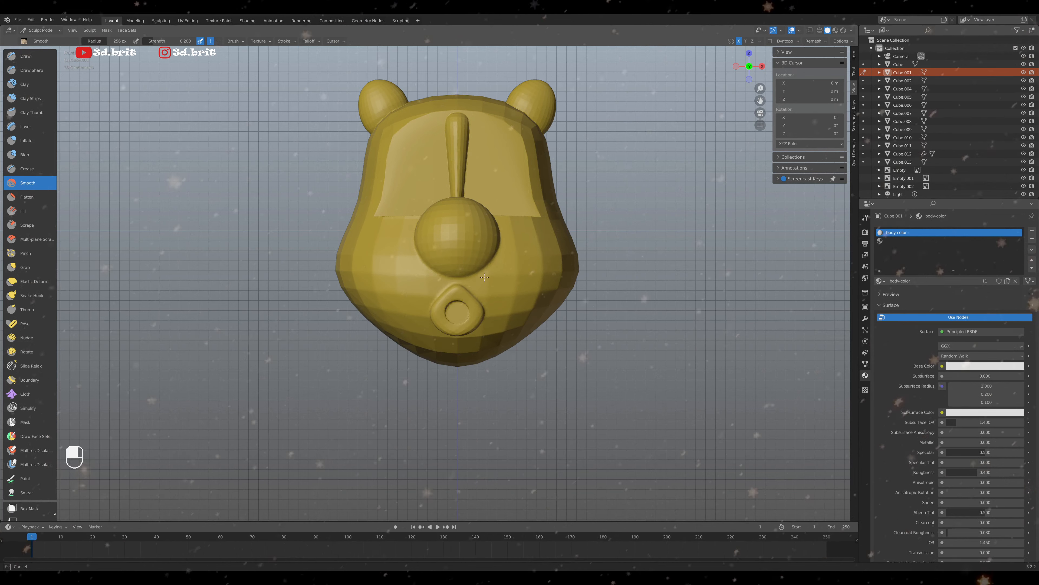
pyautogui.moveTo(447, 221); pyautogui.dragTo(392, 265)
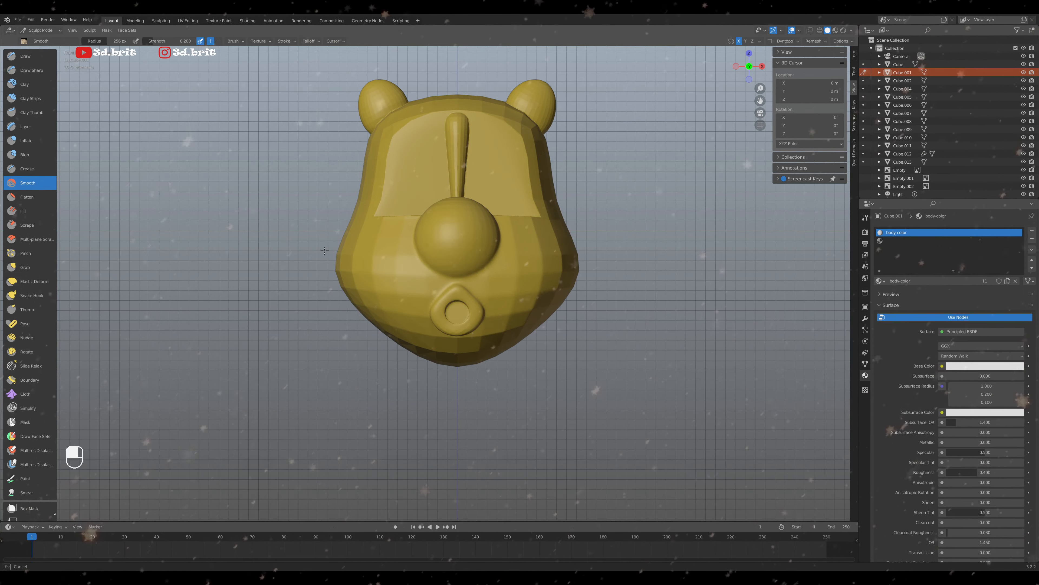
# Smooth the chin around the mouth ring and the underside of the head, and return to the front view
pyautogui.moveTo(490, 316)
pyautogui.mouseDown(button='middle')
pyautogui.moveTo(466, 292)
pyautogui.moveTo(463, 267)
pyautogui.moveTo(526, 254)
pyautogui.mouseUp(button='middle')
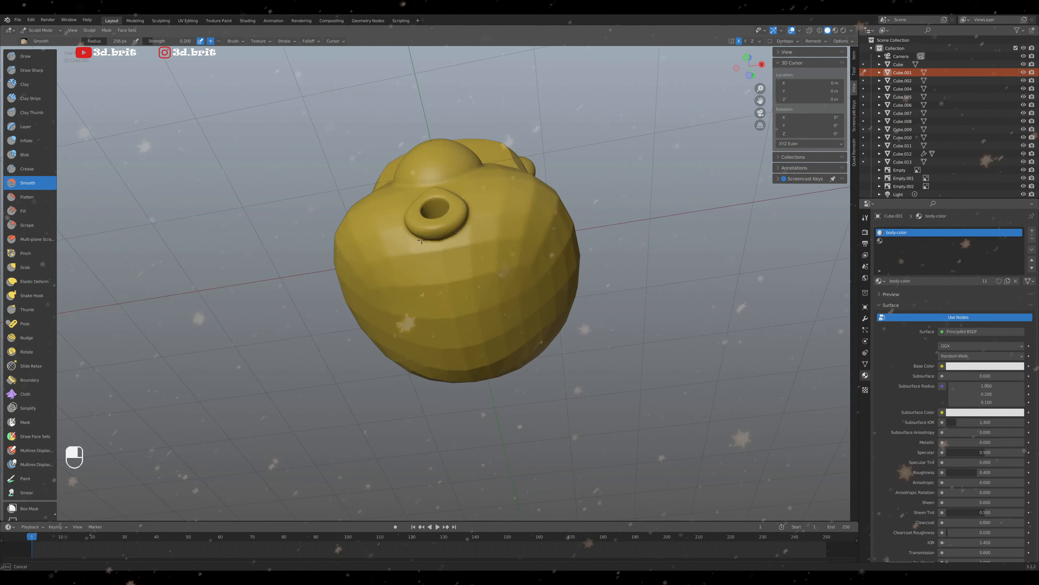
pyautogui.moveTo(421, 240); pyautogui.dragTo(435, 177, button='middle')
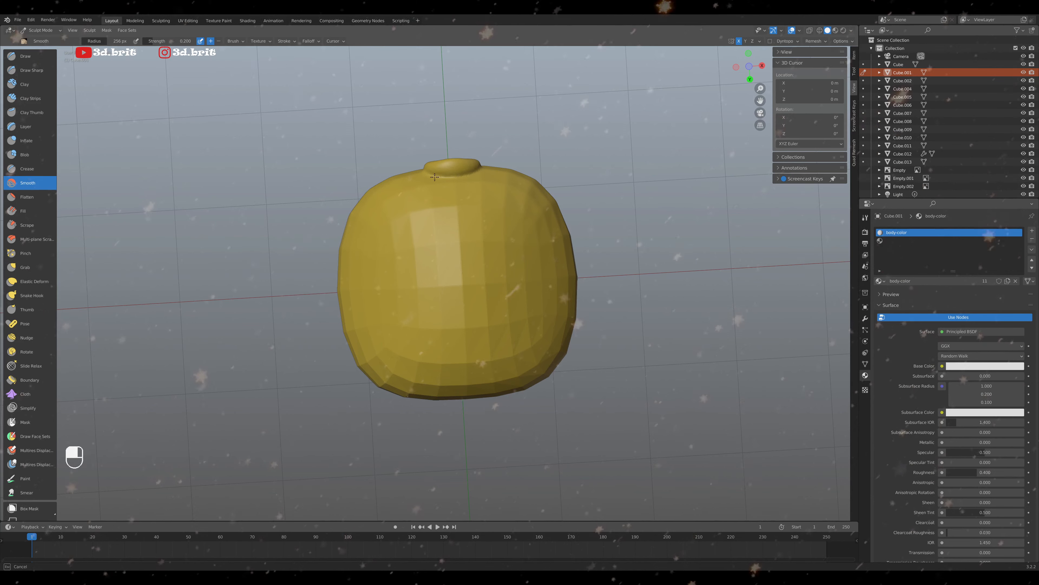
pyautogui.moveTo(506, 287); pyautogui.dragTo(507, 287, button='middle')
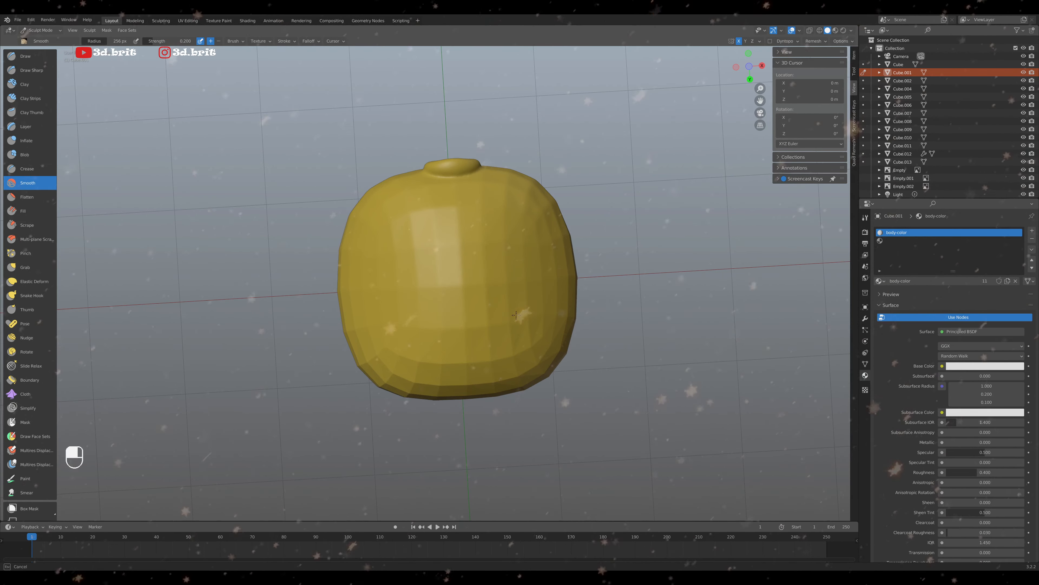
pyautogui.moveTo(536, 303); pyautogui.dragTo(445, 343)
pyautogui.moveTo(446, 344); pyautogui.dragTo(441, 278, button='middle')
pyautogui.press('KP_1')
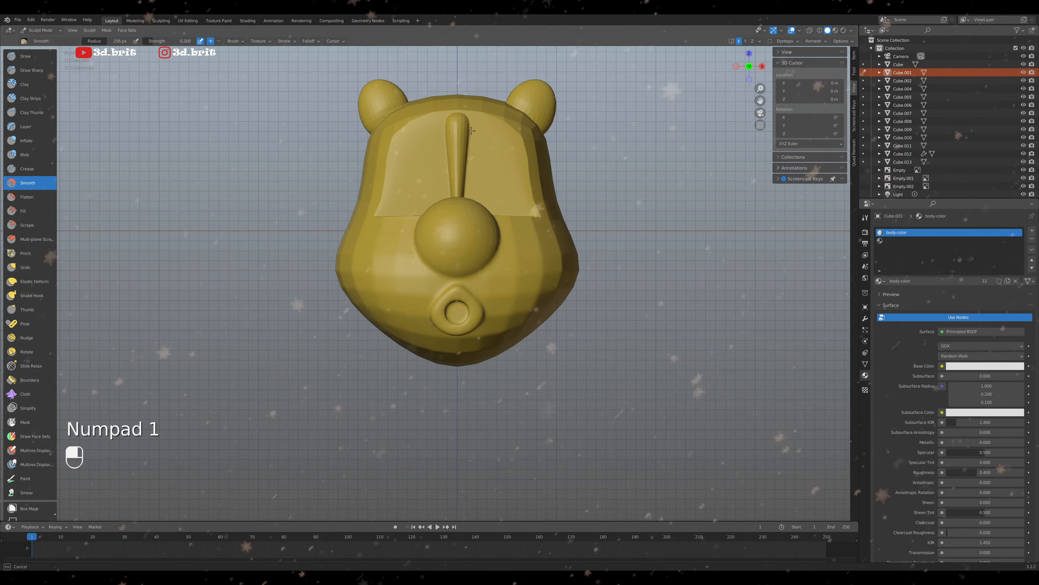
# Smooth the forehead ridge, the top of the head and the ears, and return to the front view
pyautogui.moveTo(462, 208); pyautogui.dragTo(416, 161, button='middle')
pyautogui.moveTo(424, 254)
pyautogui.mouseDown(button='middle')
pyautogui.moveTo(422, 166)
pyautogui.moveTo(492, 112)
pyautogui.mouseUp(button='middle')
pyautogui.moveTo(456, 118); pyautogui.dragTo(370, 111)
pyautogui.moveTo(398, 93)
pyautogui.mouseDown(button='middle')
pyautogui.moveTo(487, 314)
pyautogui.moveTo(450, 150)
pyautogui.moveTo(390, 144)
pyautogui.moveTo(413, 169)
pyautogui.moveTo(455, 104)
pyautogui.mouseUp(button='middle')
pyautogui.moveTo(395, 131); pyautogui.dragTo(402, 142)
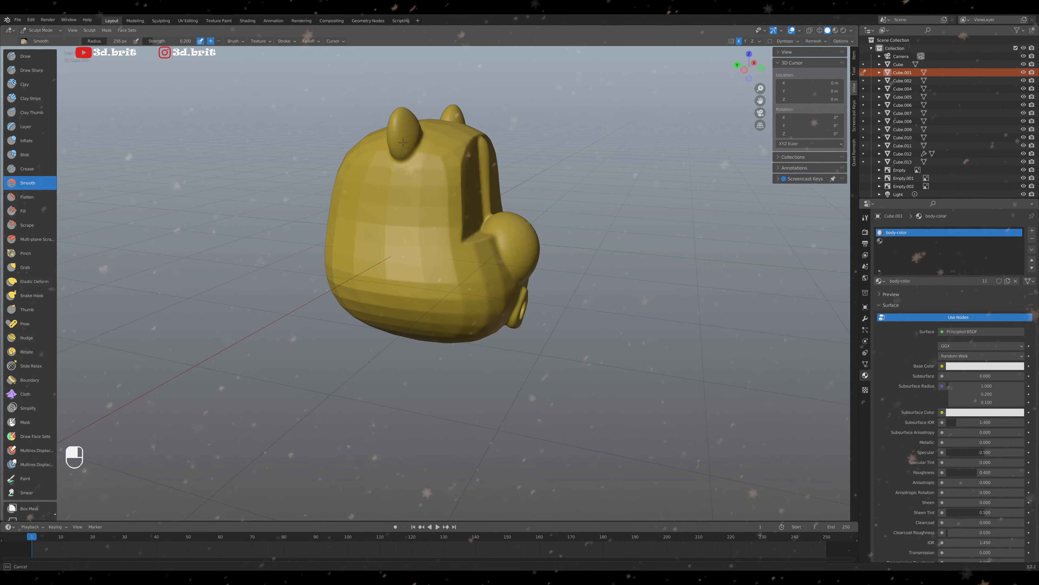
pyautogui.press('KP_1')
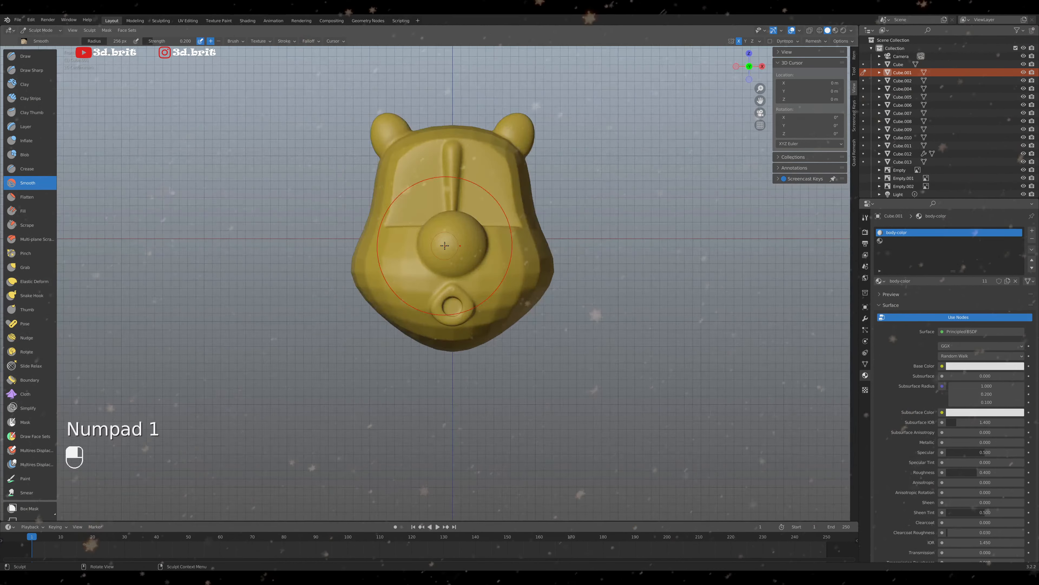
# Raise the strength of the Smooth brush to 0.3
pyautogui.scroll(2, 443, 304)
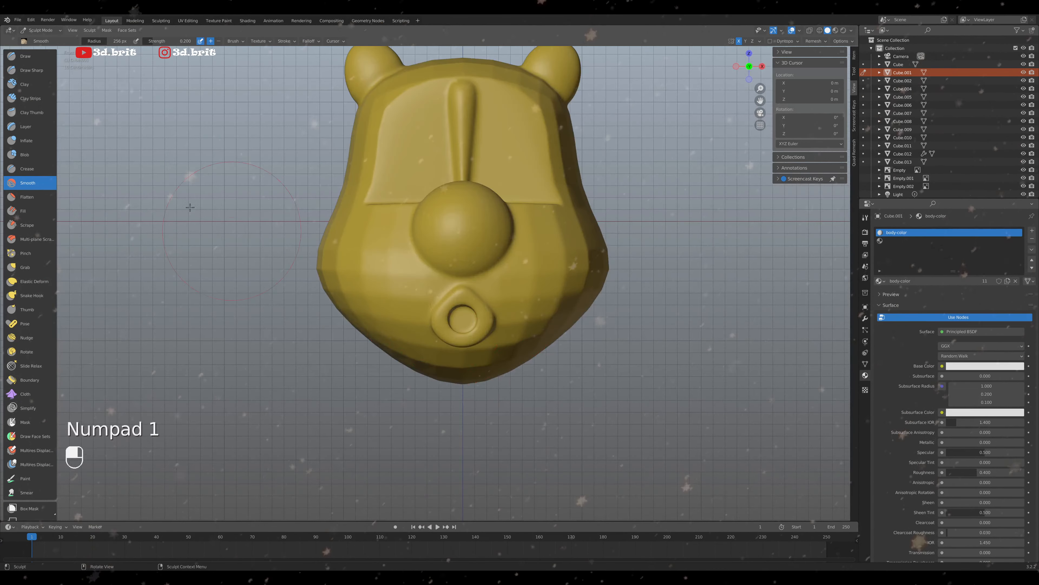
pyautogui.click(157, 39)
pyautogui.write('.3')
pyautogui.press('Return')
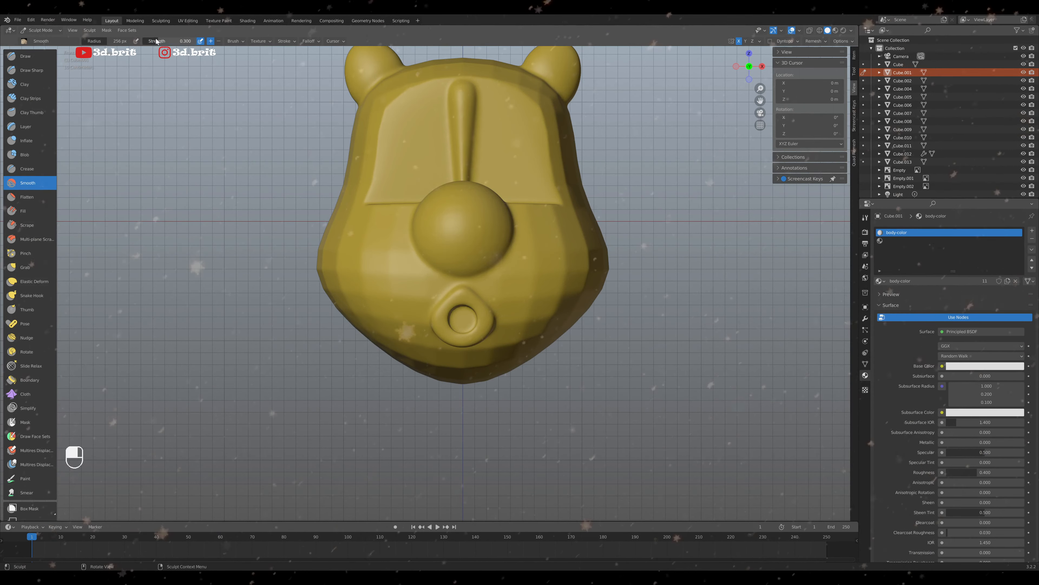
# Smooth the muzzle, the forehead recess and the underside of the head with the stronger Smooth brush
pyautogui.moveTo(535, 260)
pyautogui.mouseDown()
pyautogui.moveTo(406, 323)
pyautogui.moveTo(430, 305)
pyautogui.mouseUp()
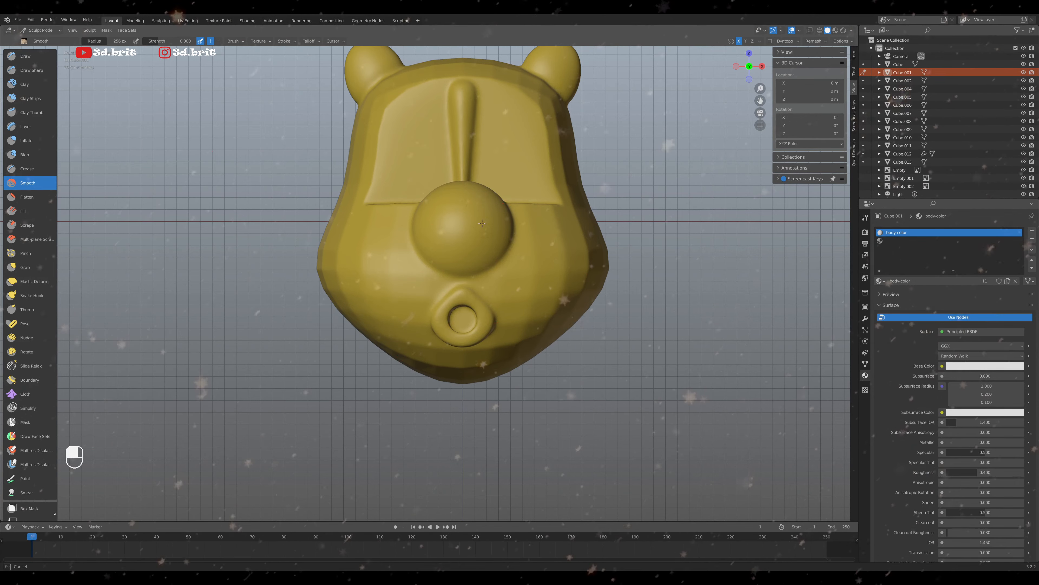
pyautogui.moveTo(468, 201); pyautogui.dragTo(465, 254, button='middle')
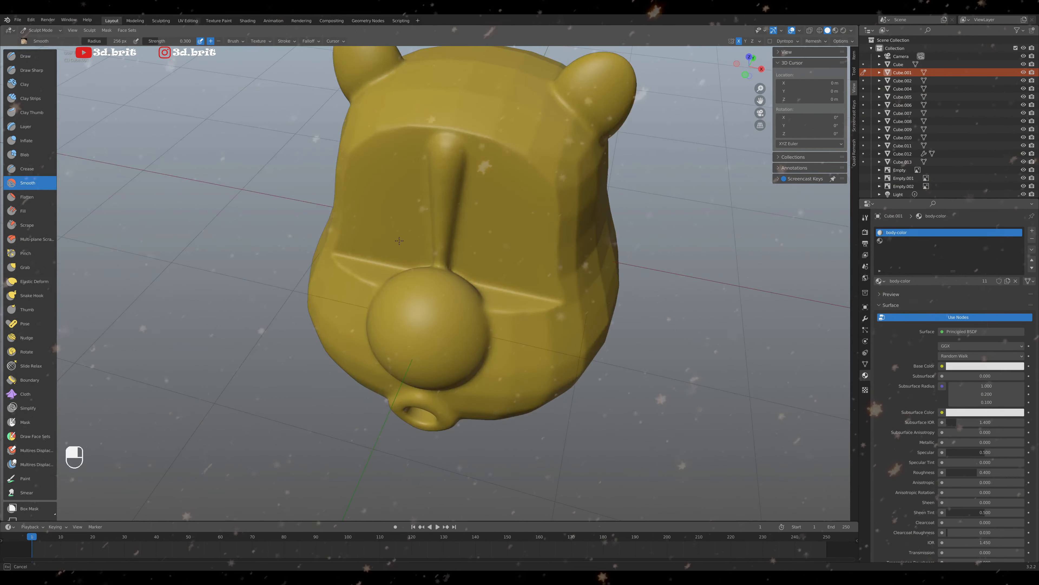
pyautogui.moveTo(462, 149); pyautogui.dragTo(498, 228, button='middle')
pyautogui.press('KP_1')
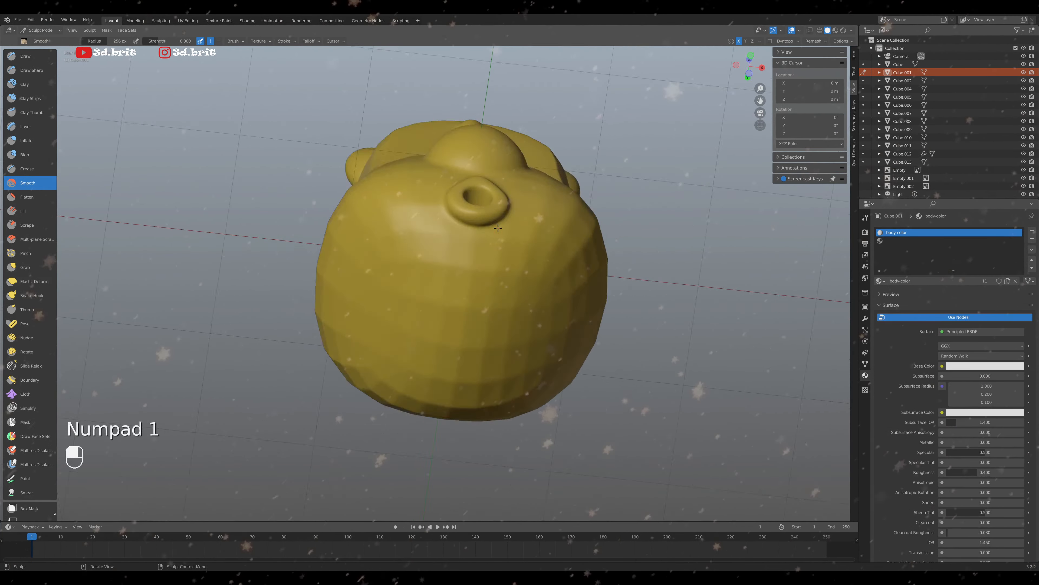
pyautogui.press('KP_7')
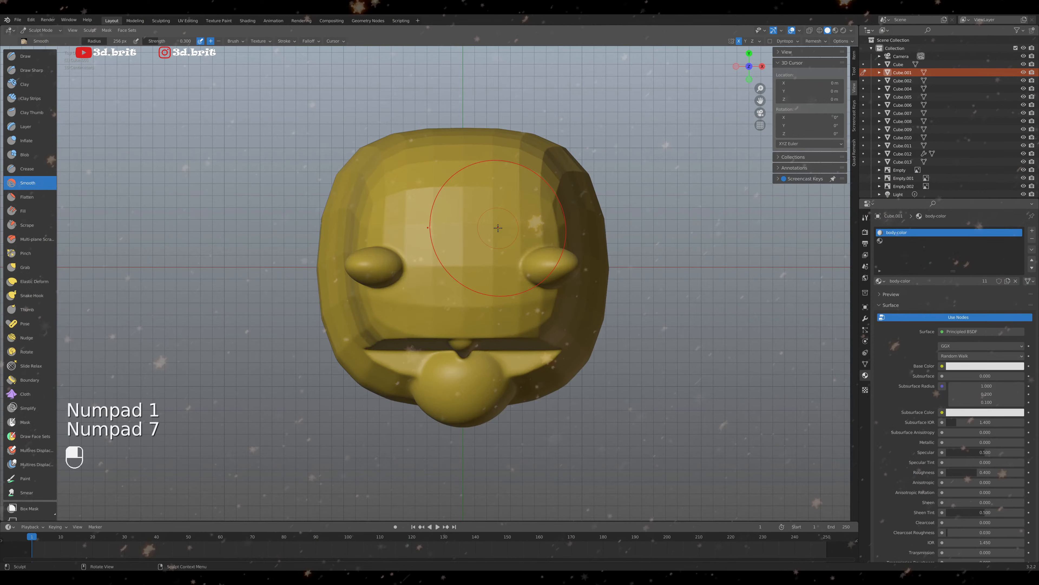
pyautogui.press('KP_9')
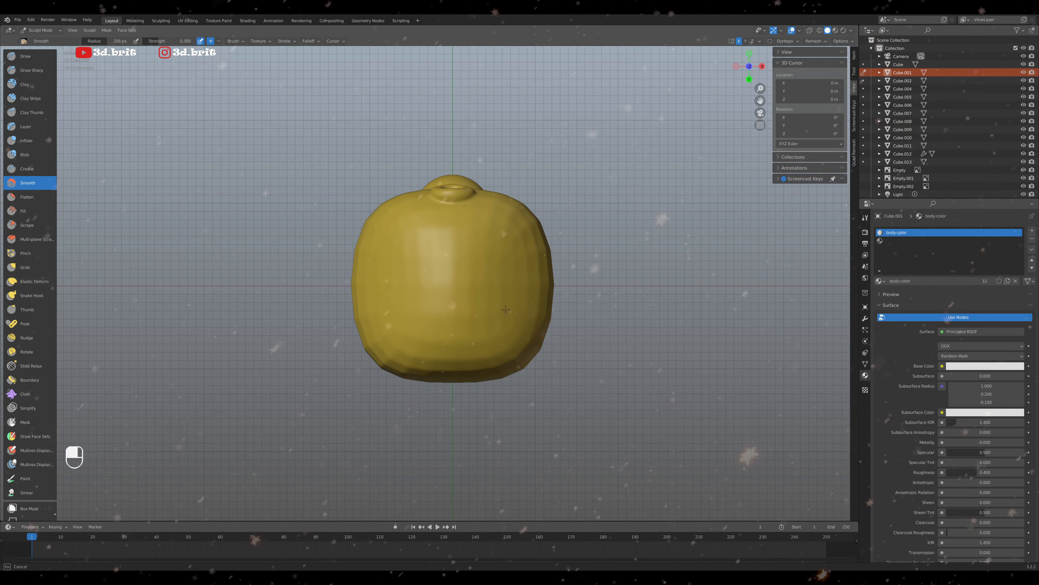
# Smooth the underside of the head with the Smooth brush, setting the brush strength to 0.4
pyautogui.moveTo(354, 256); pyautogui.dragTo(457, 234)
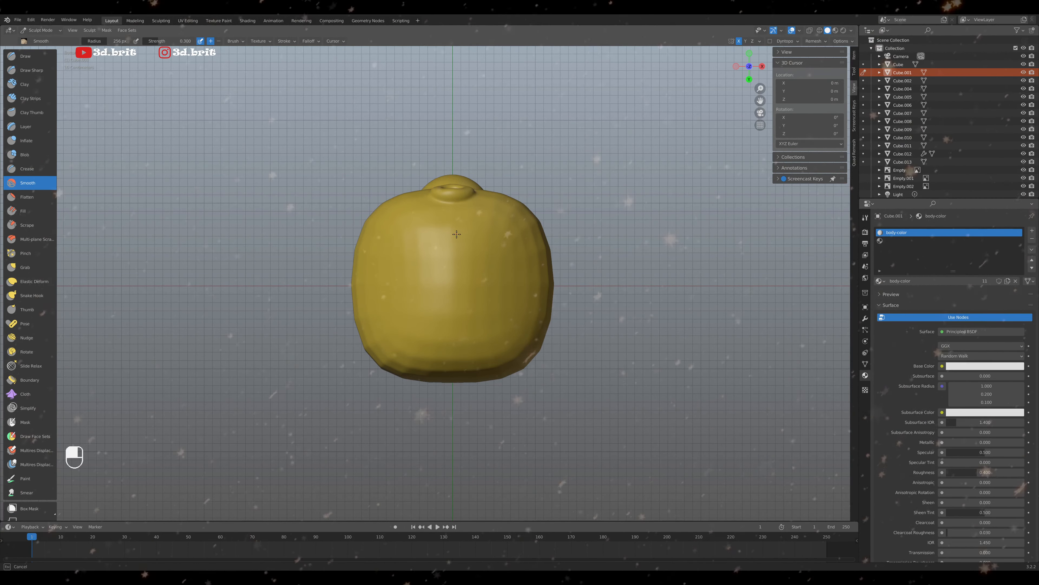
pyautogui.moveTo(357, 254); pyautogui.dragTo(409, 244)
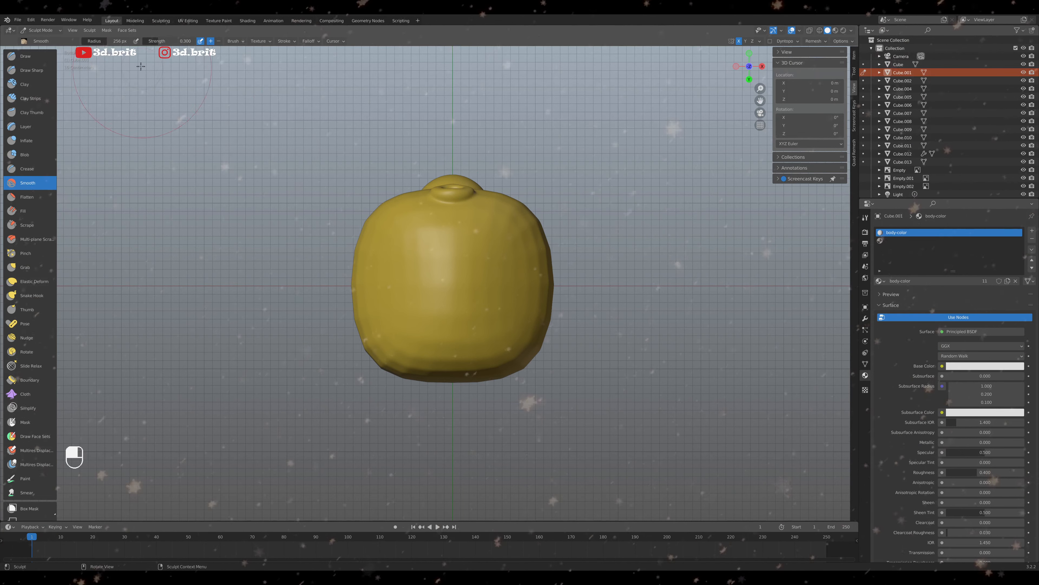
pyautogui.click(167, 41)
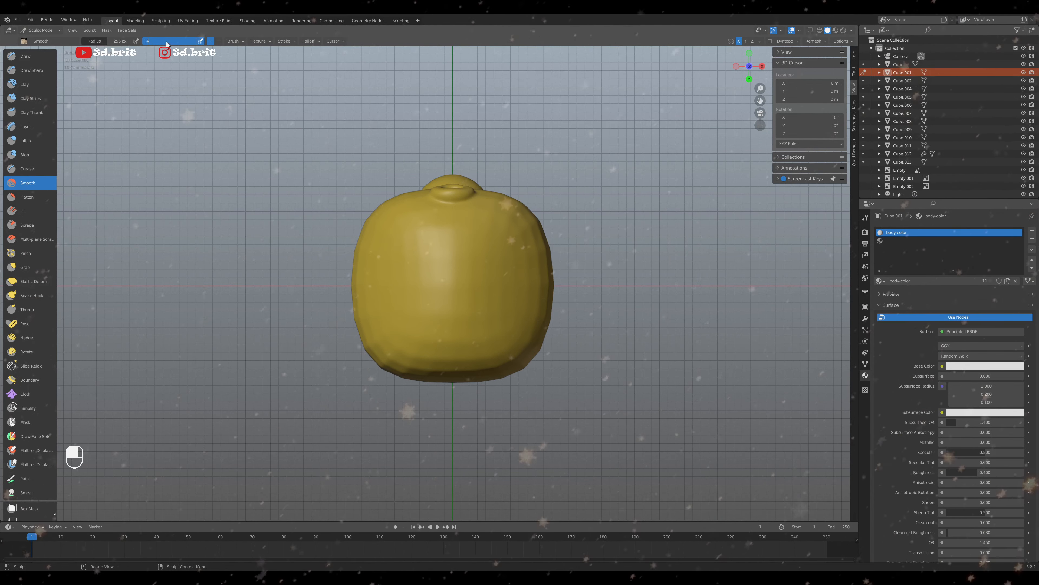
pyautogui.press('Return')
pyautogui.moveTo(443, 268)
pyautogui.mouseDown()
pyautogui.moveTo(459, 303)
pyautogui.moveTo(533, 233)
pyautogui.moveTo(449, 330)
pyautogui.moveTo(486, 356)
pyautogui.mouseUp()
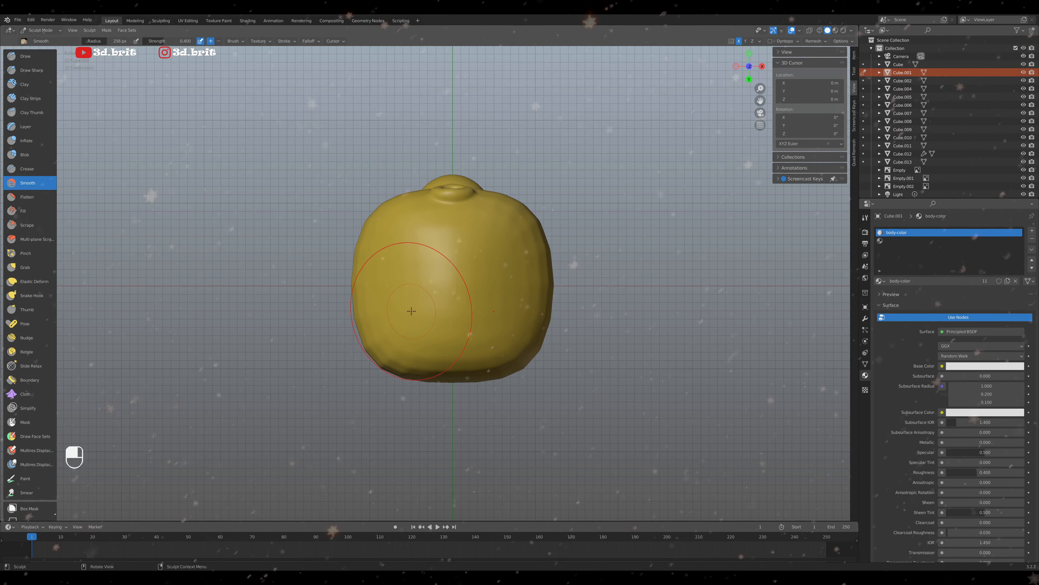
# Smooth the faceted surface on the back of the head, from the crown down to the lower cheeks
pyautogui.press('KP_1')
pyautogui.press('KP_9')
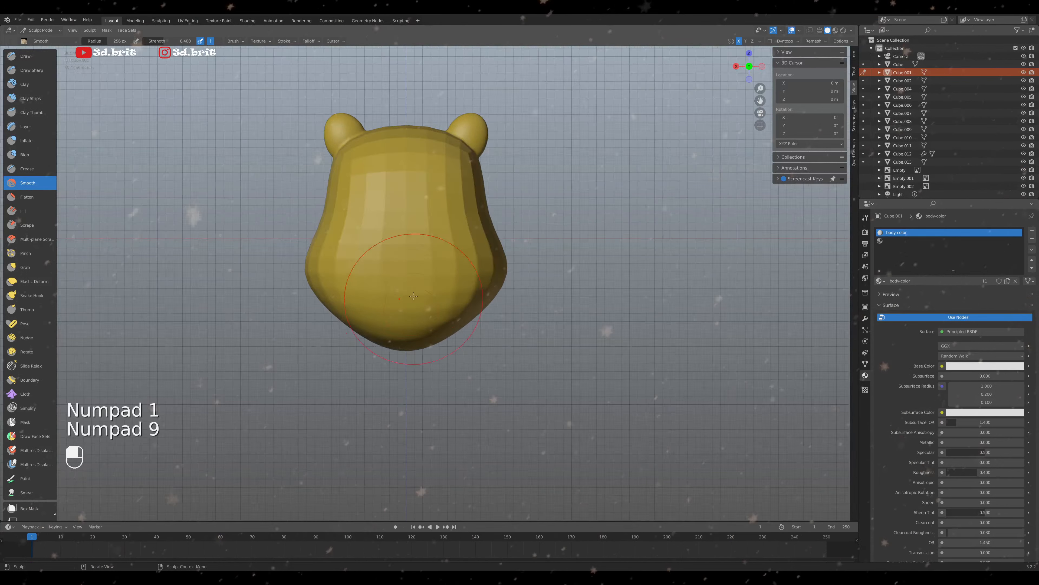
pyautogui.moveTo(371, 132); pyautogui.dragTo(429, 178)
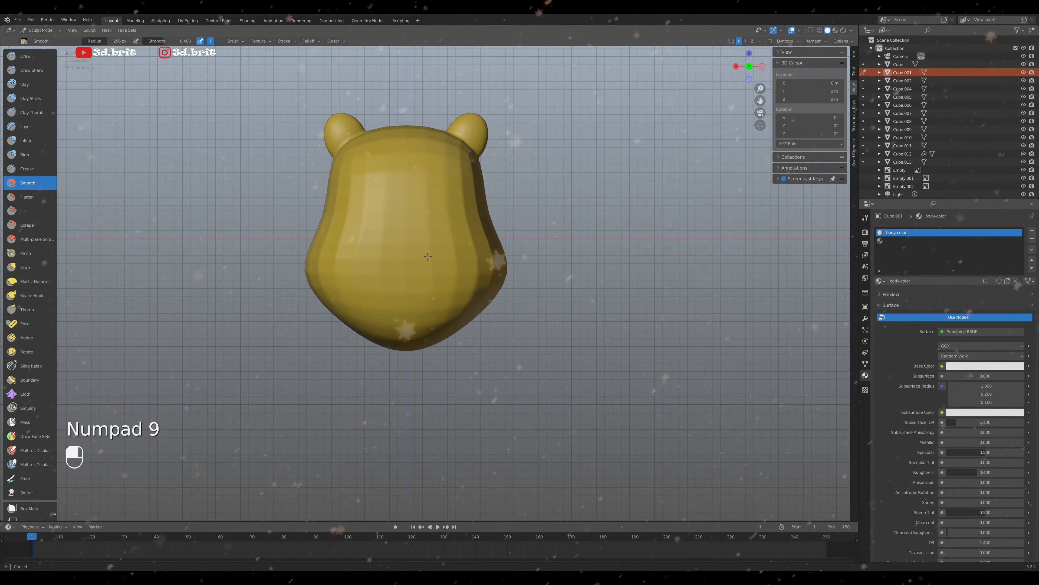
pyautogui.moveTo(428, 256); pyautogui.dragTo(450, 307)
pyautogui.moveTo(454, 311); pyautogui.dragTo(404, 302, button='middle')
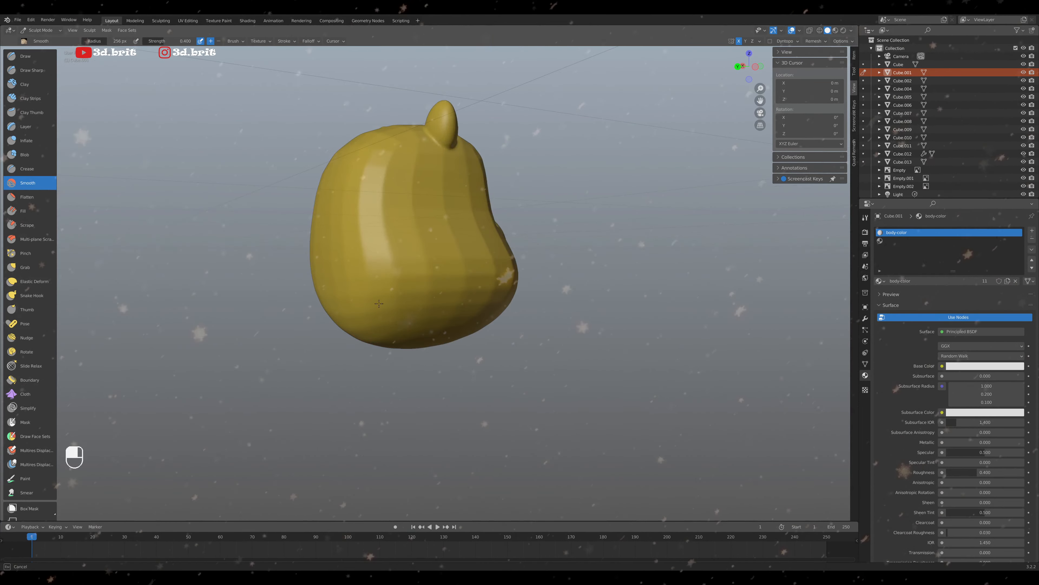
pyautogui.moveTo(402, 156); pyautogui.dragTo(356, 203)
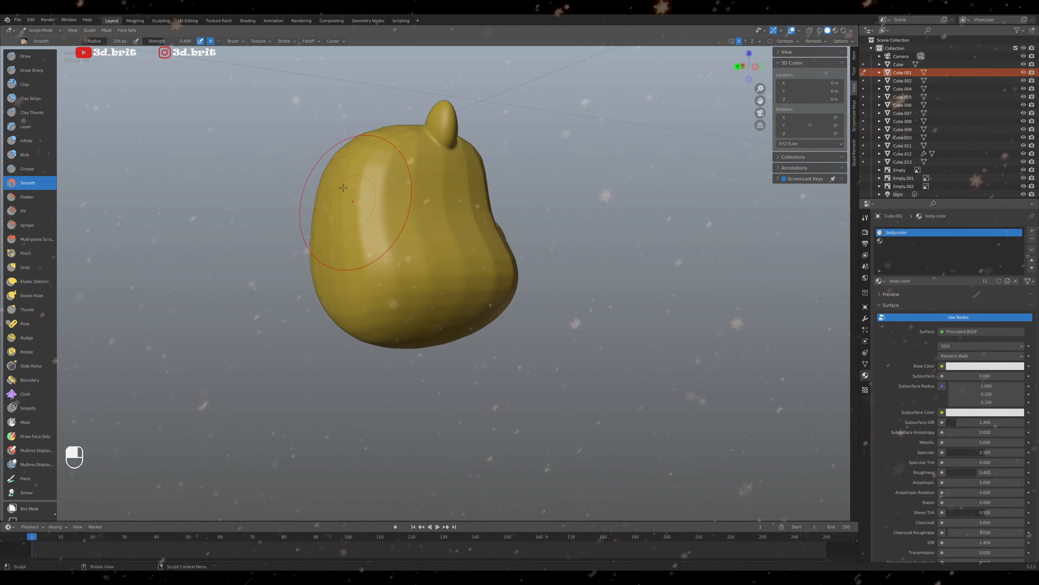
# Set the Smooth brush strength to 0.5 and smooth the side of the head from the back towards the cheek
pyautogui.click(183, 41)
pyautogui.write('.5')
pyautogui.press('Return')
pyautogui.moveTo(351, 191)
pyautogui.mouseDown()
pyautogui.moveTo(374, 269)
pyautogui.moveTo(384, 238)
pyautogui.moveTo(331, 168)
pyautogui.moveTo(399, 178)
pyautogui.moveTo(417, 156)
pyautogui.moveTo(466, 182)
pyautogui.mouseUp()
pyautogui.moveTo(488, 257); pyautogui.dragTo(481, 282)
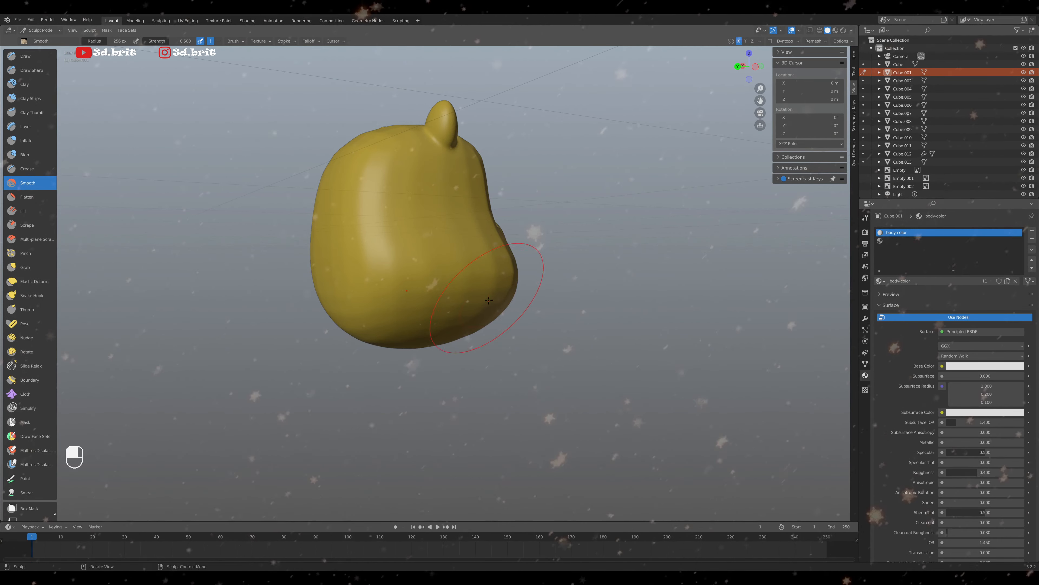
# Smooth the remaining facets across the back and rear sides of the head
pyautogui.moveTo(481, 282); pyautogui.dragTo(438, 279, button='middle')
pyautogui.moveTo(422, 235)
pyautogui.mouseDown()
pyautogui.moveTo(461, 254)
pyautogui.moveTo(451, 157)
pyautogui.mouseUp()
pyautogui.moveTo(419, 218); pyautogui.dragTo(416, 203)
pyautogui.moveTo(417, 203); pyautogui.dragTo(454, 193, button='middle')
pyautogui.moveTo(454, 188)
pyautogui.mouseDown()
pyautogui.moveTo(395, 148)
pyautogui.moveTo(353, 165)
pyautogui.moveTo(362, 278)
pyautogui.mouseUp()
# Smooth the underside of the head and the lower cheeks from several angles
pyautogui.moveTo(362, 280); pyautogui.dragTo(359, 249, button='middle')
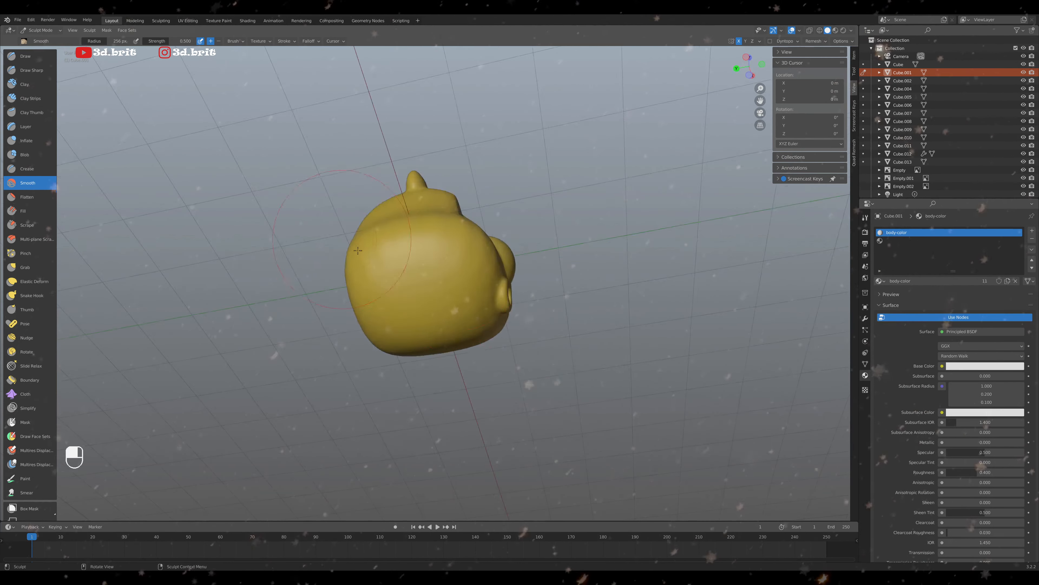
pyautogui.moveTo(360, 249); pyautogui.dragTo(428, 281)
pyautogui.moveTo(428, 281)
pyautogui.mouseDown(button='middle')
pyautogui.moveTo(427, 225)
pyautogui.moveTo(369, 207)
pyautogui.mouseUp(button='middle')
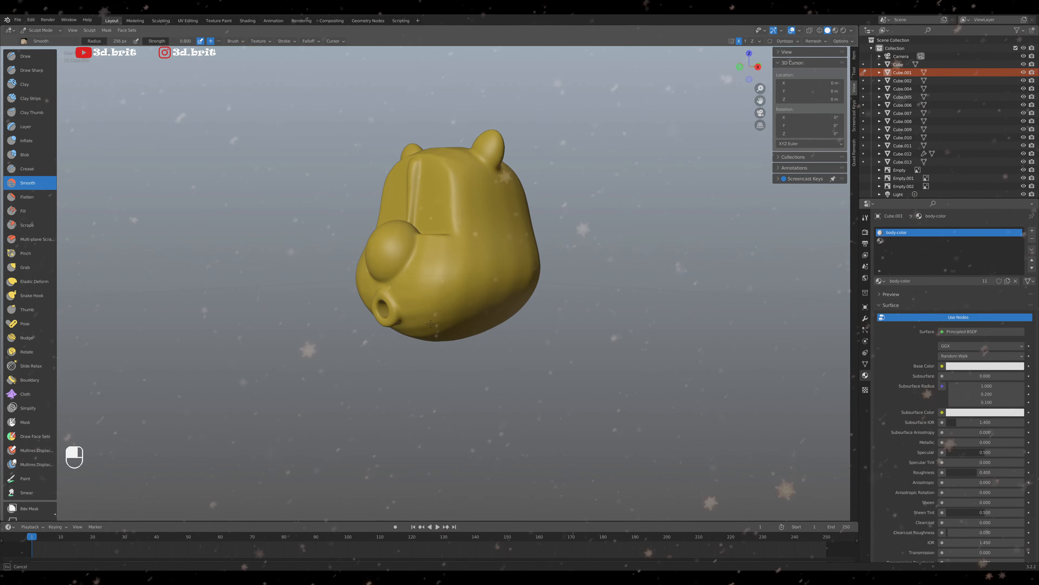
pyautogui.moveTo(495, 284); pyautogui.dragTo(472, 271, button='middle')
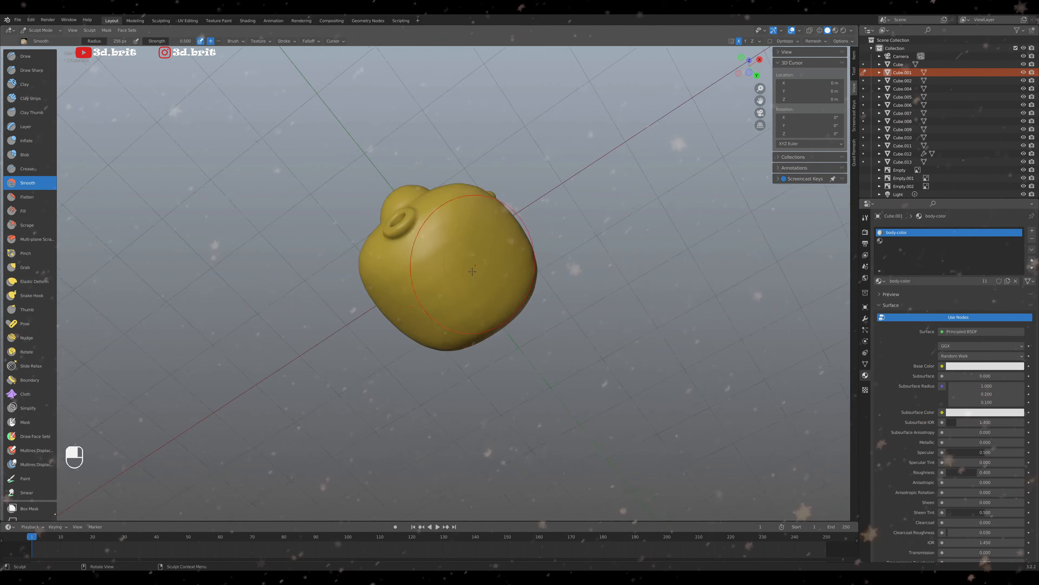
pyautogui.moveTo(383, 272); pyautogui.dragTo(403, 233)
# Smooth the forehead edge and the top of the head between and behind the ears
pyautogui.press('KP_1')
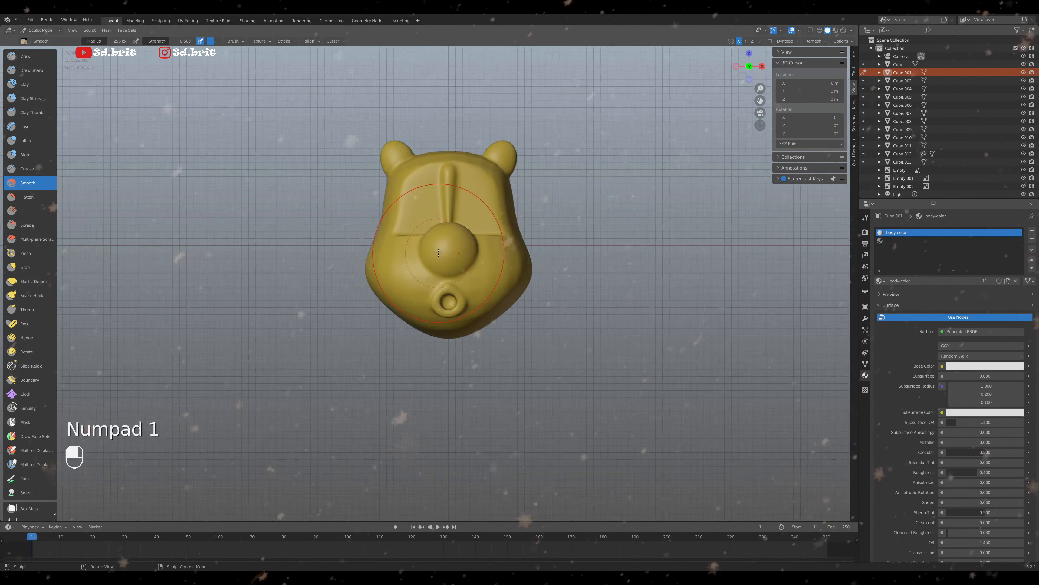
pyautogui.scroll(2, 471, 279)
pyautogui.moveTo(414, 143); pyautogui.dragTo(405, 155)
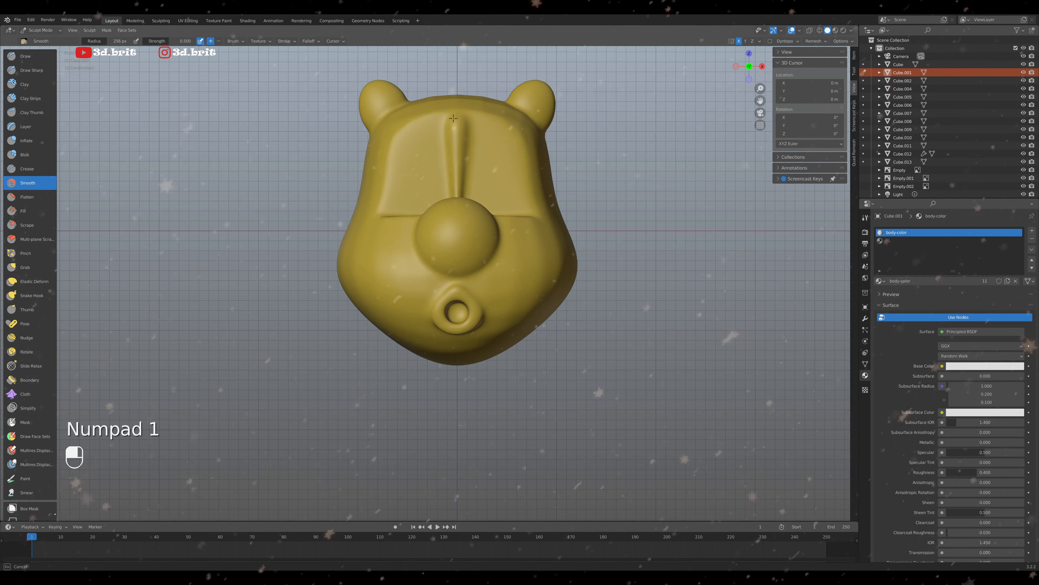
pyautogui.moveTo(454, 118); pyautogui.dragTo(423, 201, button='middle')
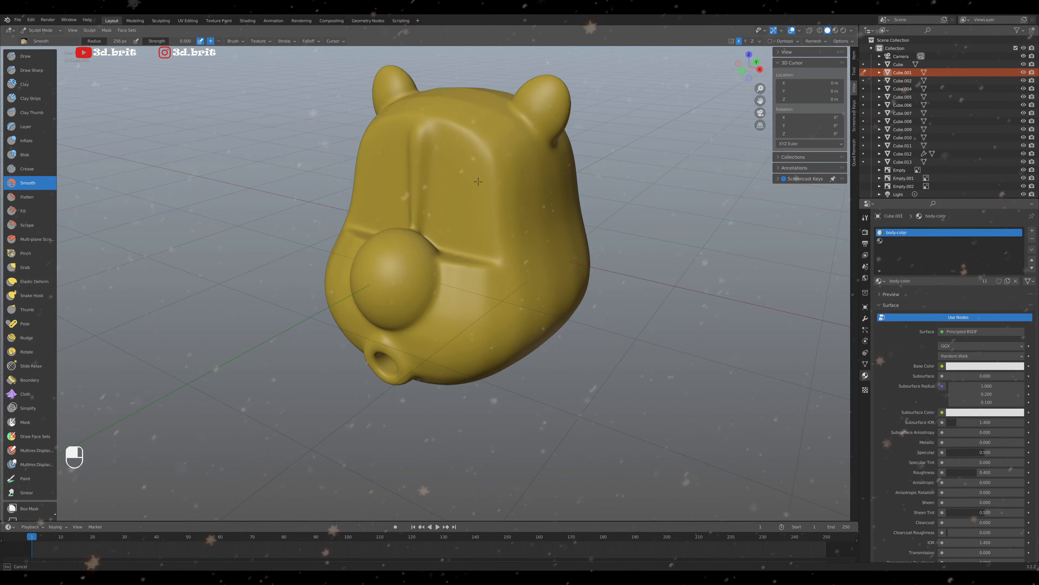
pyautogui.moveTo(444, 129); pyautogui.dragTo(534, 166, button='middle')
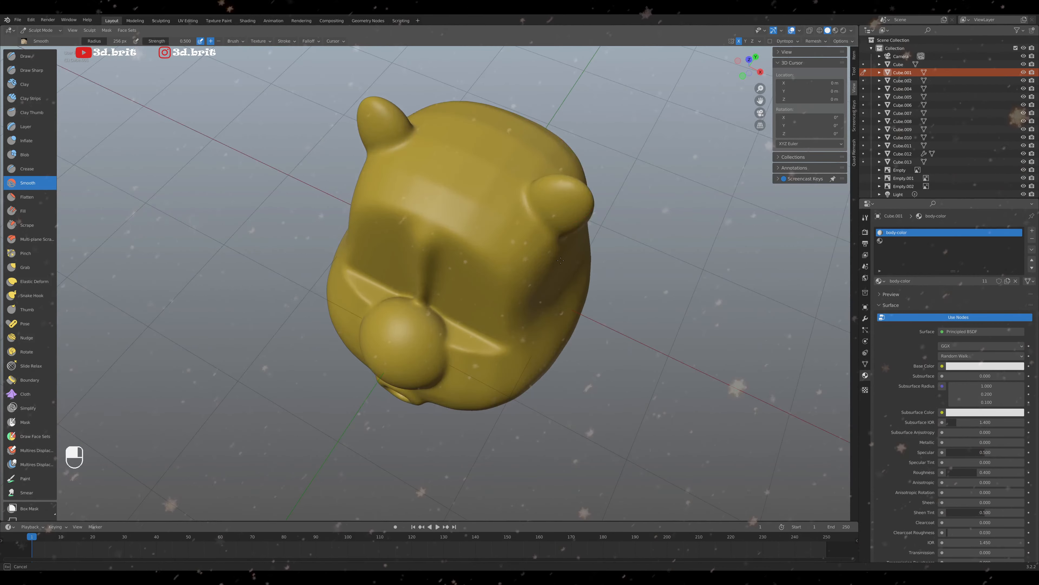
pyautogui.moveTo(394, 105)
pyautogui.mouseDown()
pyautogui.moveTo(456, 202)
pyautogui.moveTo(485, 168)
pyautogui.mouseUp()
pyautogui.moveTo(486, 168); pyautogui.dragTo(495, 183, button='middle')
pyautogui.press('KP_7')
pyautogui.moveTo(434, 244)
pyautogui.mouseDown()
pyautogui.moveTo(418, 213)
pyautogui.moveTo(409, 221)
pyautogui.moveTo(368, 184)
pyautogui.mouseUp()
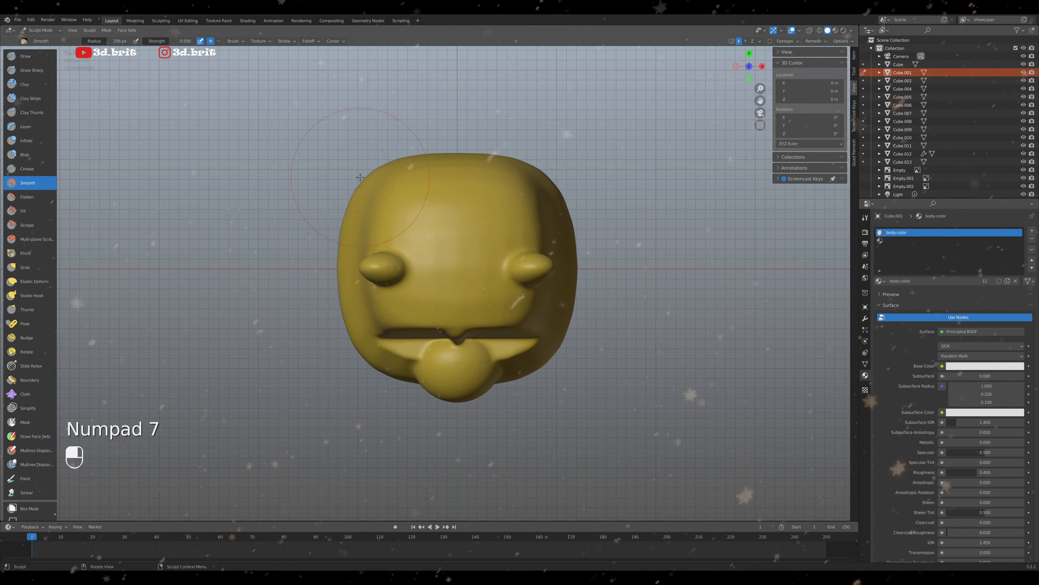
# Exit the head's local view and check the smoothed head on the full bear against the reference images
pyautogui.press('KP_1')
pyautogui.scroll(-4, 373, 242)
pyautogui.scroll(1, 373, 242)
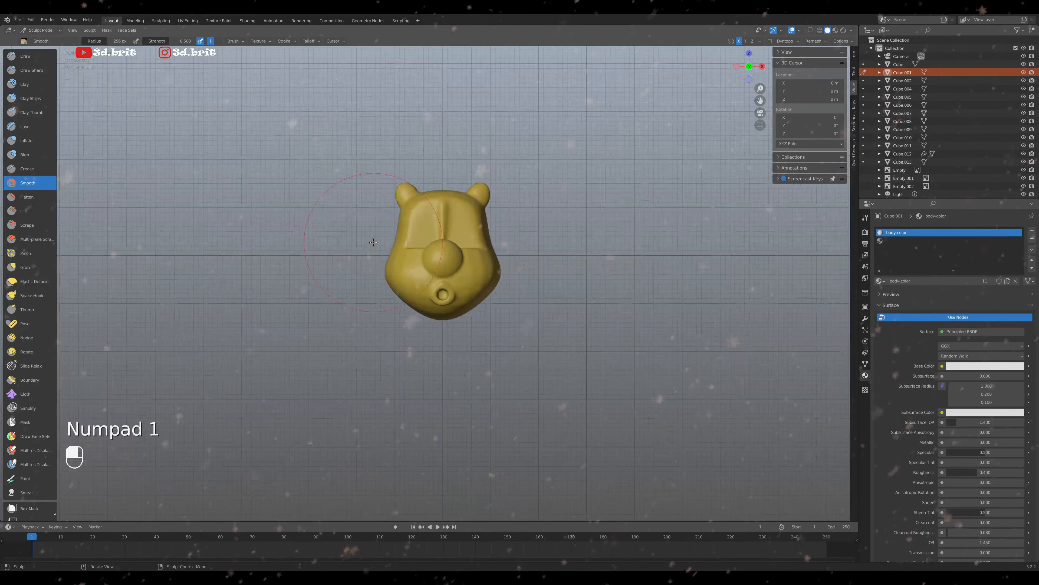
pyautogui.press('/')
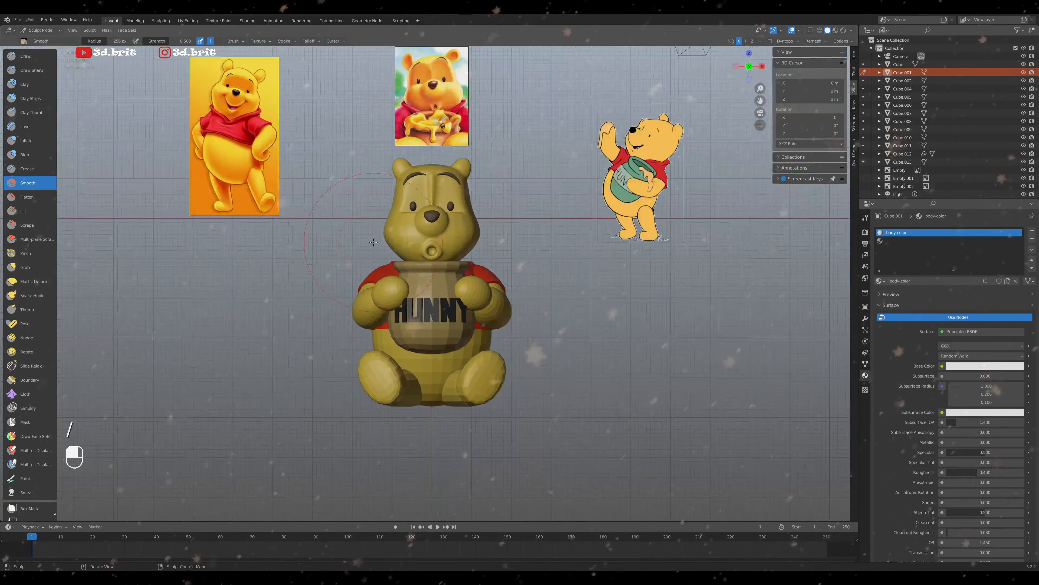
pyautogui.scroll(3, 430, 265)
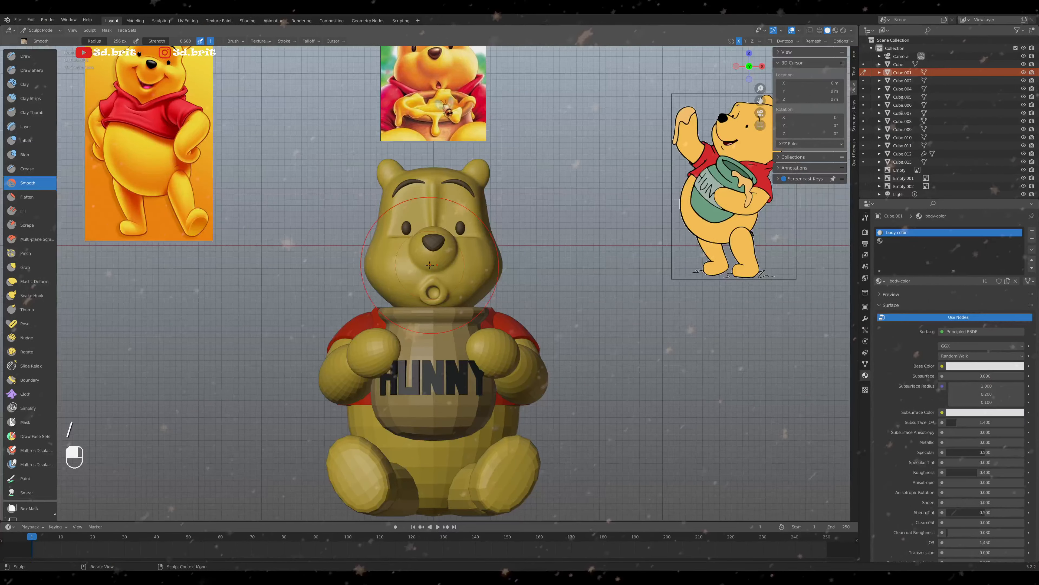
pyautogui.moveTo(430, 265); pyautogui.dragTo(421, 304, button='middle')
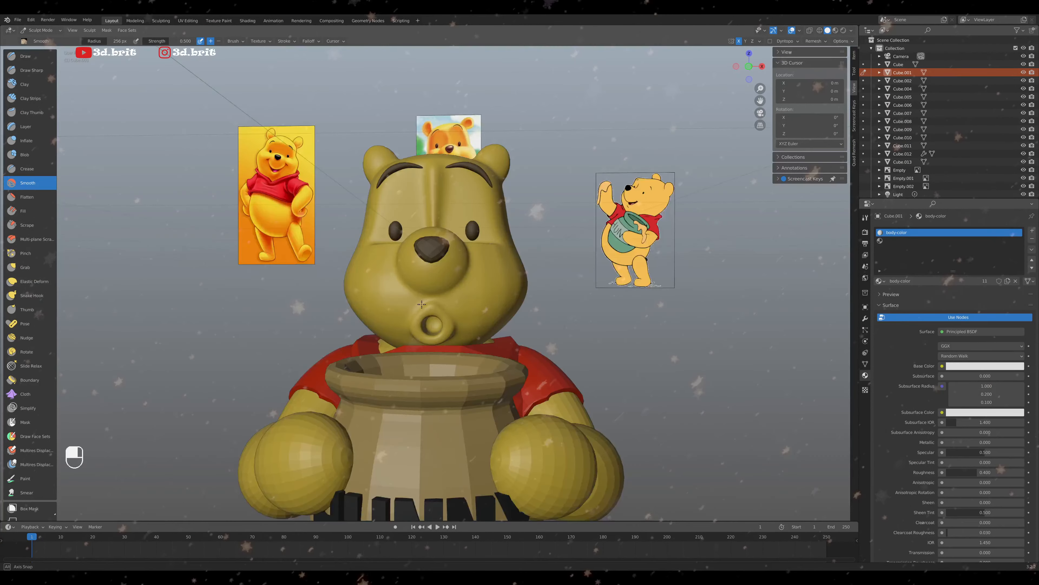
pyautogui.press('KP_1')
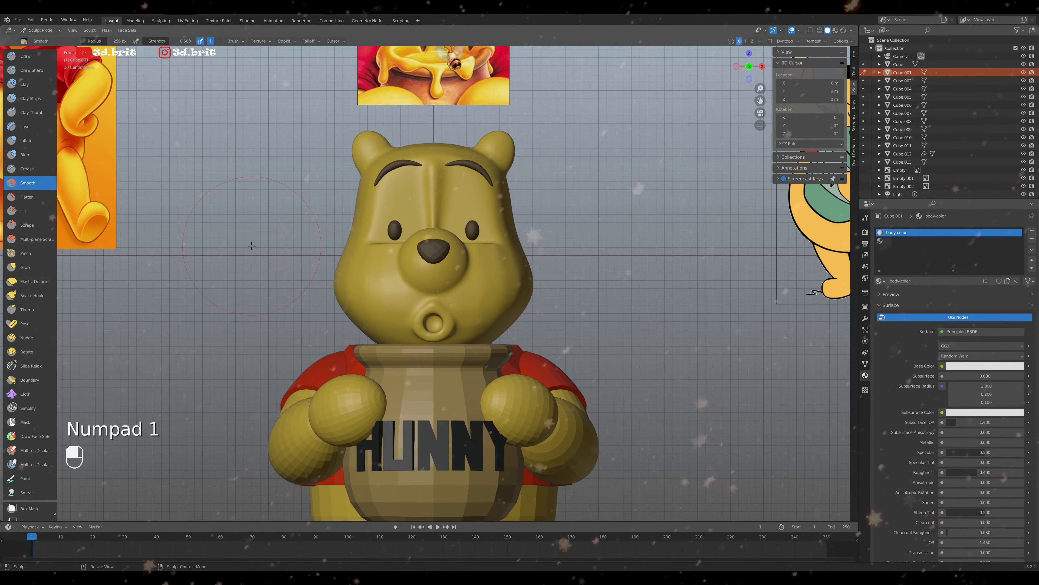
pyautogui.scroll(-3, 252, 245)
pyautogui.scroll(1, 252, 245)
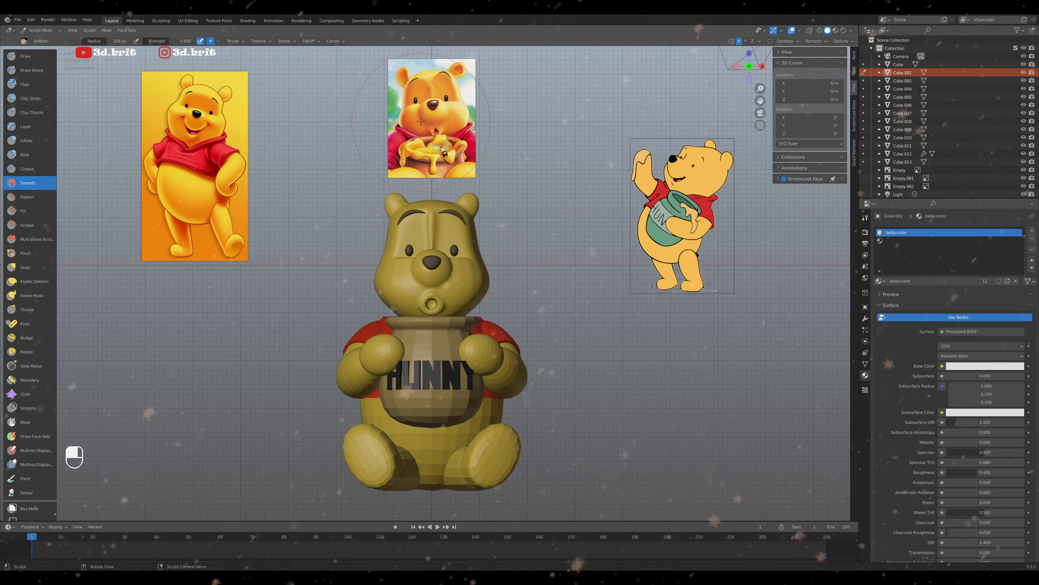
pyautogui.scroll(1, 311, 174)
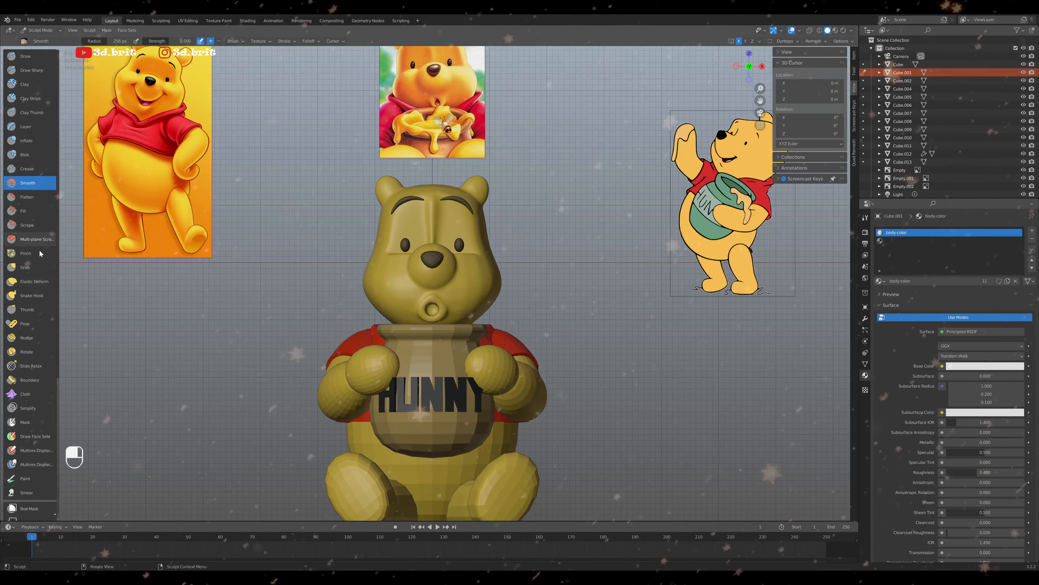
# Switch to the Grab brush and reduce its radius to 134 px
pyautogui.press('g')
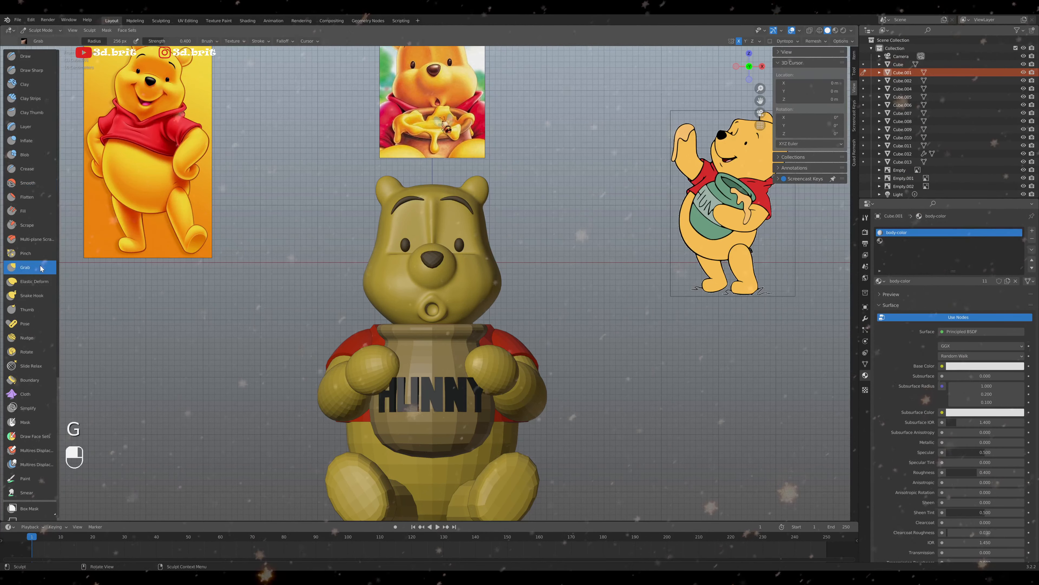
pyautogui.press('g')
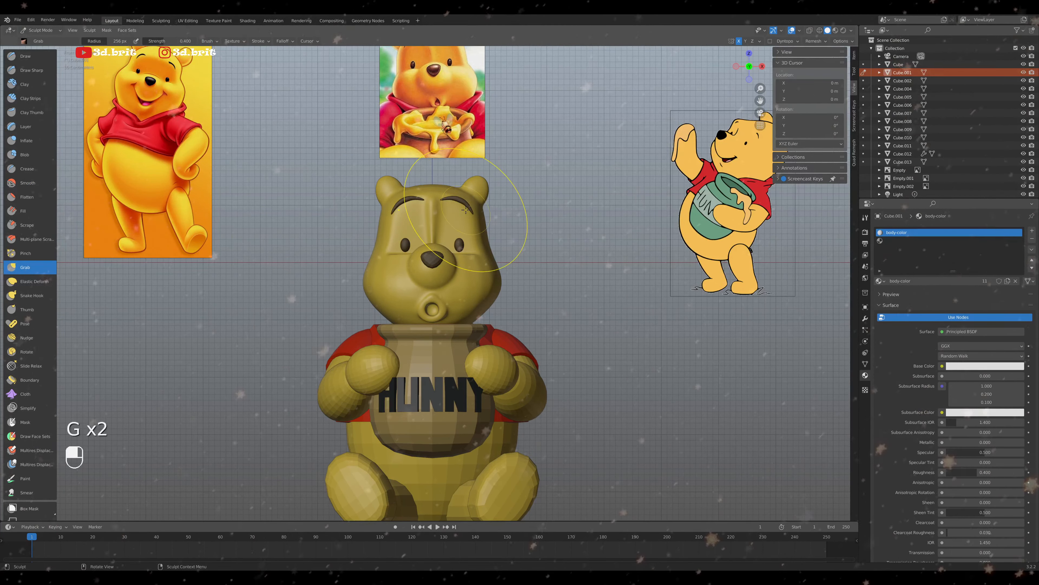
pyautogui.press('f')
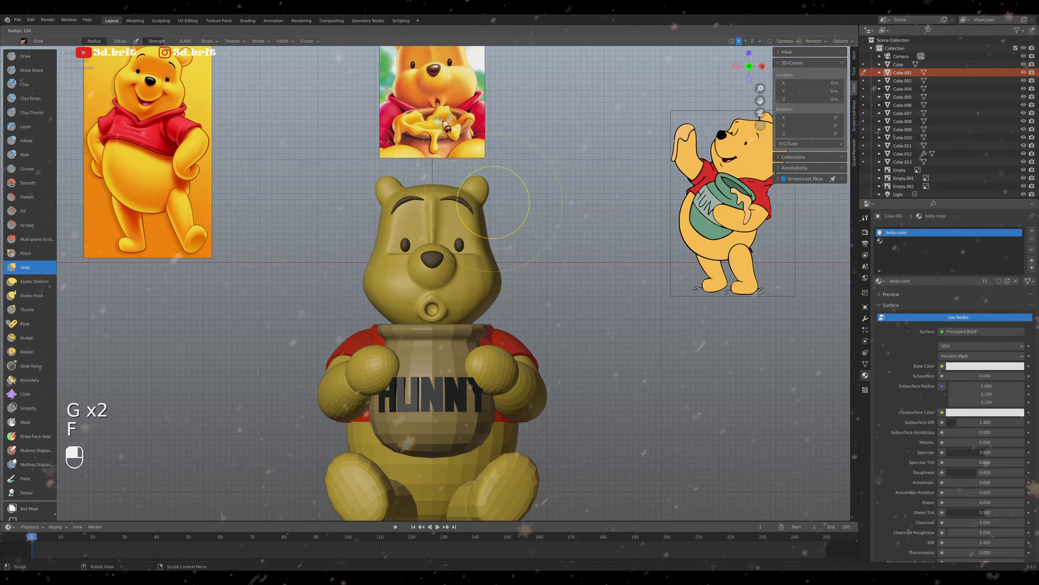
pyautogui.click(460, 200)
# Compare the head outline, ears and cheeks with the honey-pot reference image above the model
pyautogui.scroll(3, 496, 237)
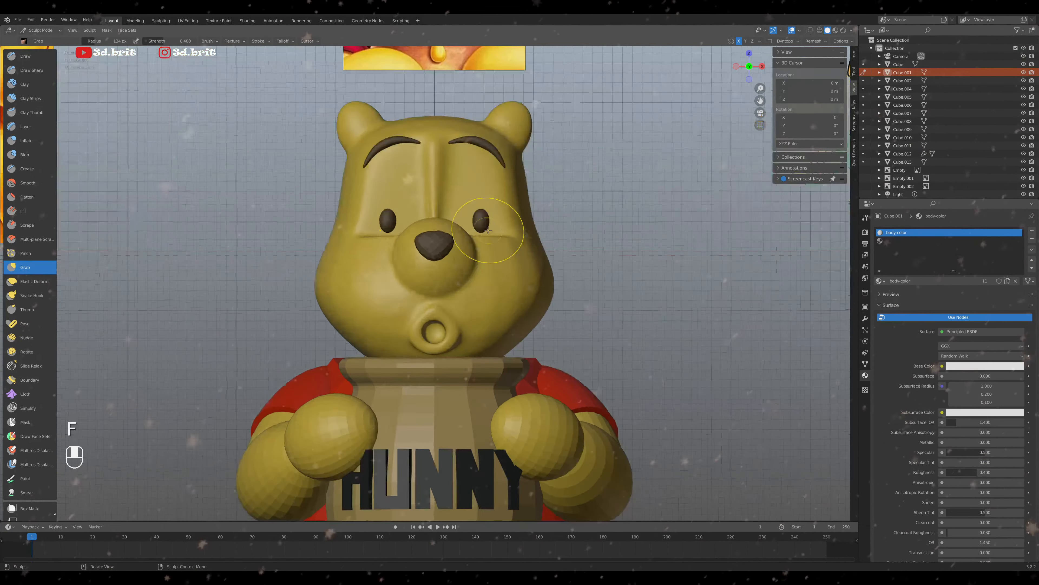
pyautogui.keyDown('shift'); pyautogui.moveTo(496, 231); pyautogui.dragTo(450, 358, button='middle'); pyautogui.keyUp('shift')
pyautogui.scroll(-2, 458, 317)
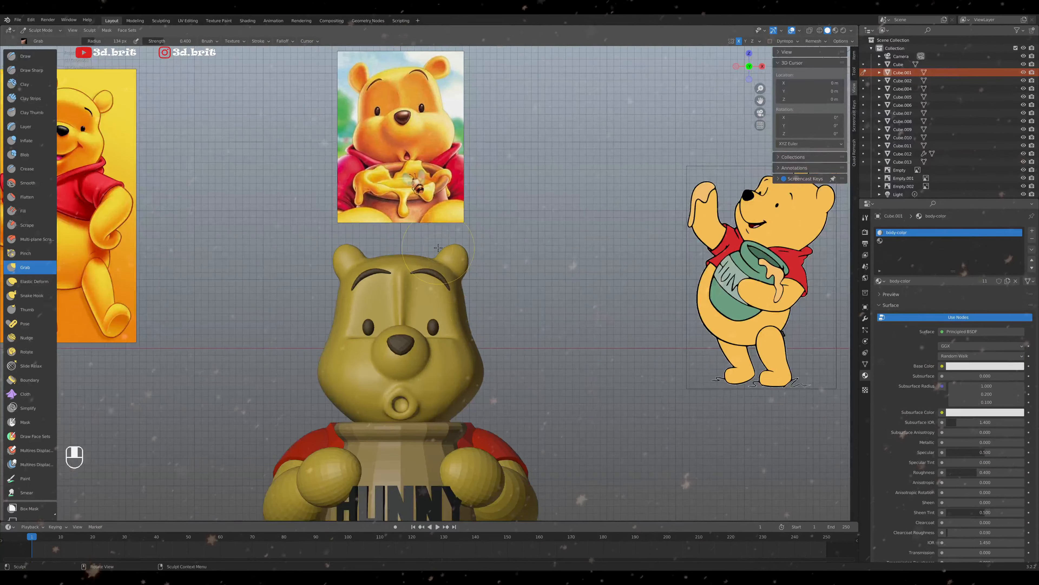
pyautogui.keyDown('shift'); pyautogui.moveTo(438, 247); pyautogui.dragTo(463, 325, button='middle'); pyautogui.keyUp('shift')
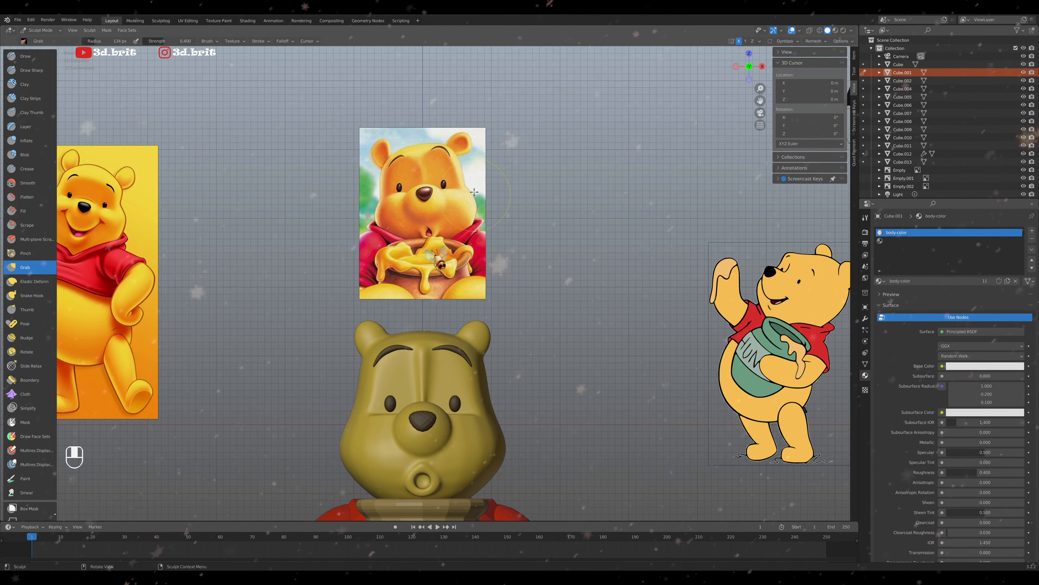
pyautogui.moveTo(491, 360); pyautogui.dragTo(560, 382, button='middle')
pyautogui.press('KP_1')
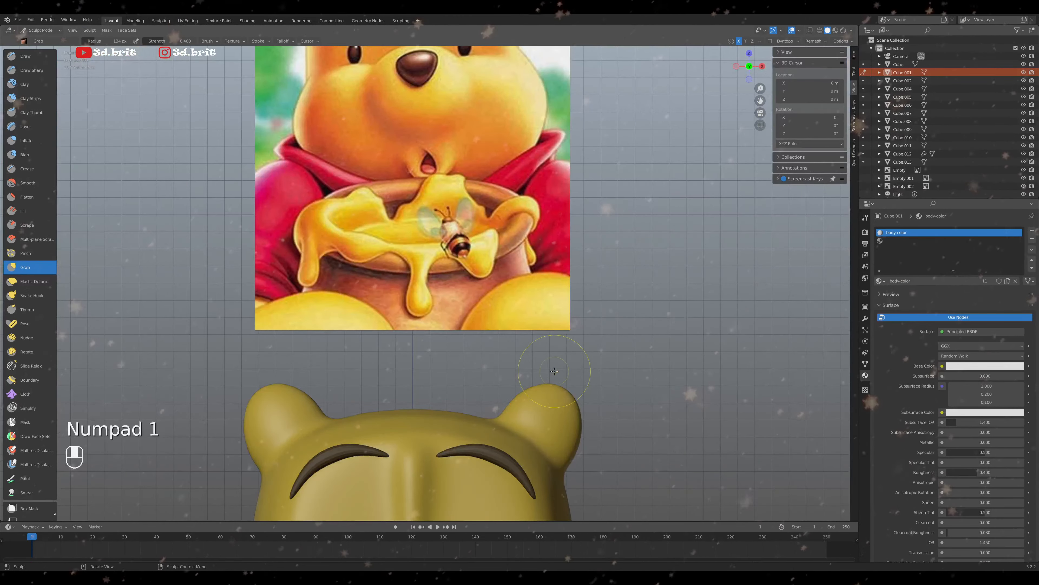
pyautogui.scroll(-5, 534, 406)
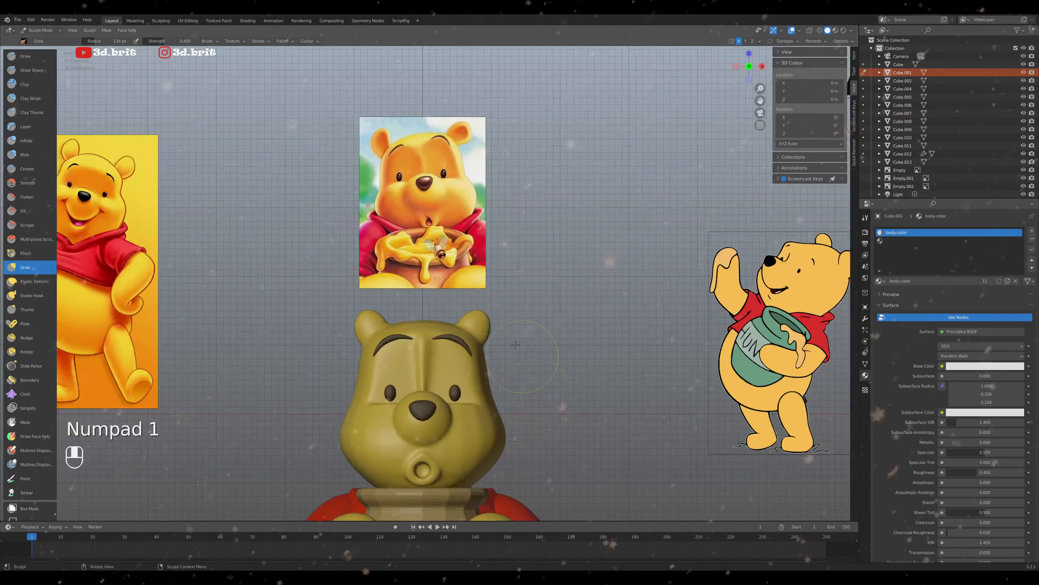
pyautogui.scroll(2, 487, 330)
pyautogui.keyDown('shift'); pyautogui.moveTo(489, 331); pyautogui.dragTo(488, 262, button='middle'); pyautogui.keyUp('shift')
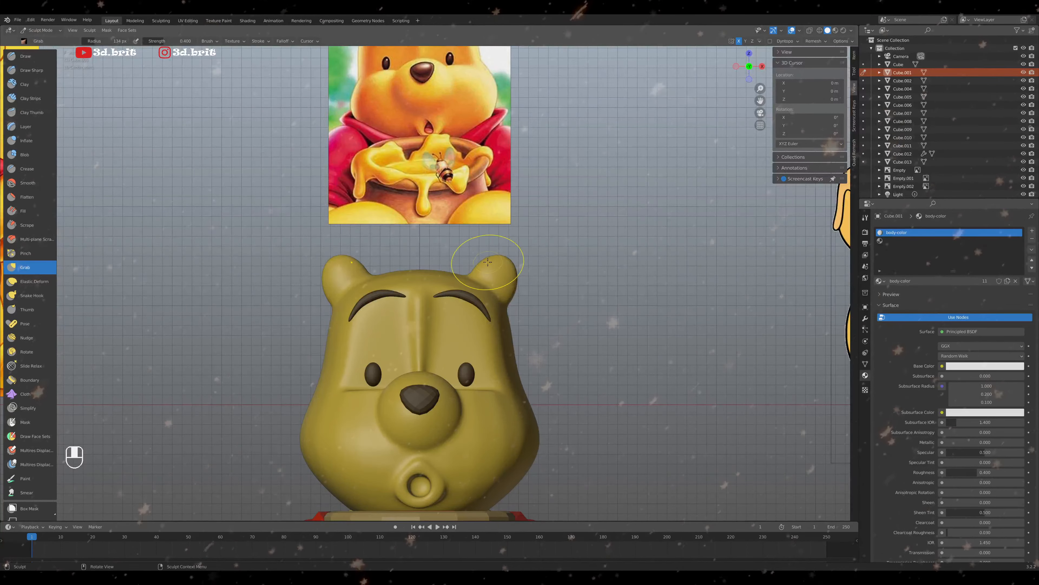
# Set the Grab brush radius to 138 px and pull both ears slightly outward from the head
pyautogui.press('f')
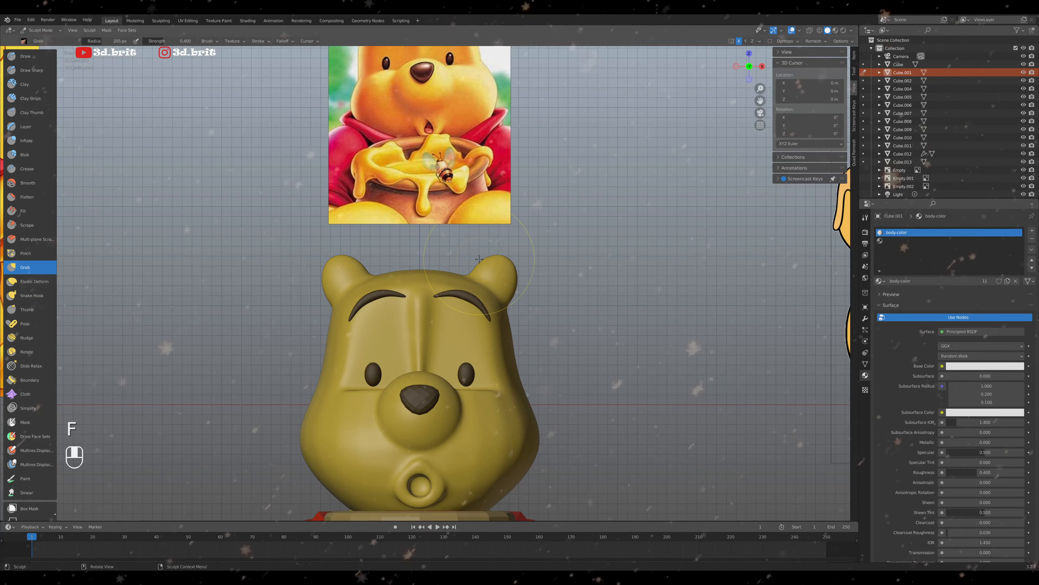
pyautogui.press('f')
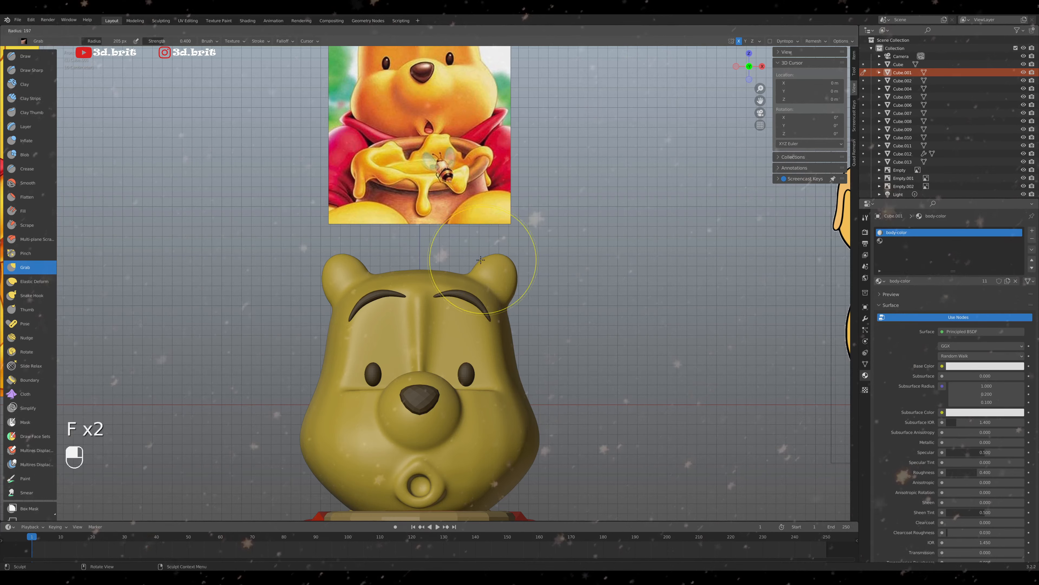
pyautogui.click(476, 260)
pyautogui.hotkey('ctrl', 'z')
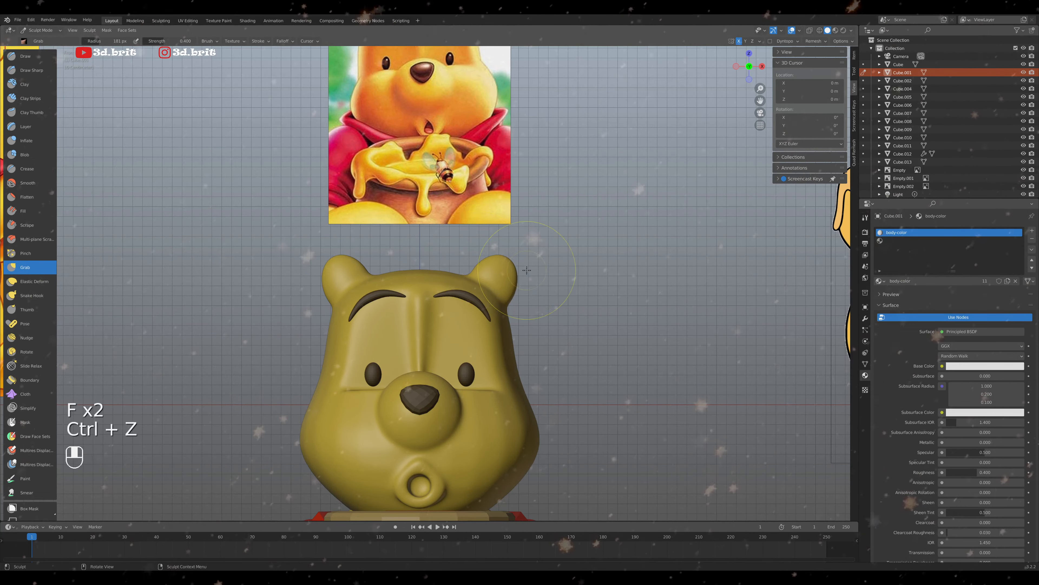
pyautogui.press('f')
pyautogui.click(509, 268)
pyautogui.press('f')
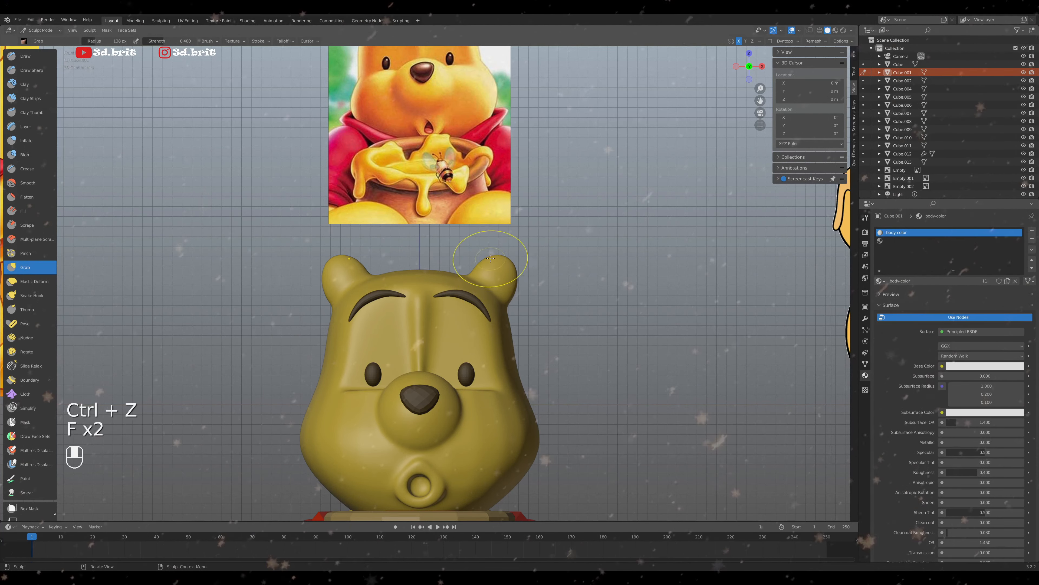
pyautogui.moveTo(488, 255); pyautogui.dragTo(522, 284)
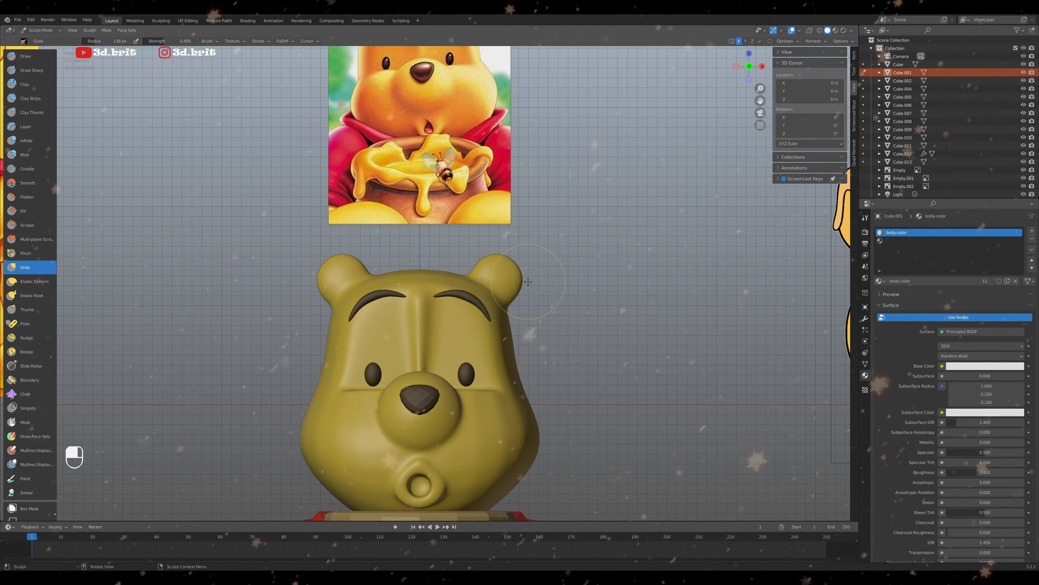
pyautogui.scroll(-2, 527, 281)
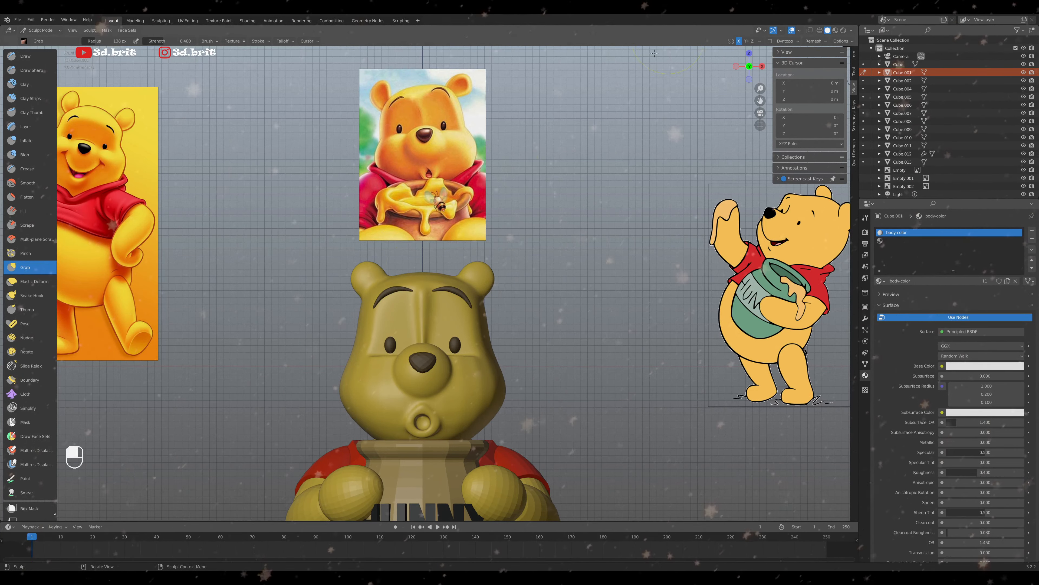
# Turn off X-axis mirroring and pull the bear's left ear outward and upward with the Grab brush
pyautogui.hotkey('ctrl', 'z')
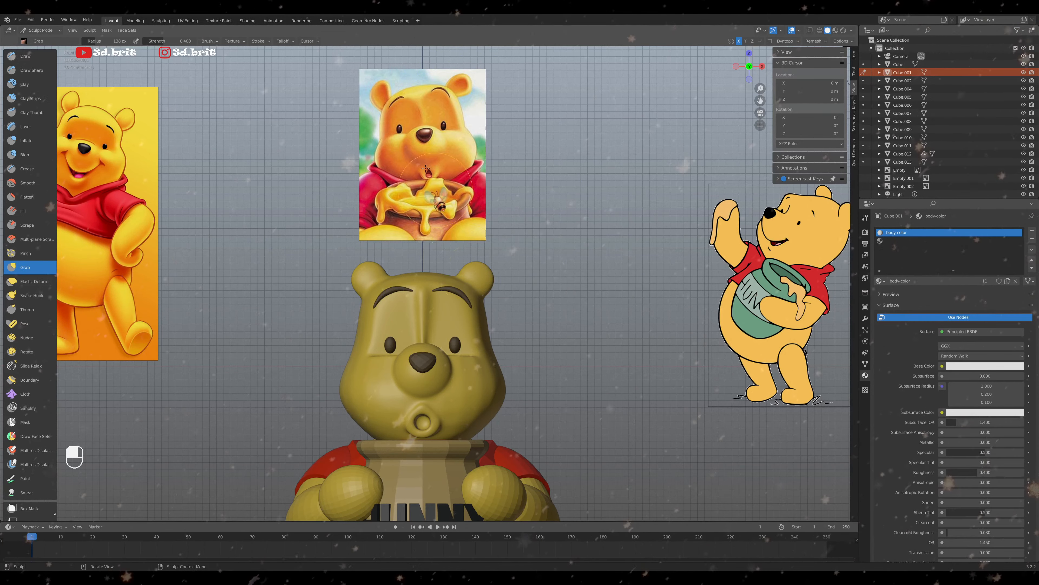
pyautogui.click(739, 42)
pyautogui.scroll(1, 503, 282)
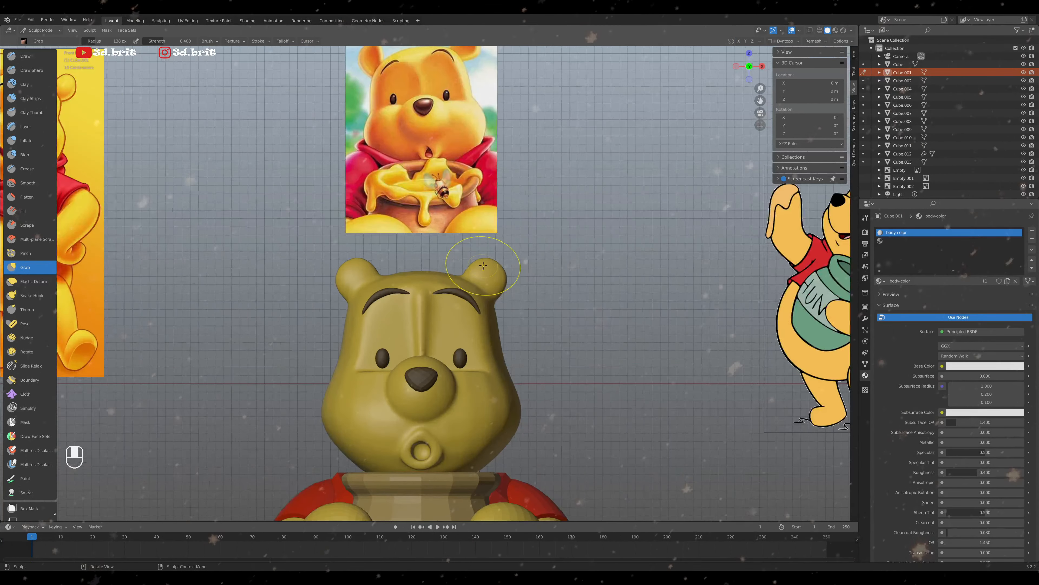
pyautogui.scroll(-1, 487, 256)
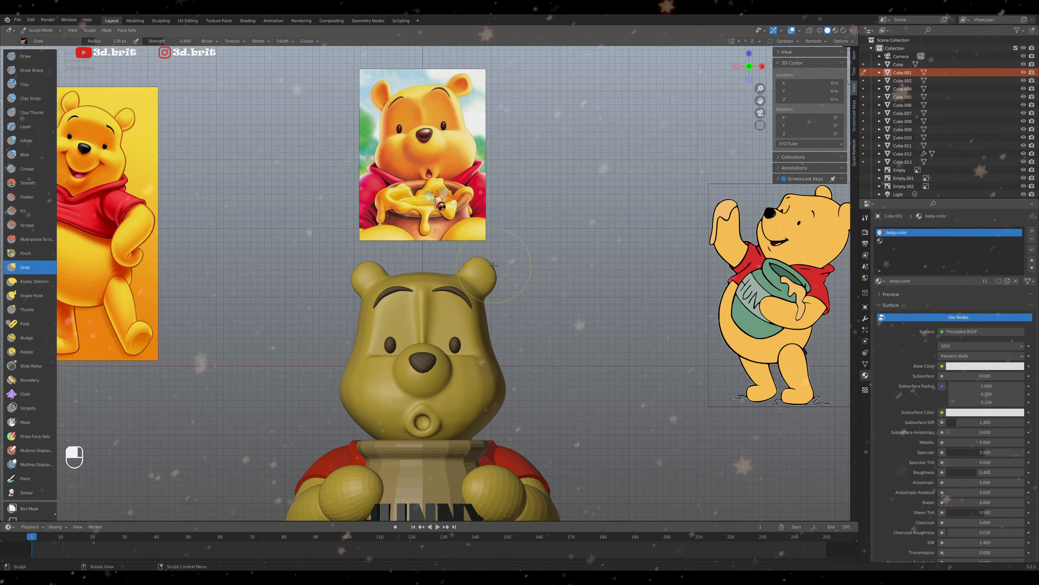
pyautogui.moveTo(484, 279); pyautogui.dragTo(490, 265)
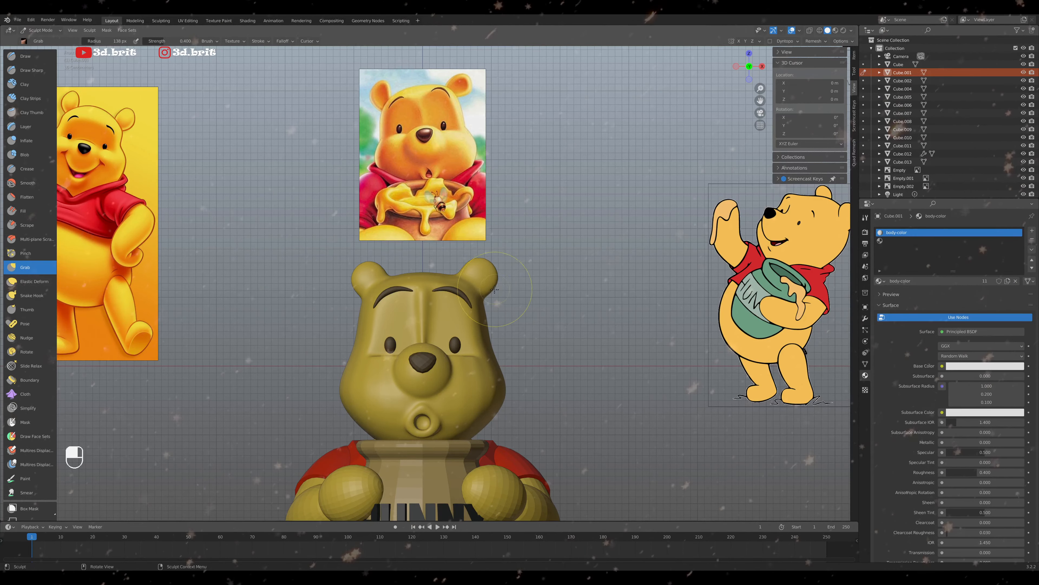
pyautogui.moveTo(491, 264)
pyautogui.mouseDown()
pyautogui.moveTo(483, 255)
pyautogui.moveTo(506, 279)
pyautogui.moveTo(492, 300)
pyautogui.moveTo(481, 294)
pyautogui.mouseUp()
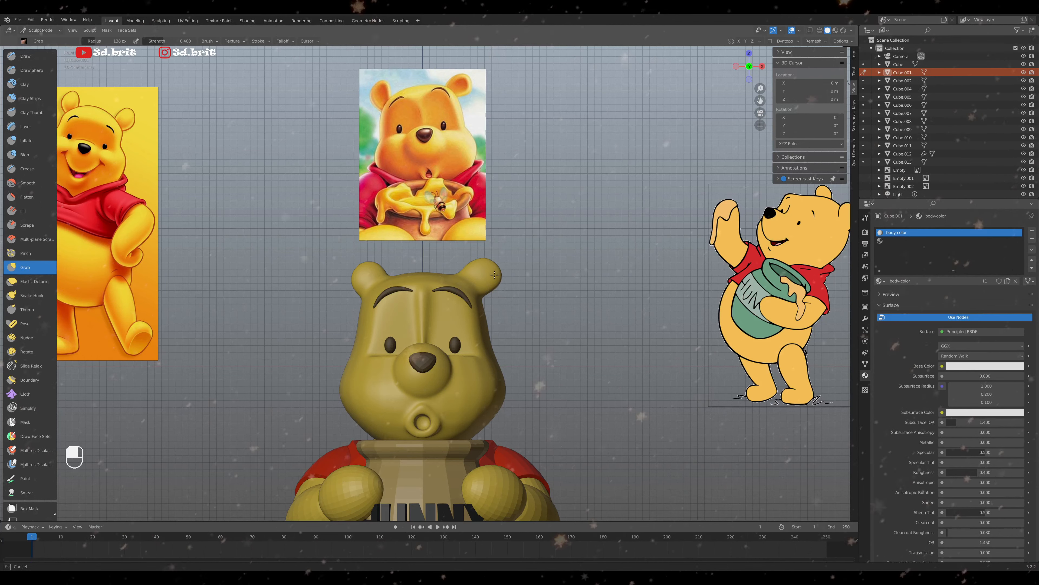
pyautogui.moveTo(484, 260); pyautogui.dragTo(484, 256)
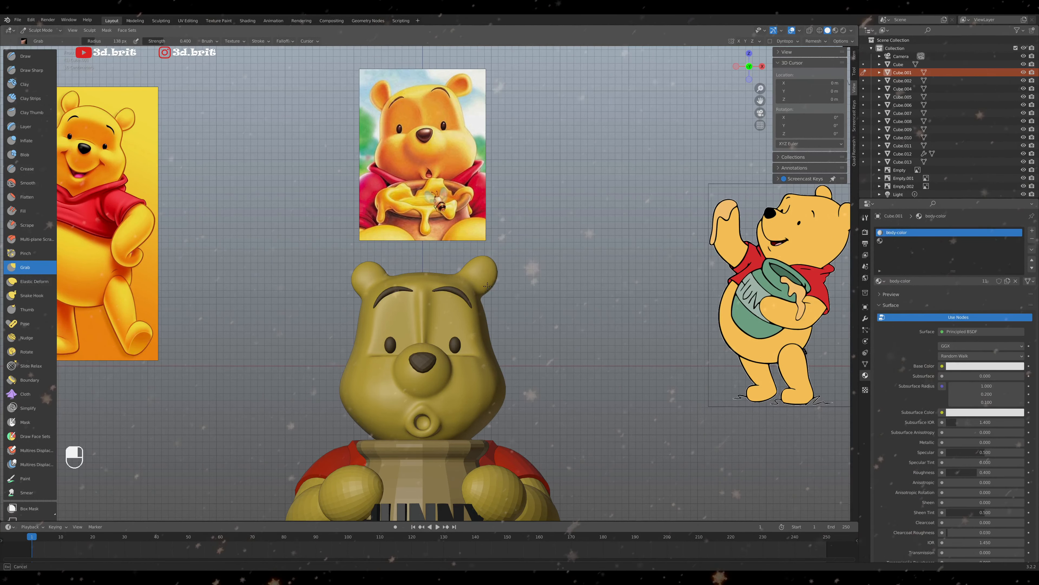
pyautogui.moveTo(491, 288); pyautogui.dragTo(475, 261)
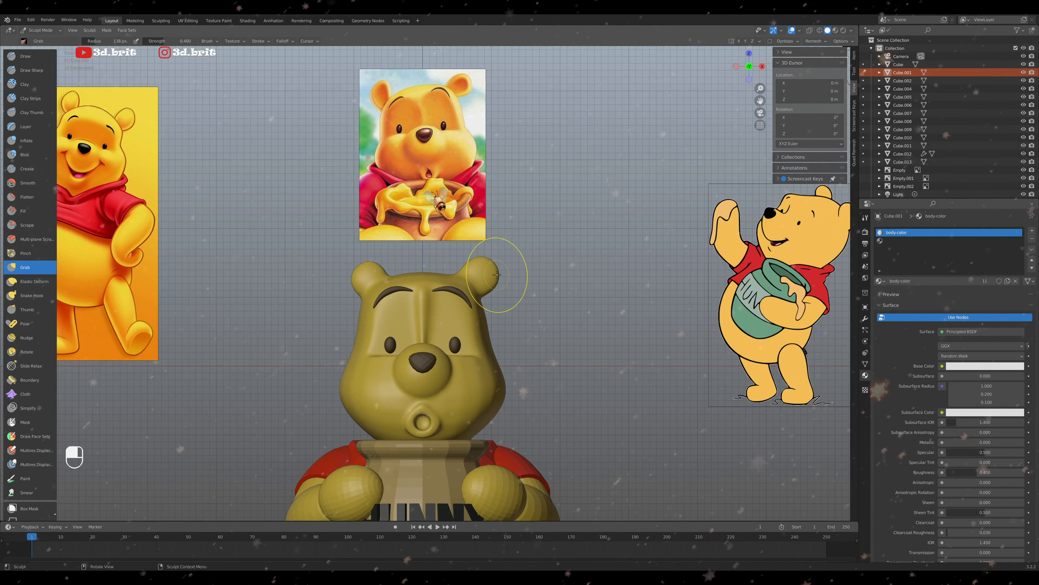
# Set the Grab brush radius to 131 px and refine the rounded outline of the bear's left ear
pyautogui.press('f')
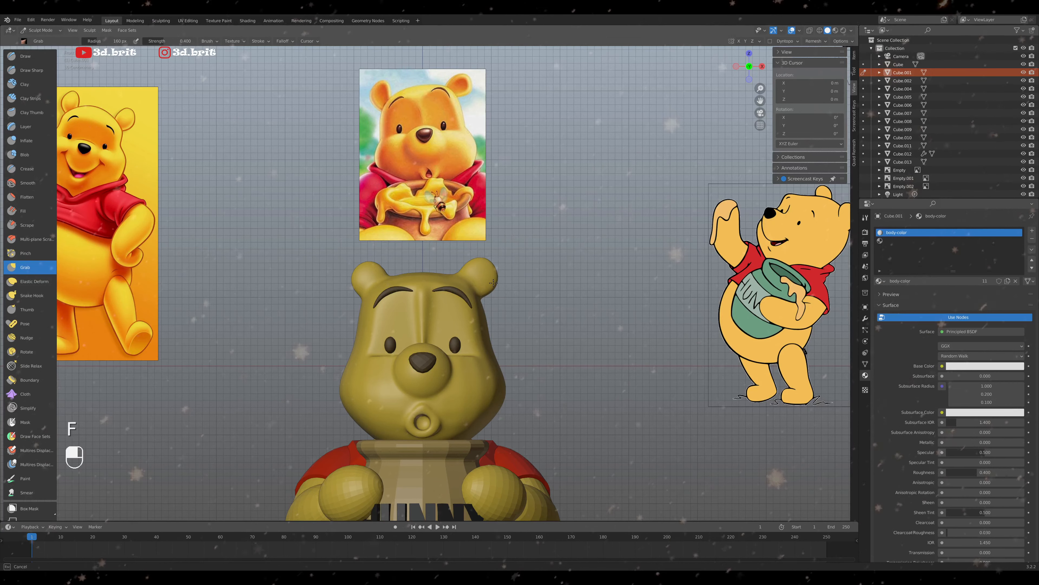
pyautogui.moveTo(494, 282); pyautogui.dragTo(493, 283)
pyautogui.press('f')
pyautogui.click(490, 297)
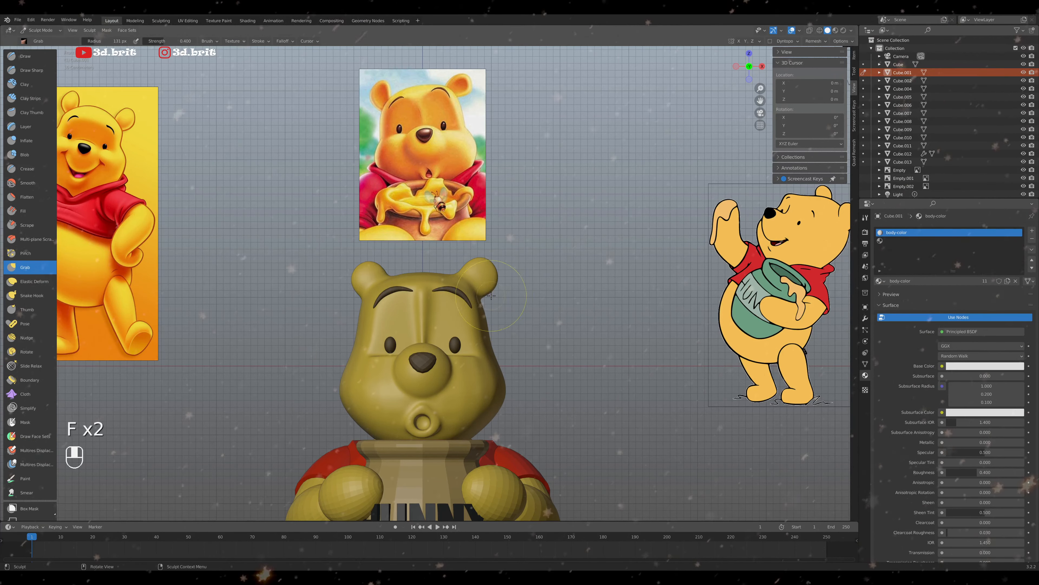
pyautogui.moveTo(491, 290); pyautogui.dragTo(491, 266)
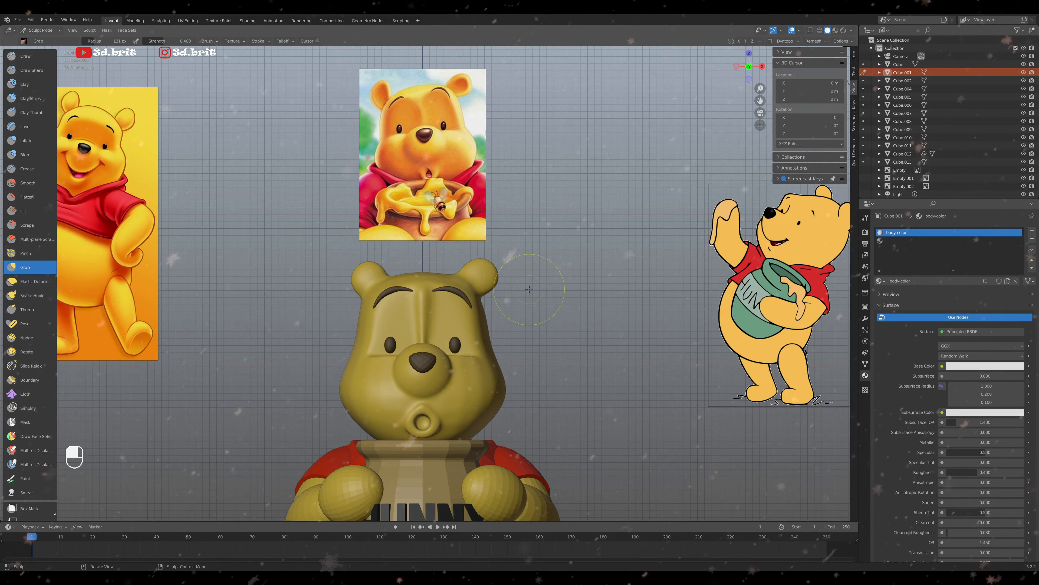
# Check the bear's left ear from the back and side, and enlarge its upper and outer edge with the Inflate brush
pyautogui.scroll(1, 525, 289)
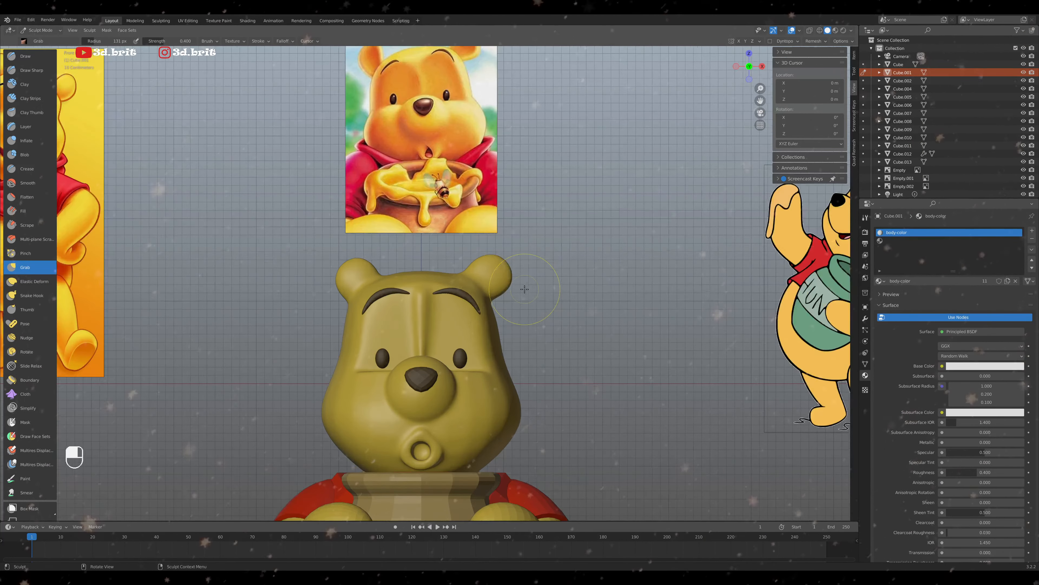
pyautogui.press('KP_9')
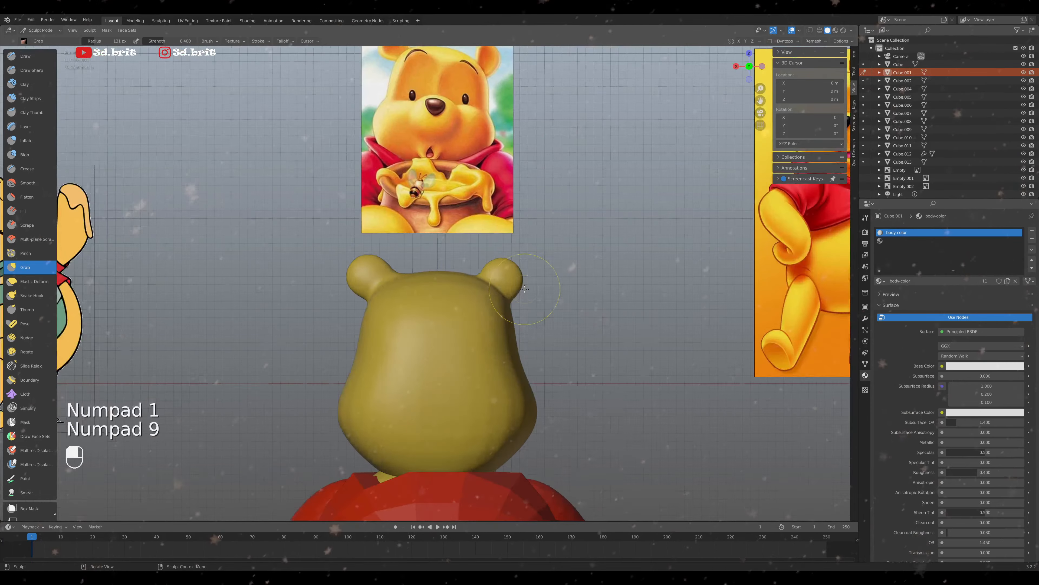
pyautogui.press('KP_3')
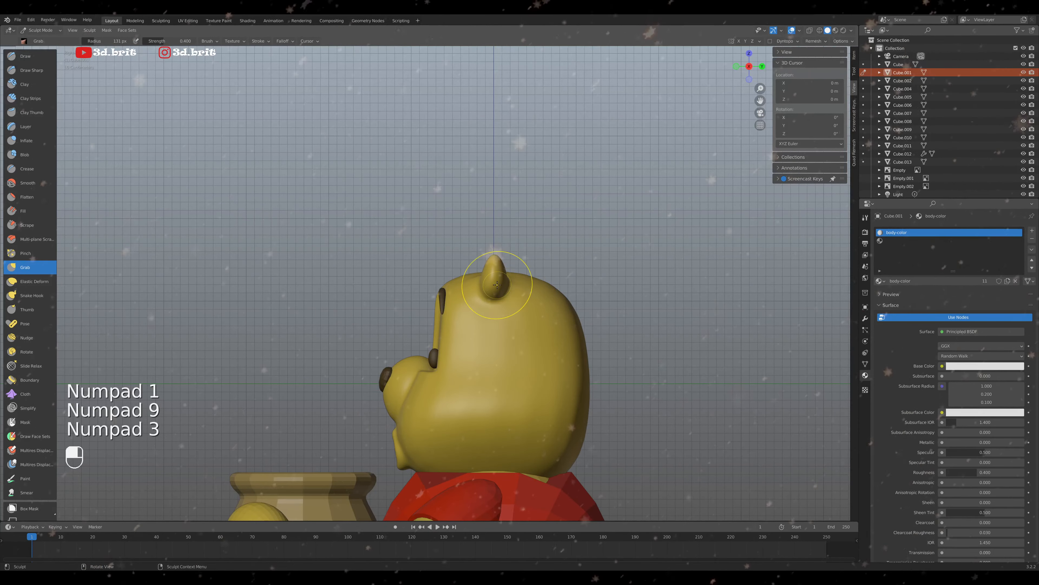
pyautogui.press('KP_1')
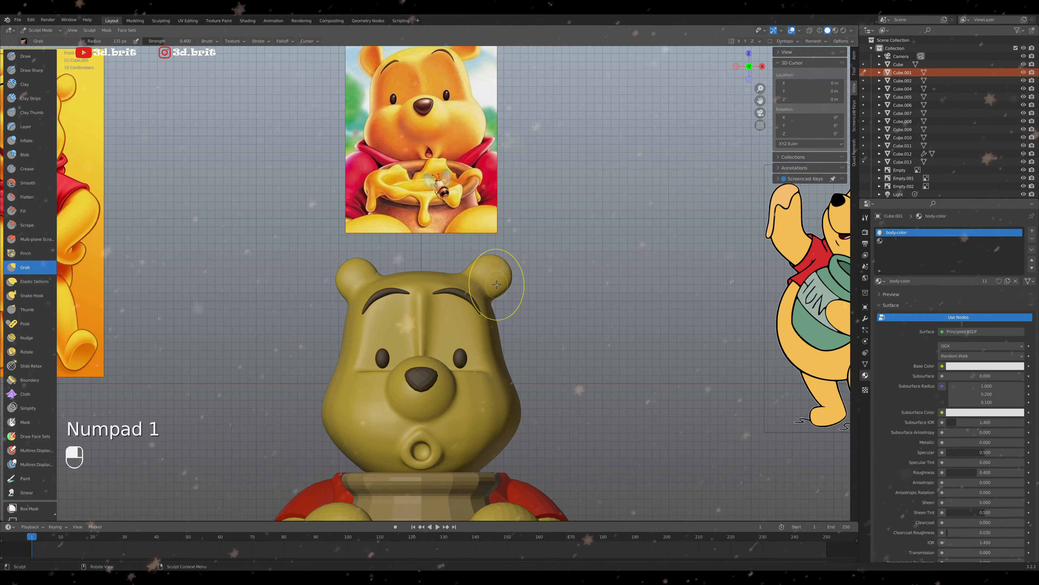
pyautogui.press('i')
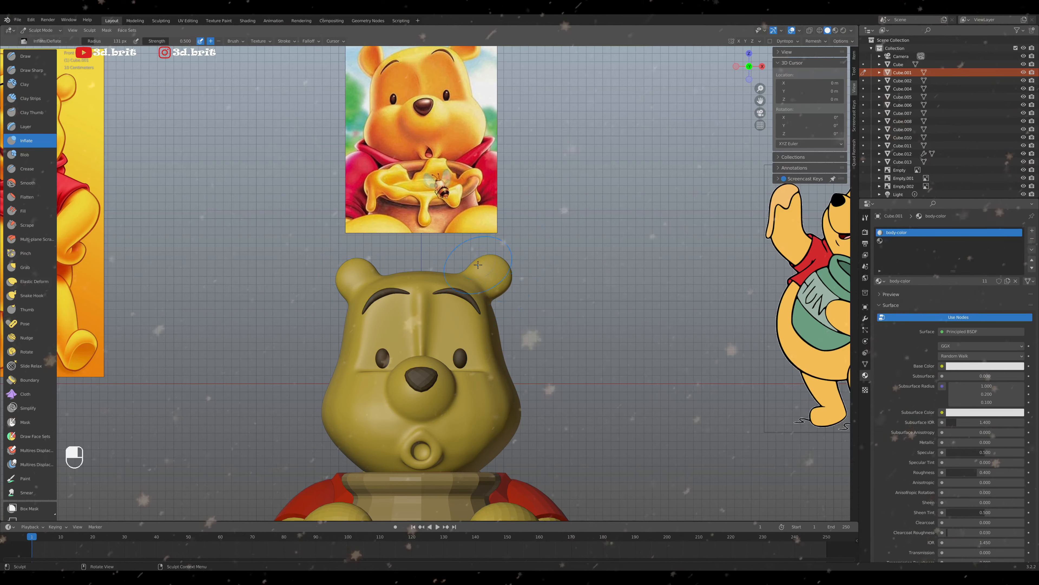
pyautogui.scroll(-2, 495, 254)
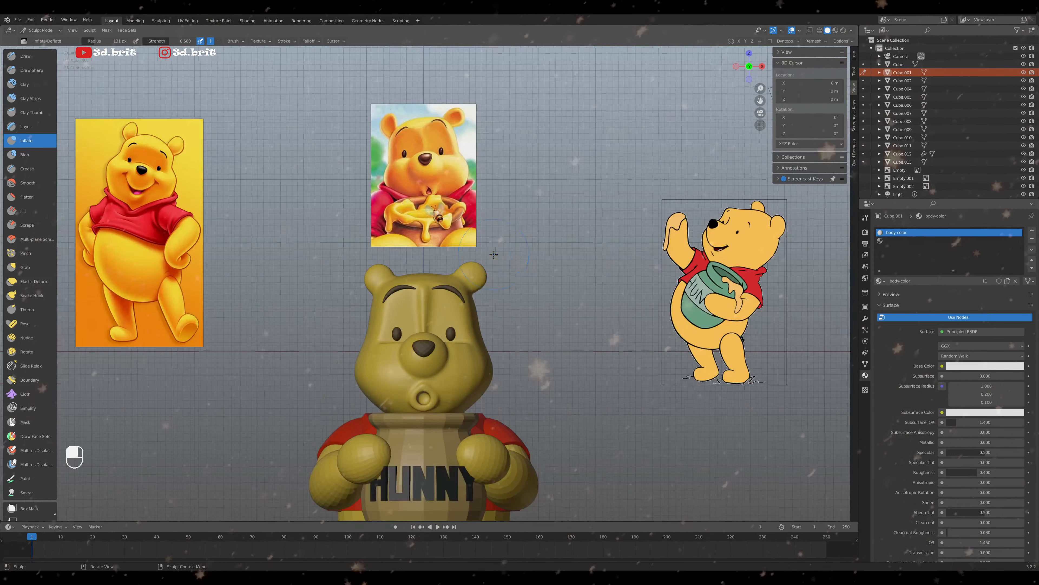
pyautogui.scroll(3, 469, 261)
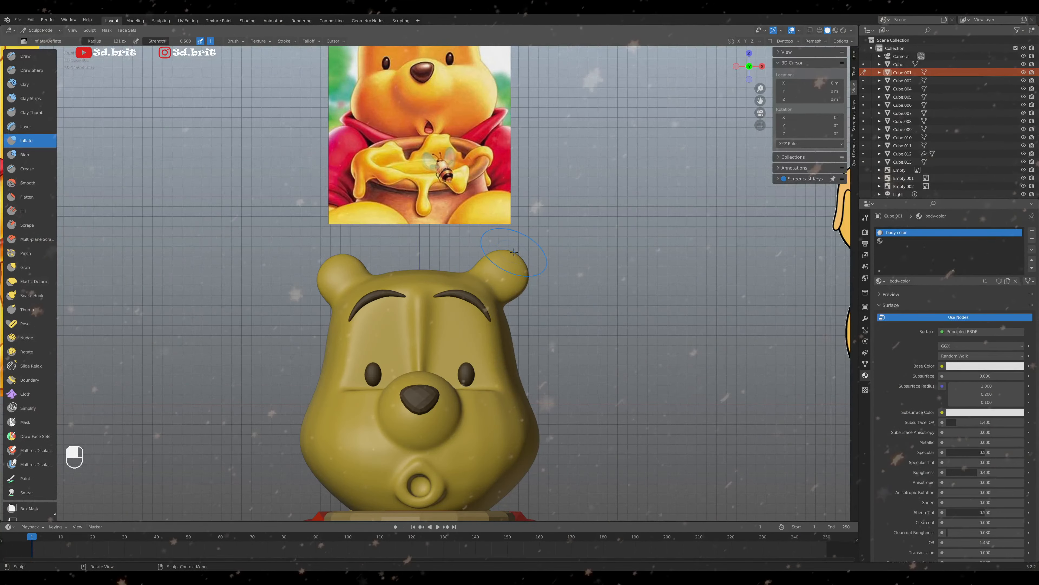
pyautogui.moveTo(525, 273); pyautogui.dragTo(501, 253)
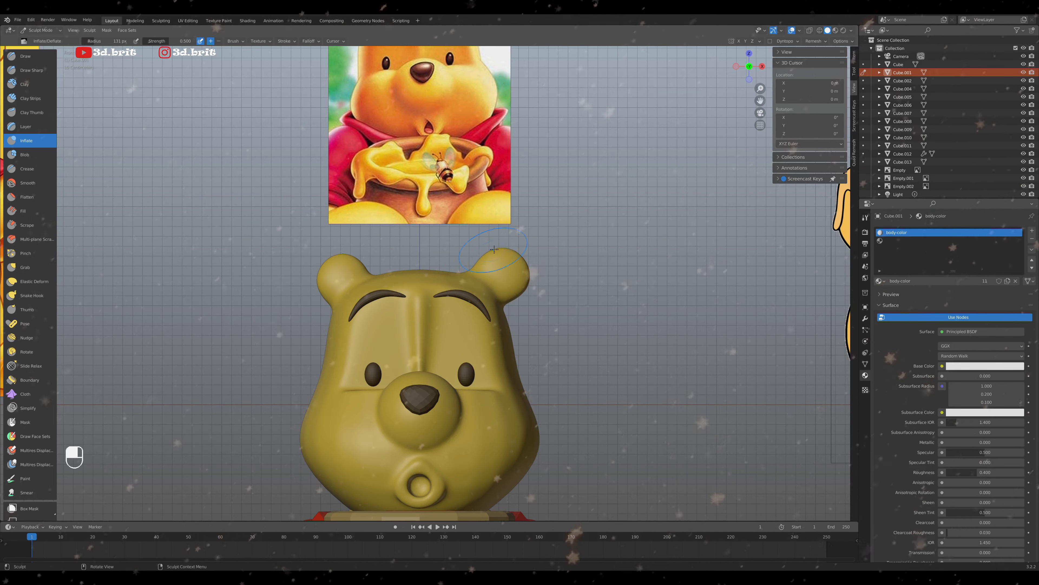
# Switch back to the Grab brush and nudge the enlarged left ear's outer edge inward
pyautogui.press('g')
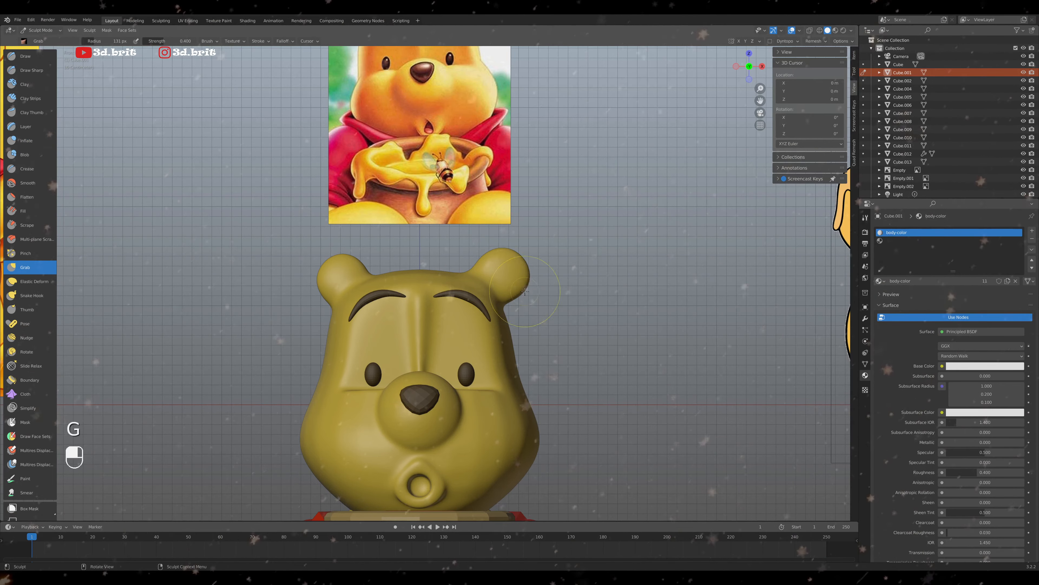
pyautogui.scroll(-3, 525, 291)
pyautogui.scroll(2, 524, 289)
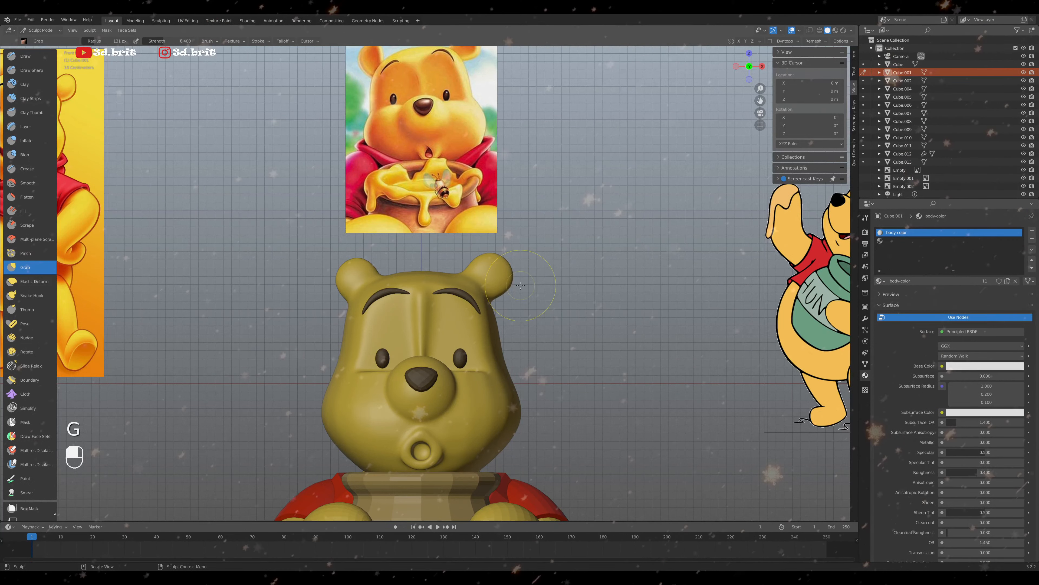
pyautogui.moveTo(521, 285)
pyautogui.mouseDown()
pyautogui.moveTo(500, 290)
pyautogui.moveTo(507, 263)
pyautogui.mouseUp()
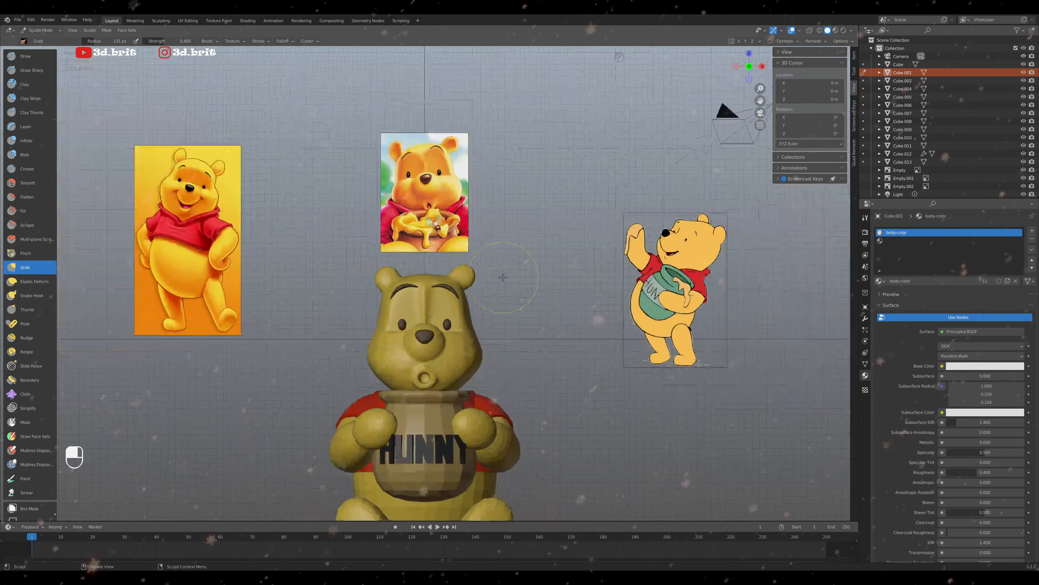
# Set the Inflate brush radius to 97 px and swell the top of the bear's left ear
pyautogui.scroll(2, 503, 277)
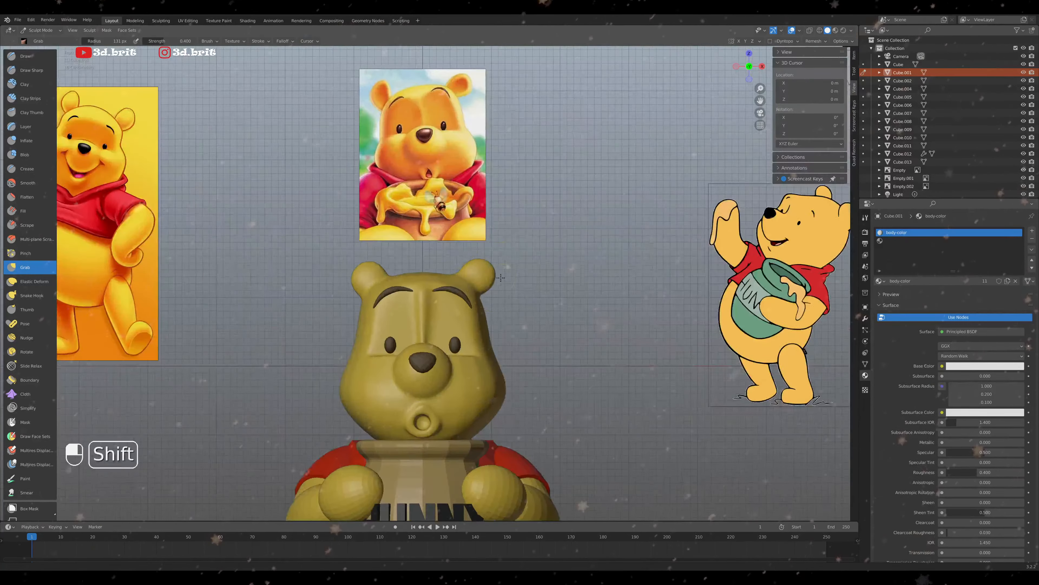
pyautogui.keyDown('shift'); pyautogui.moveTo(502, 277); pyautogui.dragTo(520, 261, button='middle'); pyautogui.keyUp('shift')
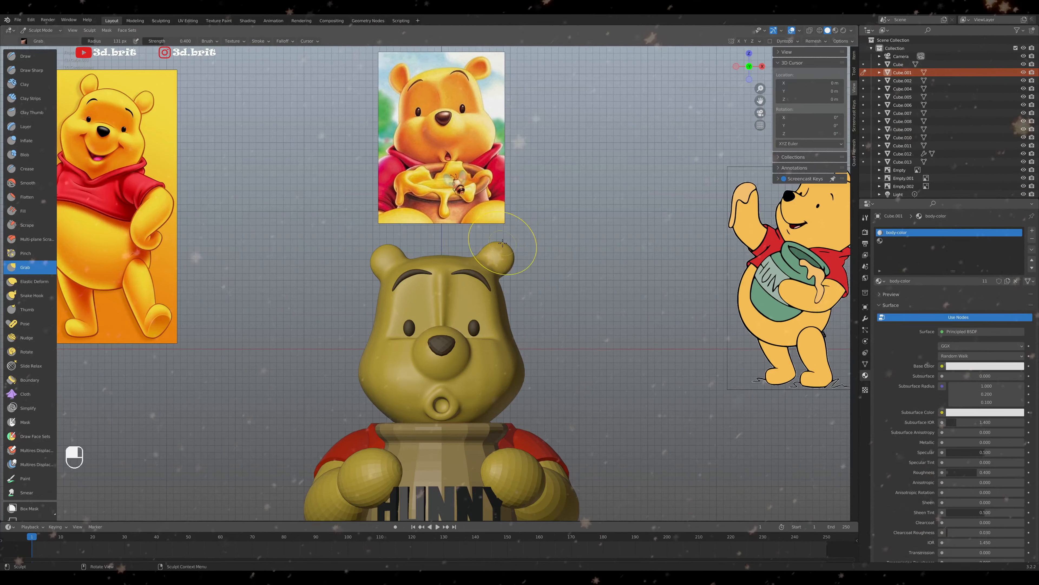
pyautogui.press('i')
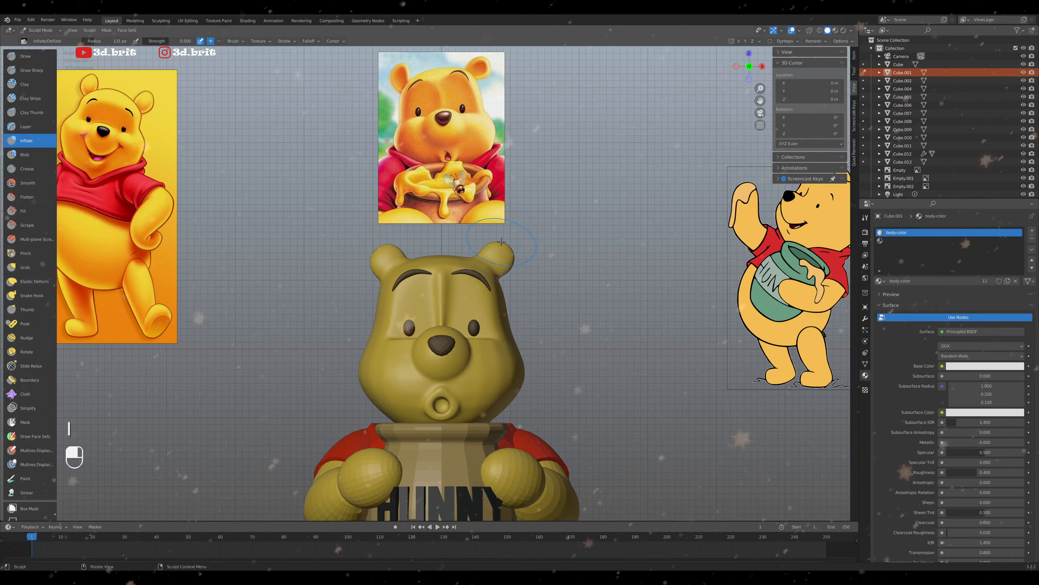
pyautogui.press('f')
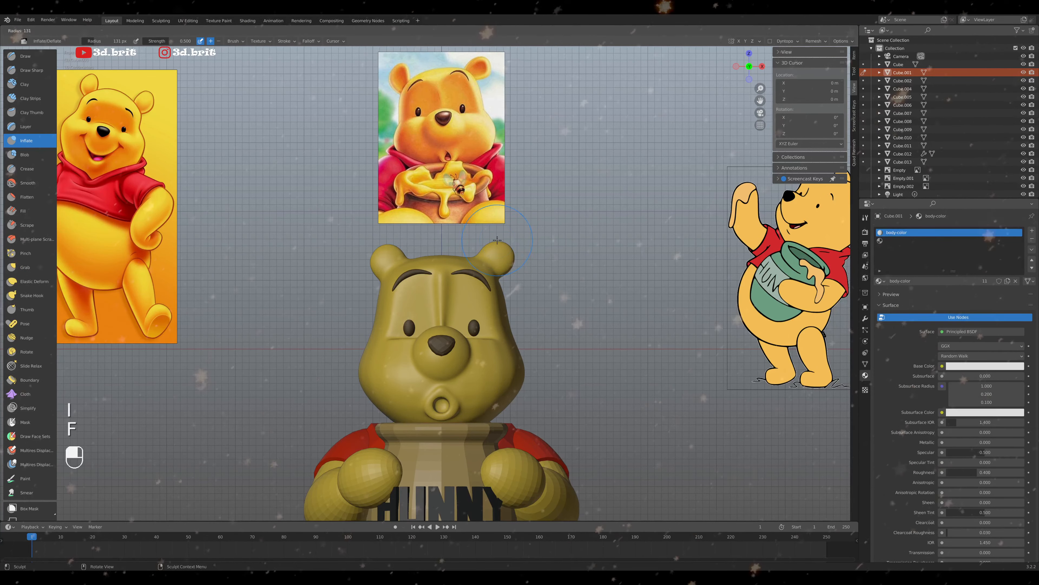
pyautogui.click(506, 244)
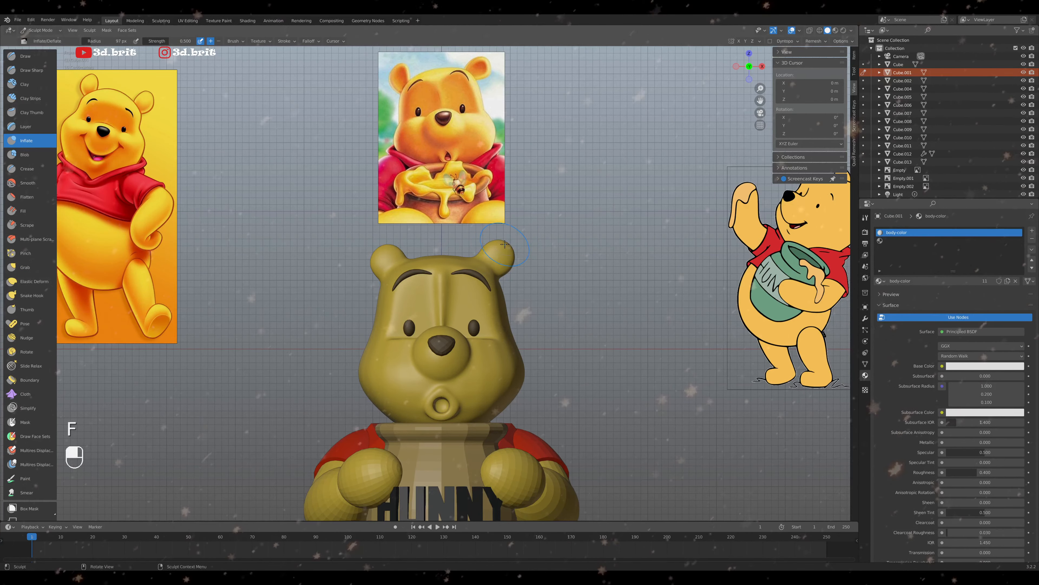
pyautogui.moveTo(506, 246)
pyautogui.mouseDown()
pyautogui.moveTo(512, 269)
pyautogui.moveTo(501, 241)
pyautogui.mouseUp()
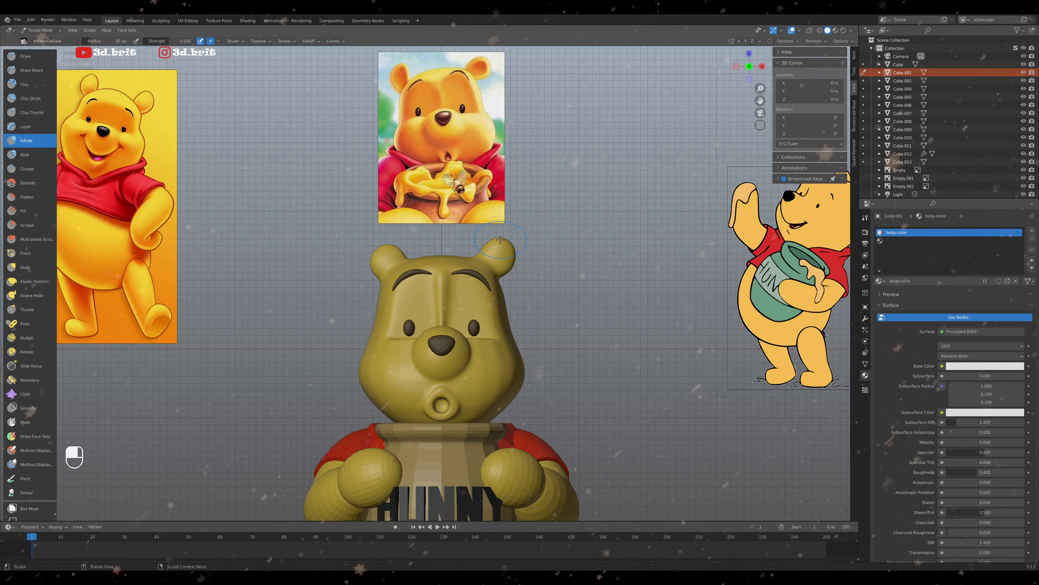
# Switch to the Grab brush, raise its radius to 121 px and refine the outer contour of the bear's left ear
pyautogui.press('g')
pyautogui.moveTo(509, 262)
pyautogui.mouseDown()
pyautogui.moveTo(500, 231)
pyautogui.moveTo(519, 261)
pyautogui.moveTo(496, 271)
pyautogui.moveTo(511, 266)
pyautogui.mouseUp()
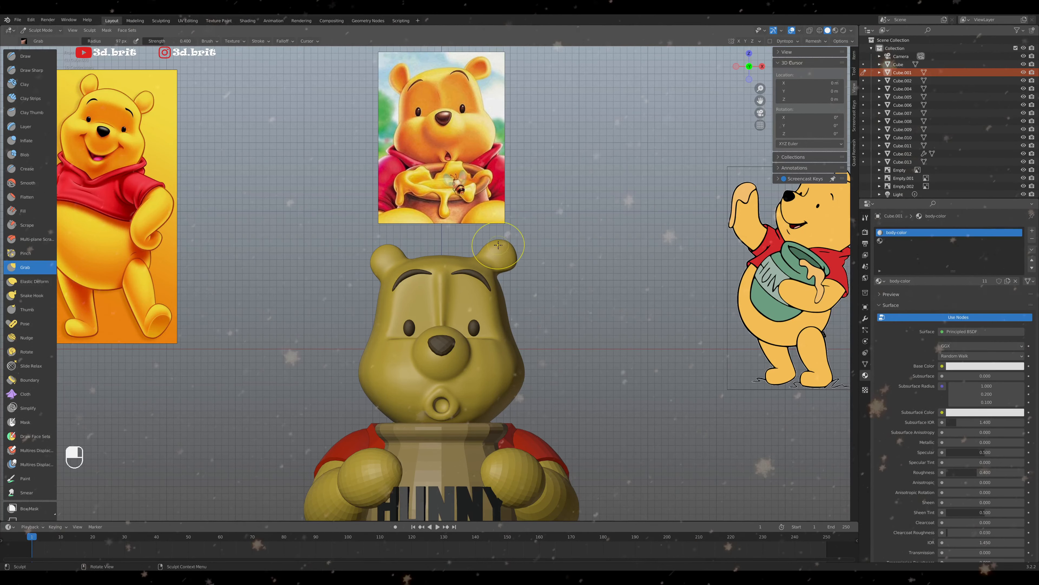
pyautogui.press('g')
pyautogui.press('f')
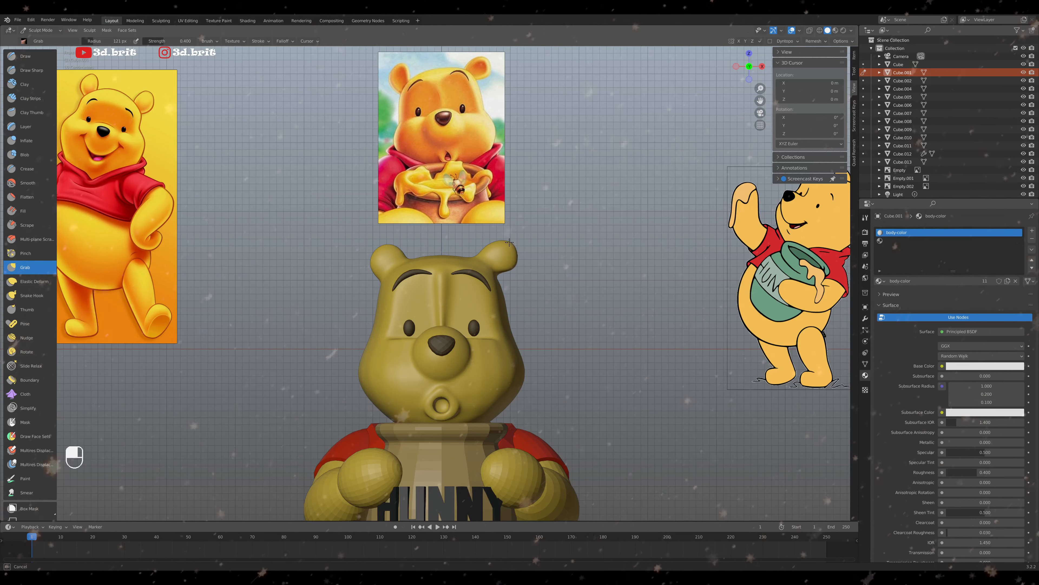
pyautogui.click(509, 268)
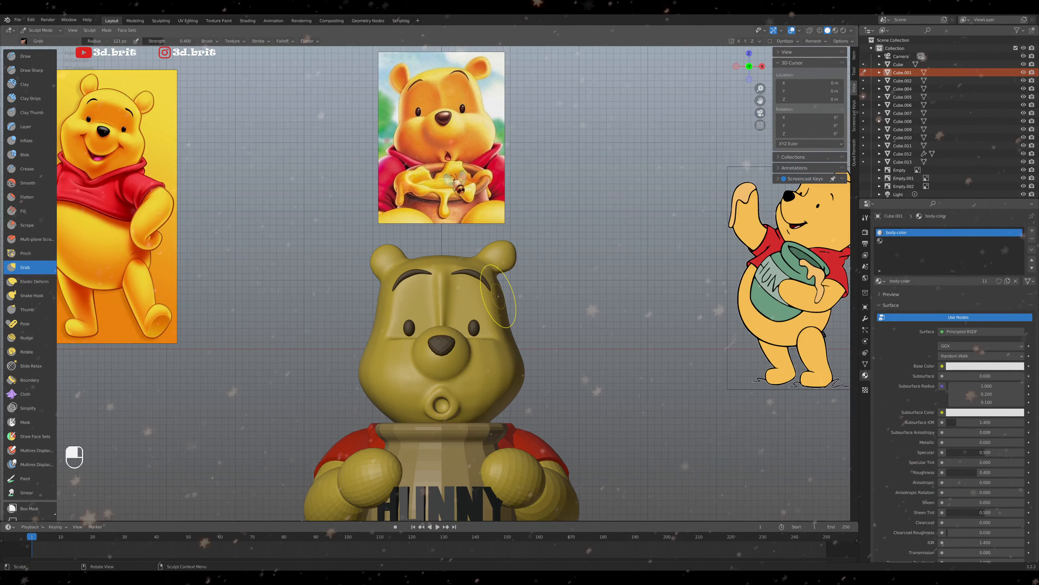
# Set the Grab brush radius to 145 px and nudge the inner side of the bear's left ear where it meets the head
pyautogui.scroll(1, 498, 295)
pyautogui.press('shift')
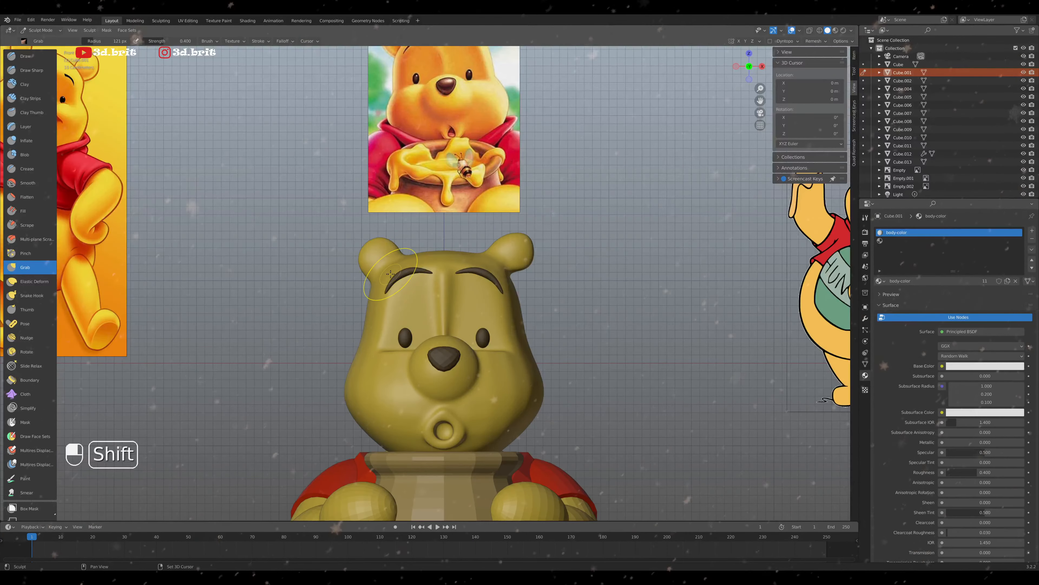
pyautogui.scroll(-3, 395, 281)
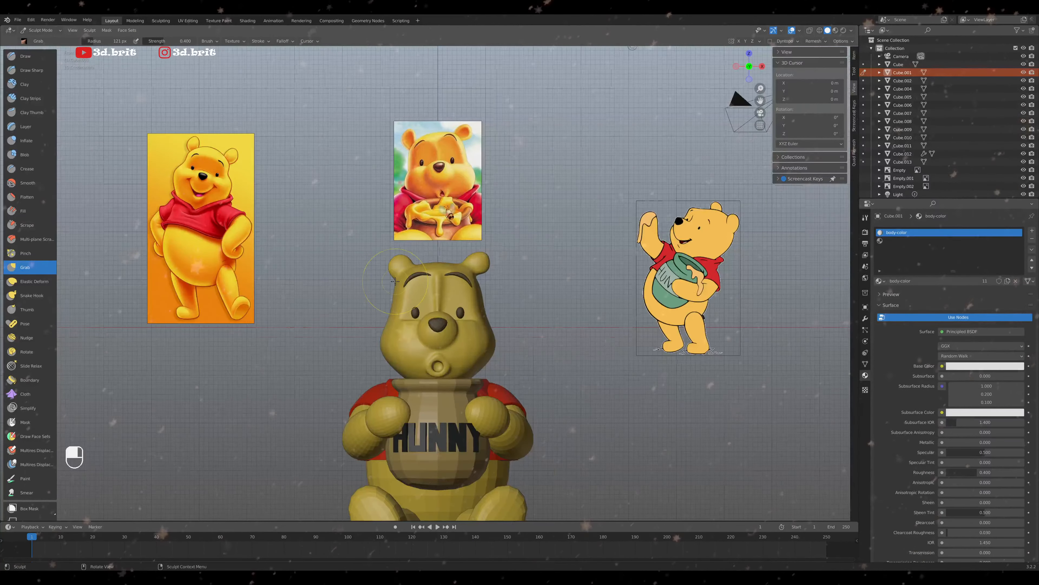
pyautogui.scroll(4, 395, 281)
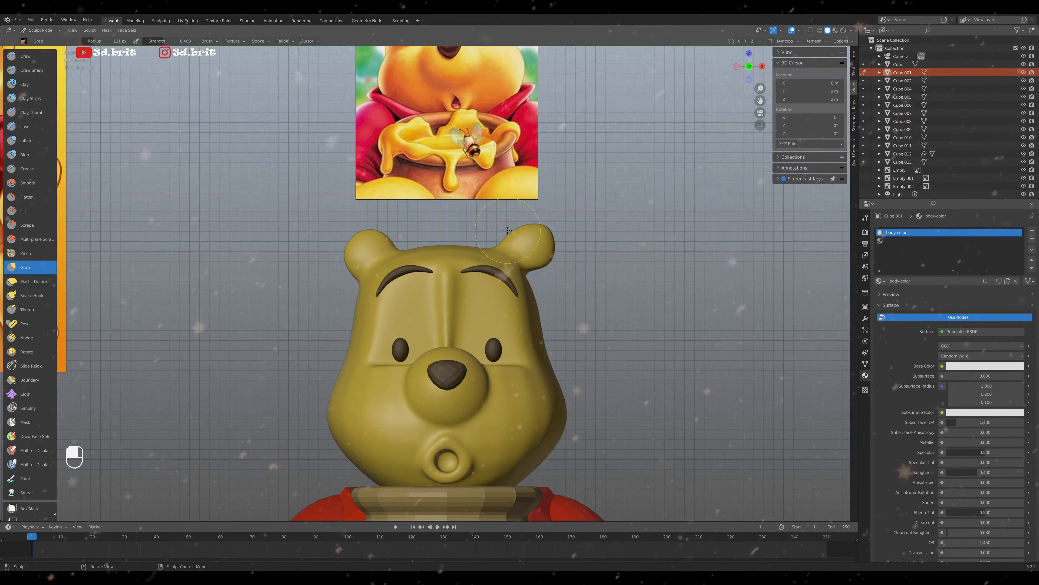
pyautogui.press('f')
pyautogui.click(515, 234)
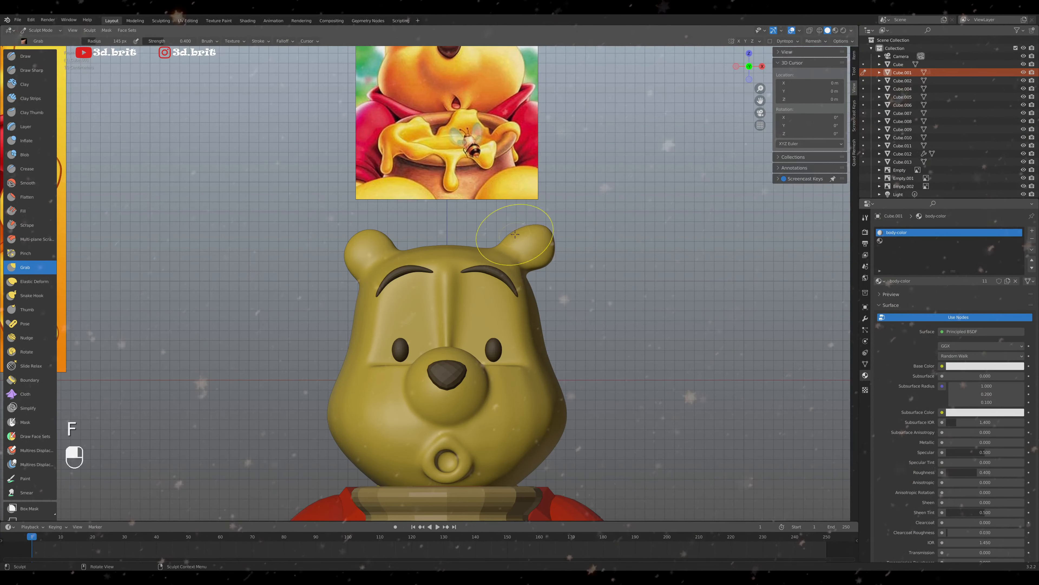
pyautogui.moveTo(505, 240); pyautogui.dragTo(507, 244)
# Swell the top and outer edge of the bear's right ear with the Inflate brush and check its thickness from the side
pyautogui.scroll(-3, 404, 105)
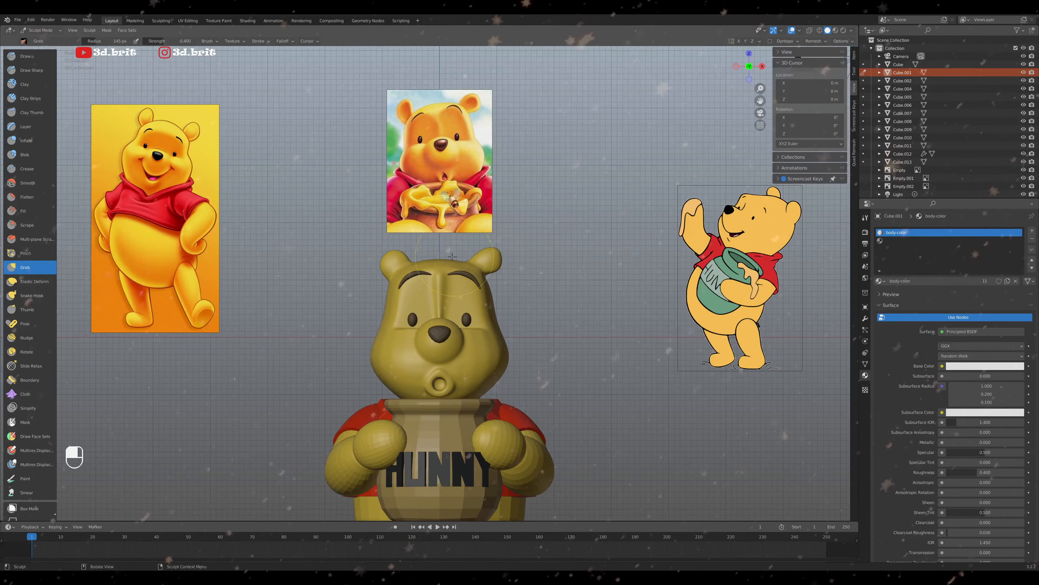
pyautogui.scroll(2, 391, 251)
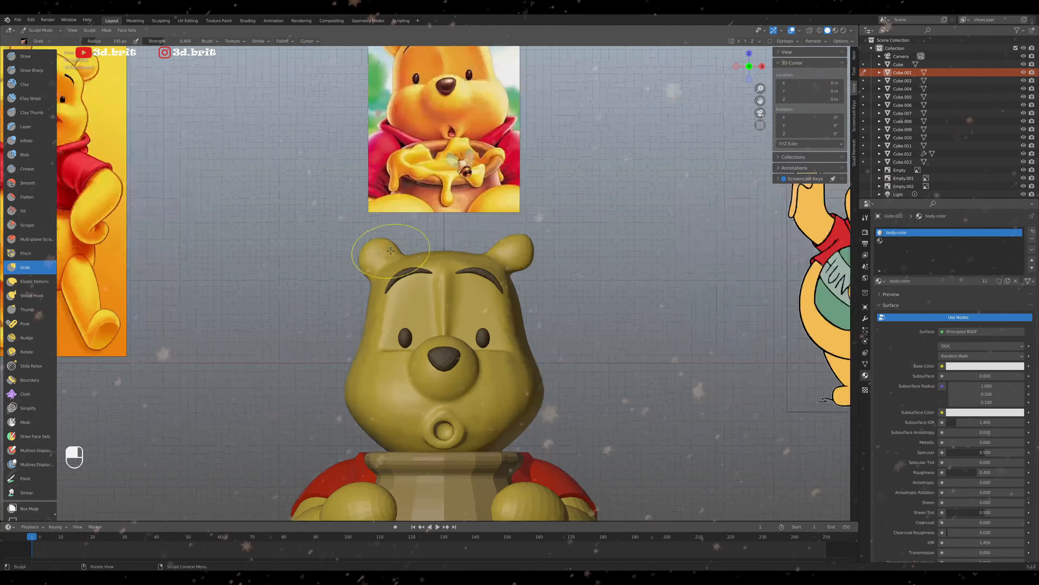
pyautogui.scroll(2, 391, 251)
pyautogui.scroll(-2, 376, 249)
pyautogui.scroll(2, 361, 247)
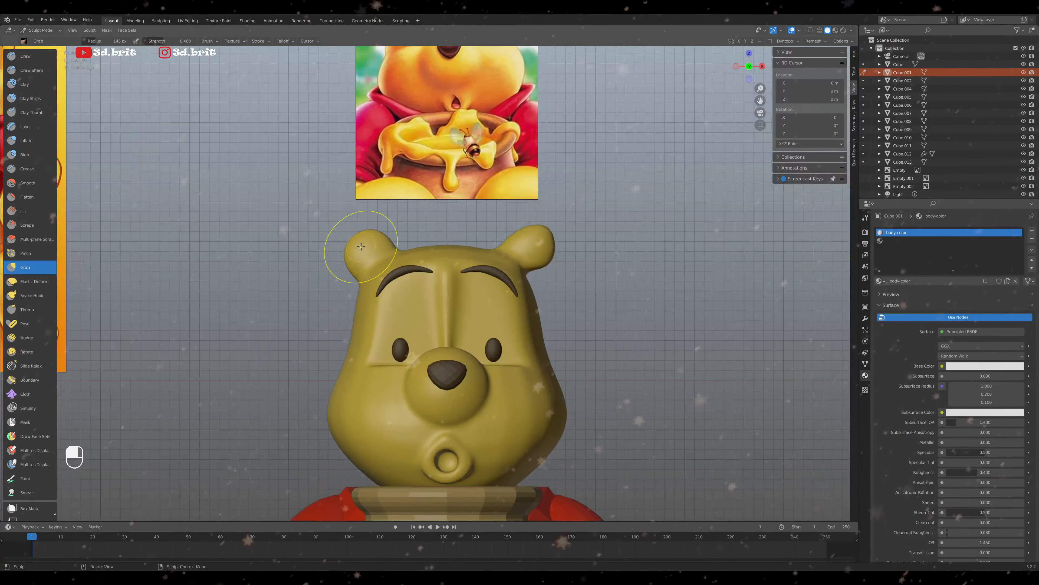
pyautogui.press('i')
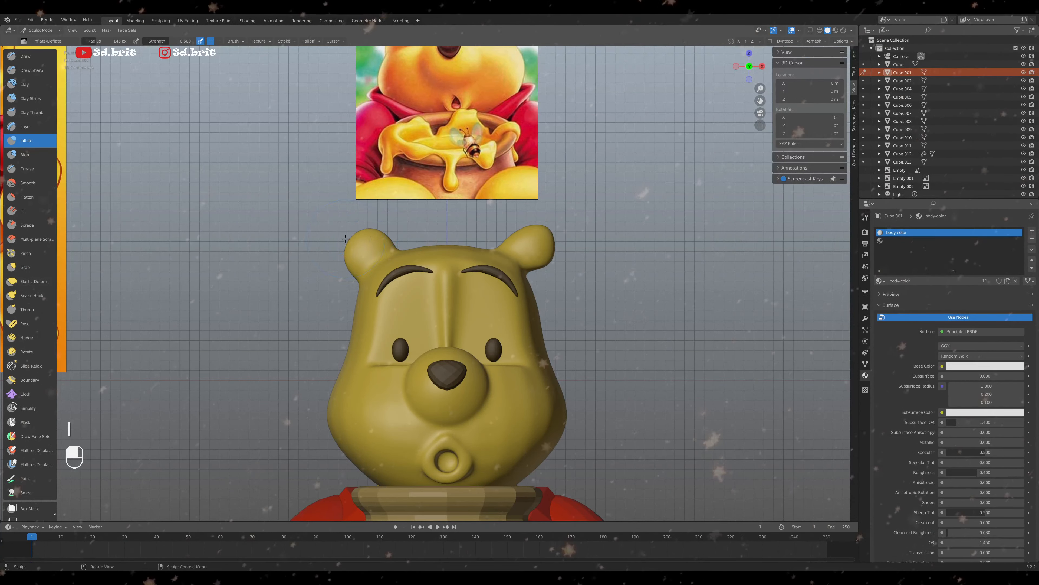
pyautogui.moveTo(346, 238); pyautogui.dragTo(360, 232)
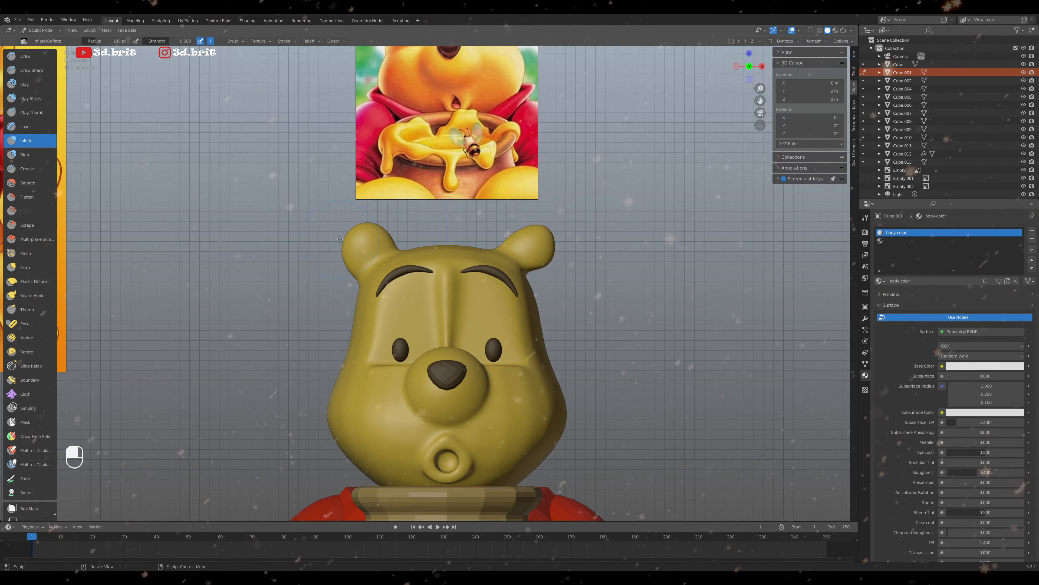
pyautogui.press('KP_3')
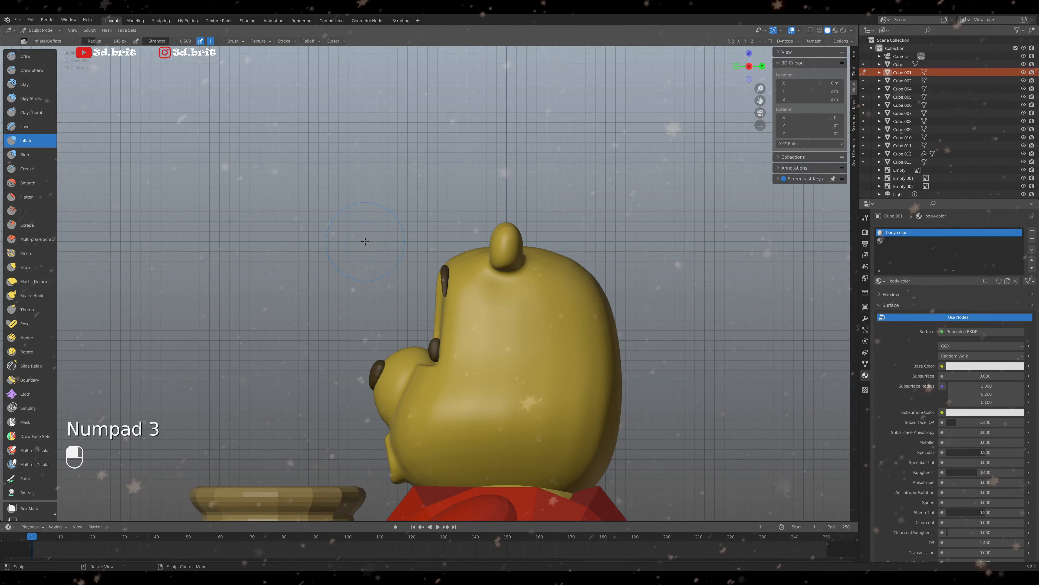
pyautogui.press('KP_9')
pyautogui.press('KP_1')
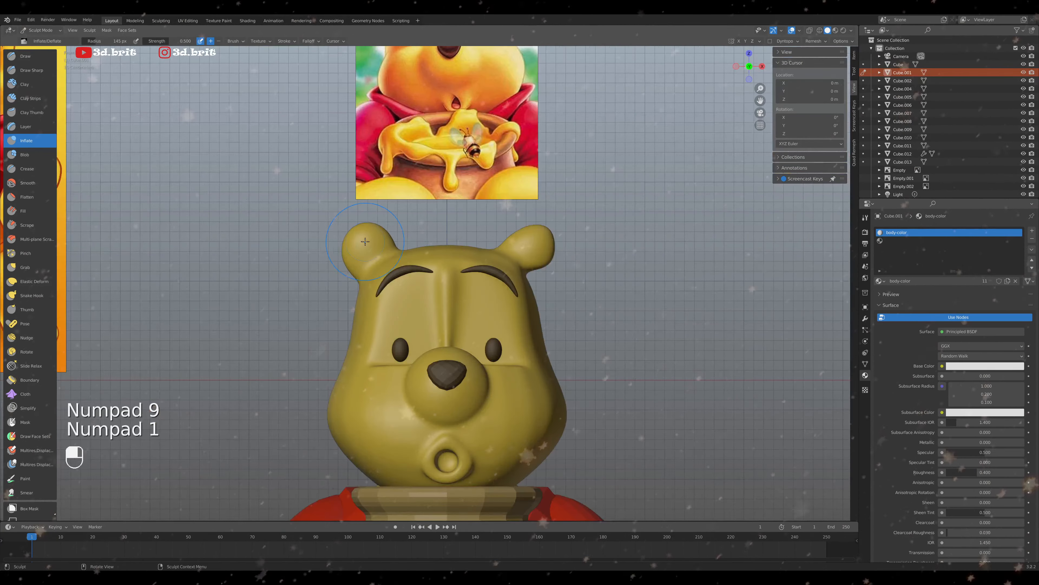
# Switch to the Grab brush, set its radius to 125 px and pull the top of the bear's right ear upward and outward
pyautogui.scroll(-4, 386, 248)
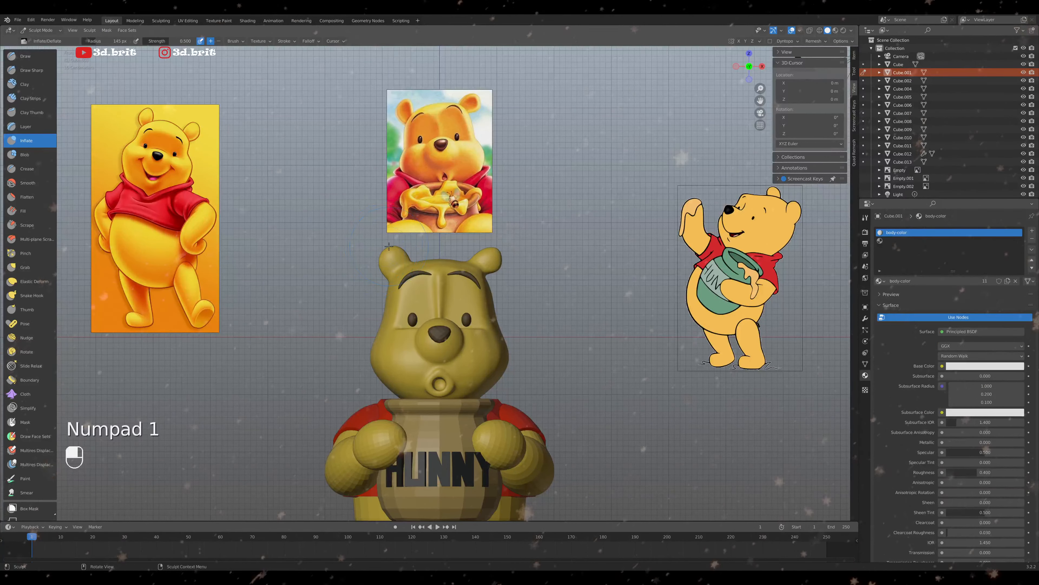
pyautogui.press('g')
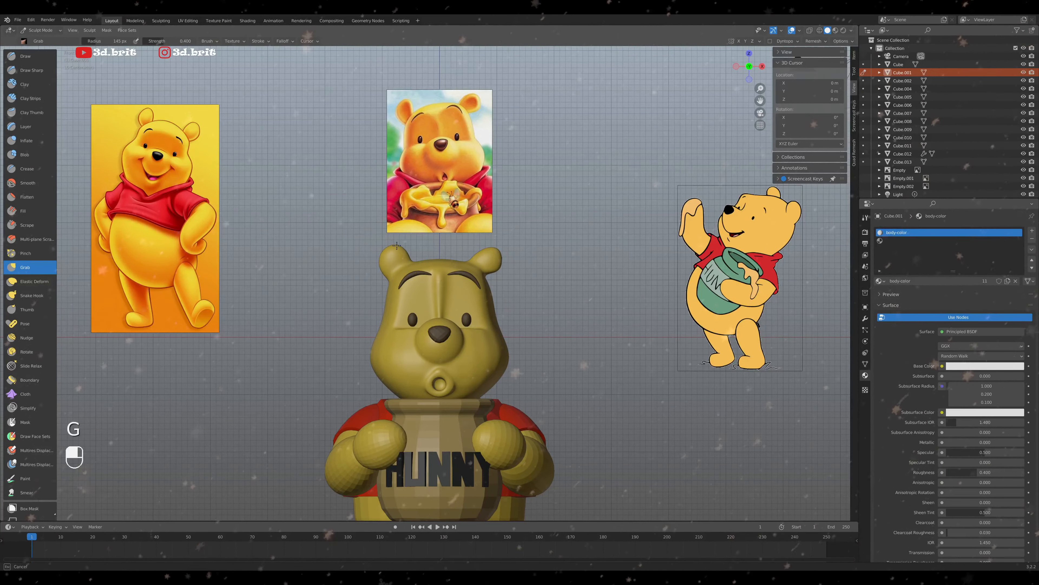
pyautogui.press('f')
pyautogui.click(397, 242)
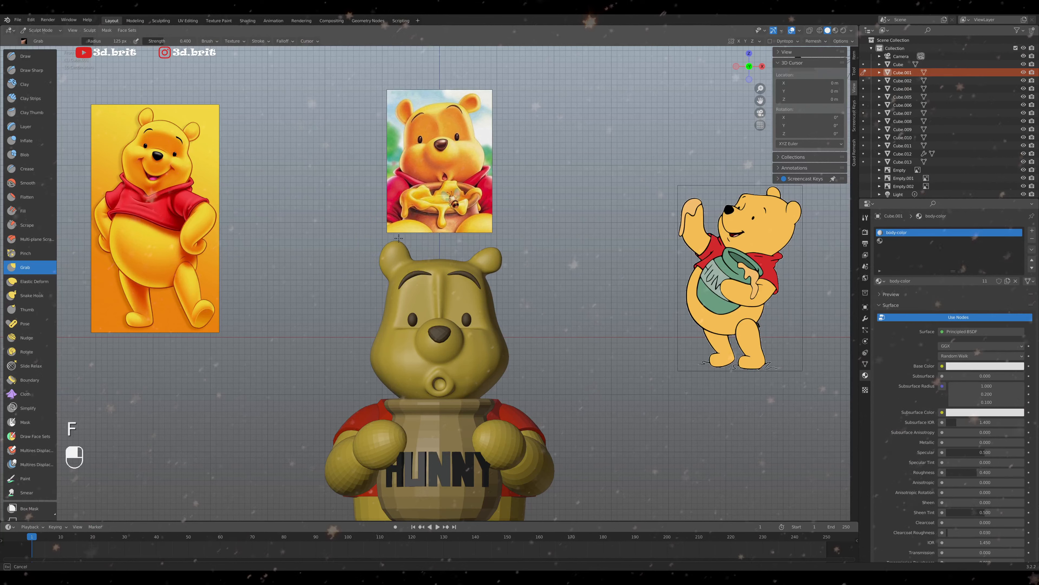
pyautogui.click(398, 238)
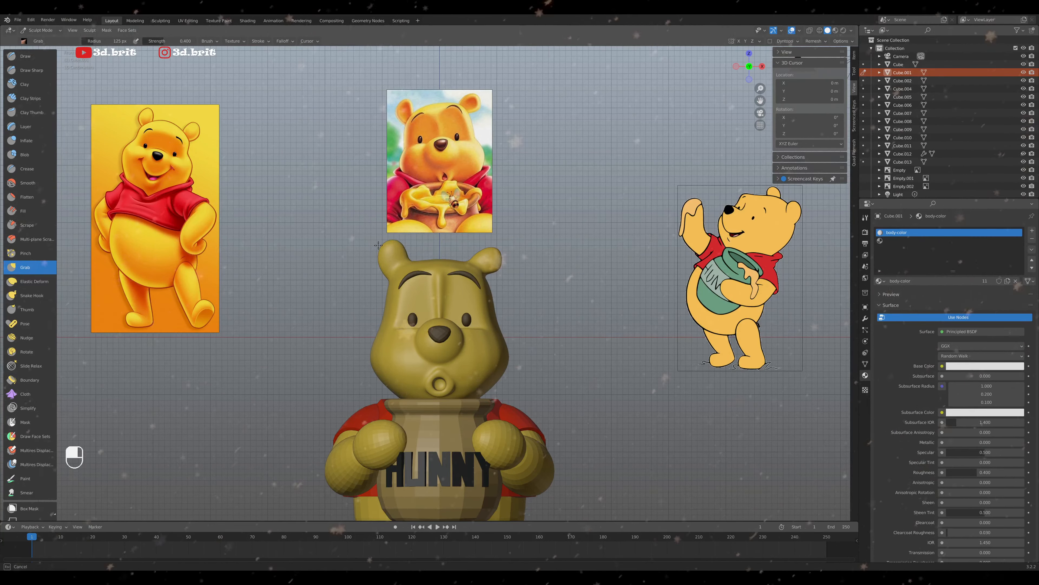
pyautogui.click(391, 238)
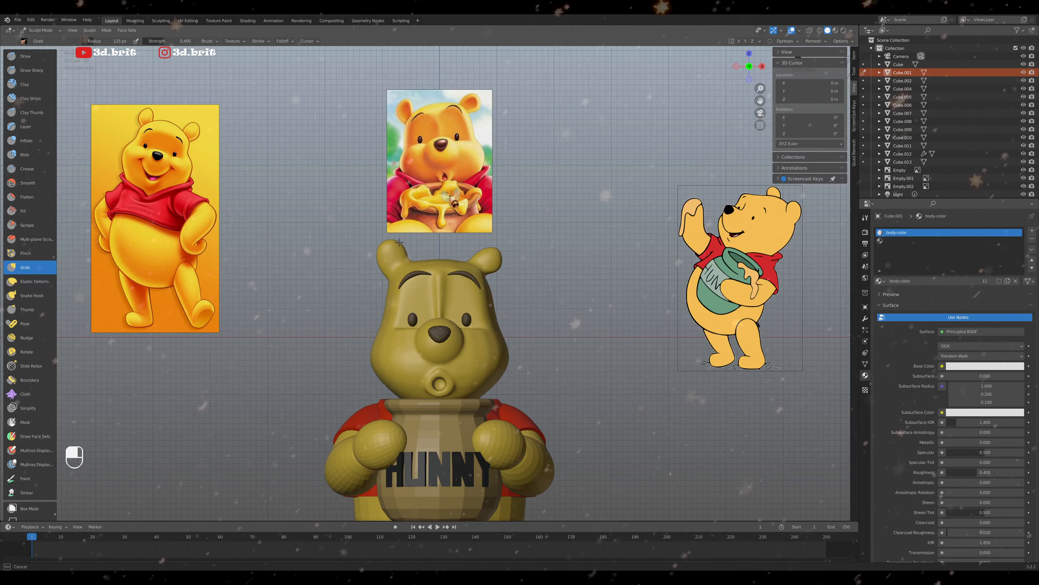
# Refine the rounded top of the bear's right ear with the Grab brush at 91 px and 105 px radius
pyautogui.press('f')
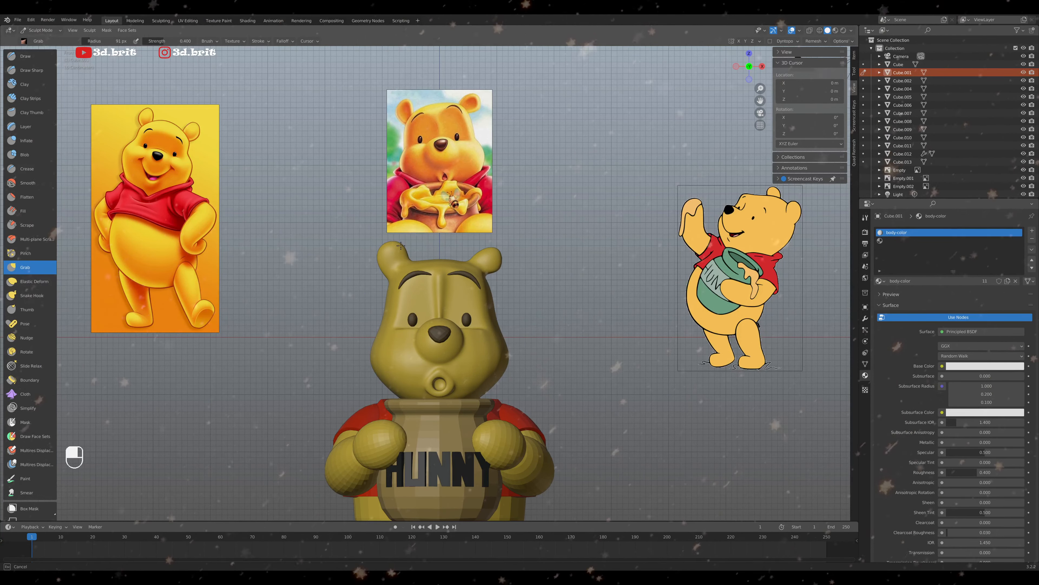
pyautogui.moveTo(403, 247); pyautogui.dragTo(404, 250)
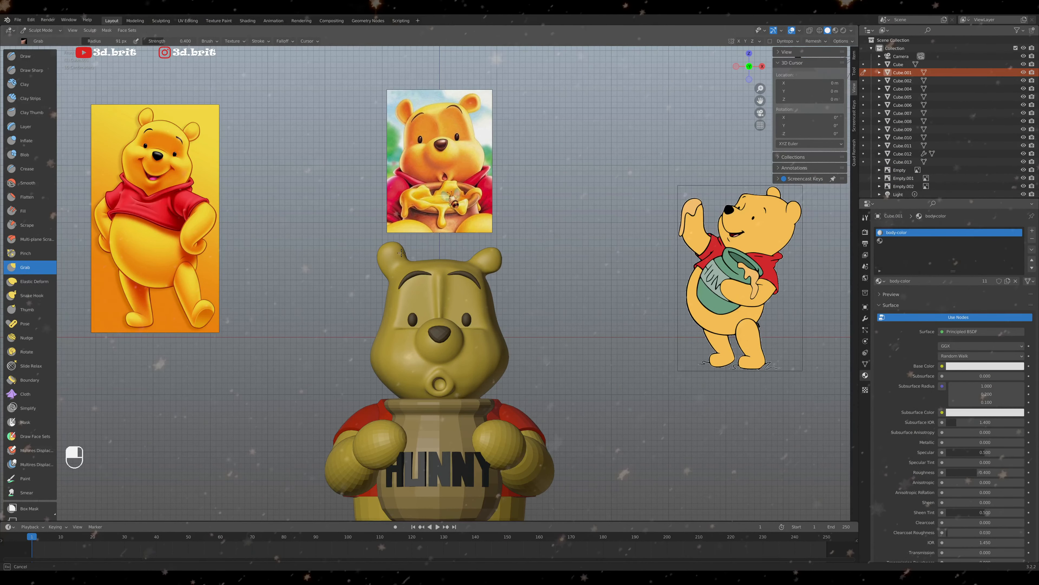
pyautogui.press('f')
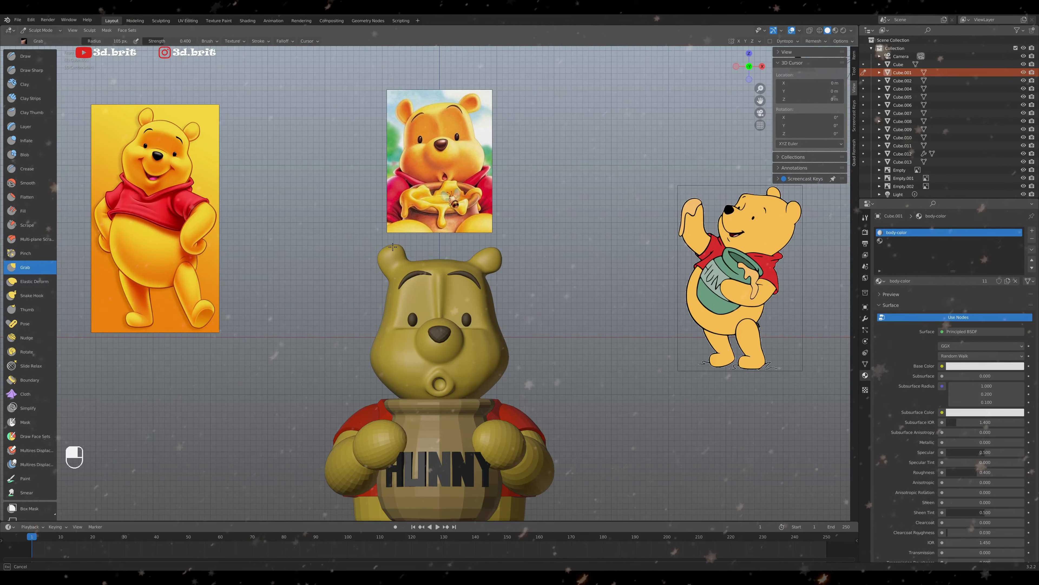
pyautogui.moveTo(392, 246); pyautogui.dragTo(395, 241)
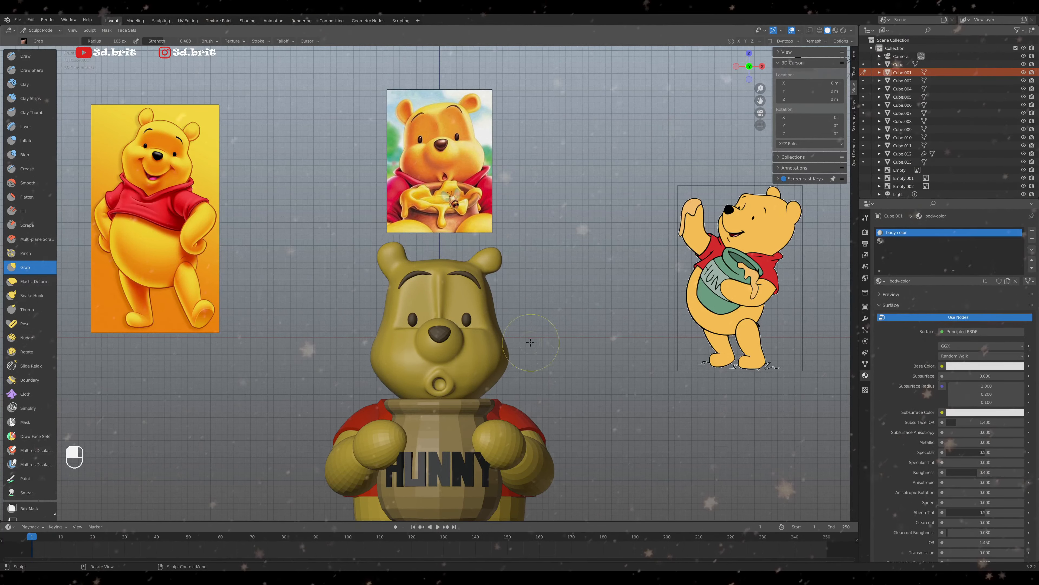
# Work on the vertical forehead ridge between the eyebrows with the Grab brush, and soften it with the Smooth brush
pyautogui.scroll(-4, 531, 342)
pyautogui.scroll(2, 529, 340)
pyautogui.moveTo(528, 340)
pyautogui.mouseDown(button='middle')
pyautogui.moveTo(561, 342)
pyautogui.moveTo(532, 342)
pyautogui.mouseUp(button='middle')
pyautogui.press('KP_1')
pyautogui.scroll(2, 341, 239)
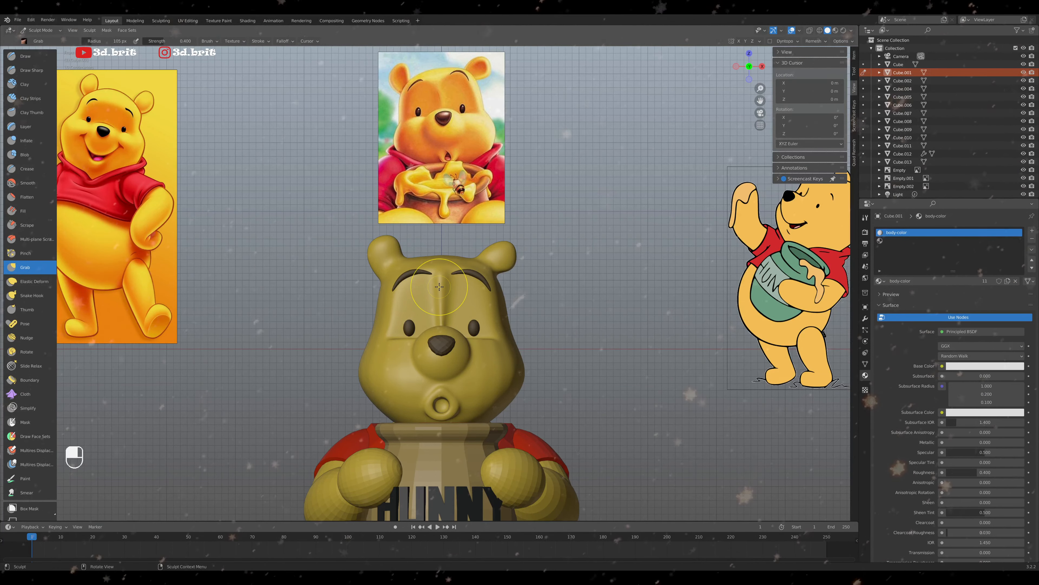
pyautogui.moveTo(443, 289); pyautogui.dragTo(442, 319)
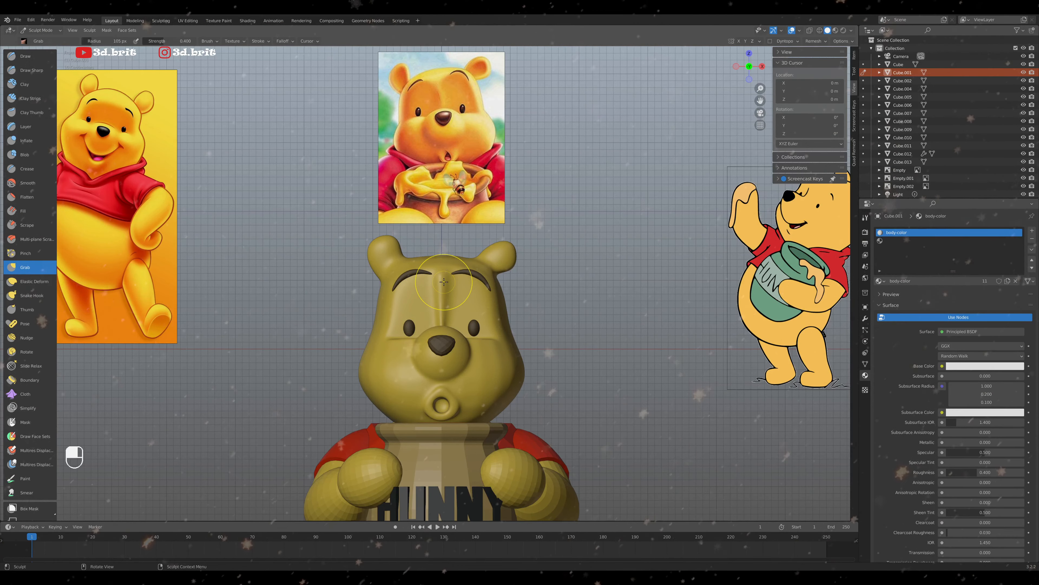
pyautogui.hotkey('shift', 's')
pyautogui.scroll(5, 444, 282)
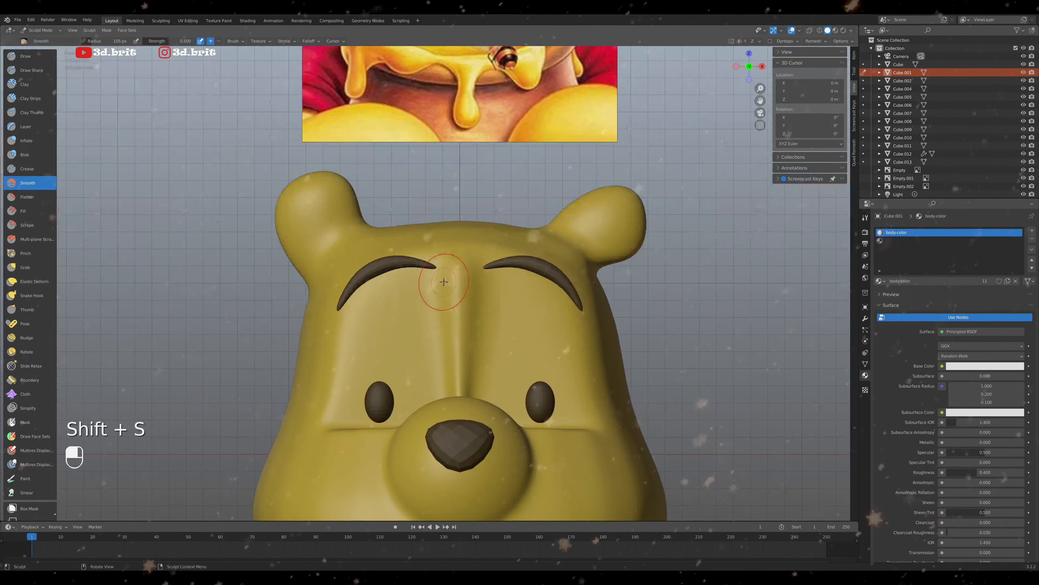
pyautogui.moveTo(456, 283); pyautogui.dragTo(457, 293)
pyautogui.moveTo(456, 292); pyautogui.dragTo(457, 310)
# Examine the forehead ridge and ears from several angles and compare the head with the reference images from the front
pyautogui.moveTo(456, 310); pyautogui.dragTo(422, 318, button='middle')
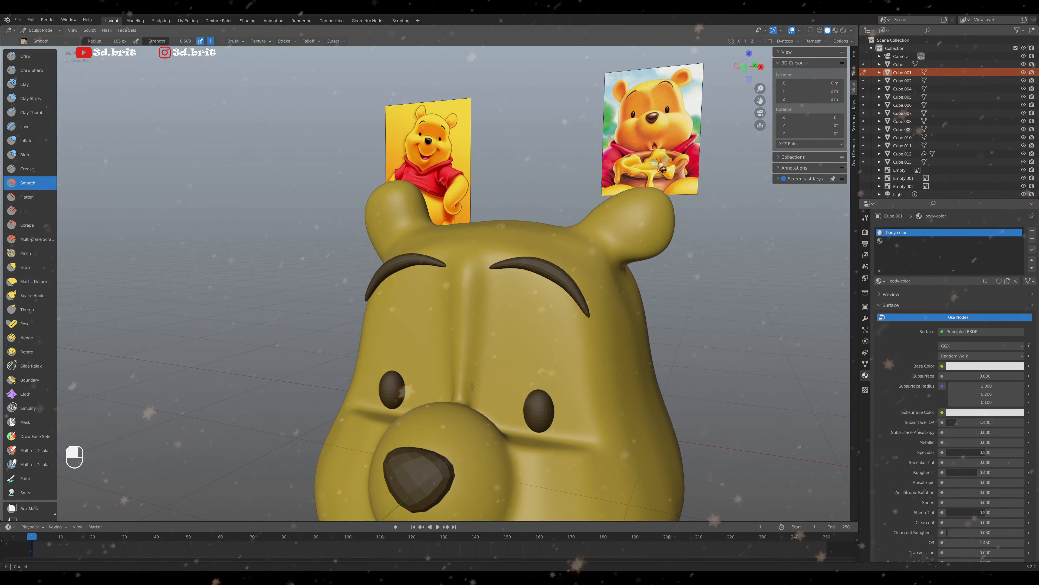
pyautogui.moveTo(464, 383)
pyautogui.mouseDown(button='middle')
pyautogui.moveTo(455, 368)
pyautogui.moveTo(609, 260)
pyautogui.mouseUp(button='middle')
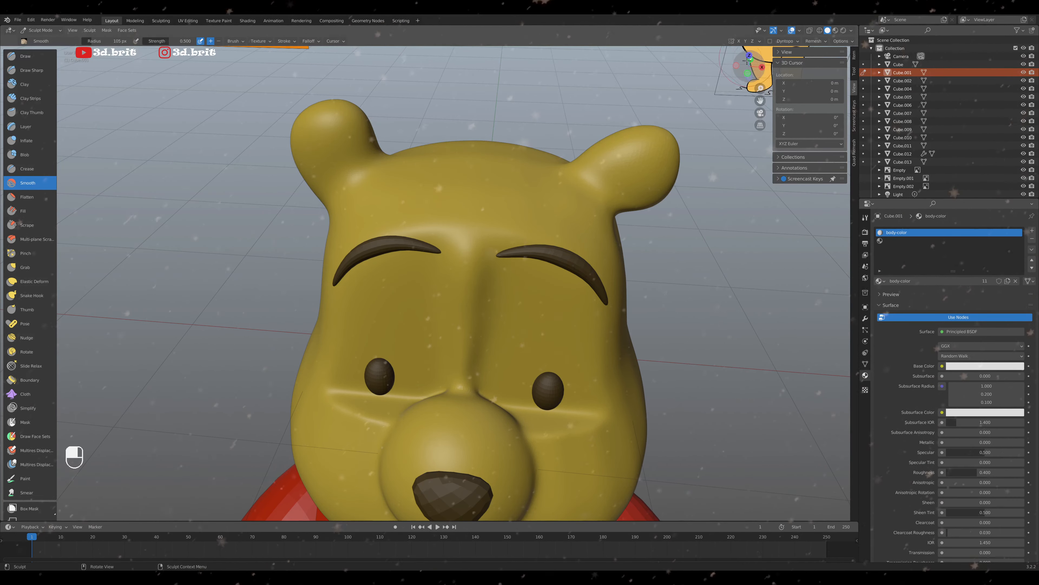
pyautogui.moveTo(747, 61); pyautogui.dragTo(706, 33)
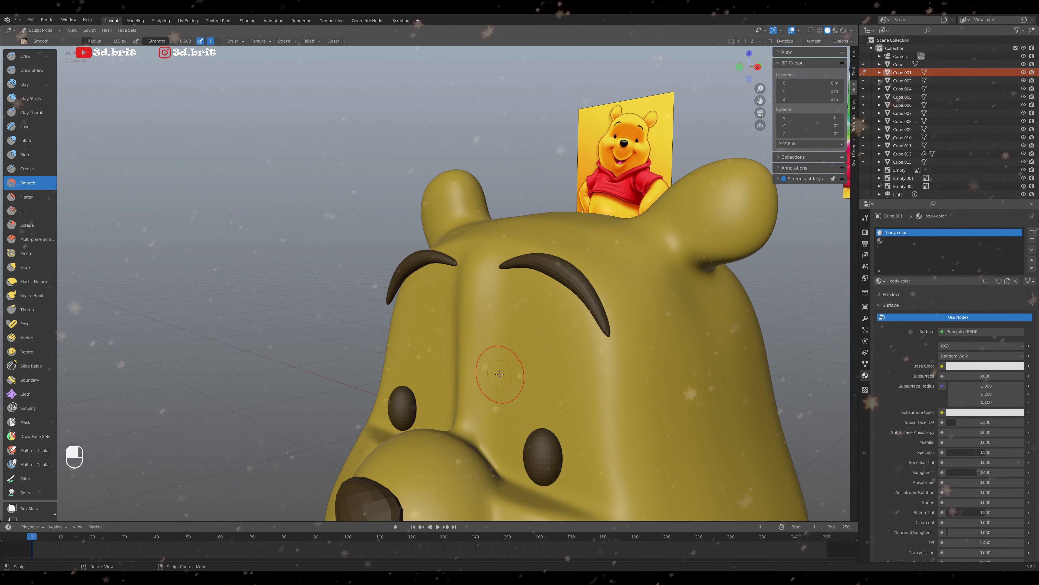
pyautogui.press('KP_1')
pyautogui.scroll(-5, 499, 374)
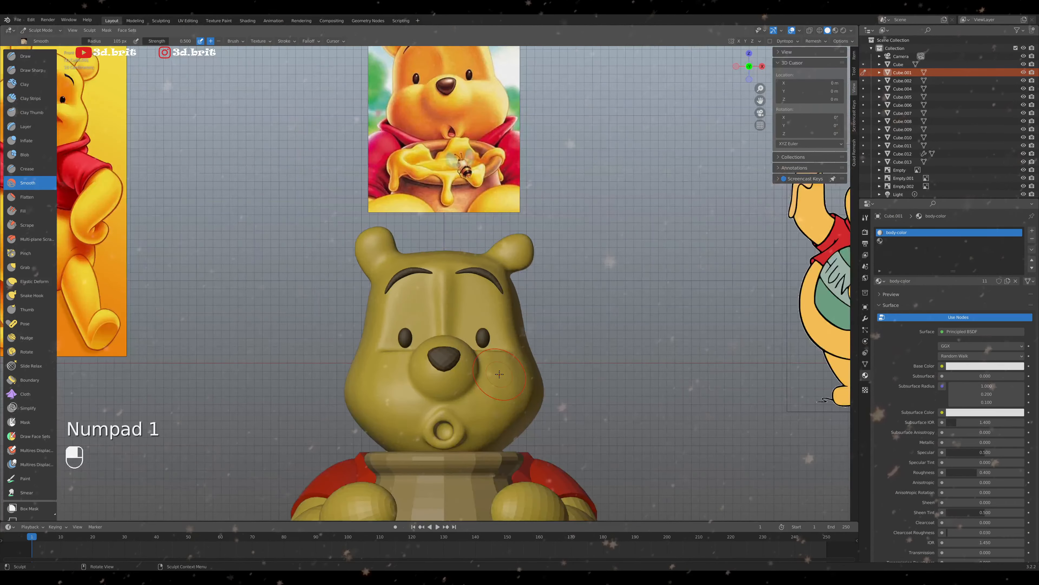
pyautogui.scroll(-3, 499, 374)
pyautogui.keyDown('shift'); pyautogui.moveTo(499, 373); pyautogui.dragTo(503, 356, button='middle'); pyautogui.keyUp('shift')
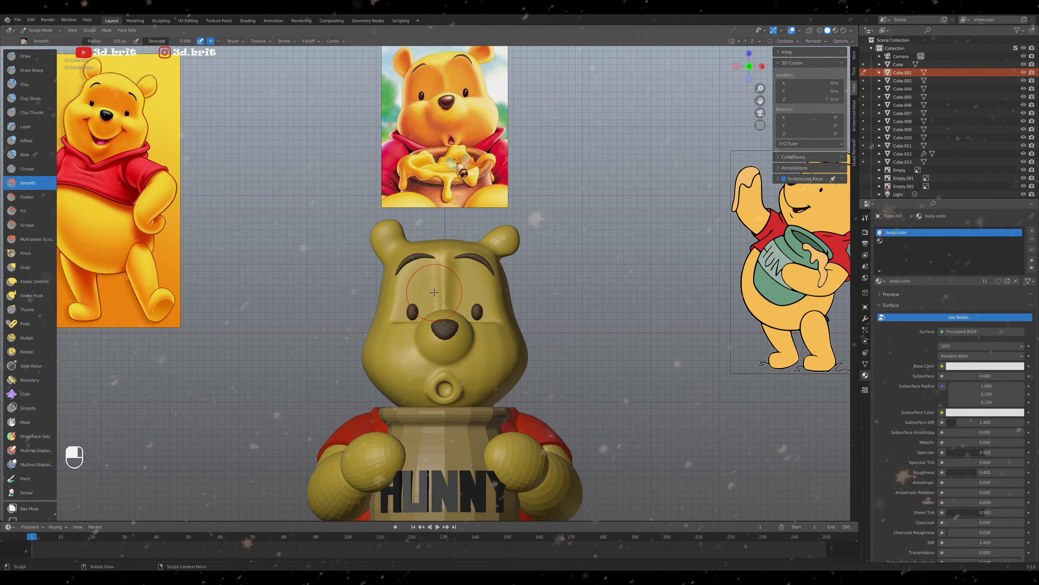
# Switch to the Scrape brush and set its strength to 0.400 and its radius to 135 px
pyautogui.scroll(4, 434, 296)
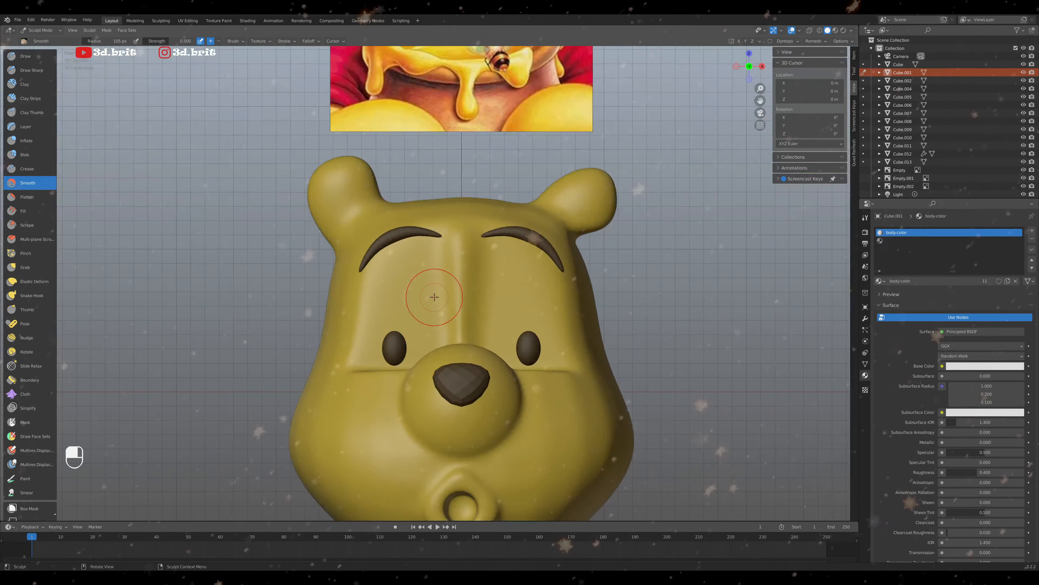
pyautogui.click(12, 225)
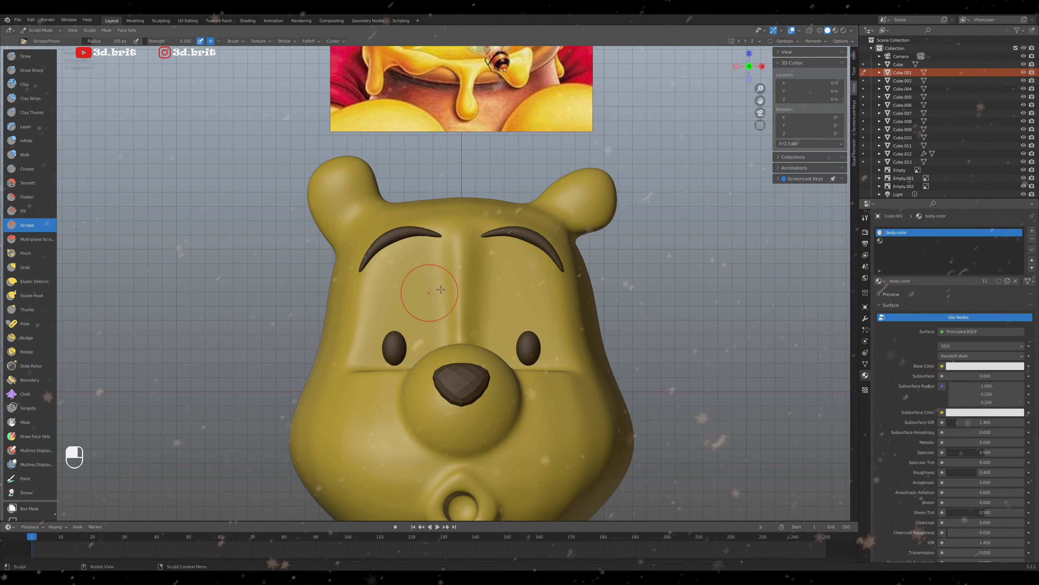
pyautogui.click(172, 40)
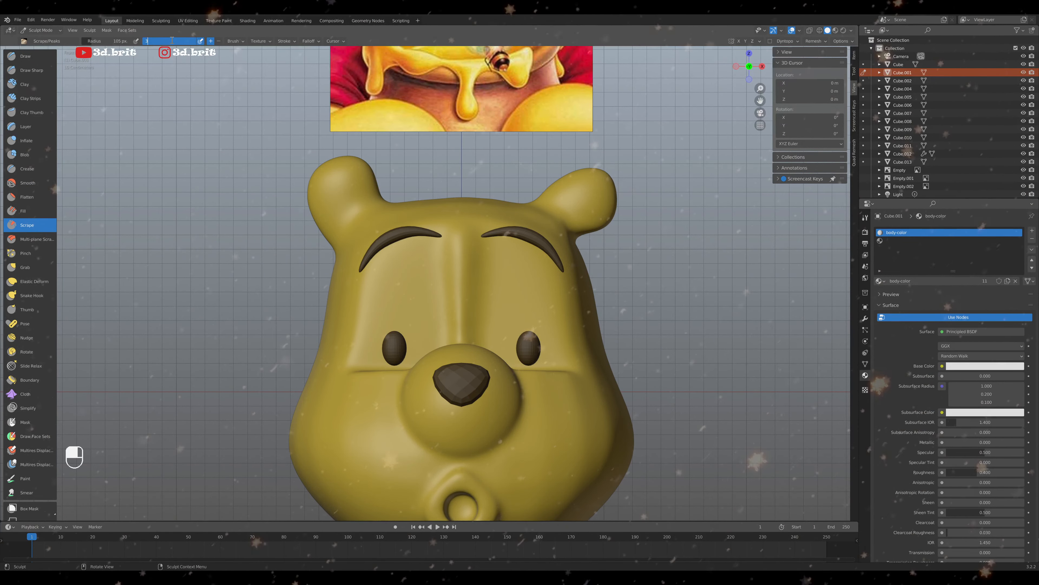
pyautogui.press('BackSpace')
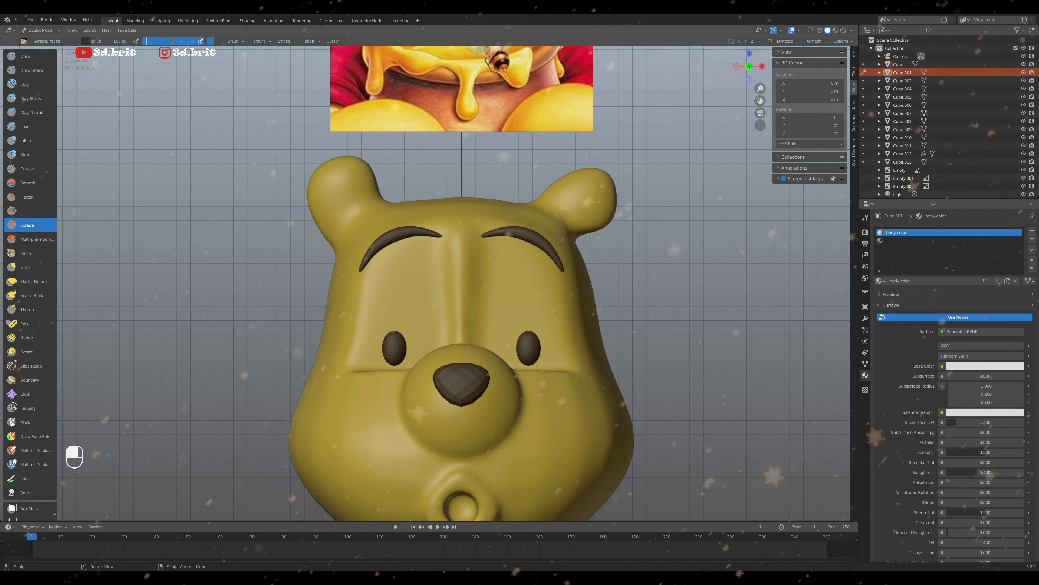
pyautogui.press('Return')
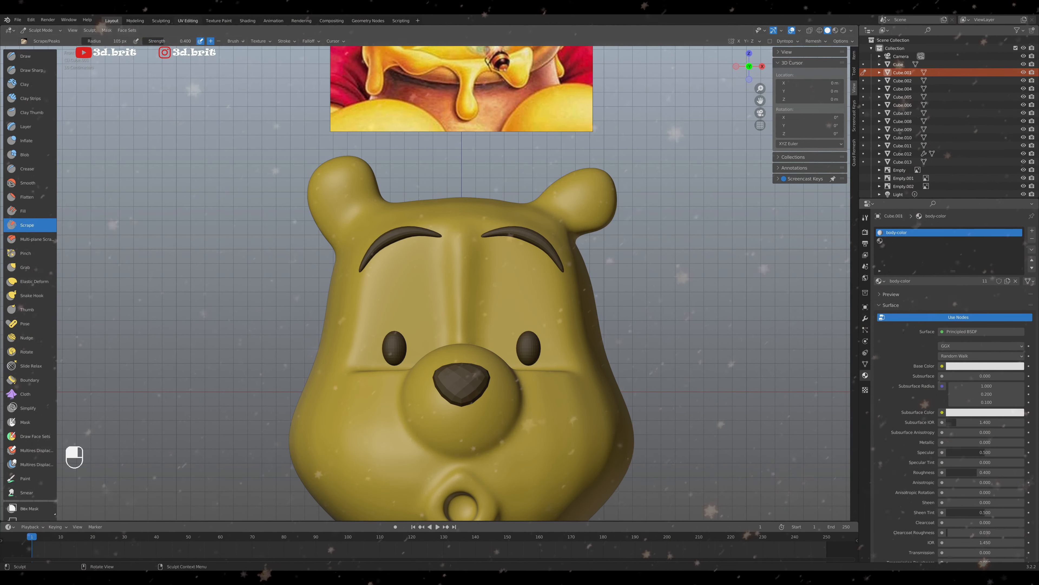
pyautogui.press('f')
pyautogui.click(453, 249)
pyautogui.rightClick(453, 249)
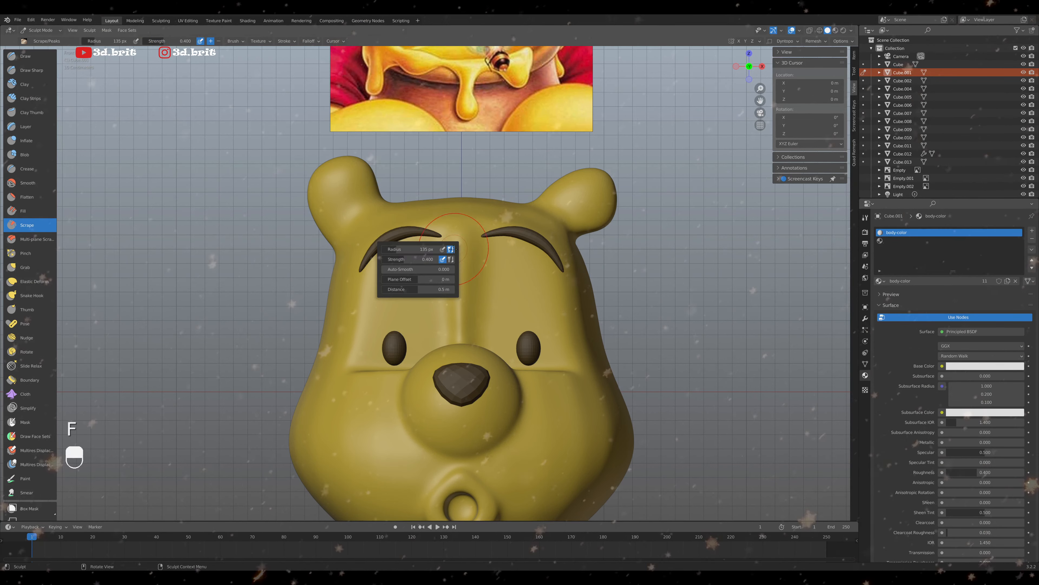
# Try scraping down the forehead ridge from between the eyebrows to the nose, and undo the strokes
pyautogui.click(457, 236)
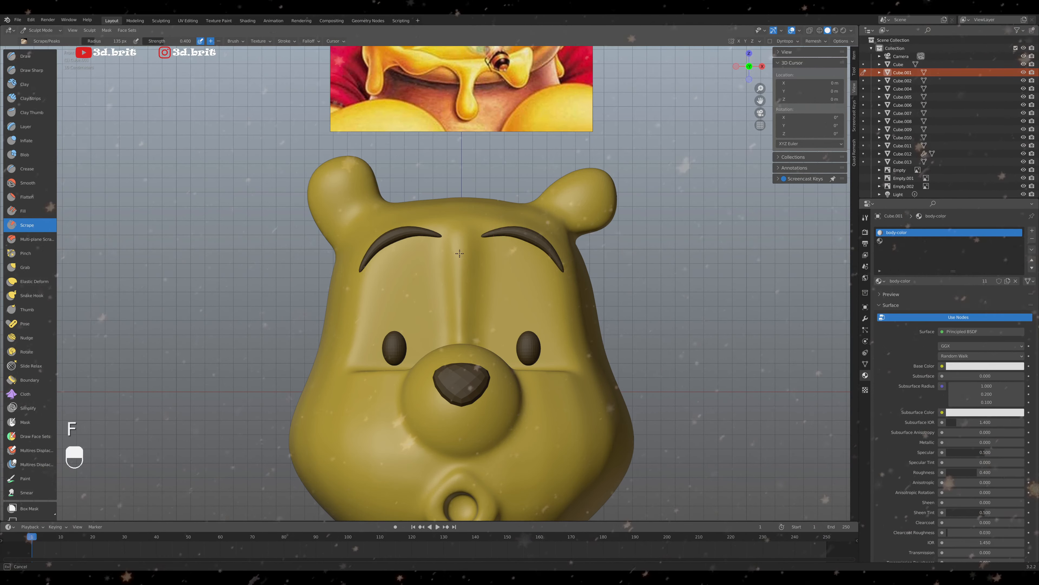
pyautogui.moveTo(460, 254)
pyautogui.mouseDown()
pyautogui.moveTo(459, 283)
pyautogui.moveTo(461, 275)
pyautogui.mouseUp()
pyautogui.moveTo(461, 275); pyautogui.dragTo(460, 286)
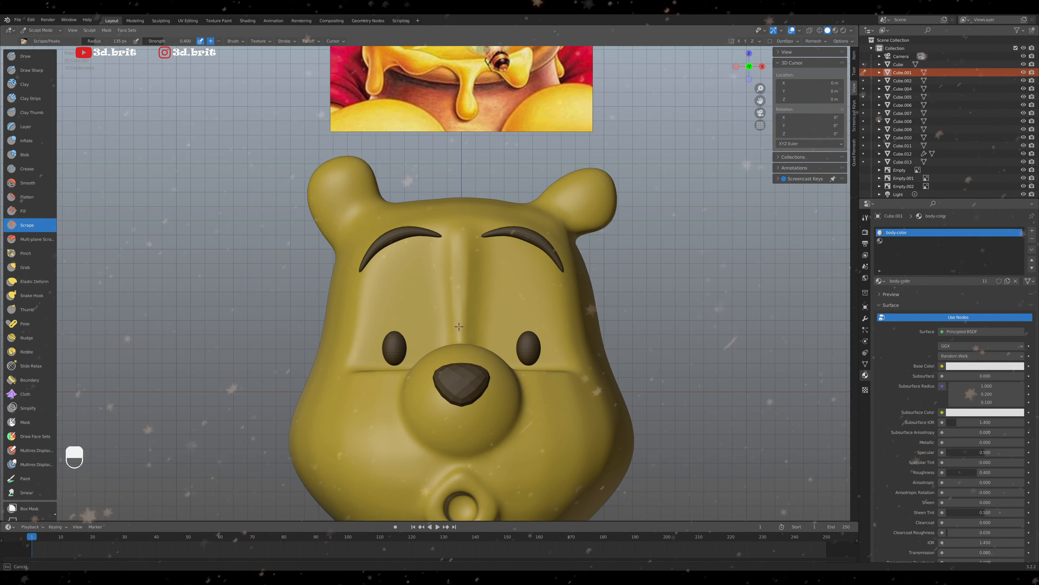
pyautogui.moveTo(459, 326); pyautogui.dragTo(460, 330)
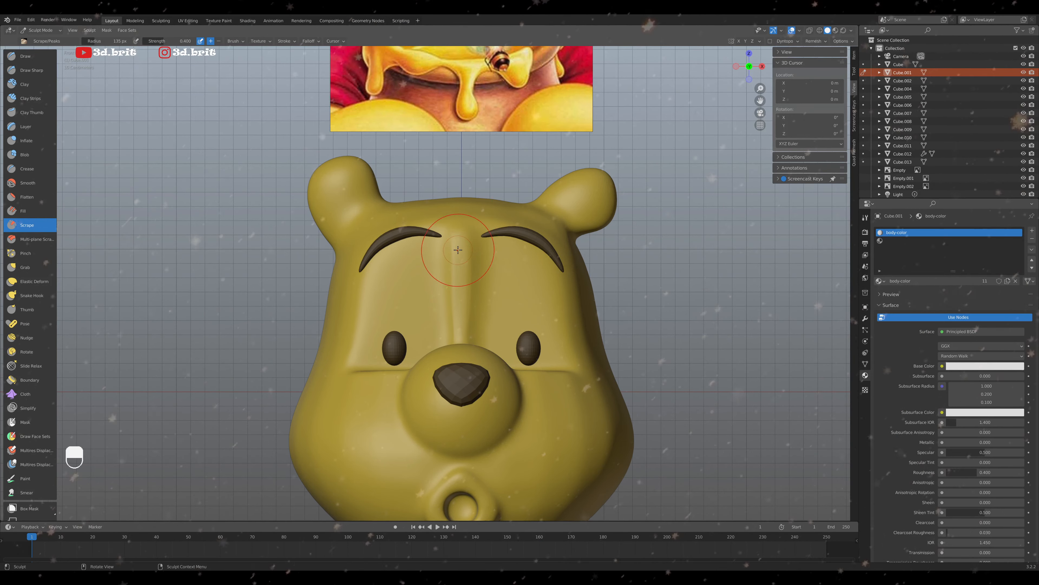
pyautogui.hotkey('ctrl', 'z')
pyautogui.hotkey('ctrl', 'z')
pyautogui.hotkey('ctrl', 'z')
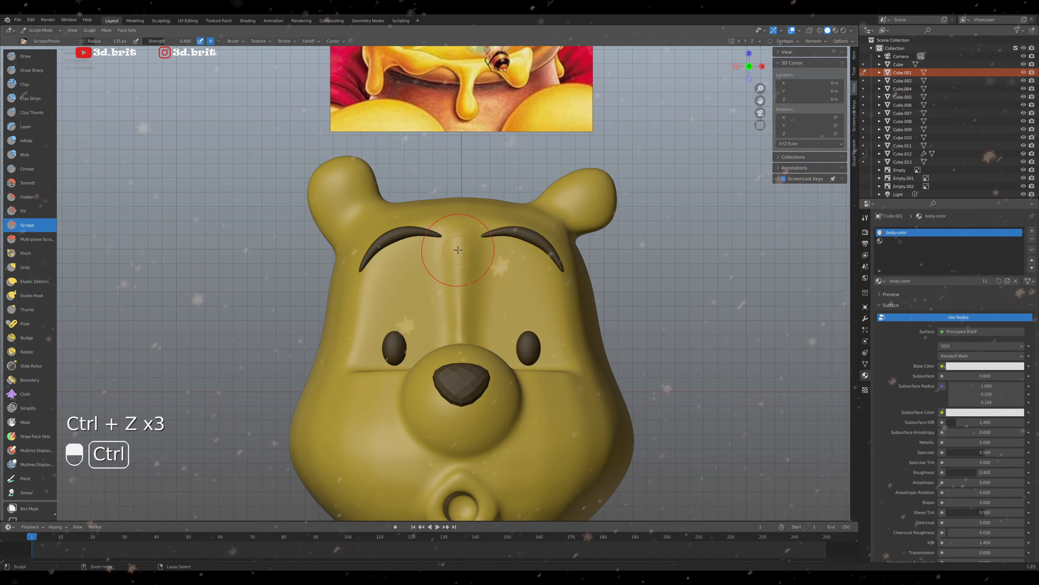
# Enable X-axis symmetry and flatten the forehead ridge above the nose with the Scrape brush, blending it with the Smooth brush
pyautogui.click(739, 41)
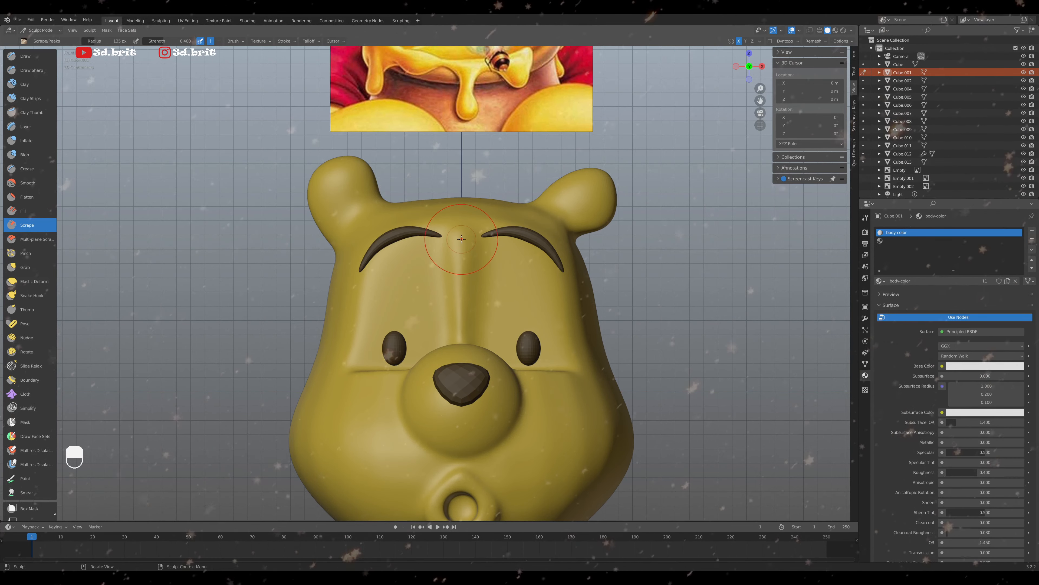
pyautogui.moveTo(463, 302); pyautogui.dragTo(462, 334)
pyautogui.moveTo(465, 278)
pyautogui.mouseDown(button='middle')
pyautogui.moveTo(442, 281)
pyautogui.moveTo(472, 293)
pyautogui.moveTo(466, 335)
pyautogui.moveTo(448, 250)
pyautogui.mouseUp(button='middle')
pyautogui.click(33, 183)
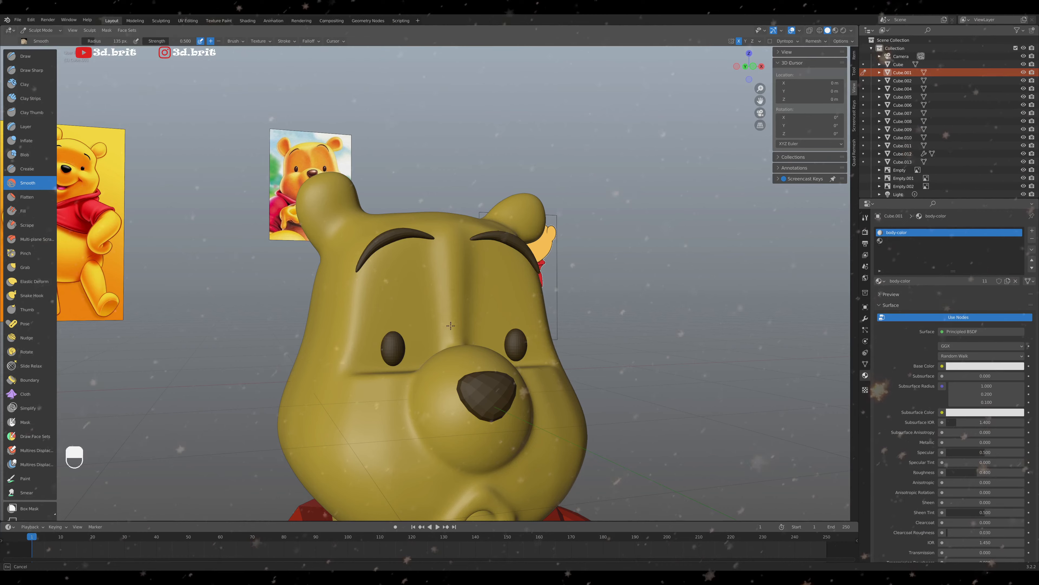
pyautogui.moveTo(451, 326); pyautogui.dragTo(465, 320, button='middle')
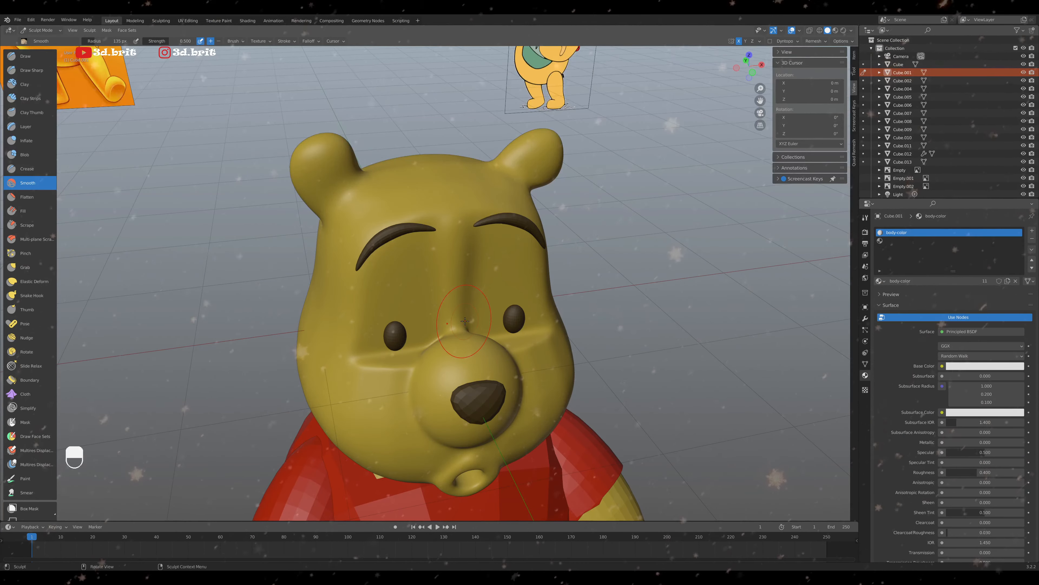
# Compare the forehead ridge with the reference images from the front, both close up and from farther away
pyautogui.press('KP_1')
pyautogui.press('KP_2')
pyautogui.press('KP_1')
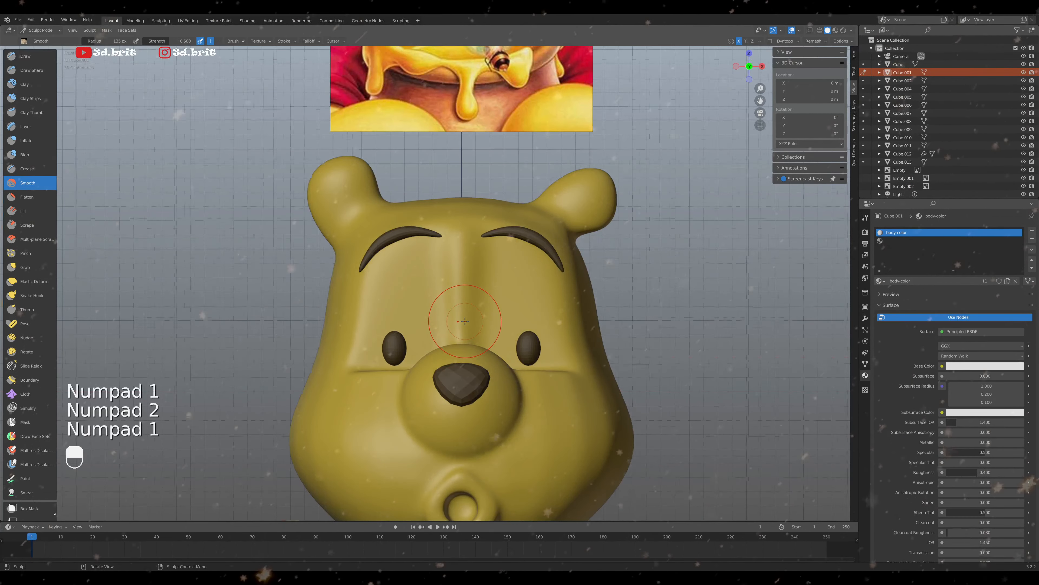
pyautogui.scroll(-6, 464, 320)
pyautogui.scroll(2, 531, 237)
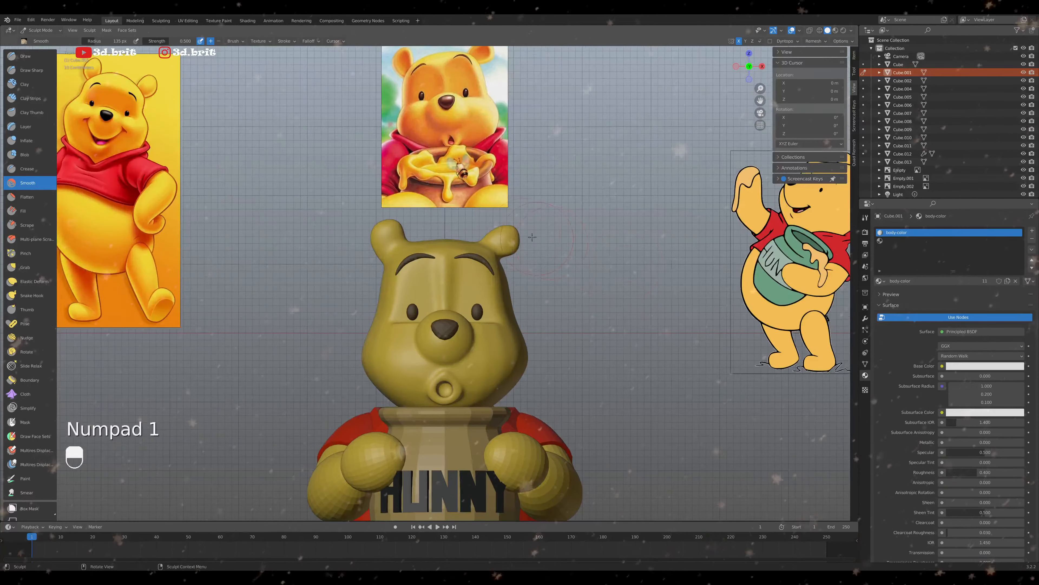
pyautogui.scroll(2, 457, 251)
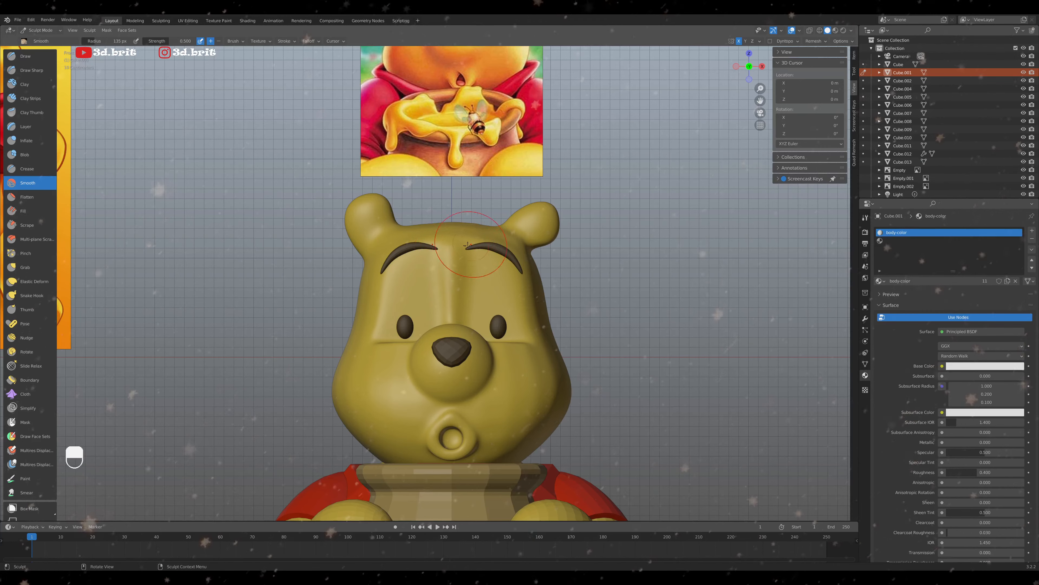
pyautogui.scroll(-1, 465, 247)
pyautogui.scroll(2, 451, 254)
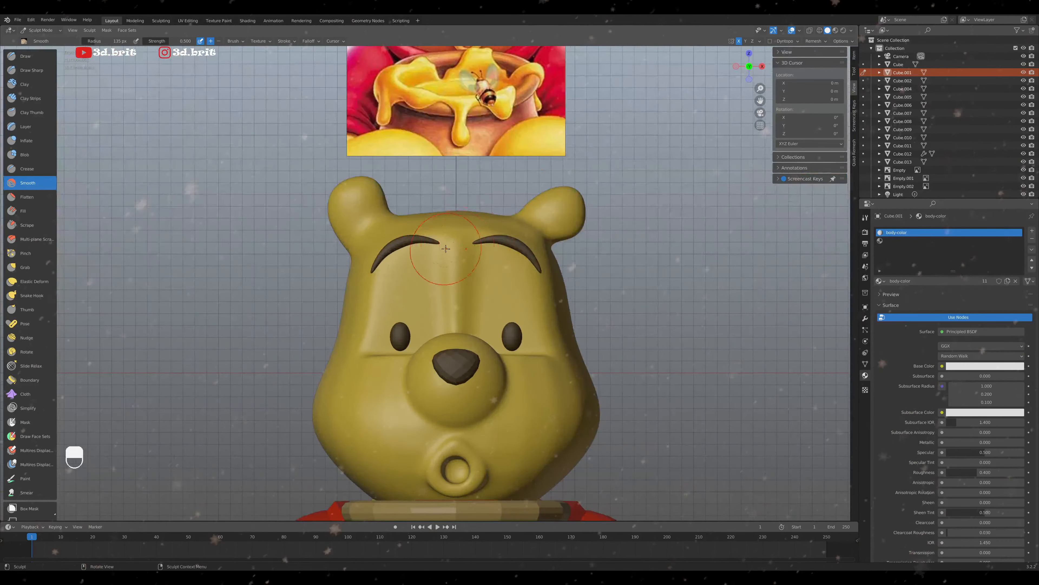
pyautogui.scroll(-3, 471, 238)
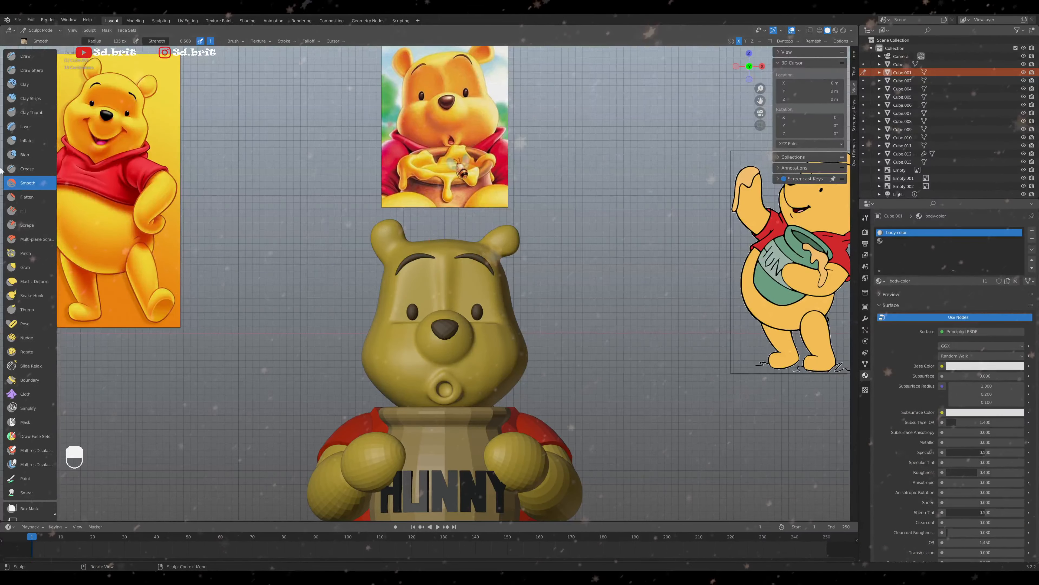
# Switch to the Crease brush and set its radius to 84 px for working on the face
pyautogui.click(26, 140)
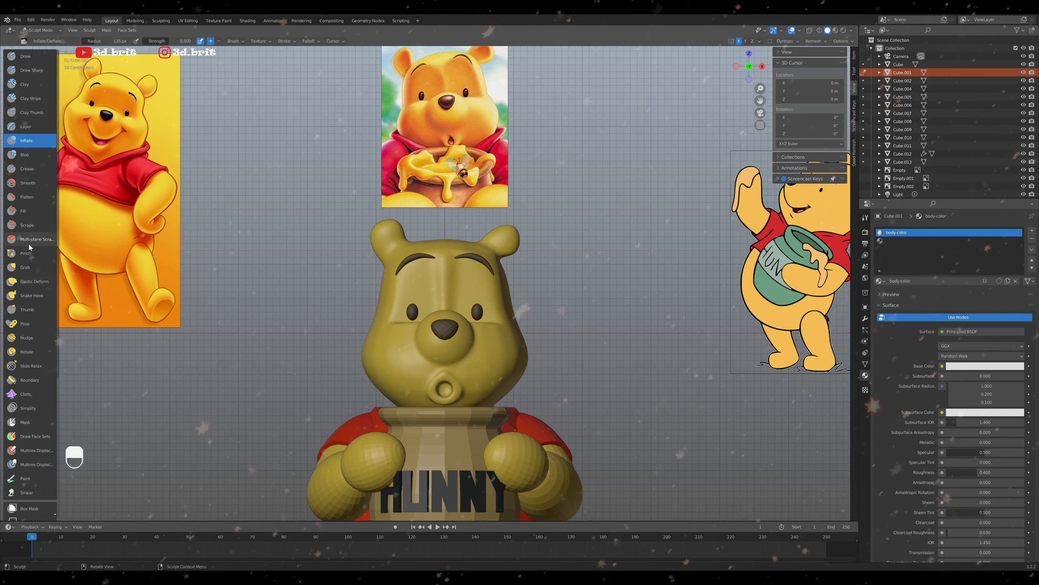
pyautogui.click(26, 168)
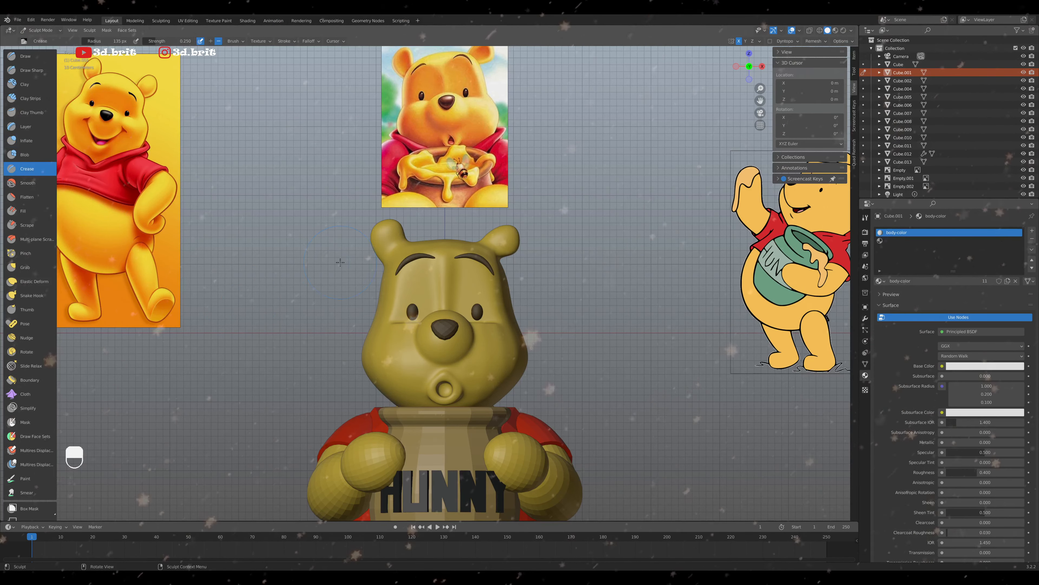
pyautogui.scroll(2, 336, 260)
pyautogui.press('f')
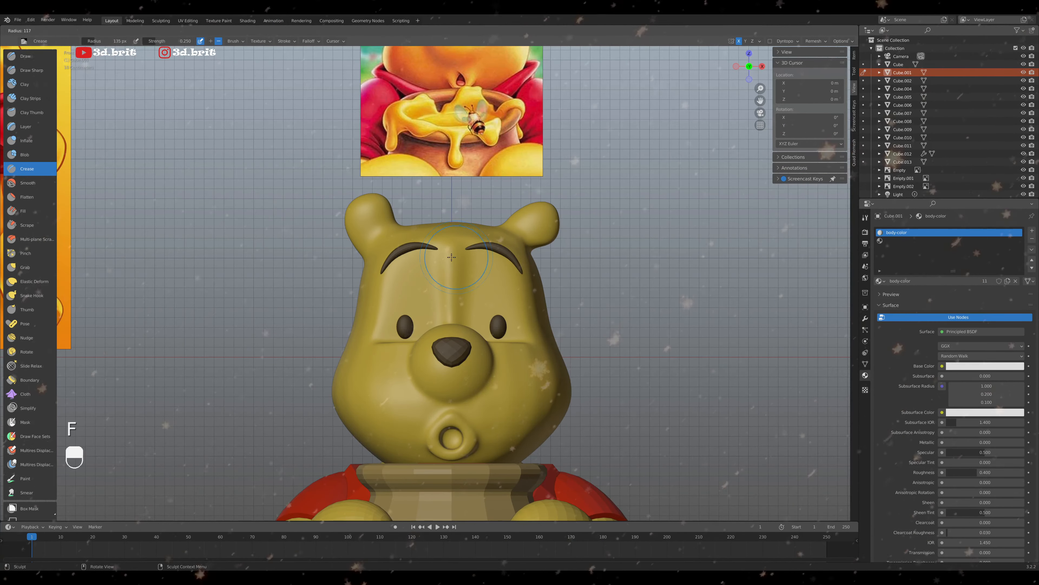
pyautogui.click(506, 293)
pyautogui.moveTo(507, 294); pyautogui.dragTo(486, 351, button='middle')
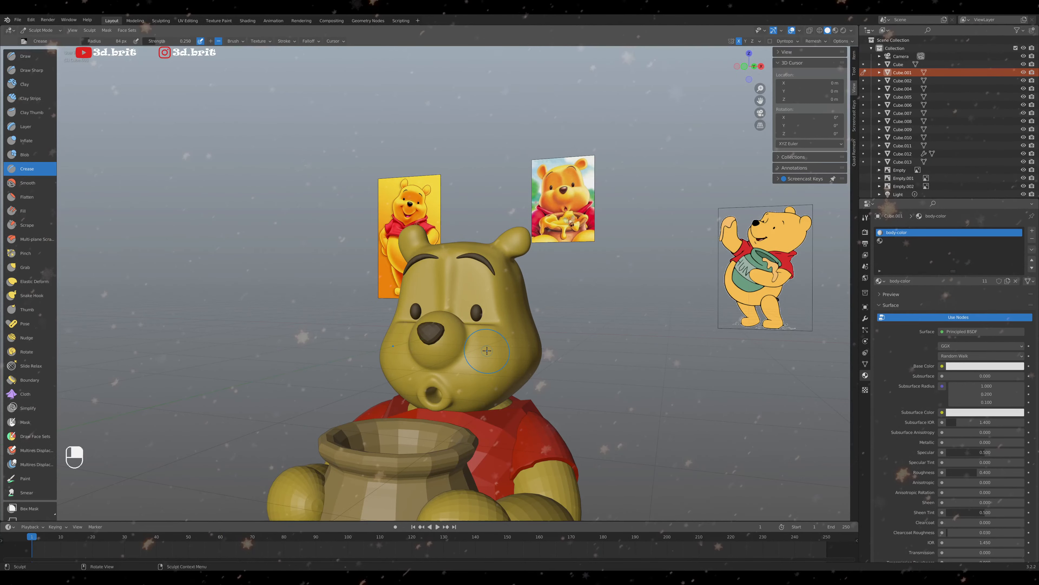
# Try the Crease brush at 49 px radius on the cheek and inverted between the eyebrows, undoing the strokes
pyautogui.press('f')
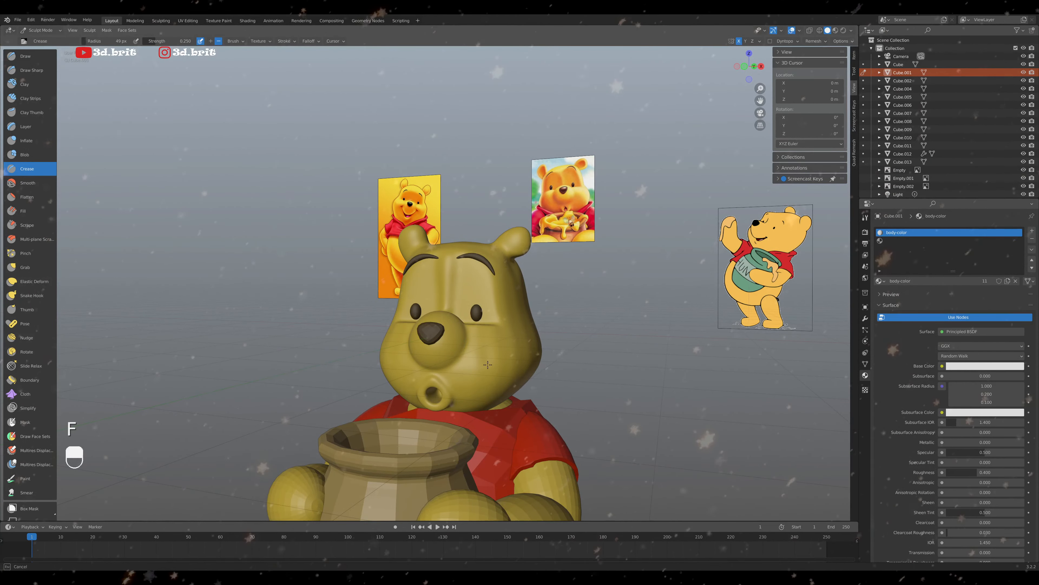
pyautogui.moveTo(490, 348)
pyautogui.mouseDown(button='middle')
pyautogui.moveTo(478, 350)
pyautogui.moveTo(513, 377)
pyautogui.mouseUp(button='middle')
pyautogui.hotkey('ctrl', 'z')
pyautogui.press('KP_1')
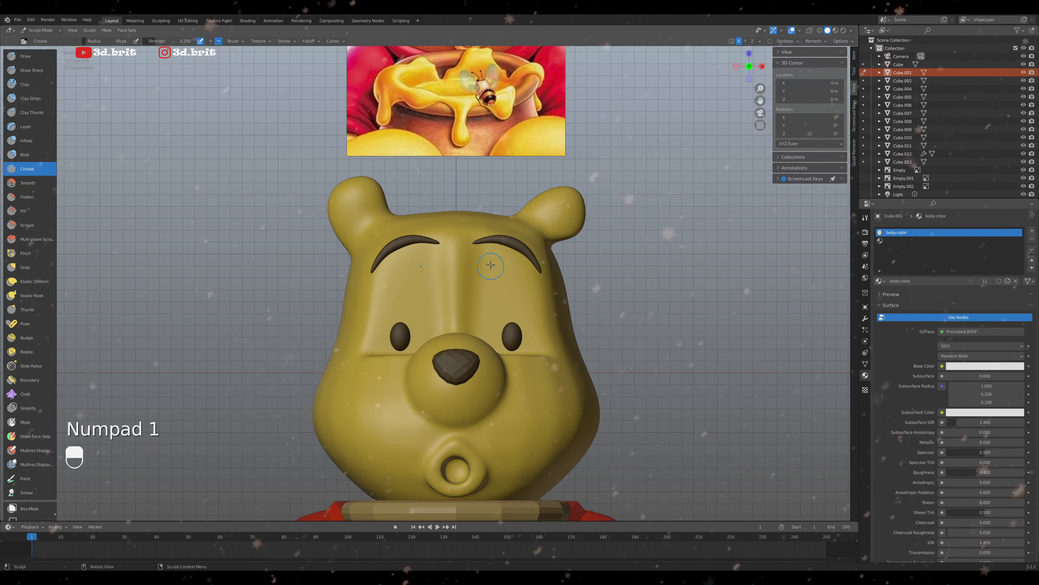
pyautogui.press('ctrl')
pyautogui.keyDown('ctrl'); pyautogui.moveTo(467, 243); pyautogui.dragTo(466, 250); pyautogui.keyUp('ctrl')
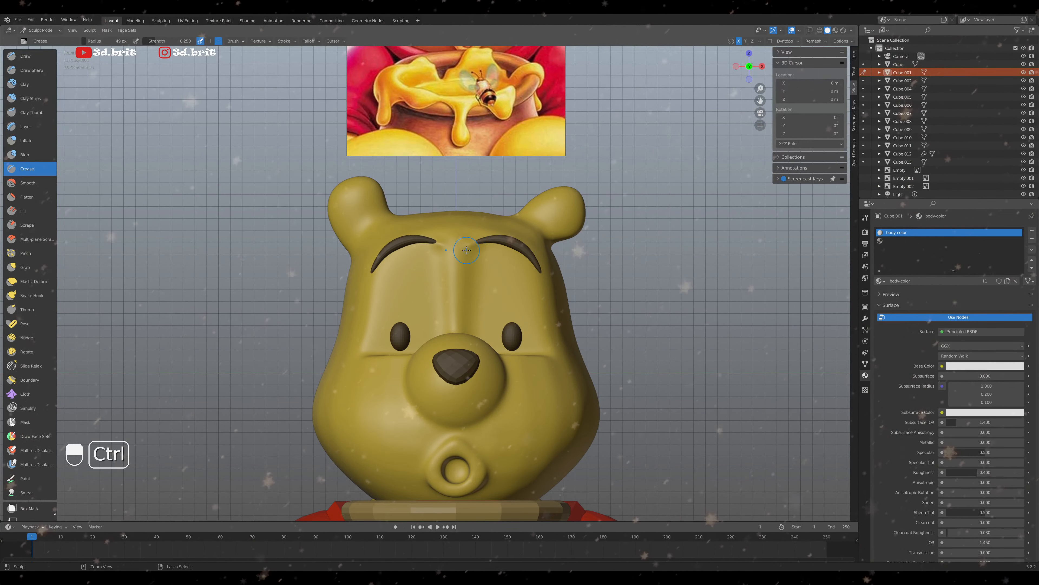
pyautogui.hotkey('ctrl', 'z')
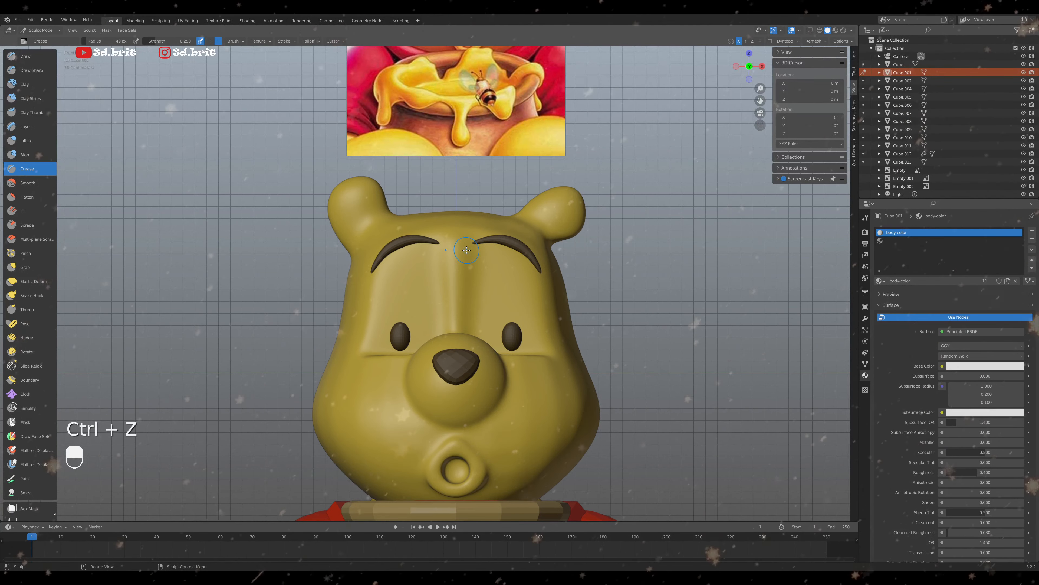
# Set the Crease brush radius to 89 px and raise the forehead at the inner ends of the eyebrows with inverted strokes
pyautogui.press('f')
pyautogui.click(460, 248)
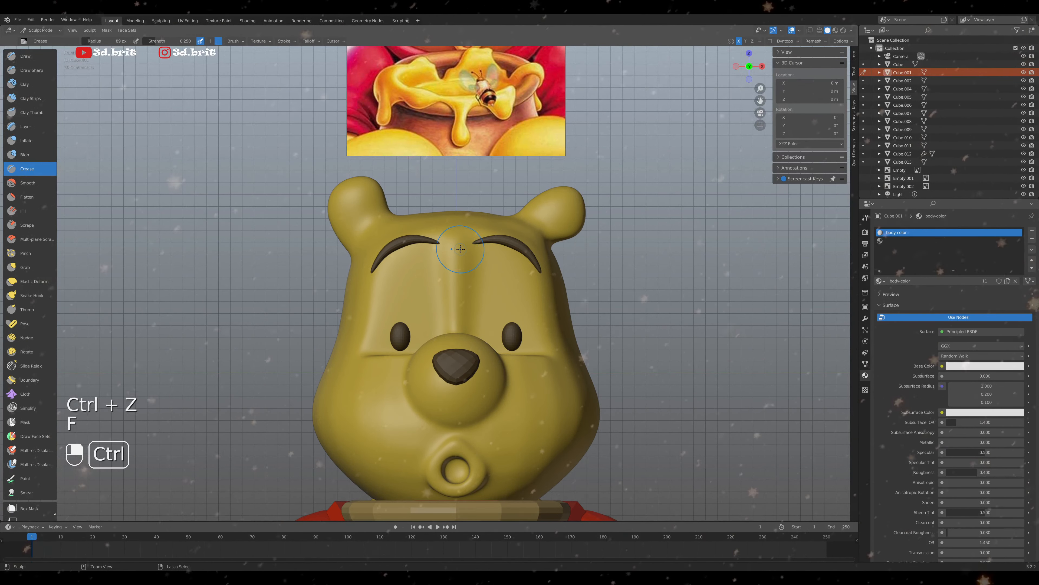
pyautogui.keyDown('ctrl'); pyautogui.moveTo(476, 242); pyautogui.dragTo(488, 236); pyautogui.keyUp('ctrl')
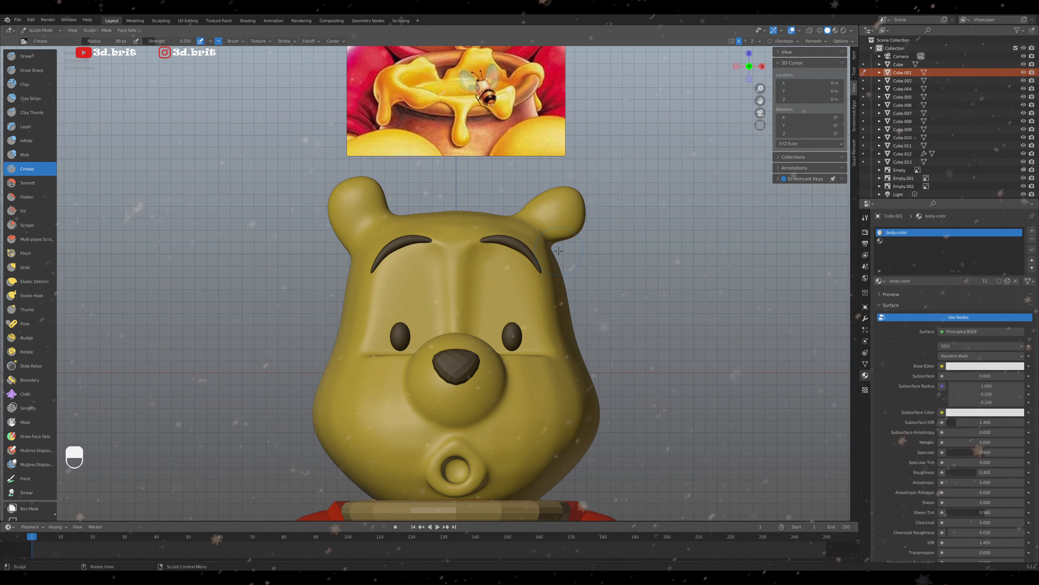
# Examine the brow area and forehead against the reference images from the front and at an angle
pyautogui.scroll(-3, 559, 251)
pyautogui.moveTo(559, 250); pyautogui.dragTo(529, 251, button='middle')
pyautogui.press('KP_1')
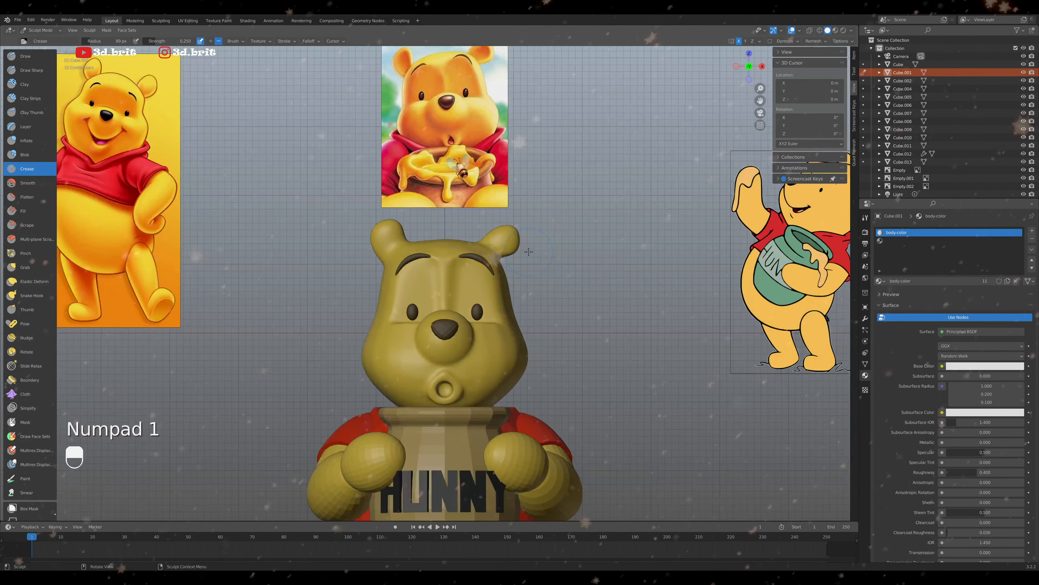
pyautogui.scroll(2, 399, 284)
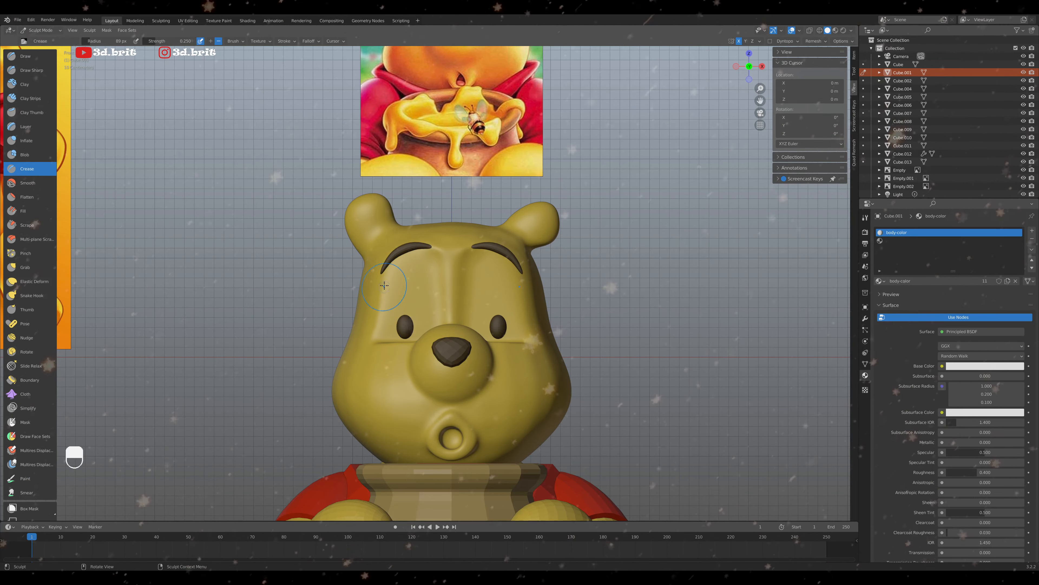
pyautogui.scroll(-3, 378, 319)
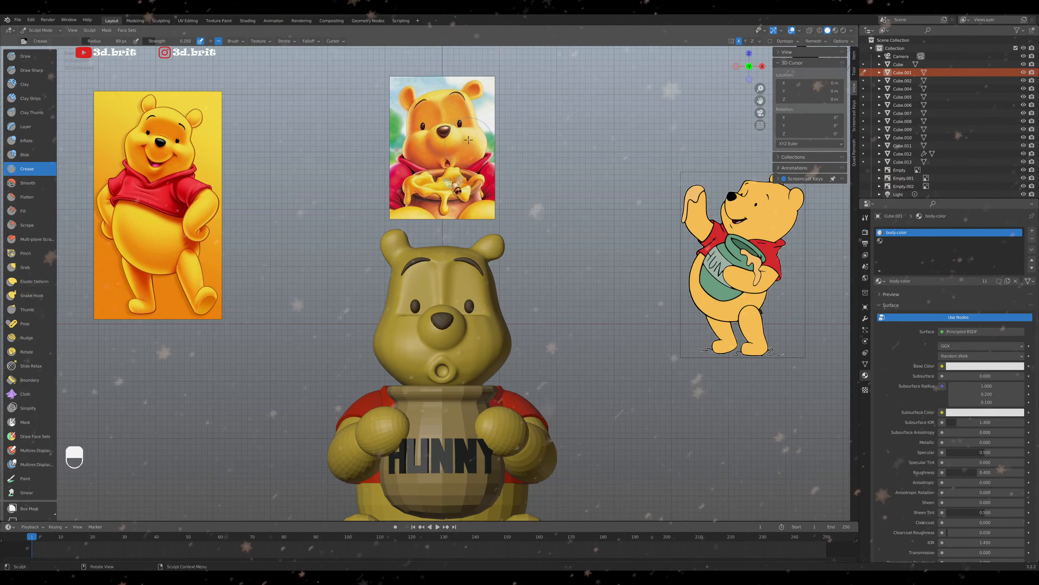
pyautogui.moveTo(471, 110); pyautogui.dragTo(466, 116, button='middle')
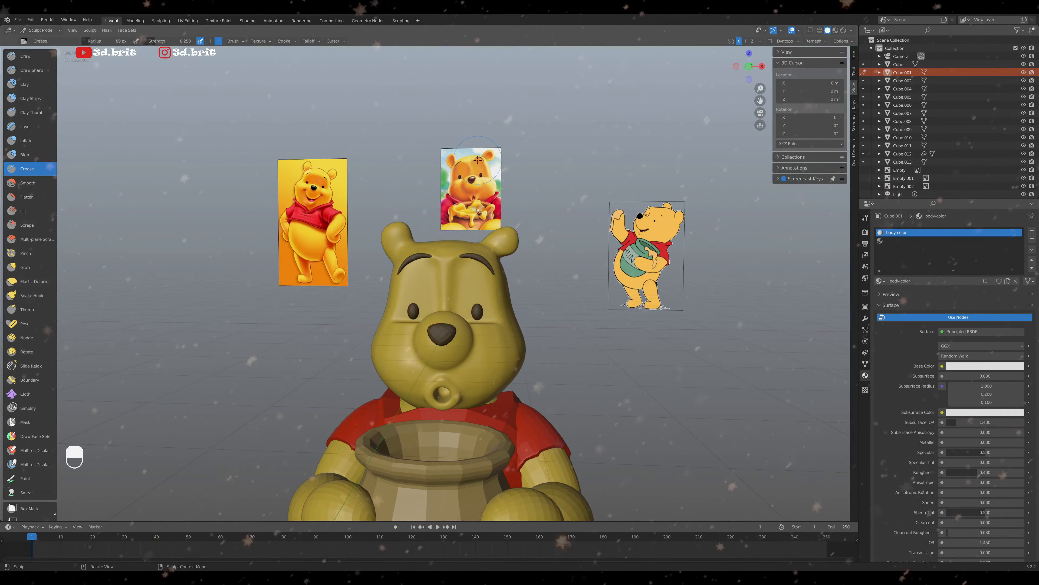
pyautogui.press('KP_1')
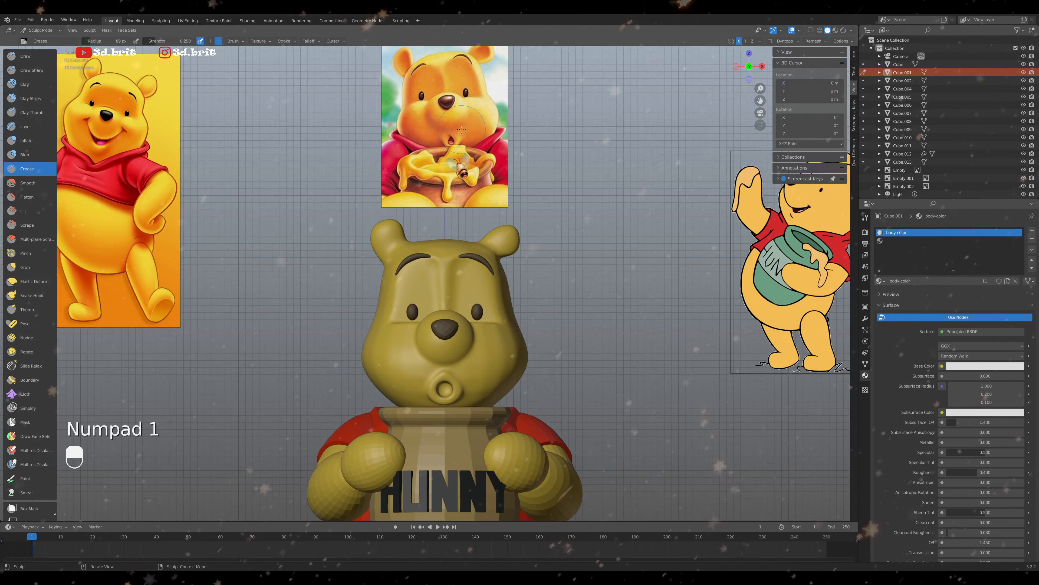
pyautogui.scroll(2, 412, 290)
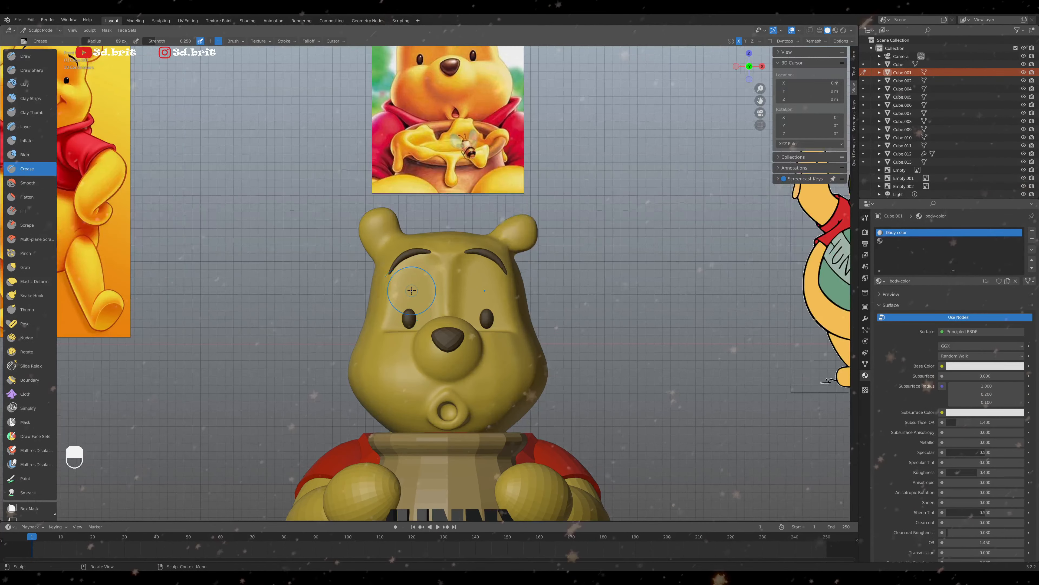
pyautogui.scroll(1, 427, 282)
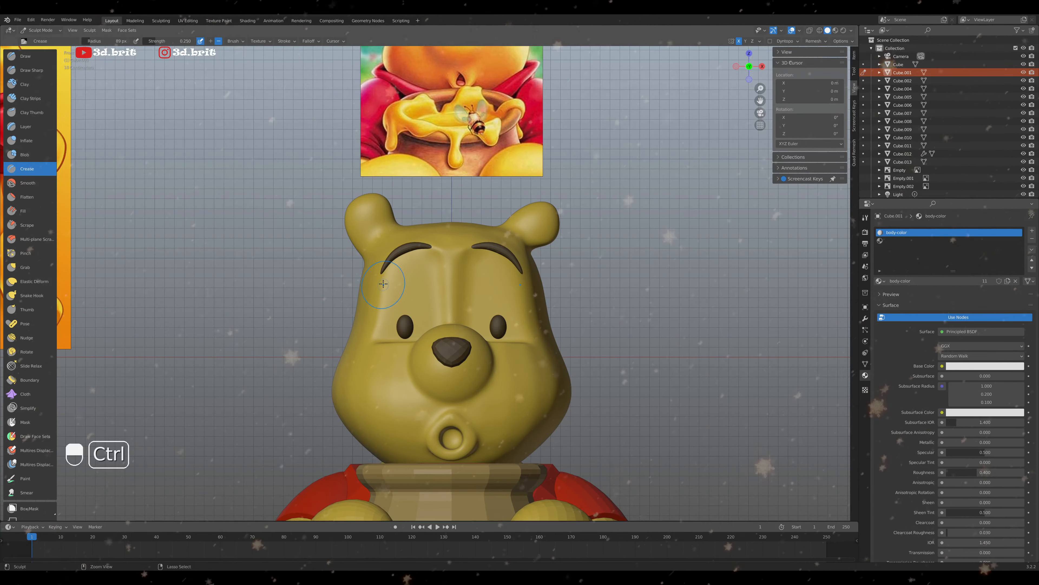
# Raise the outer edge of the eye socket below the eyebrow with an inverted Crease stroke
pyautogui.moveTo(384, 278)
pyautogui.keyDown('ctrl'); pyautogui.mouseDown()
pyautogui.moveTo(377, 325)
pyautogui.moveTo(384, 279)
pyautogui.mouseUp(); pyautogui.keyUp('ctrl')
pyautogui.moveTo(383, 280); pyautogui.dragTo(511, 311, button='middle')
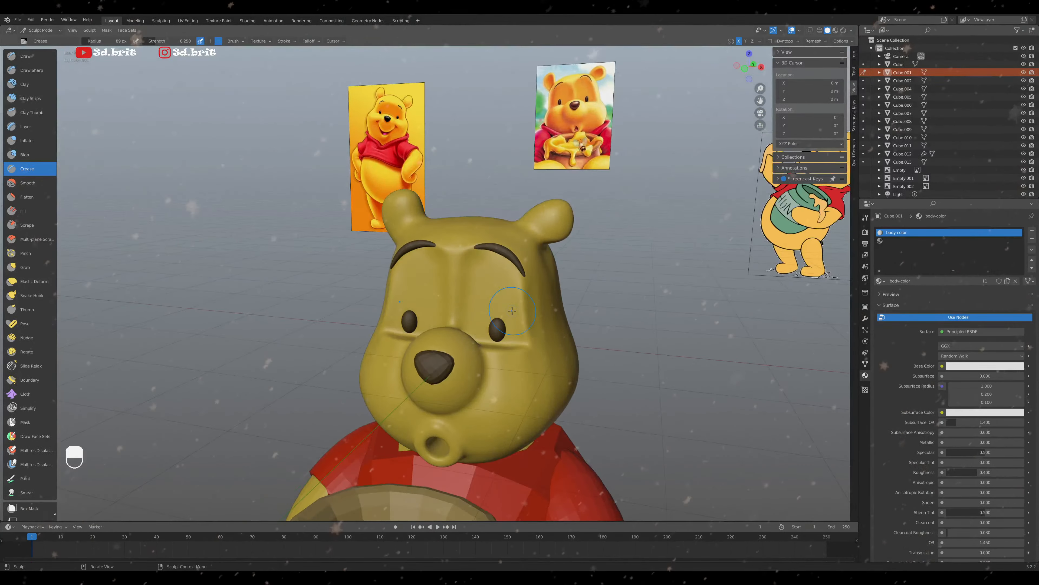
pyautogui.press('KP_1')
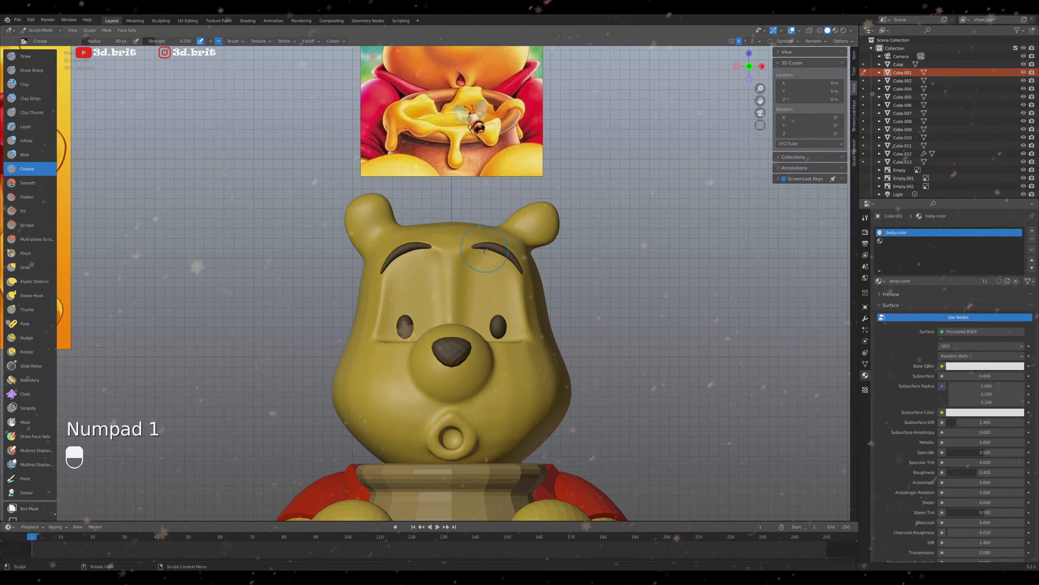
# Isolate the head, raise the ridge around the upper eye sockets with inverted Crease strokes, and bring back the full model
pyautogui.press('KP_Divide')
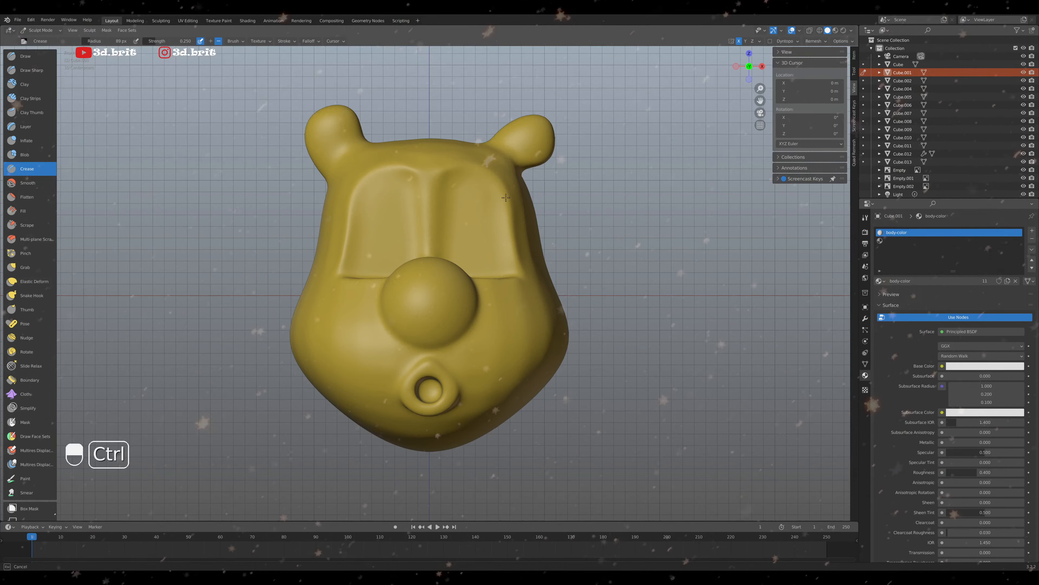
pyautogui.moveTo(506, 197); pyautogui.dragTo(436, 176, button='middle')
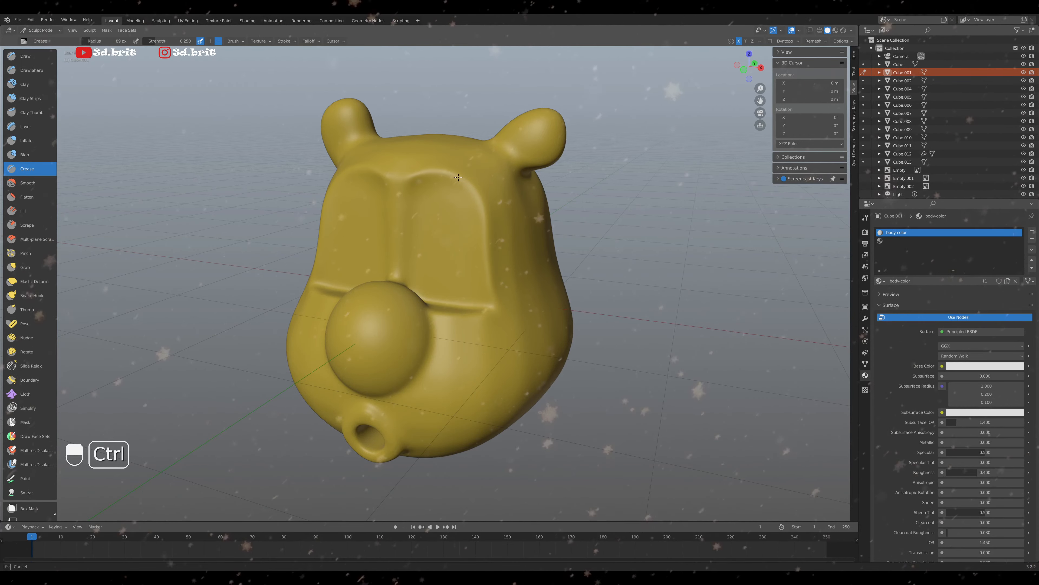
pyautogui.keyDown('ctrl'); pyautogui.moveTo(459, 177); pyautogui.dragTo(474, 189); pyautogui.keyUp('ctrl')
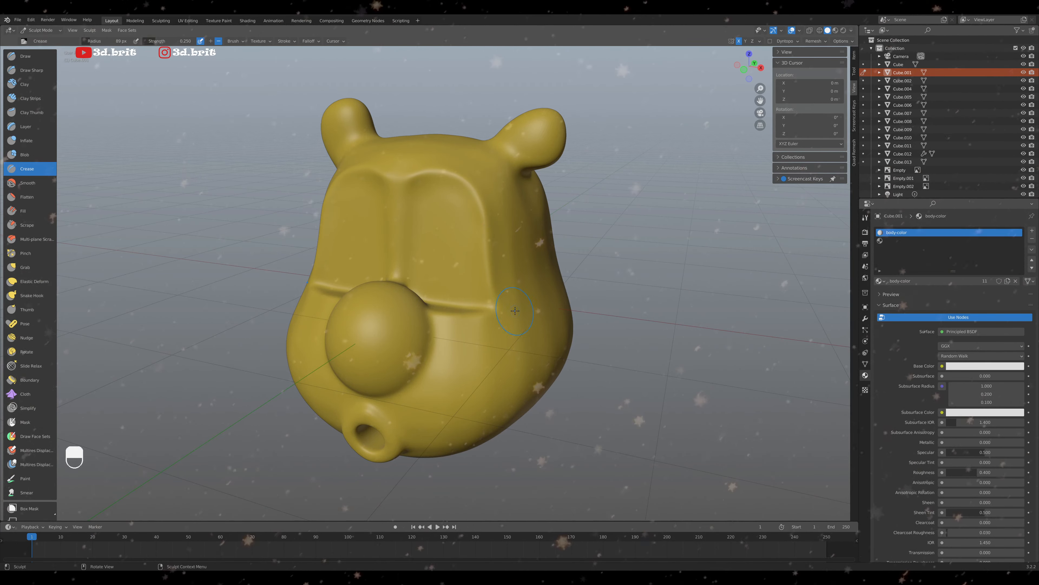
pyautogui.press('KP_1')
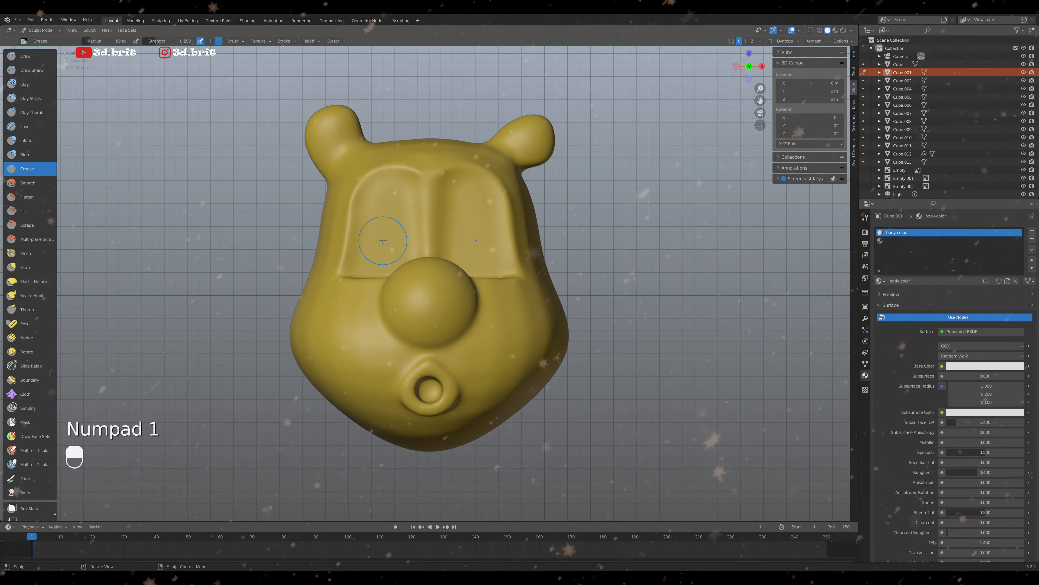
pyautogui.press('KP_Divide')
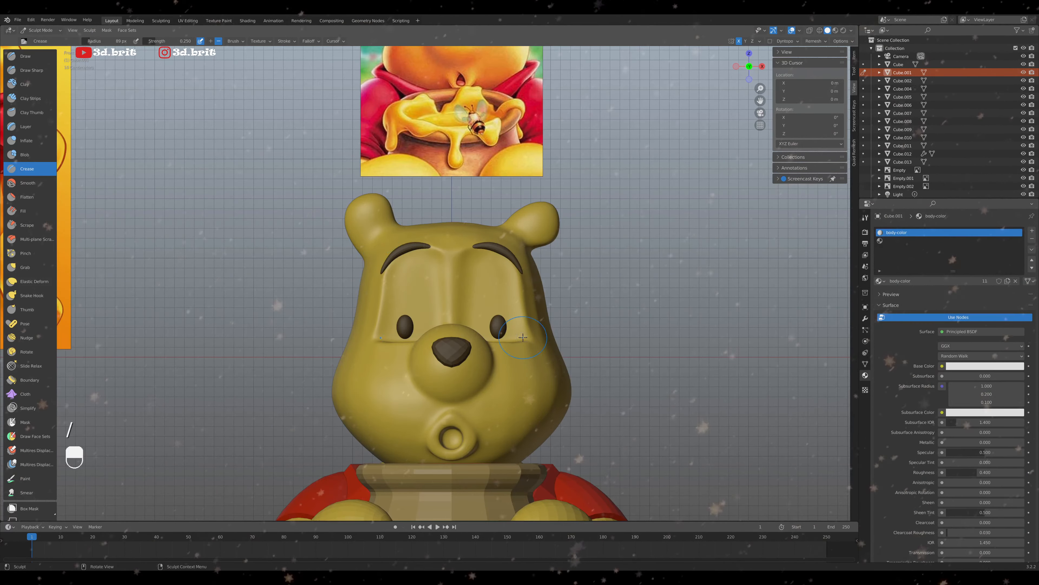
# Switch to the Smooth brush and set its strength to 0.300
pyautogui.scroll(1, 442, 283)
pyautogui.scroll(-3, 520, 327)
pyautogui.keyDown('shift'); pyautogui.moveTo(529, 340); pyautogui.dragTo(516, 276, button='middle'); pyautogui.keyUp('shift')
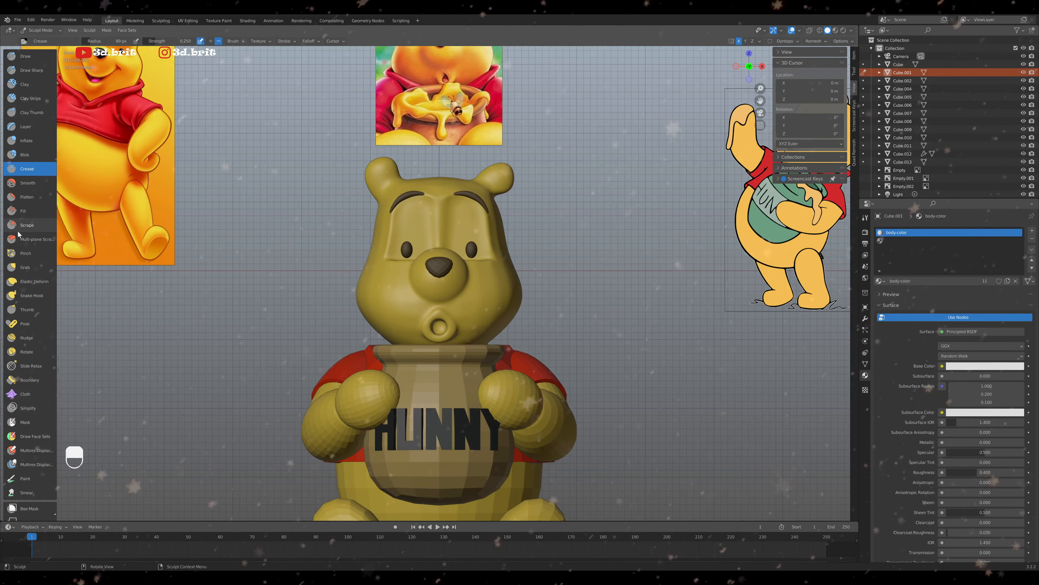
pyautogui.press('shift')
pyautogui.hotkey('shift', 's')
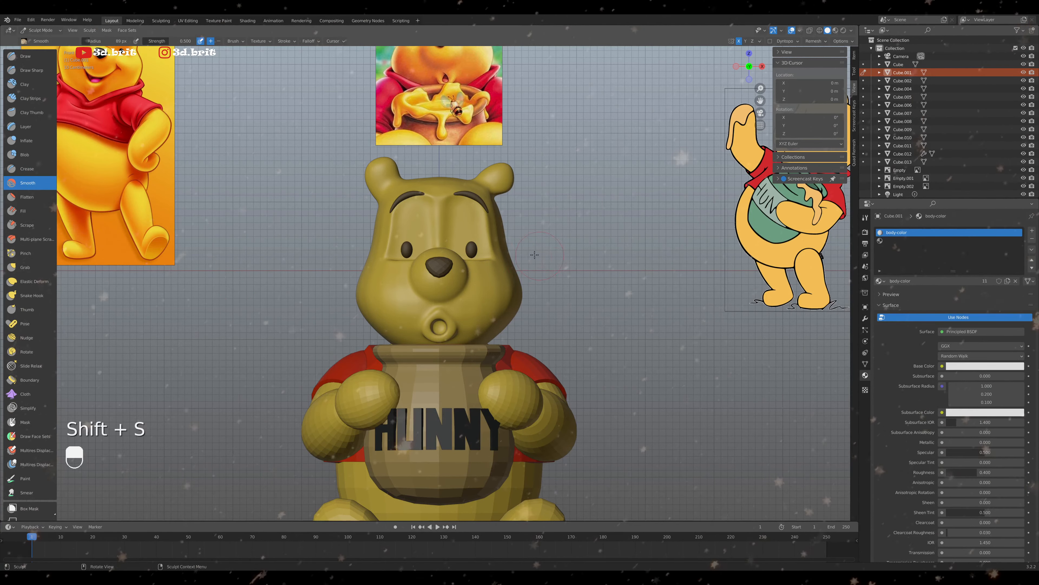
pyautogui.moveTo(459, 230); pyautogui.dragTo(520, 209, button='middle')
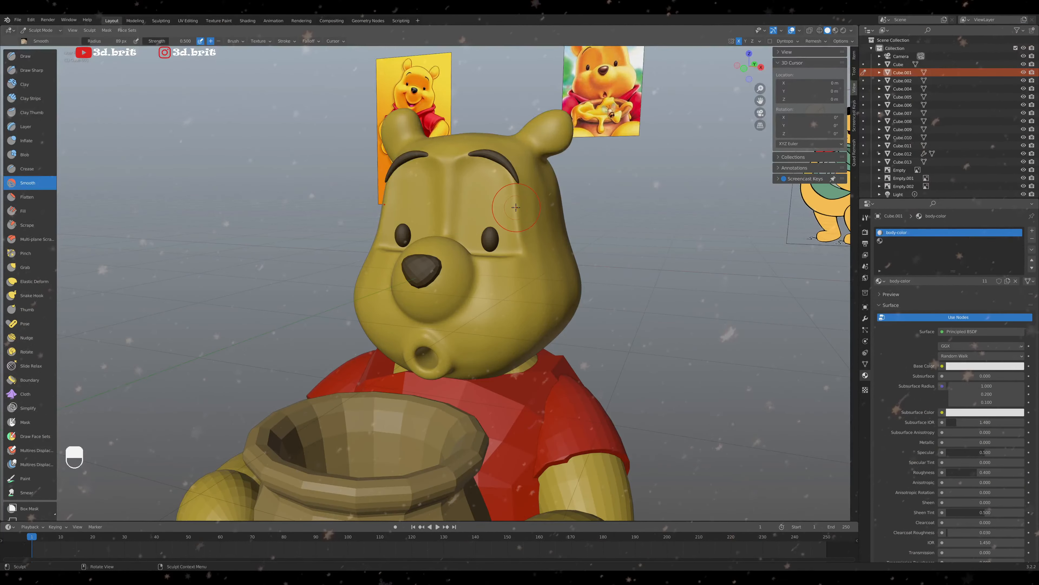
pyautogui.click(183, 41)
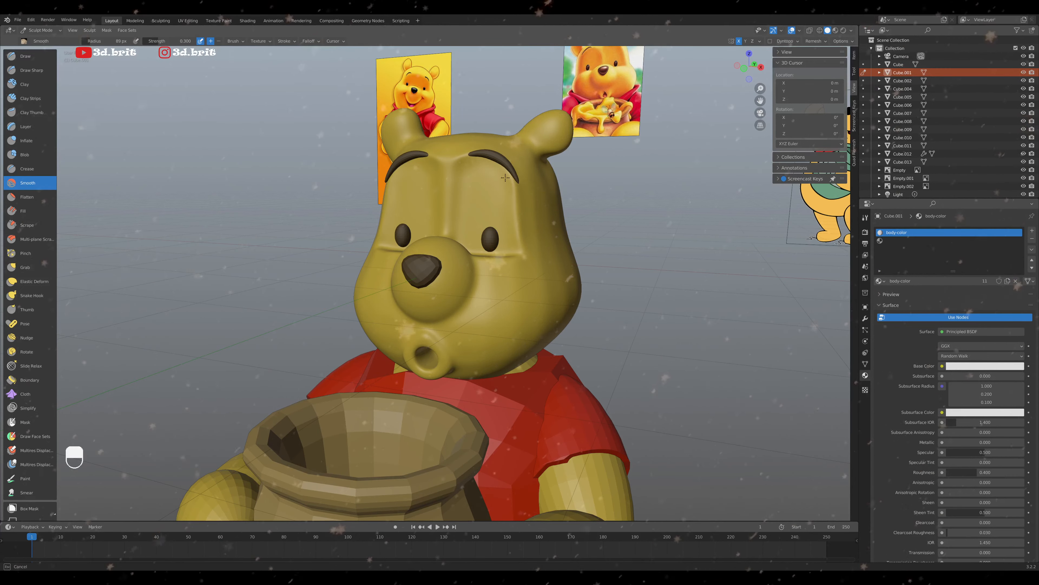
# Smooth the forehead ridge between the eyebrows and the outer edges of the eye sockets
pyautogui.scroll(4, 479, 146)
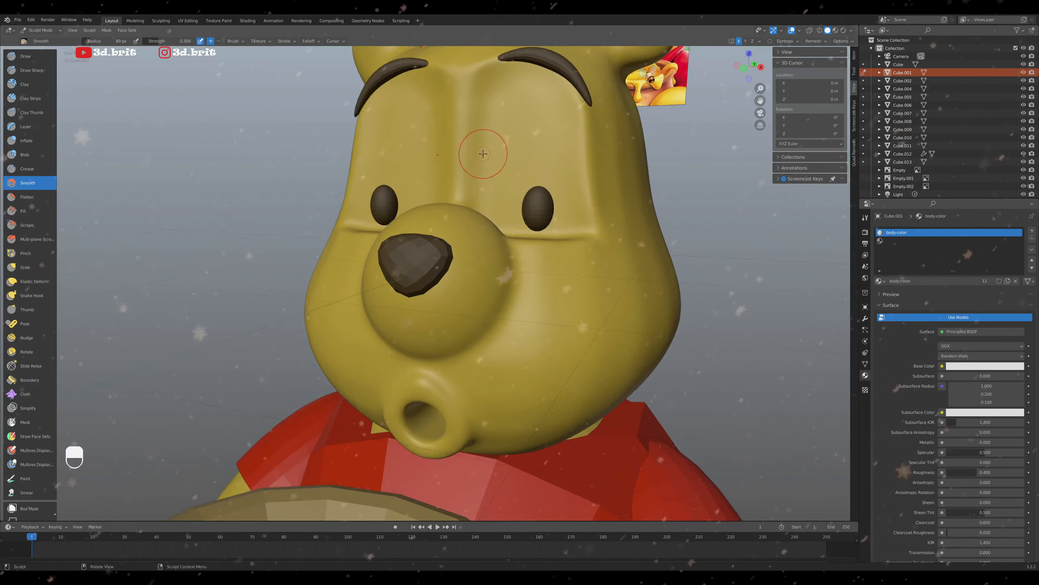
pyautogui.keyDown('shift'); pyautogui.moveTo(479, 145); pyautogui.dragTo(423, 251, button='middle'); pyautogui.keyUp('shift')
pyautogui.moveTo(423, 251)
pyautogui.mouseDown()
pyautogui.moveTo(409, 241)
pyautogui.moveTo(422, 233)
pyautogui.mouseUp()
pyautogui.moveTo(423, 233)
pyautogui.mouseDown()
pyautogui.moveTo(405, 254)
pyautogui.moveTo(410, 375)
pyautogui.mouseUp()
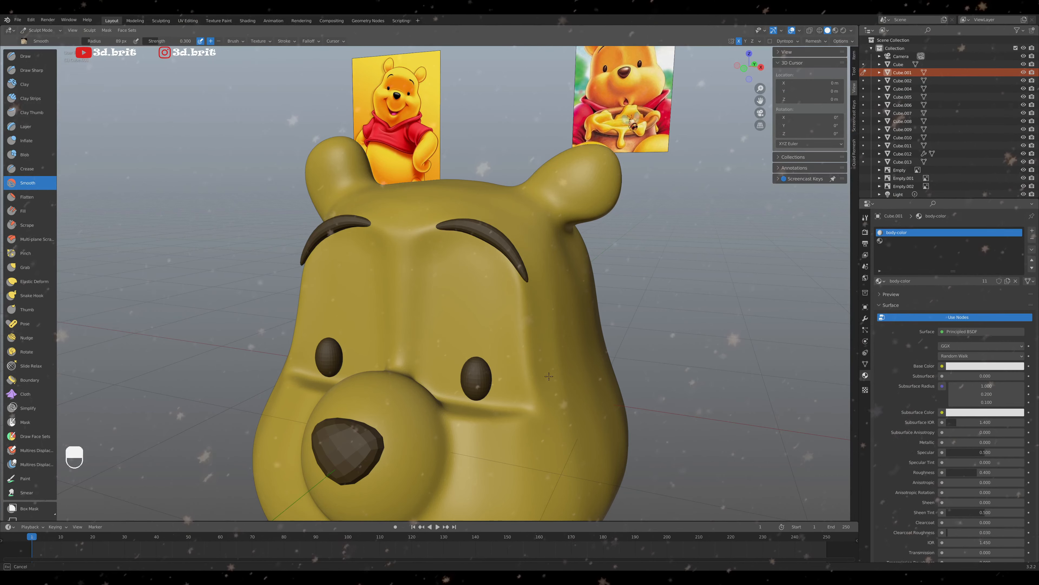
pyautogui.moveTo(518, 332); pyautogui.dragTo(594, 330, button='middle')
pyautogui.moveTo(302, 368)
pyautogui.mouseDown()
pyautogui.moveTo(296, 403)
pyautogui.moveTo(315, 418)
pyautogui.moveTo(298, 415)
pyautogui.mouseUp()
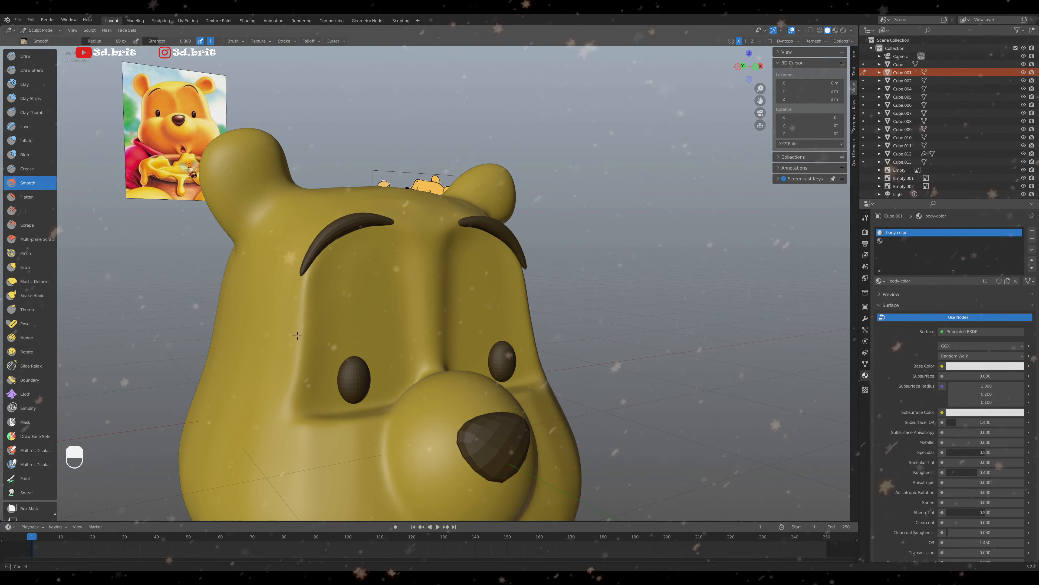
pyautogui.press('KP_1')
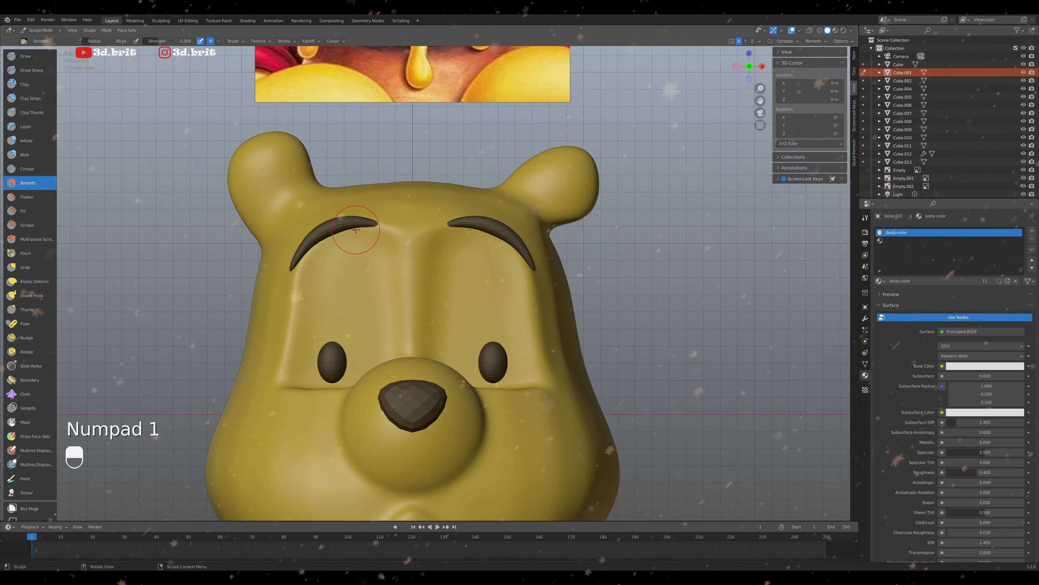
# Switch to the Grab brush for adjusting the head's shape against the reference images
pyautogui.hotkey('shift', 'c')
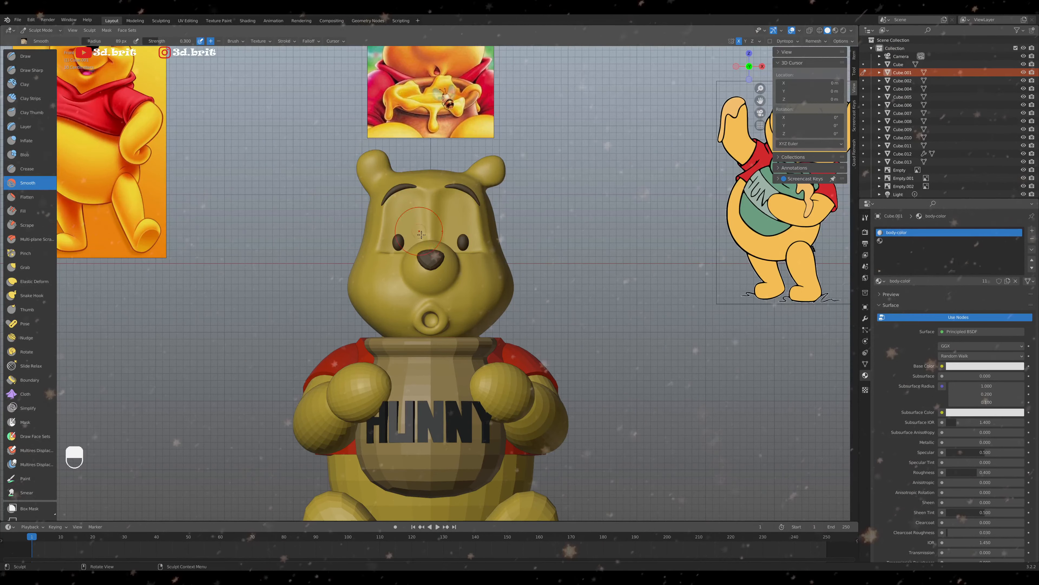
pyautogui.scroll(-3, 426, 245)
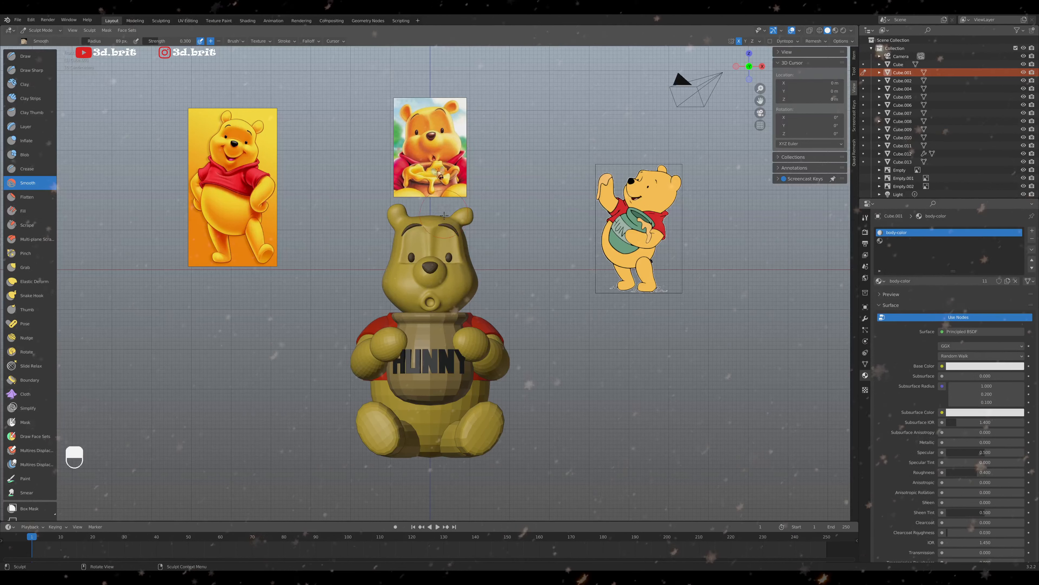
pyautogui.moveTo(447, 138); pyautogui.dragTo(443, 247, button='middle')
pyautogui.press('KP_1')
pyautogui.scroll(2, 442, 247)
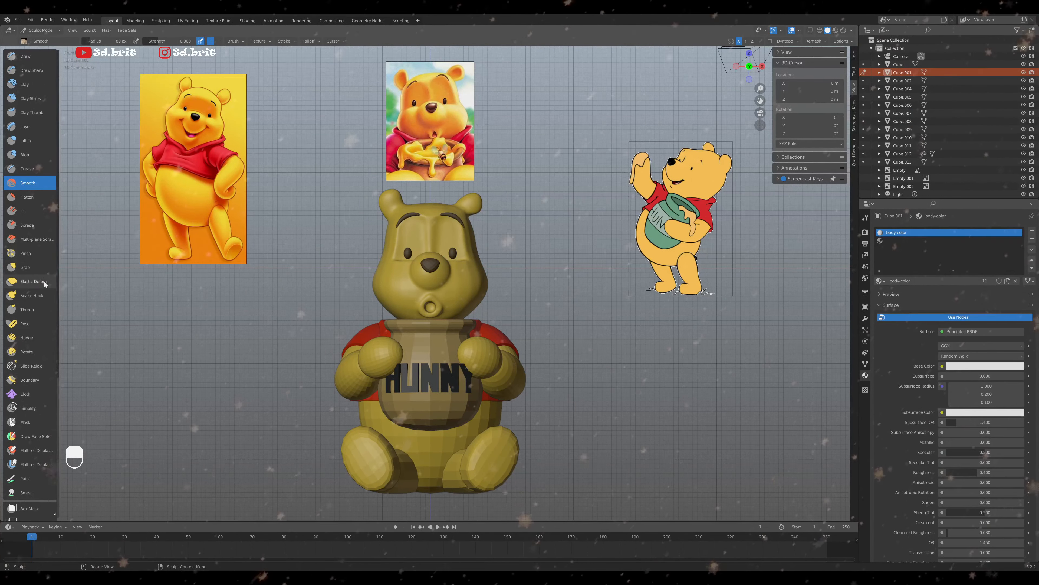
pyautogui.click(37, 272)
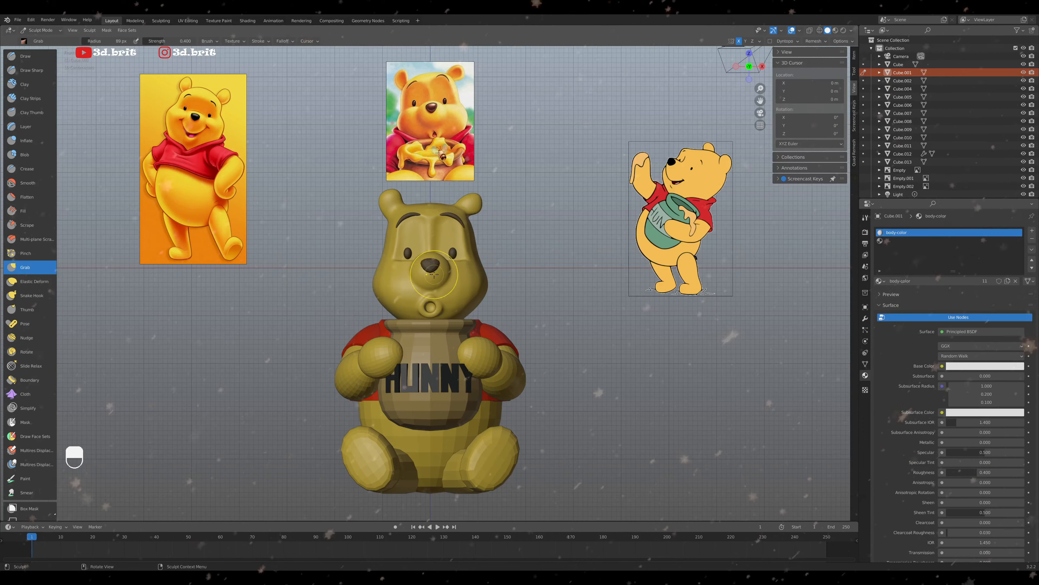
pyautogui.scroll(4, 439, 278)
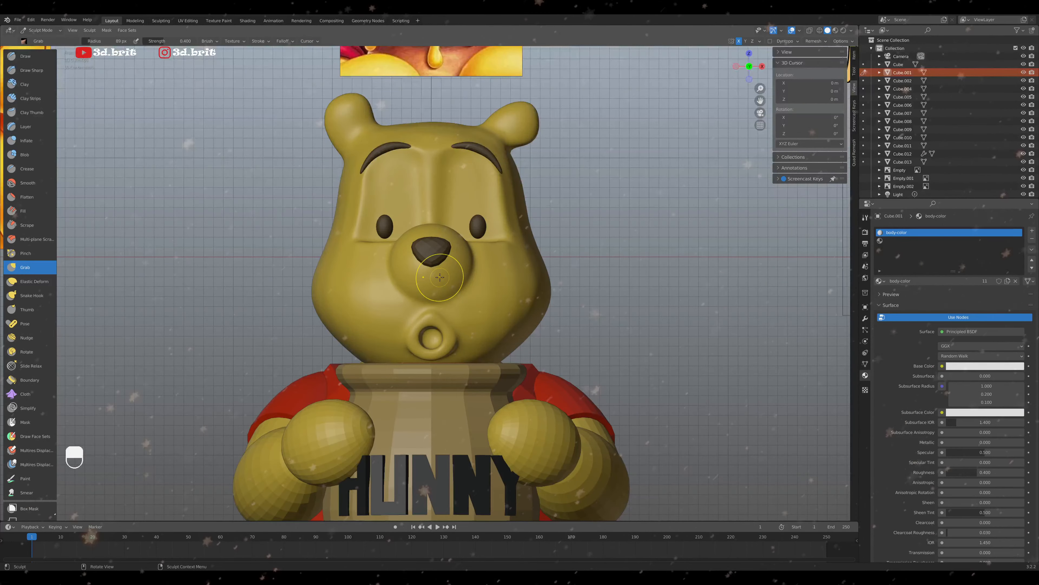
pyautogui.scroll(-5, 440, 277)
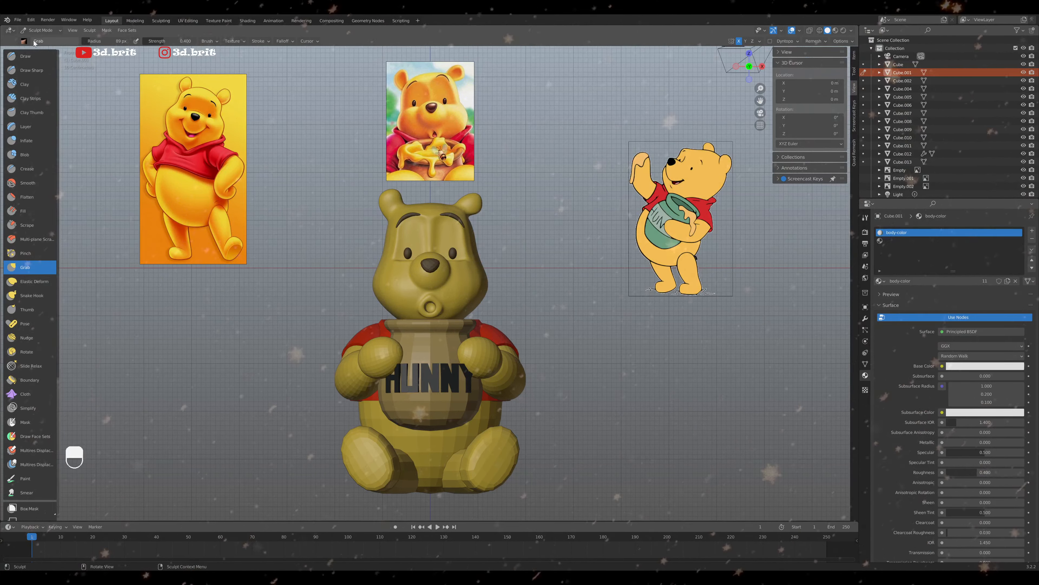
# Switch to Object Mode and hide the yellow standing Pooh and cartoon Pooh reference images, keeping the honey pot one
pyautogui.click(40, 30)
pyautogui.click(39, 40)
pyautogui.click(166, 134)
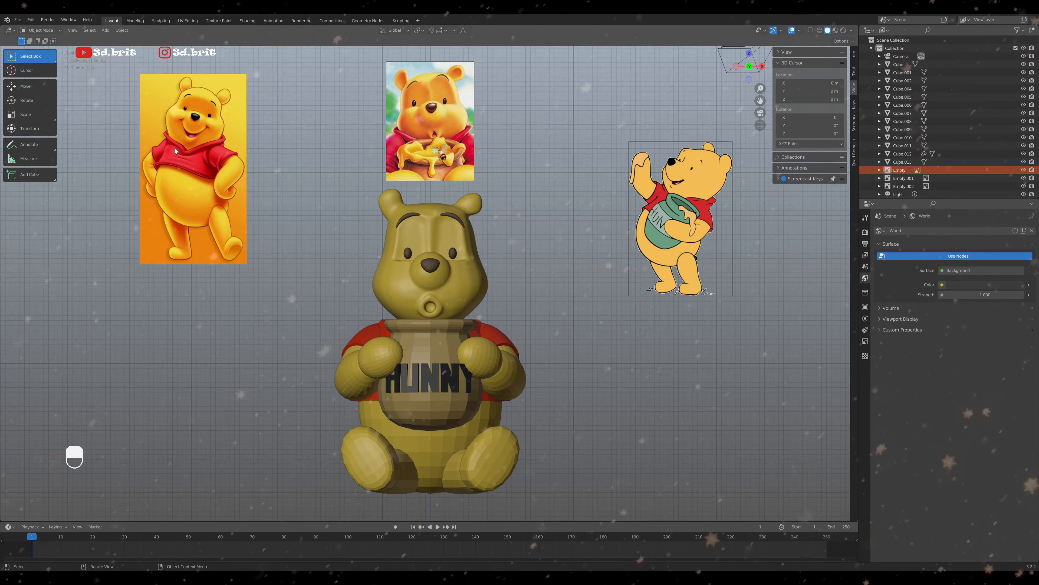
pyautogui.press('h')
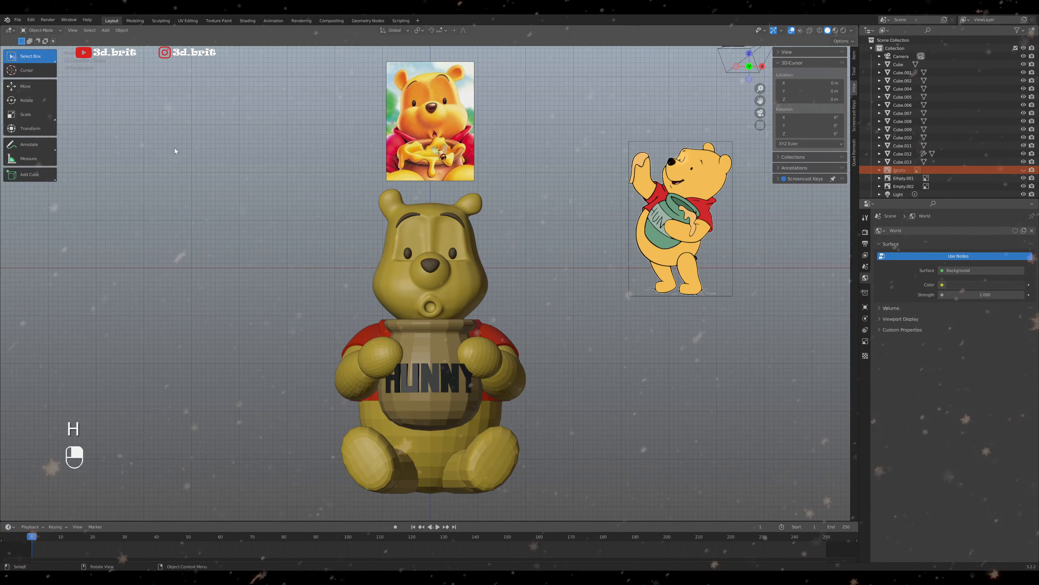
pyautogui.click(707, 243)
pyautogui.press('h')
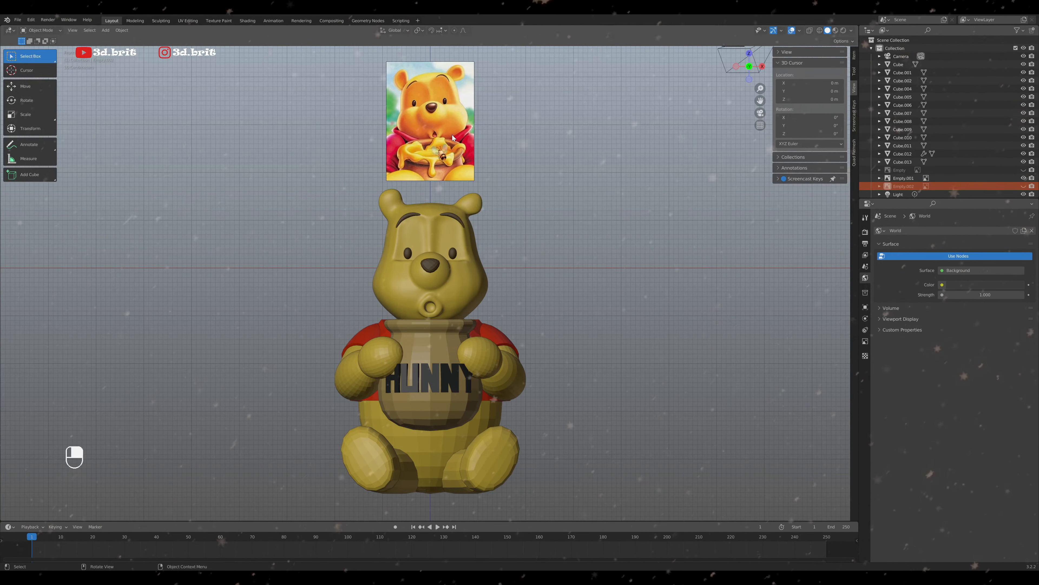
# Select the head and return it to Sculpt Mode
pyautogui.click(458, 286)
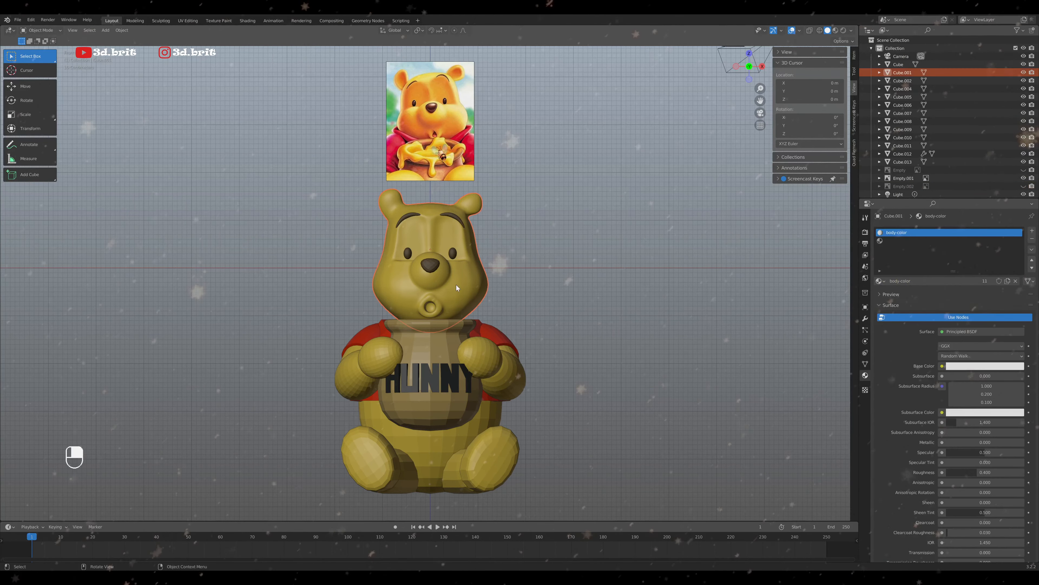
pyautogui.click(60, 30)
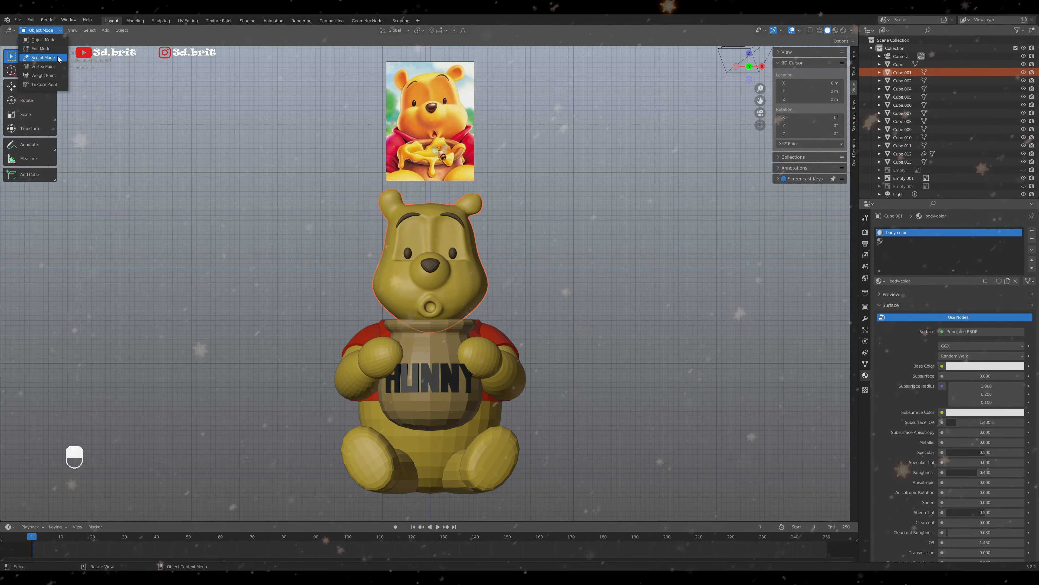
pyautogui.click(42, 57)
pyautogui.scroll(2, 468, 244)
pyautogui.scroll(-2, 468, 244)
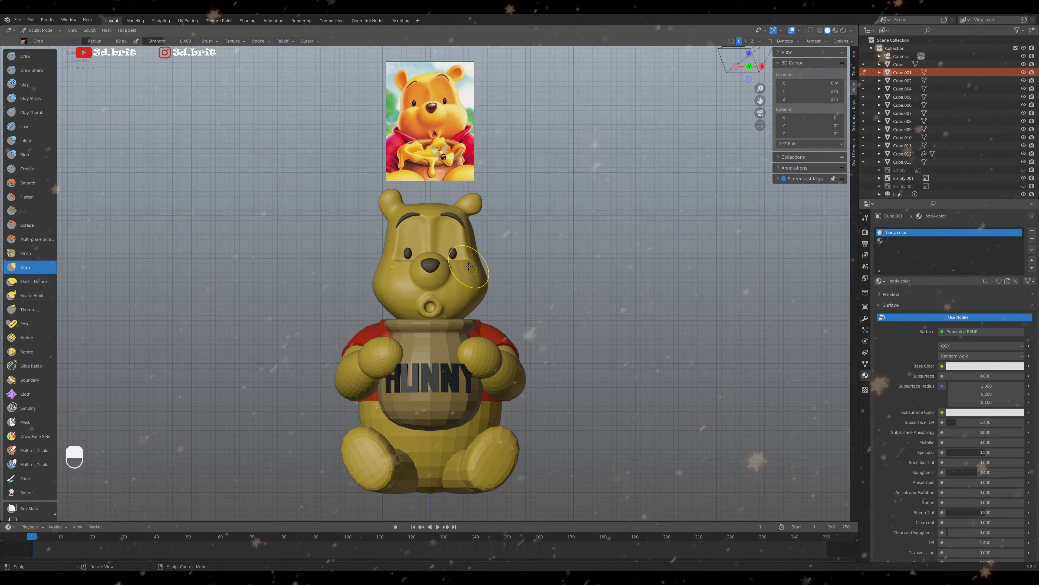
# Set the Grab brush radius to 106 px and undo the last change
pyautogui.press('g')
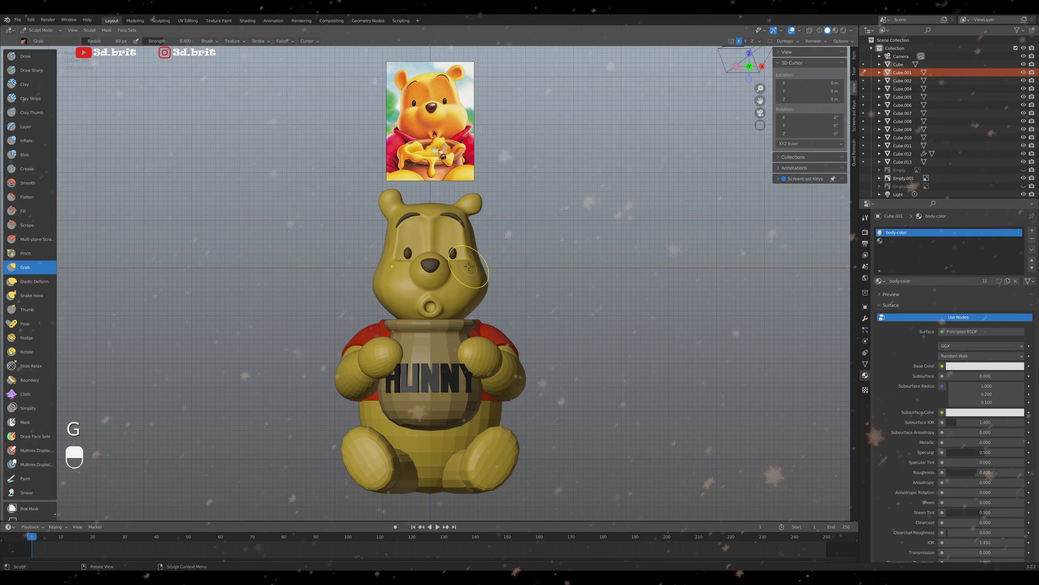
pyautogui.press('f')
pyautogui.click(472, 268)
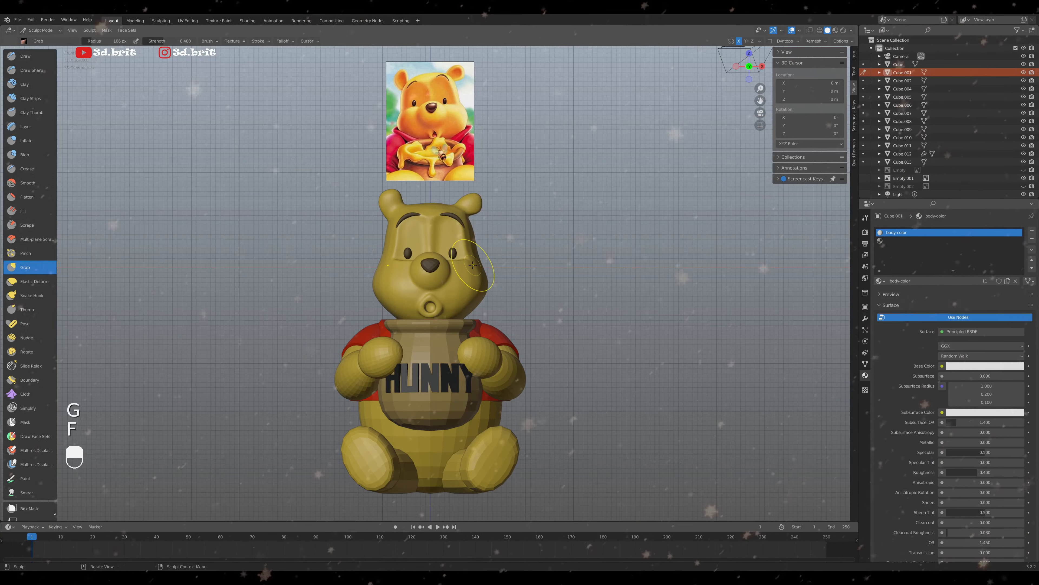
pyautogui.hotkey('ctrl', 'z')
pyautogui.scroll(5, 471, 262)
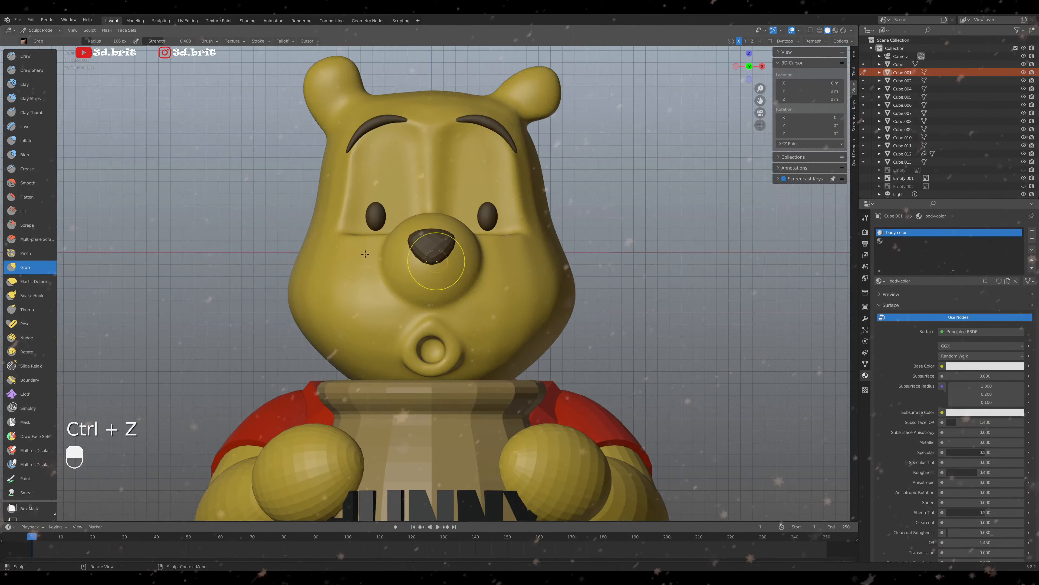
# Switch to the Inflate brush with a 166 px radius and puff out the cheeks below the eyes
pyautogui.click(26, 140)
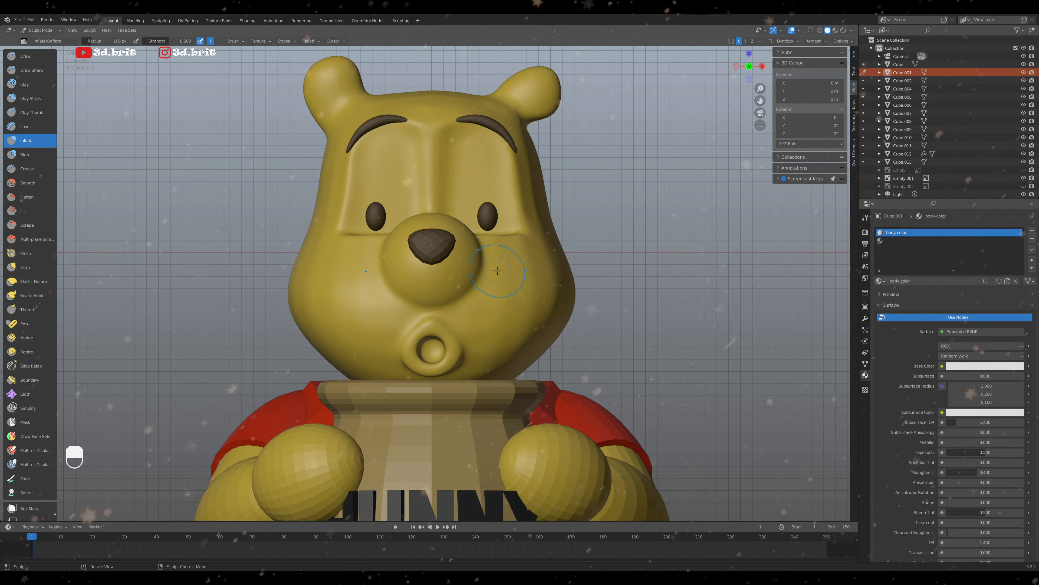
pyautogui.click(513, 271)
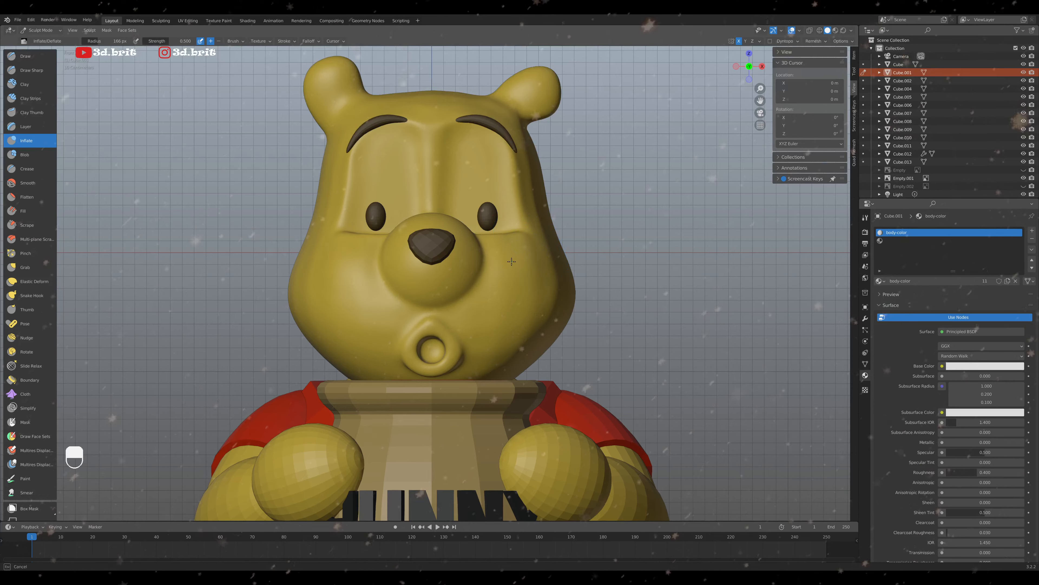
pyautogui.moveTo(509, 272); pyautogui.dragTo(357, 294, button='middle')
pyautogui.press('KP_3')
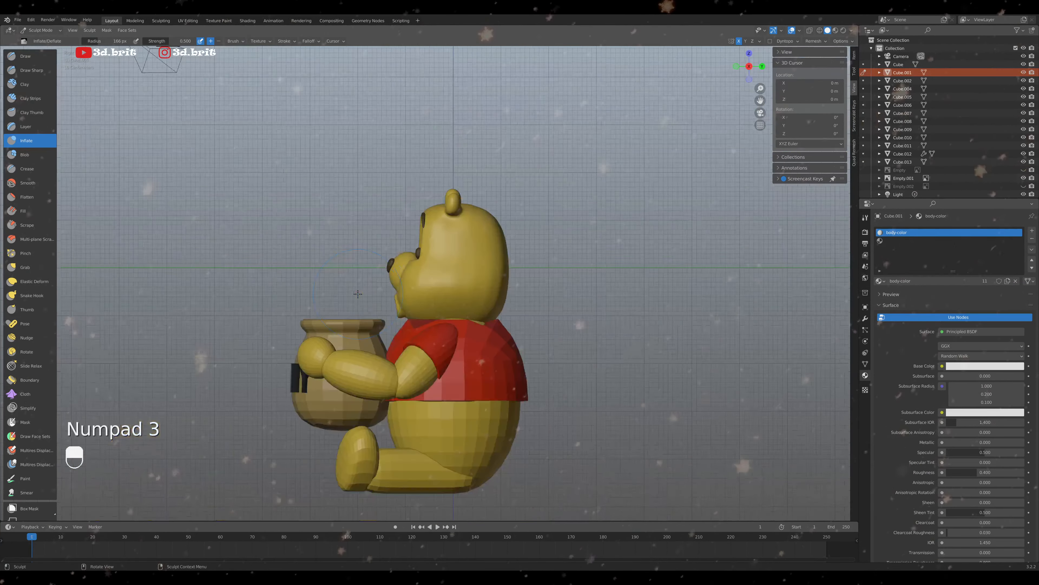
pyautogui.press('KP_1')
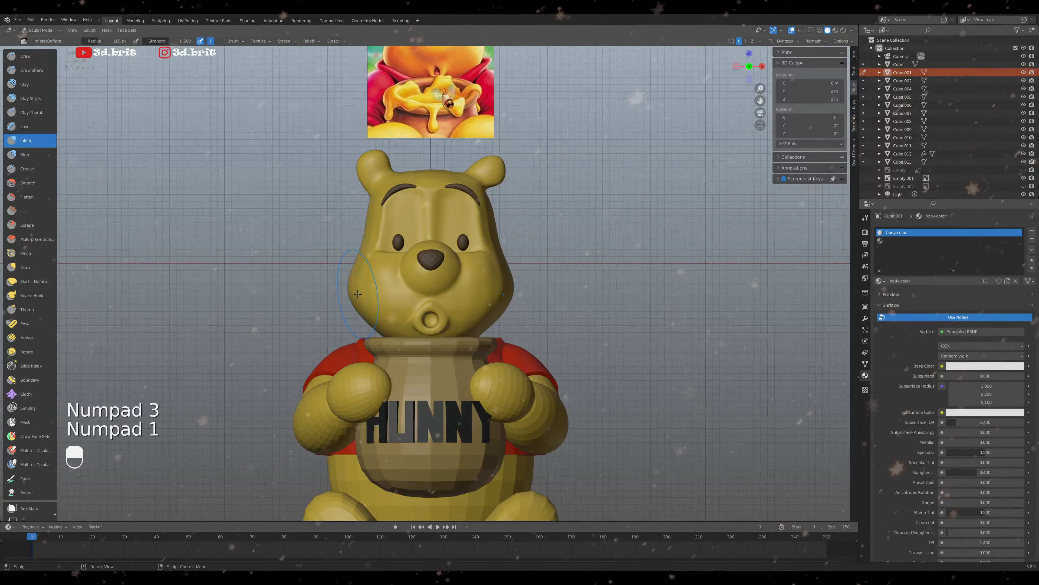
pyautogui.scroll(1, 429, 280)
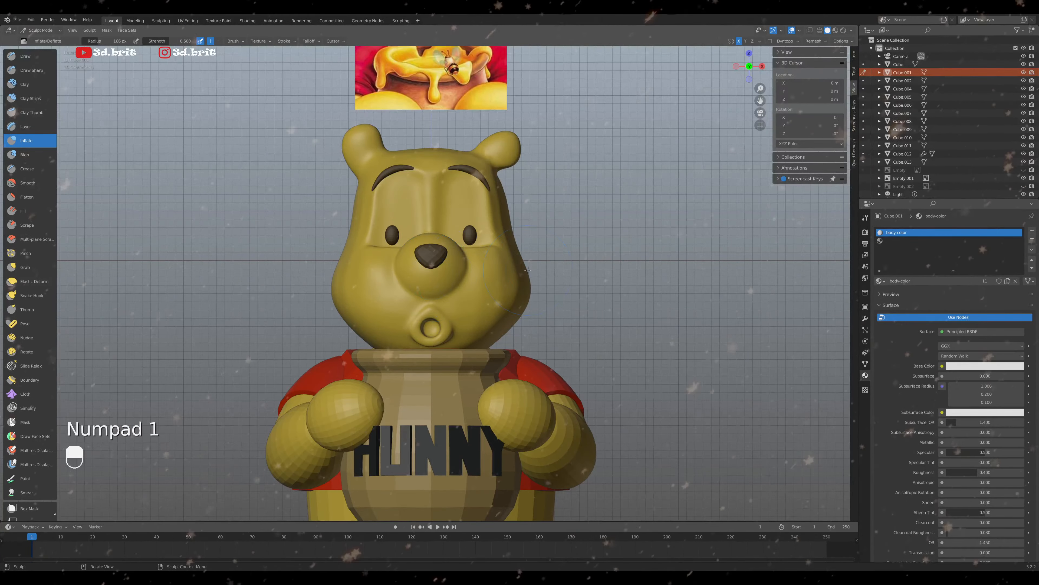
# Switch to the Smooth brush and set its radius to 78 px for the creases below the eyes
pyautogui.moveTo(528, 270); pyautogui.dragTo(506, 291, button='middle')
pyautogui.scroll(3, 526, 281)
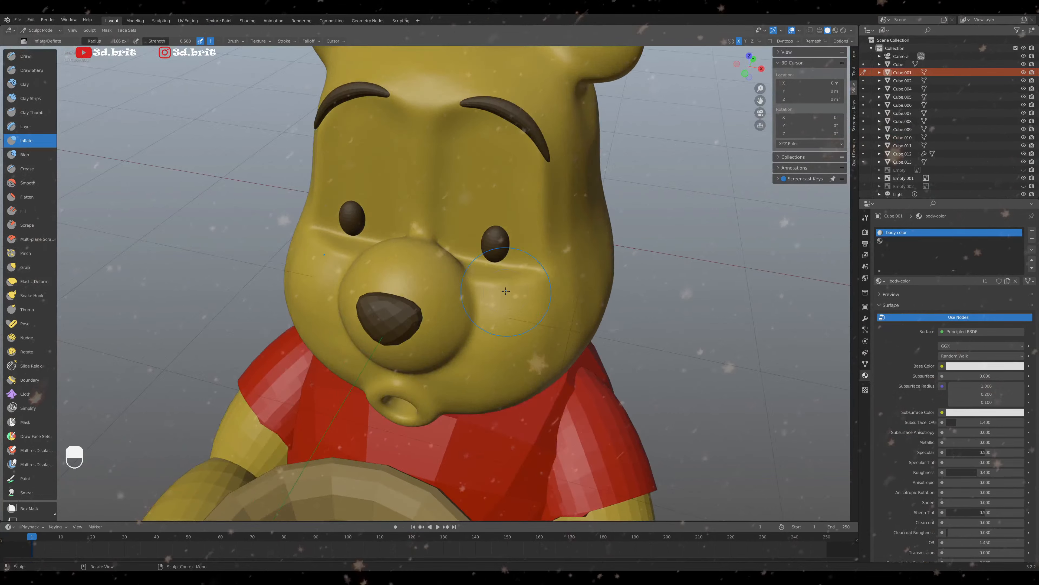
pyautogui.hotkey('shift', 's')
pyautogui.scroll(1, 506, 287)
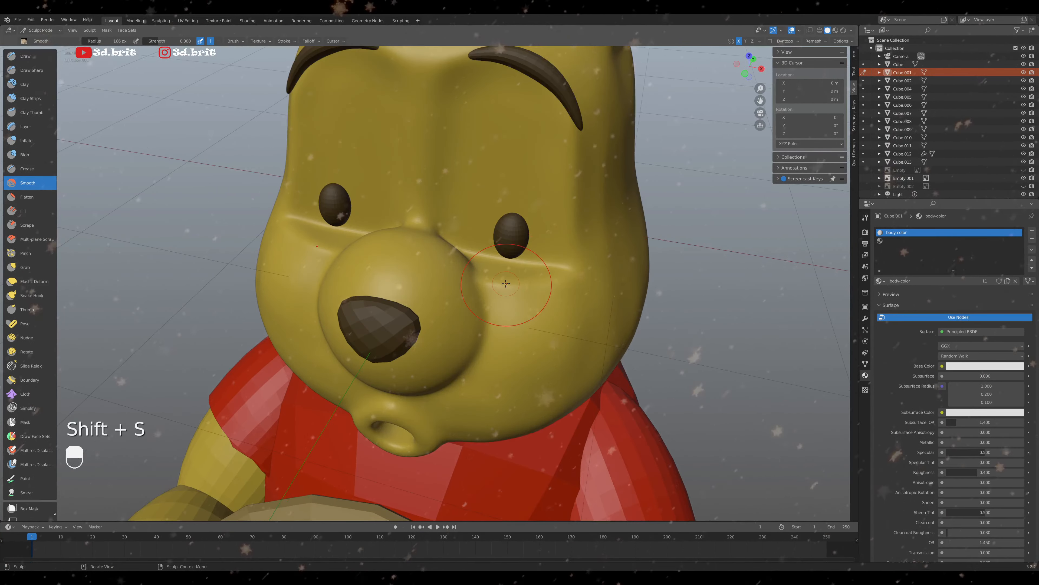
pyautogui.scroll(1, 517, 282)
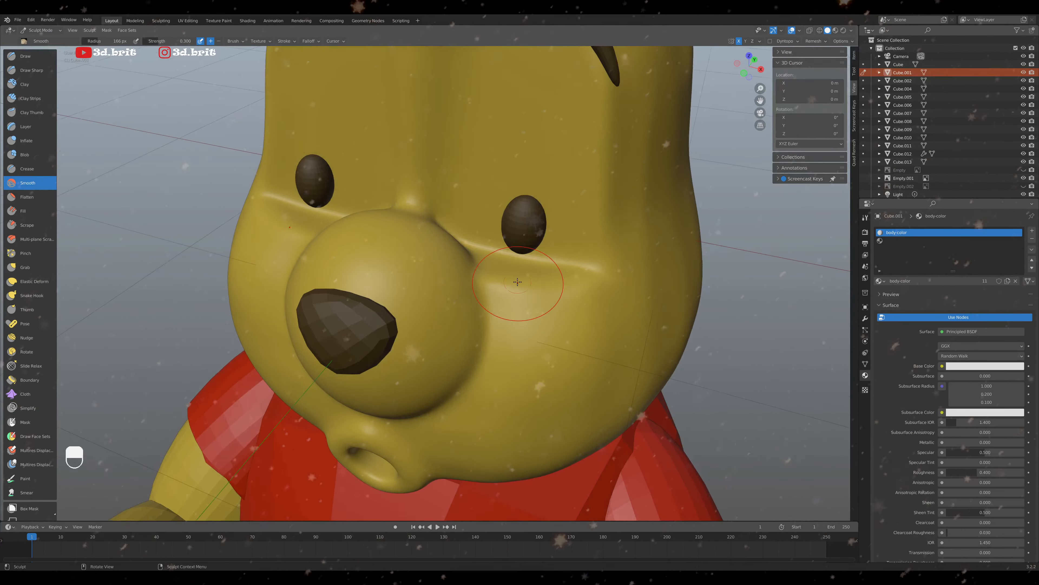
pyautogui.press('f')
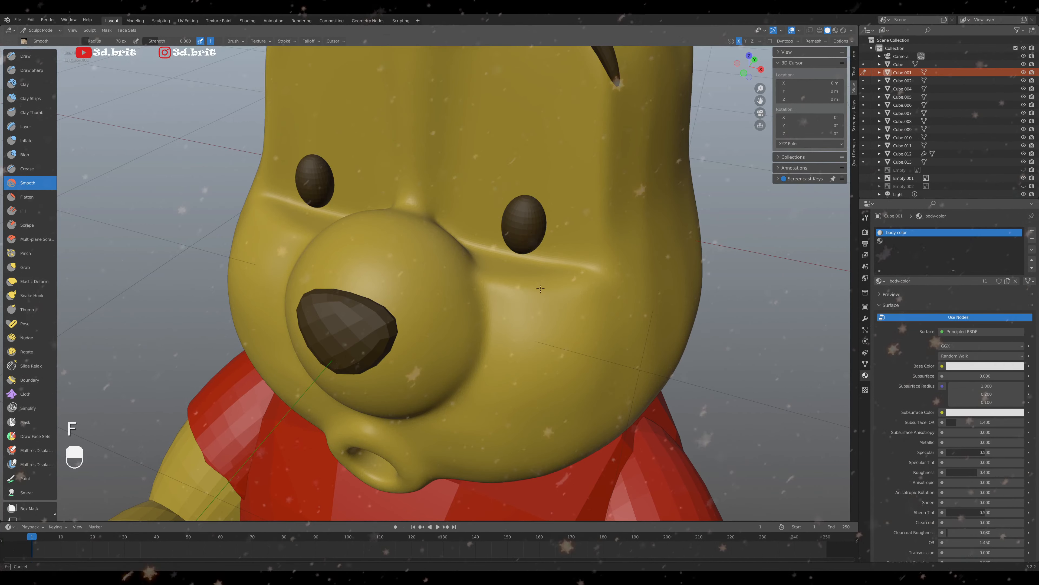
pyautogui.click(560, 293)
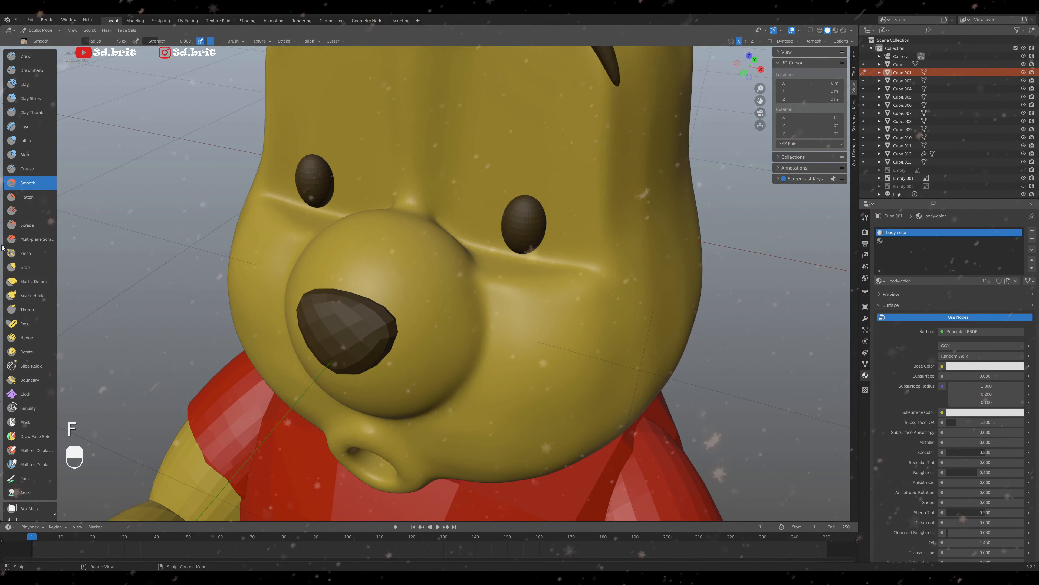
# Try the Scrape brush on the cheek below the eye and undo the stroke
pyautogui.click(29, 226)
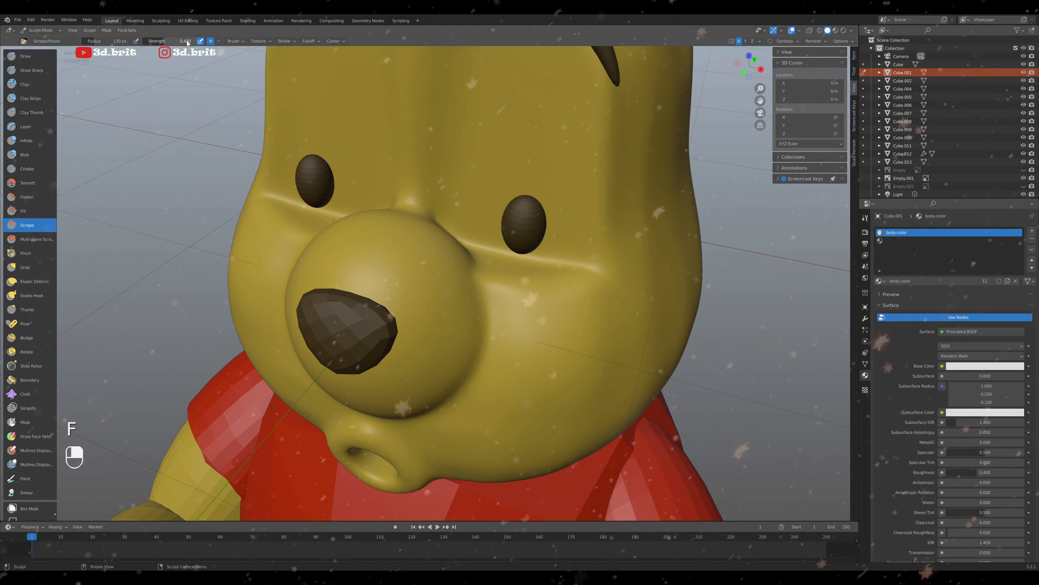
pyautogui.moveTo(559, 284)
pyautogui.mouseDown()
pyautogui.moveTo(532, 285)
pyautogui.moveTo(559, 299)
pyautogui.moveTo(508, 283)
pyautogui.moveTo(575, 298)
pyautogui.moveTo(511, 290)
pyautogui.moveTo(534, 305)
pyautogui.moveTo(523, 292)
pyautogui.moveTo(553, 284)
pyautogui.mouseUp()
pyautogui.hotkey('ctrl', 'z')
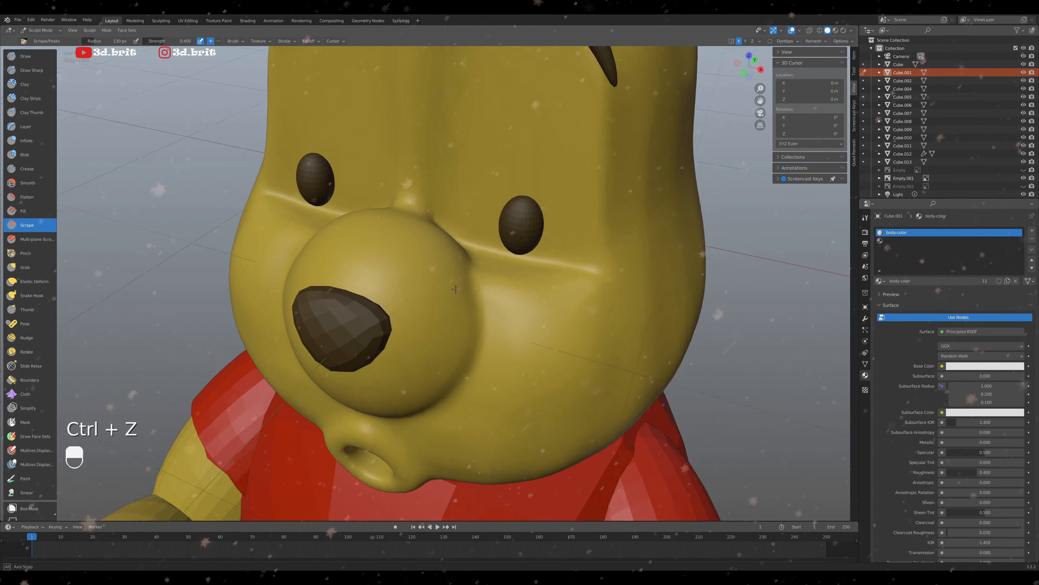
# Use the Grab brush to pull the side of the muzzle toward the inner corner of the eye
pyautogui.moveTo(548, 282); pyautogui.dragTo(458, 295, button='middle')
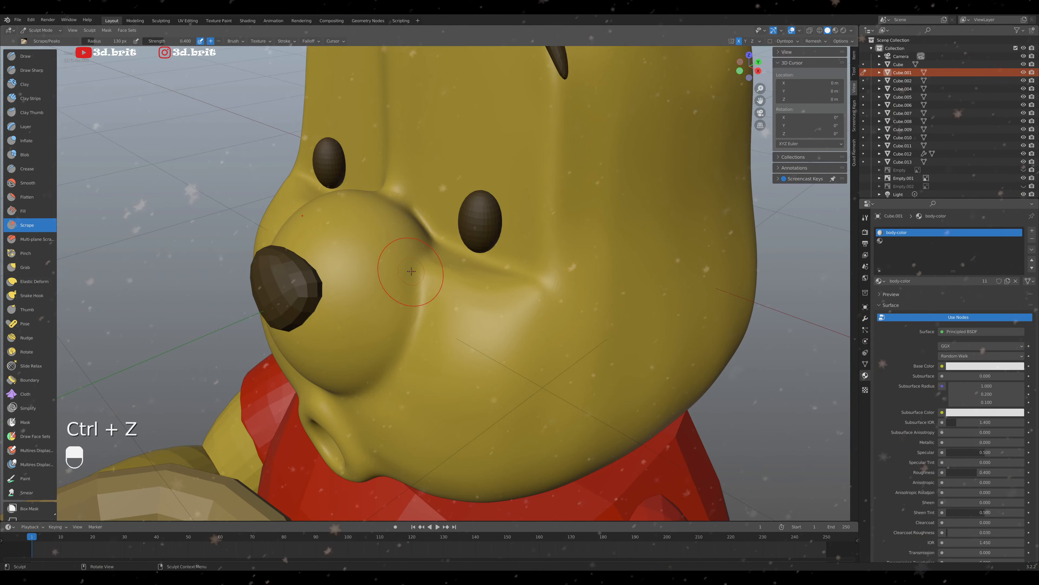
pyautogui.press('g')
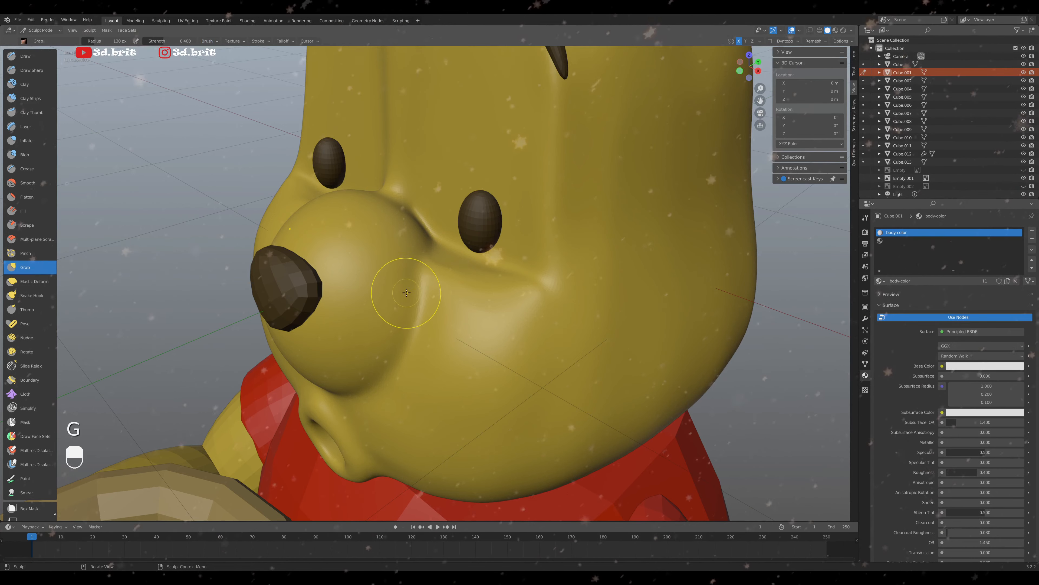
pyautogui.moveTo(406, 274); pyautogui.dragTo(424, 265)
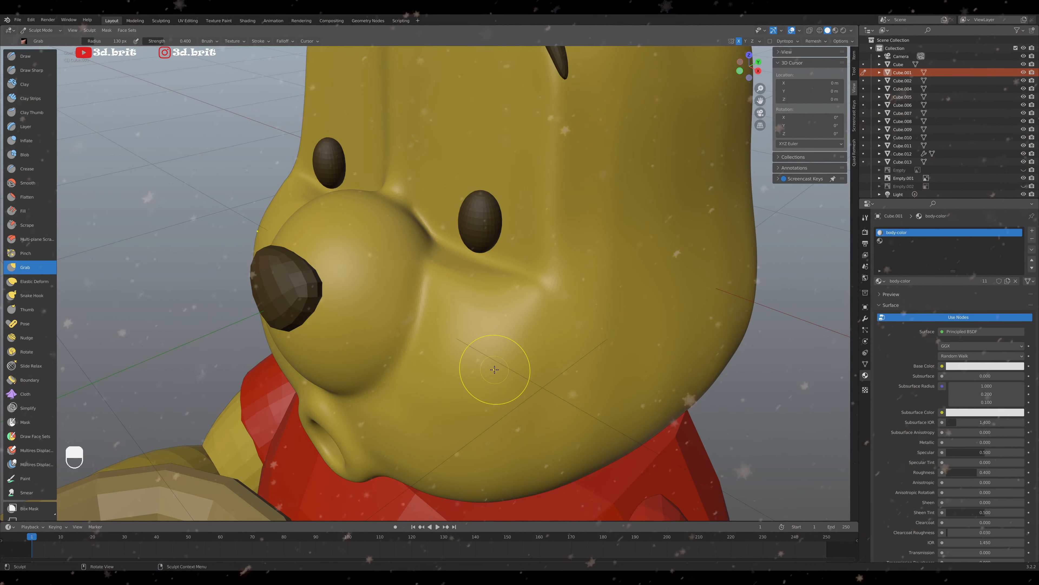
# Smooth the upper cheek along the crease below the eye with the Smooth brush
pyautogui.hotkey('shift', 's')
pyautogui.moveTo(499, 305); pyautogui.dragTo(511, 325)
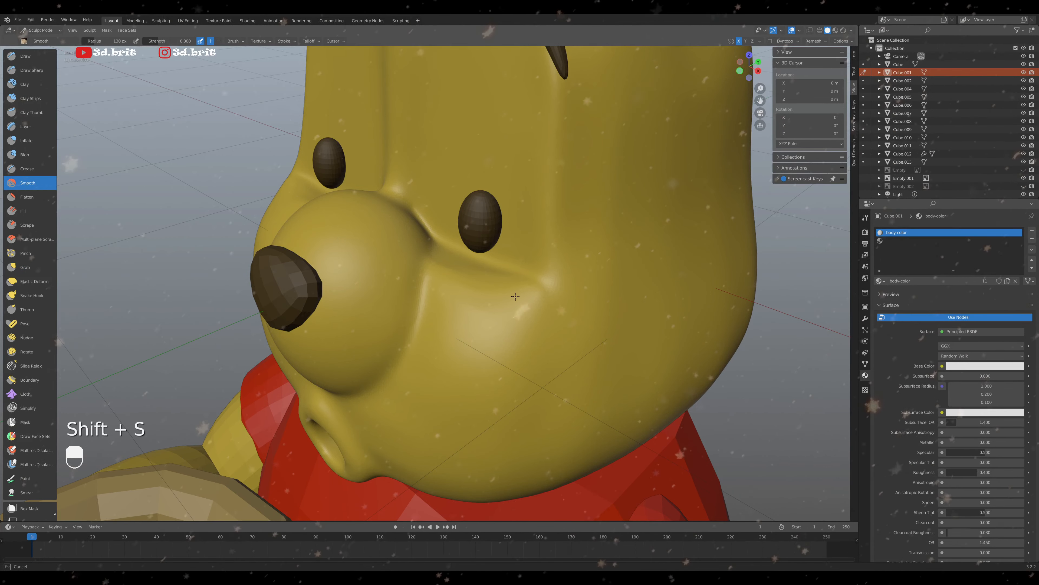
pyautogui.moveTo(542, 287); pyautogui.dragTo(542, 286)
pyautogui.moveTo(542, 287); pyautogui.dragTo(528, 290, button='middle')
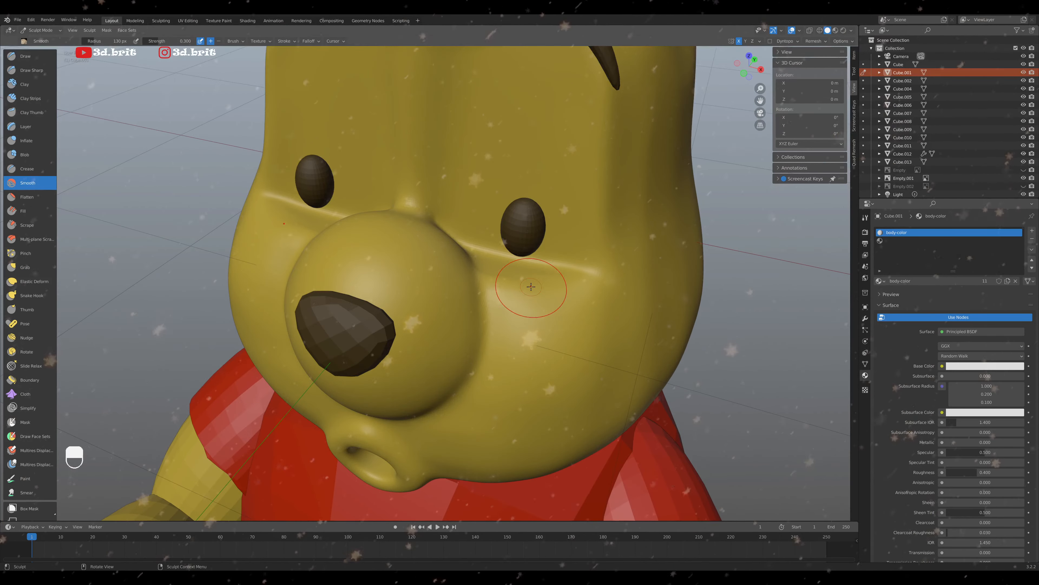
# Set the Smooth brush radius to 77 px and soften the cheeks on both sides of the muzzle
pyautogui.press('f')
pyautogui.click(497, 268)
pyautogui.moveTo(503, 298); pyautogui.dragTo(513, 289)
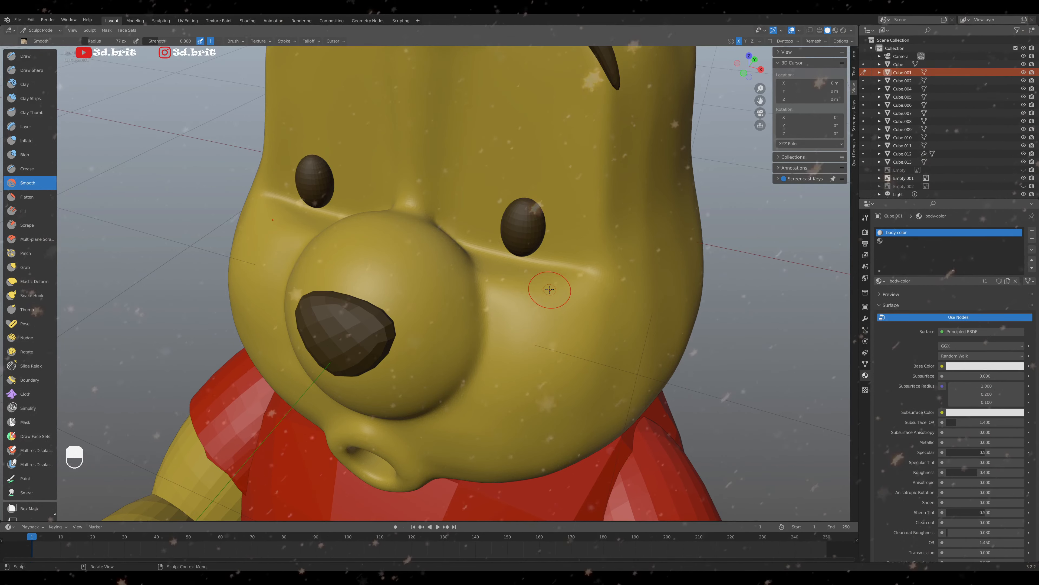
pyautogui.press('KP_1')
pyautogui.scroll(2, 451, 287)
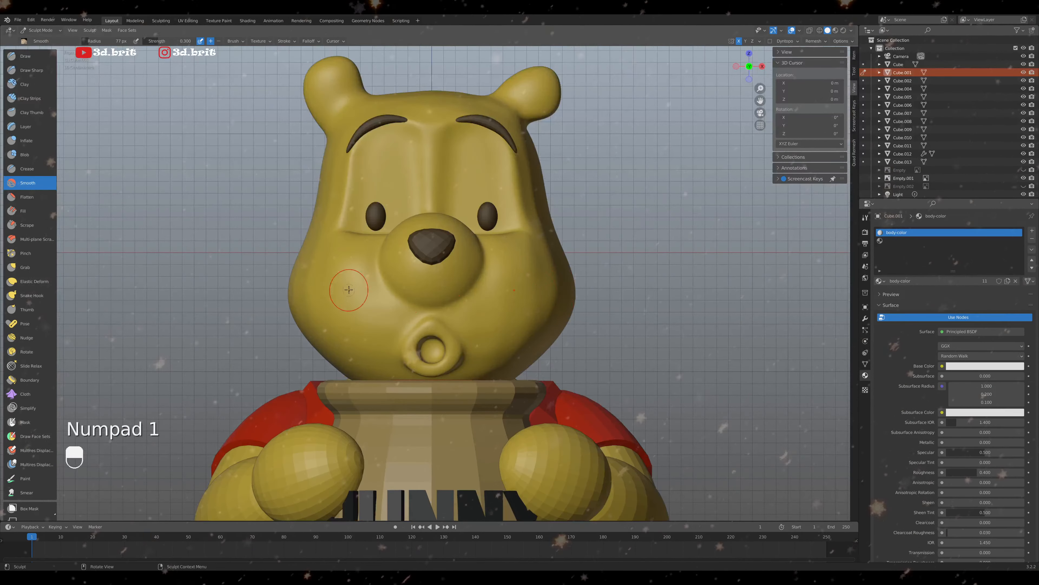
pyautogui.moveTo(339, 279)
pyautogui.mouseDown()
pyautogui.moveTo(516, 295)
pyautogui.moveTo(535, 274)
pyautogui.mouseUp()
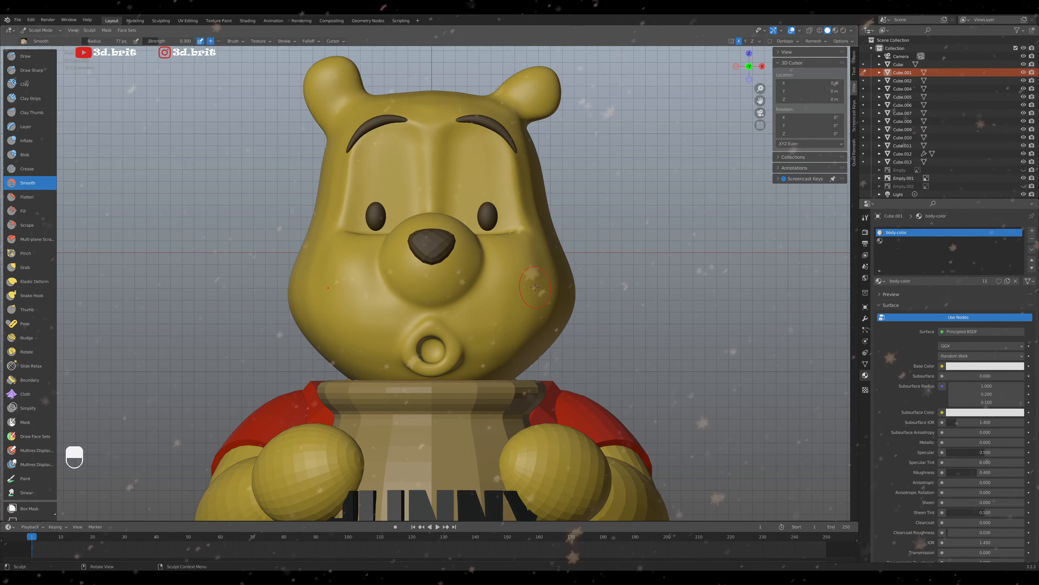
# Try to pull the outer cheek with an enlarged Grab brush and undo the stroke
pyautogui.press('g')
pyautogui.scroll(2, 534, 282)
pyautogui.press('f')
pyautogui.click(572, 250)
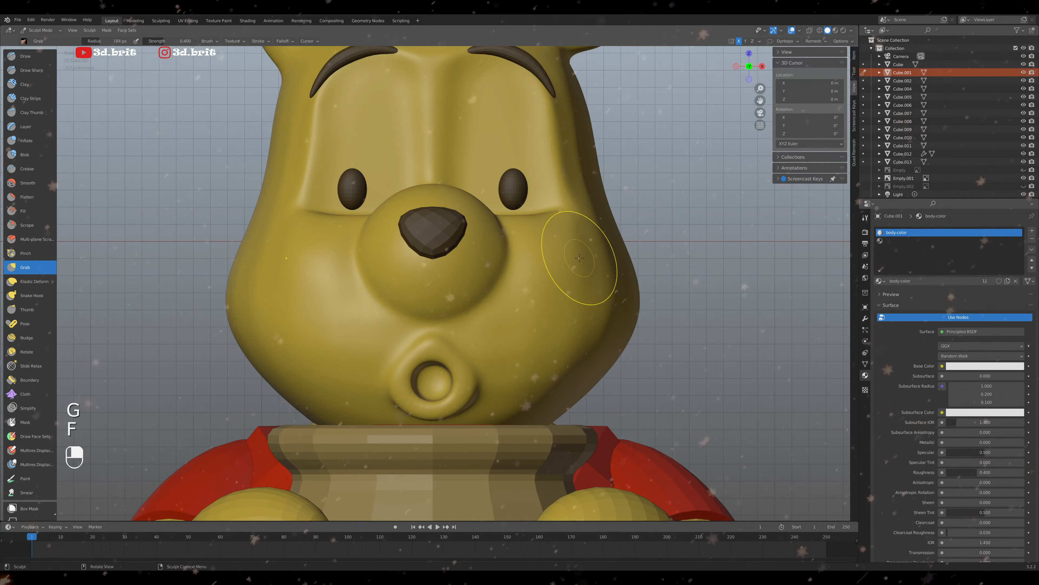
pyautogui.moveTo(580, 257); pyautogui.dragTo(590, 263)
pyautogui.hotkey('ctrl', 'z')
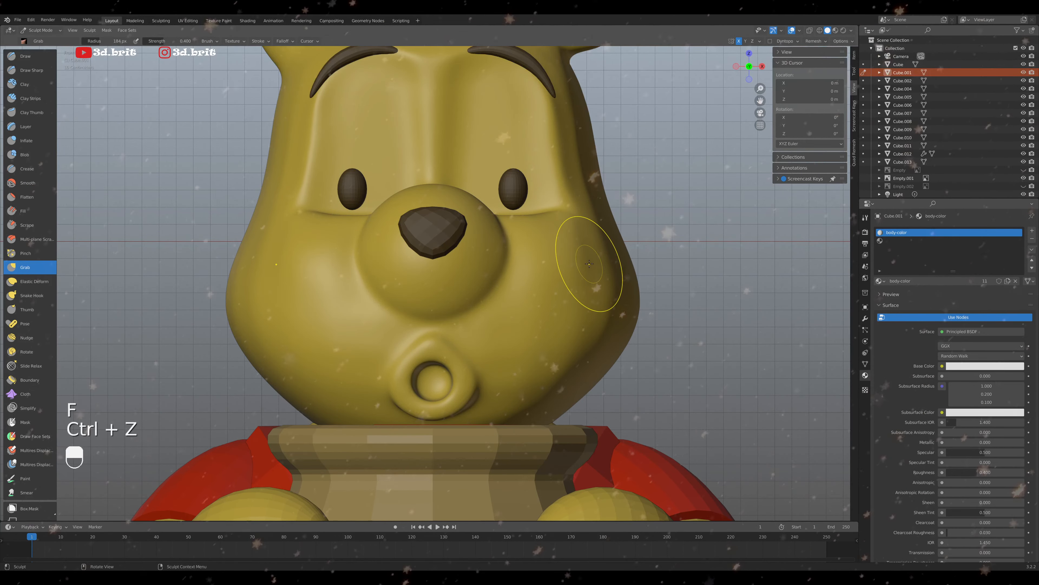
# Set the Grab brush radius to 240 px and compare the cheek shape with the honey pot reference image
pyautogui.press('f')
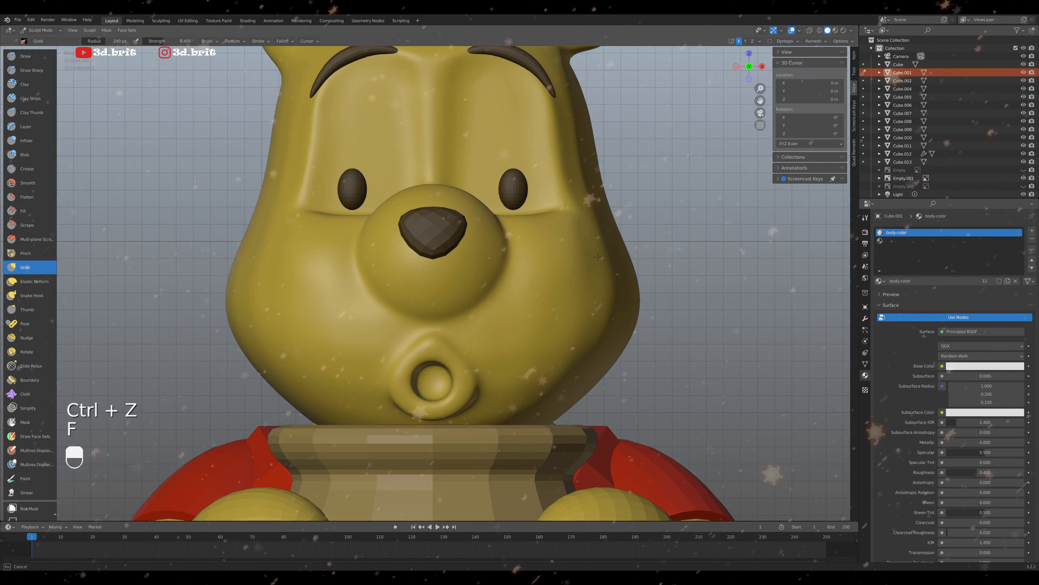
pyautogui.click(598, 256)
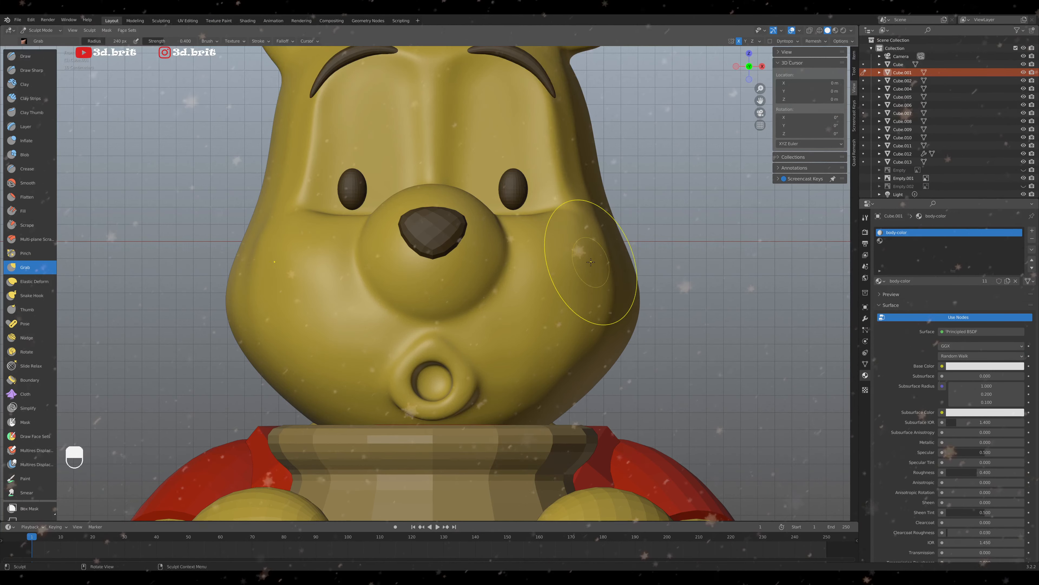
pyautogui.moveTo(572, 277)
pyautogui.mouseDown(button='middle')
pyautogui.moveTo(503, 236)
pyautogui.moveTo(475, 232)
pyautogui.mouseUp(button='middle')
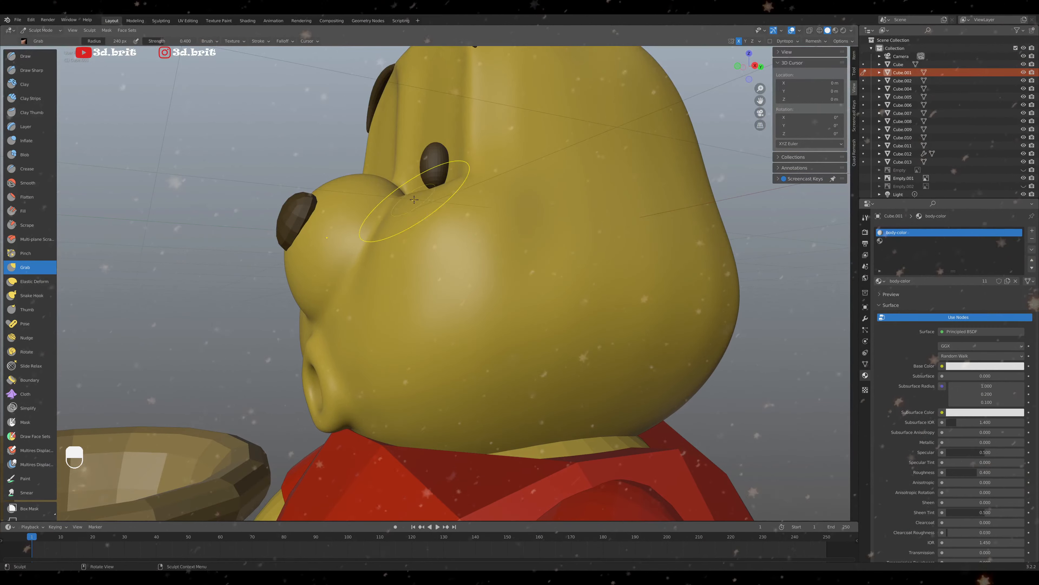
pyautogui.press('KP_1')
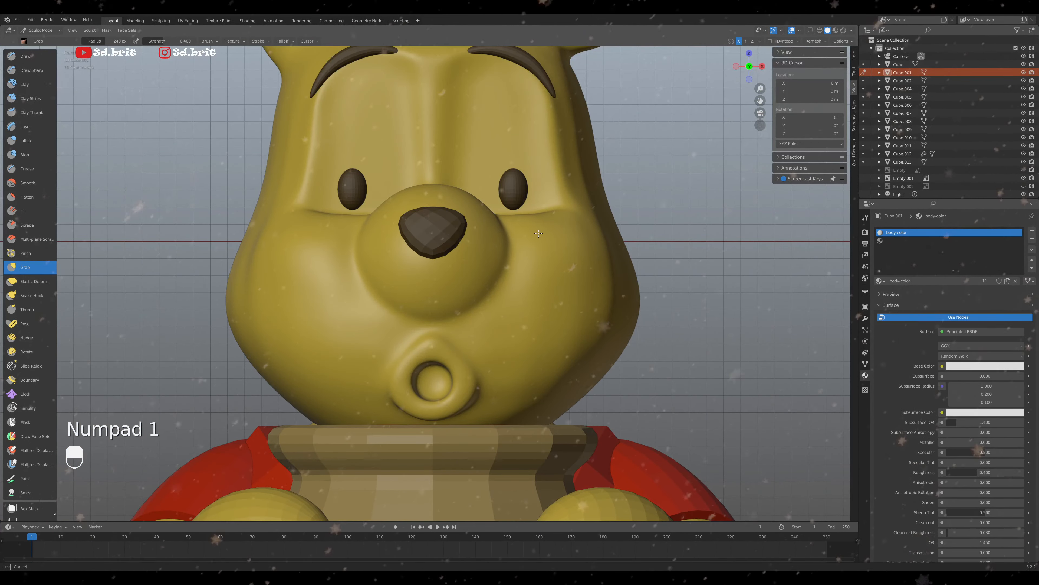
pyautogui.scroll(-6, 541, 249)
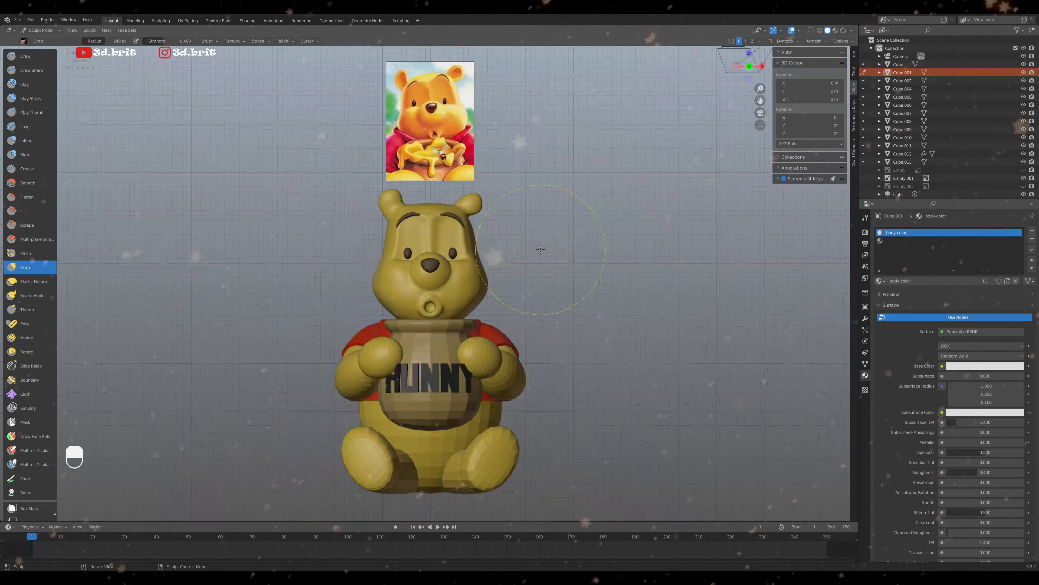
pyautogui.scroll(7, 540, 249)
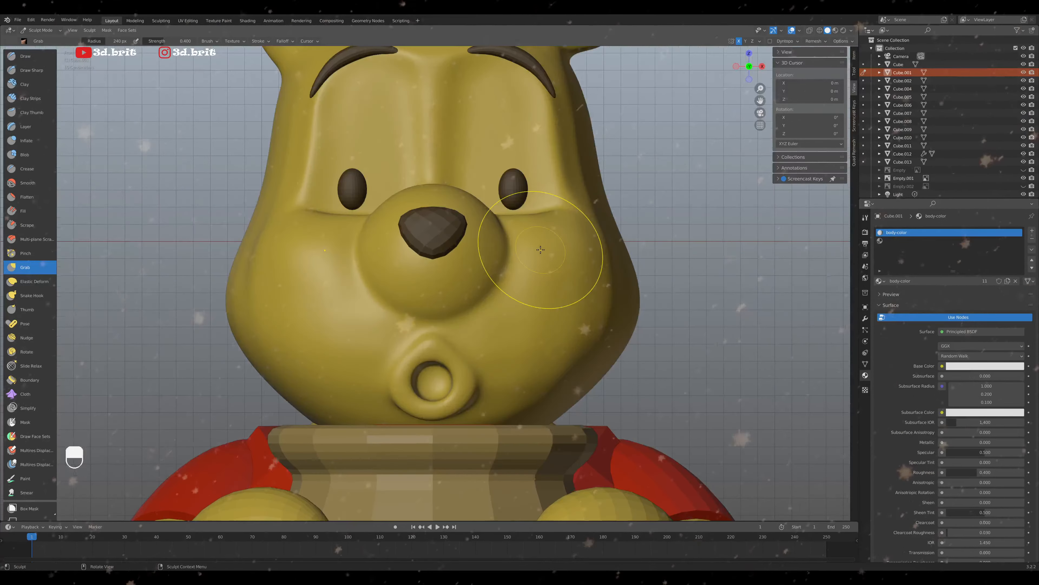
pyautogui.scroll(-2, 545, 258)
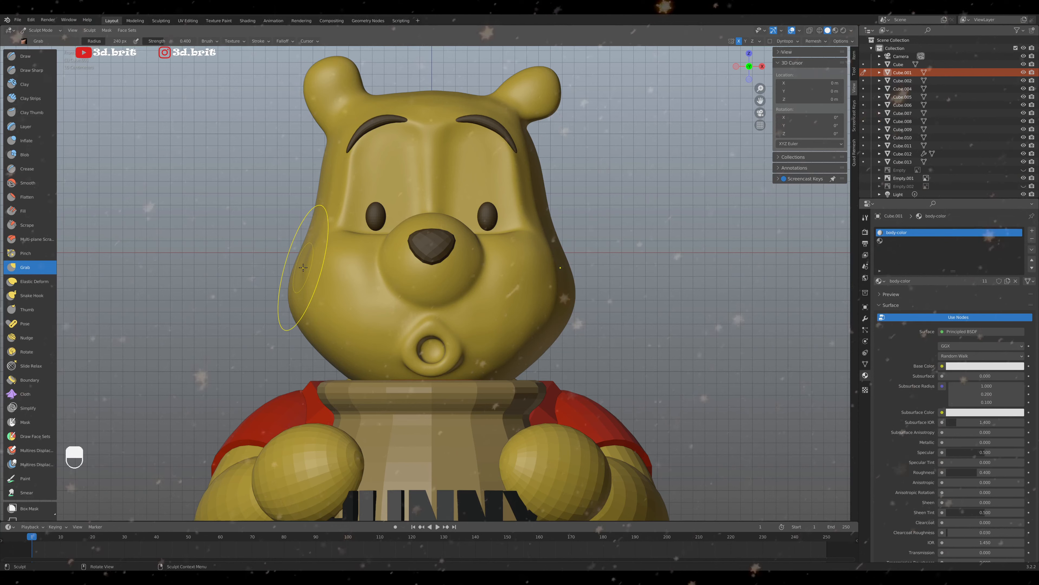
# Switch to the Inflate brush with a radius of about 170 px and puff out the cheeks beside the muzzle
pyautogui.press('i')
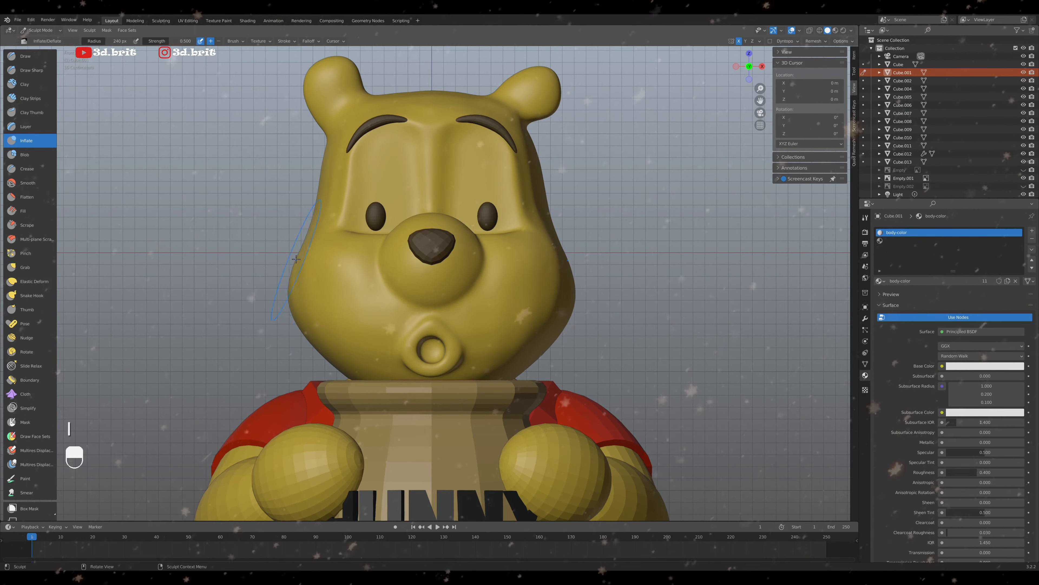
pyautogui.scroll(-8, 532, 291)
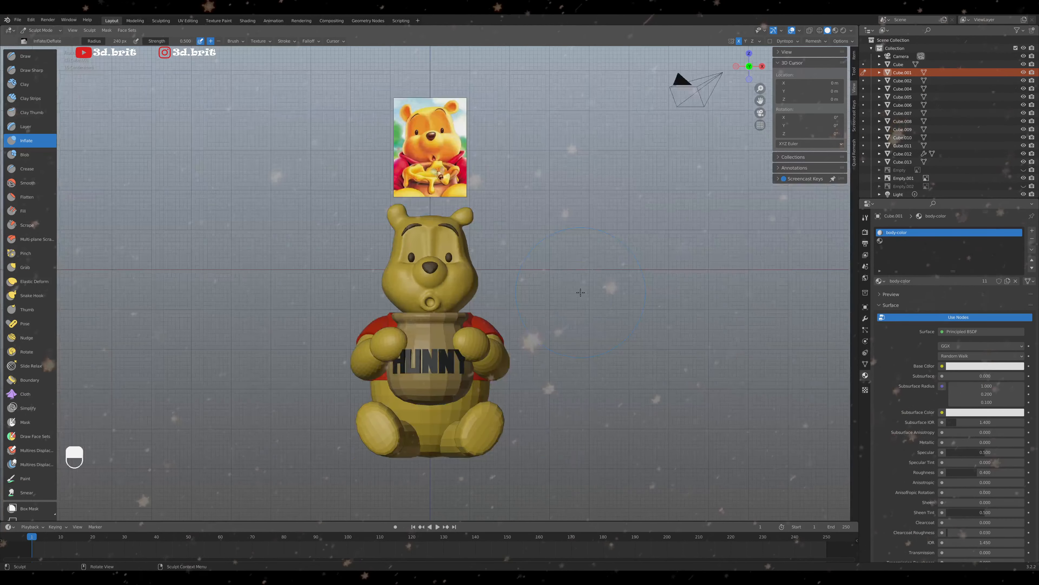
pyautogui.scroll(6, 581, 292)
pyautogui.moveTo(580, 292)
pyautogui.mouseDown(button='middle')
pyautogui.moveTo(556, 333)
pyautogui.moveTo(504, 317)
pyautogui.mouseUp(button='middle')
pyautogui.press('f')
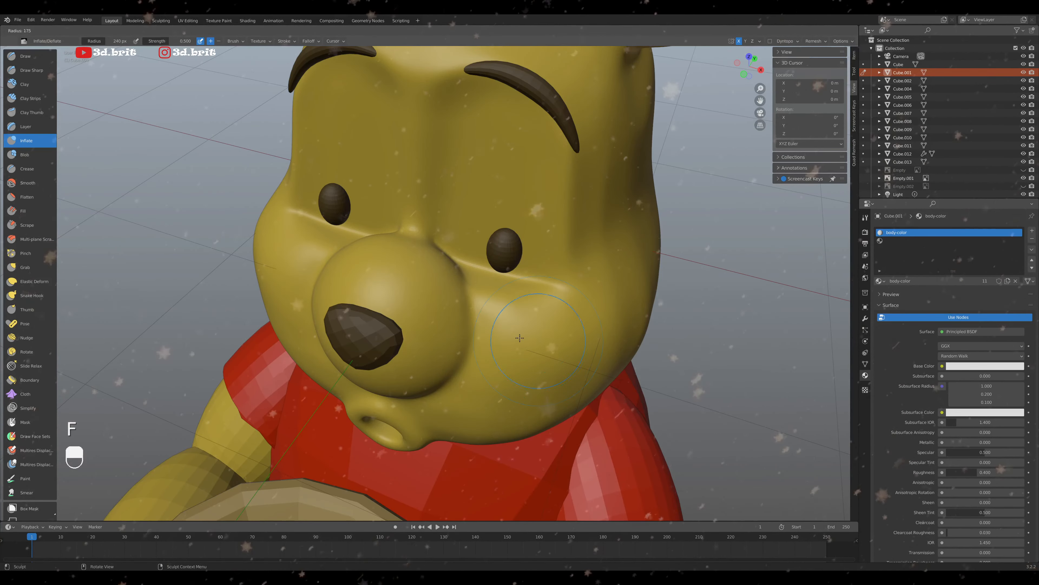
pyautogui.click(499, 316)
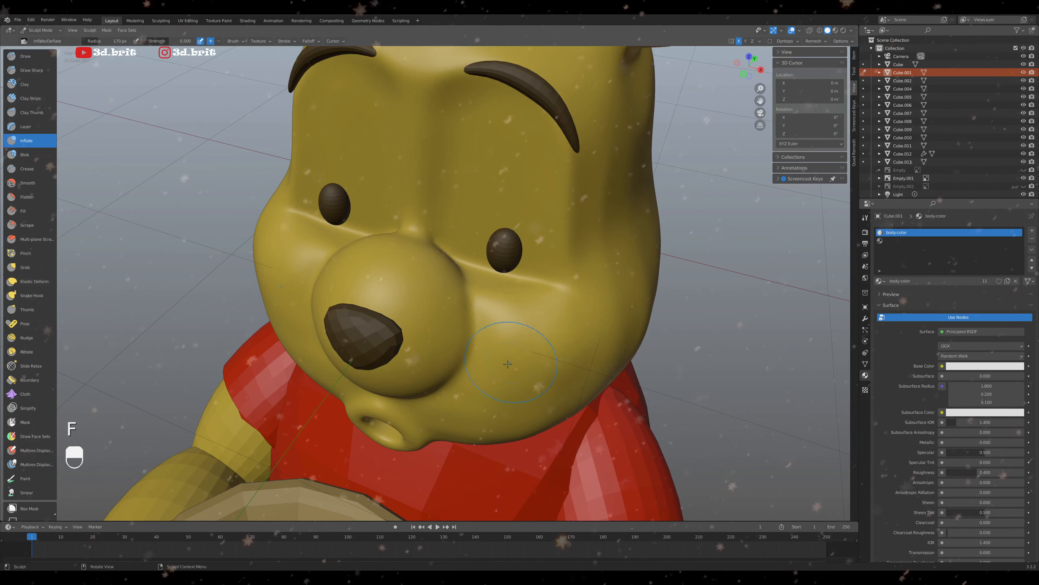
pyautogui.moveTo(508, 364); pyautogui.dragTo(491, 271, button='middle')
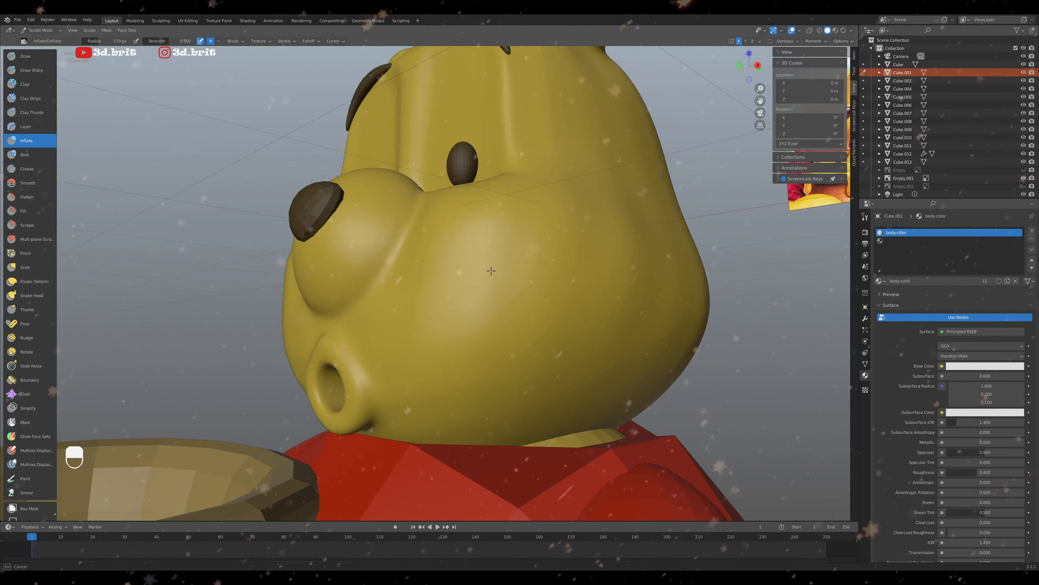
pyautogui.press('KP_1')
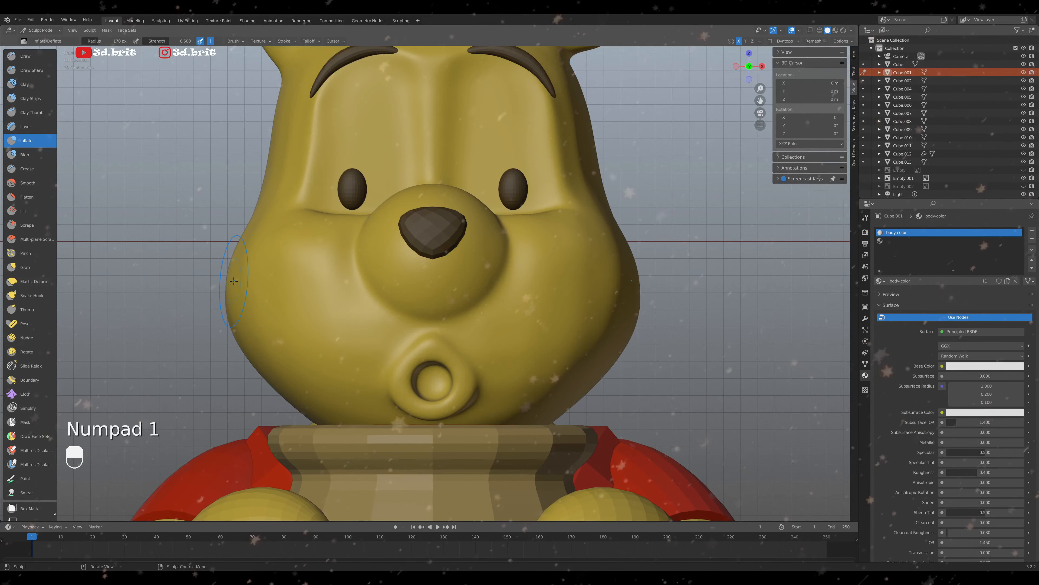
# Smooth the inflated cheeks with the Smooth brush and check the crease beside the muzzle up close
pyautogui.hotkey('shift', 's')
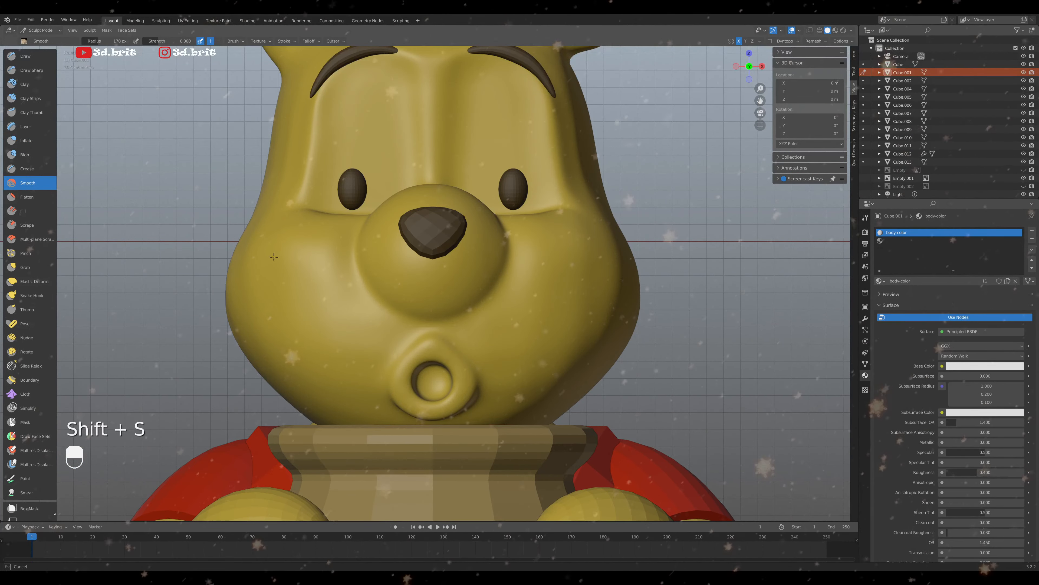
pyautogui.moveTo(331, 259); pyautogui.dragTo(492, 311, button='middle')
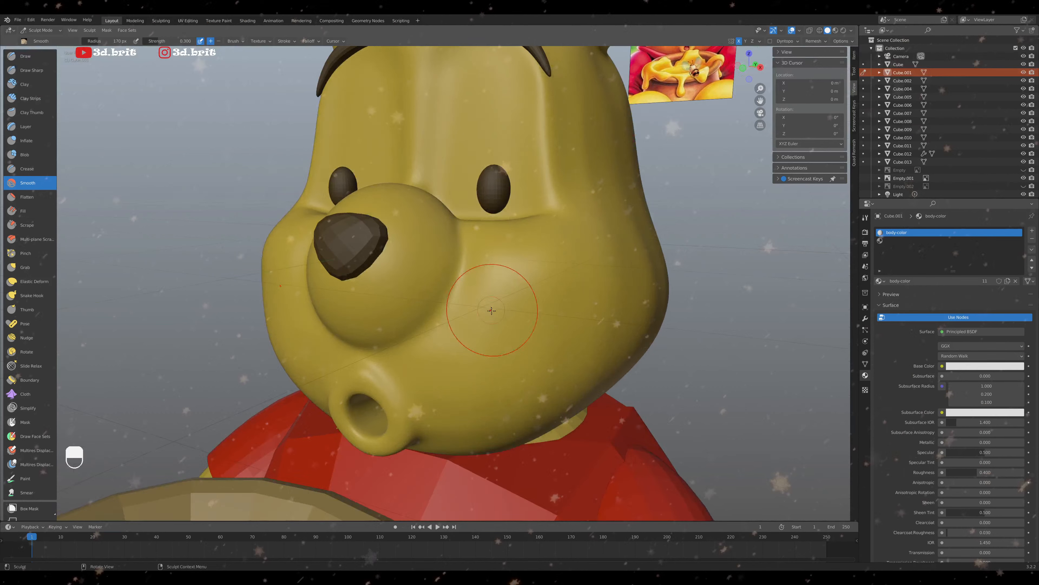
pyautogui.moveTo(524, 269); pyautogui.dragTo(471, 324, button='middle')
pyautogui.scroll(2, 434, 303)
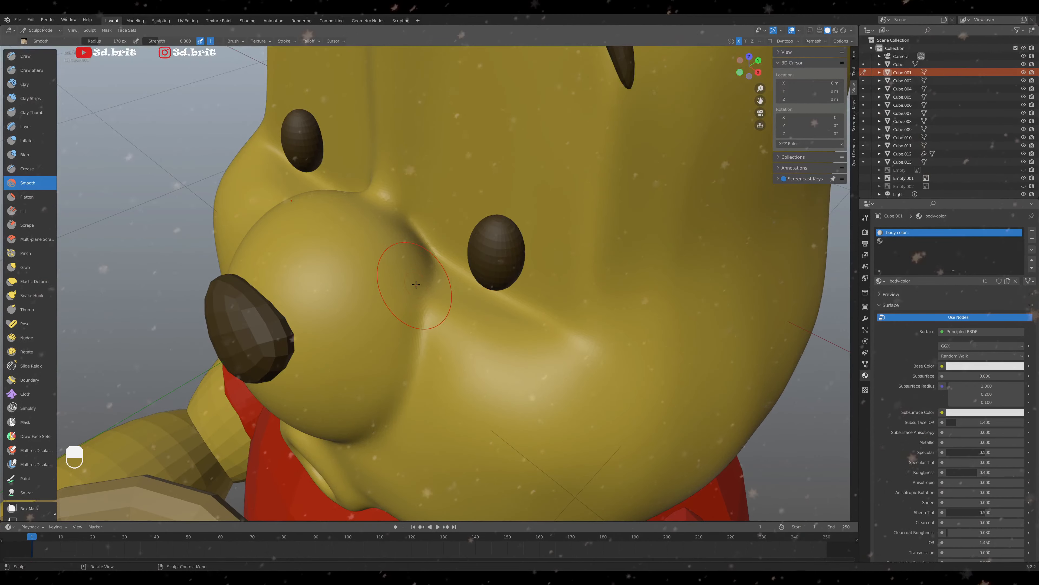
# Switch to the Mask brush with a 97 px radius and mask the side of the muzzle bordering the cheek
pyautogui.scroll(-4, 416, 285)
pyautogui.press('m')
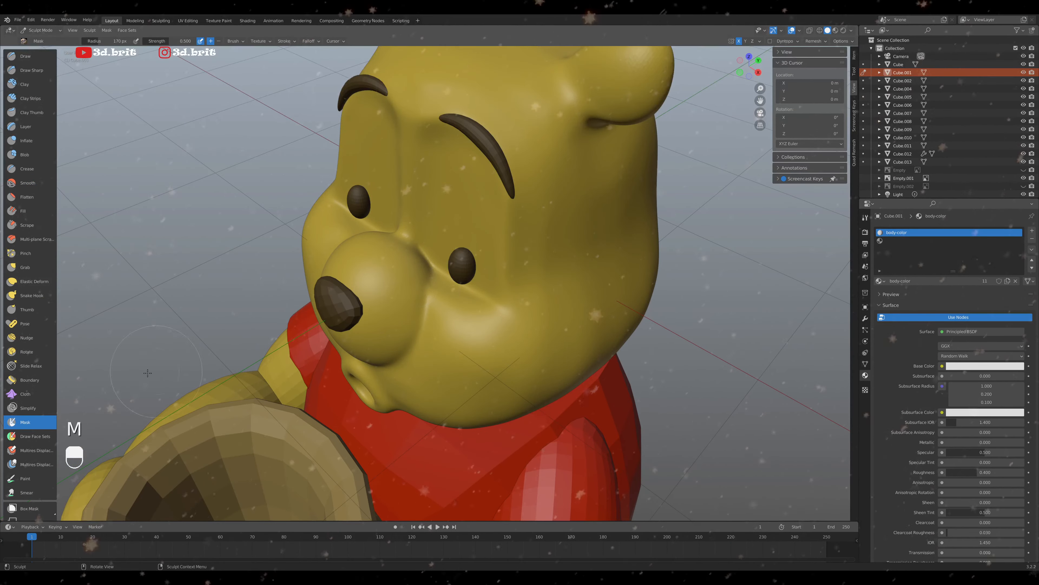
pyautogui.scroll(4, 396, 294)
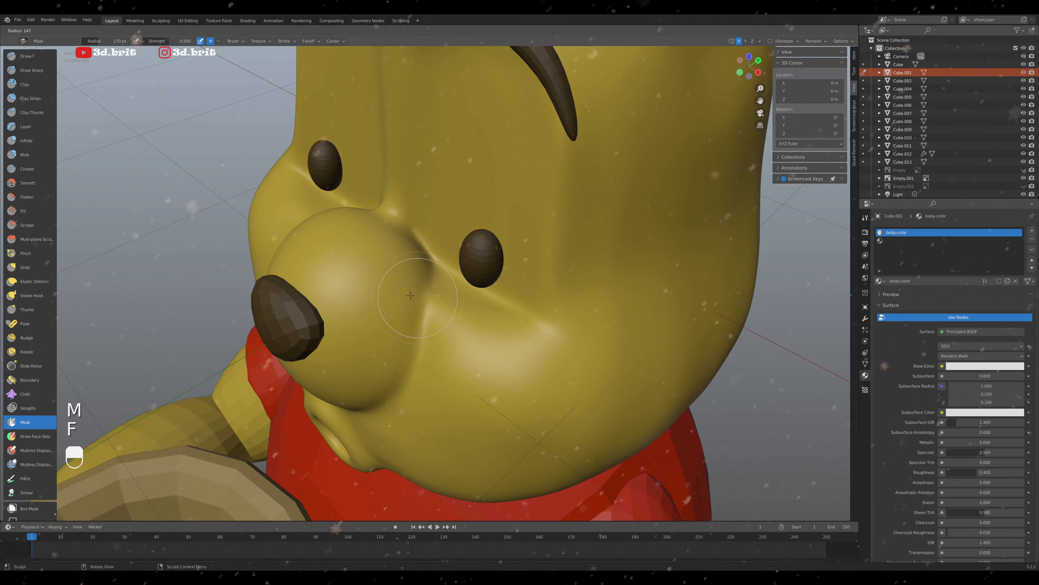
pyautogui.press('f')
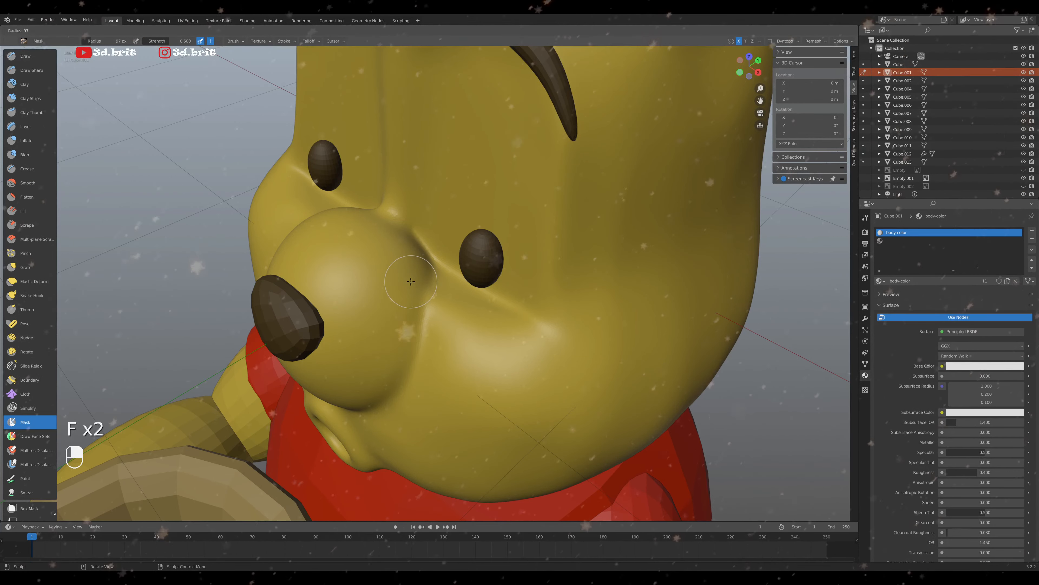
pyautogui.moveTo(403, 285); pyautogui.dragTo(394, 331)
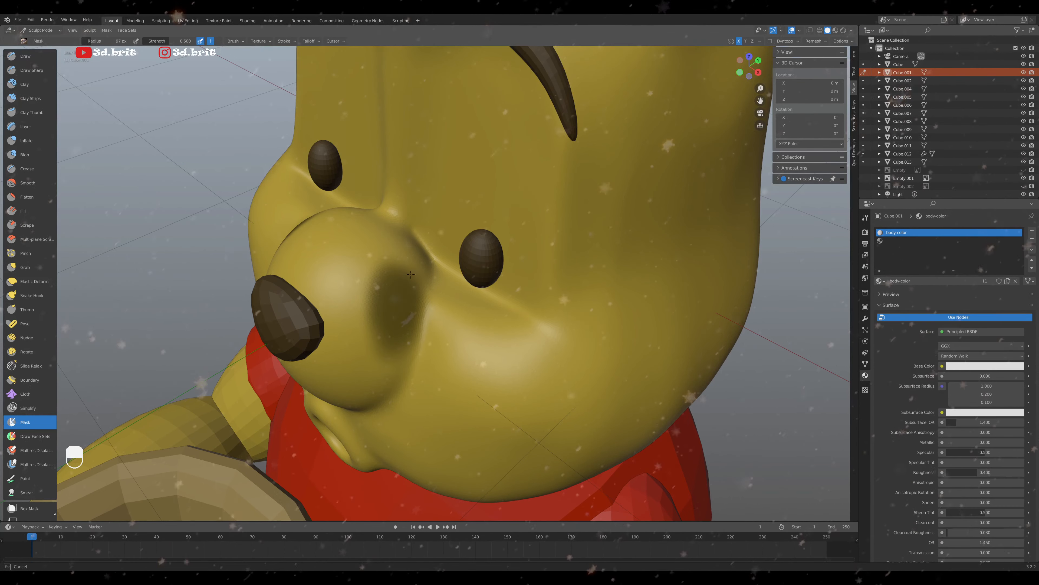
pyautogui.moveTo(411, 274); pyautogui.dragTo(401, 238)
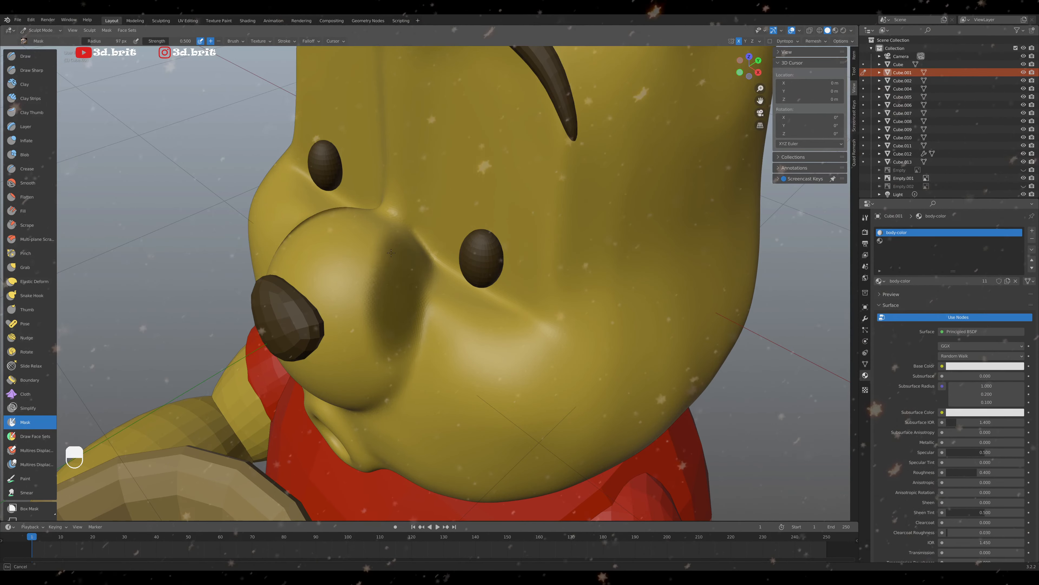
pyautogui.moveTo(379, 313)
pyautogui.mouseDown()
pyautogui.moveTo(364, 256)
pyautogui.moveTo(371, 283)
pyautogui.mouseUp()
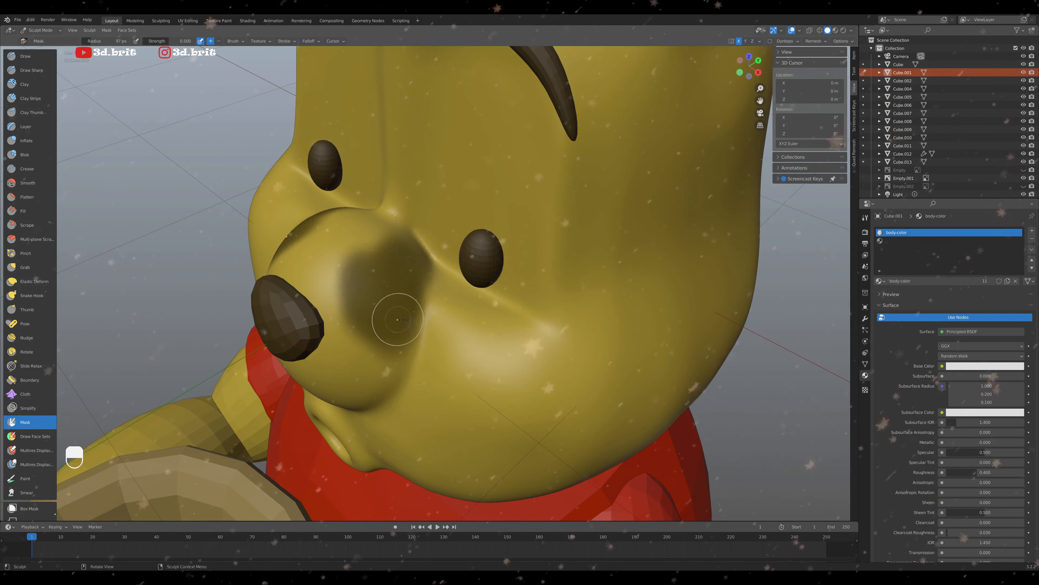
# Extend the mask along the lower side and underside of the muzzle, around the area below the nose
pyautogui.moveTo(399, 318); pyautogui.dragTo(396, 301, button='middle')
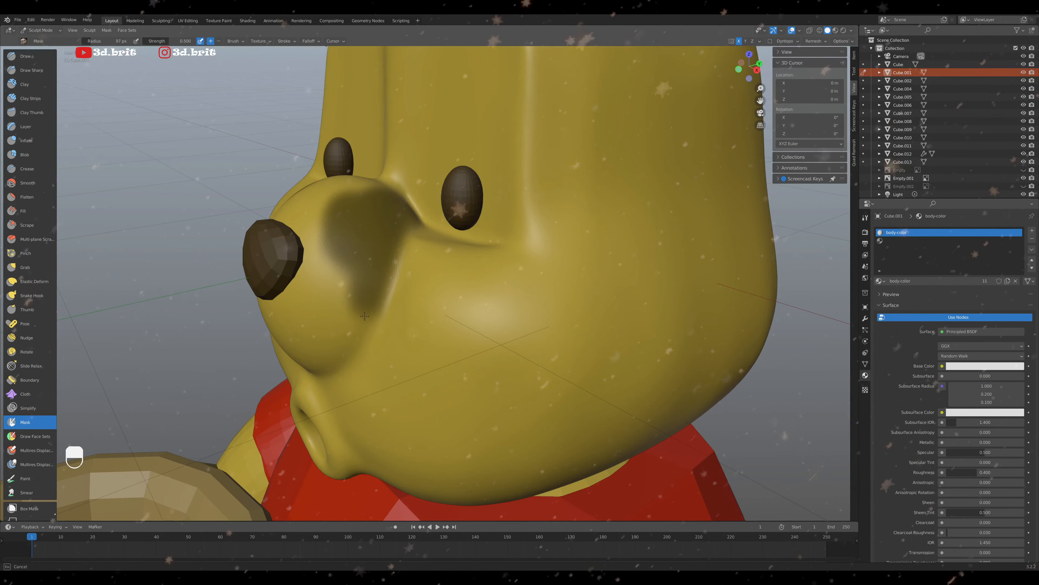
pyautogui.moveTo(365, 316); pyautogui.dragTo(397, 286, button='middle')
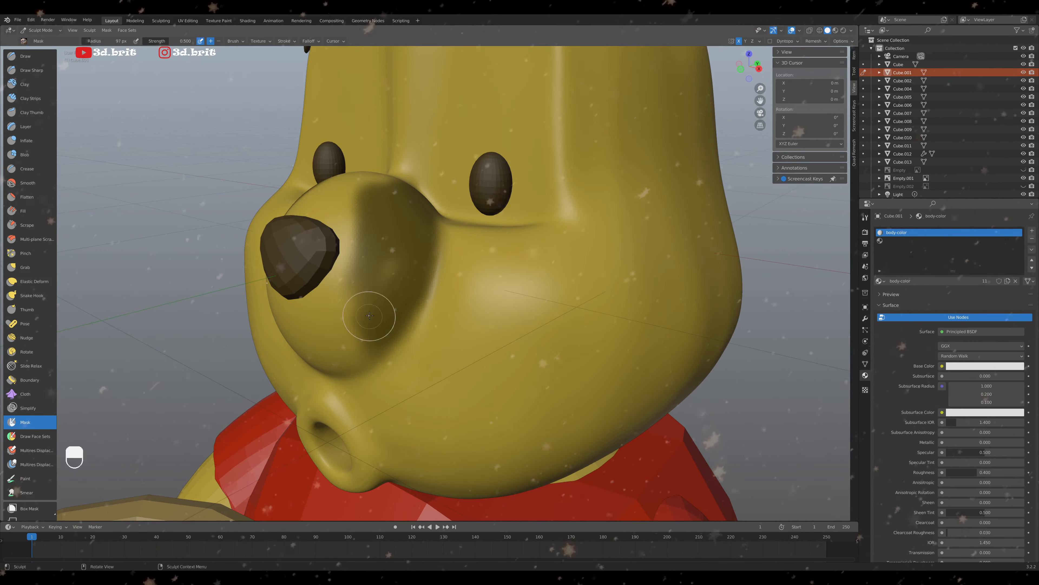
pyautogui.moveTo(370, 315); pyautogui.dragTo(379, 319, button='middle')
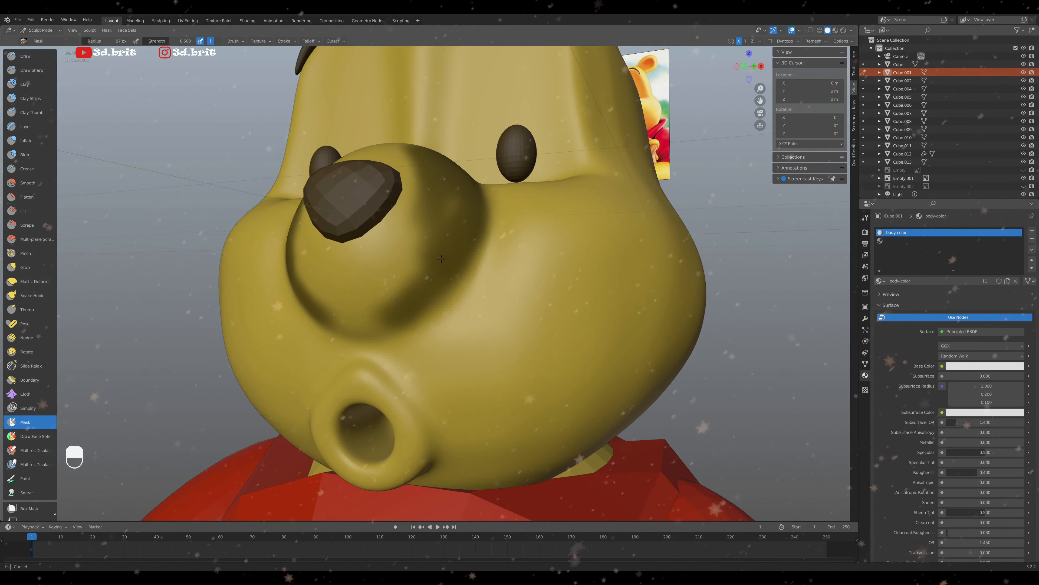
pyautogui.moveTo(442, 259)
pyautogui.mouseDown()
pyautogui.moveTo(446, 204)
pyautogui.moveTo(391, 304)
pyautogui.mouseUp()
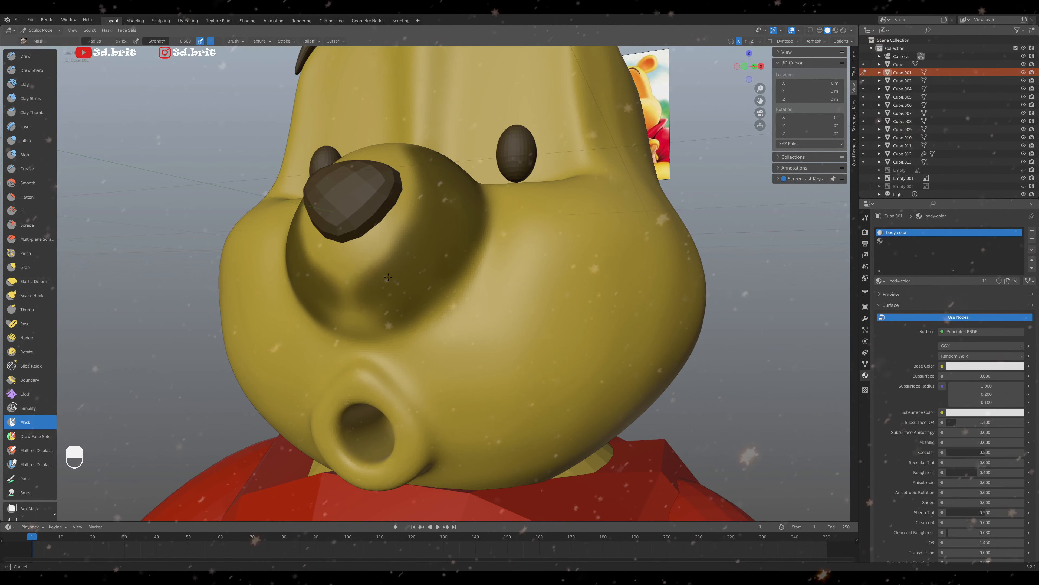
pyautogui.moveTo(388, 277); pyautogui.dragTo(450, 283, button='middle')
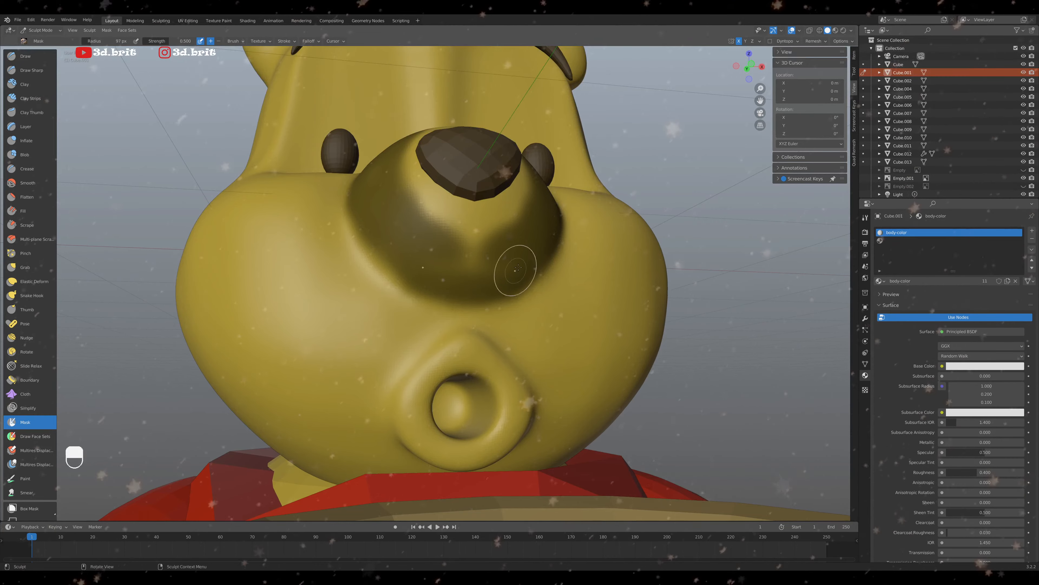
# Paint the mask across the top of the muzzle between the eyes and the nose
pyautogui.moveTo(516, 271); pyautogui.dragTo(456, 296, button='middle')
pyautogui.moveTo(363, 272); pyautogui.dragTo(359, 224, button='middle')
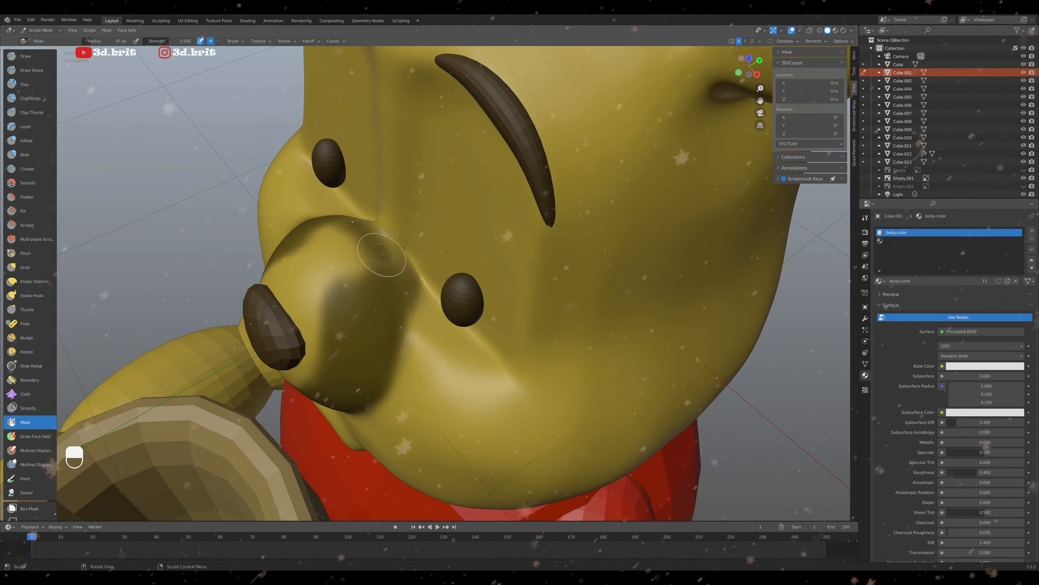
pyautogui.moveTo(382, 257)
pyautogui.mouseDown(button='middle')
pyautogui.moveTo(411, 277)
pyautogui.moveTo(373, 296)
pyautogui.moveTo(395, 278)
pyautogui.moveTo(383, 240)
pyautogui.moveTo(398, 290)
pyautogui.mouseUp(button='middle')
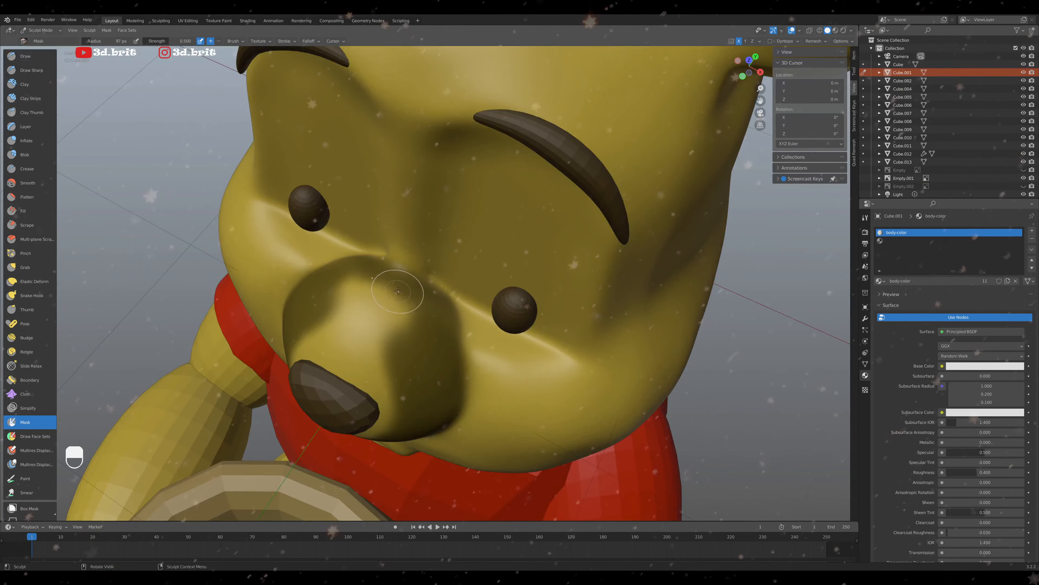
pyautogui.moveTo(397, 291)
pyautogui.mouseDown()
pyautogui.moveTo(356, 306)
pyautogui.moveTo(368, 290)
pyautogui.mouseUp()
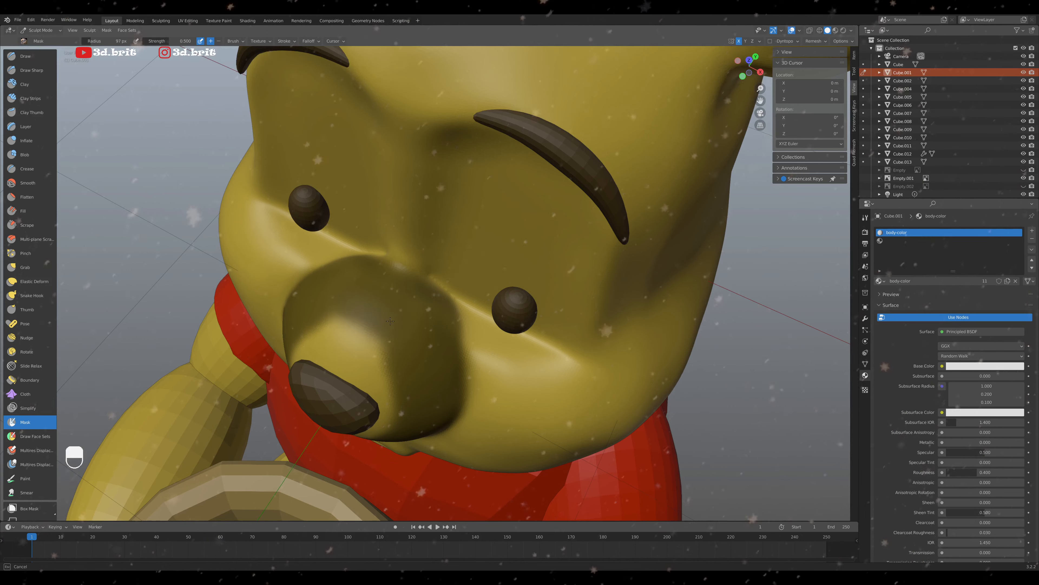
pyautogui.moveTo(418, 332); pyautogui.dragTo(394, 290, button='middle')
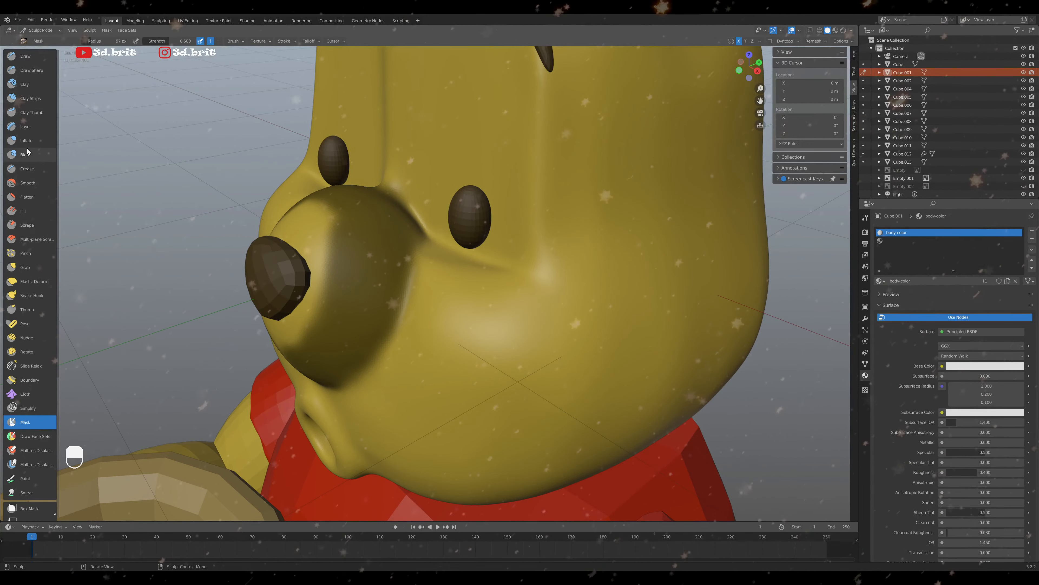
# Switch to the Scrape brush, flatten the ridge between the masked muzzle and the eye, and check the front view
pyautogui.click(29, 225)
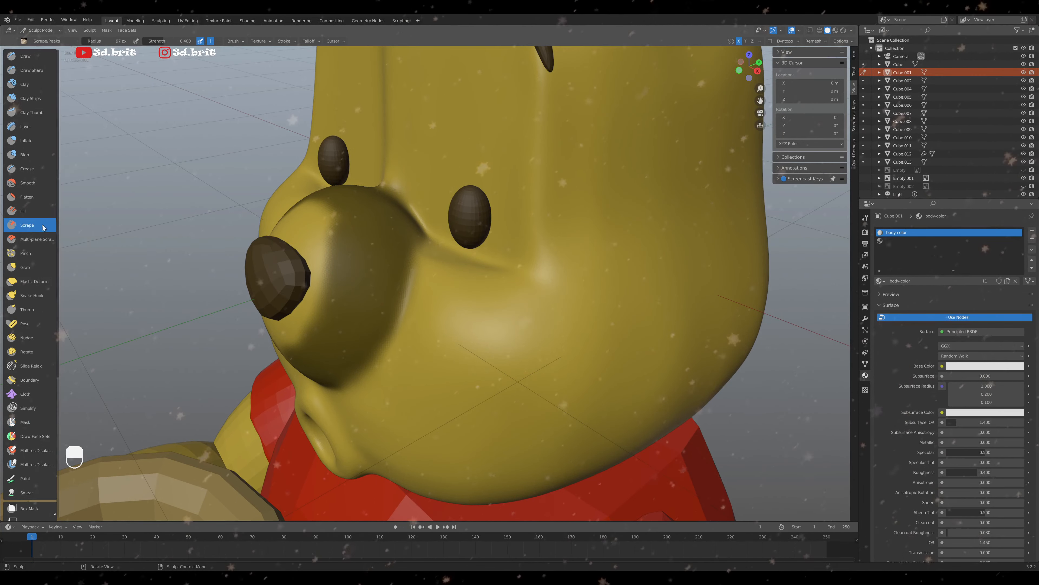
pyautogui.moveTo(392, 305)
pyautogui.mouseDown(button='middle')
pyautogui.moveTo(384, 302)
pyautogui.moveTo(522, 293)
pyautogui.moveTo(464, 274)
pyautogui.moveTo(465, 328)
pyautogui.mouseUp(button='middle')
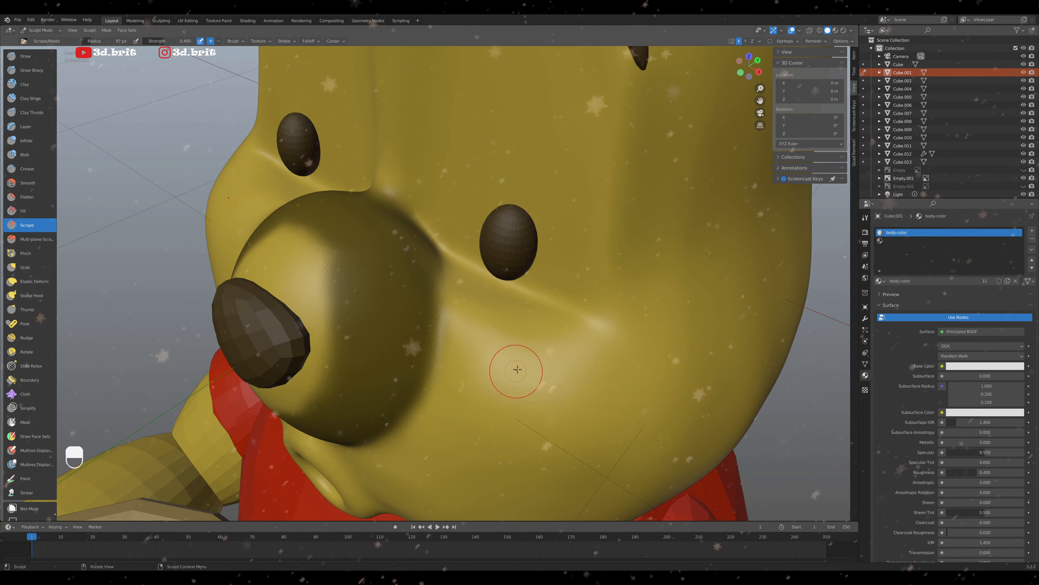
pyautogui.moveTo(515, 365); pyautogui.dragTo(407, 271, button='middle')
pyautogui.moveTo(407, 268)
pyautogui.mouseDown()
pyautogui.moveTo(389, 244)
pyautogui.moveTo(378, 247)
pyautogui.mouseUp()
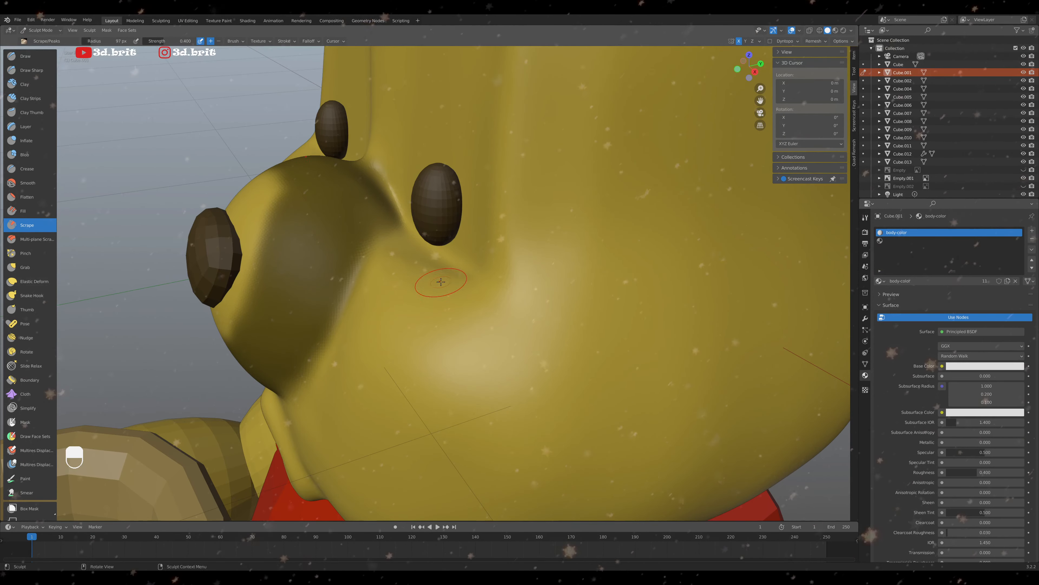
pyautogui.press('KP_1')
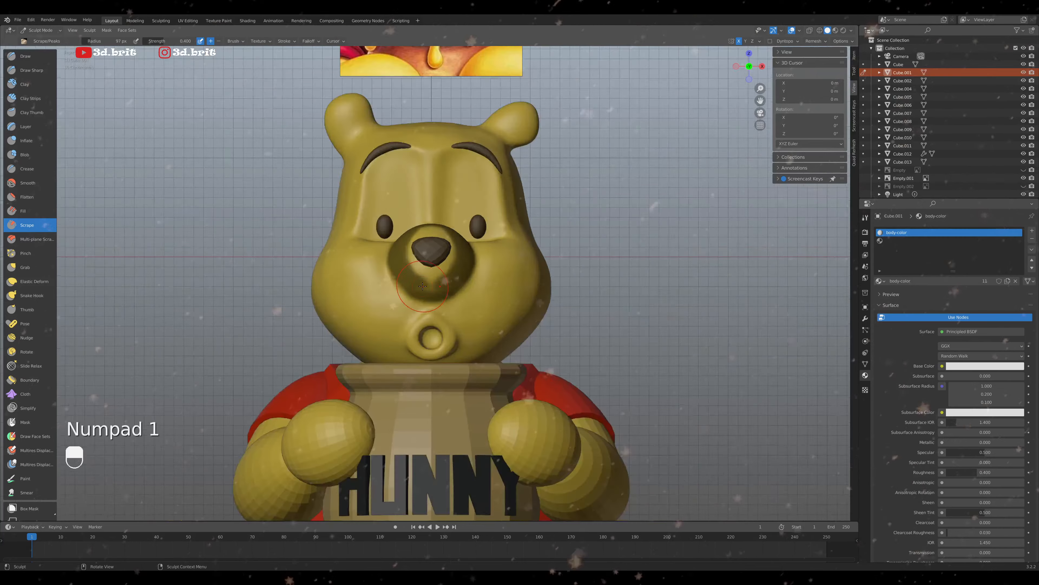
# Scrape the raised cheek surface beside the masked muzzle and compare both cheeks from the front
pyautogui.scroll(3, 423, 285)
pyautogui.moveTo(423, 285)
pyautogui.mouseDown(button='middle')
pyautogui.moveTo(496, 294)
pyautogui.moveTo(510, 330)
pyautogui.moveTo(496, 344)
pyautogui.mouseUp(button='middle')
pyautogui.moveTo(443, 362); pyautogui.dragTo(443, 338, button='middle')
pyautogui.scroll(2, 440, 343)
pyautogui.moveTo(429, 349); pyautogui.dragTo(460, 363)
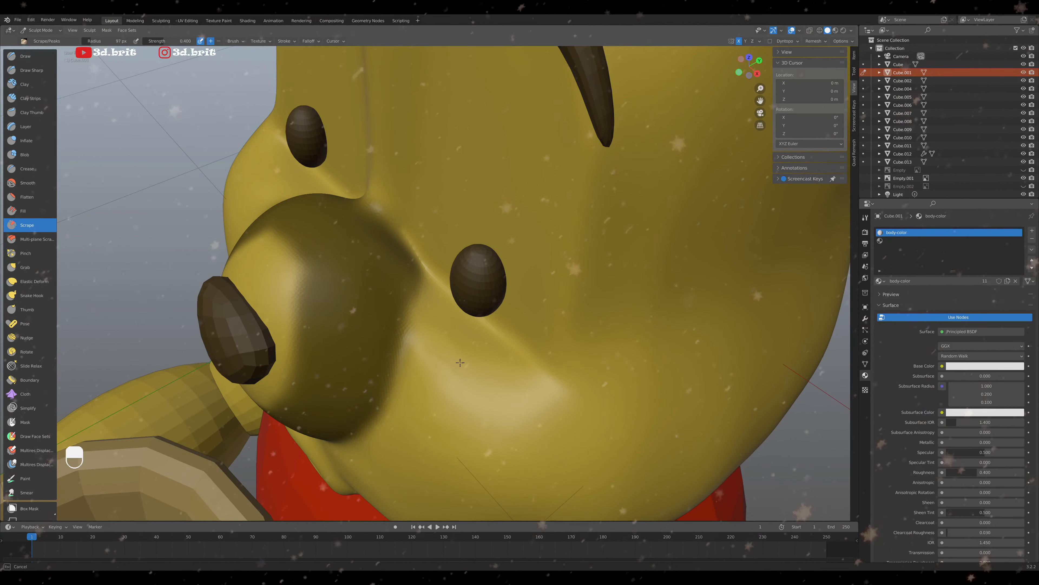
pyautogui.moveTo(466, 408)
pyautogui.mouseDown()
pyautogui.moveTo(500, 383)
pyautogui.moveTo(479, 395)
pyautogui.mouseUp()
pyautogui.press('KP_1')
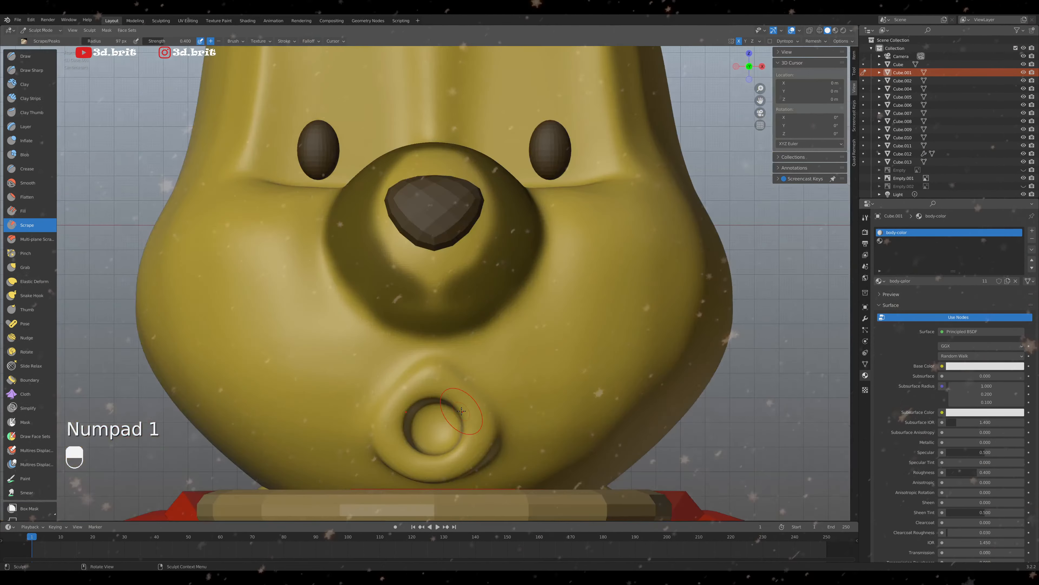
pyautogui.scroll(-2, 554, 317)
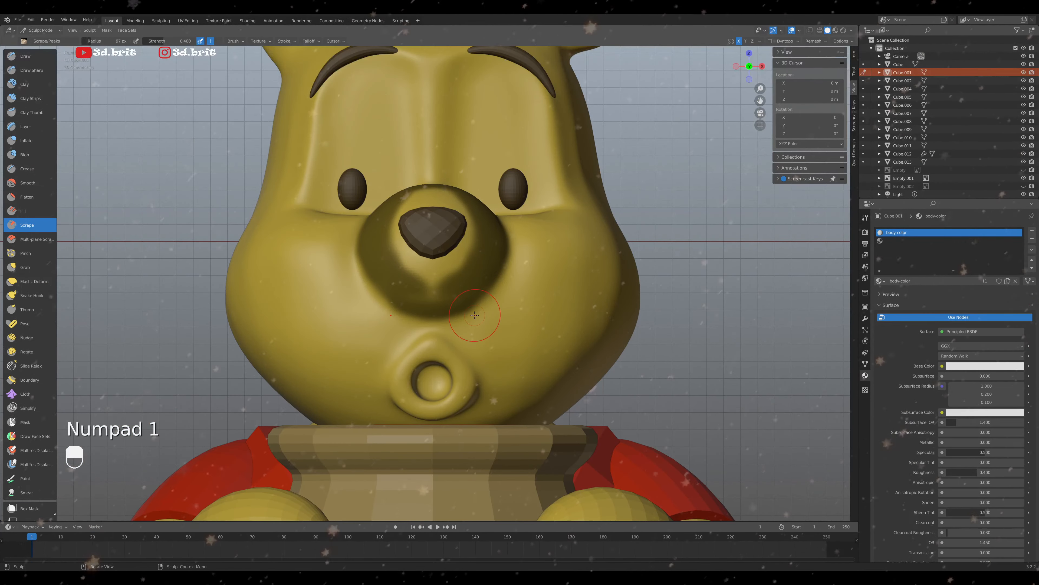
# Smooth the upper cheek below the eye with the Smooth brush and check it from the front
pyautogui.hotkey('shift', 's')
pyautogui.moveTo(475, 315); pyautogui.dragTo(506, 330, button='middle')
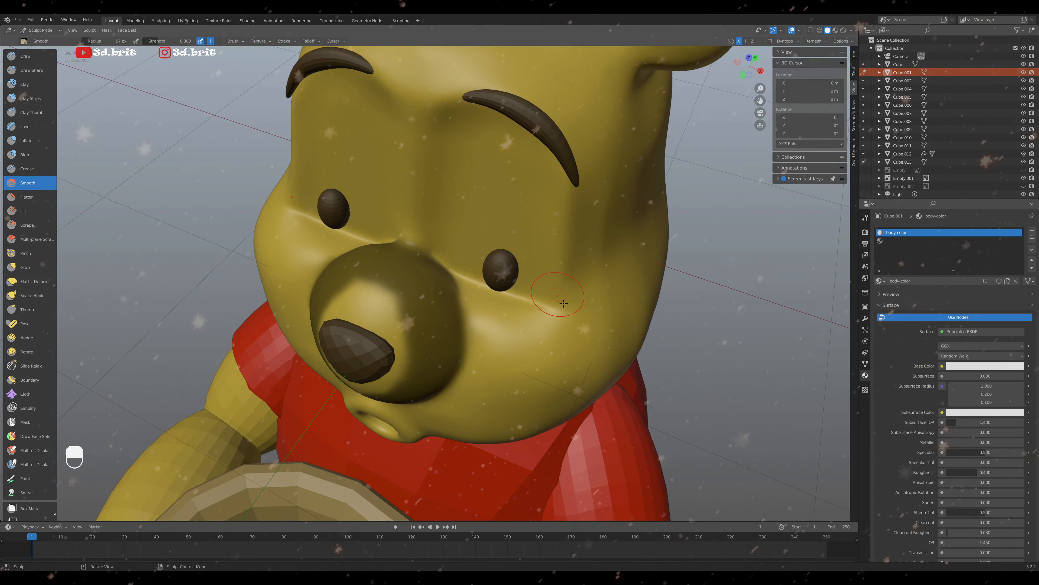
pyautogui.moveTo(564, 303)
pyautogui.mouseDown()
pyautogui.moveTo(498, 310)
pyautogui.moveTo(533, 329)
pyautogui.mouseUp()
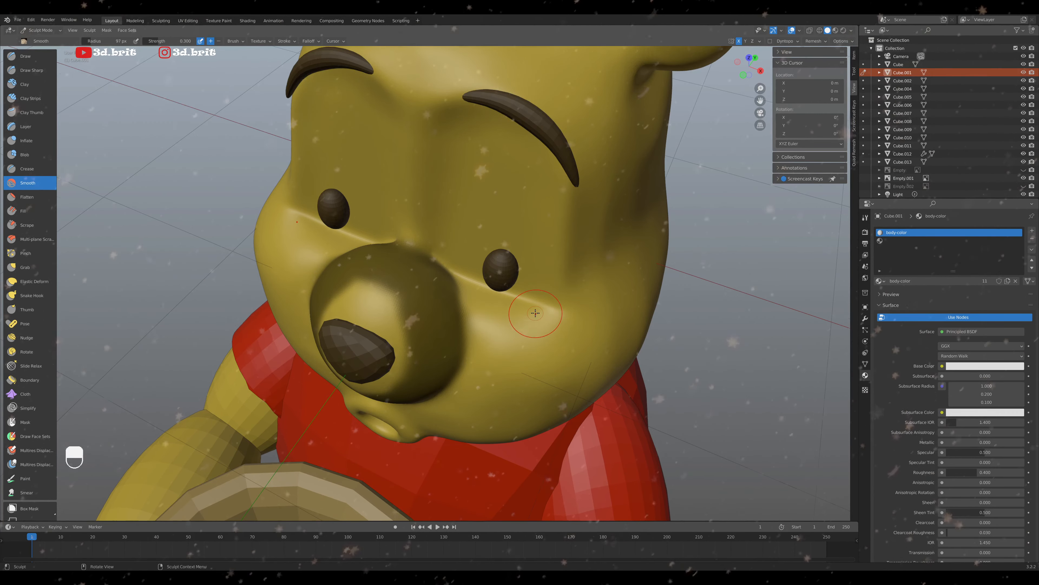
pyautogui.press('KP_1')
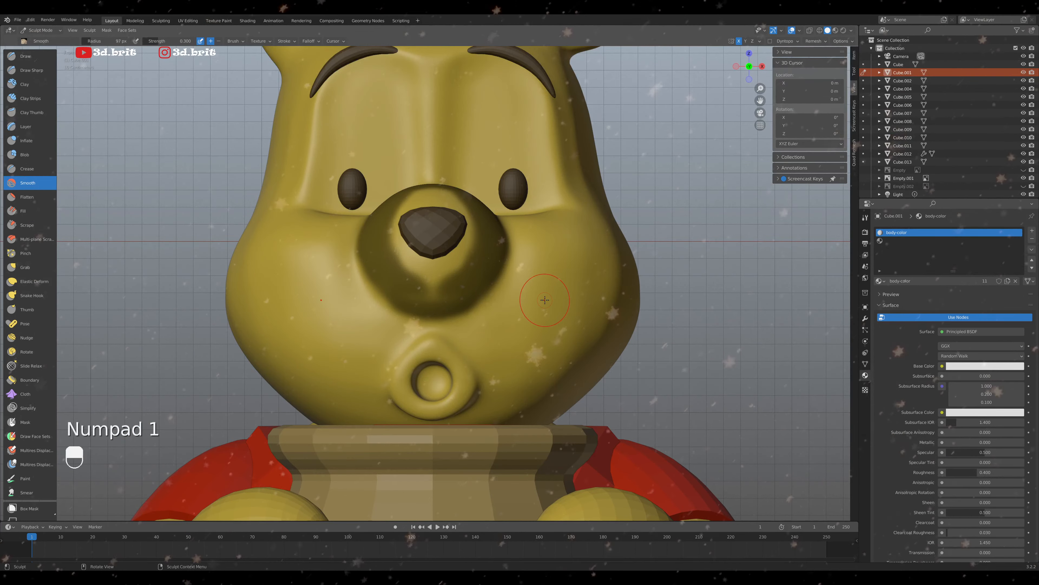
# Switch to the Grab brush with a 202 px radius and compare the cheeks with the honey pot reference image
pyautogui.press('g')
pyautogui.press('g')
pyautogui.press('f')
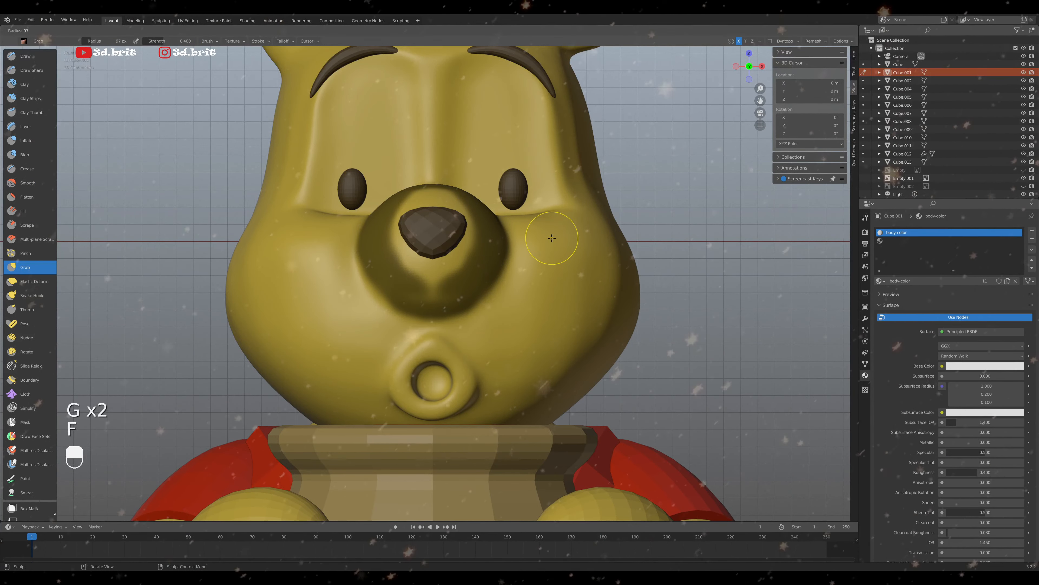
pyautogui.click(586, 249)
pyautogui.scroll(-6, 581, 251)
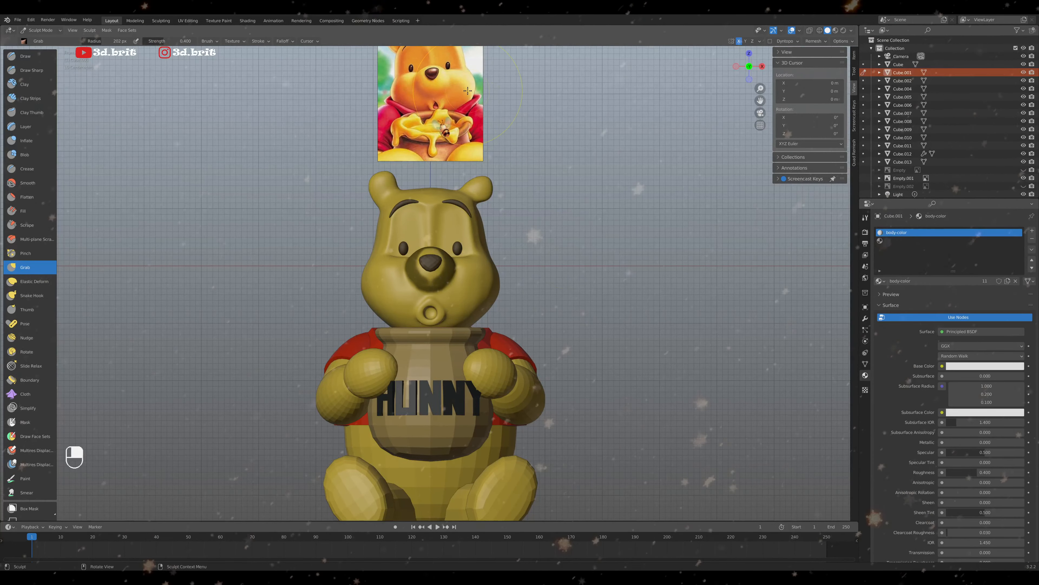
pyautogui.scroll(4, 491, 272)
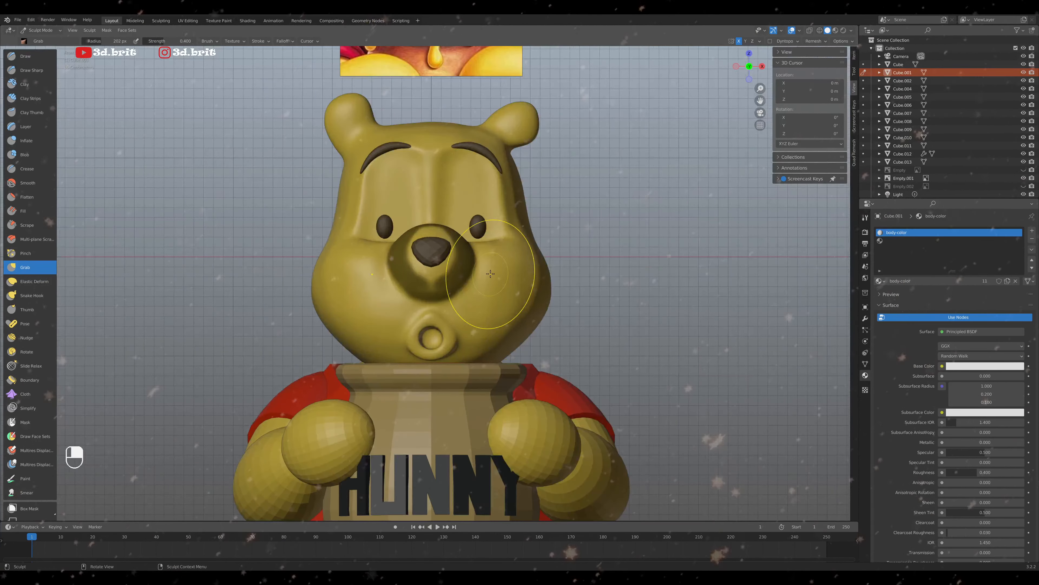
# Try to pull the outer cheek with the Grab brush radius raised to 324 px, and undo the strokes
pyautogui.scroll(2, 491, 273)
pyautogui.press('f')
pyautogui.click(504, 274)
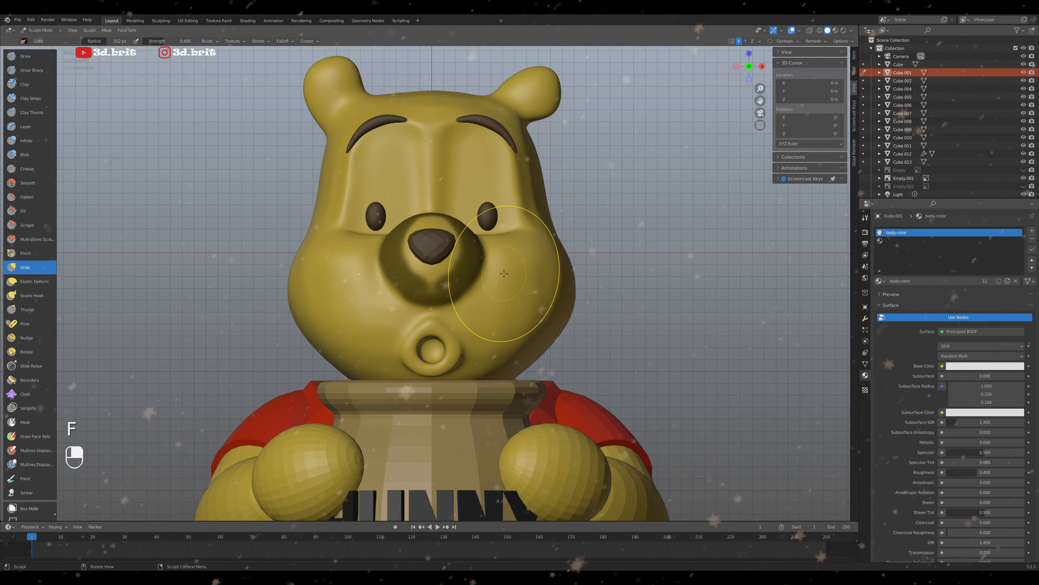
pyautogui.press('f')
pyautogui.click(548, 270)
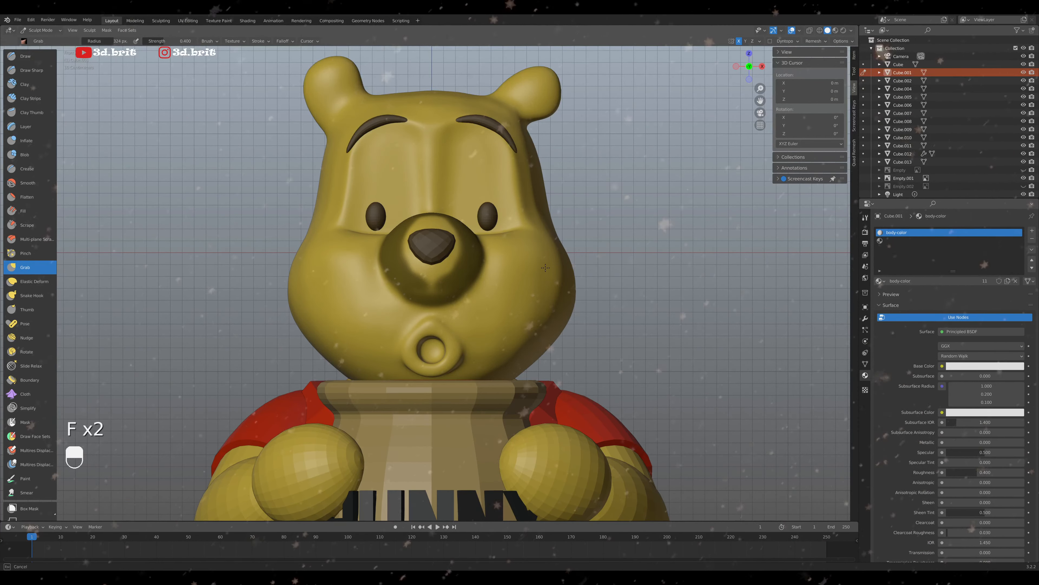
pyautogui.hotkey('ctrl', 'z')
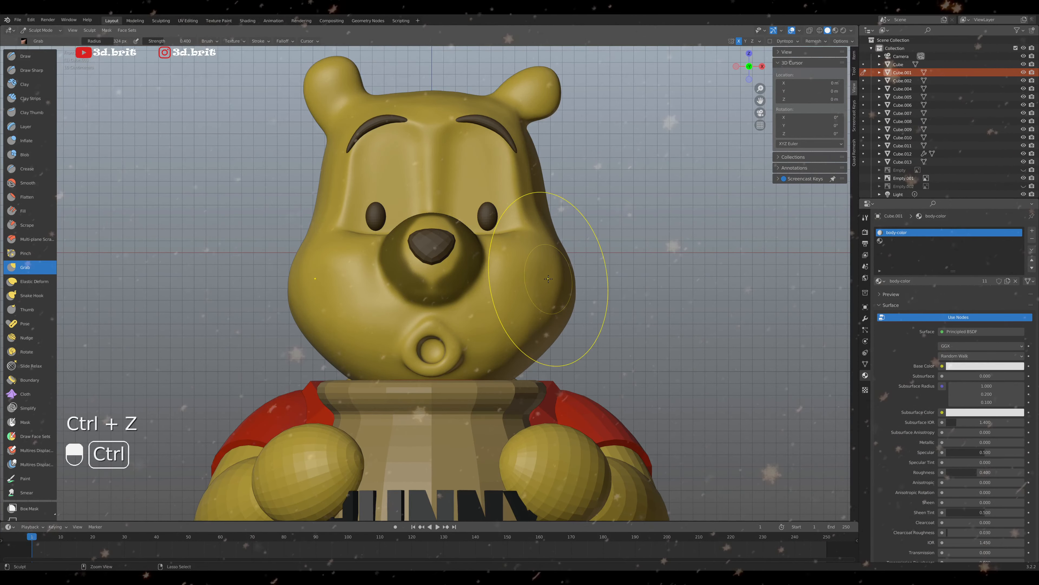
pyautogui.hotkey('ctrl', 'z')
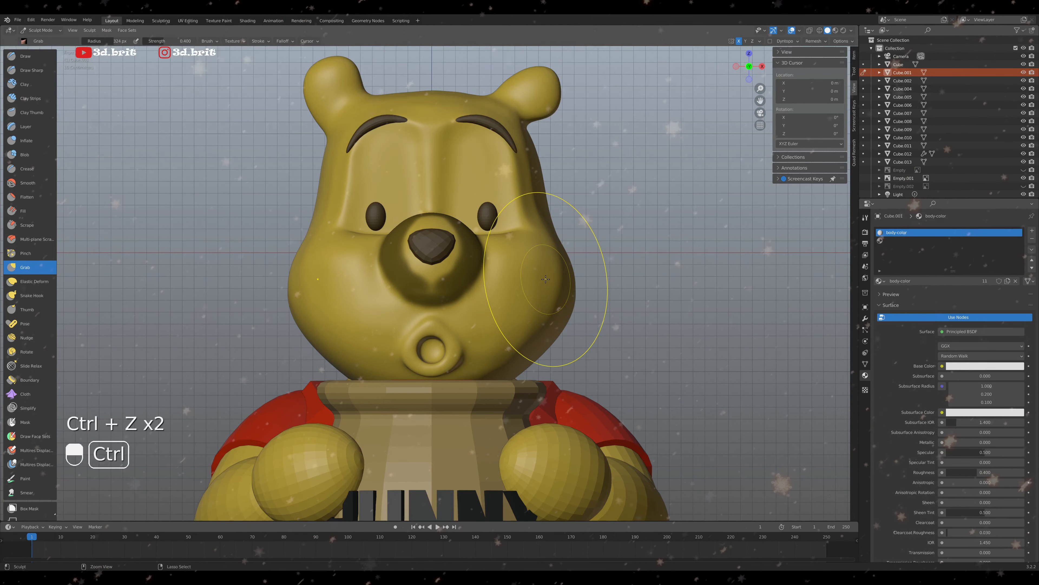
# Reshape the outer cheek beside the muzzle with short Grab brush strokes at a 256 px radius
pyautogui.press('f')
pyautogui.press('f')
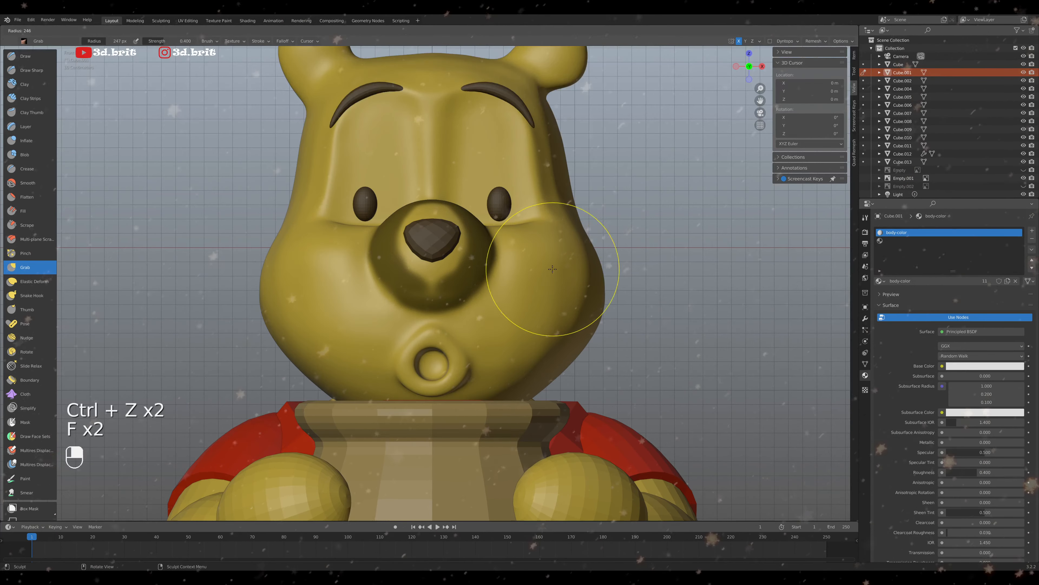
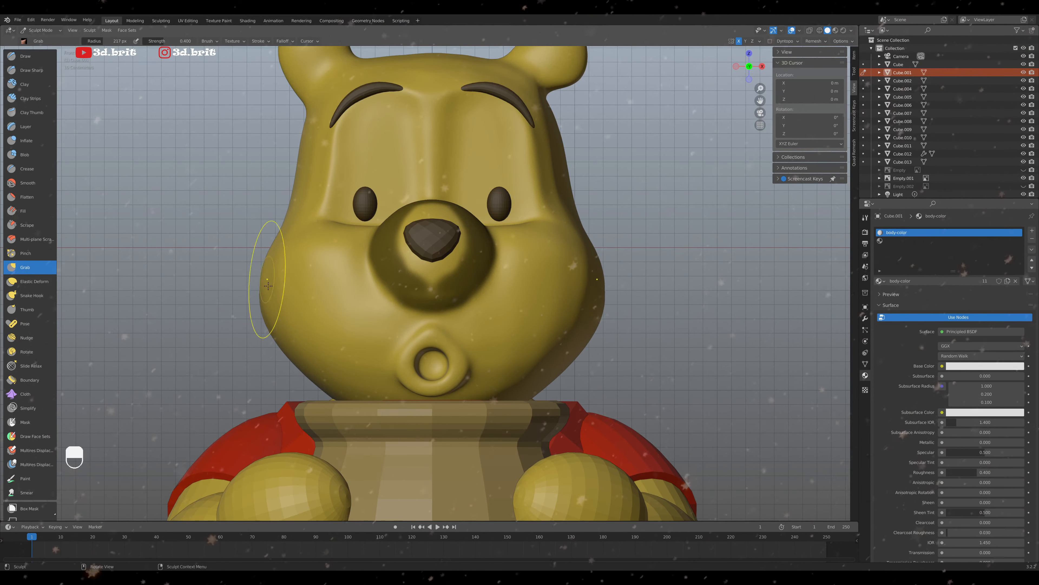
pyautogui.press('f')
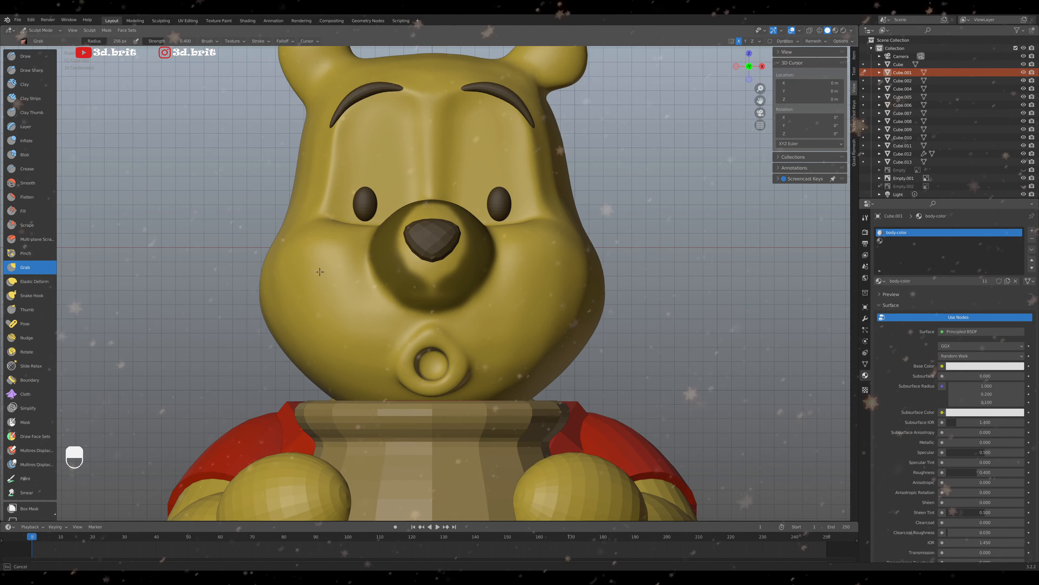
pyautogui.moveTo(320, 271); pyautogui.dragTo(317, 252, button='middle')
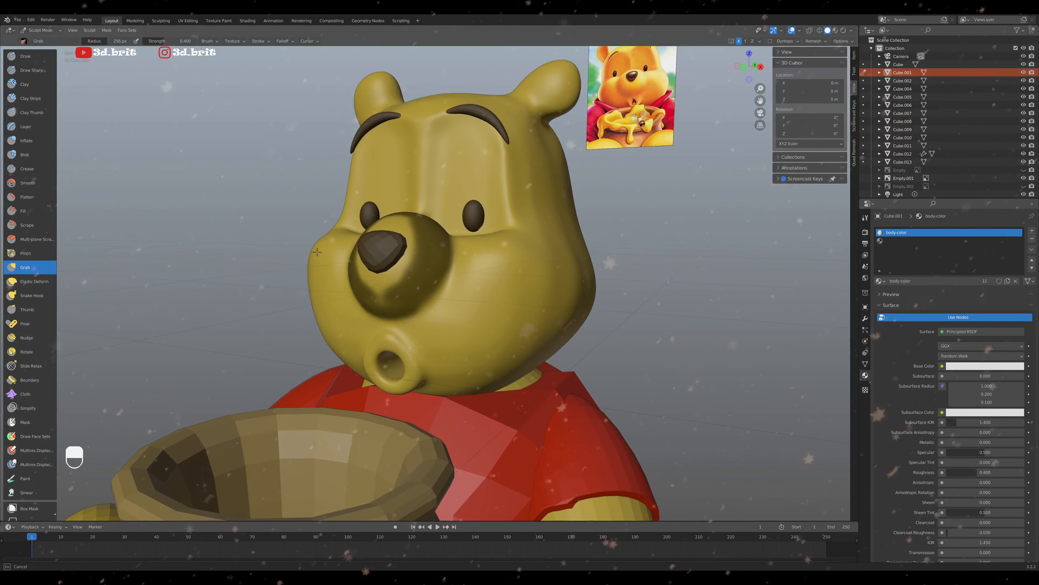
pyautogui.moveTo(317, 252); pyautogui.dragTo(308, 257)
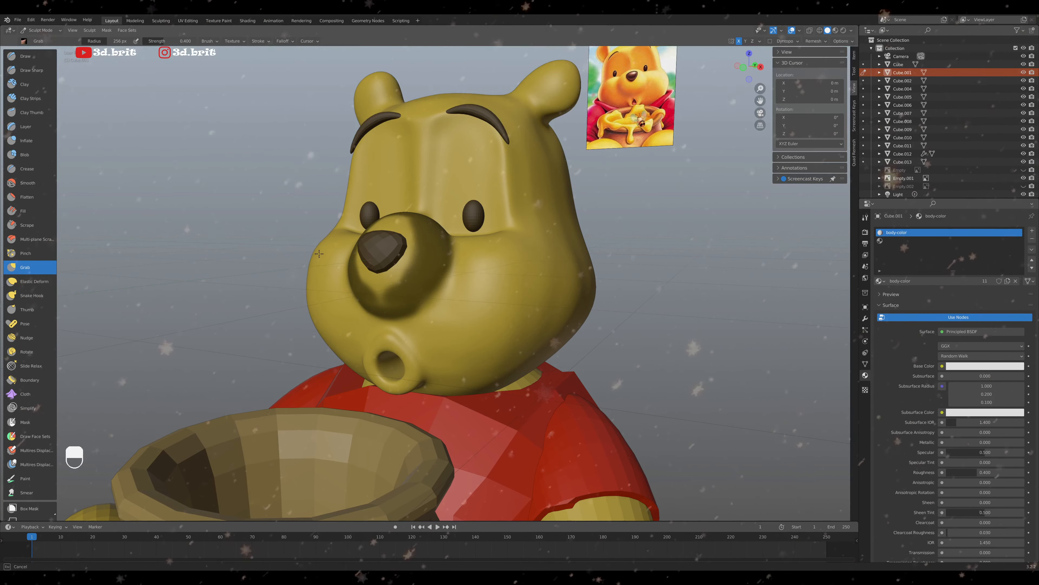
pyautogui.moveTo(319, 253); pyautogui.dragTo(323, 257)
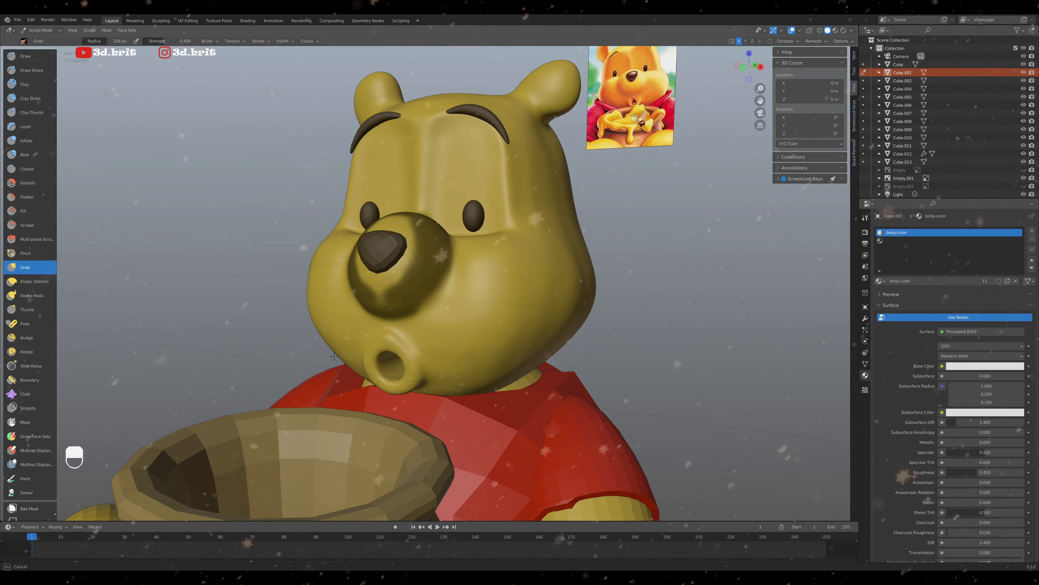
pyautogui.moveTo(334, 355); pyautogui.dragTo(335, 356)
# Push the chin below the mouth back in side view with the Grab brush at a 177 px radius
pyautogui.press('KP_3')
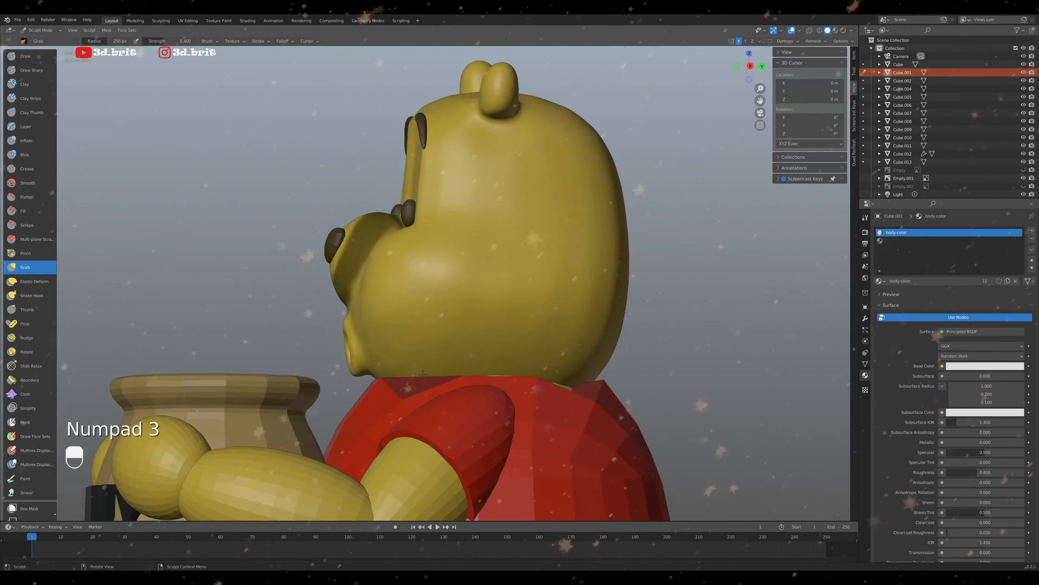
pyautogui.scroll(-4, 423, 375)
pyautogui.scroll(3, 423, 374)
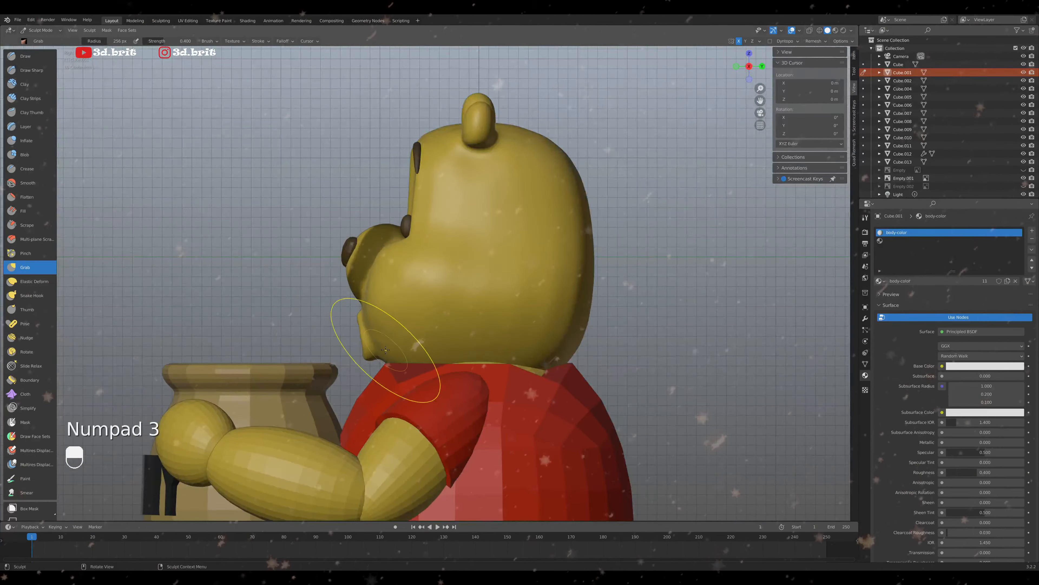
pyautogui.scroll(1, 385, 351)
pyautogui.press('f')
pyautogui.click(339, 376)
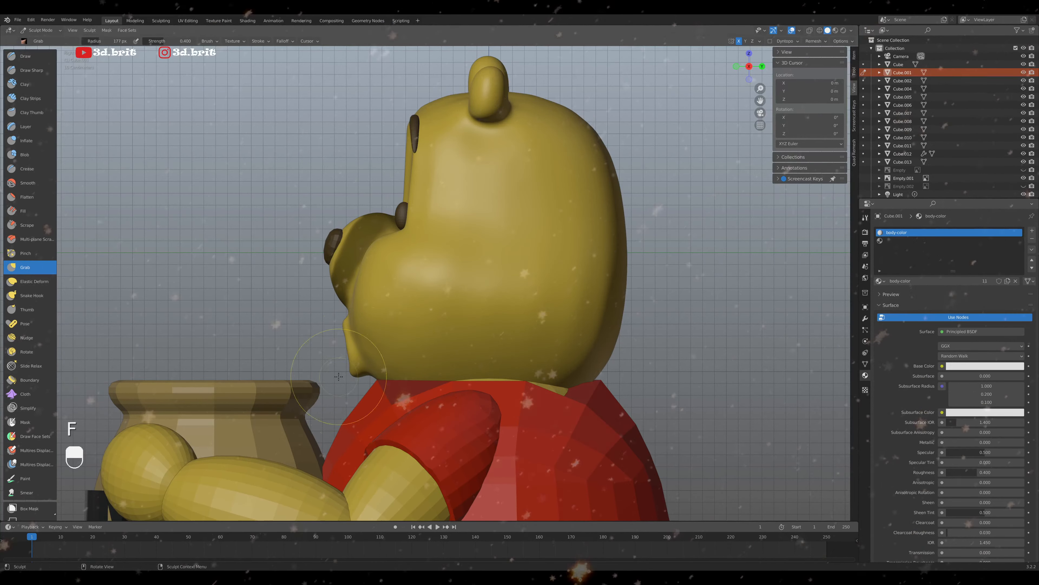
pyautogui.moveTo(339, 376); pyautogui.dragTo(366, 373)
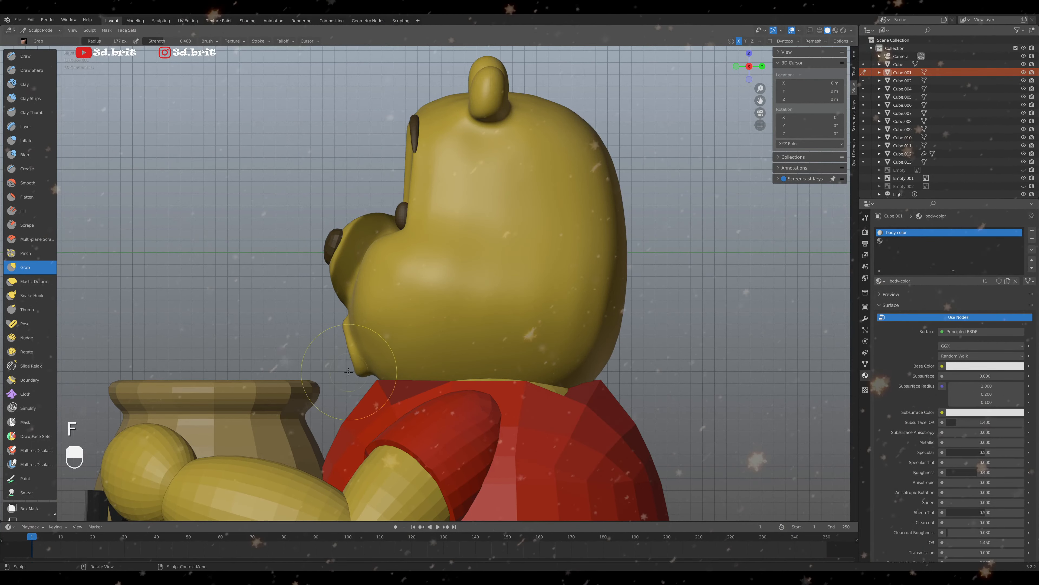
# Check the head from behind and pull the lower outer cheek slightly outward from the front with the Grab brush
pyautogui.moveTo(366, 374)
pyautogui.mouseDown(button='middle')
pyautogui.moveTo(532, 286)
pyautogui.moveTo(437, 325)
pyautogui.mouseUp(button='middle')
pyautogui.scroll(-3, 532, 286)
pyautogui.scroll(5, 437, 325)
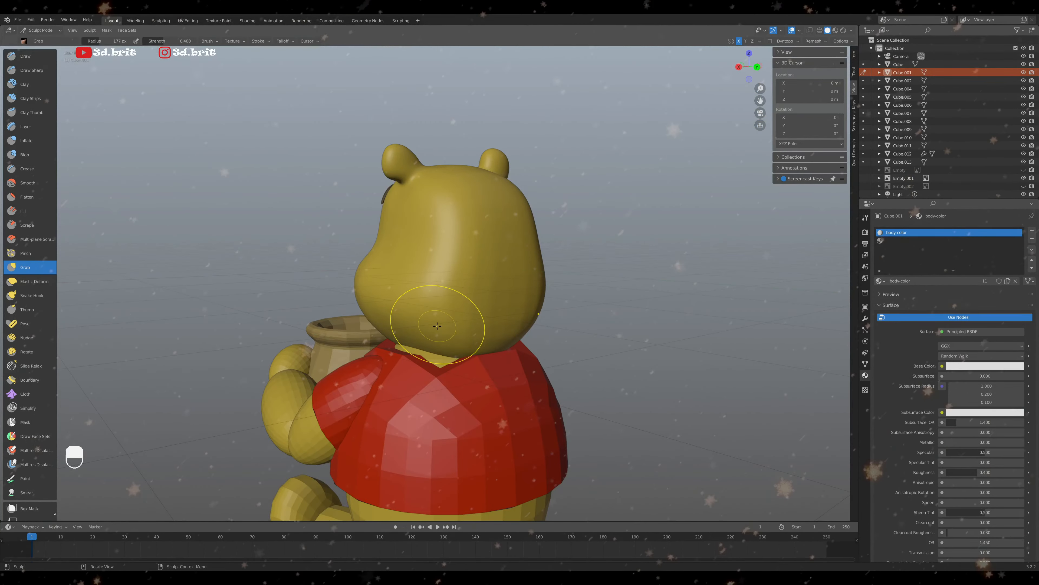
pyautogui.press('KP_1')
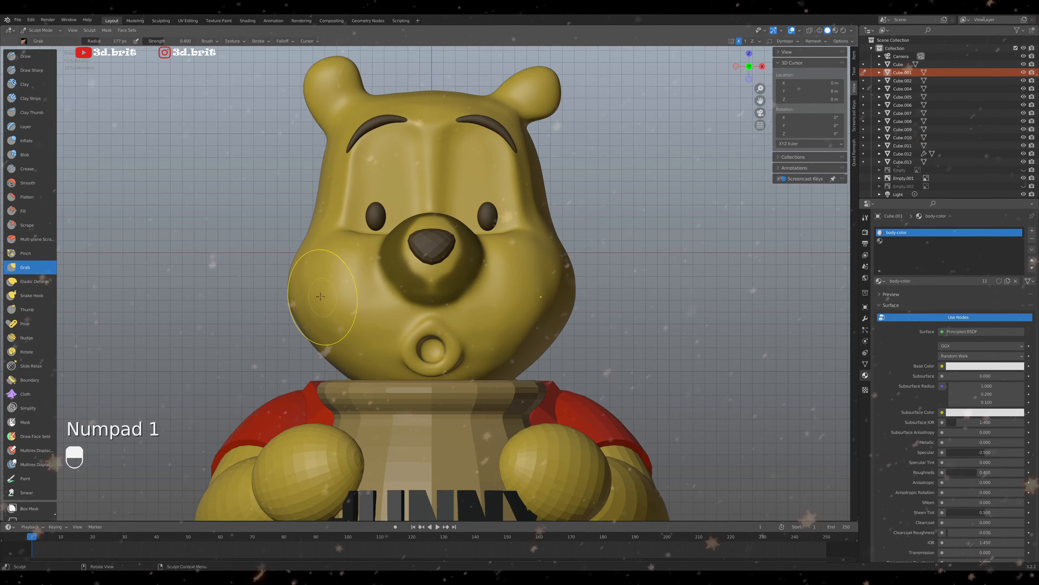
pyautogui.moveTo(311, 299); pyautogui.dragTo(299, 306)
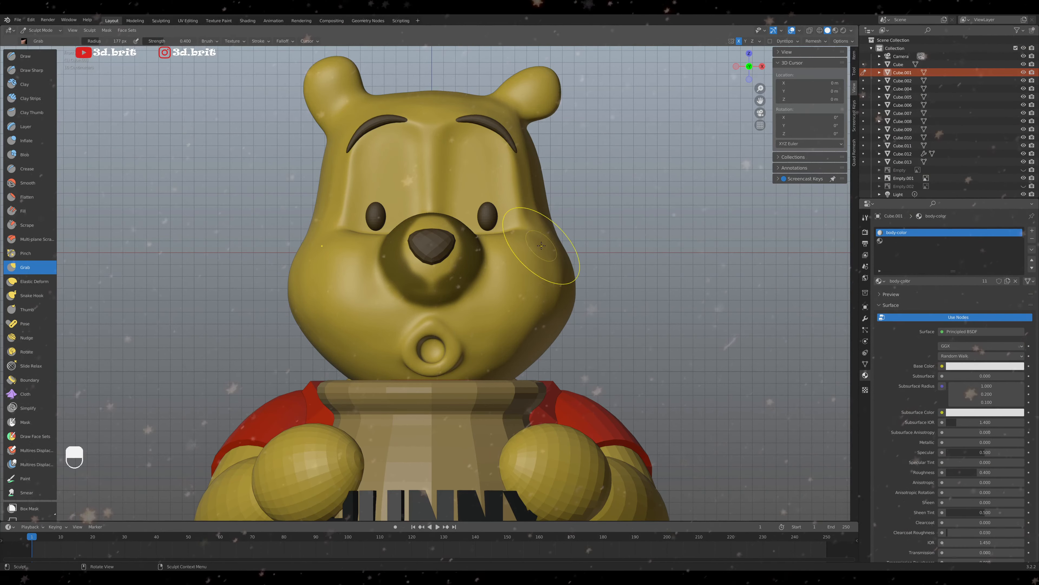
# Compare the head and cheek silhouette with the honey pot reference image from the front and at an angle
pyautogui.scroll(-4, 541, 242)
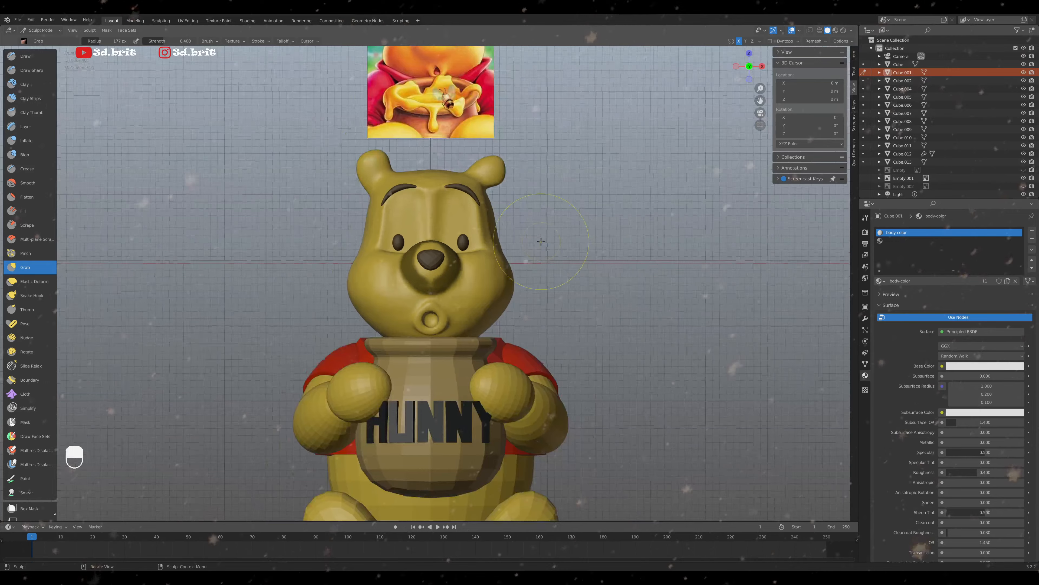
pyautogui.scroll(3, 541, 242)
pyautogui.scroll(-4, 542, 241)
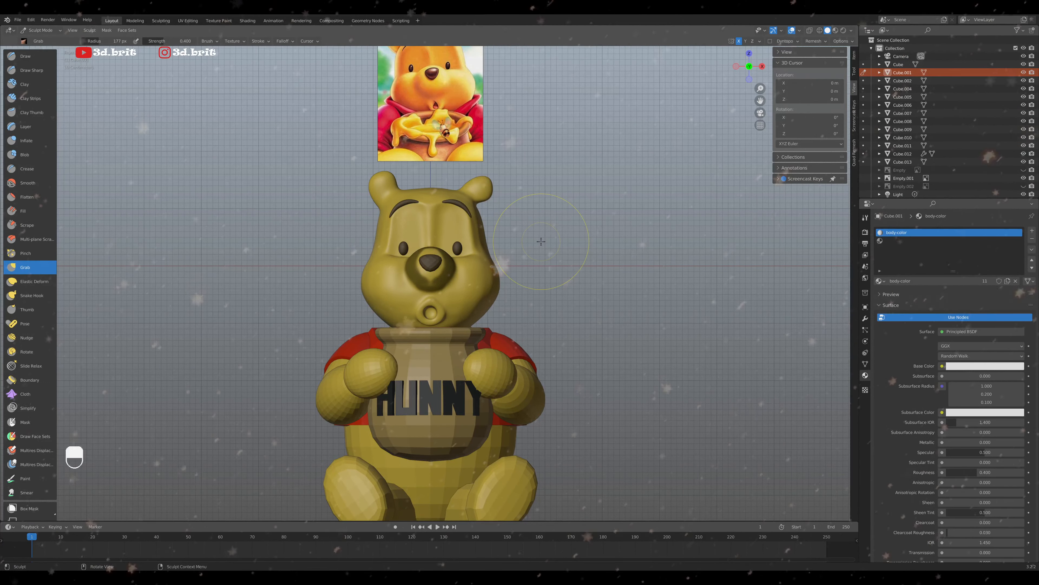
pyautogui.keyDown('shift'); pyautogui.moveTo(541, 241); pyautogui.dragTo(547, 337, button='middle'); pyautogui.keyUp('shift')
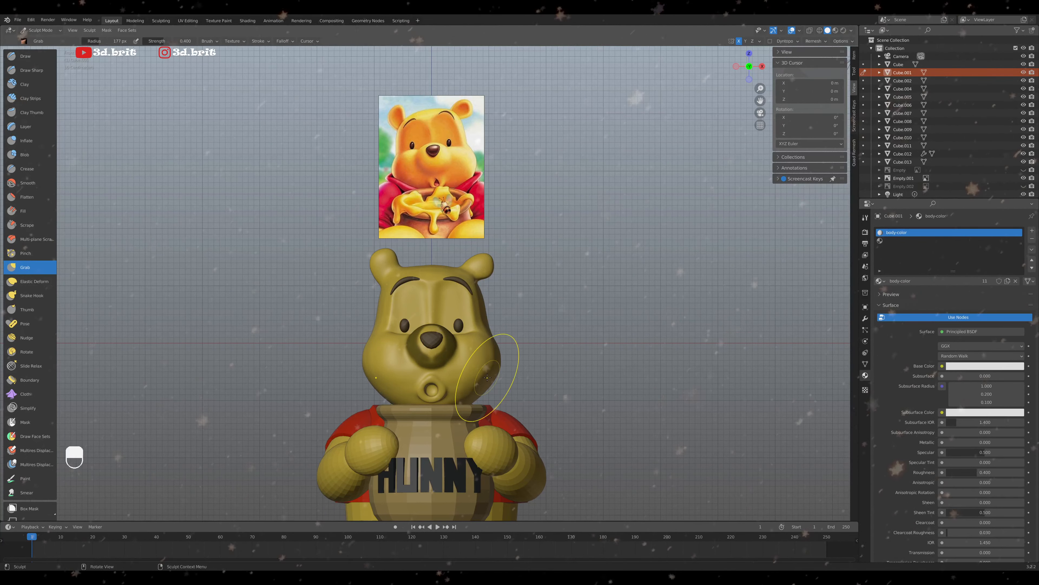
pyautogui.scroll(2, 487, 371)
pyautogui.keyDown('shift'); pyautogui.moveTo(488, 377); pyautogui.dragTo(489, 403, button='middle'); pyautogui.keyUp('shift')
pyautogui.press('KP_1')
pyautogui.scroll(-2, 490, 404)
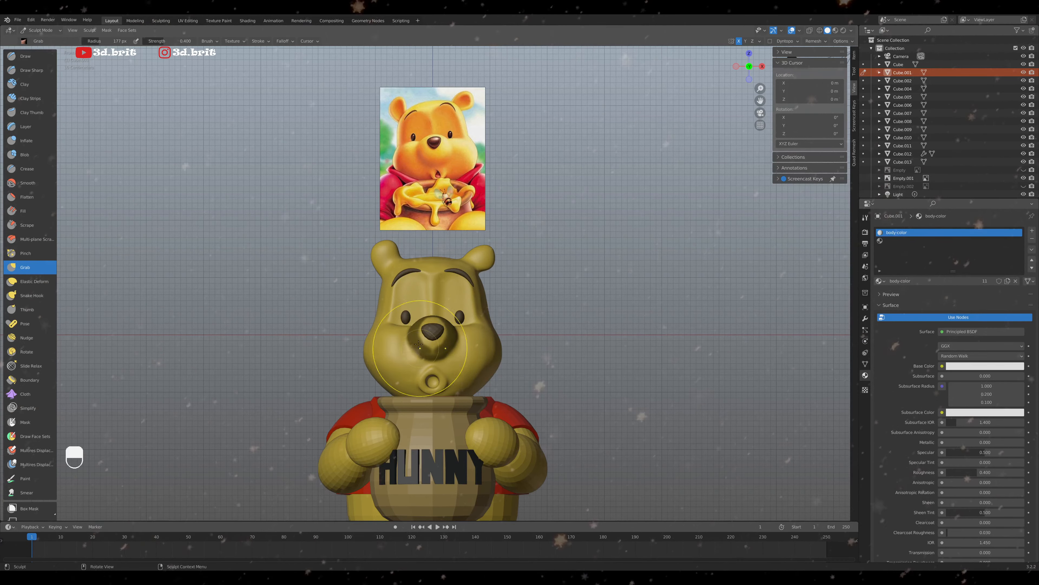
pyautogui.scroll(3, 406, 324)
pyautogui.keyDown('shift'); pyautogui.moveTo(500, 401); pyautogui.dragTo(351, 324, button='middle'); pyautogui.keyUp('shift')
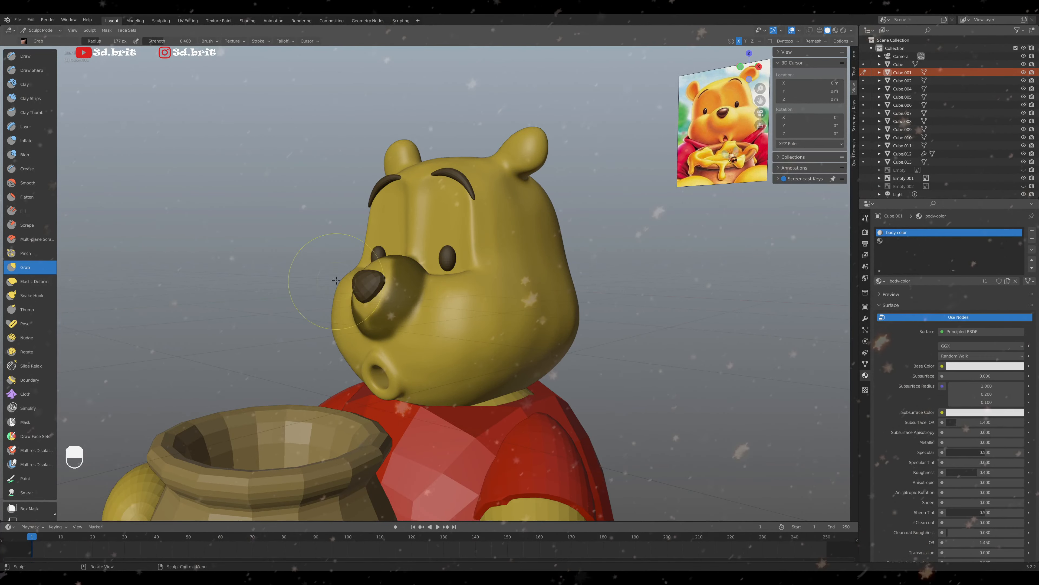
# Adjust the far cheek's contour beside the muzzle with the Grab brush, reducing its radius to 116 px
pyautogui.press('f')
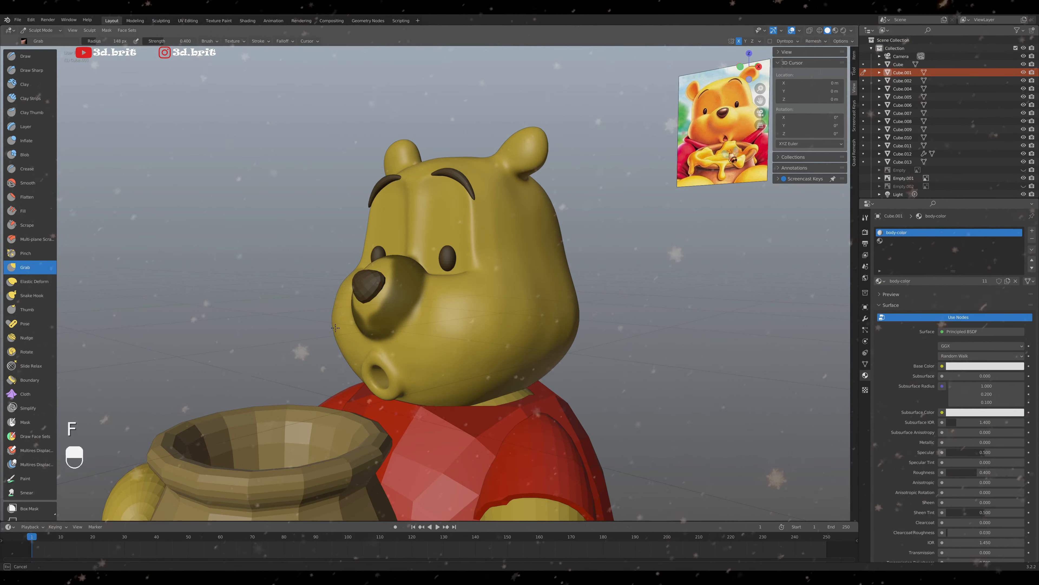
pyautogui.press('f')
pyautogui.click(328, 307)
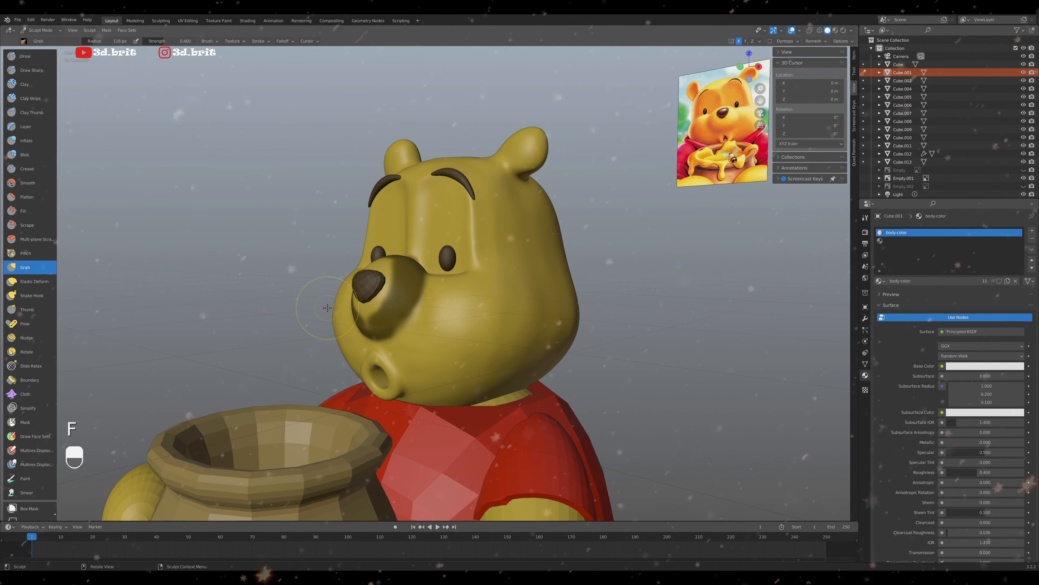
pyautogui.moveTo(334, 303); pyautogui.dragTo(418, 368, button='middle')
pyautogui.press('KP_1')
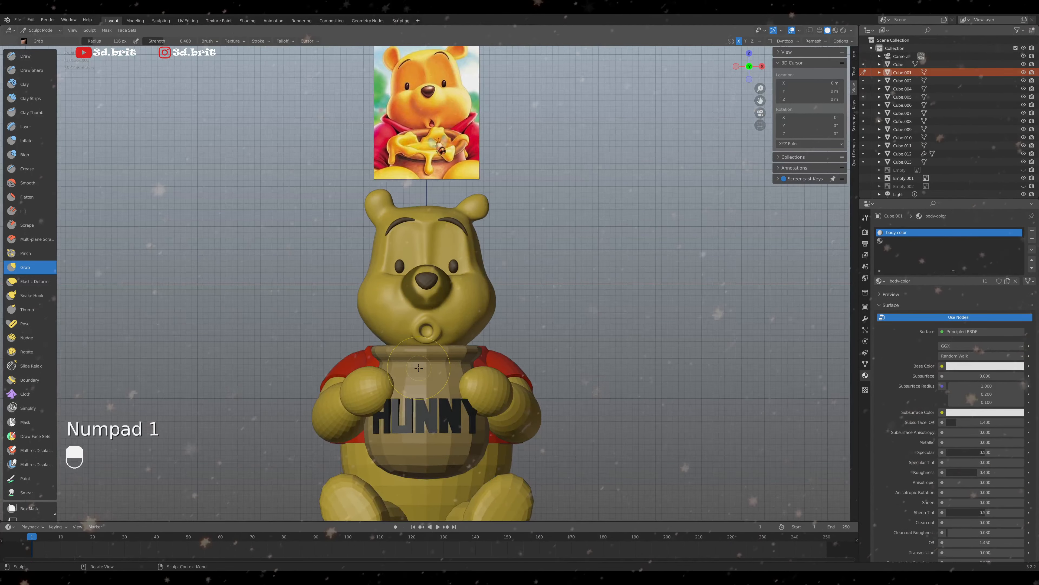
# Smooth the cheek and the area around the muzzle with the Smooth brush at a 177 px radius and 0.55 strength
pyautogui.hotkey('shift', 's')
pyautogui.scroll(4, 419, 367)
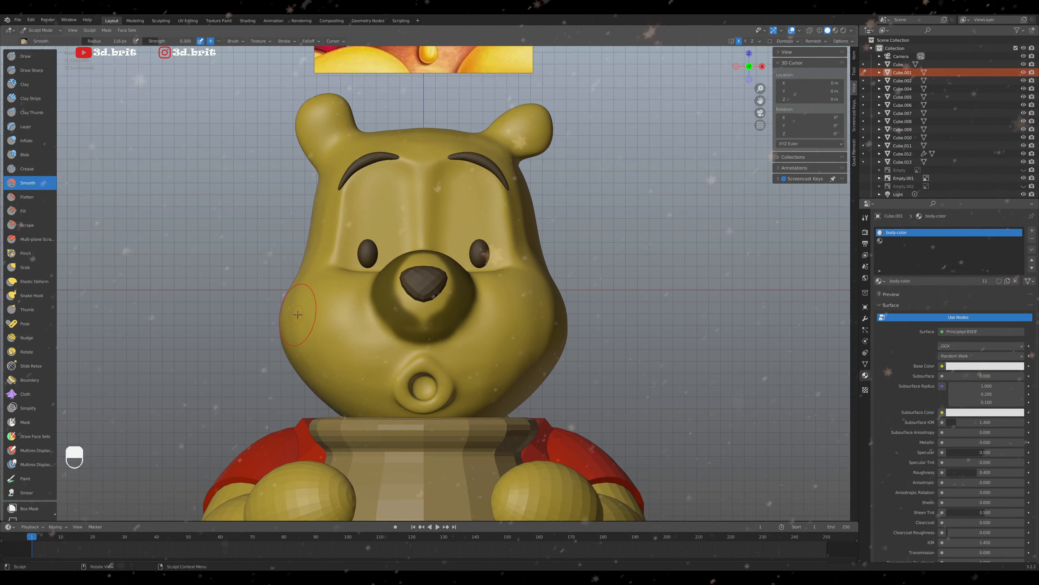
pyautogui.press('f')
pyautogui.click(243, 91)
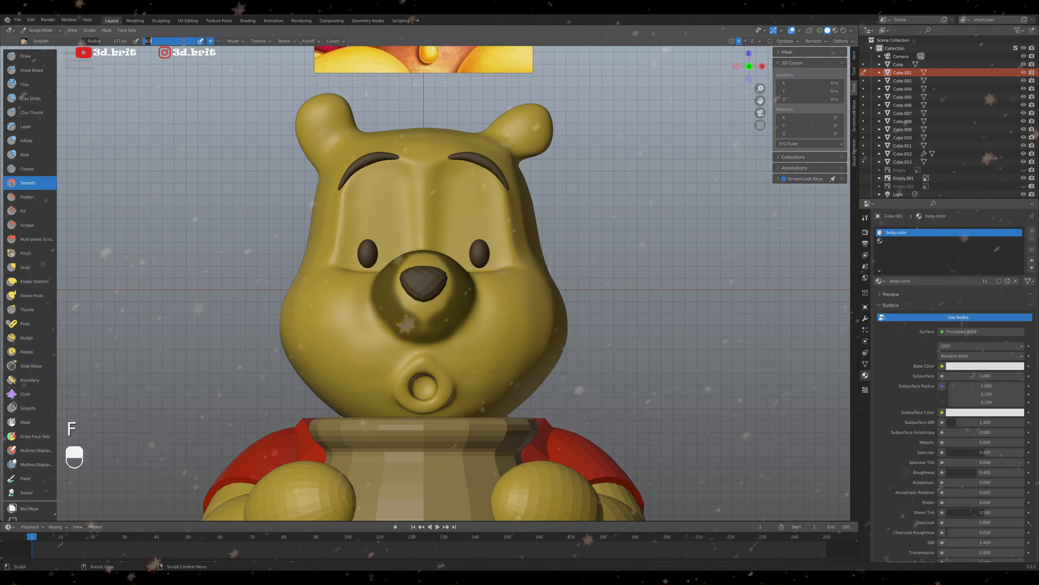
pyautogui.press('Return')
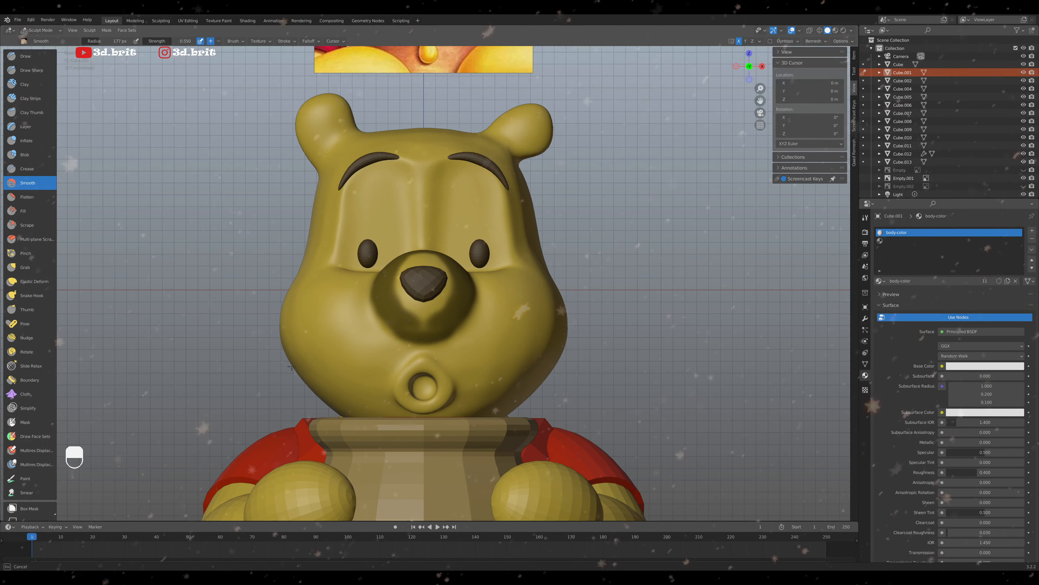
pyautogui.moveTo(298, 308); pyautogui.dragTo(315, 368, button='middle')
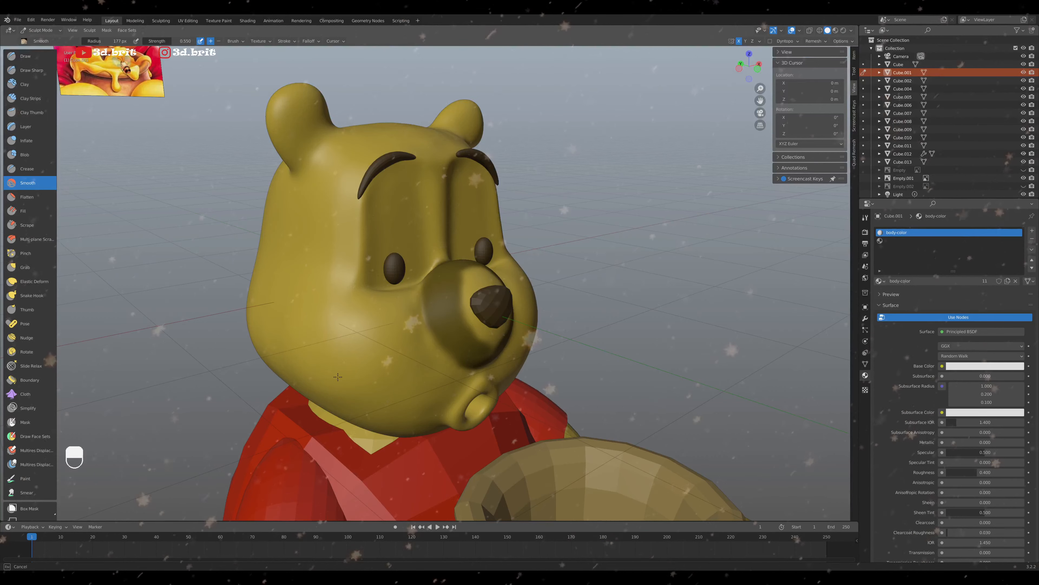
pyautogui.moveTo(395, 321); pyautogui.dragTo(396, 348, button='middle')
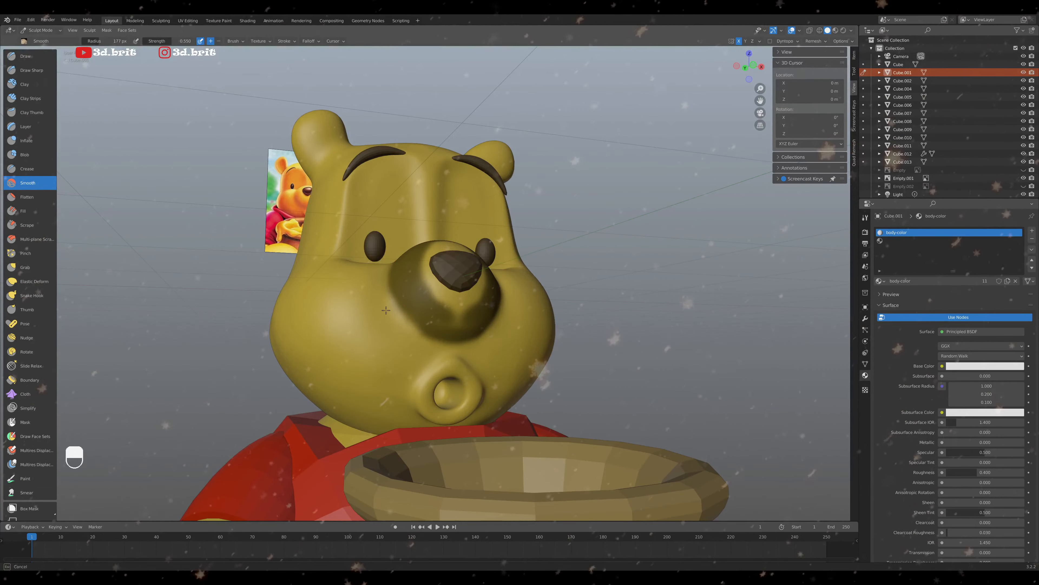
pyautogui.moveTo(386, 310)
pyautogui.mouseDown(button='middle')
pyautogui.moveTo(349, 305)
pyautogui.moveTo(311, 364)
pyautogui.mouseUp(button='middle')
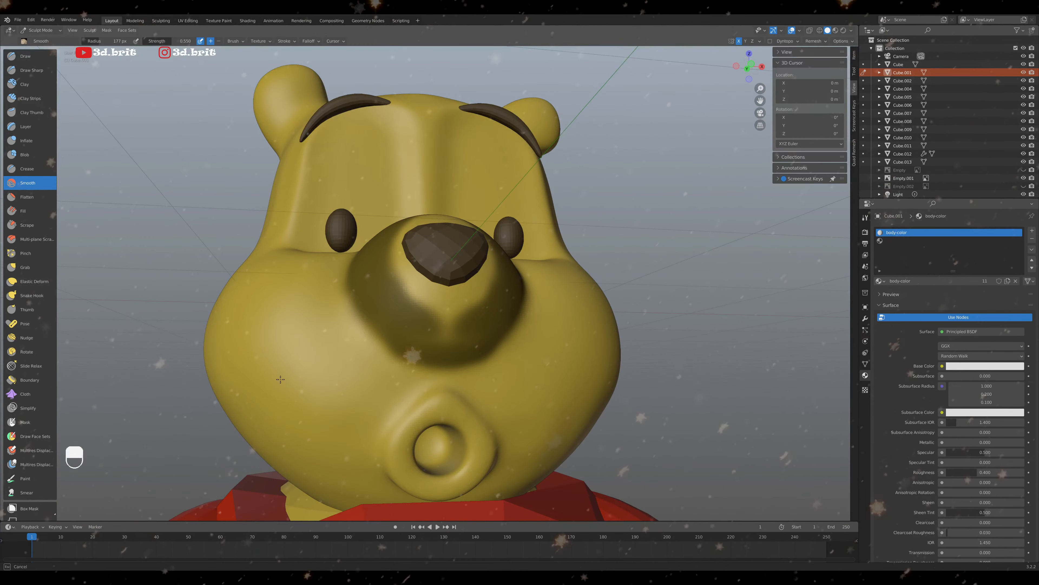
pyautogui.moveTo(237, 370); pyautogui.dragTo(533, 354, button='middle')
# Smooth the opposite cheek and the side of the head behind it with the Smooth brush
pyautogui.press('KP_1')
pyautogui.scroll(4, 563, 350)
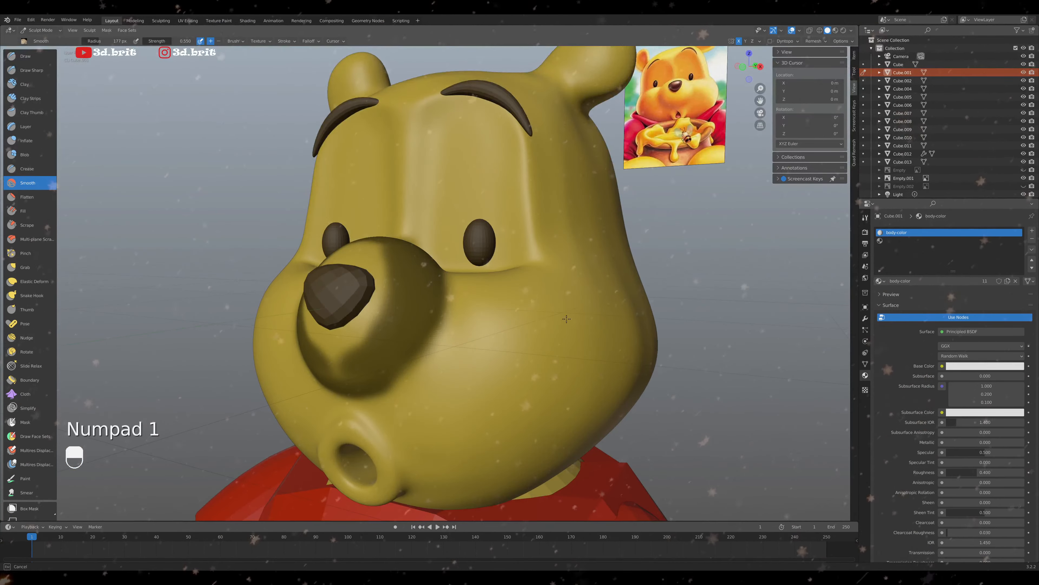
pyautogui.moveTo(566, 318)
pyautogui.mouseDown(button='middle')
pyautogui.moveTo(587, 336)
pyautogui.moveTo(551, 319)
pyautogui.mouseUp(button='middle')
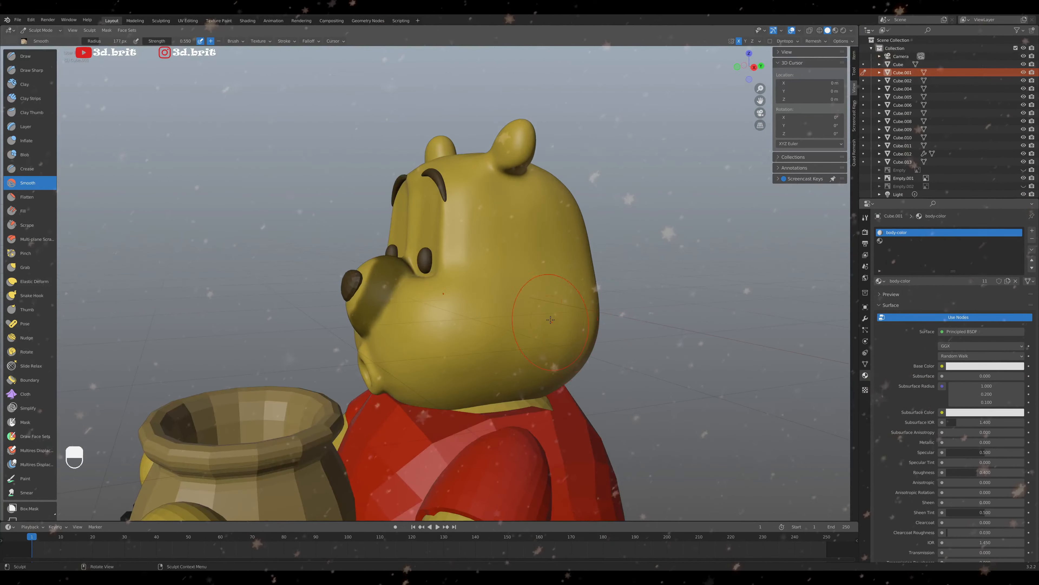
pyautogui.moveTo(551, 319); pyautogui.dragTo(506, 341)
pyautogui.moveTo(537, 296); pyautogui.dragTo(570, 287)
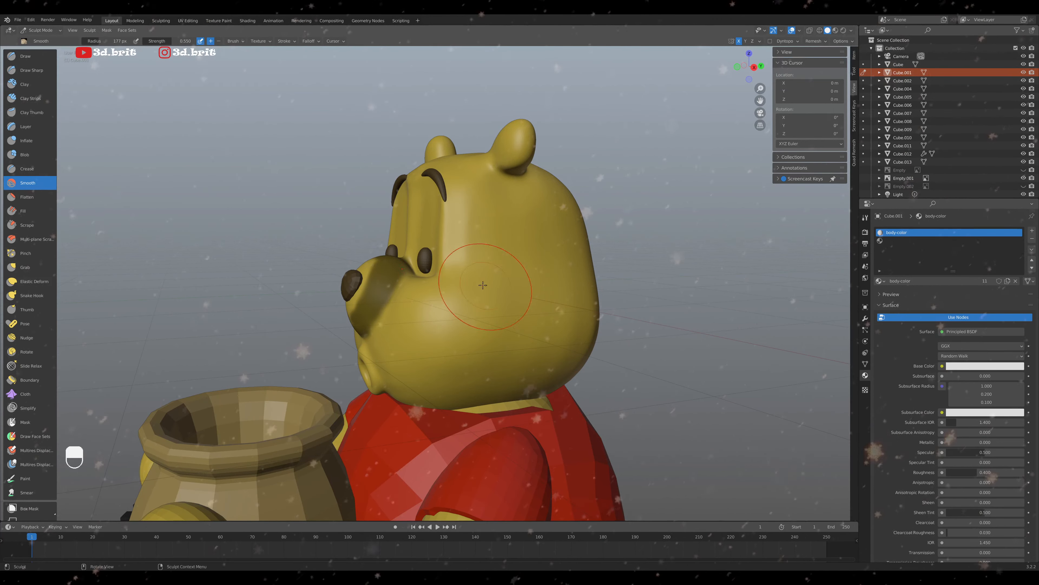
# Inspect the smoothed cheeks from the front and the side against the full figure and the reference image
pyautogui.press('KP_1')
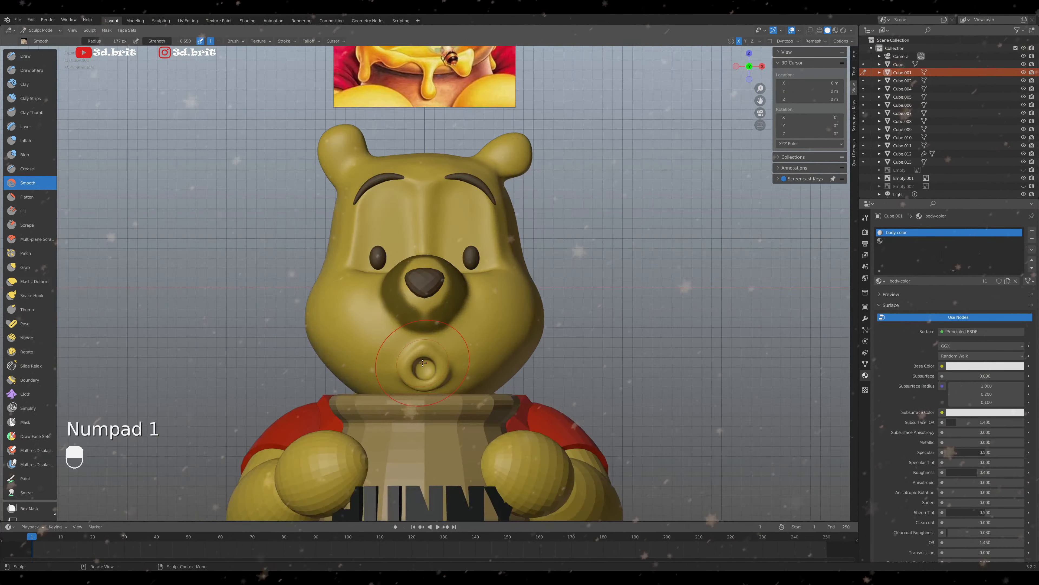
pyautogui.scroll(-2, 422, 363)
pyautogui.scroll(4, 423, 362)
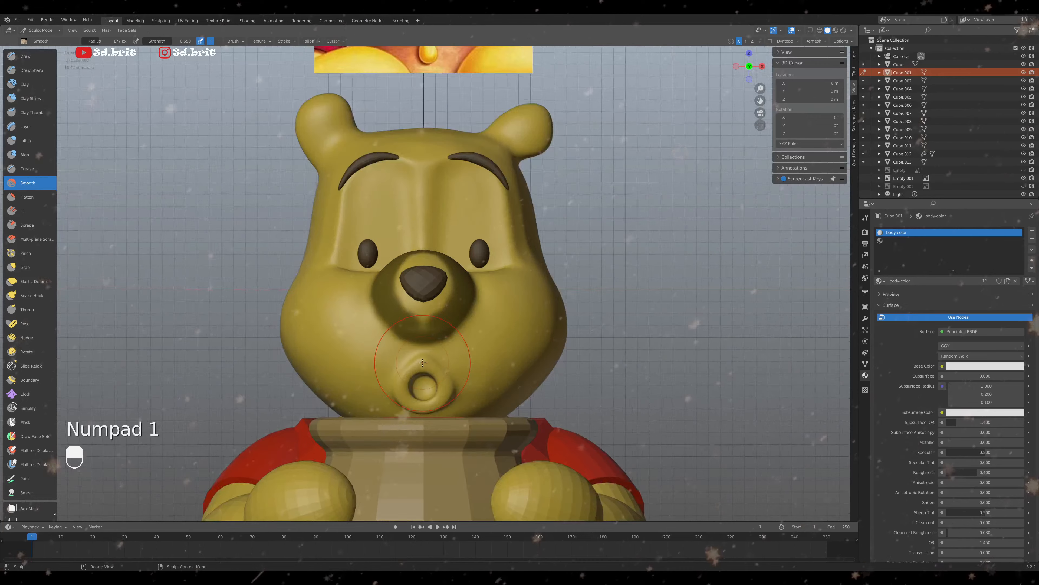
pyautogui.scroll(-3, 423, 362)
pyautogui.scroll(5, 423, 362)
pyautogui.moveTo(423, 362); pyautogui.dragTo(373, 362, button='middle')
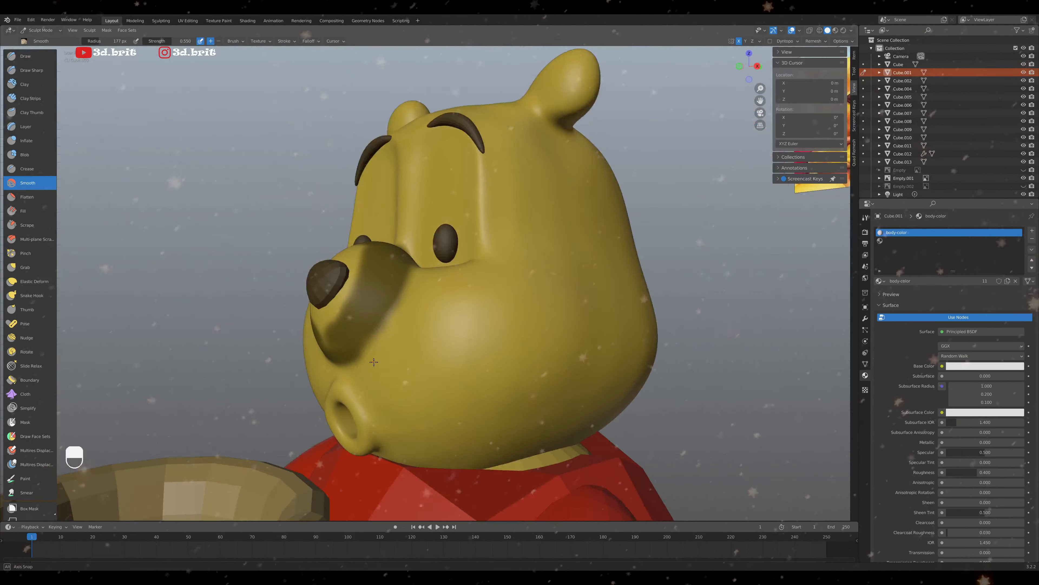
pyautogui.press('KP_1')
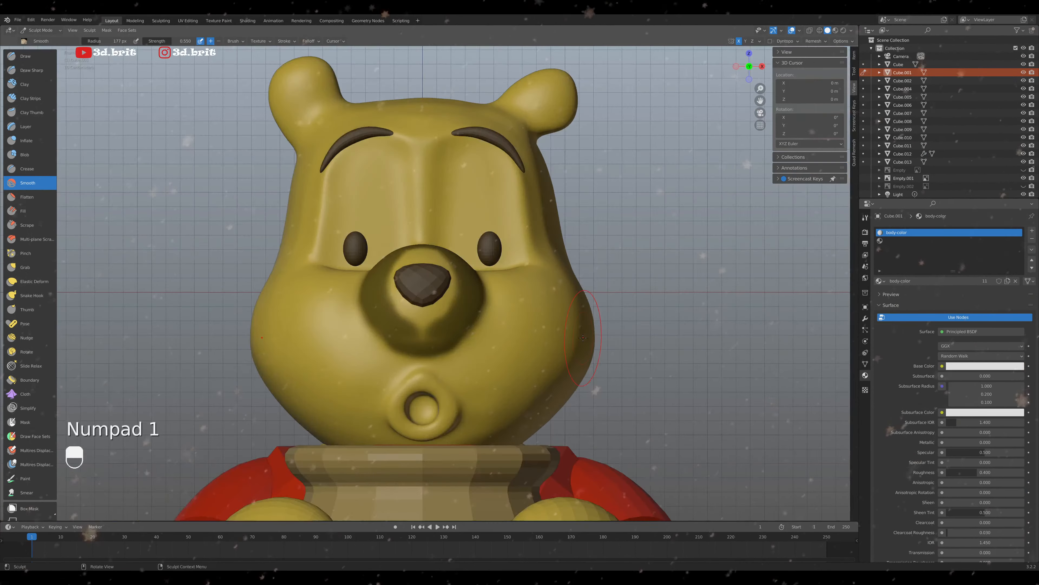
pyautogui.scroll(-3, 583, 337)
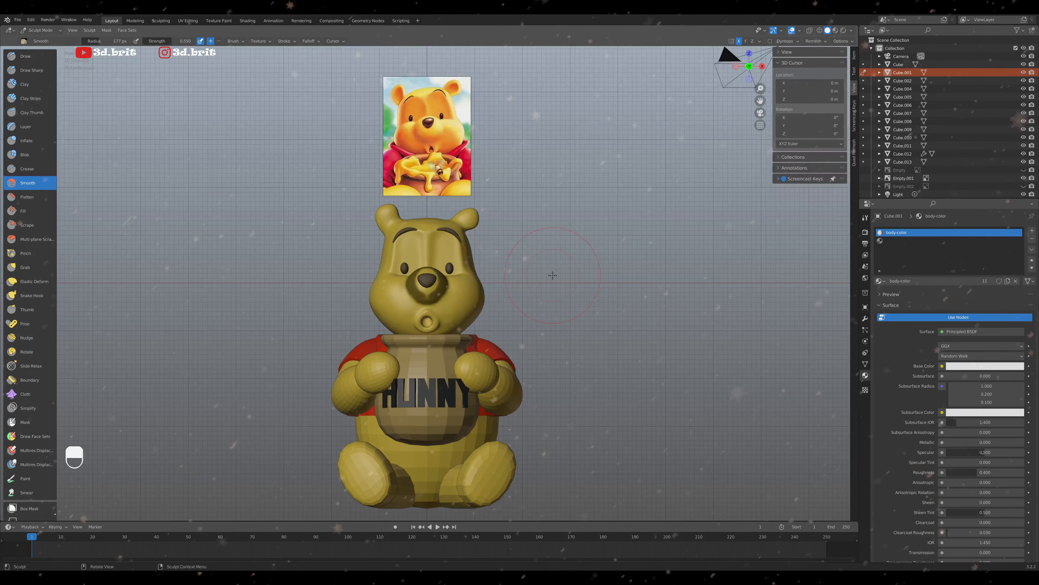
pyautogui.scroll(3, 552, 276)
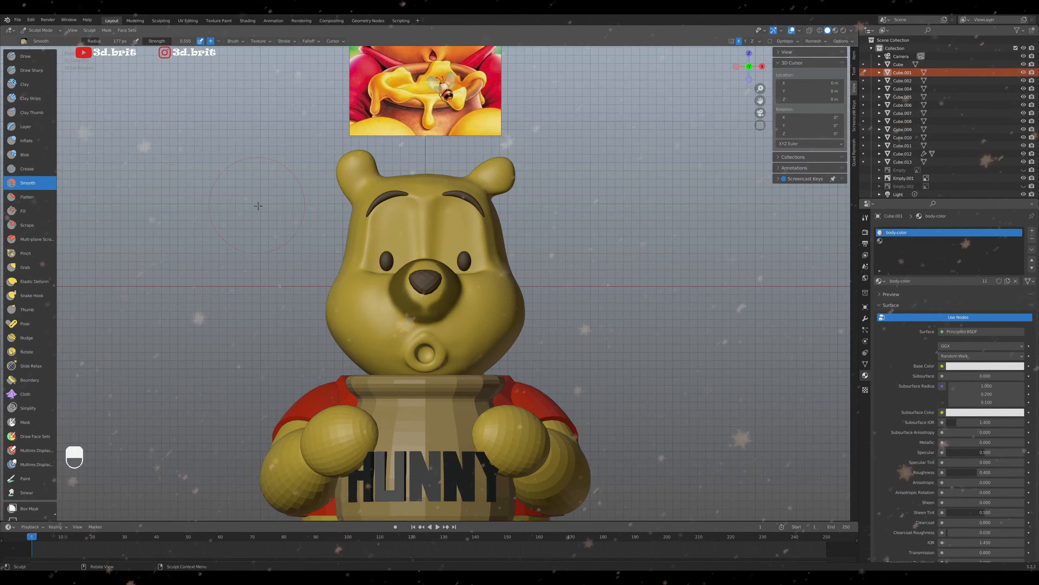
# Examine the bear's head and mouth from the front, from below and at three-quarter angles, comparing them with the reference picture
pyautogui.scroll(-2, 568, 331)
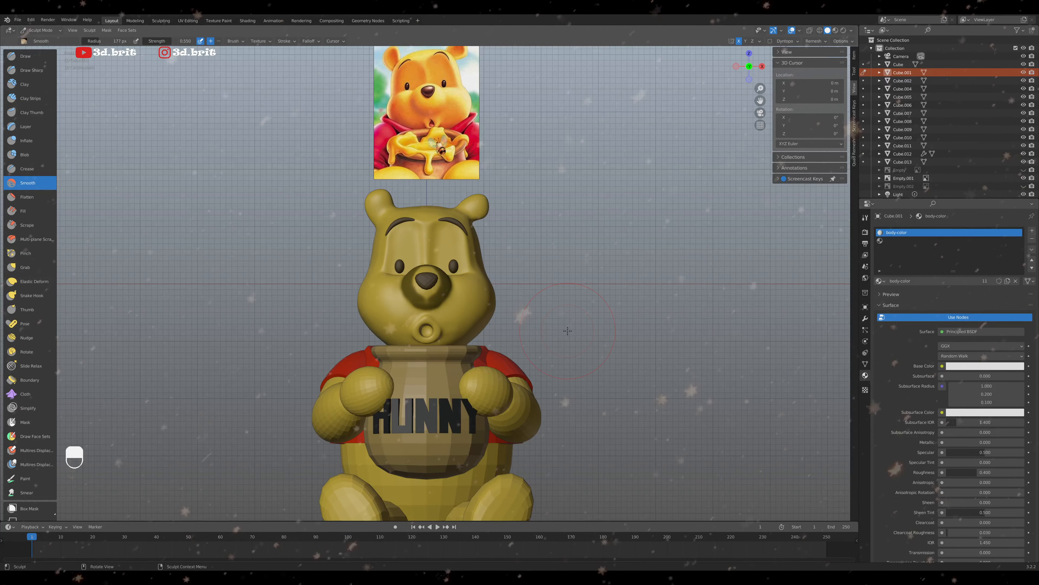
pyautogui.moveTo(568, 331); pyautogui.dragTo(545, 334, button='middle')
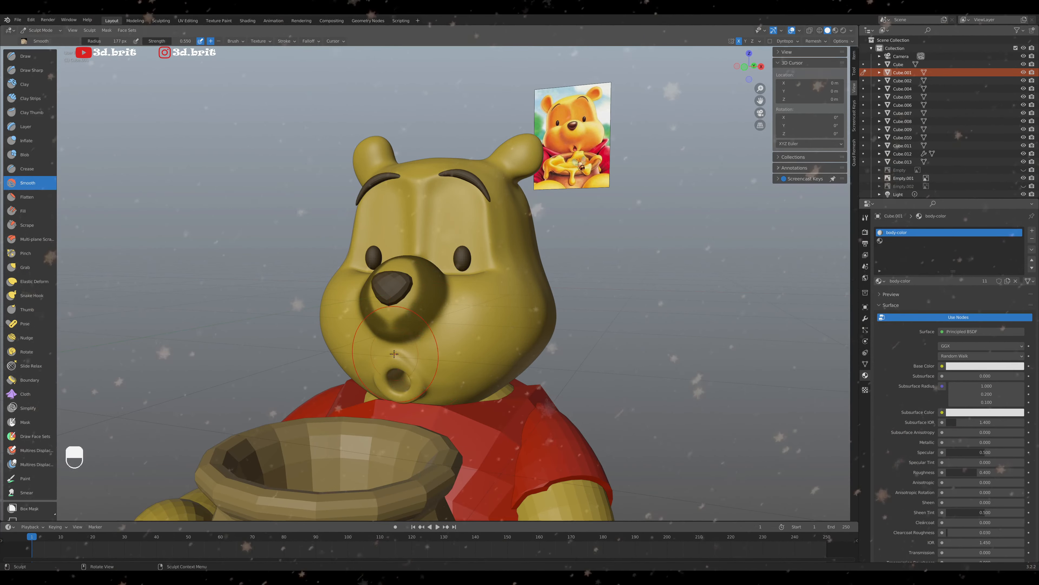
pyautogui.scroll(2, 398, 359)
pyautogui.scroll(1, 399, 360)
pyautogui.moveTo(398, 360); pyautogui.dragTo(395, 342, button='middle')
pyautogui.scroll(-3, 393, 360)
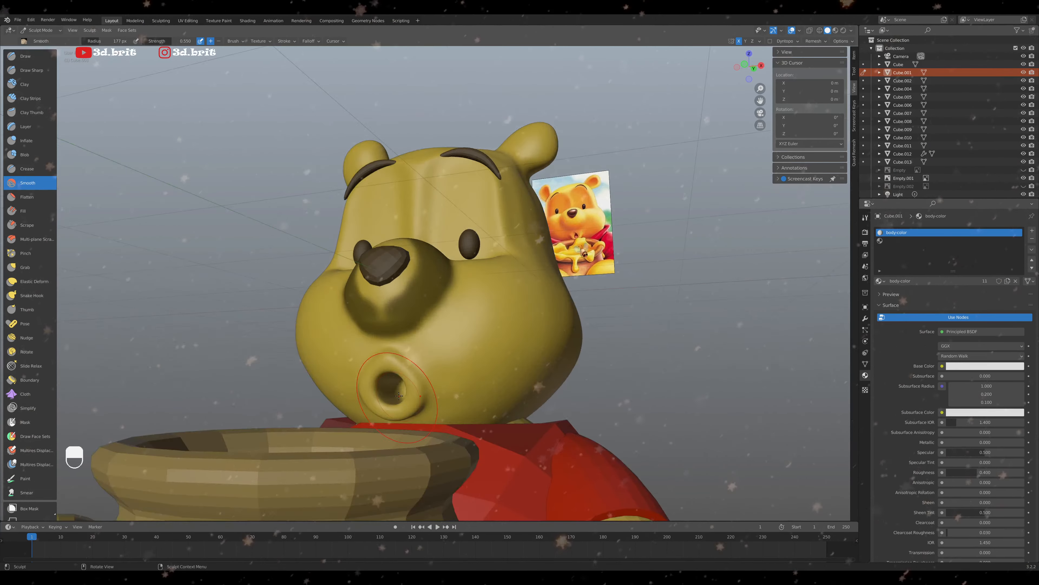
pyautogui.moveTo(386, 387); pyautogui.dragTo(393, 398, button='middle')
pyautogui.scroll(1, 393, 397)
pyautogui.press('KP_1')
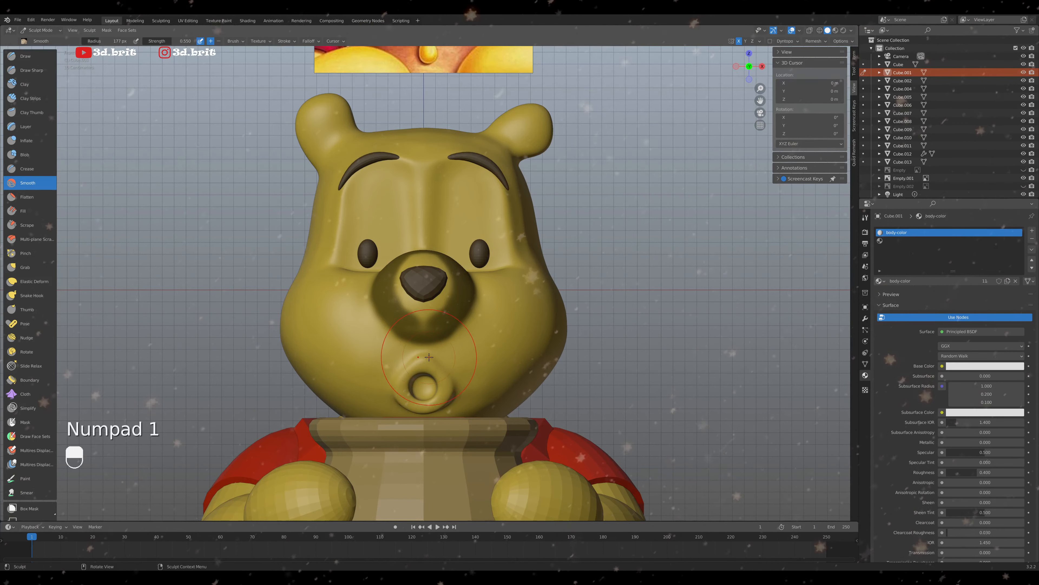
pyautogui.moveTo(429, 357); pyautogui.dragTo(389, 367, button='middle')
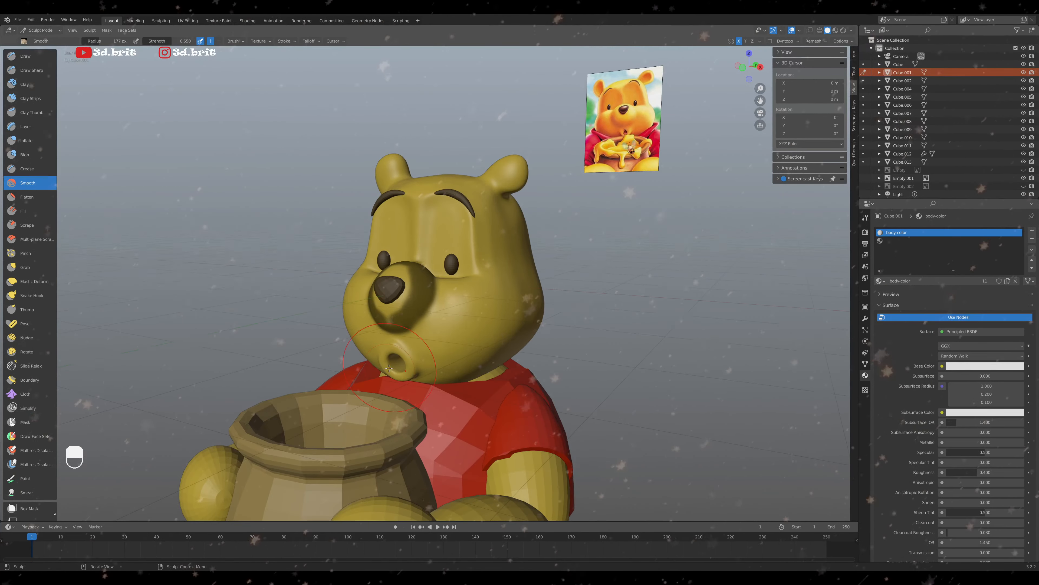
pyautogui.press('KP_1')
pyautogui.scroll(2, 257, 209)
pyautogui.moveTo(258, 205); pyautogui.dragTo(242, 226, button='middle')
pyautogui.scroll(-1, 242, 226)
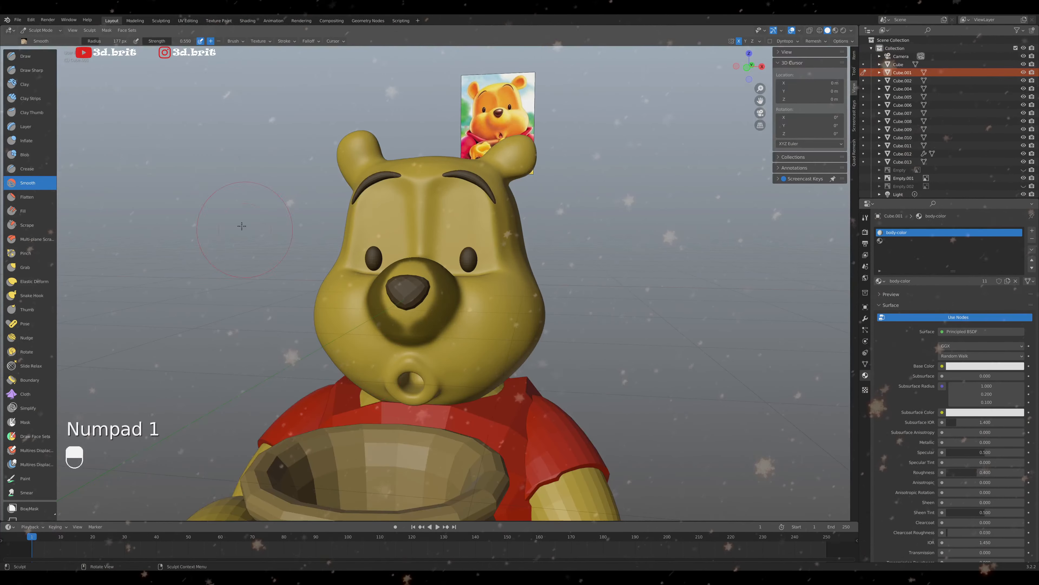
pyautogui.moveTo(442, 360); pyautogui.dragTo(398, 364, button='middle')
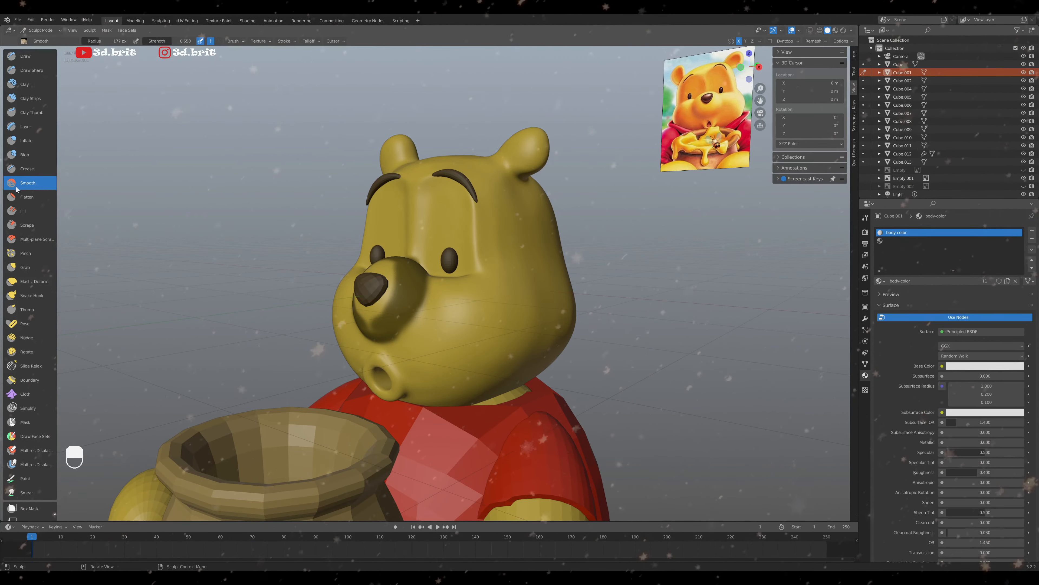
# Switch to the Scrape brush with a 73 px radius and undo the trial stroke above the mouth
pyautogui.click(27, 224)
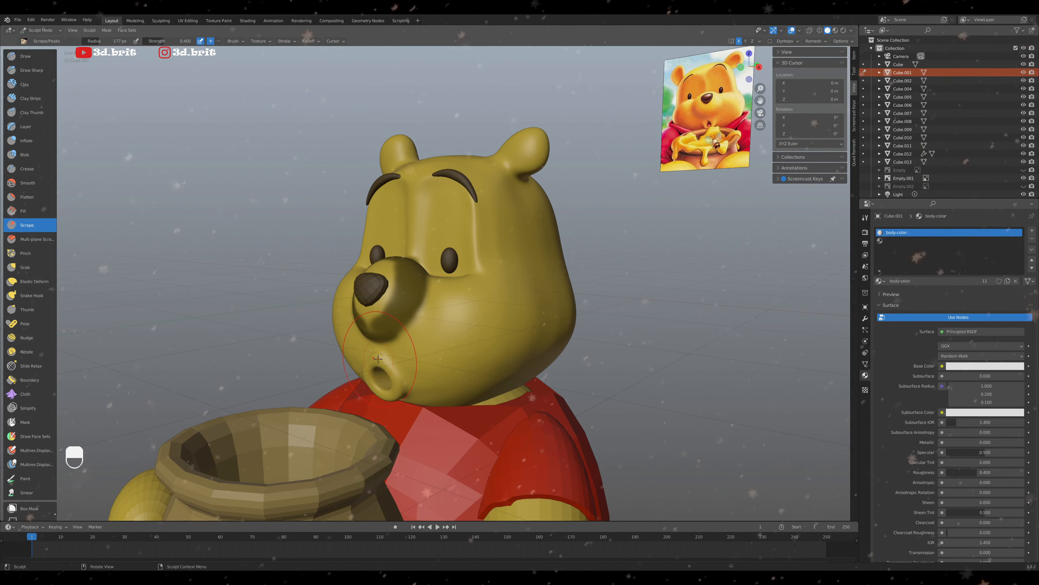
pyautogui.press('f')
pyautogui.click(357, 353)
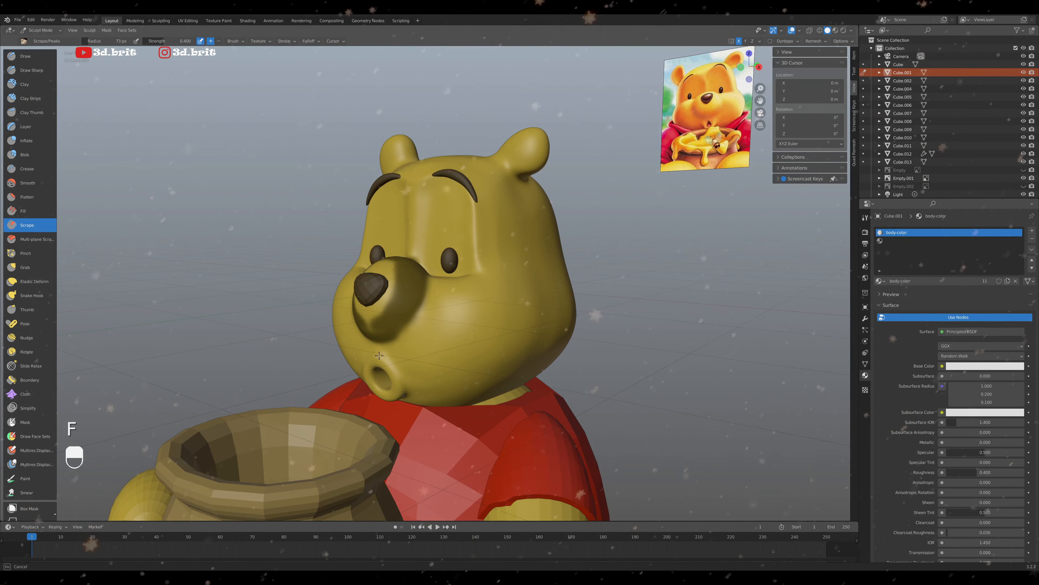
pyautogui.hotkey('ctrl', 'z')
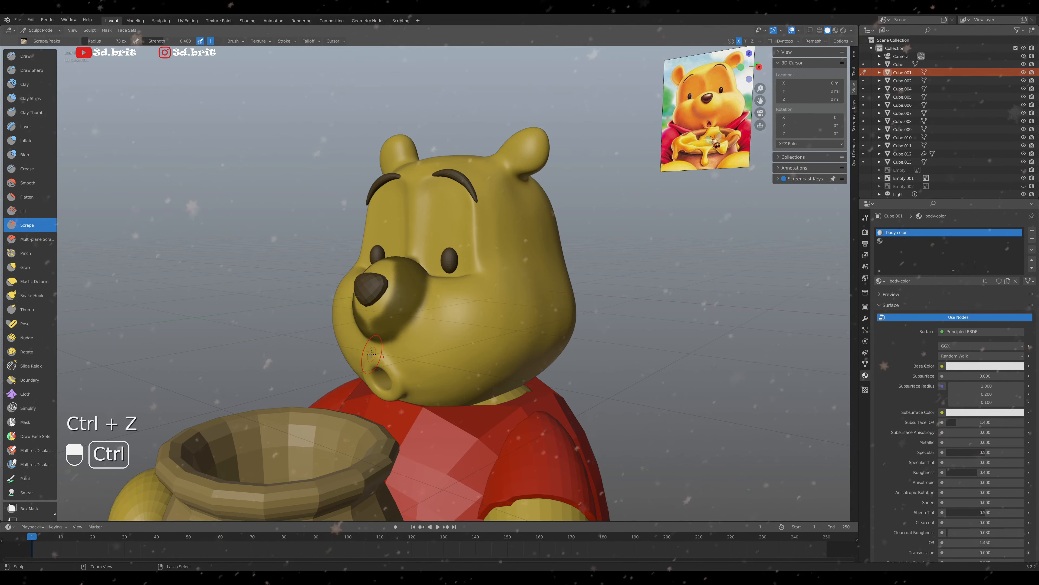
# Enlarge the Scrape brush radius to 108 px and scrape down the ridge between the muzzle and the mouth
pyautogui.press('KP_1')
pyautogui.scroll(4, 372, 354)
pyautogui.moveTo(372, 354)
pyautogui.mouseDown(button='middle')
pyautogui.moveTo(403, 386)
pyautogui.moveTo(427, 342)
pyautogui.mouseUp(button='middle')
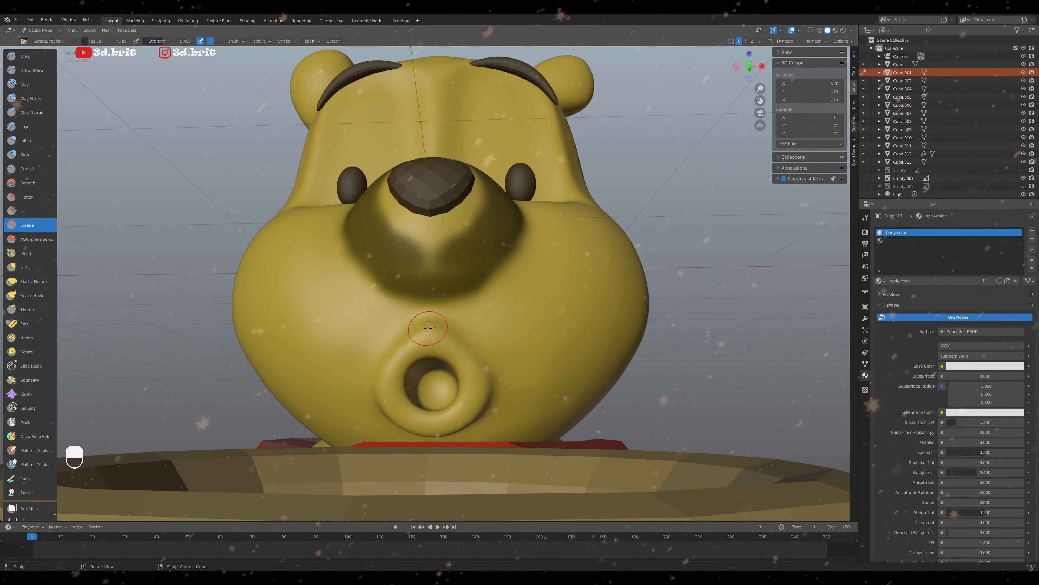
pyautogui.press('f')
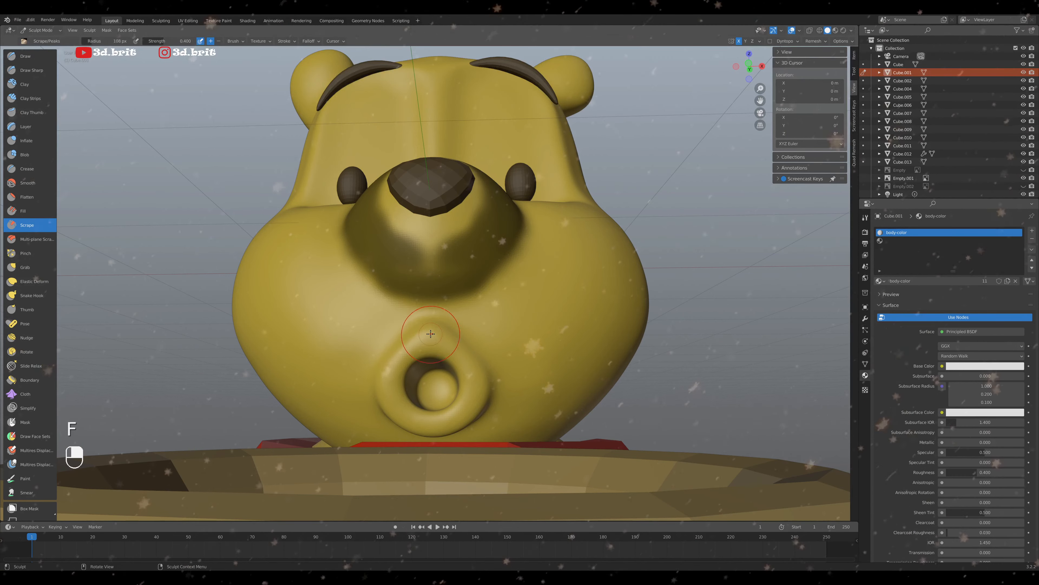
pyautogui.click(437, 328)
pyautogui.moveTo(432, 329); pyautogui.dragTo(432, 332)
pyautogui.moveTo(433, 331)
pyautogui.mouseDown()
pyautogui.moveTo(412, 340)
pyautogui.moveTo(414, 367)
pyautogui.moveTo(407, 326)
pyautogui.moveTo(421, 321)
pyautogui.moveTo(451, 342)
pyautogui.moveTo(432, 341)
pyautogui.mouseUp()
# Reduce the Scrape brush to a 61 px radius and flatten the area just above the mouth opening
pyautogui.press('f')
pyautogui.click(428, 339)
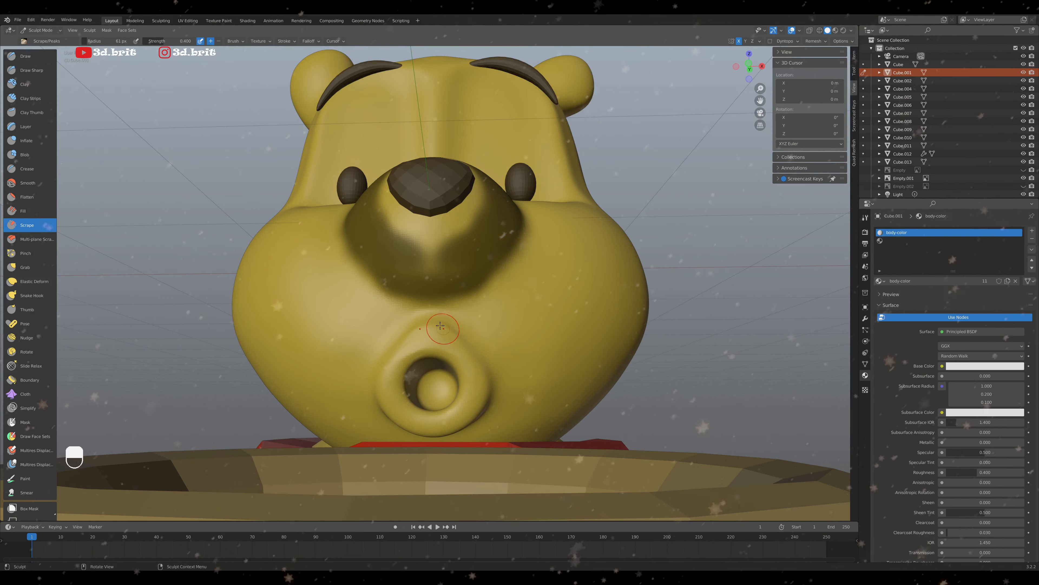
pyautogui.moveTo(747, 93); pyautogui.dragTo(390, 277, button='middle')
pyautogui.moveTo(321, 361)
pyautogui.mouseDown()
pyautogui.moveTo(362, 359)
pyautogui.moveTo(325, 349)
pyautogui.moveTo(309, 377)
pyautogui.moveTo(359, 368)
pyautogui.moveTo(339, 348)
pyautogui.mouseUp()
# Smooth the skin above and beside the mouth rim with the Smooth brush
pyautogui.hotkey('shift', 's')
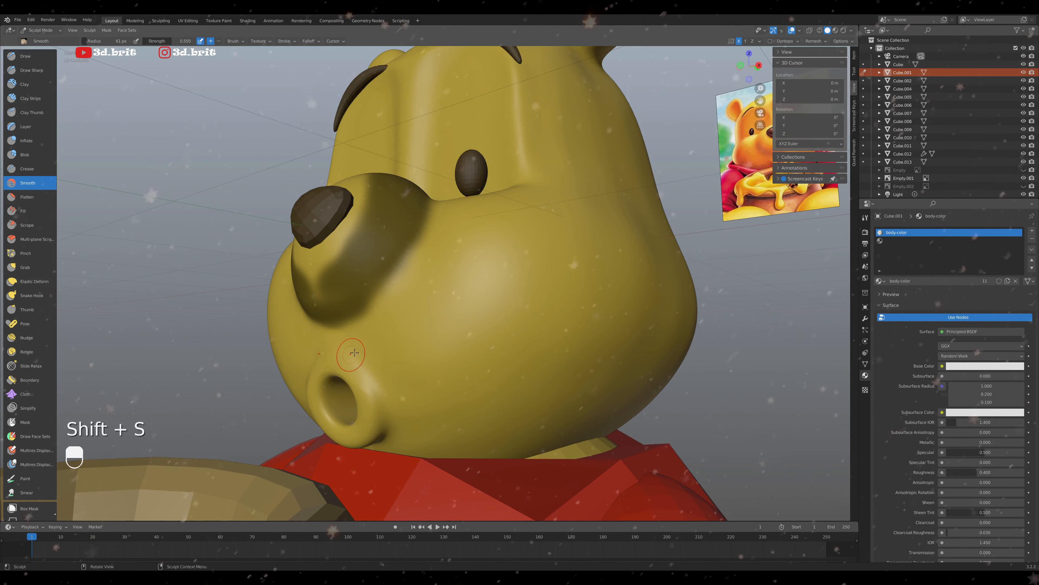
pyautogui.moveTo(362, 384)
pyautogui.mouseDown()
pyautogui.moveTo(365, 356)
pyautogui.moveTo(332, 359)
pyautogui.mouseUp()
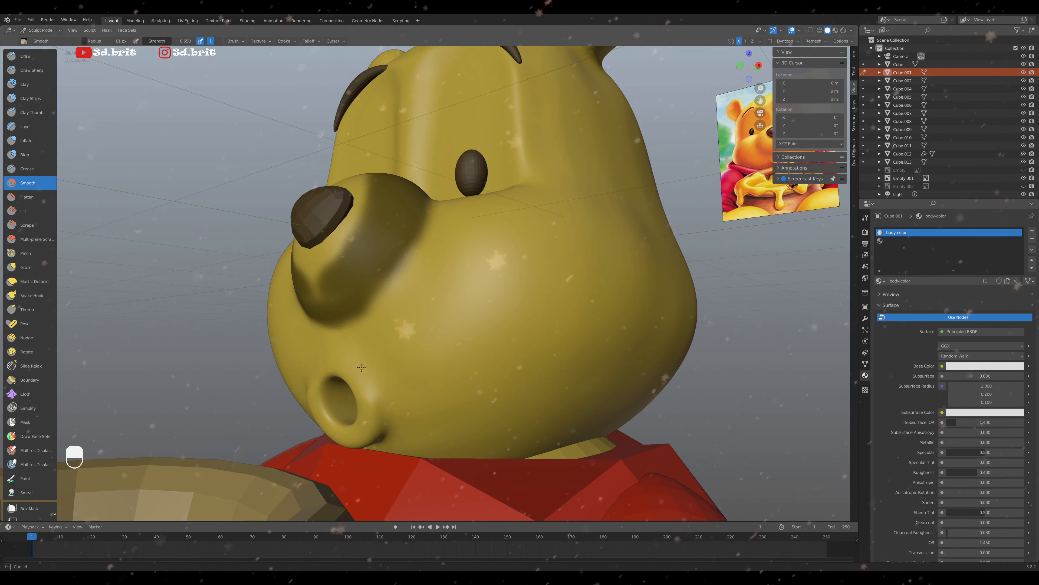
pyautogui.moveTo(369, 406)
pyautogui.mouseDown()
pyautogui.moveTo(409, 344)
pyautogui.moveTo(408, 355)
pyautogui.moveTo(398, 352)
pyautogui.mouseUp()
pyautogui.press('KP_1')
pyautogui.scroll(-3, 397, 346)
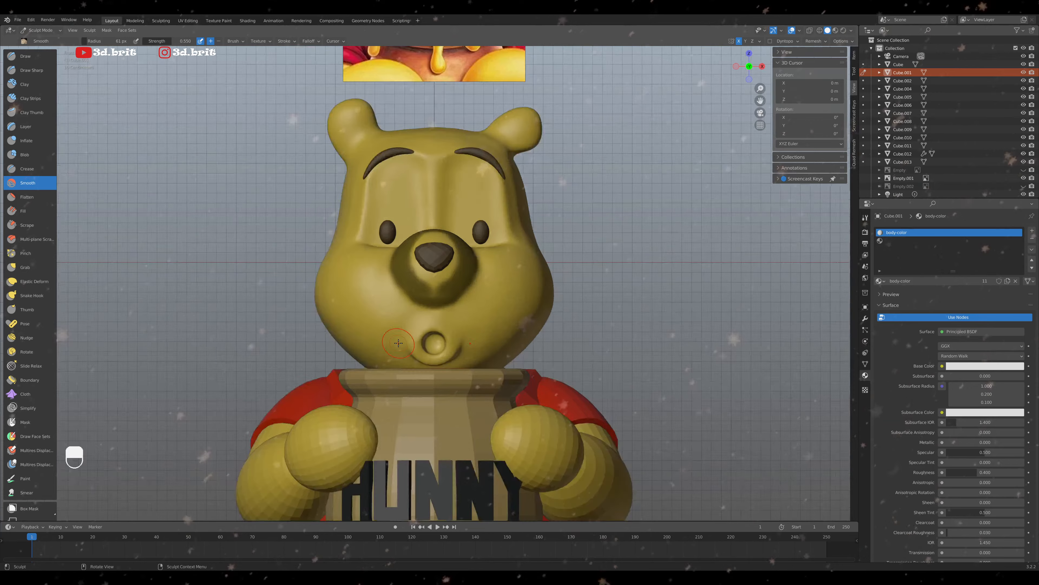
# Isolate the head in local view so that all other parts of the character are hidden
pyautogui.moveTo(397, 345)
pyautogui.mouseDown(button='middle')
pyautogui.moveTo(332, 339)
pyautogui.moveTo(405, 331)
pyautogui.mouseUp(button='middle')
pyautogui.press('KP_3')
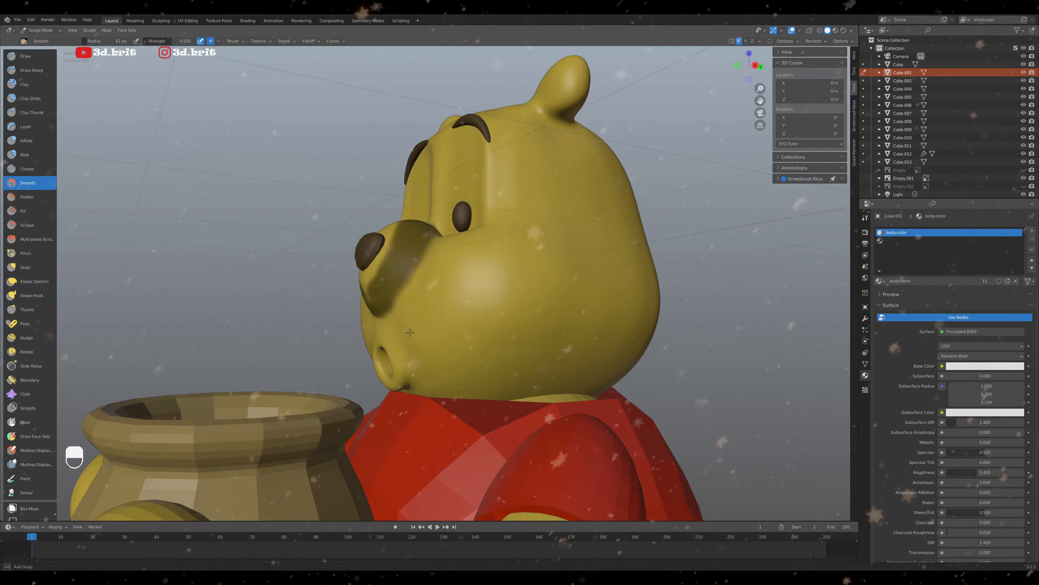
pyautogui.press('KP_1')
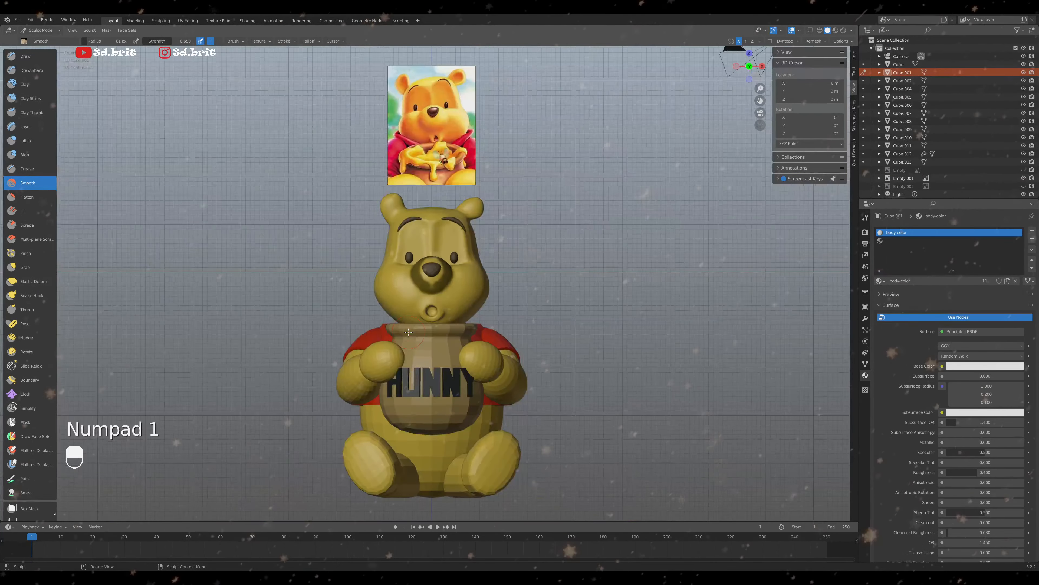
pyautogui.press('KP_Divide')
pyautogui.moveTo(438, 360); pyautogui.dragTo(399, 341, button='middle')
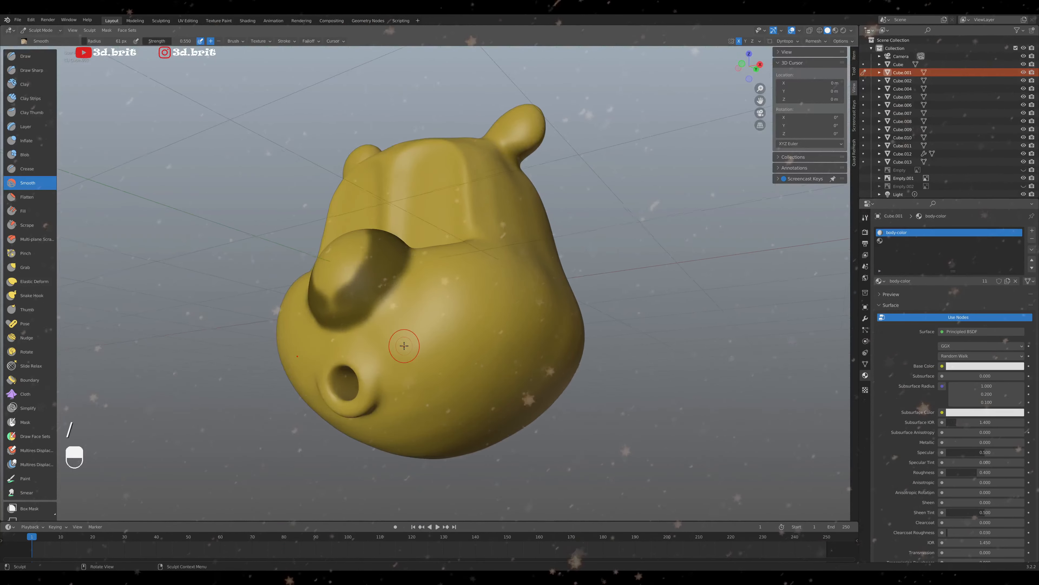
# Examine the isolated head's mouth, lower lip and chin from the front and from a low three-quarter angle
pyautogui.press('KP_1')
pyautogui.keyDown('shift'); pyautogui.moveTo(431, 461); pyautogui.dragTo(306, 322, button='middle'); pyautogui.keyUp('shift')
pyautogui.scroll(-2, 413, 376)
pyautogui.scroll(2, 412, 369)
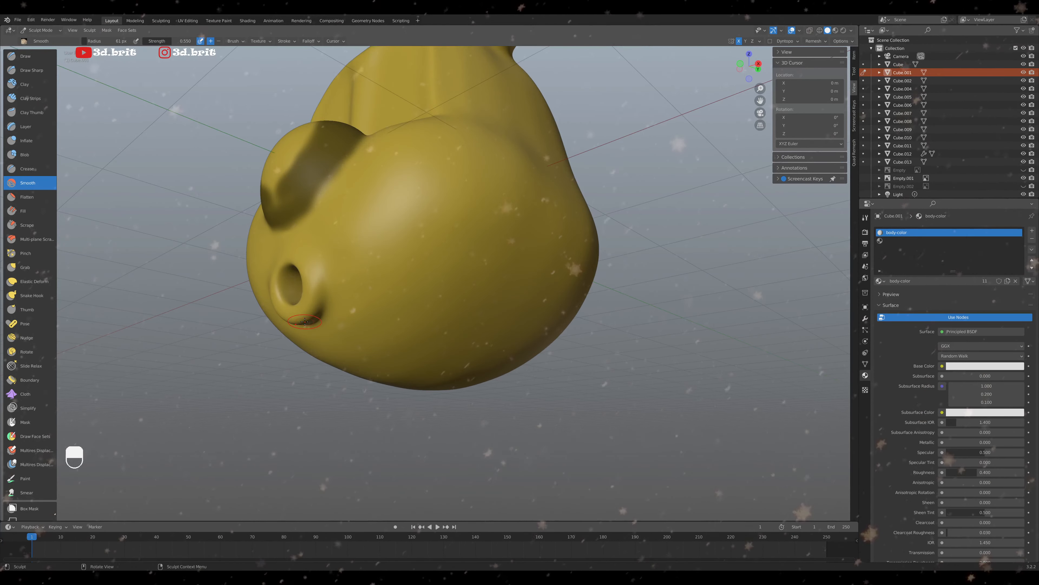
pyautogui.scroll(-3, 381, 350)
pyautogui.moveTo(381, 350); pyautogui.dragTo(387, 352, button='middle')
pyautogui.press('KP_1')
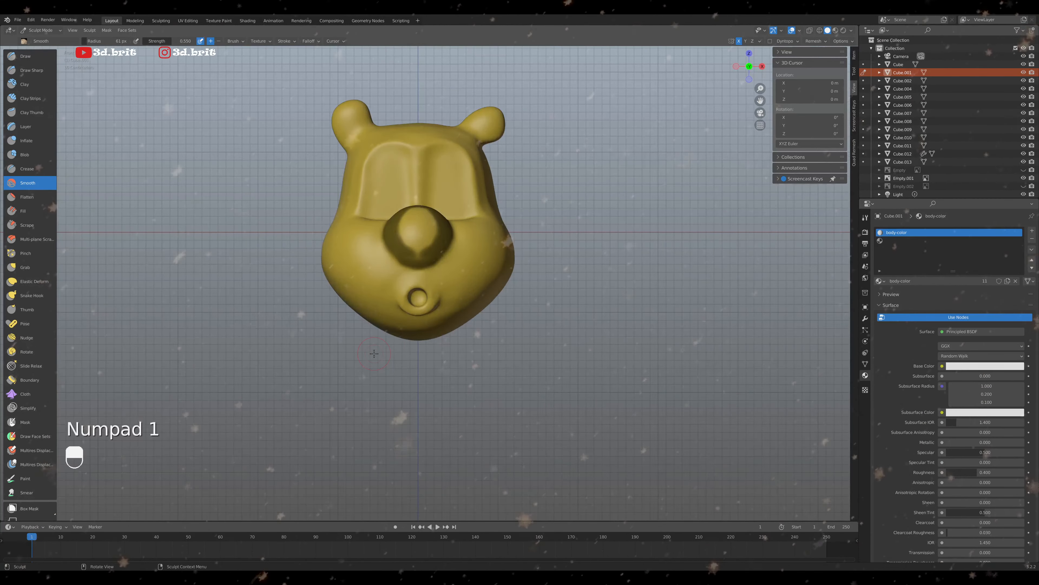
pyautogui.scroll(5, 411, 326)
pyautogui.scroll(-5, 411, 326)
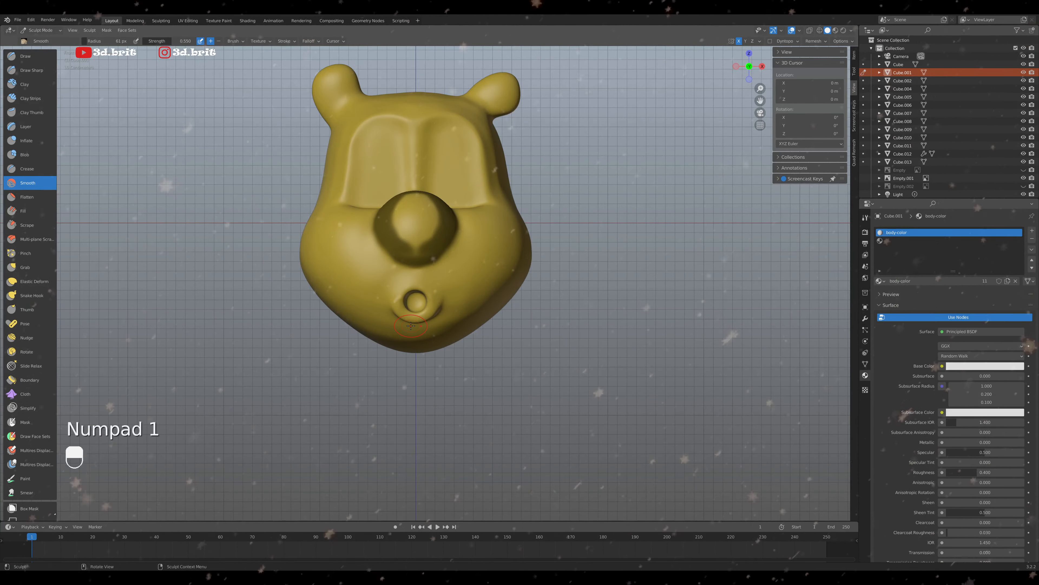
# Smooth the crease under the lower lip from below using the Smooth brush with a 113 px radius
pyautogui.moveTo(411, 326); pyautogui.dragTo(412, 184, button='middle')
pyautogui.scroll(2, 413, 284)
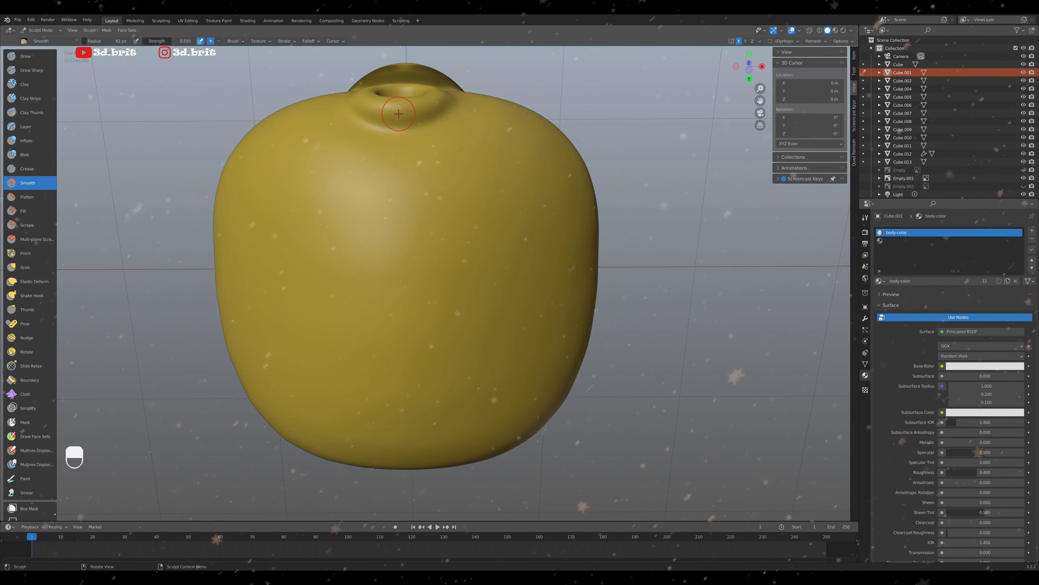
pyautogui.hotkey('shift', 's')
pyautogui.keyDown('shift'); pyautogui.moveTo(399, 113); pyautogui.dragTo(438, 244, button='middle'); pyautogui.keyUp('shift')
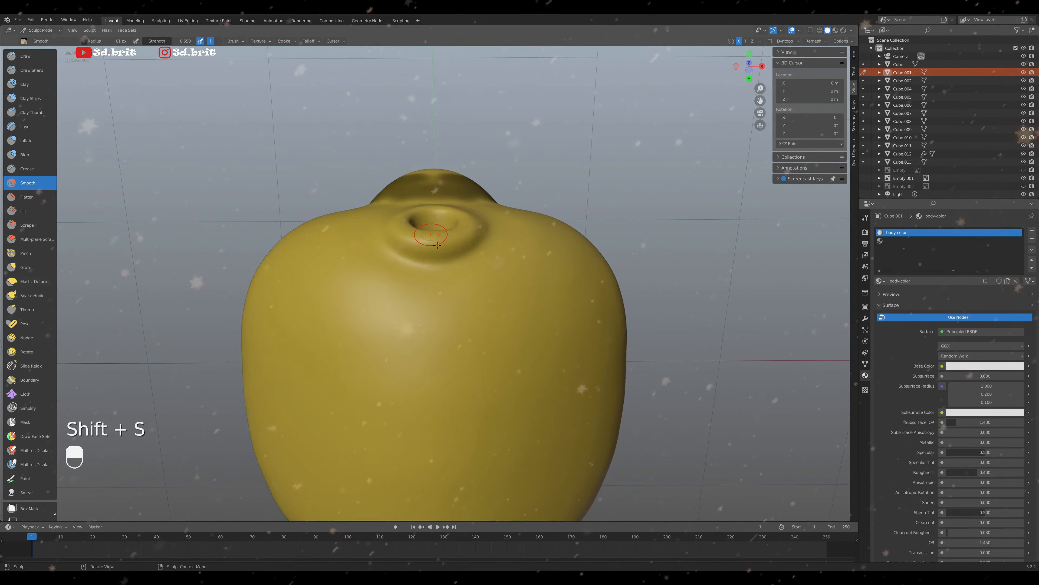
pyautogui.press('f')
pyautogui.click(437, 272)
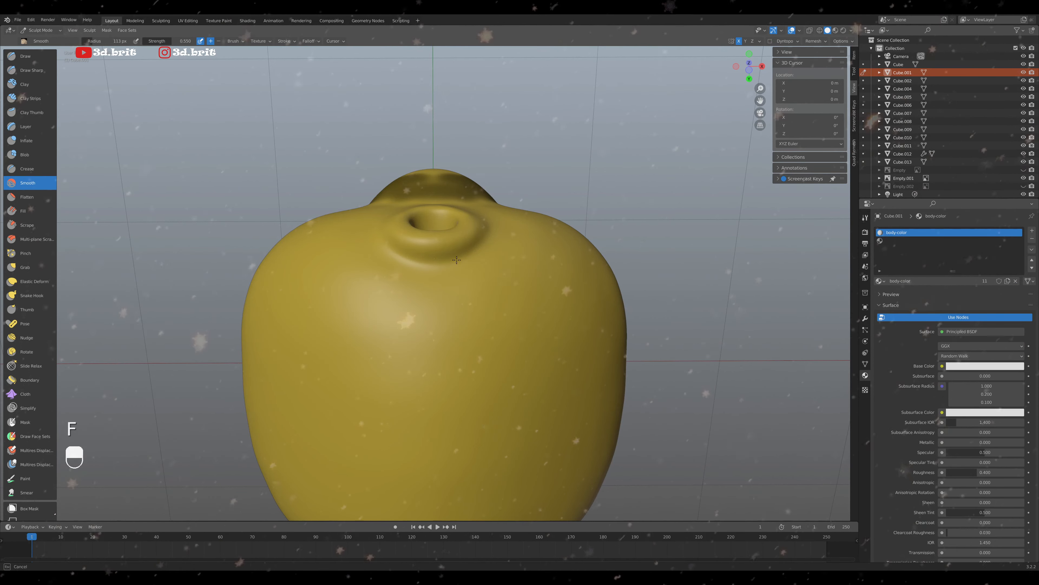
pyautogui.moveTo(436, 272)
pyautogui.mouseDown()
pyautogui.moveTo(415, 242)
pyautogui.moveTo(438, 263)
pyautogui.mouseUp()
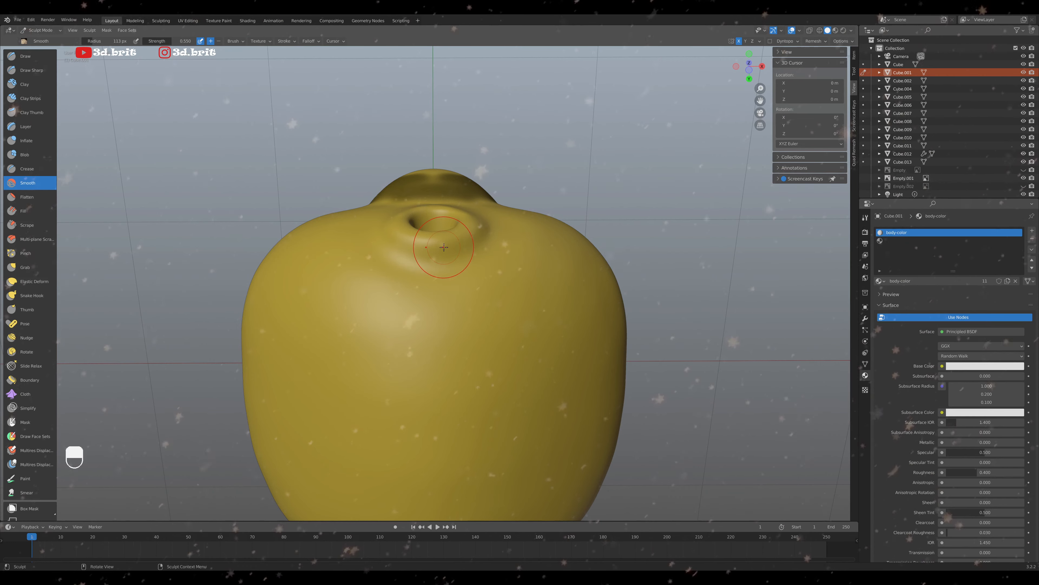
# Adjust the lower and side edges of the mouth rim using the Grab brush with a 105 px radius
pyautogui.press('KP_1')
pyautogui.moveTo(444, 247); pyautogui.dragTo(377, 371, button='middle')
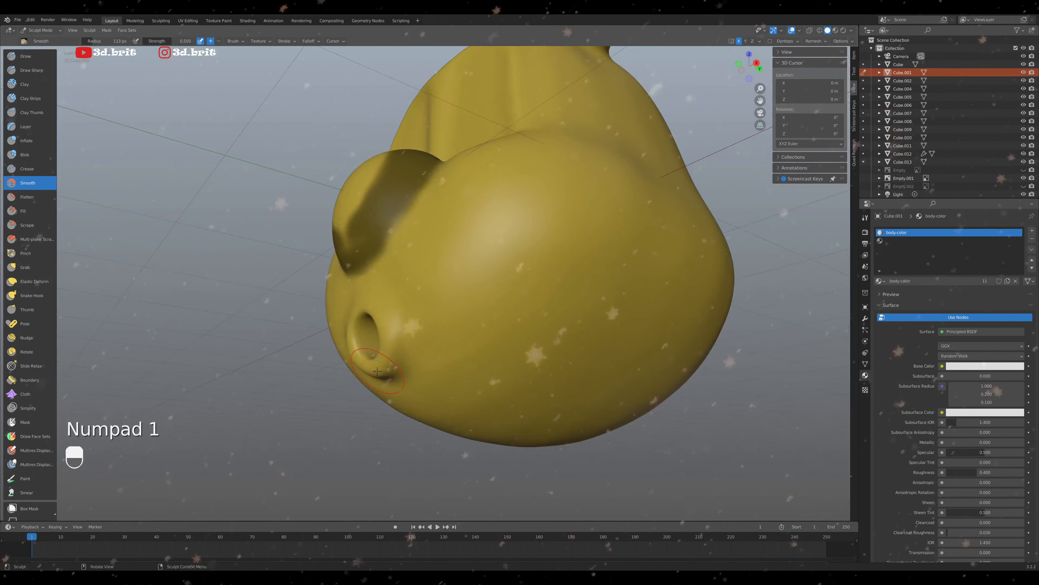
pyautogui.press('g')
pyautogui.press('f')
pyautogui.click(378, 375)
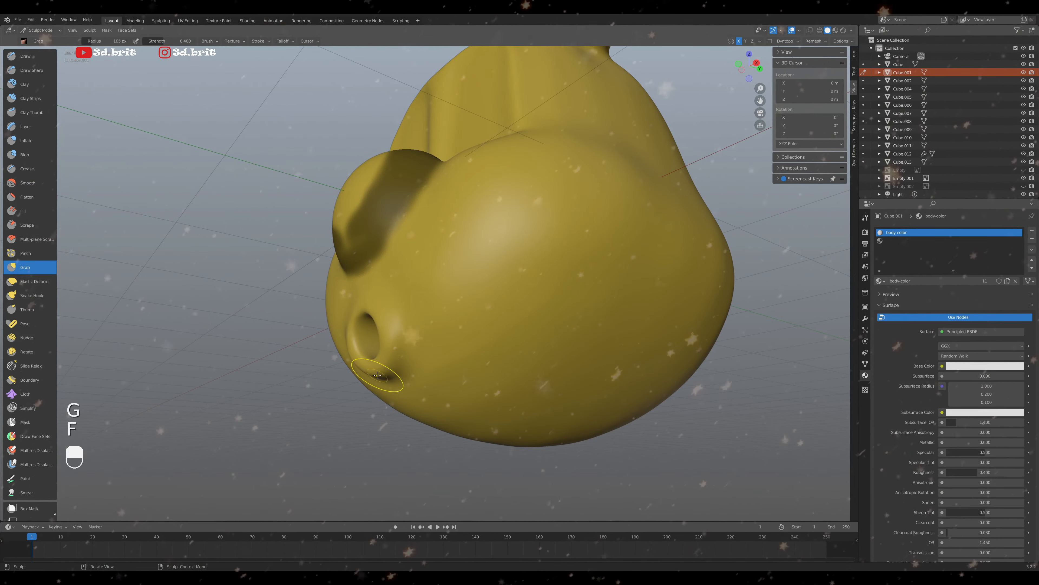
pyautogui.moveTo(377, 374); pyautogui.dragTo(371, 357, button='middle')
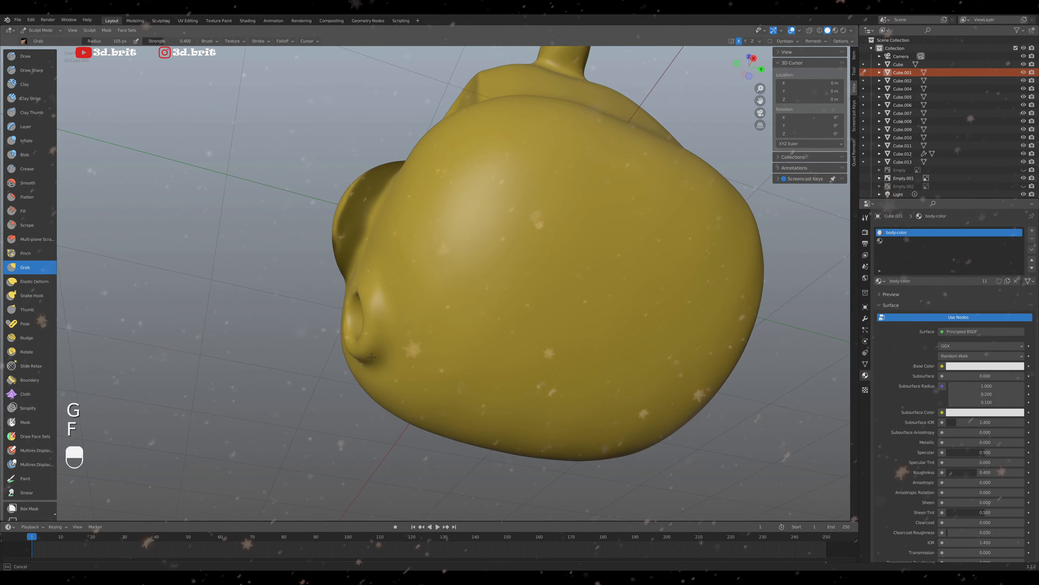
pyautogui.press('KP_1')
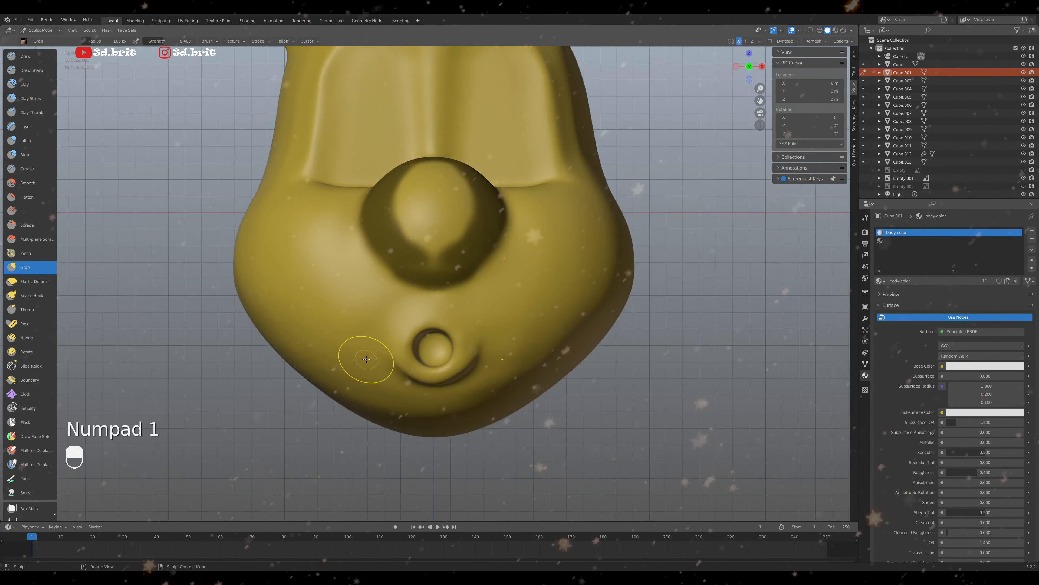
pyautogui.moveTo(371, 362); pyautogui.dragTo(411, 366, button='middle')
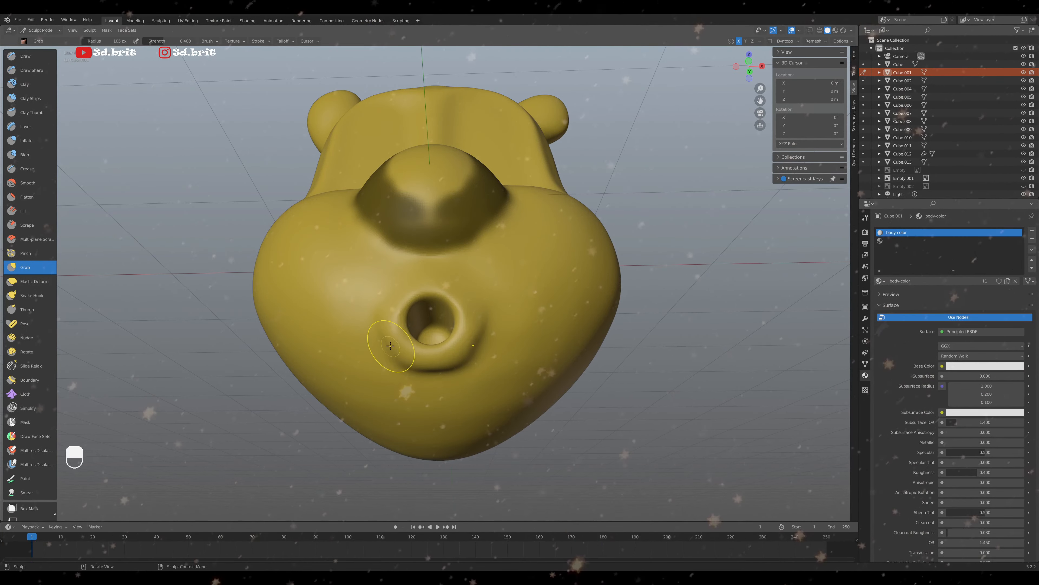
pyautogui.press('KP_1')
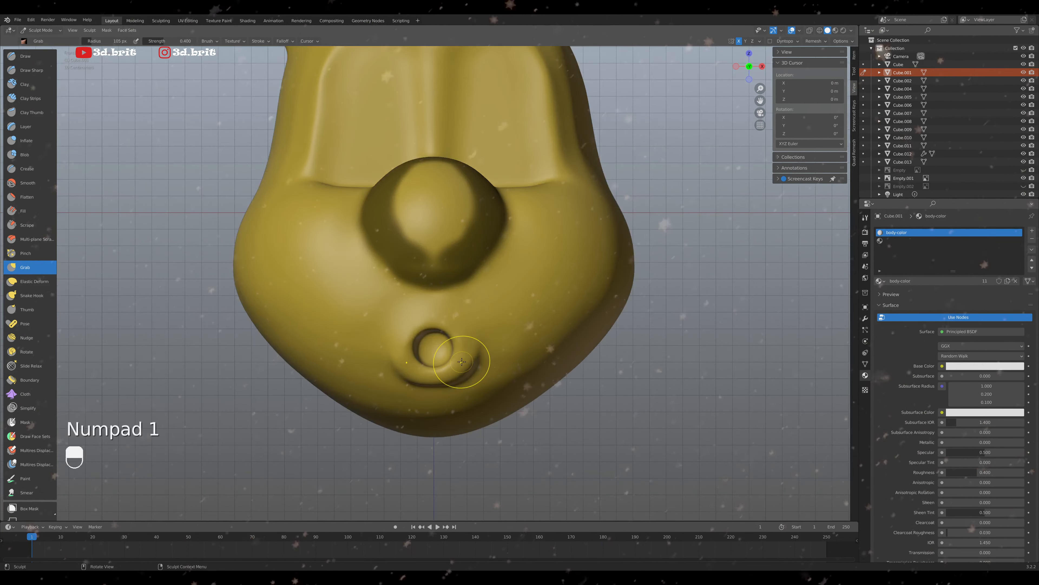
pyautogui.moveTo(462, 361); pyautogui.dragTo(506, 417, button='middle')
pyautogui.press('KP_1')
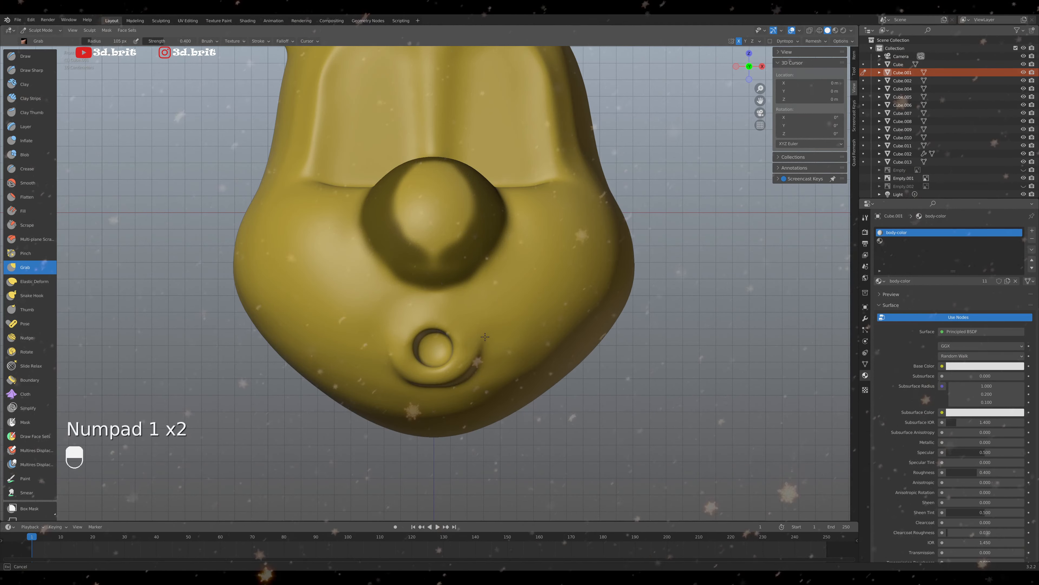
pyautogui.moveTo(486, 336); pyautogui.dragTo(360, 311, button='middle')
# Adjust the profile of the upper and lower lip from the side using the Grab brush with 199 px and 213 px radii
pyautogui.press('KP_3')
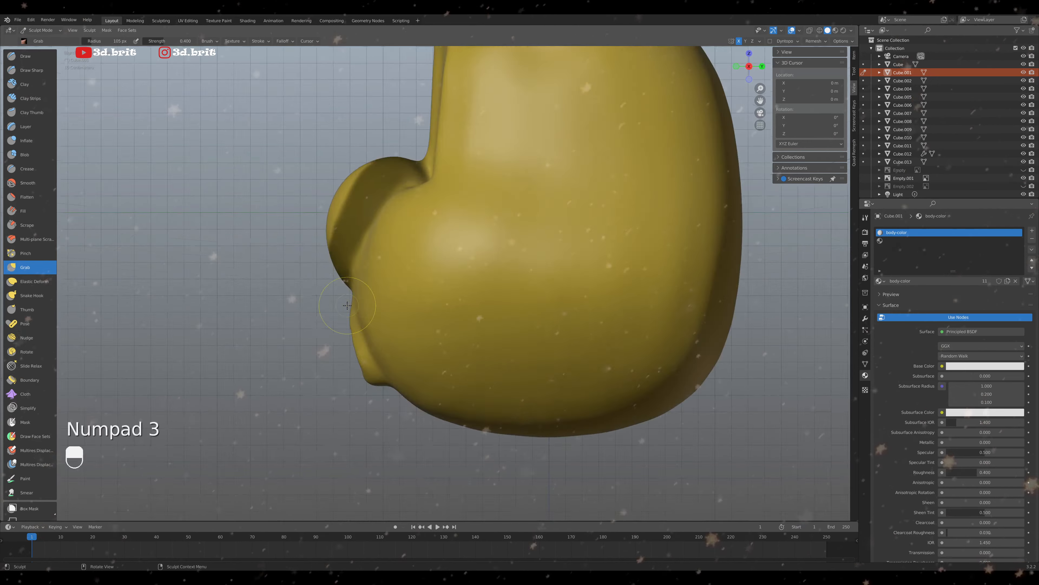
pyautogui.press('f')
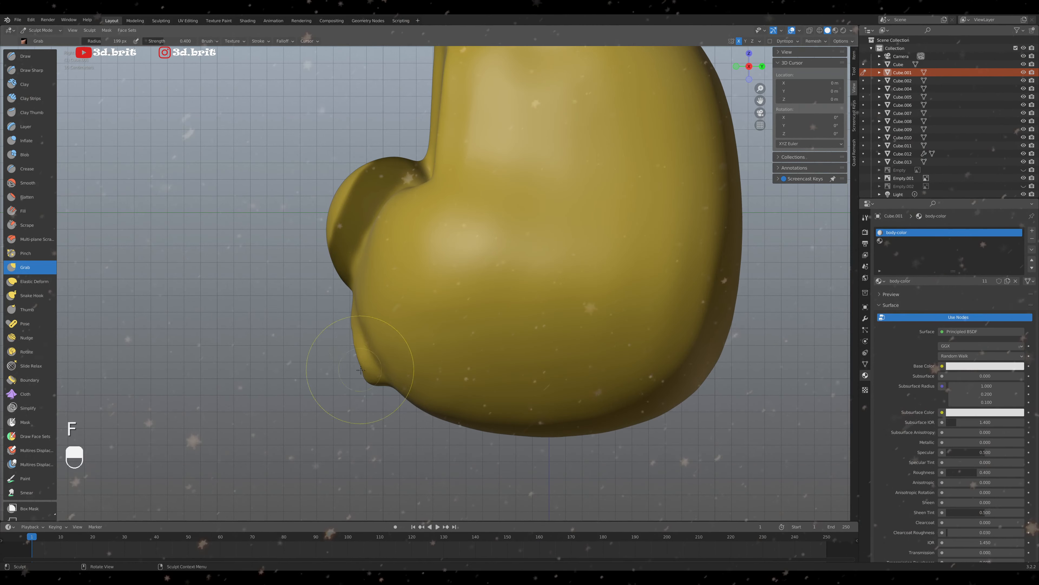
pyautogui.moveTo(361, 372); pyautogui.dragTo(362, 380)
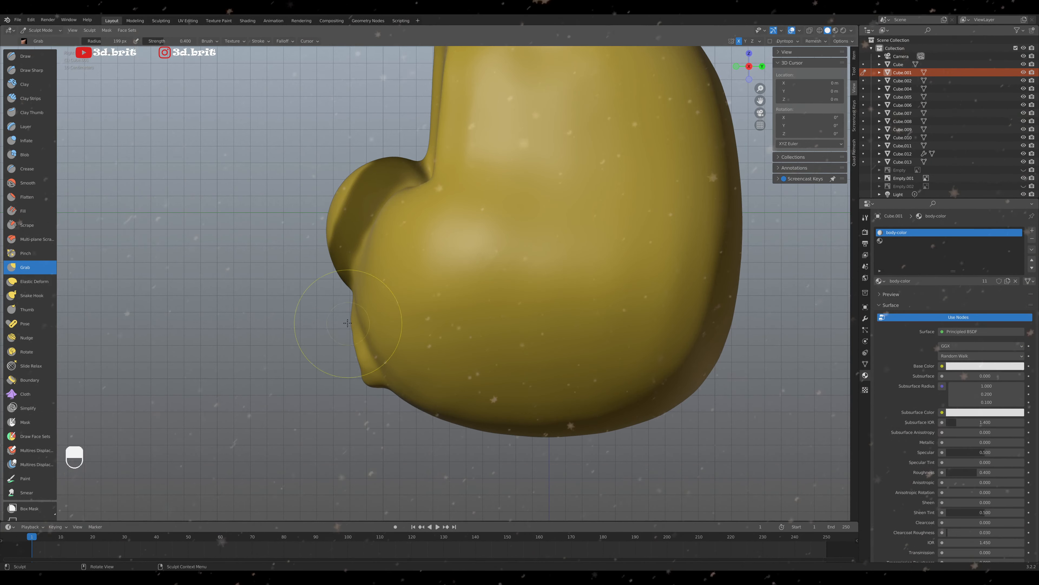
pyautogui.moveTo(358, 326); pyautogui.dragTo(356, 326)
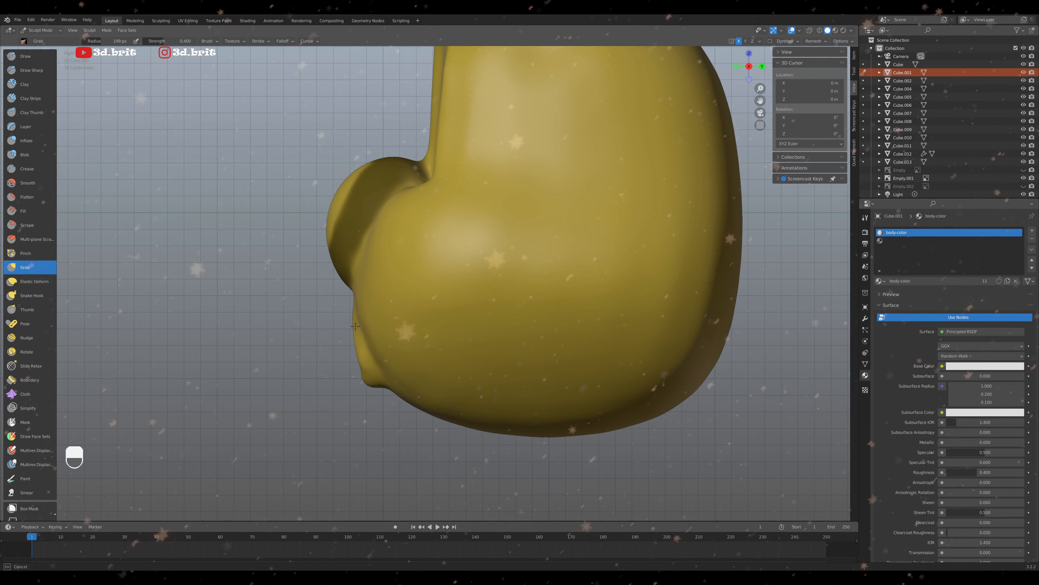
pyautogui.press('f')
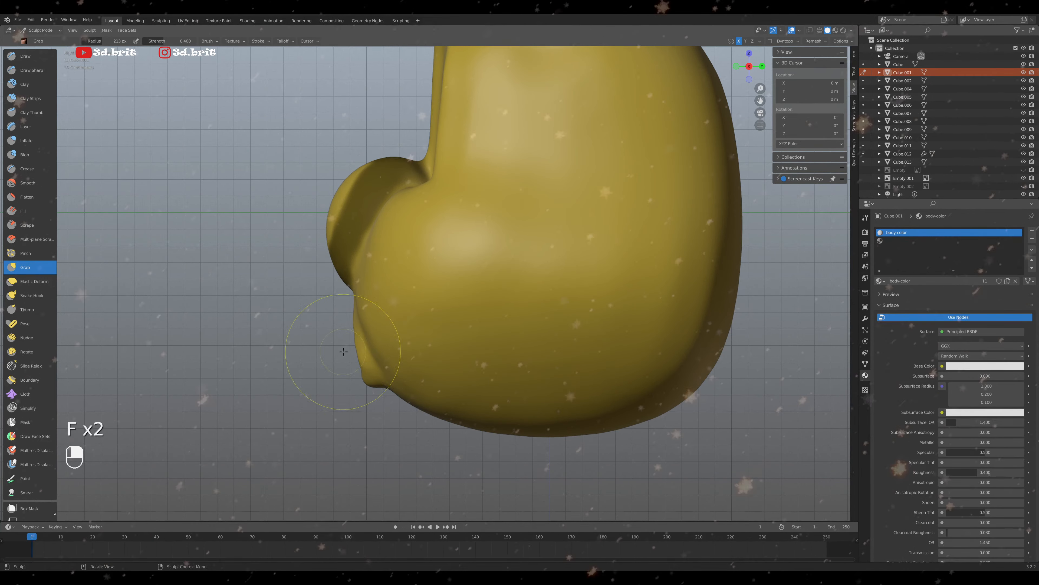
pyautogui.moveTo(344, 351); pyautogui.dragTo(357, 322)
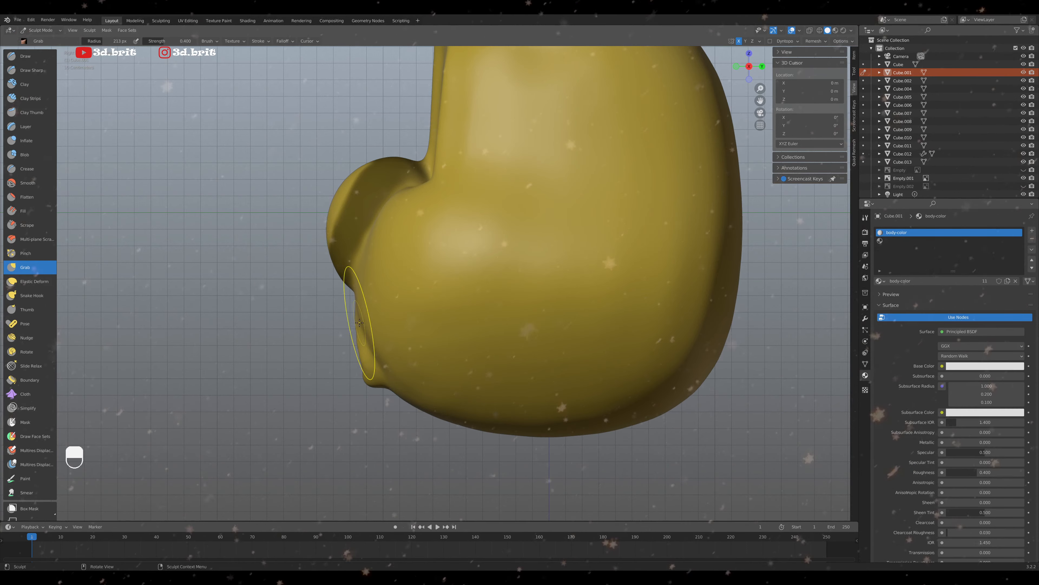
# Soften the crease beneath the lower lip using the Smooth brush with a 149 px radius
pyautogui.press('KP_1')
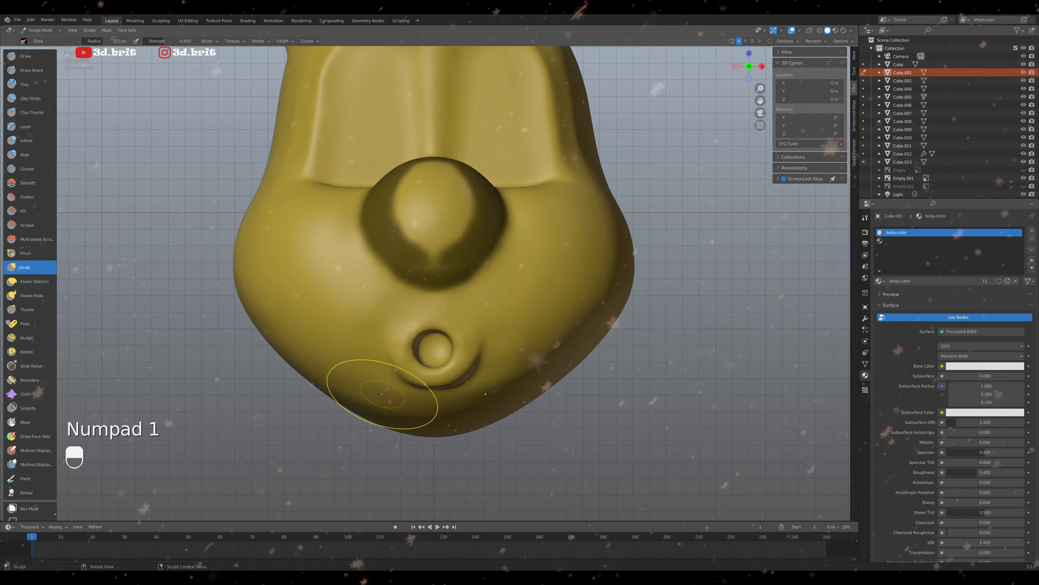
pyautogui.hotkey('shift', 's')
pyautogui.press('f')
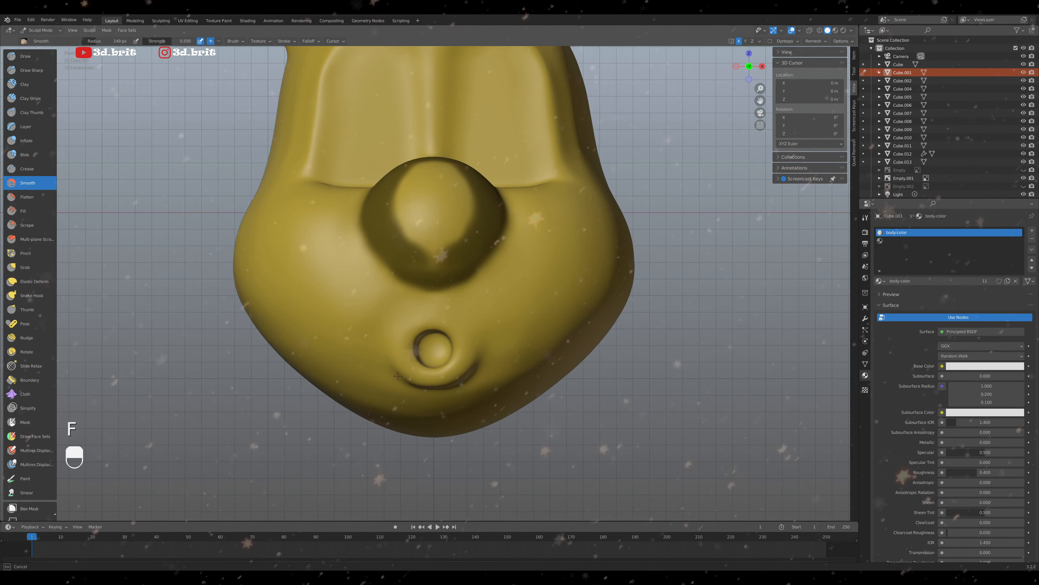
pyautogui.moveTo(398, 376); pyautogui.dragTo(446, 366, button='middle')
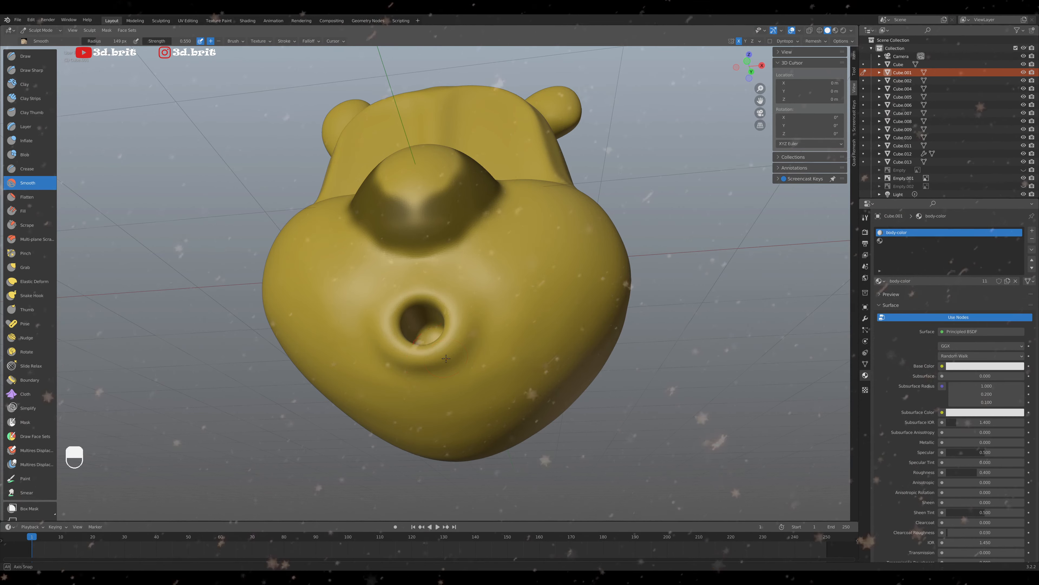
pyautogui.moveTo(446, 358)
pyautogui.mouseDown(button='middle')
pyautogui.moveTo(424, 354)
pyautogui.moveTo(426, 376)
pyautogui.moveTo(407, 380)
pyautogui.moveTo(463, 389)
pyautogui.moveTo(406, 386)
pyautogui.mouseUp(button='middle')
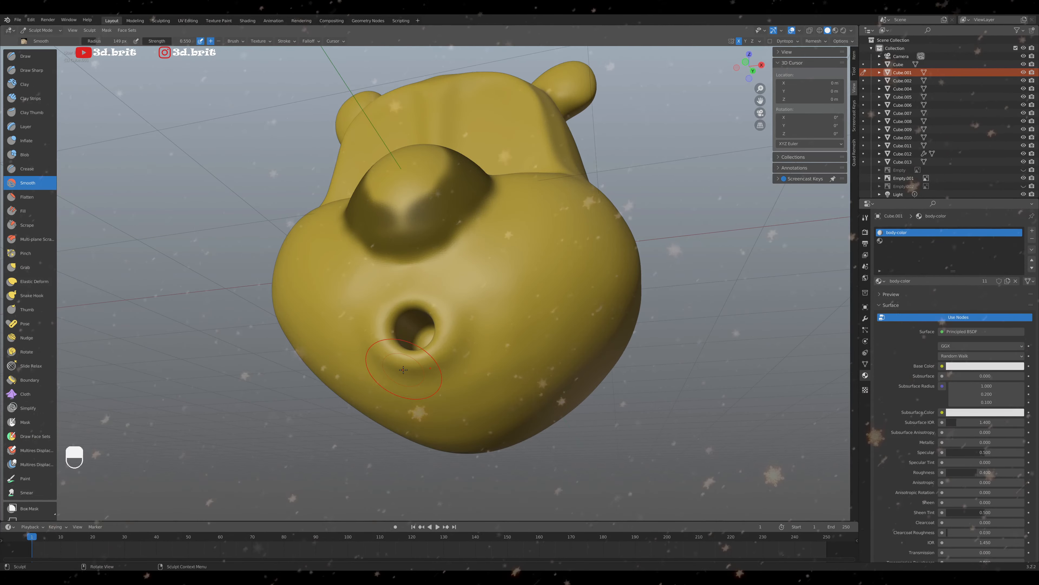
# Leave local view to bring back the whole character and compare the head with the reference image from front and side
pyautogui.press('KP_1')
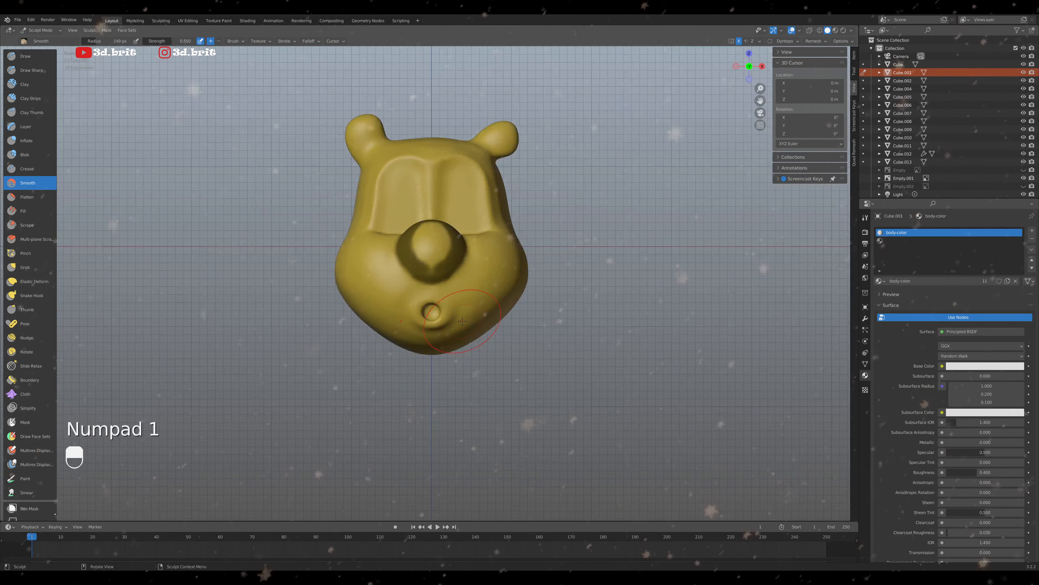
pyautogui.press('KP_Divide')
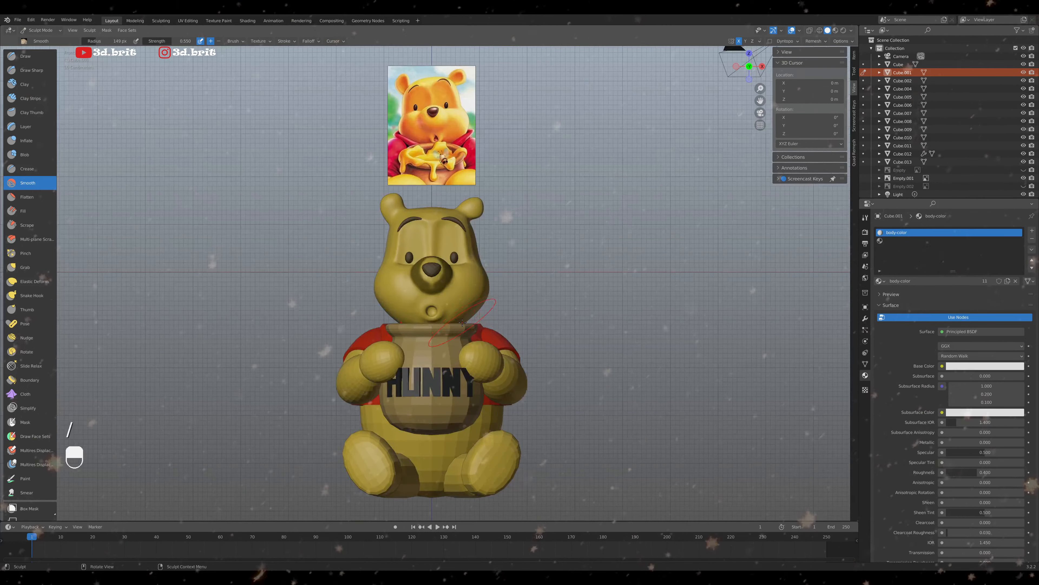
pyautogui.scroll(5, 462, 321)
pyautogui.scroll(-5, 462, 322)
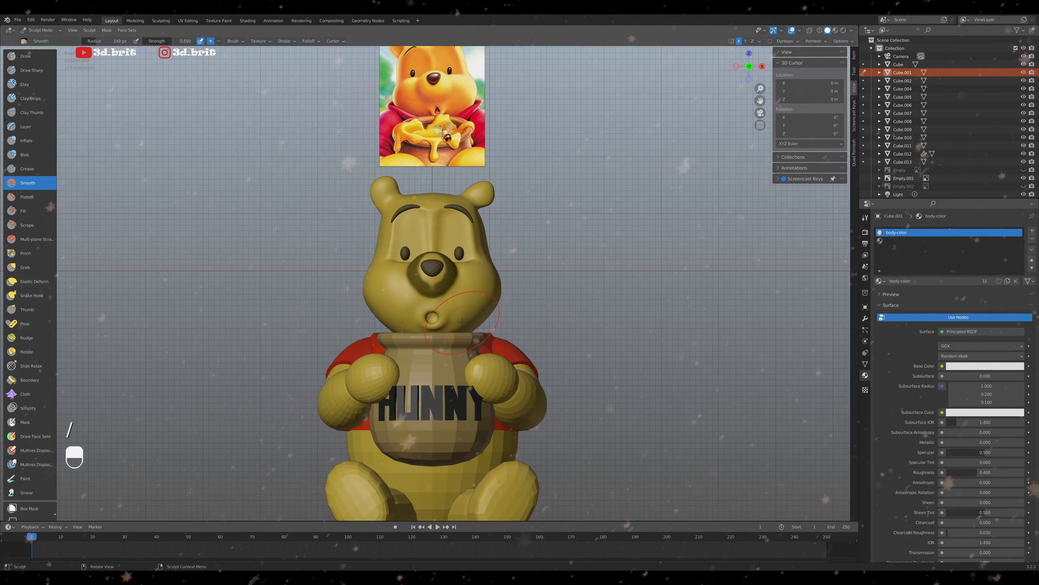
pyautogui.moveTo(462, 322); pyautogui.dragTo(416, 319, button='middle')
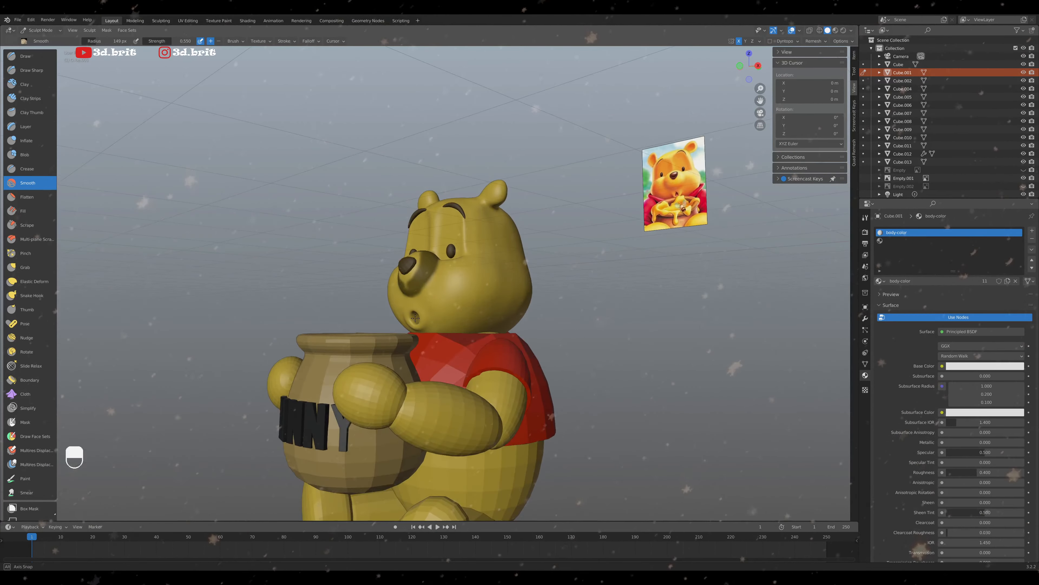
pyautogui.press('KP_1')
pyautogui.scroll(2, 415, 318)
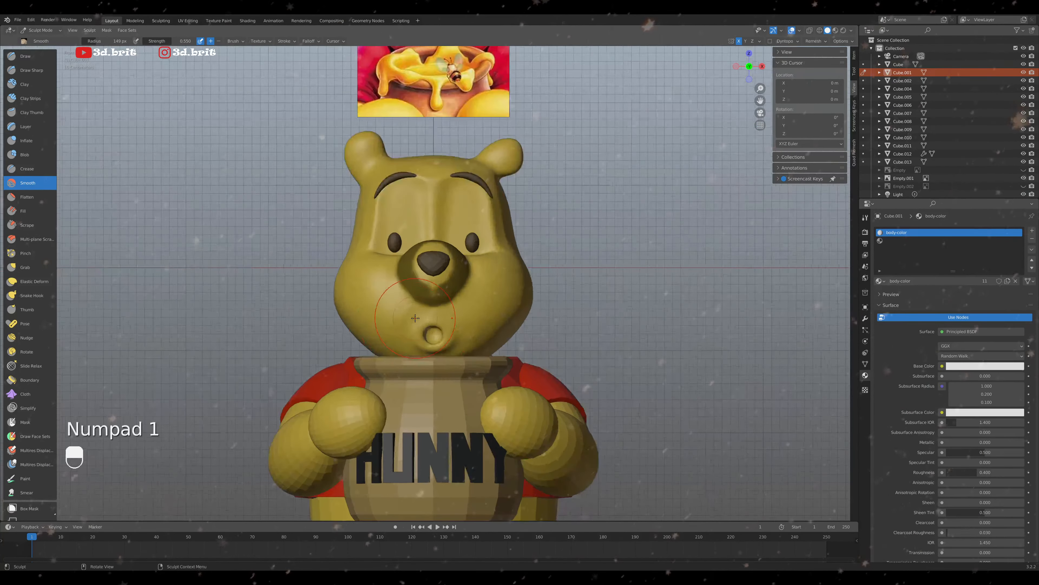
# Set the Smooth brush strength to 0.45 and smooth the area around the mouth and lower lip
pyautogui.moveTo(448, 332); pyautogui.dragTo(494, 307, button='middle')
pyautogui.scroll(3, 494, 308)
pyautogui.doubleClick(170, 40)
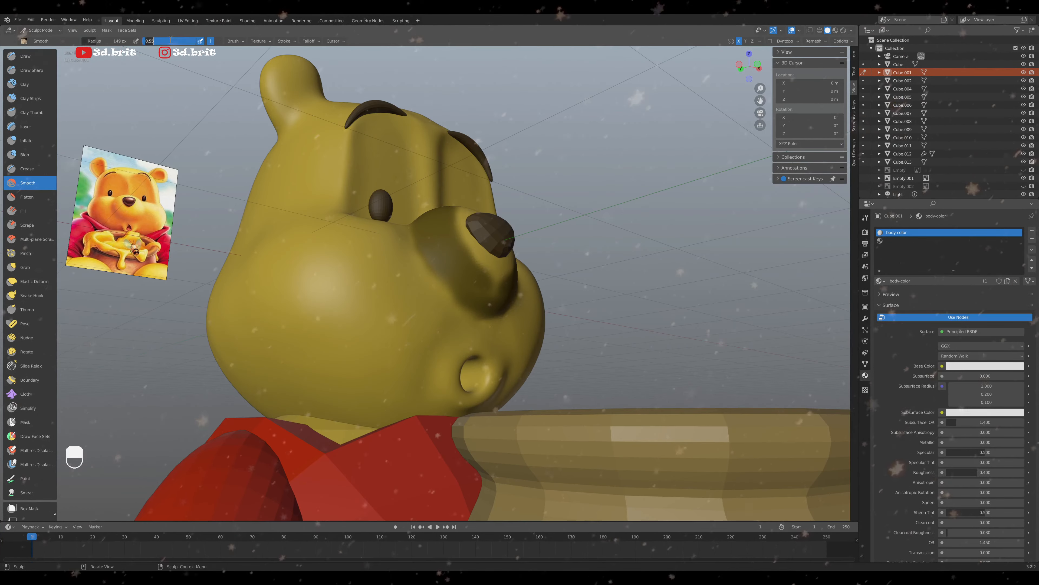
pyautogui.write('.45')
pyautogui.press('Return')
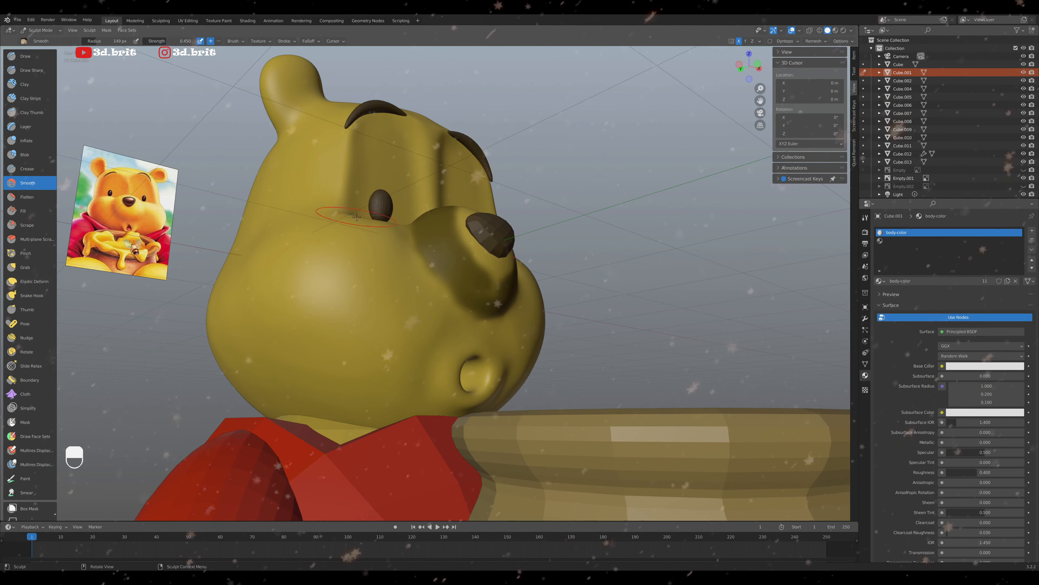
pyautogui.moveTo(393, 346)
pyautogui.mouseDown(button='middle')
pyautogui.moveTo(430, 362)
pyautogui.moveTo(458, 335)
pyautogui.moveTo(413, 354)
pyautogui.moveTo(438, 412)
pyautogui.moveTo(425, 326)
pyautogui.moveTo(556, 377)
pyautogui.mouseUp(button='middle')
pyautogui.press('KP_1')
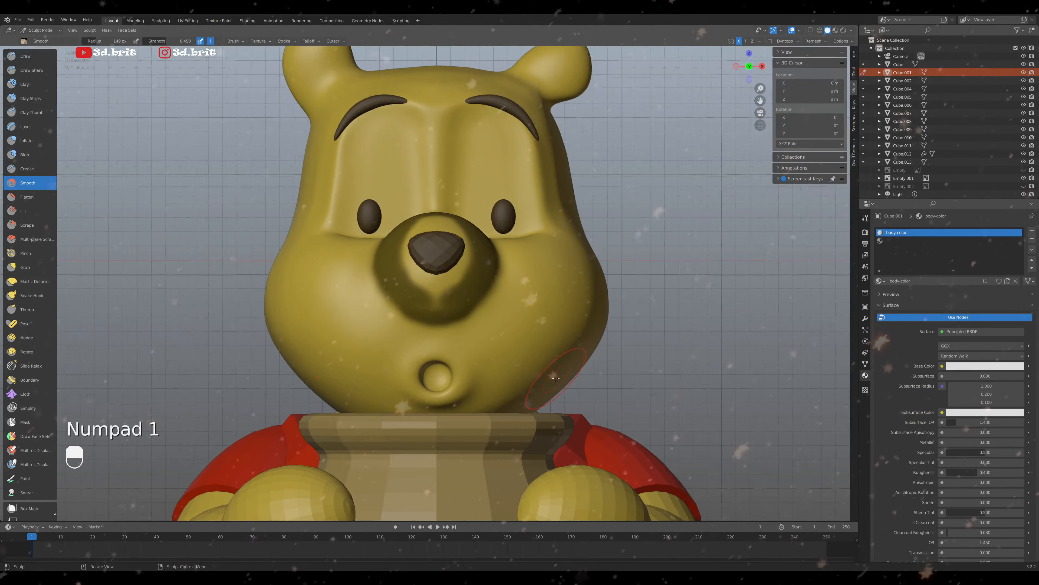
# Compare the face with the reference image from the front in orthographic and perspective projection
pyautogui.scroll(-5, 556, 377)
pyautogui.scroll(3, 556, 377)
pyautogui.scroll(-4, 481, 362)
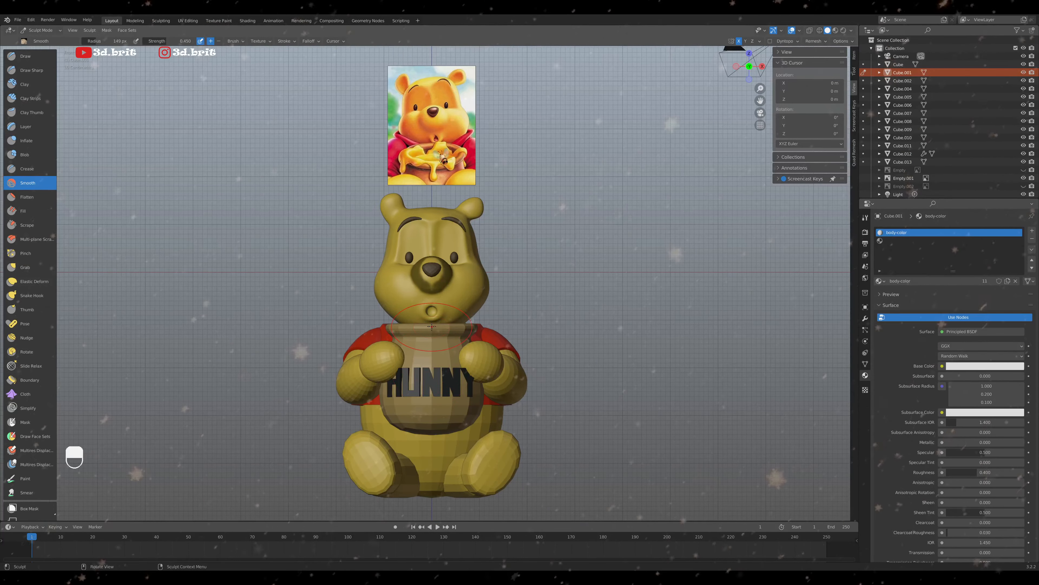
pyautogui.press('KP_5')
pyautogui.scroll(3, 431, 324)
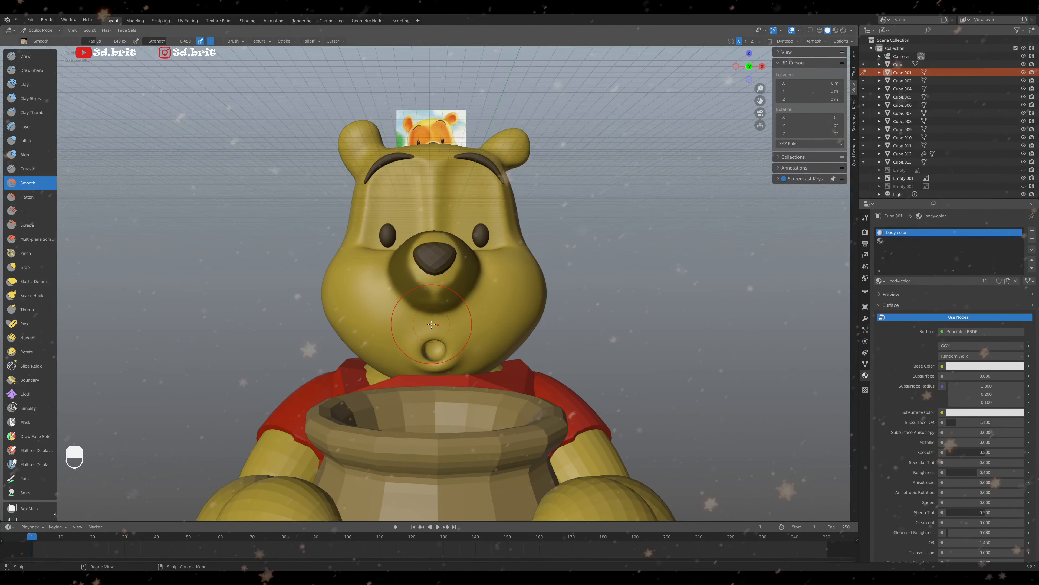
pyautogui.press('KP_1')
# Reshape the mouth opening into a narrower upright oval using the Grab brush with a 132 px radius
pyautogui.press('g')
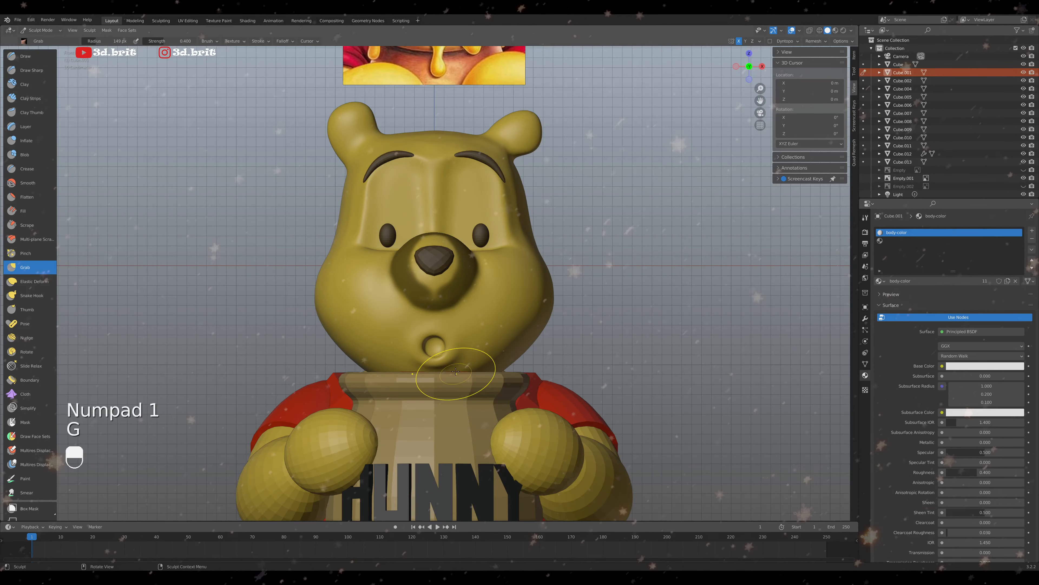
pyautogui.press('f')
pyautogui.click(447, 344)
pyautogui.scroll(-3, 448, 343)
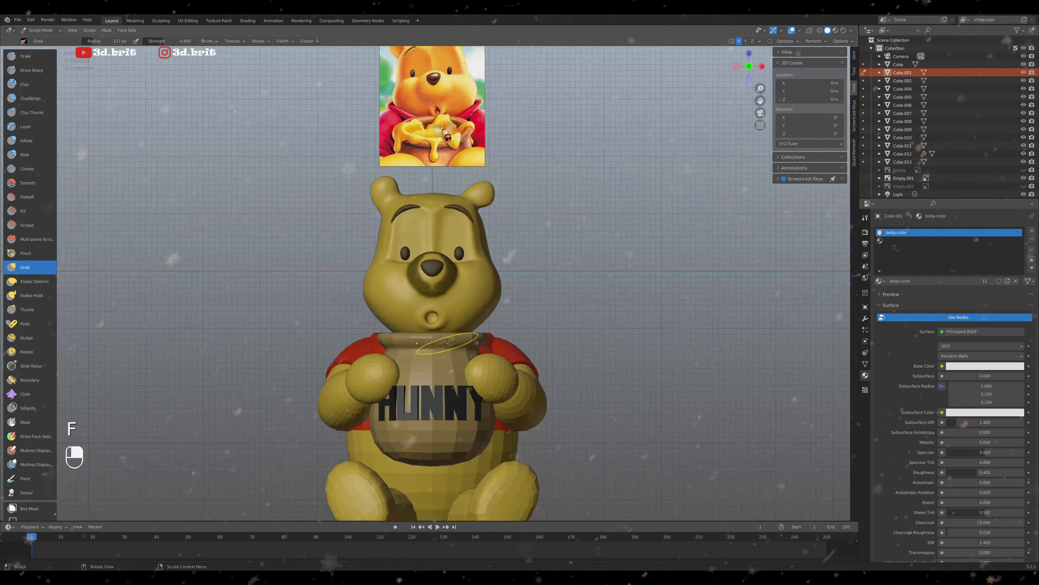
pyautogui.scroll(3, 448, 343)
pyautogui.scroll(1, 448, 344)
pyautogui.scroll(2, 448, 343)
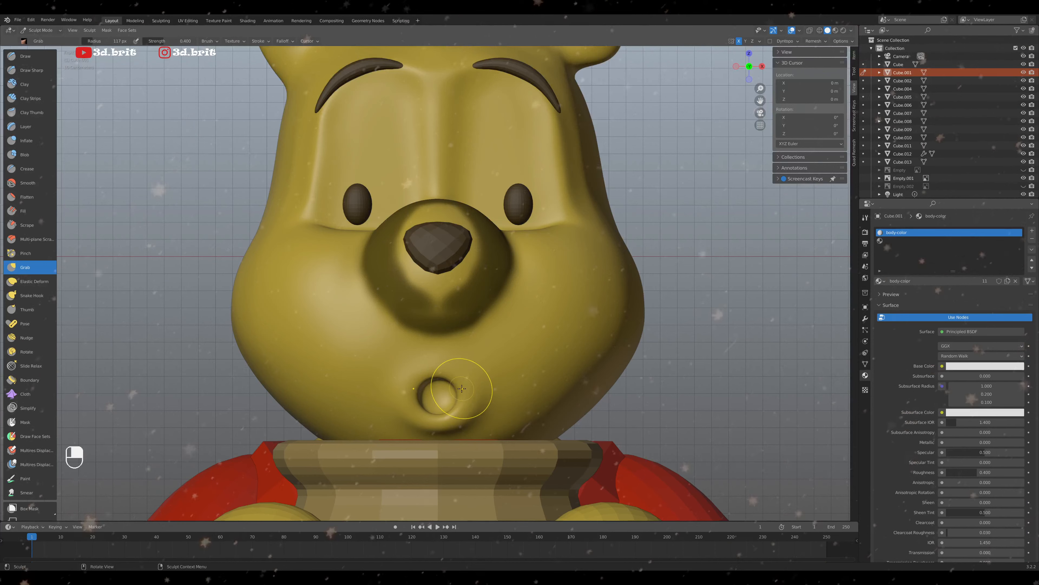
pyautogui.press('f')
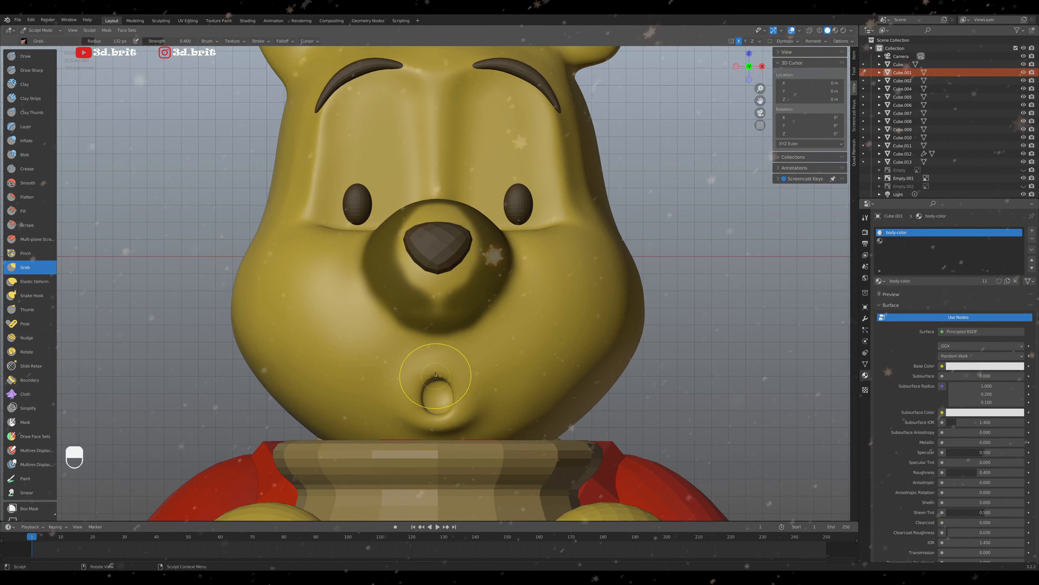
pyautogui.moveTo(435, 375); pyautogui.dragTo(437, 388)
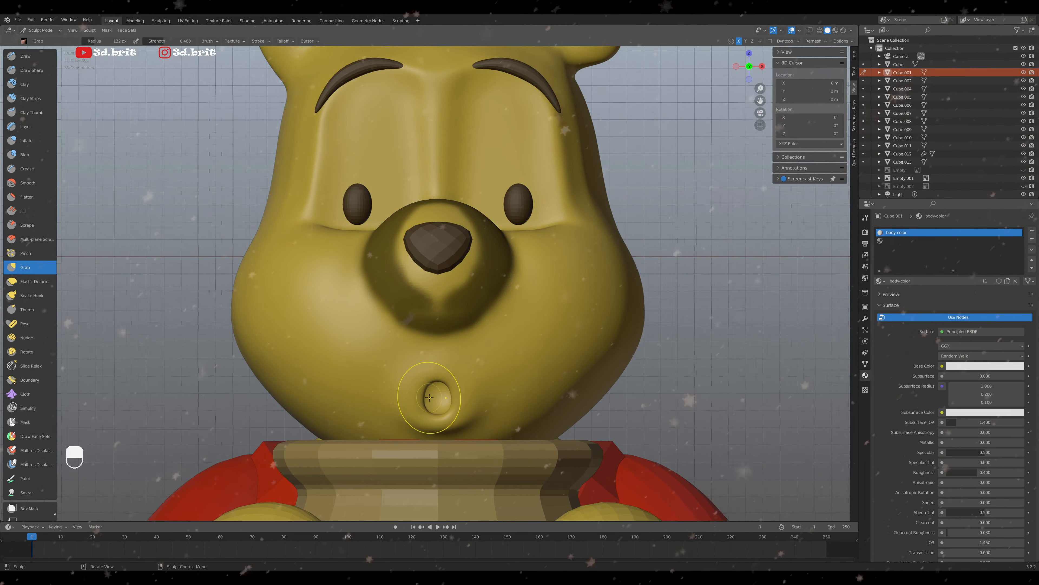
# Refine the lower lip and mouth corners from the front using the Grab brush with a 95 px radius
pyautogui.scroll(-6, 429, 397)
pyautogui.moveTo(429, 397); pyautogui.dragTo(476, 395, button='middle')
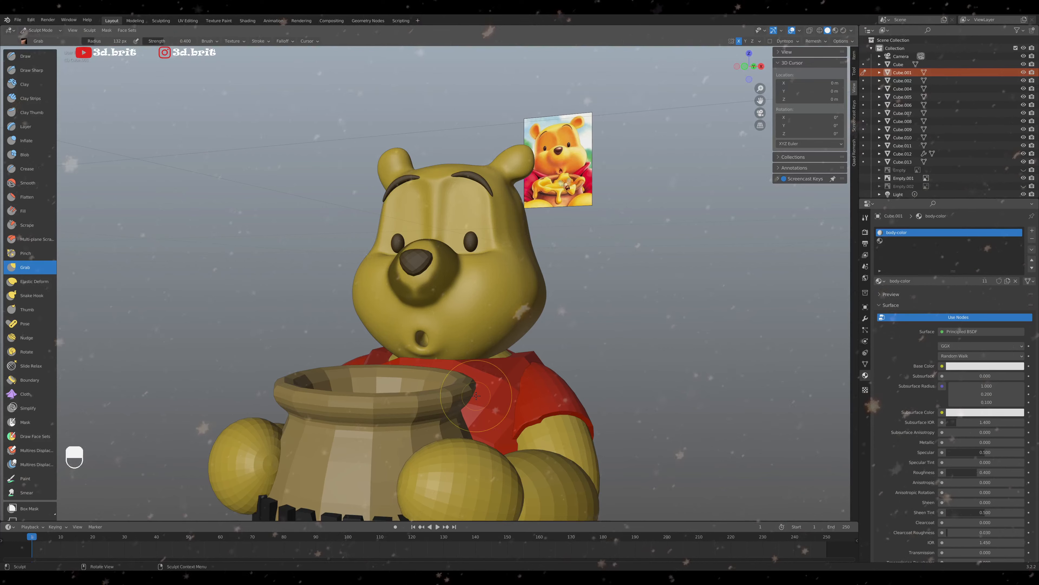
pyautogui.press('KP_1')
pyautogui.scroll(4, 451, 391)
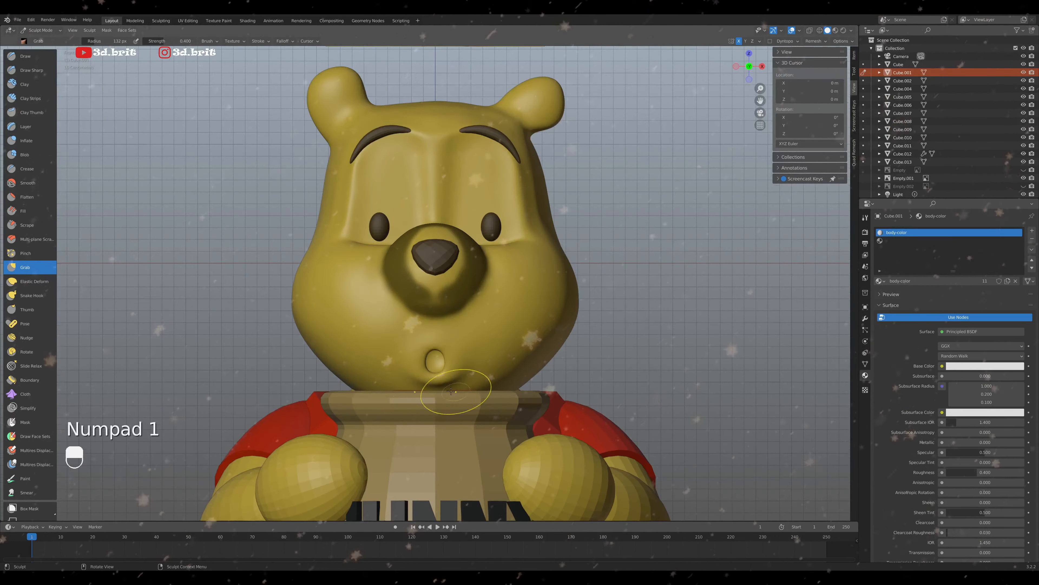
pyautogui.scroll(-4, 423, 372)
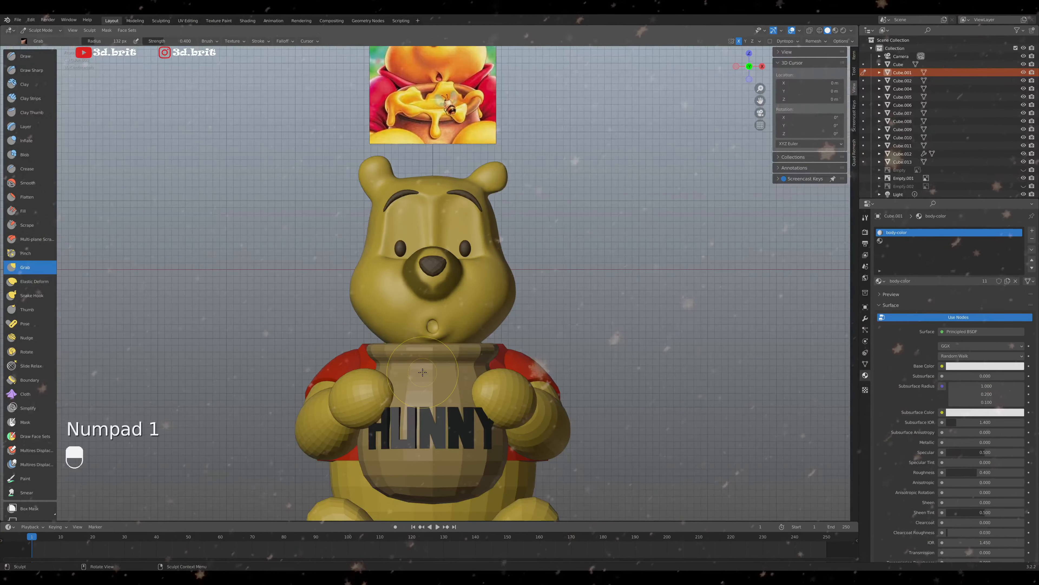
pyautogui.scroll(5, 422, 371)
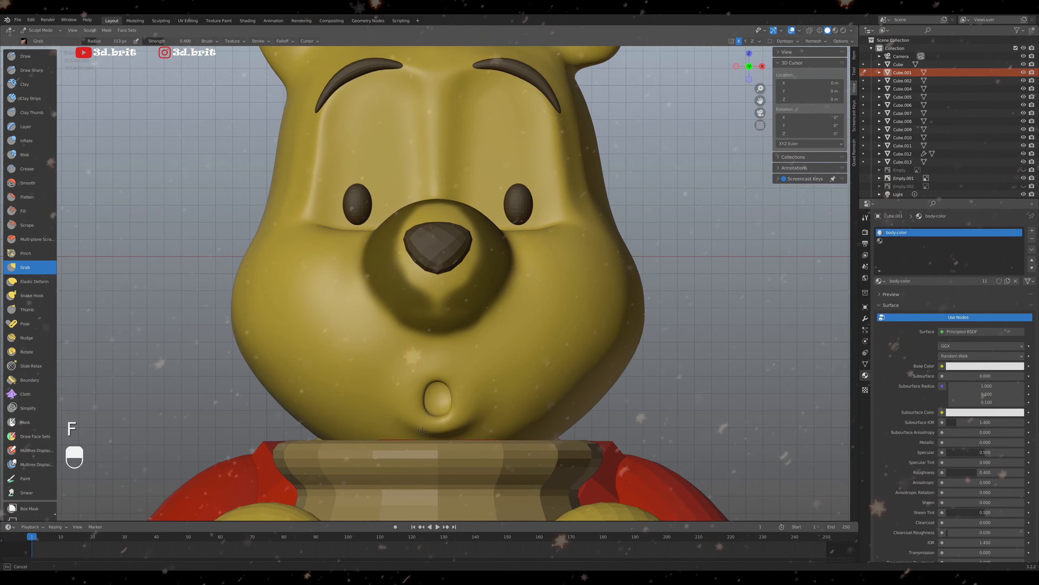
pyautogui.press('f')
pyautogui.click(414, 421)
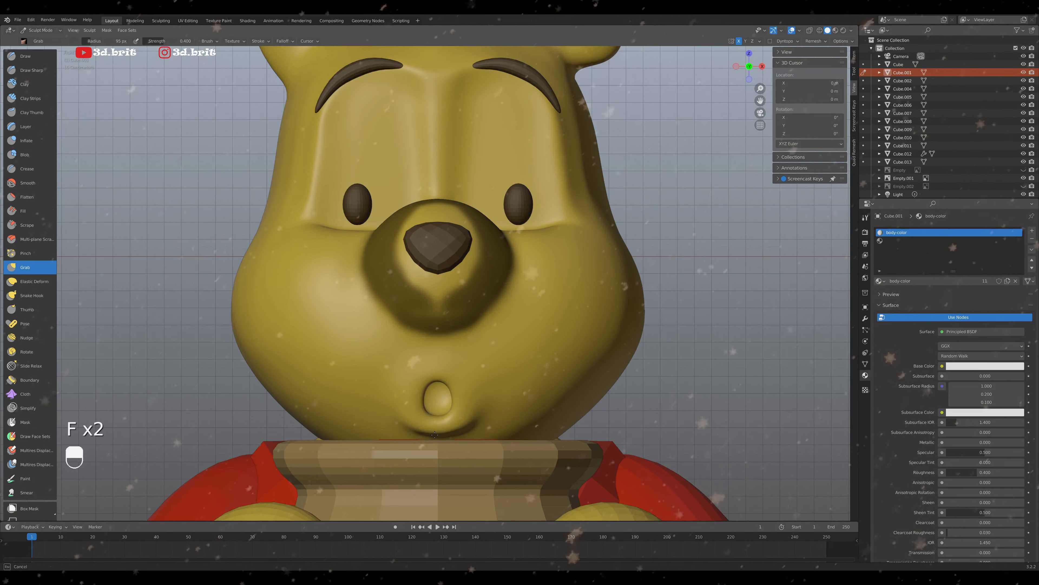
pyautogui.moveTo(435, 435); pyautogui.dragTo(407, 418)
# Switch to the Smooth brush and examine the mouth from three-quarter and front views against the reference image
pyautogui.scroll(-4, 425, 419)
pyautogui.moveTo(431, 416)
pyautogui.mouseDown(button='middle')
pyautogui.moveTo(371, 425)
pyautogui.moveTo(463, 426)
pyautogui.mouseUp(button='middle')
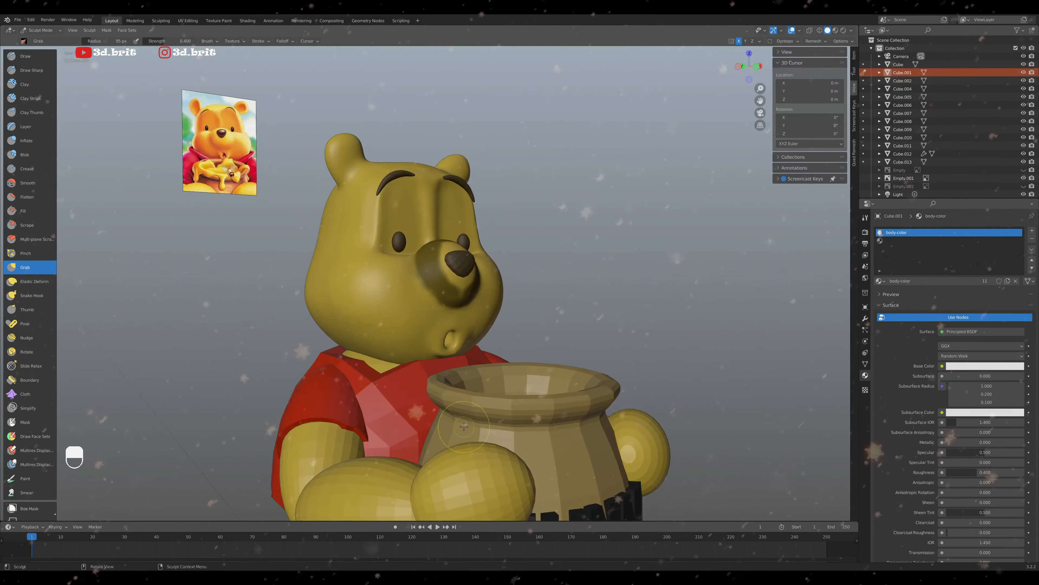
pyautogui.hotkey('shift', 's')
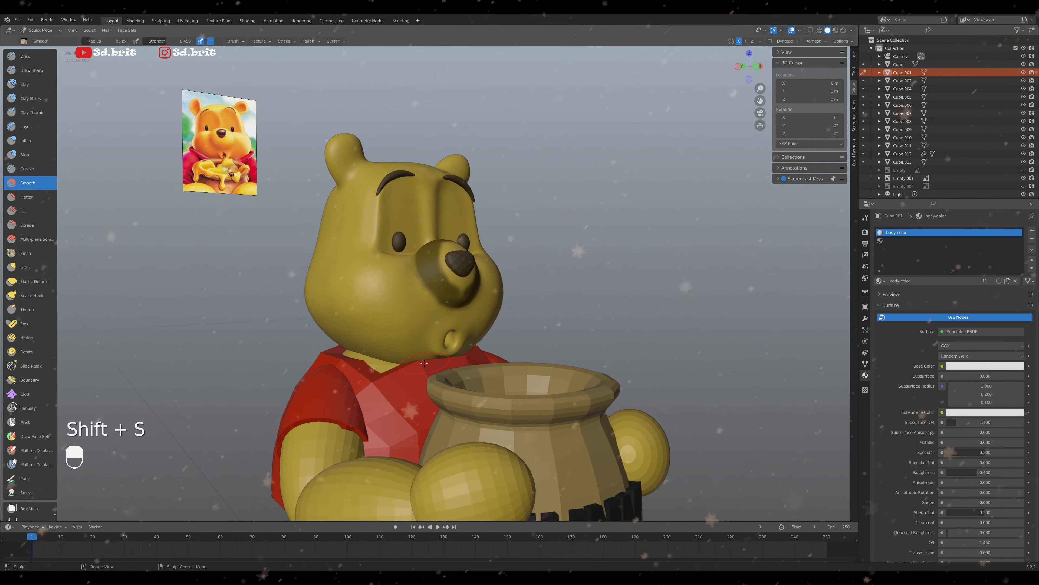
pyautogui.press('KP_1')
pyautogui.scroll(-4, 425, 363)
pyautogui.scroll(2, 425, 363)
pyautogui.moveTo(425, 359)
pyautogui.mouseDown(button='middle')
pyautogui.moveTo(401, 363)
pyautogui.moveTo(418, 363)
pyautogui.mouseUp(button='middle')
# Clear the sculpt mask around the muzzle on the head
pyautogui.press('KP_1')
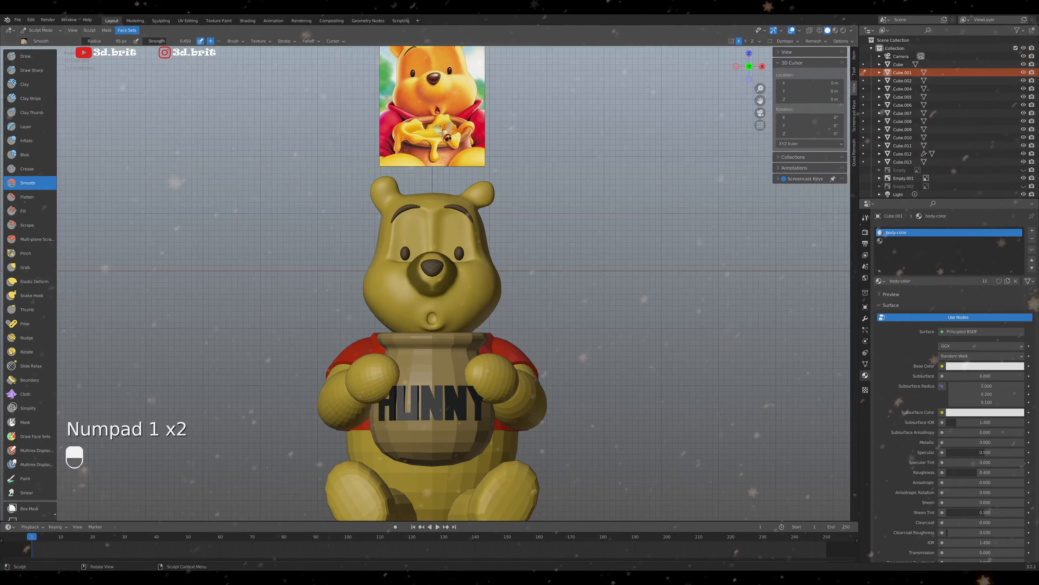
pyautogui.click(107, 30)
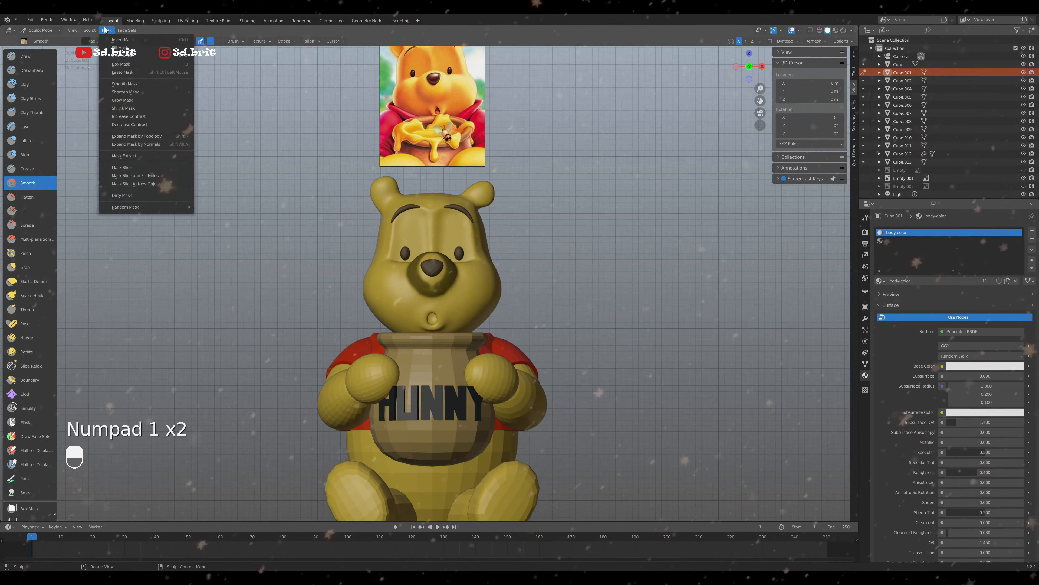
pyautogui.click(129, 56)
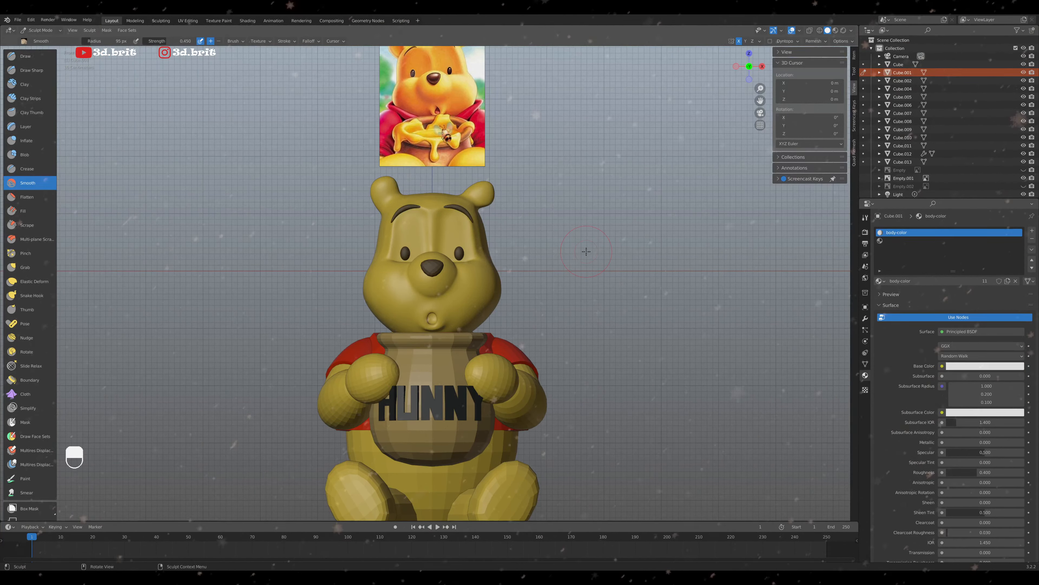
# Save the Winnie the Pooh project file
pyautogui.hotkey('ctrl', 's')
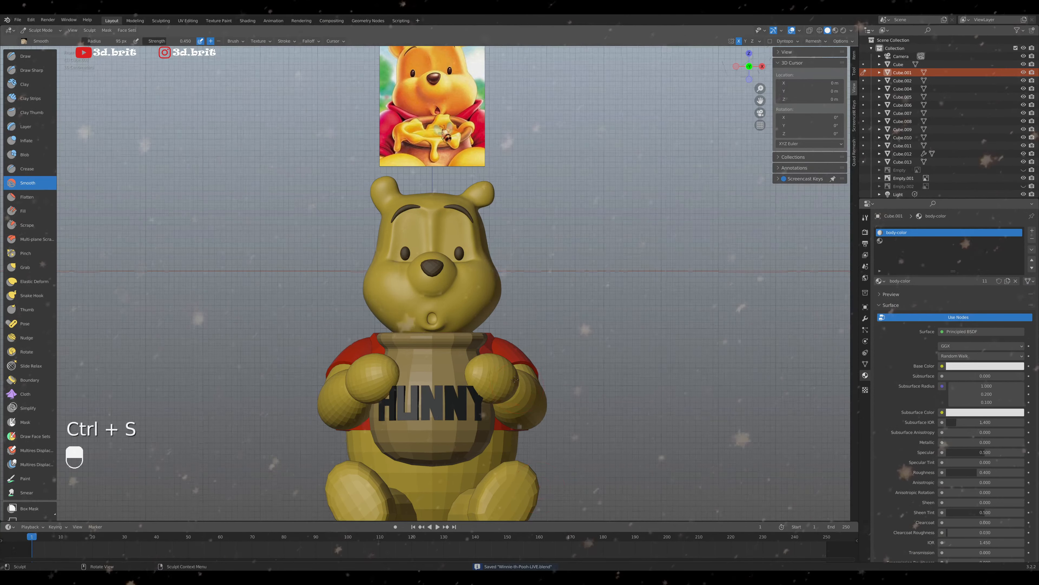
pyautogui.scroll(-2, 638, 111)
pyautogui.scroll(1, 475, 247)
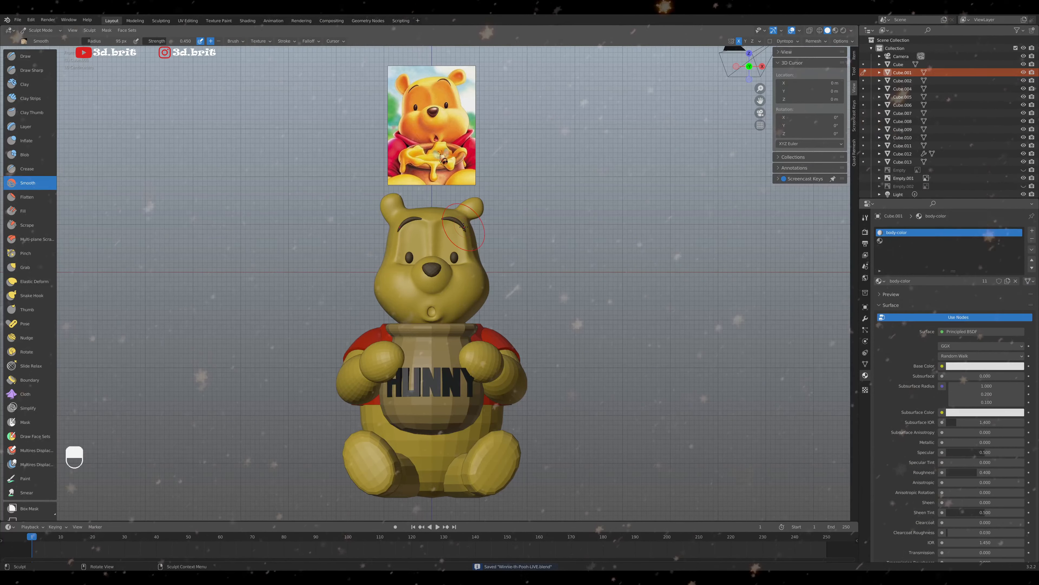
# Examine the sculpted head from the side, the back and the front, and compare its overall proportions with the reference image
pyautogui.moveTo(434, 262); pyautogui.dragTo(461, 294, button='middle')
pyautogui.scroll(5, 457, 265)
pyautogui.moveTo(460, 295); pyautogui.dragTo(550, 375)
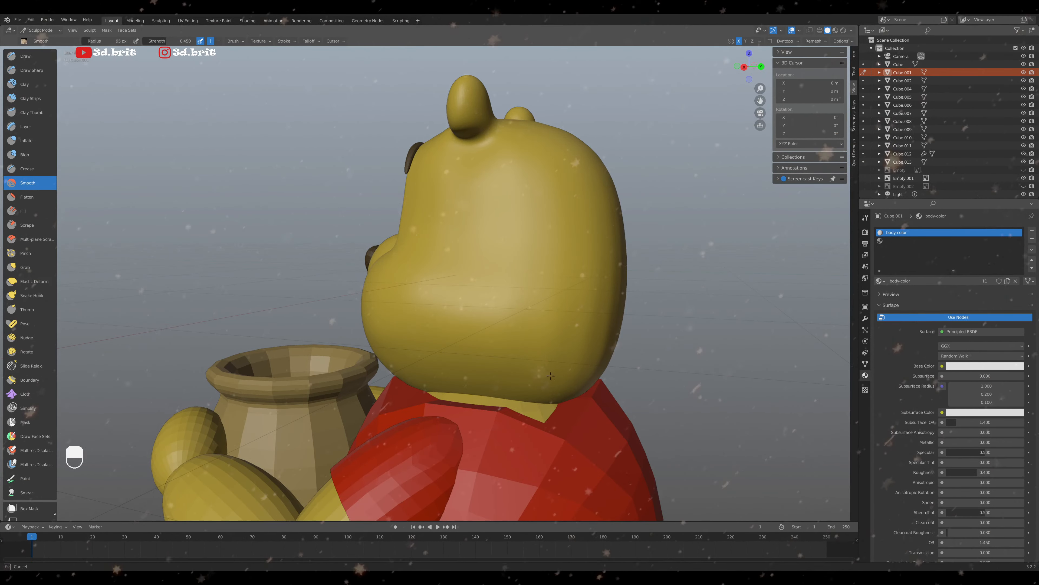
pyautogui.moveTo(594, 343); pyautogui.dragTo(435, 255, button='middle')
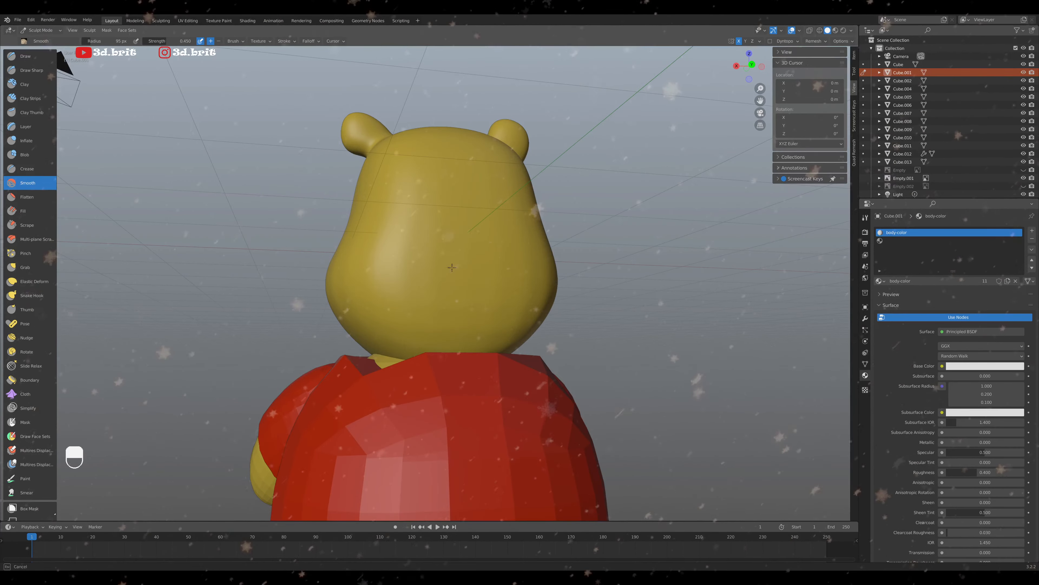
pyautogui.press('KP_3')
pyautogui.scroll(-6, 465, 242)
pyautogui.moveTo(466, 242); pyautogui.dragTo(521, 248, button='middle')
pyautogui.press('KP_1')
pyautogui.scroll(5, 521, 248)
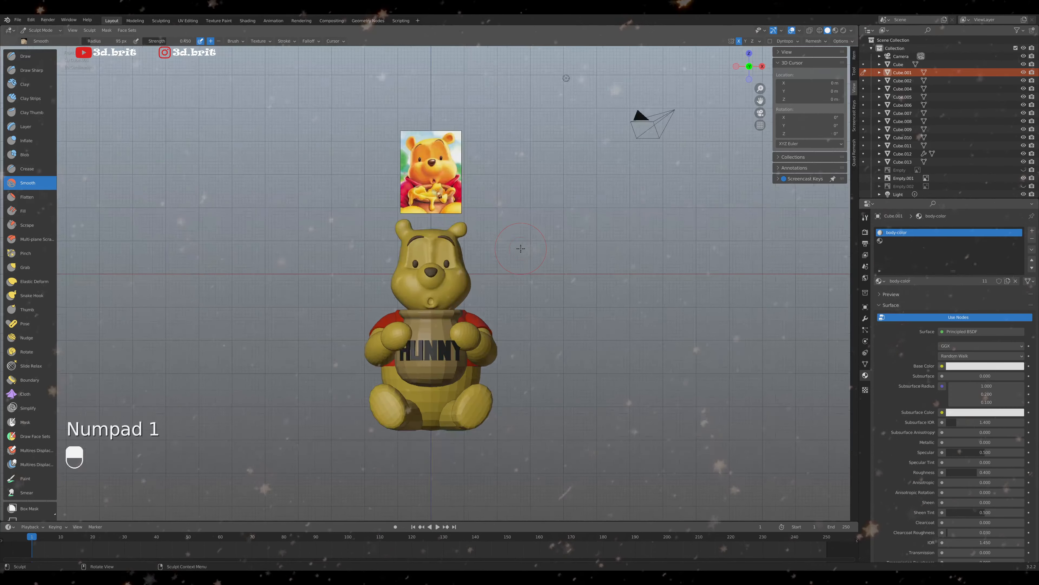
pyautogui.scroll(2, 521, 248)
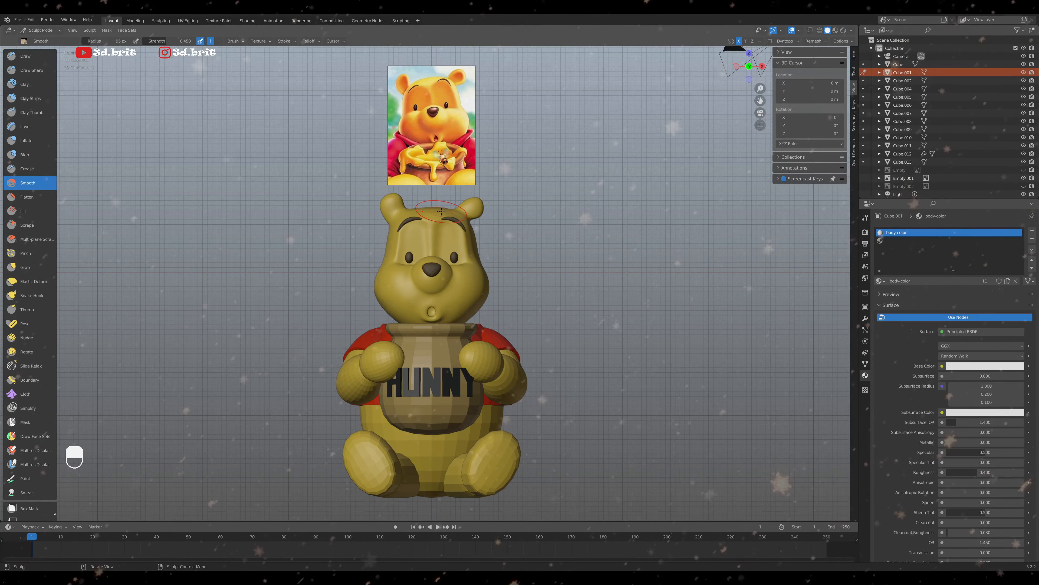
# Lower the Smooth brush strength and soften the creases between the muzzle, eyes and cheeks
pyautogui.scroll(3, 471, 262)
pyautogui.moveTo(487, 274)
pyautogui.mouseDown(button='middle')
pyautogui.moveTo(435, 280)
pyautogui.moveTo(449, 280)
pyautogui.mouseUp(button='middle')
pyautogui.scroll(1, 435, 279)
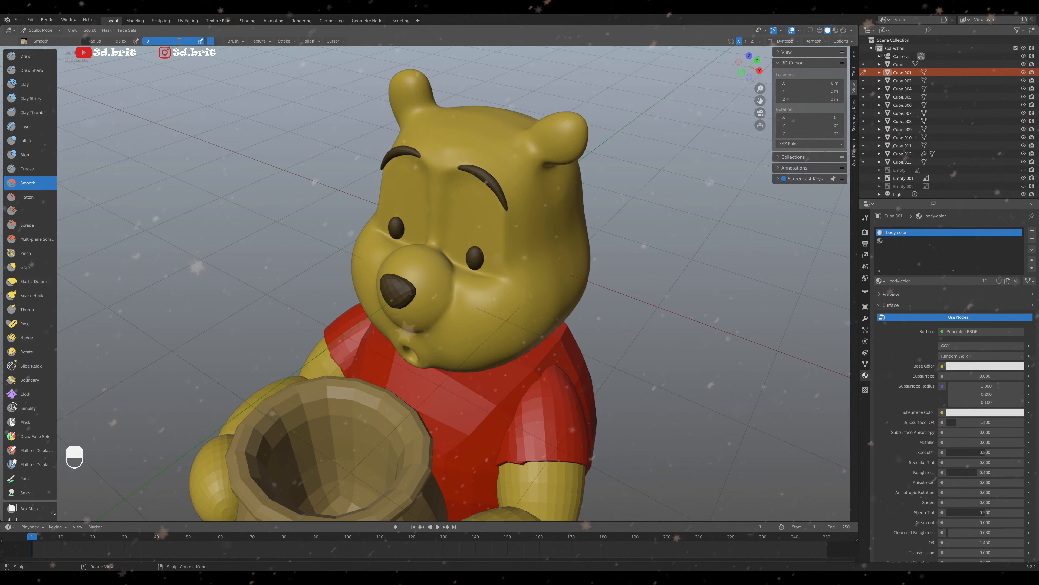
pyautogui.press('Return')
pyautogui.moveTo(451, 304); pyautogui.dragTo(460, 273, button='middle')
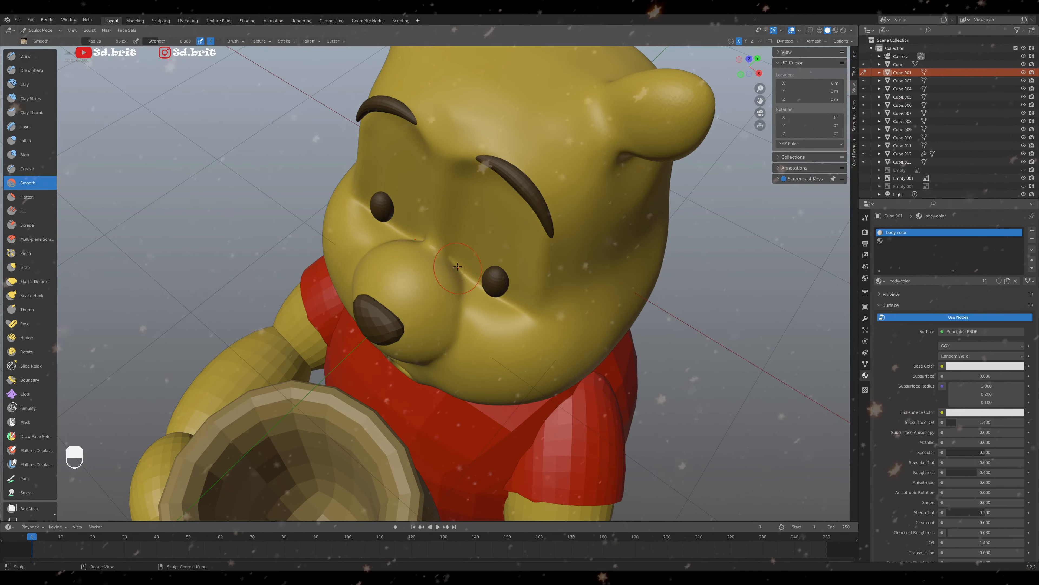
pyautogui.moveTo(455, 287); pyautogui.dragTo(456, 298)
pyautogui.moveTo(444, 321); pyautogui.dragTo(436, 286, button='middle')
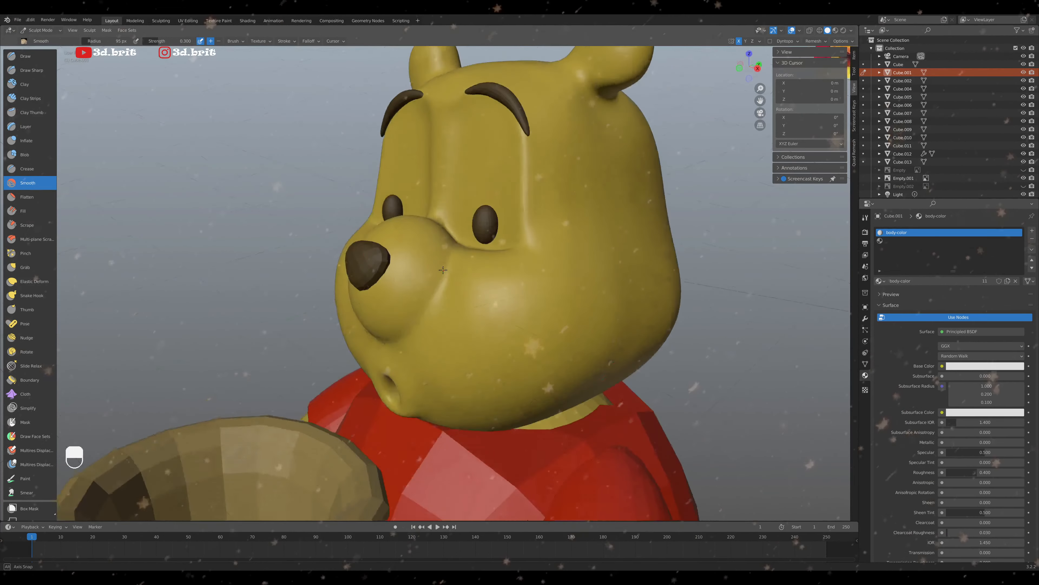
pyautogui.moveTo(436, 280); pyautogui.dragTo(434, 285)
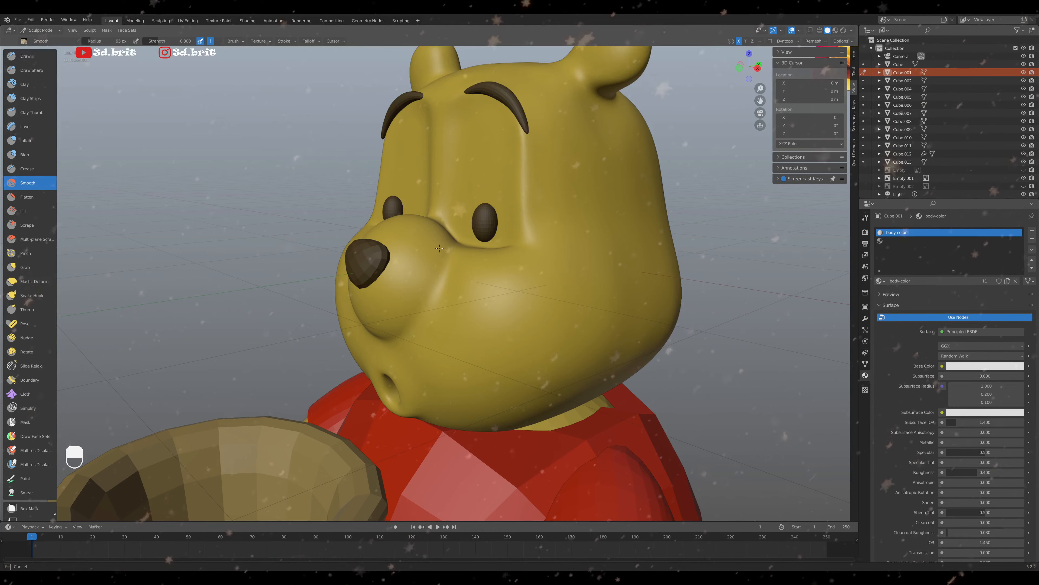
pyautogui.moveTo(434, 285)
pyautogui.mouseDown(button='middle')
pyautogui.moveTo(456, 268)
pyautogui.moveTo(460, 313)
pyautogui.moveTo(483, 328)
pyautogui.moveTo(393, 294)
pyautogui.moveTo(456, 307)
pyautogui.moveTo(389, 311)
pyautogui.mouseUp(button='middle')
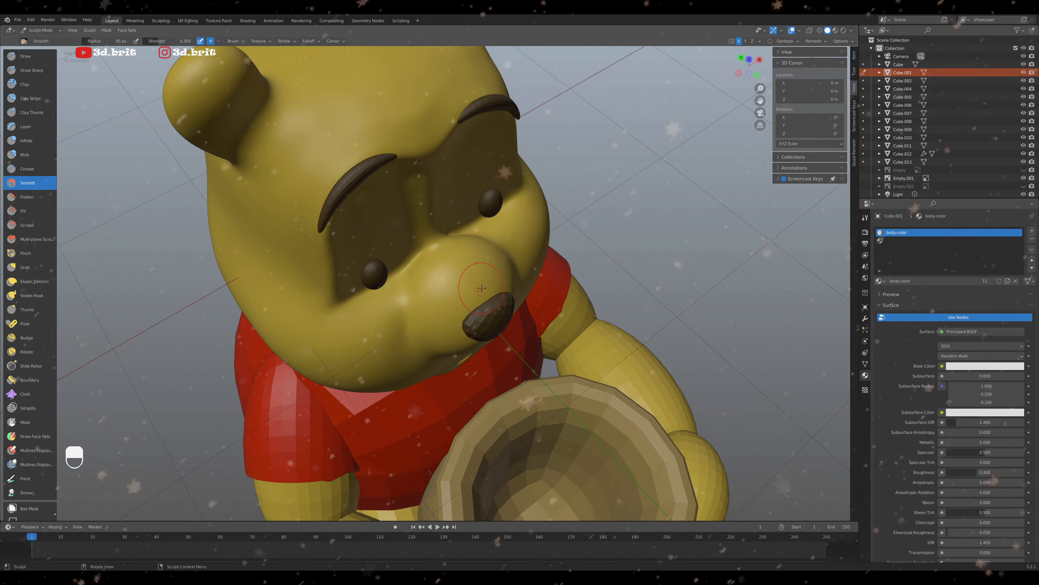
# Show the Empty.002 reference image of Pooh holding the honey pot beside the model, leaving the Empty reference hidden
pyautogui.press('KP_1')
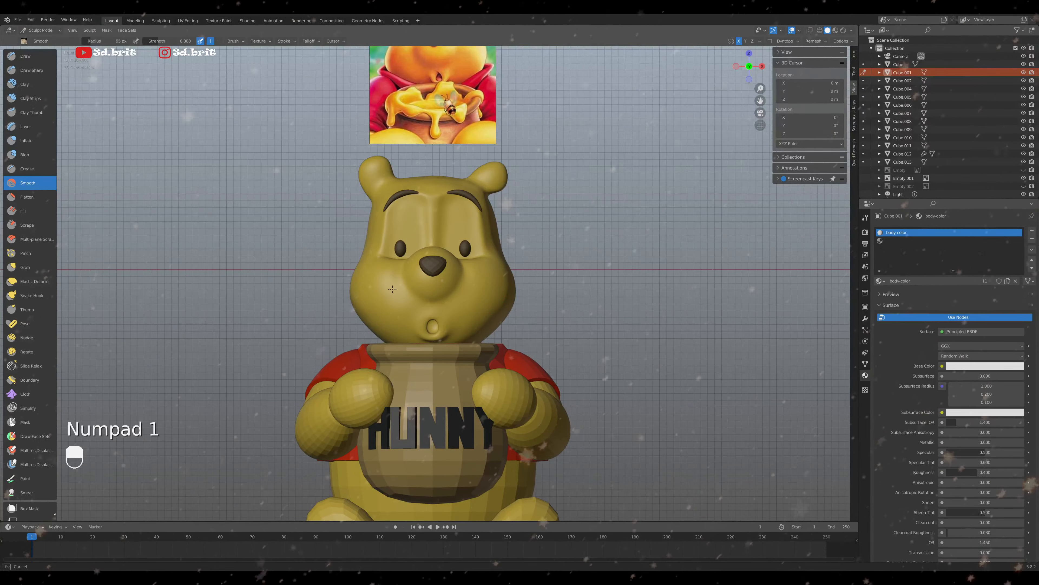
pyautogui.scroll(-4, 499, 268)
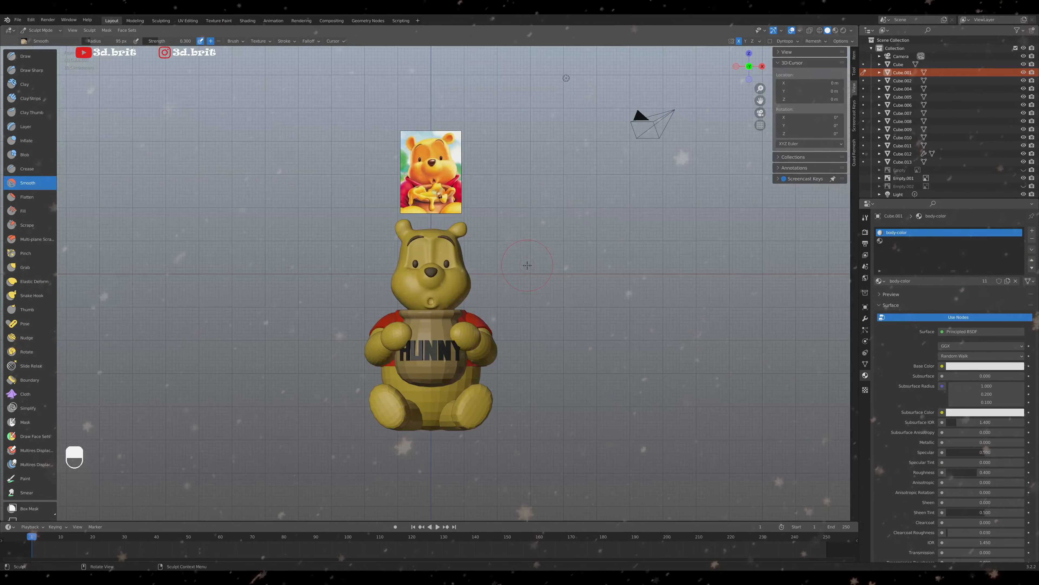
pyautogui.scroll(3, 527, 265)
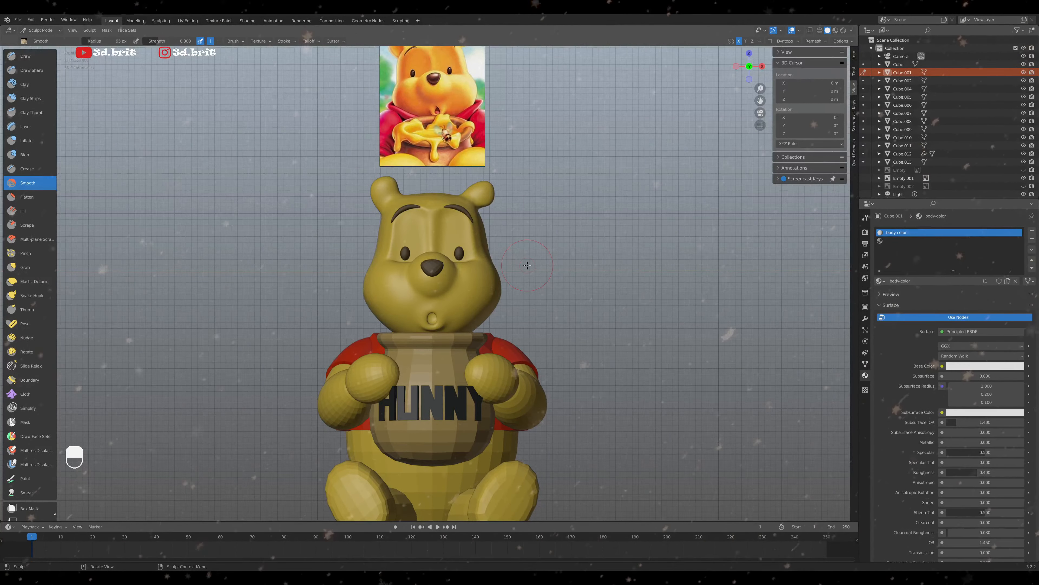
pyautogui.scroll(-2, 527, 265)
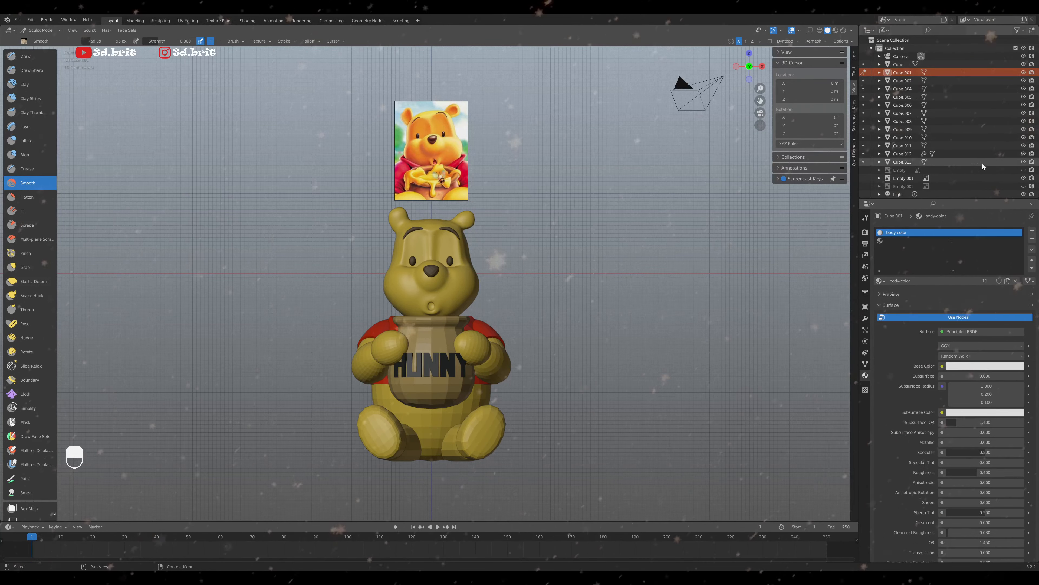
pyautogui.click(1024, 170)
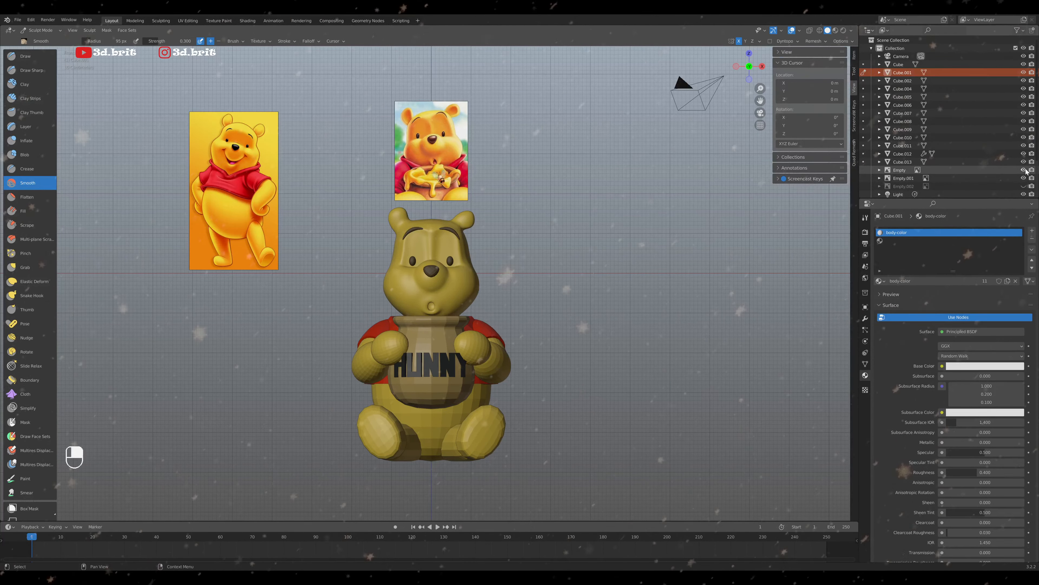
pyautogui.click(1024, 170)
pyautogui.click(1024, 186)
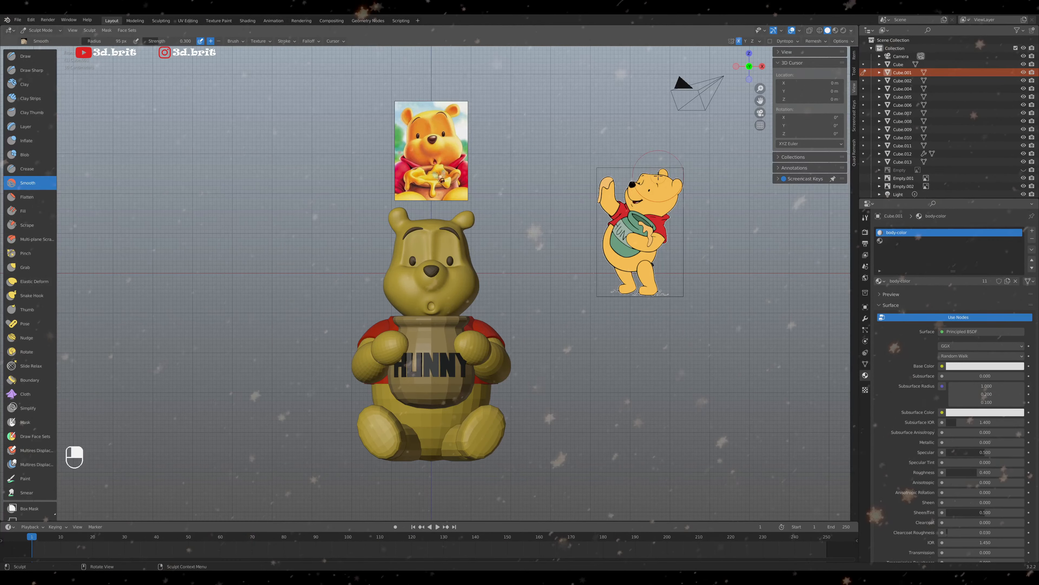
# Compare the model's forehead and head profile with the reference image from three-quarter, front and side views
pyautogui.moveTo(517, 246); pyautogui.dragTo(478, 251, button='middle')
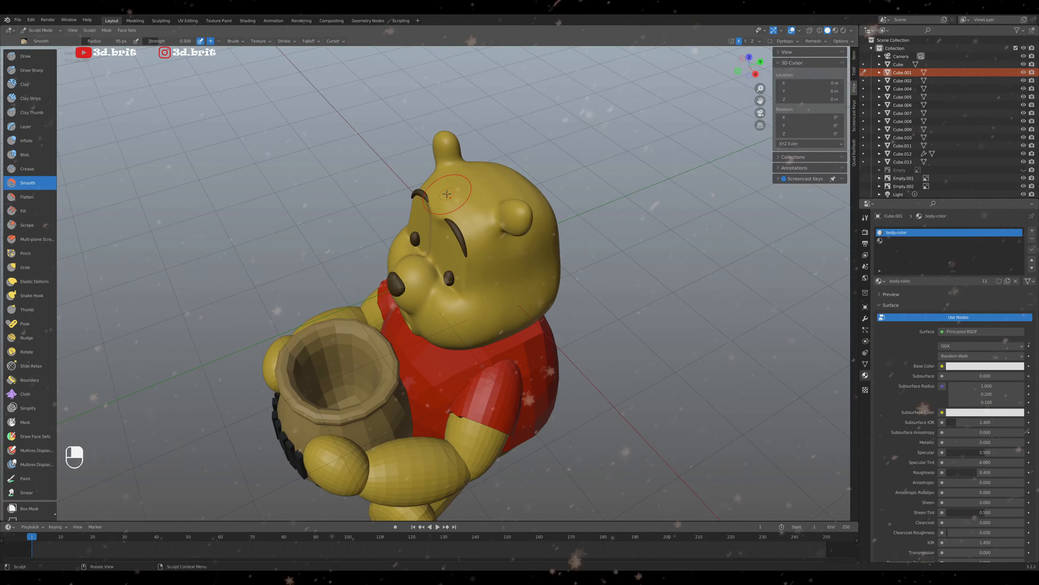
pyautogui.moveTo(444, 191)
pyautogui.mouseDown()
pyautogui.moveTo(458, 195)
pyautogui.moveTo(448, 203)
pyautogui.mouseUp()
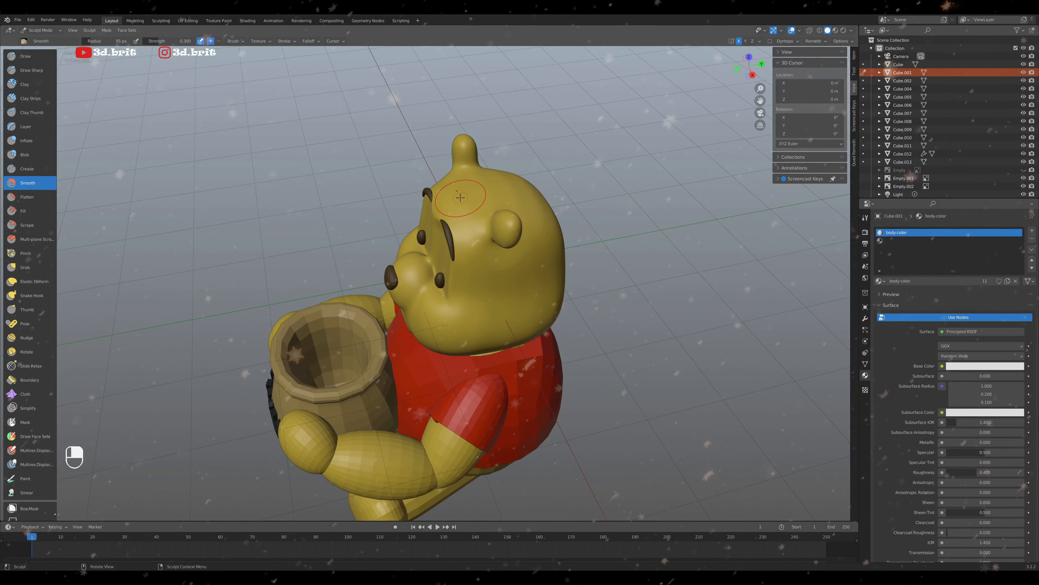
pyautogui.press('KP_1')
pyautogui.scroll(-3, 460, 198)
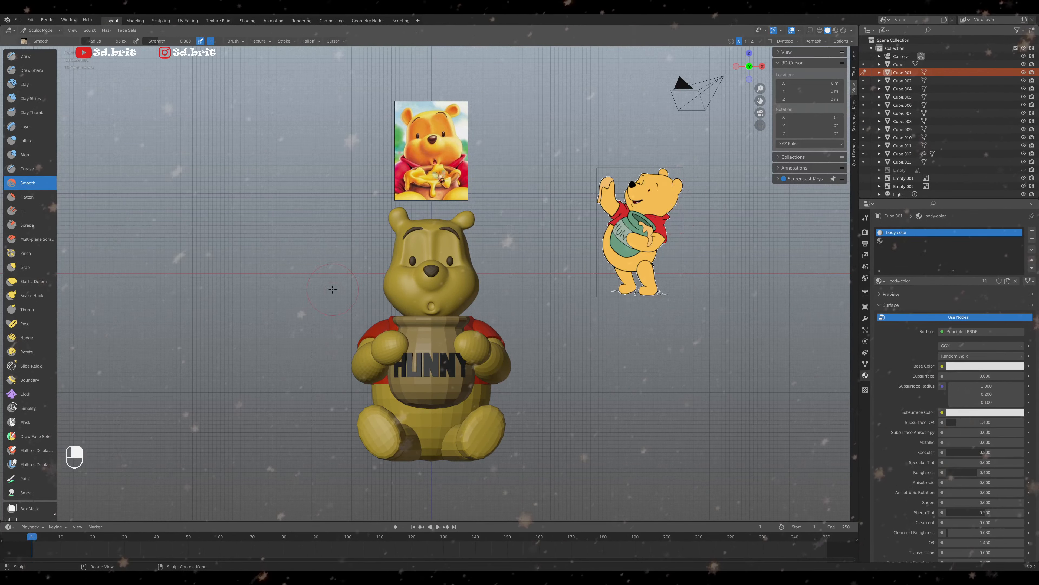
pyautogui.moveTo(670, 208); pyautogui.dragTo(341, 284, button='middle')
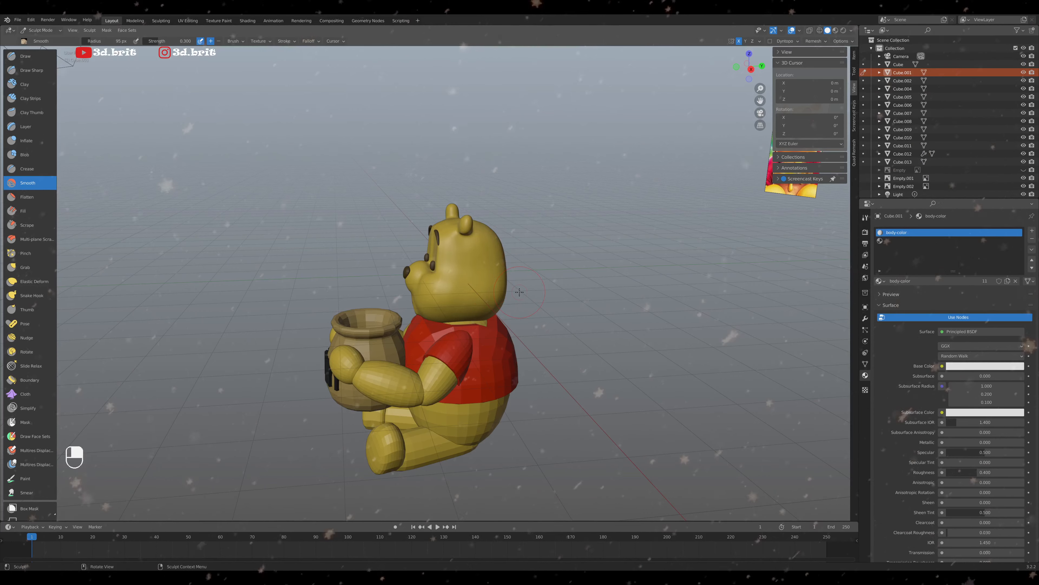
pyautogui.press('KP_1')
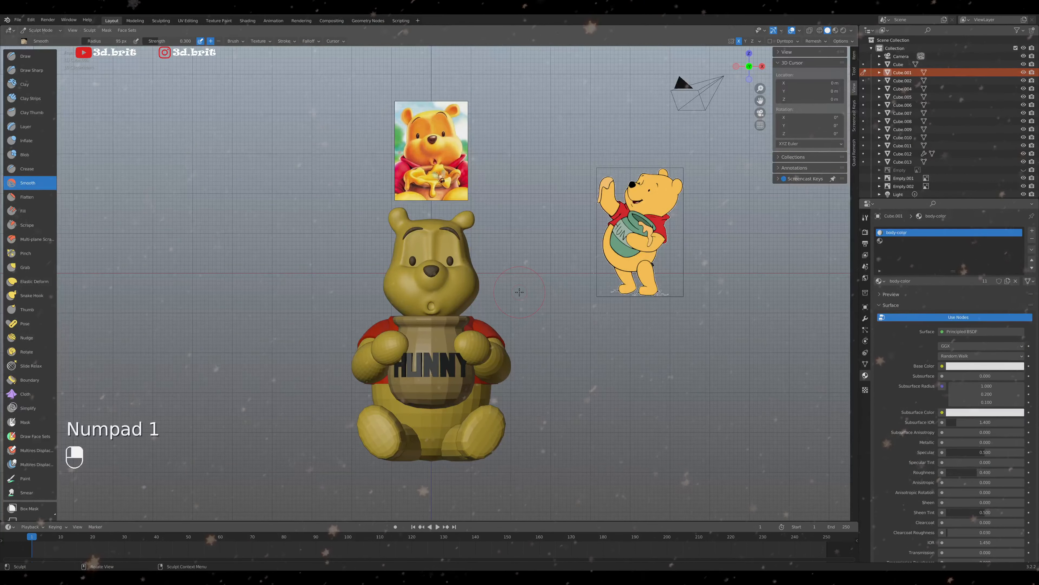
pyautogui.press('KP_3')
pyautogui.scroll(5, 470, 240)
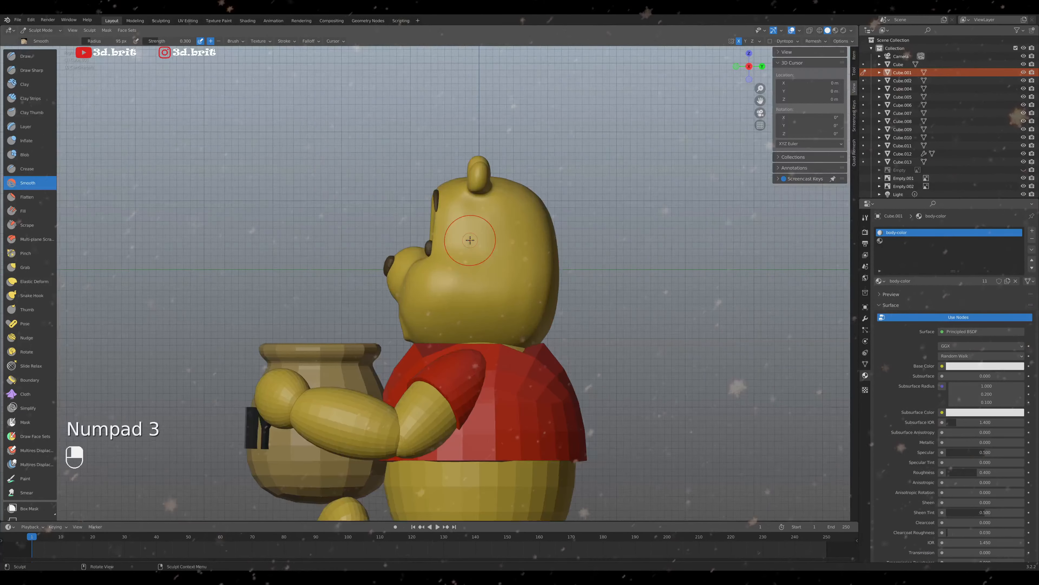
pyautogui.keyDown('shift'); pyautogui.moveTo(470, 240); pyautogui.dragTo(473, 296, button='middle'); pyautogui.keyUp('shift')
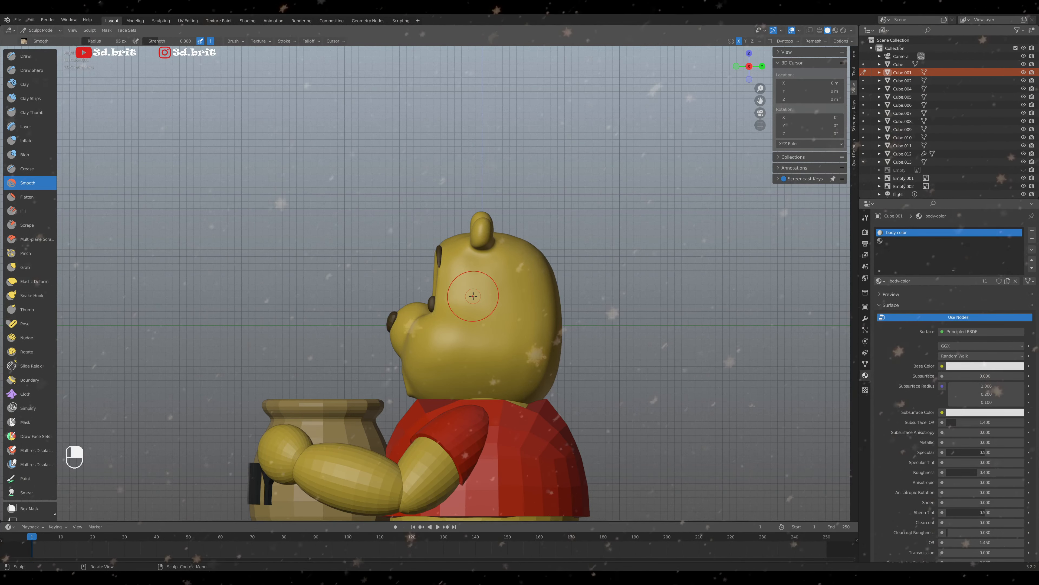
pyautogui.scroll(3, 475, 270)
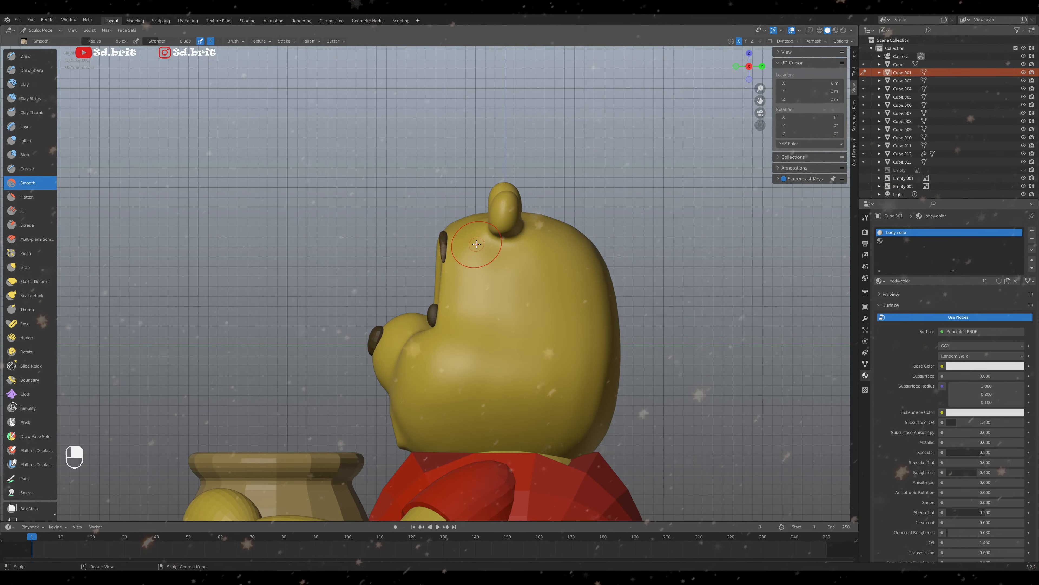
# Switch to the Grab brush with a 251 px radius and inspect the forehead and the area between the ears
pyautogui.press('g')
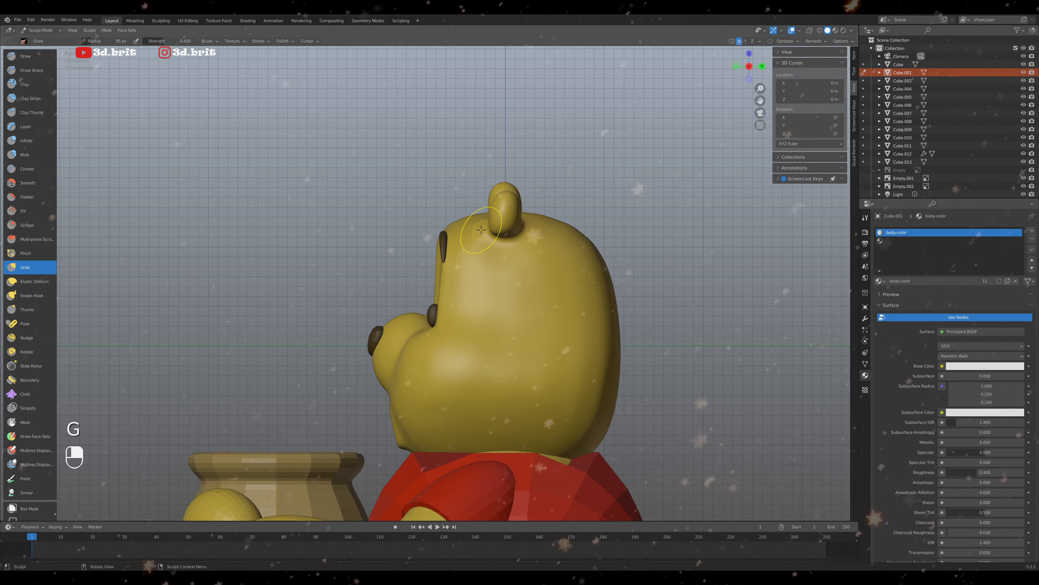
pyautogui.press('f')
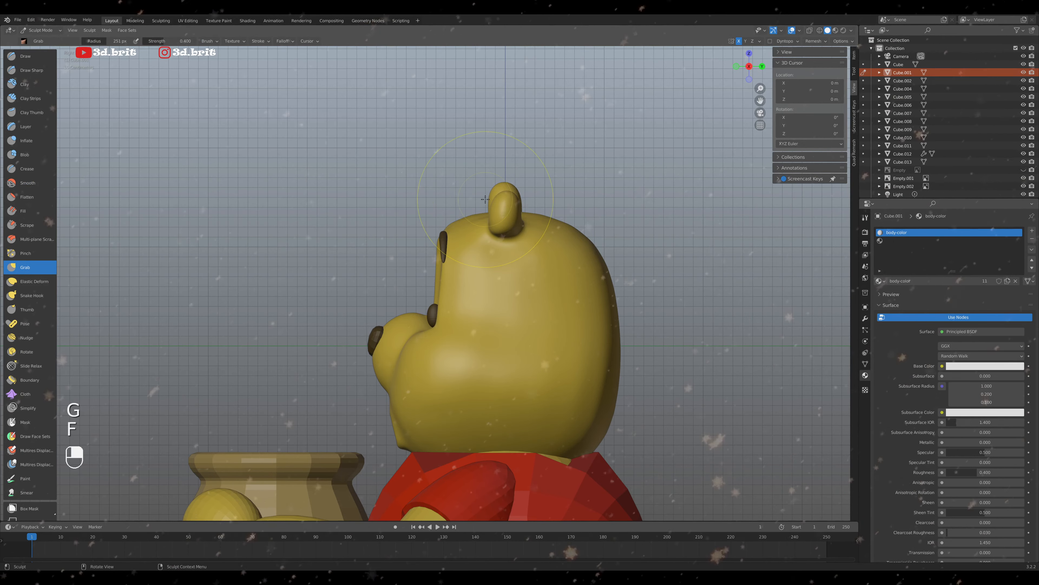
pyautogui.moveTo(485, 200)
pyautogui.mouseDown(button='middle')
pyautogui.moveTo(531, 224)
pyautogui.moveTo(479, 194)
pyautogui.moveTo(545, 193)
pyautogui.mouseUp(button='middle')
pyautogui.scroll(3, 498, 197)
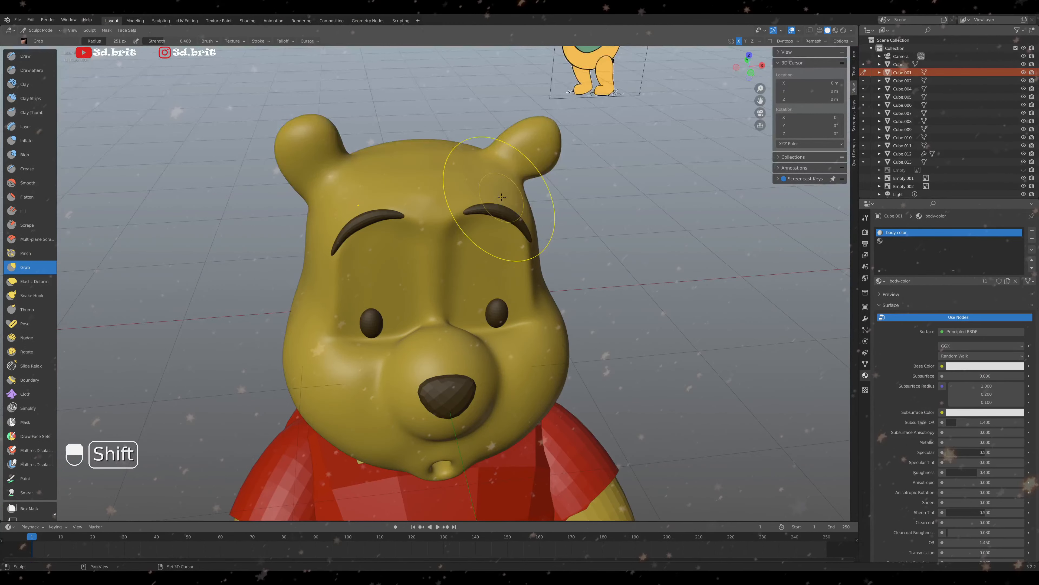
pyautogui.keyDown('shift'); pyautogui.moveTo(502, 197); pyautogui.dragTo(447, 218, button='middle'); pyautogui.keyUp('shift')
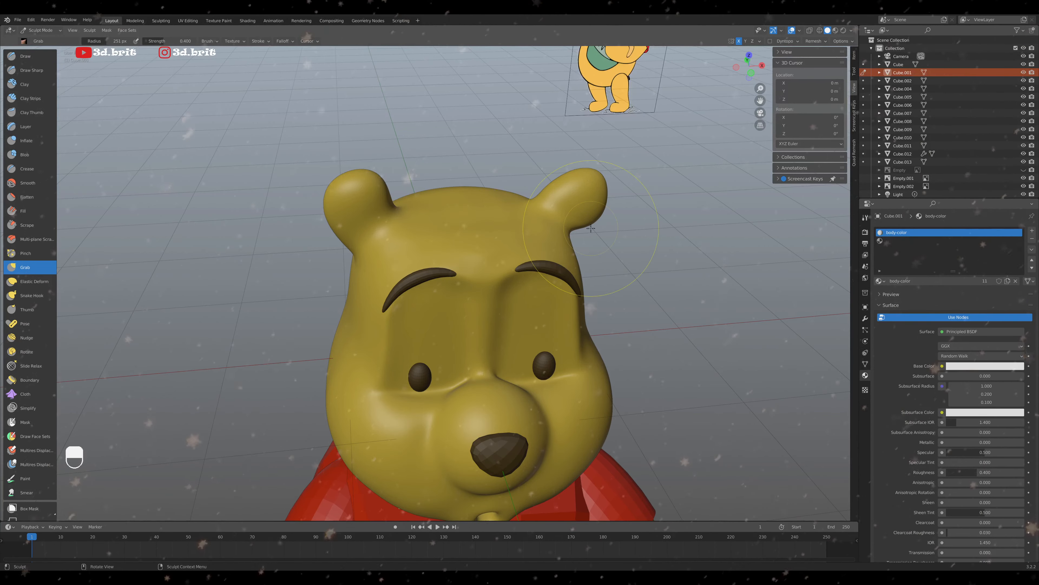
# Try to reshape the top of the forehead from the side with the Grab brush, and undo the last stroke
pyautogui.press('KP_3')
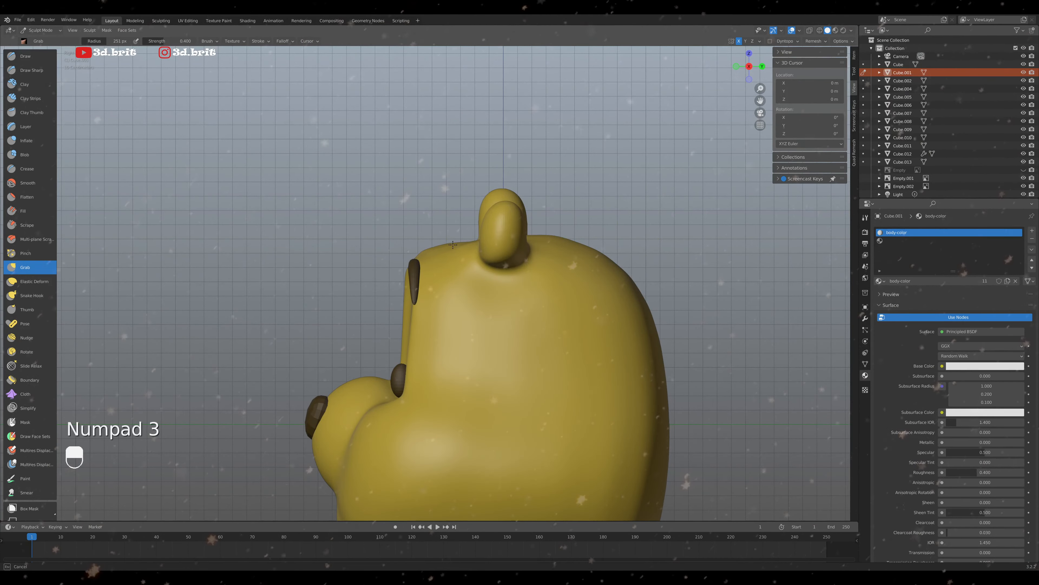
pyautogui.moveTo(453, 245); pyautogui.dragTo(474, 253, button='middle')
pyautogui.scroll(3, 473, 252)
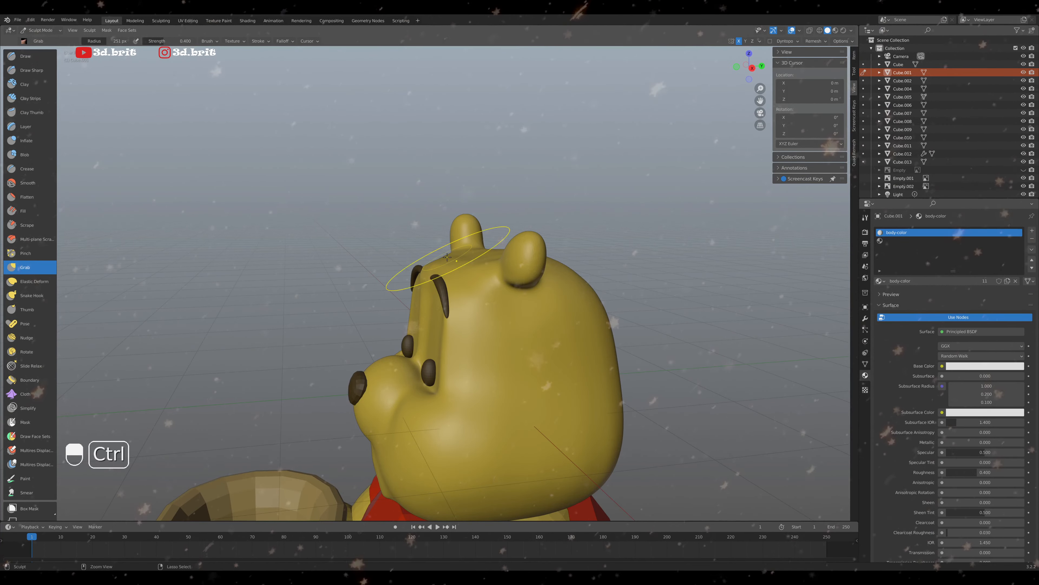
pyautogui.hotkey('ctrl', 'z')
pyautogui.moveTo(454, 259); pyautogui.dragTo(495, 277, button='middle')
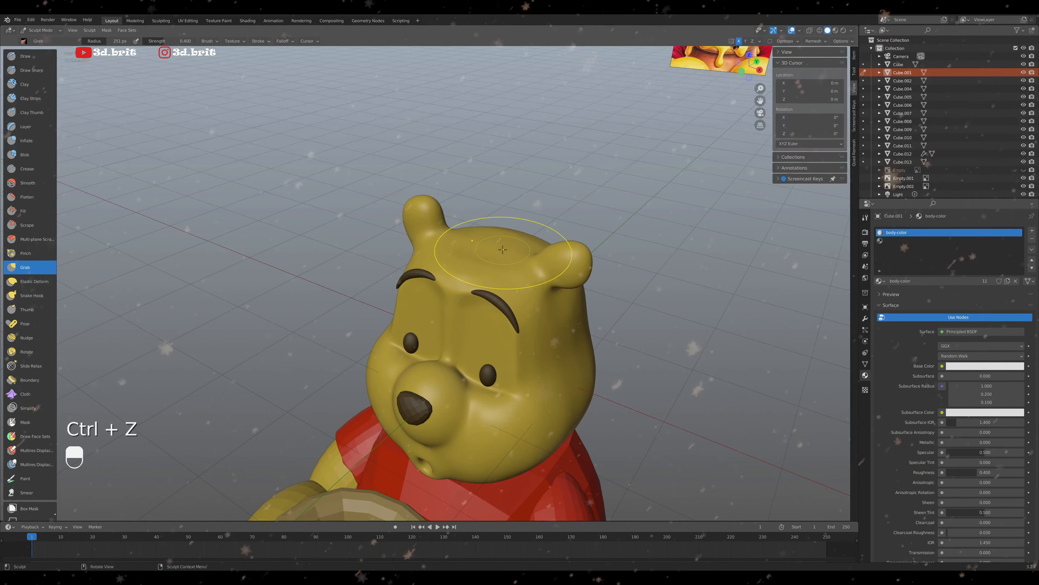
# Pull the crown between the ears with the Grab brush and compare the head's front view with the reference image
pyautogui.moveTo(503, 249); pyautogui.dragTo(495, 268)
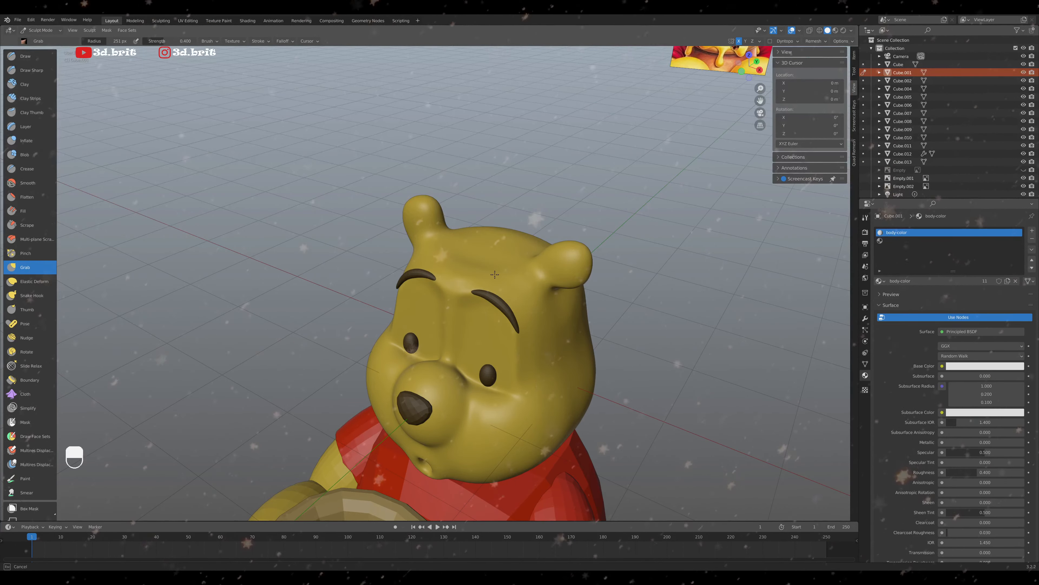
pyautogui.moveTo(497, 272); pyautogui.dragTo(542, 278, button='middle')
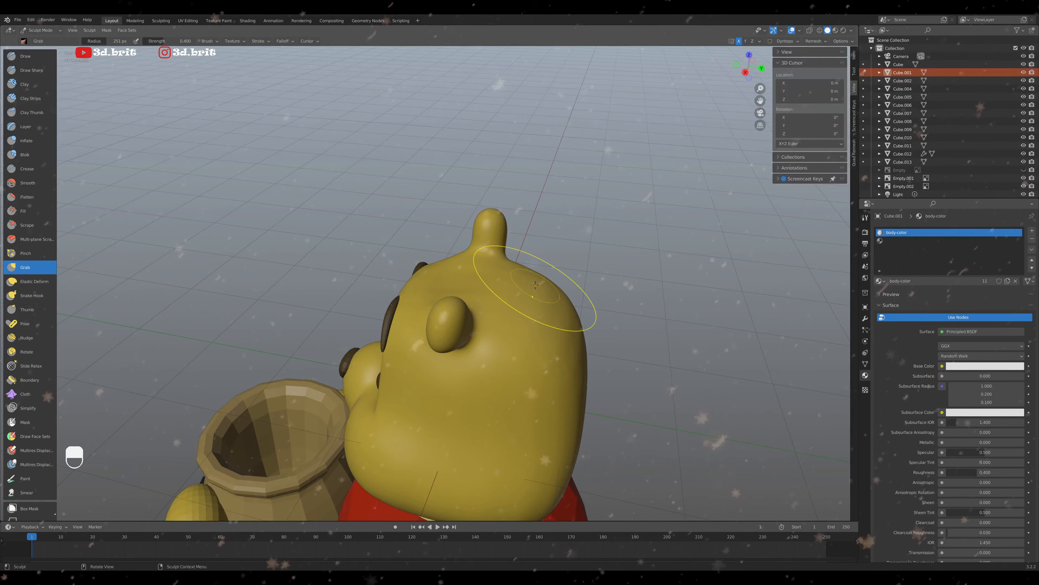
pyautogui.press('i')
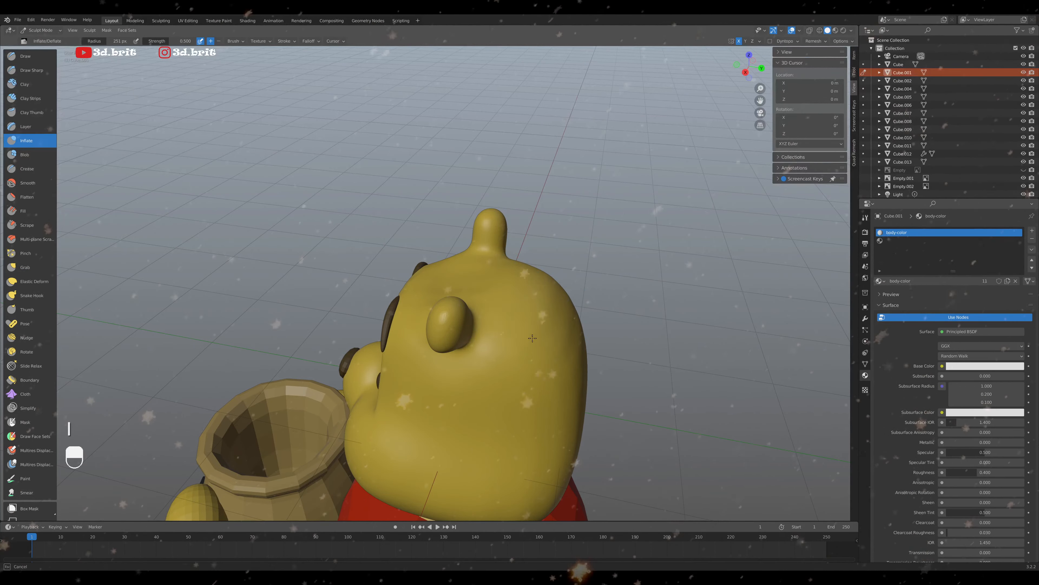
pyautogui.press('KP_1')
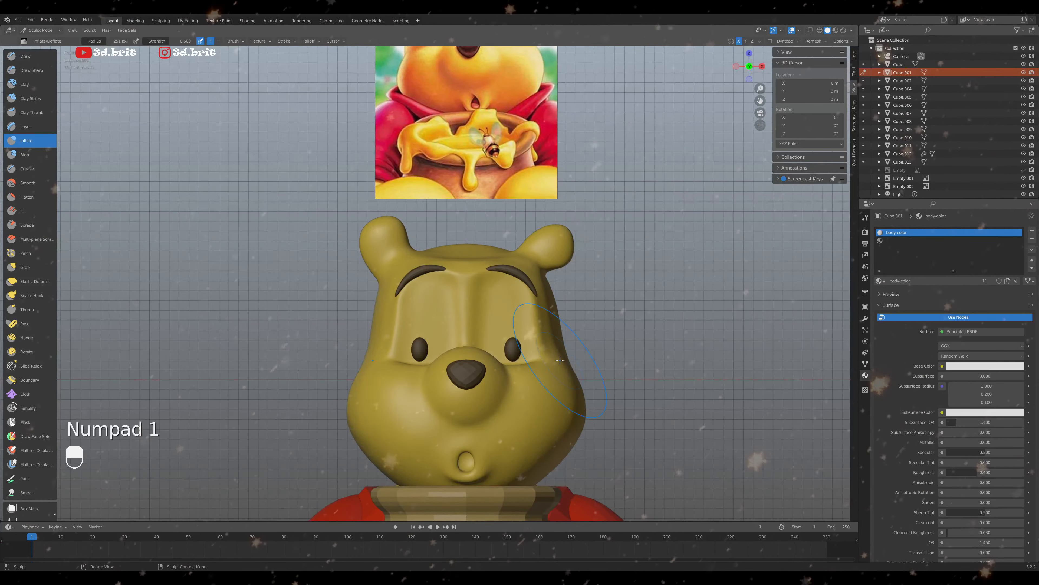
pyautogui.scroll(-2, 560, 360)
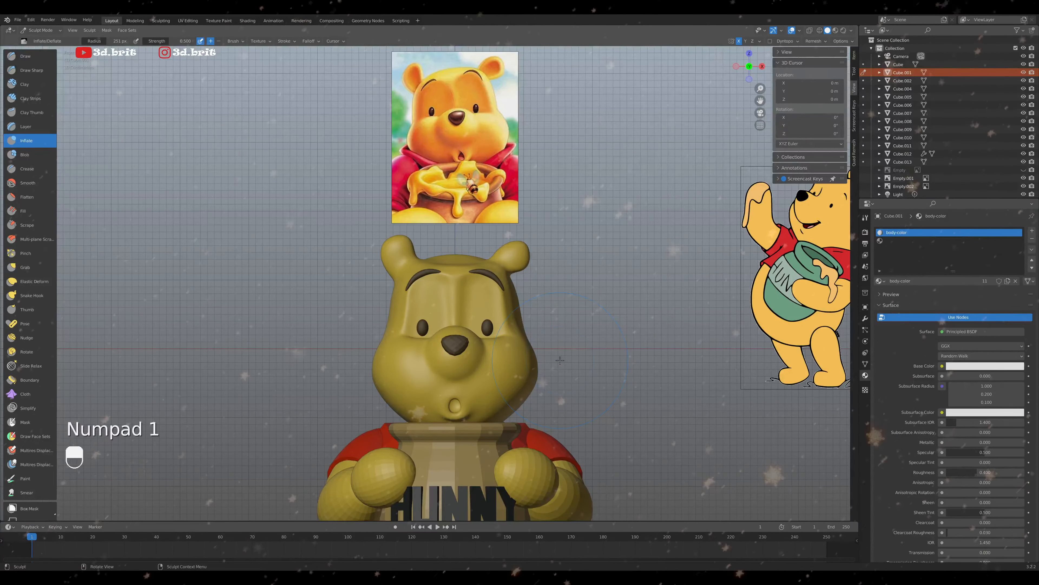
pyautogui.moveTo(560, 361)
pyautogui.mouseDown(button='middle')
pyautogui.moveTo(451, 280)
pyautogui.moveTo(478, 245)
pyautogui.mouseUp(button='middle')
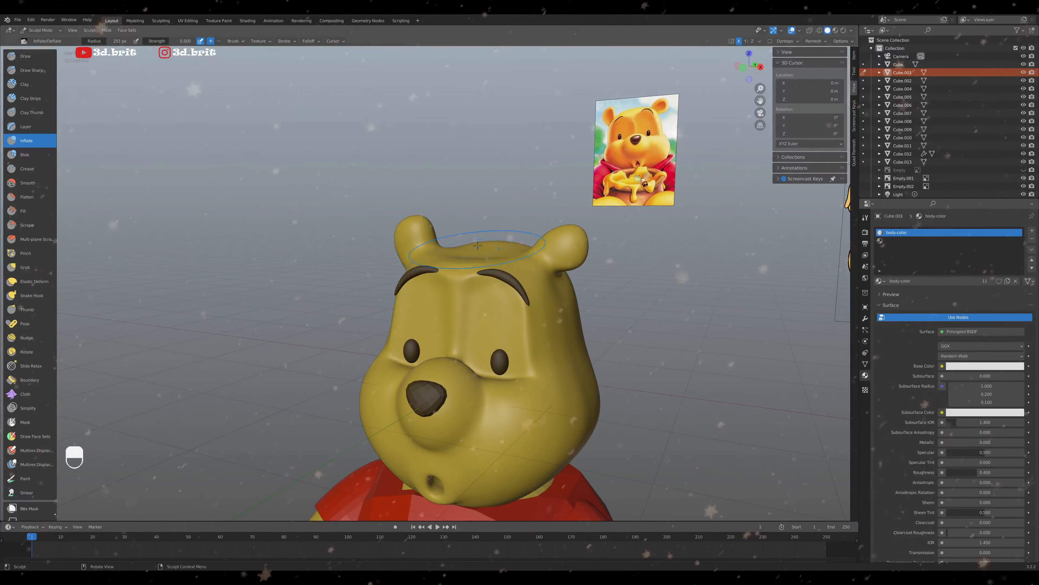
# Try to raise the crown above the forehead with the 251 px Inflate brush, and undo the last strokes
pyautogui.press('g')
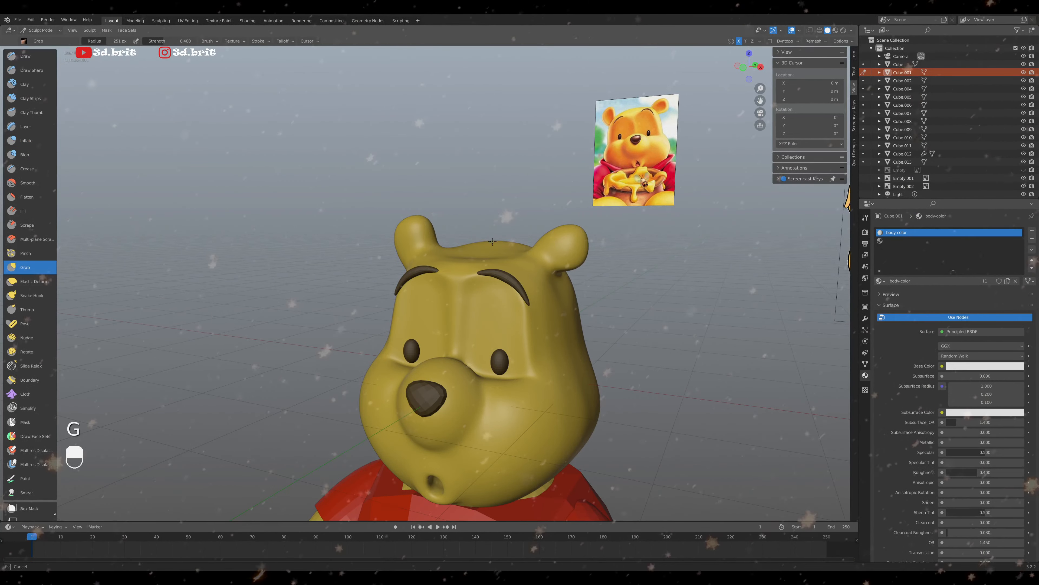
pyautogui.moveTo(483, 257); pyautogui.dragTo(481, 272, button='middle')
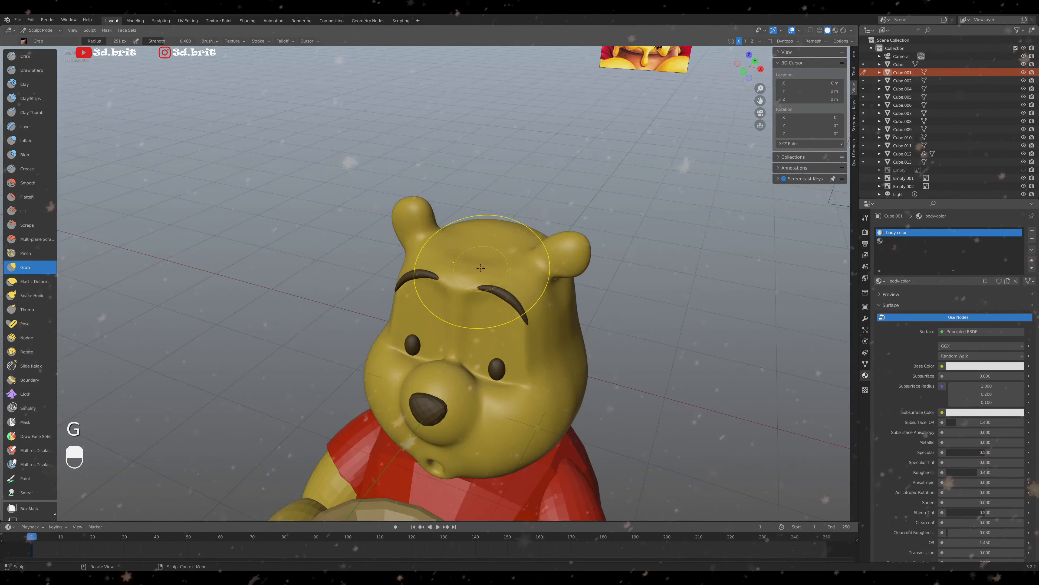
pyautogui.press('i')
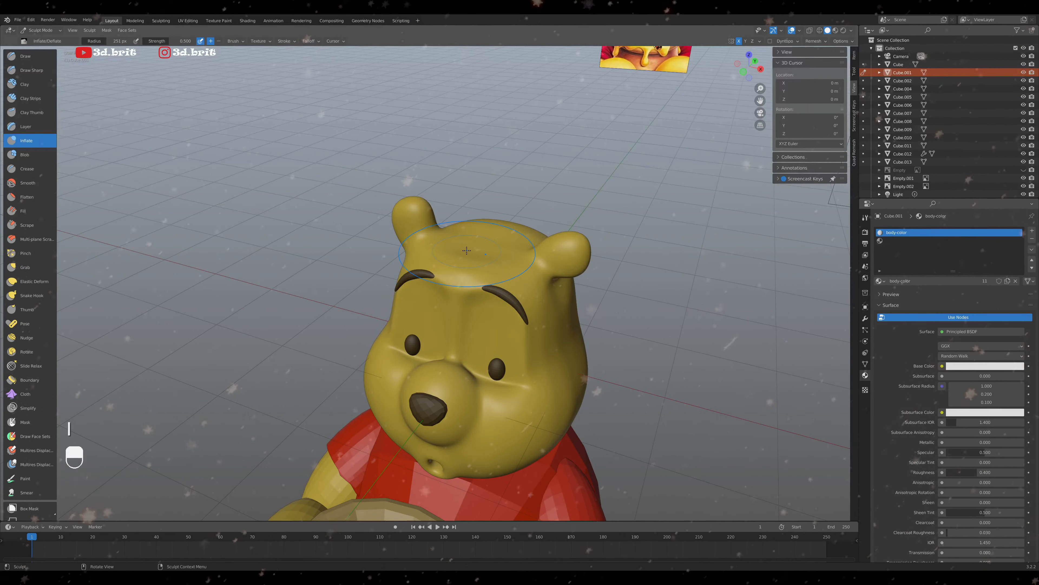
pyautogui.hotkey('ctrl', 'z')
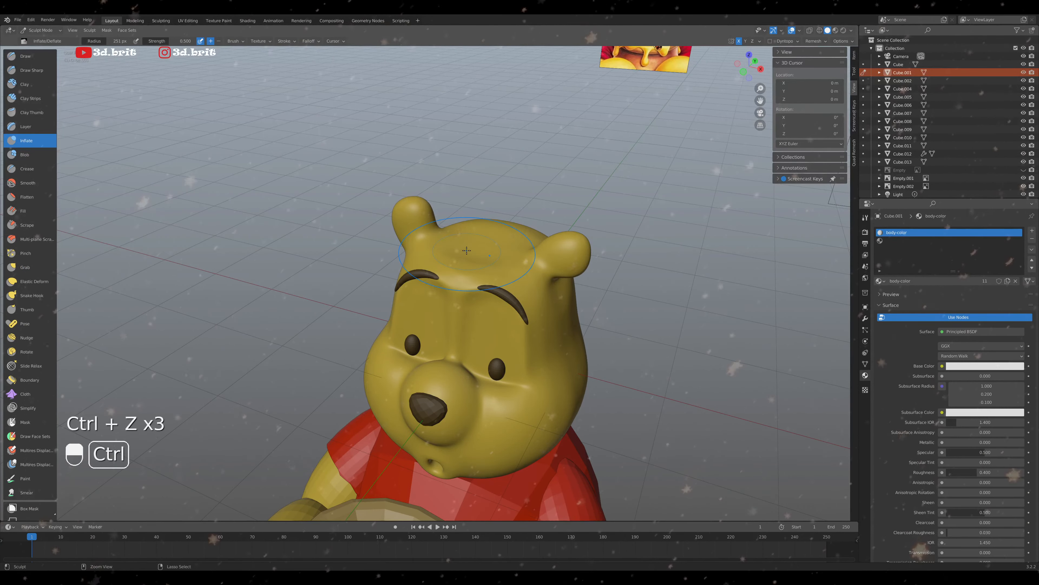
# Set the Inflate brush radius to 174 px and inflate the front of the crown between the ears
pyautogui.press('f')
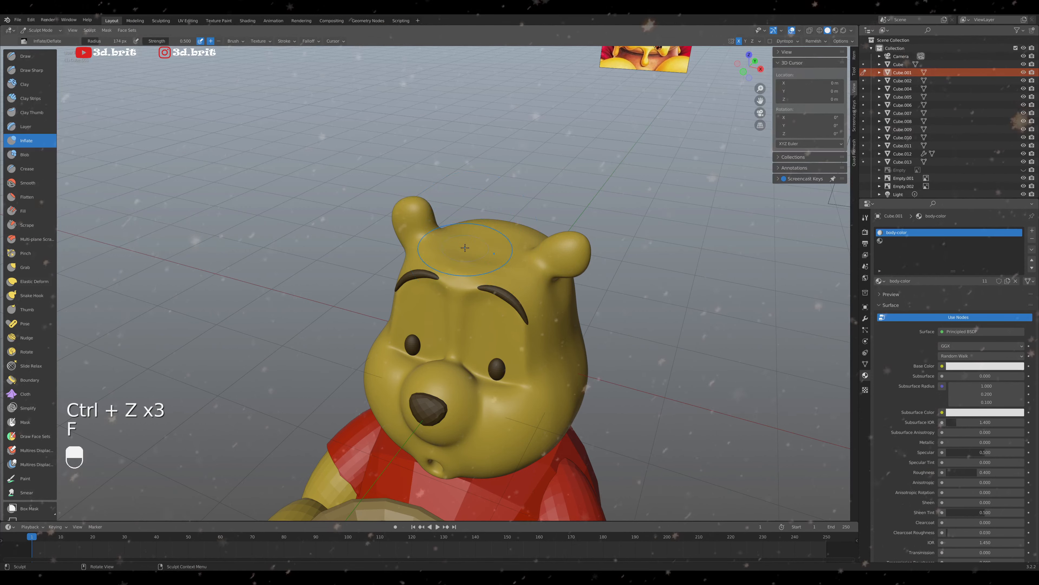
pyautogui.moveTo(486, 249); pyautogui.dragTo(469, 243)
pyautogui.moveTo(484, 251); pyautogui.dragTo(491, 246, button='middle')
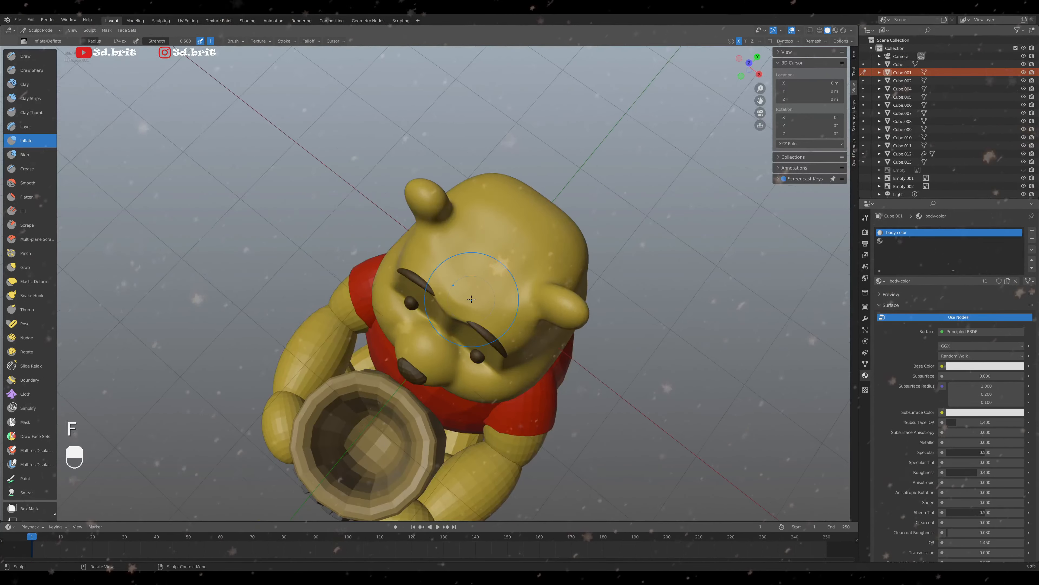
# Smooth the crown and upper forehead from the eyebrows to the bases of both ears with the Smooth brush
pyautogui.hotkey('shift', 's')
pyautogui.moveTo(493, 245)
pyautogui.mouseDown()
pyautogui.moveTo(501, 248)
pyautogui.moveTo(462, 275)
pyautogui.moveTo(455, 266)
pyautogui.moveTo(463, 267)
pyautogui.mouseUp()
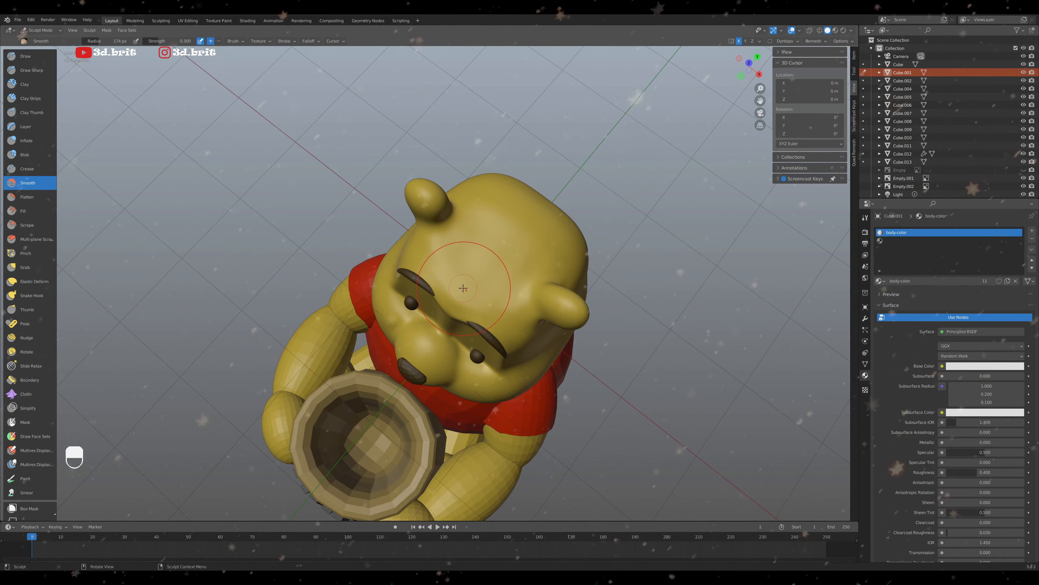
pyautogui.scroll(3, 464, 278)
pyautogui.moveTo(492, 340); pyautogui.dragTo(523, 207)
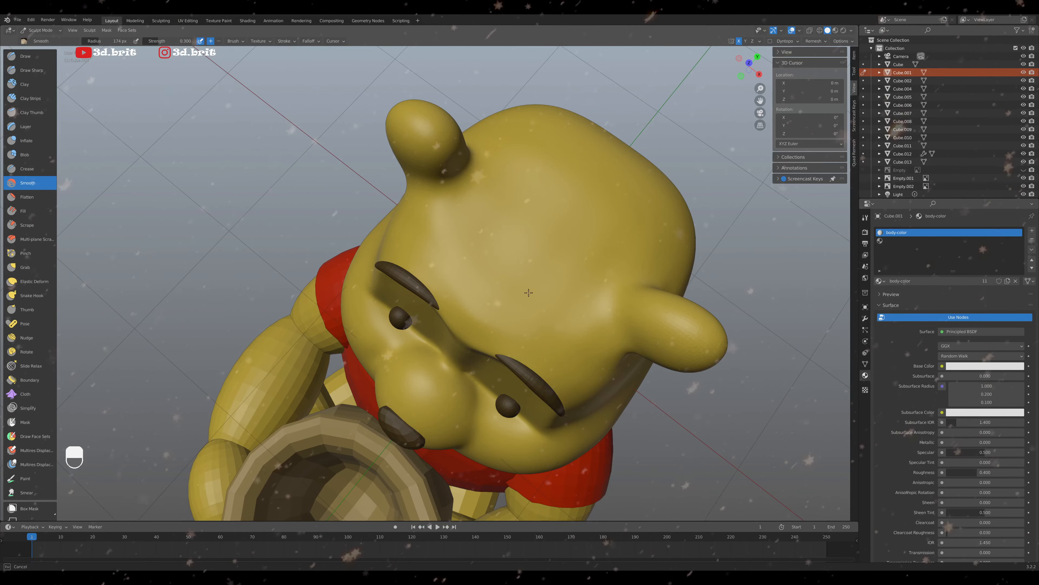
pyautogui.moveTo(529, 293); pyautogui.dragTo(601, 331)
pyautogui.moveTo(425, 241); pyautogui.dragTo(487, 189)
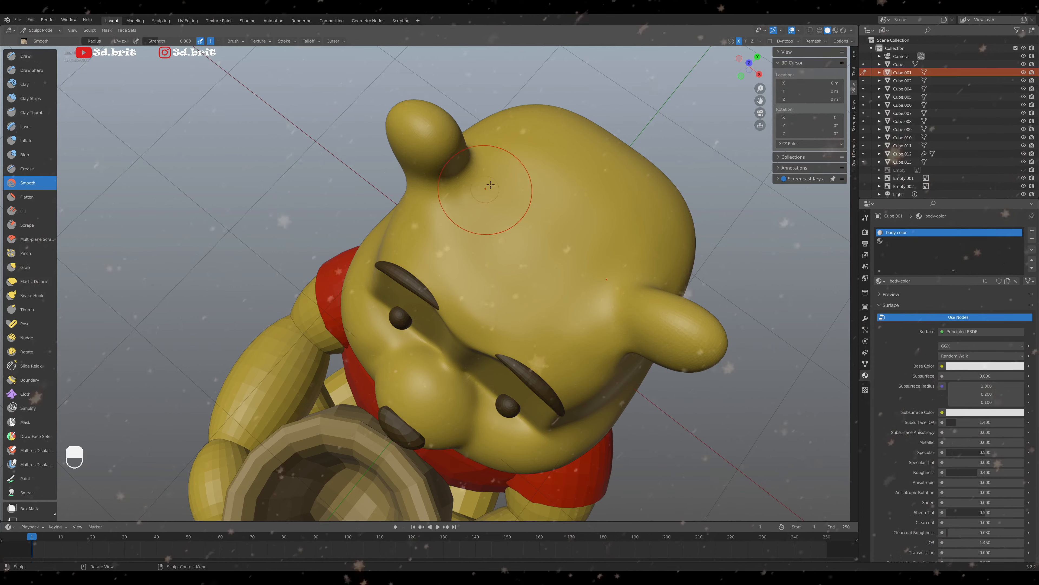
# Check the head's side profile and smooth the forehead edge above the eyebrows with the Smooth brush
pyautogui.press('KP_3')
pyautogui.scroll(-5, 643, 182)
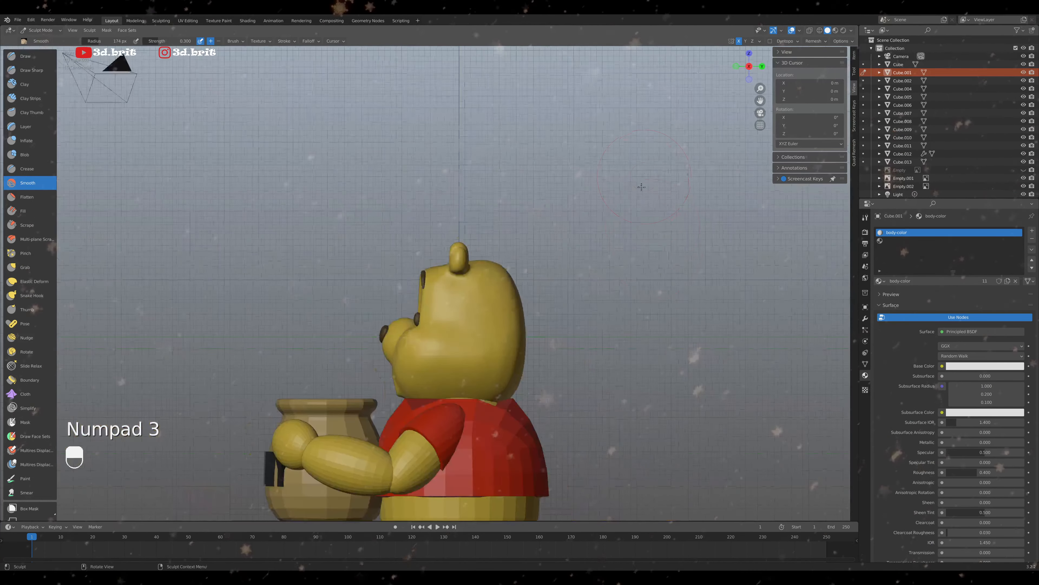
pyautogui.moveTo(463, 304); pyautogui.dragTo(530, 307, button='middle')
pyautogui.scroll(5, 530, 306)
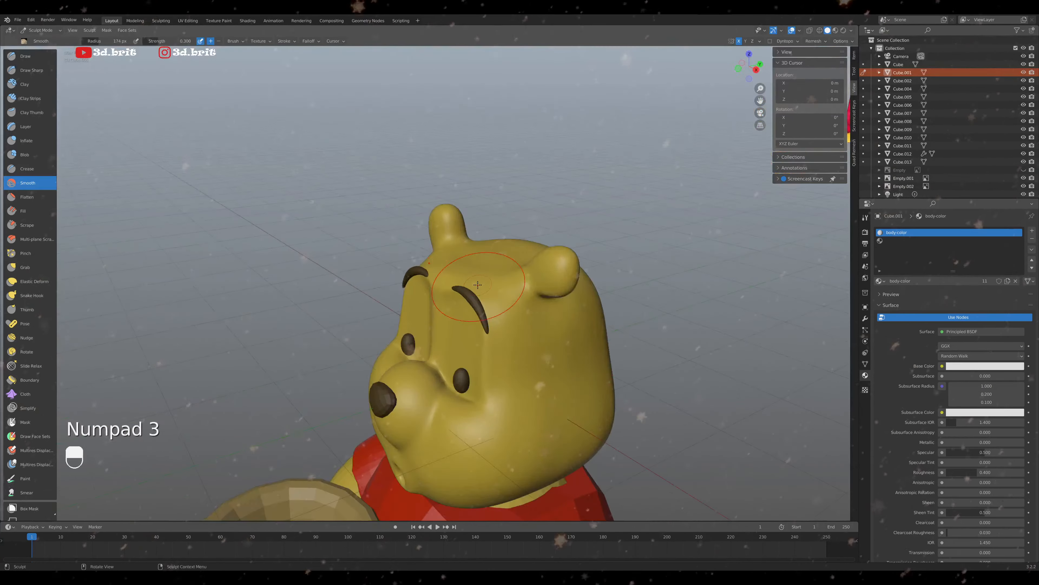
pyautogui.moveTo(530, 307)
pyautogui.mouseDown()
pyautogui.moveTo(538, 323)
pyautogui.moveTo(542, 307)
pyautogui.mouseUp()
pyautogui.moveTo(543, 306)
pyautogui.mouseDown()
pyautogui.moveTo(543, 221)
pyautogui.moveTo(493, 226)
pyautogui.mouseUp()
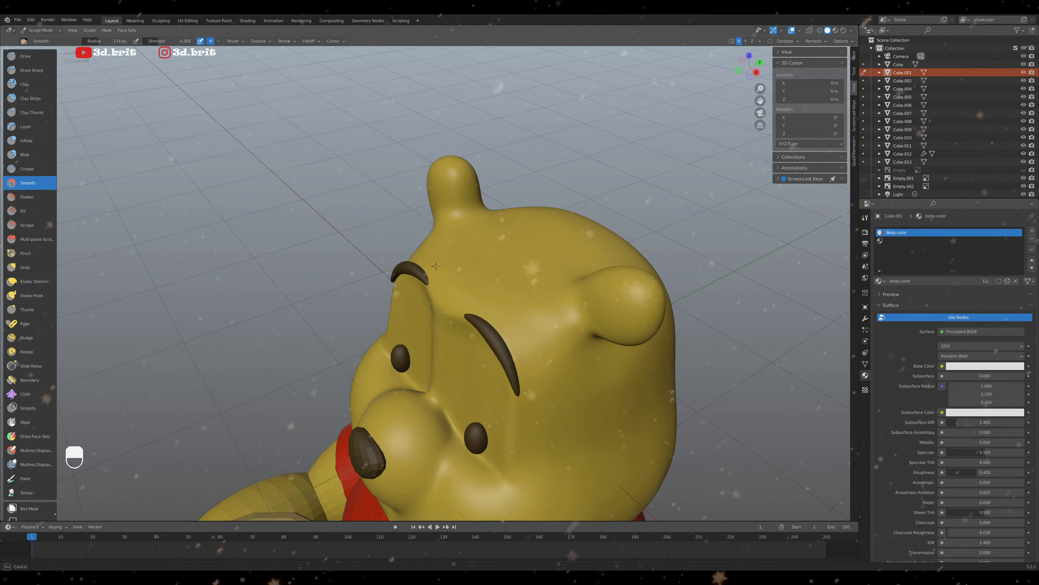
pyautogui.scroll(-2, 533, 334)
pyautogui.moveTo(533, 335)
pyautogui.mouseDown(button='middle')
pyautogui.moveTo(487, 296)
pyautogui.moveTo(523, 318)
pyautogui.mouseUp(button='middle')
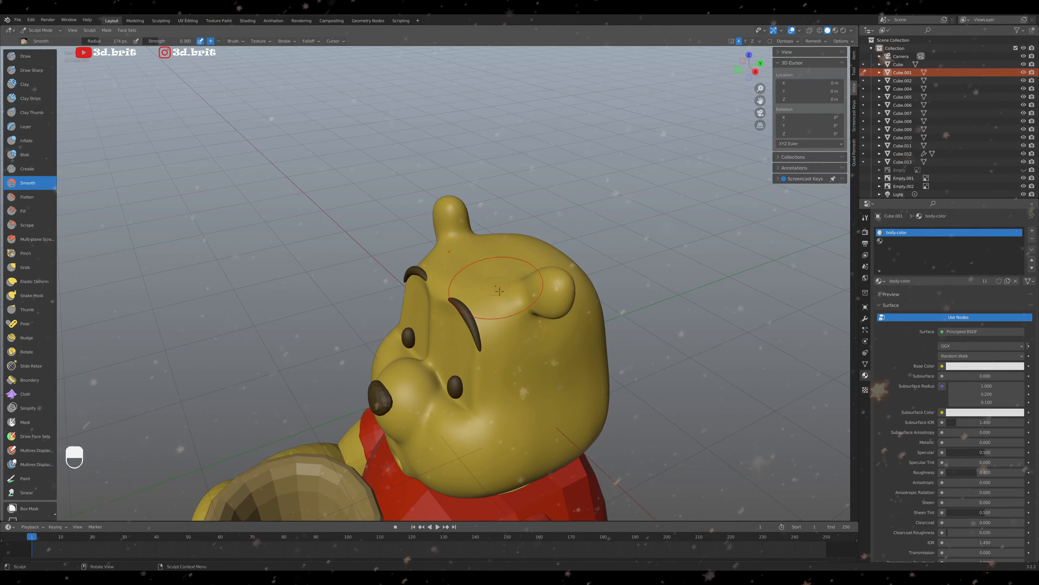
# Push the back of the head inward in the side view using the Grab brush with a 235 px radius
pyautogui.scroll(-5, 500, 291)
pyautogui.press('KP_3')
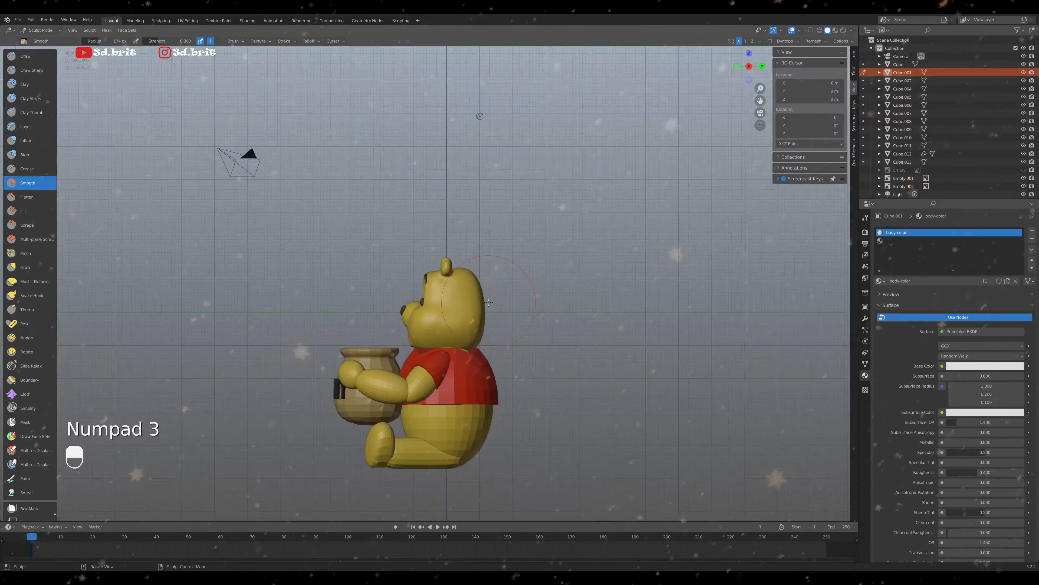
pyautogui.moveTo(488, 302); pyautogui.dragTo(539, 316, button='middle')
pyautogui.press('KP_3')
pyautogui.scroll(3, 532, 335)
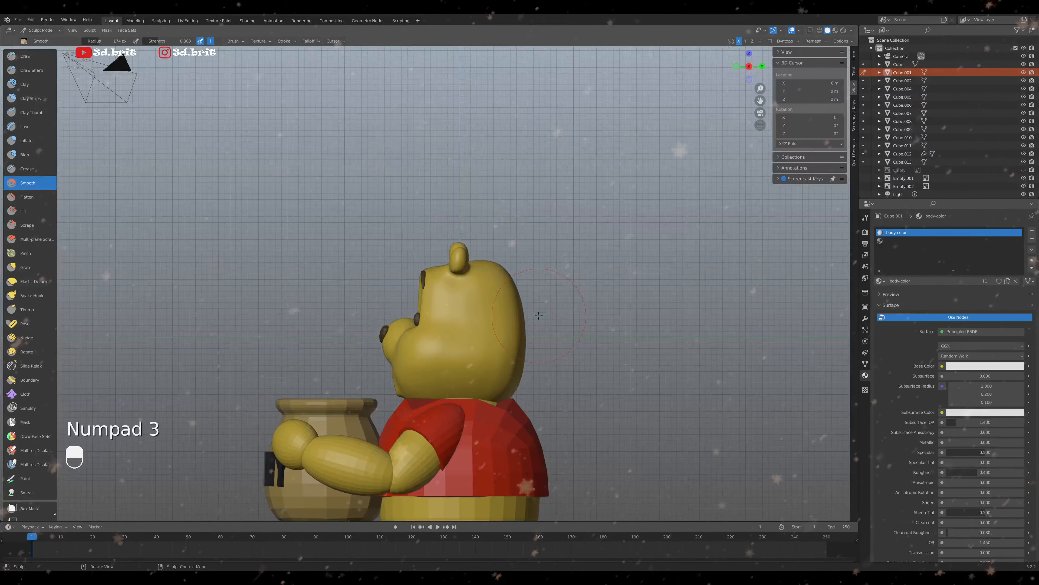
pyautogui.press('g')
pyautogui.press('f')
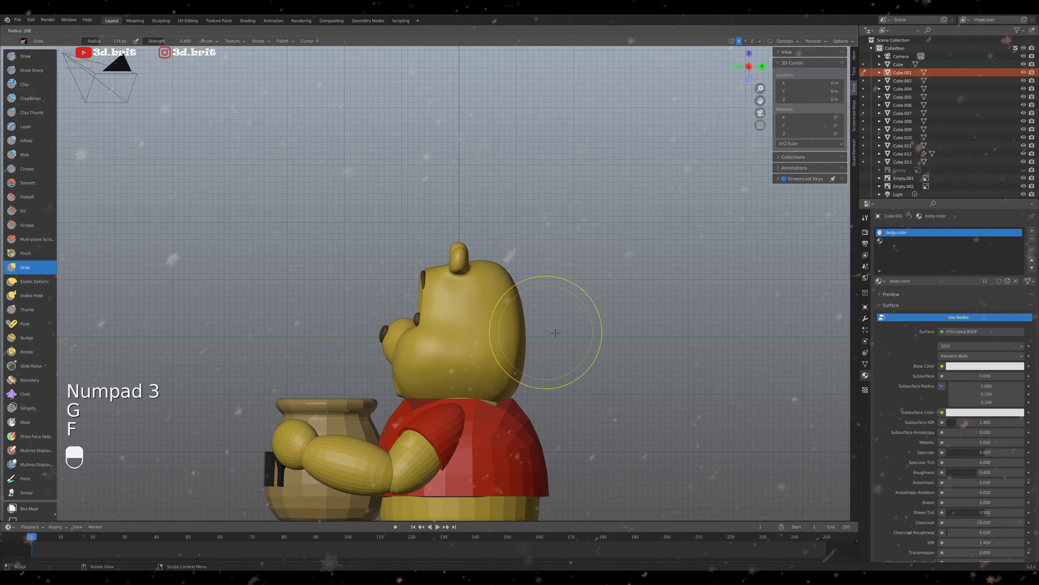
pyautogui.click(557, 333)
pyautogui.keyDown('shift'); pyautogui.moveTo(557, 333); pyautogui.dragTo(545, 213, button='middle'); pyautogui.keyUp('shift')
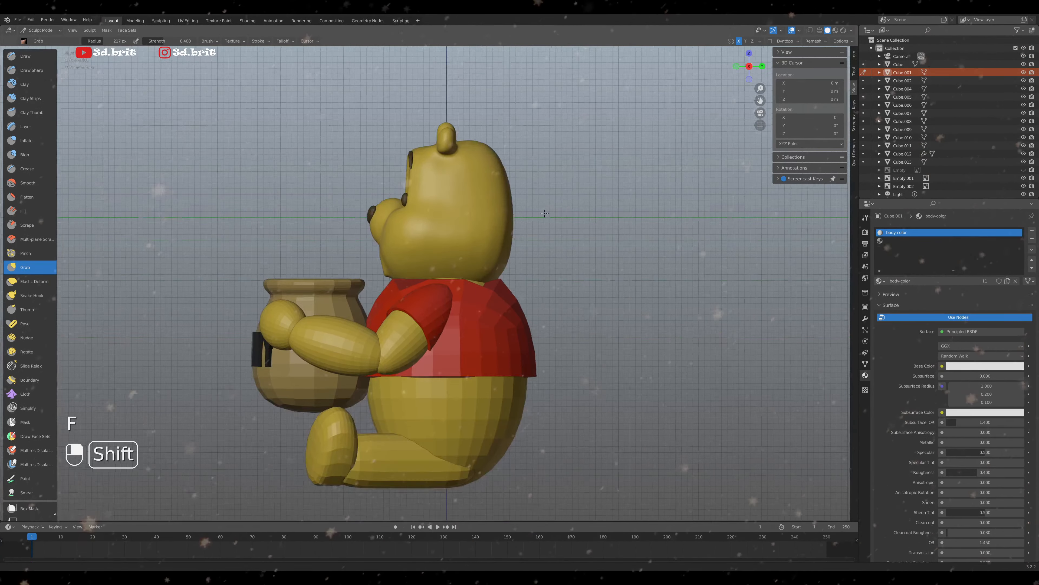
pyautogui.press('f')
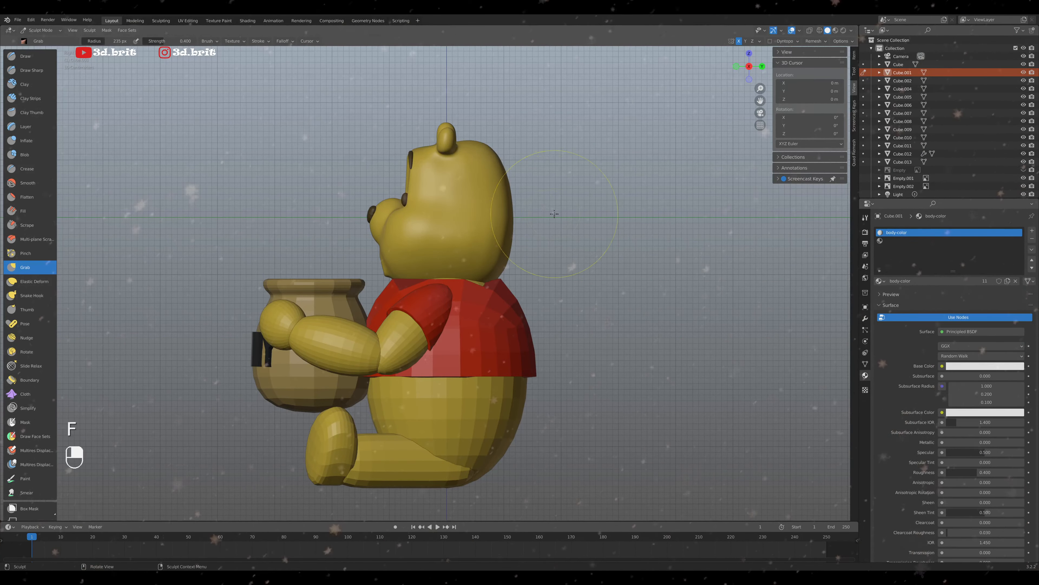
pyautogui.click(505, 206)
# Set the Grab brush radius to 261 px and isolate the head in local view, seen from the side
pyautogui.press('f')
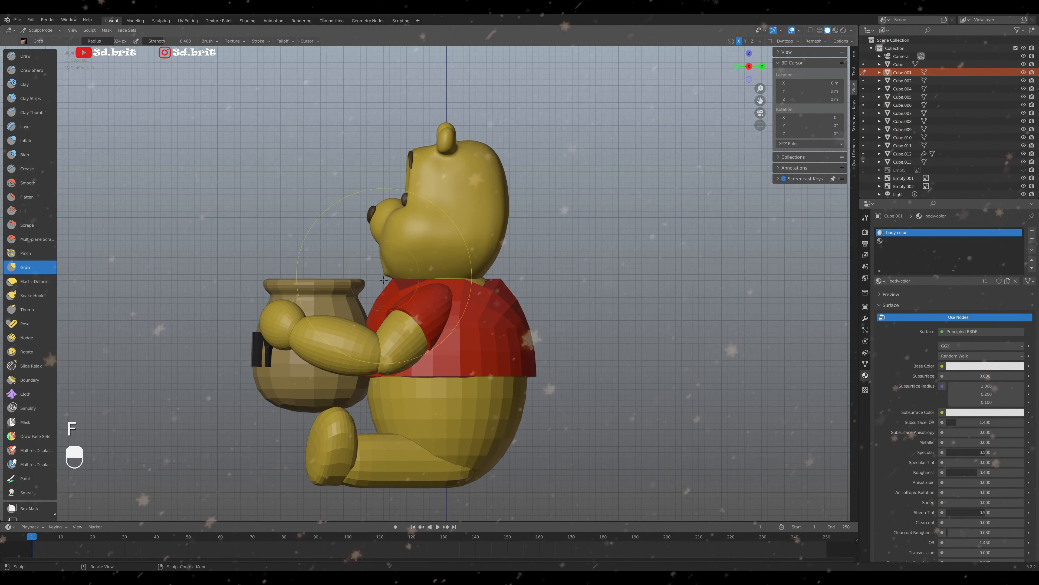
pyautogui.press('f')
pyautogui.click(409, 286)
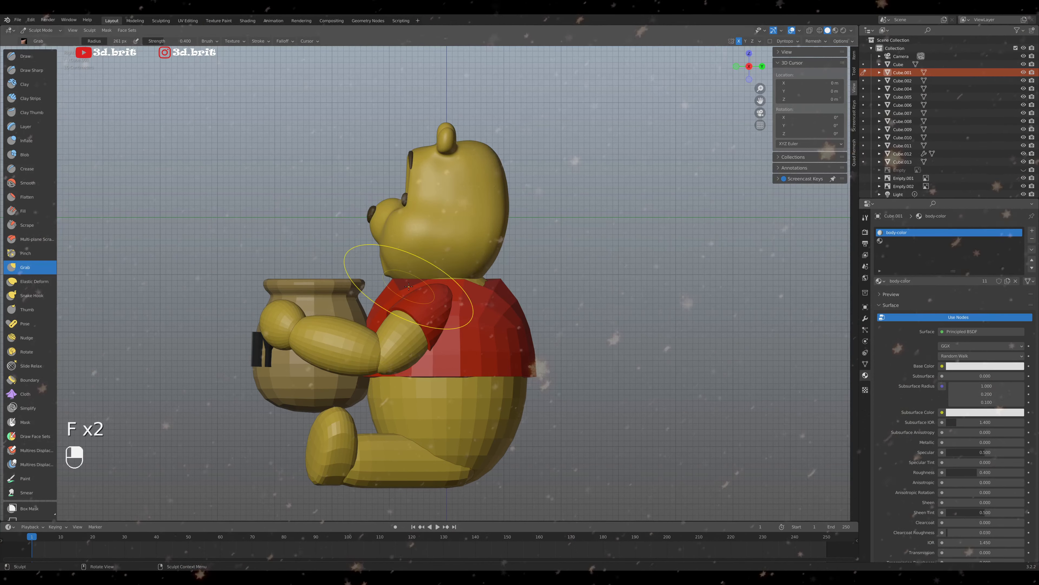
pyautogui.press('/')
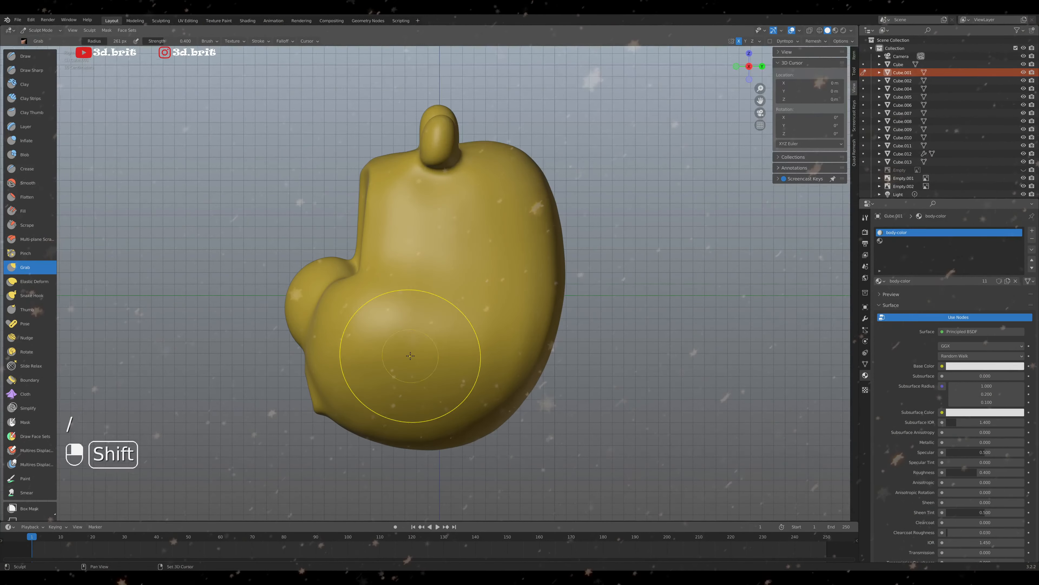
pyautogui.keyDown('shift'); pyautogui.moveTo(410, 355); pyautogui.dragTo(445, 267, button='middle'); pyautogui.keyUp('shift')
pyautogui.scroll(-3, 444, 269)
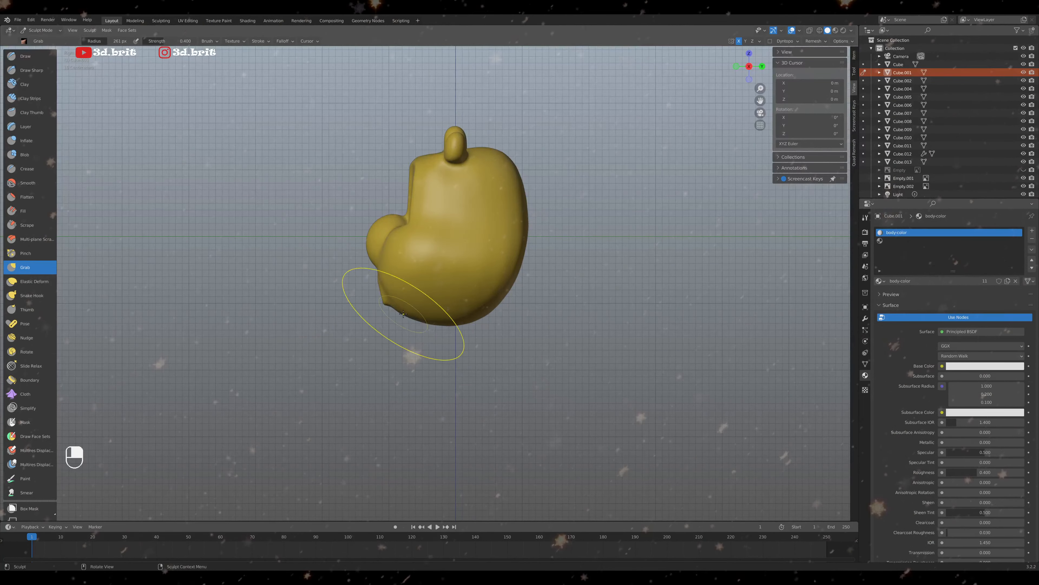
# Reshape the underside of the chin and the back of the head in the side view with the Grab brush
pyautogui.moveTo(401, 311)
pyautogui.mouseDown()
pyautogui.moveTo(450, 322)
pyautogui.moveTo(492, 306)
pyautogui.mouseUp()
pyautogui.moveTo(522, 196); pyautogui.dragTo(519, 197)
pyautogui.moveTo(517, 243); pyautogui.dragTo(512, 246)
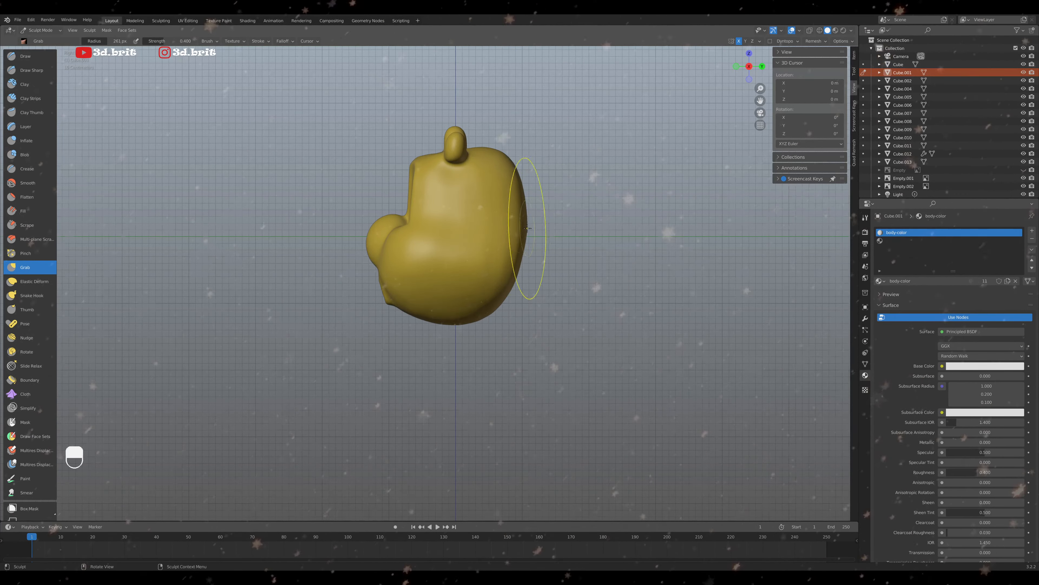
# Set the Grab brush radius to 251 px and refine the back of the head, checking it from behind
pyautogui.moveTo(533, 267)
pyautogui.mouseDown(button='middle')
pyautogui.moveTo(432, 229)
pyautogui.moveTo(413, 302)
pyautogui.moveTo(374, 291)
pyautogui.mouseUp(button='middle')
pyautogui.scroll(2, 380, 291)
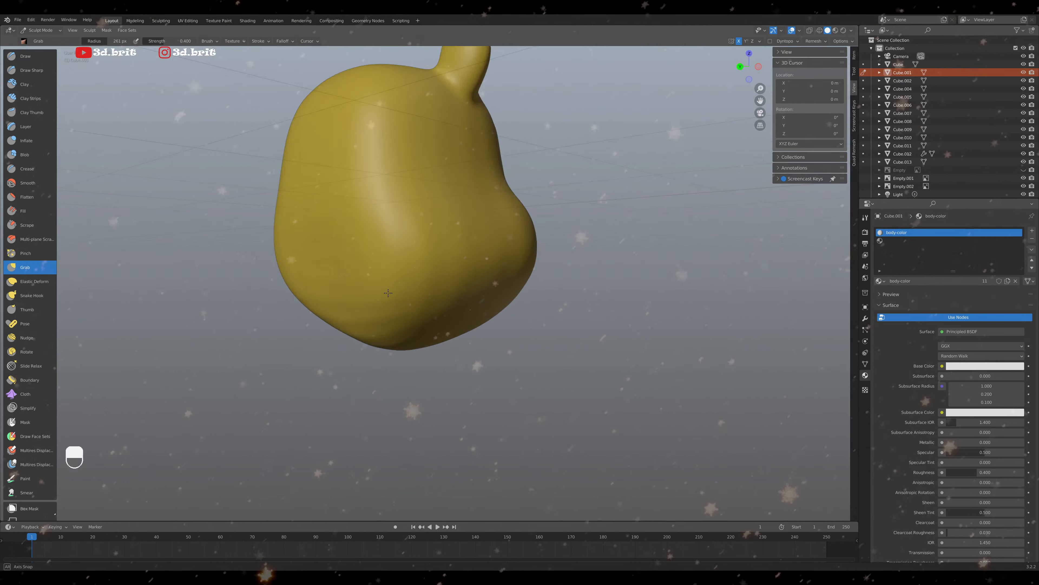
pyautogui.scroll(-3, 389, 293)
pyautogui.press('f')
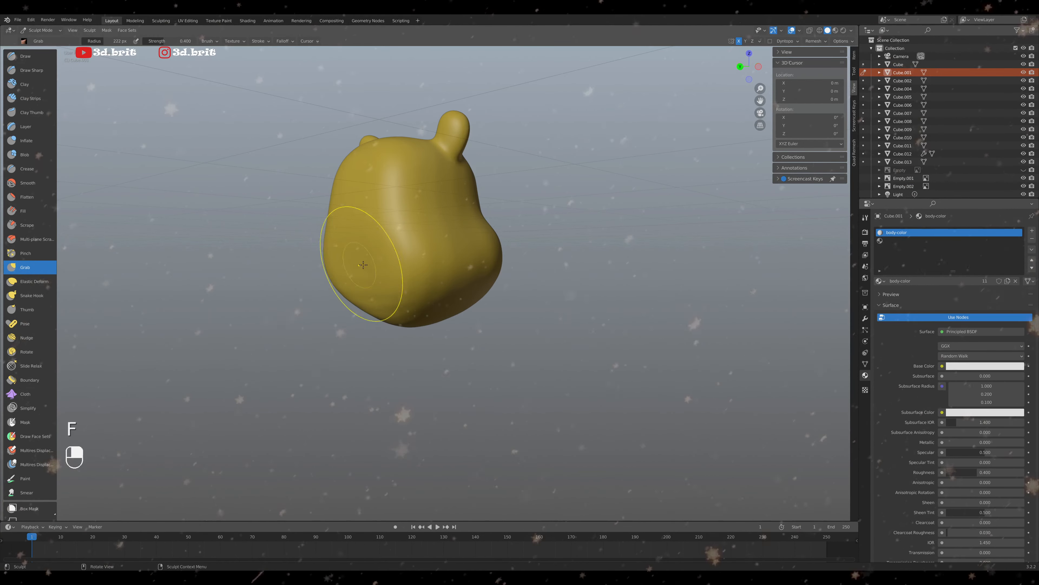
pyautogui.click(358, 276)
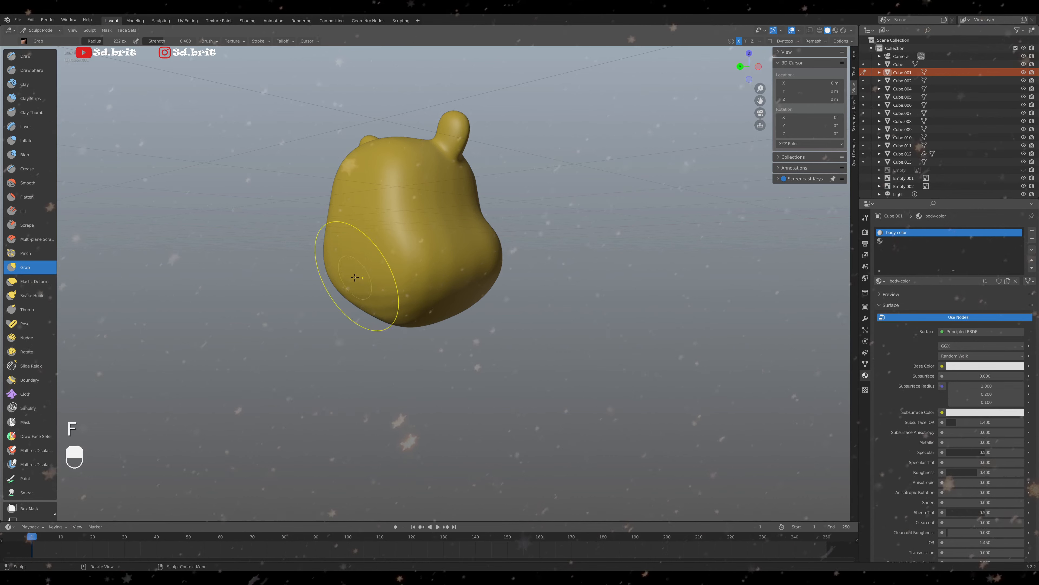
pyautogui.press('f')
pyautogui.click(332, 220)
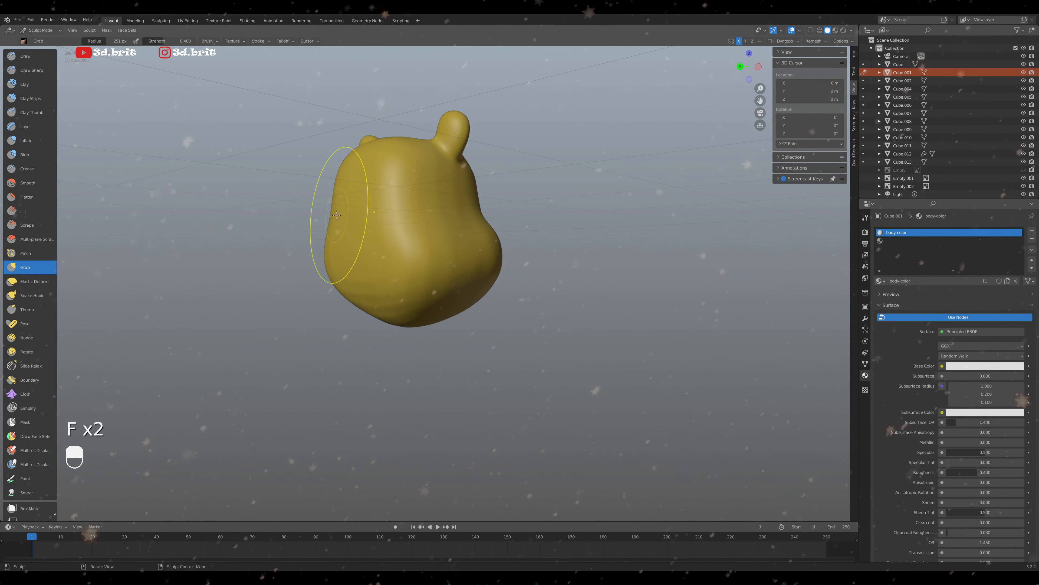
pyautogui.moveTo(327, 219)
pyautogui.mouseDown(button='middle')
pyautogui.moveTo(298, 233)
pyautogui.moveTo(321, 221)
pyautogui.mouseUp(button='middle')
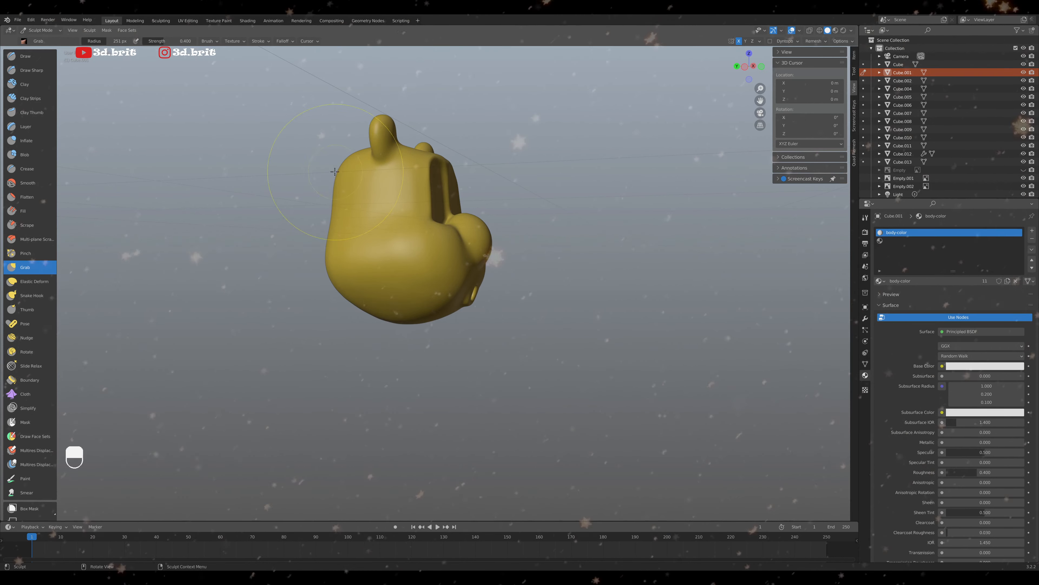
pyautogui.moveTo(335, 181)
pyautogui.mouseDown(button='middle')
pyautogui.moveTo(337, 258)
pyautogui.moveTo(409, 230)
pyautogui.mouseUp(button='middle')
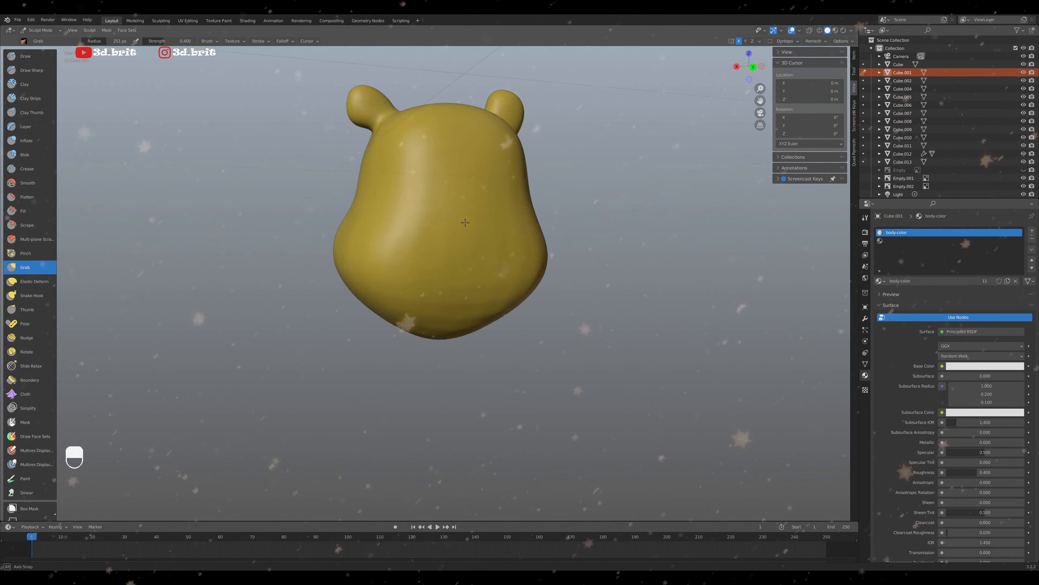
# Smooth the crown between the ears with the Smooth brush after checking the head from behind and in front
pyautogui.press('KP_1')
pyautogui.press('KP_9')
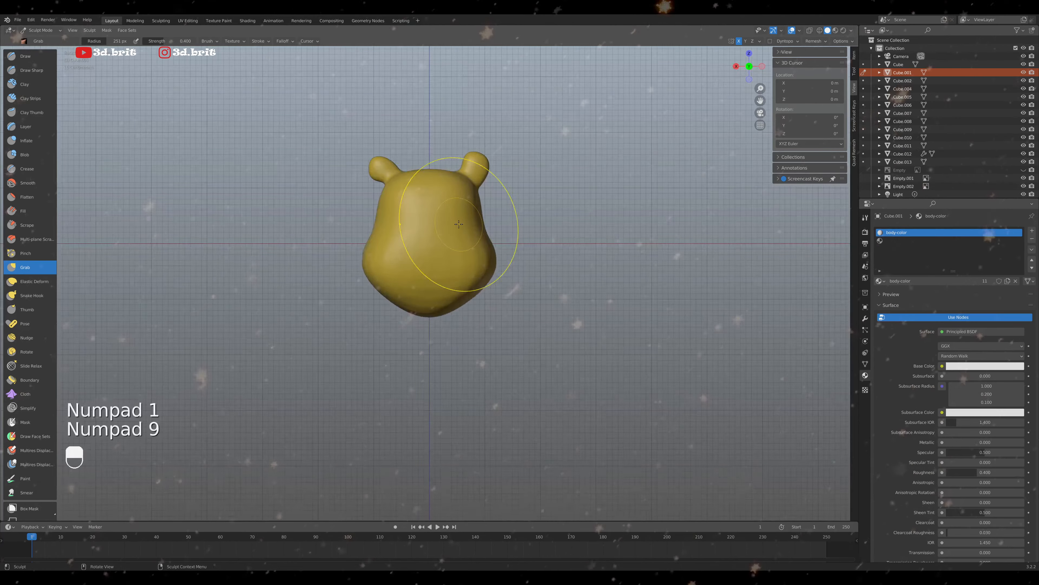
pyautogui.scroll(2, 450, 230)
pyautogui.scroll(-2, 373, 207)
pyautogui.scroll(-1, 377, 201)
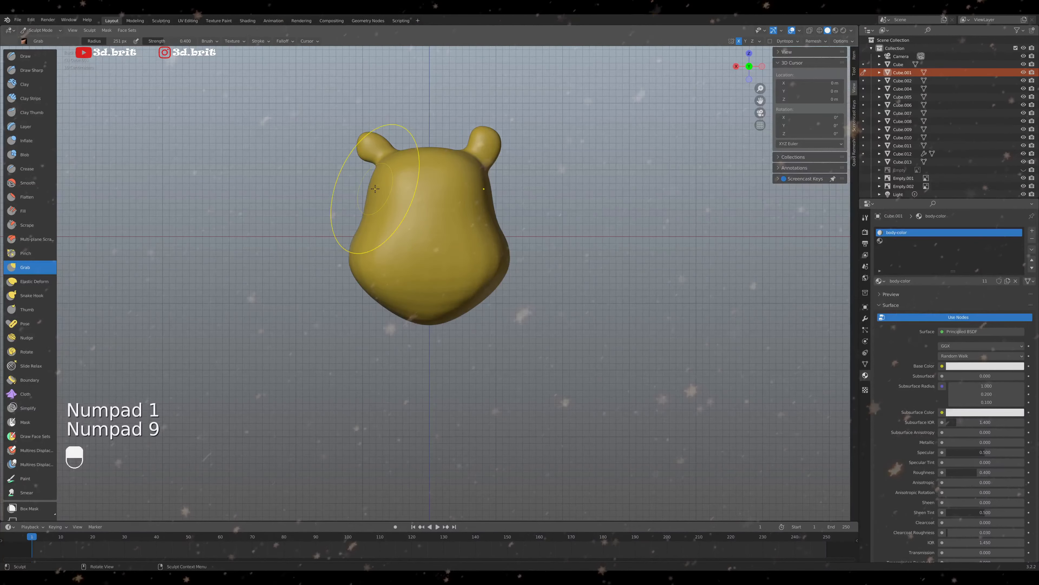
pyautogui.moveTo(373, 231); pyautogui.dragTo(393, 225, button='middle')
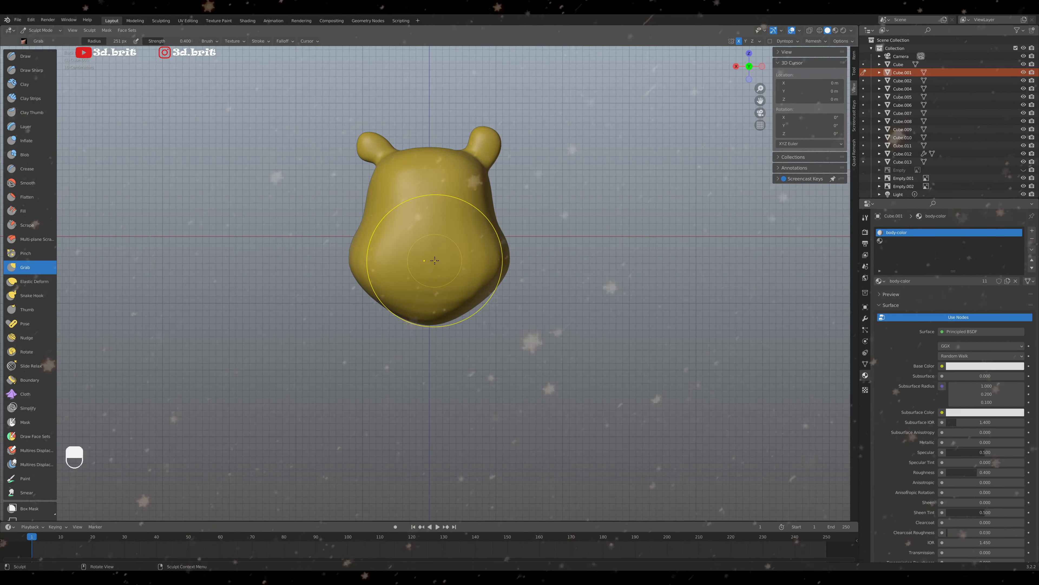
pyautogui.press('KP_1')
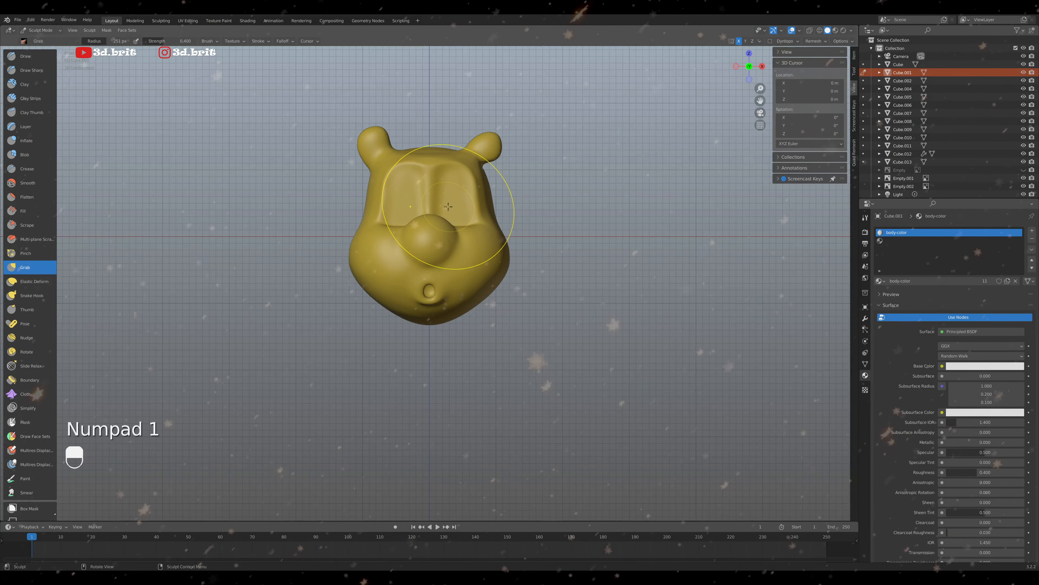
pyautogui.moveTo(448, 206); pyautogui.dragTo(419, 145, button='middle')
pyautogui.hotkey('shift', 's')
pyautogui.moveTo(420, 145); pyautogui.dragTo(433, 142)
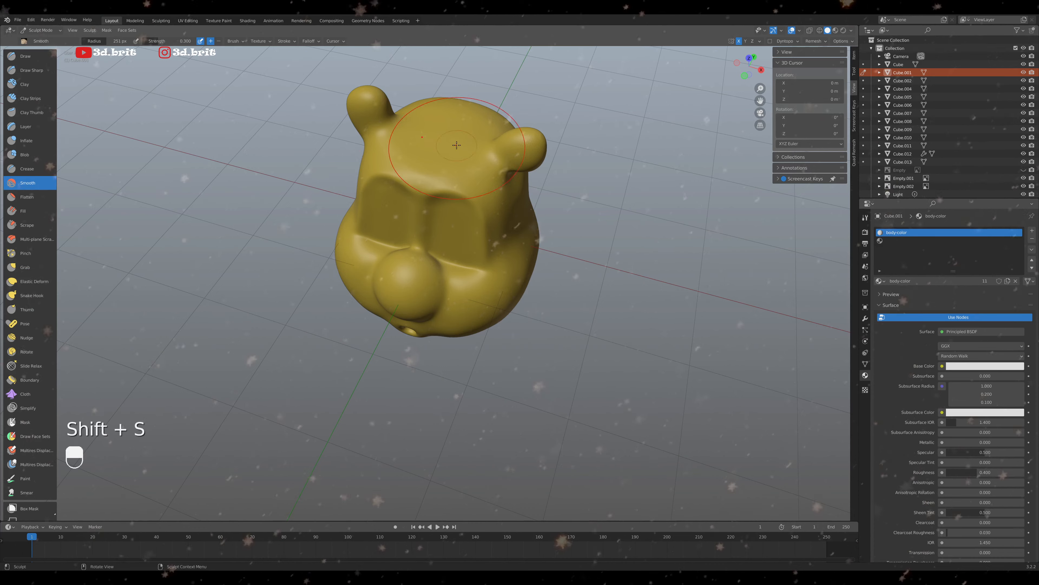
# Leave local view and examine the head's profile against the whole figure from the side and from behind
pyautogui.press('KP_1')
pyautogui.press('/')
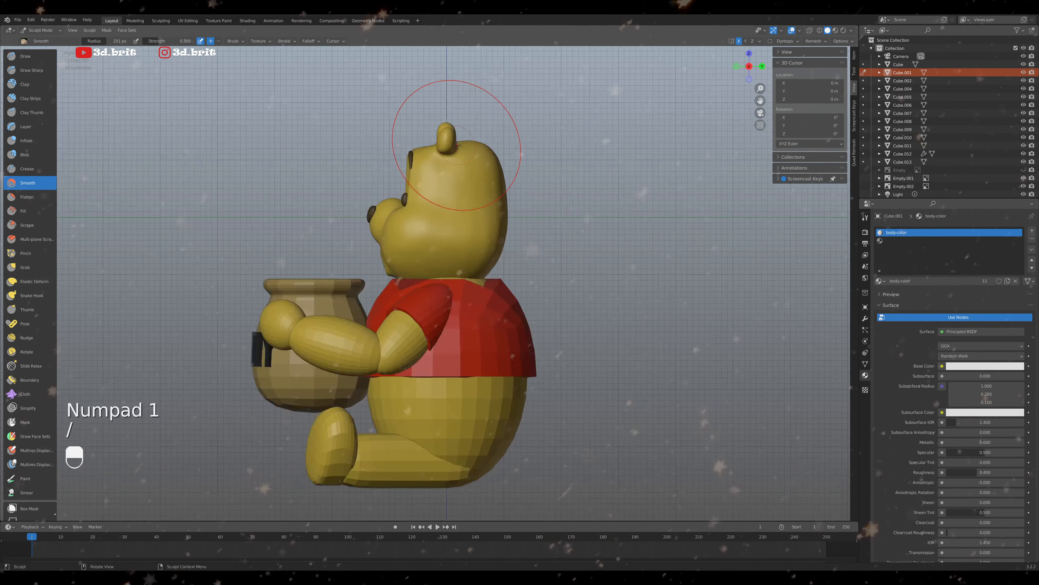
pyautogui.press('KP_1')
pyautogui.moveTo(465, 166); pyautogui.dragTo(508, 205, button='middle')
pyautogui.press('KP_3')
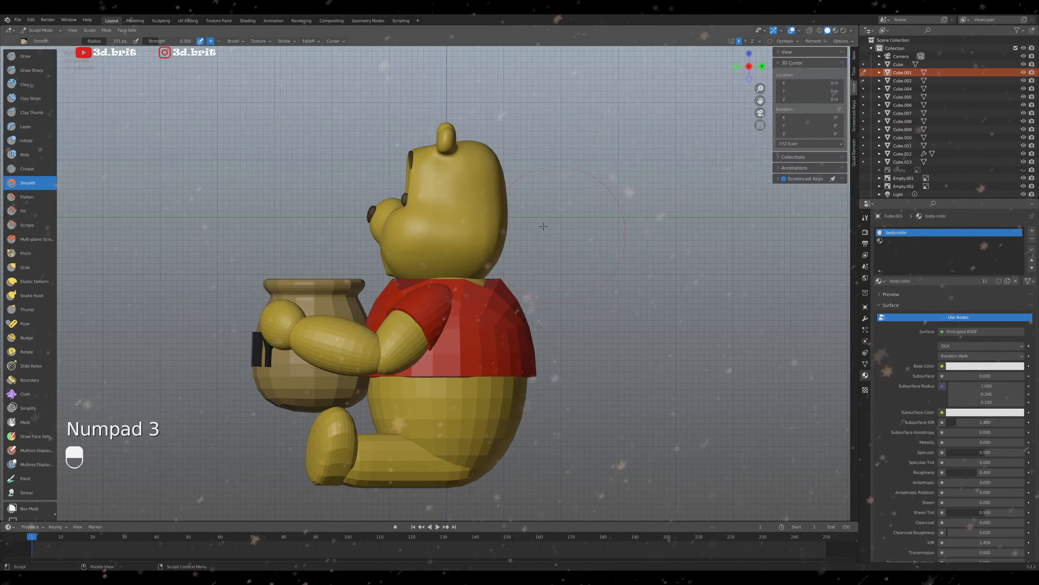
pyautogui.scroll(-3, 543, 226)
pyautogui.scroll(5, 516, 210)
pyautogui.scroll(-3, 516, 210)
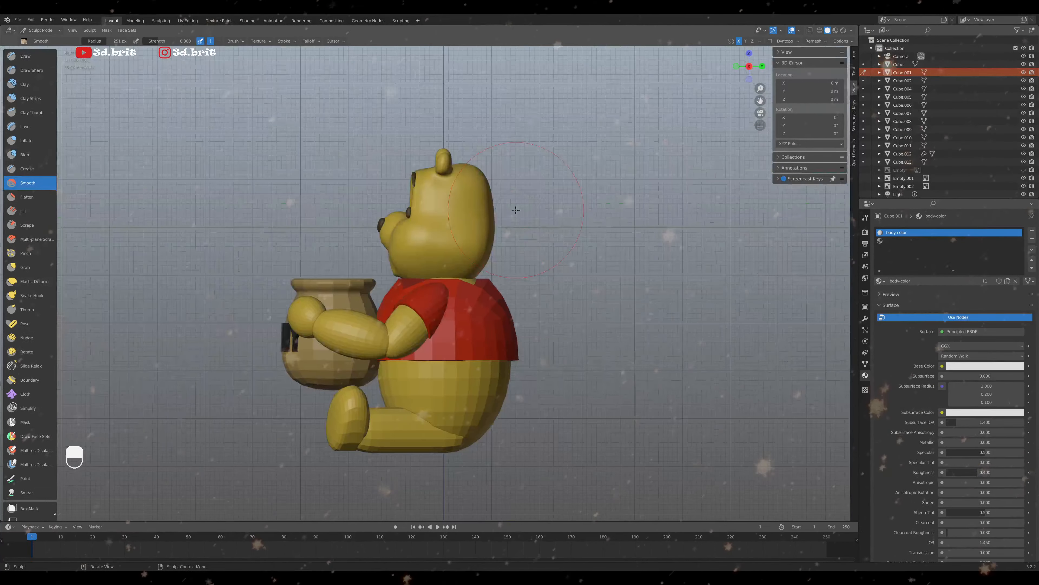
pyautogui.moveTo(516, 210); pyautogui.dragTo(494, 217, button='middle')
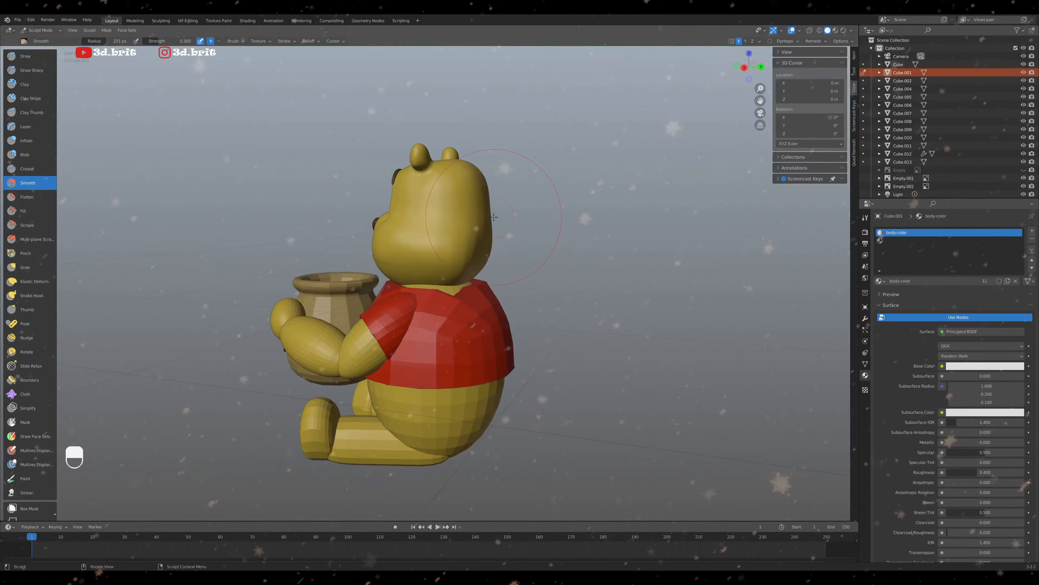
pyautogui.press('KP_3')
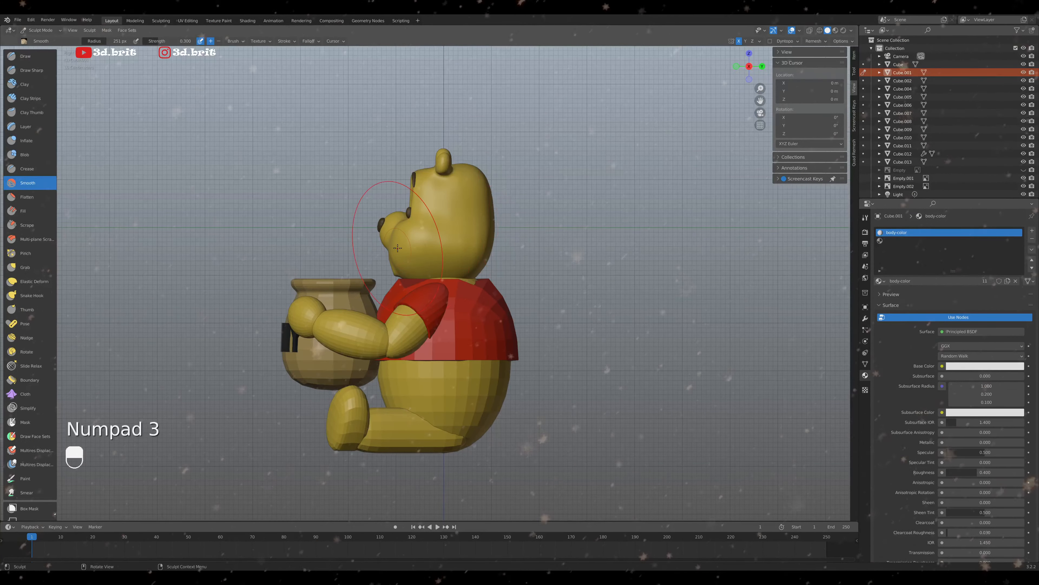
# Push the crown and back of the head inward in the side view with the Grab brush, adjusting its radius between strokes
pyautogui.press('g')
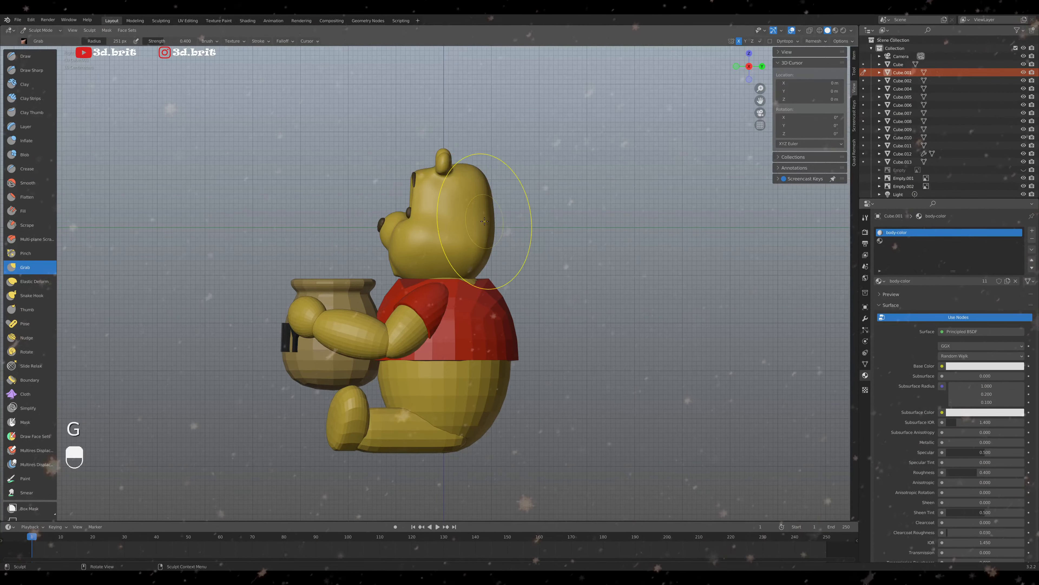
pyautogui.press('f')
pyautogui.click(493, 171)
pyautogui.moveTo(479, 177); pyautogui.dragTo(476, 178)
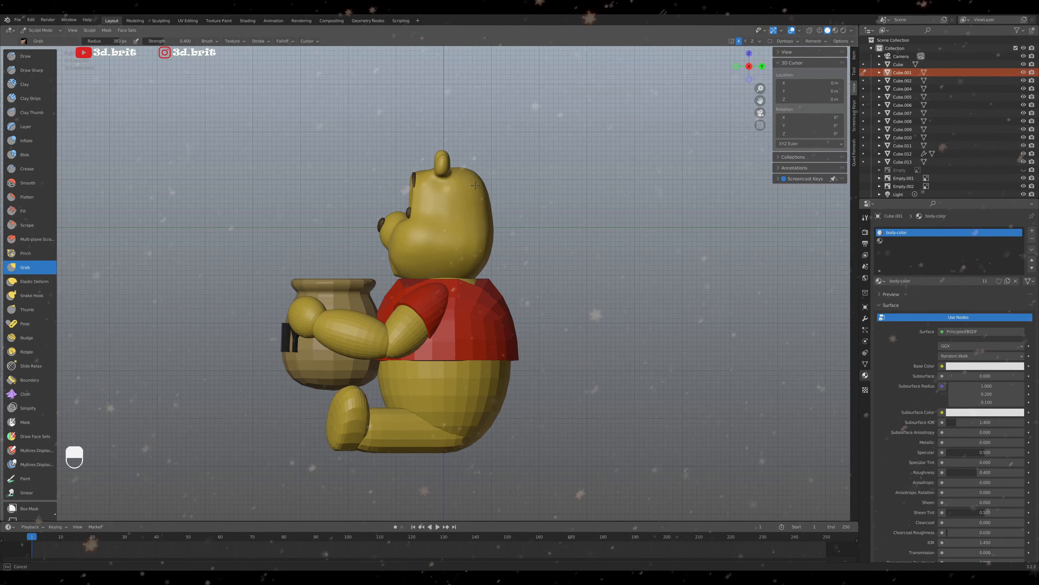
pyautogui.press('f')
pyautogui.click(474, 265)
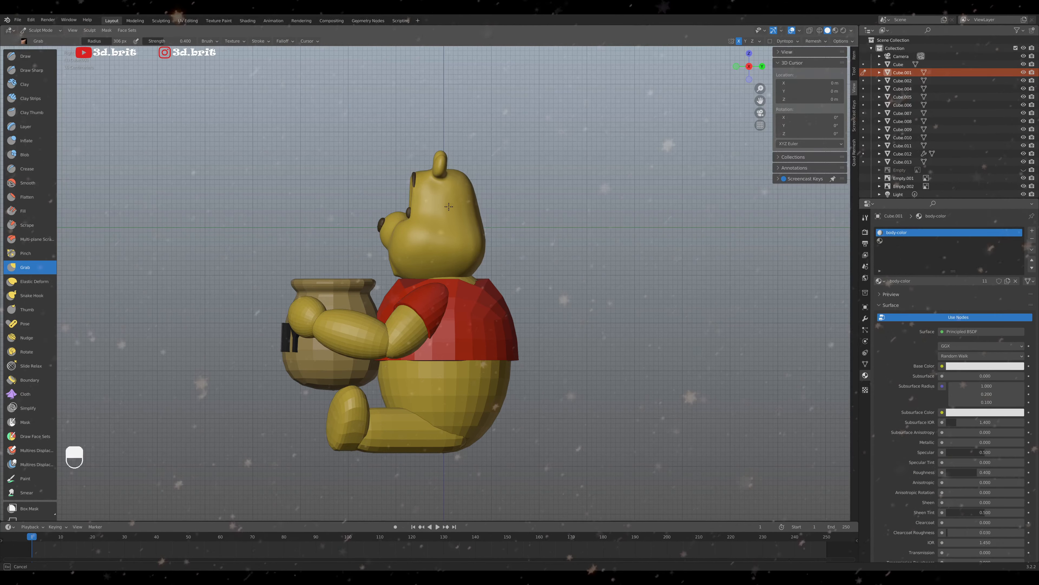
# Compare the head with the references from the front, and refine the lower back of the head in side view with a resized Grab brush
pyautogui.press('KP_1')
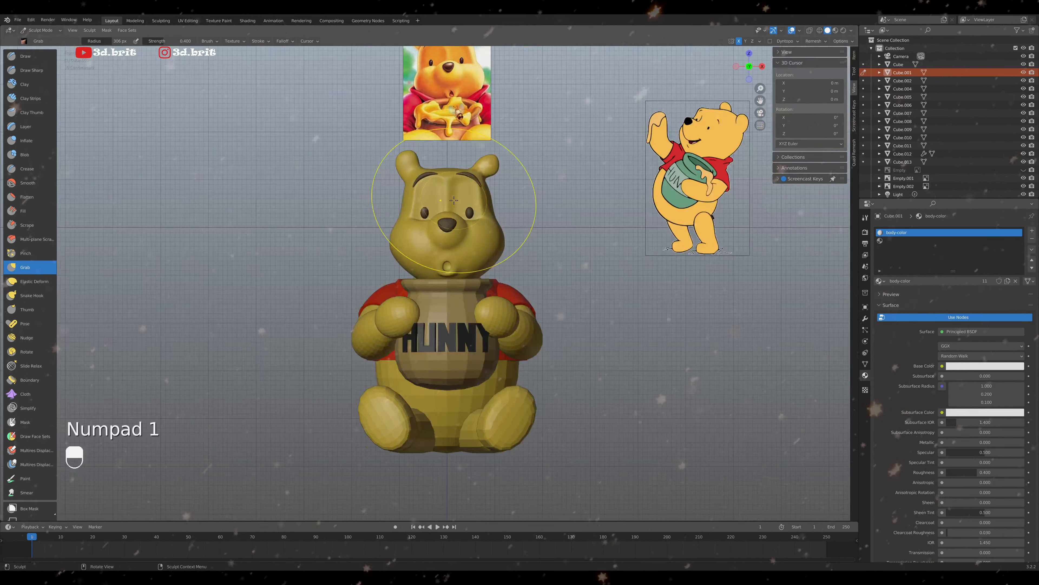
pyautogui.scroll(-2, 454, 200)
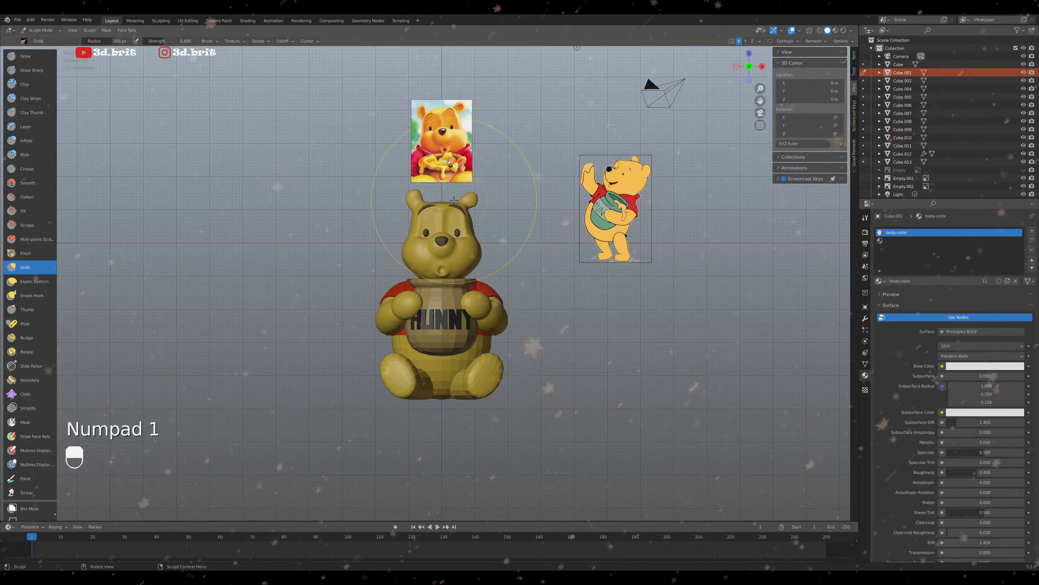
pyautogui.scroll(2, 454, 199)
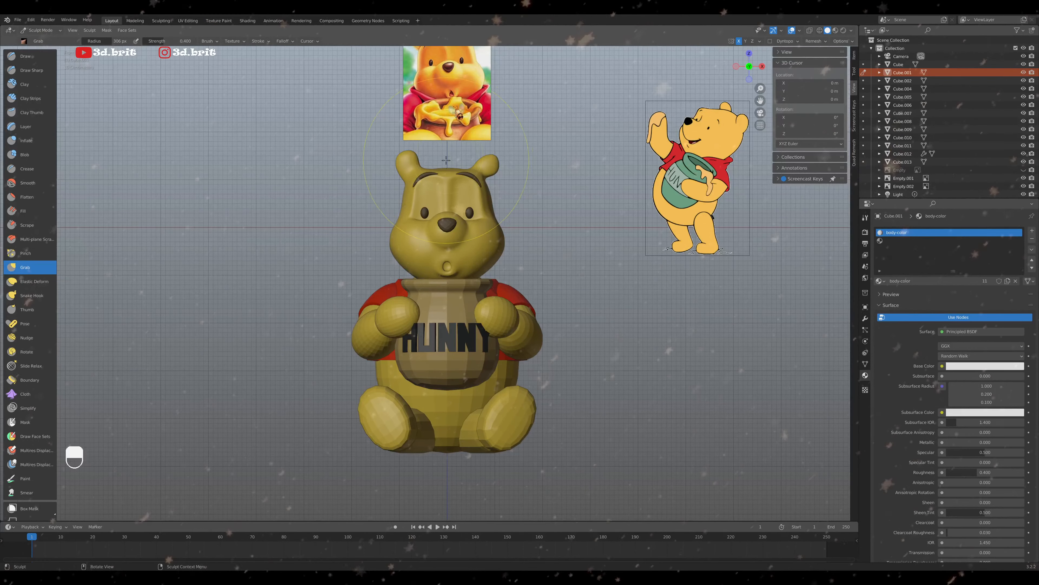
pyautogui.press('KP_3')
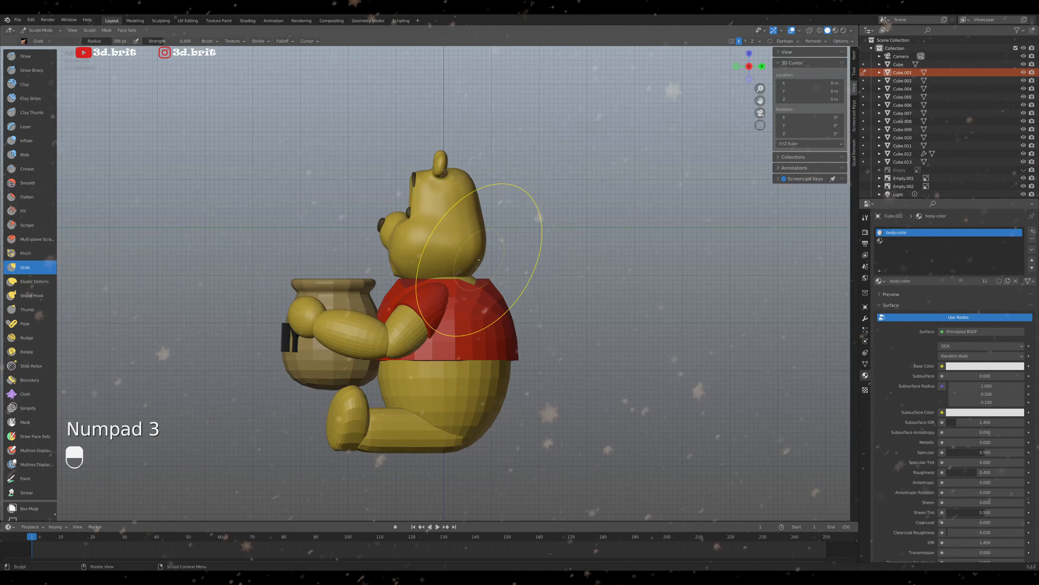
pyautogui.moveTo(480, 256)
pyautogui.mouseDown()
pyautogui.moveTo(466, 256)
pyautogui.moveTo(480, 214)
pyautogui.moveTo(484, 230)
pyautogui.mouseUp()
pyautogui.press('f')
pyautogui.click(465, 220)
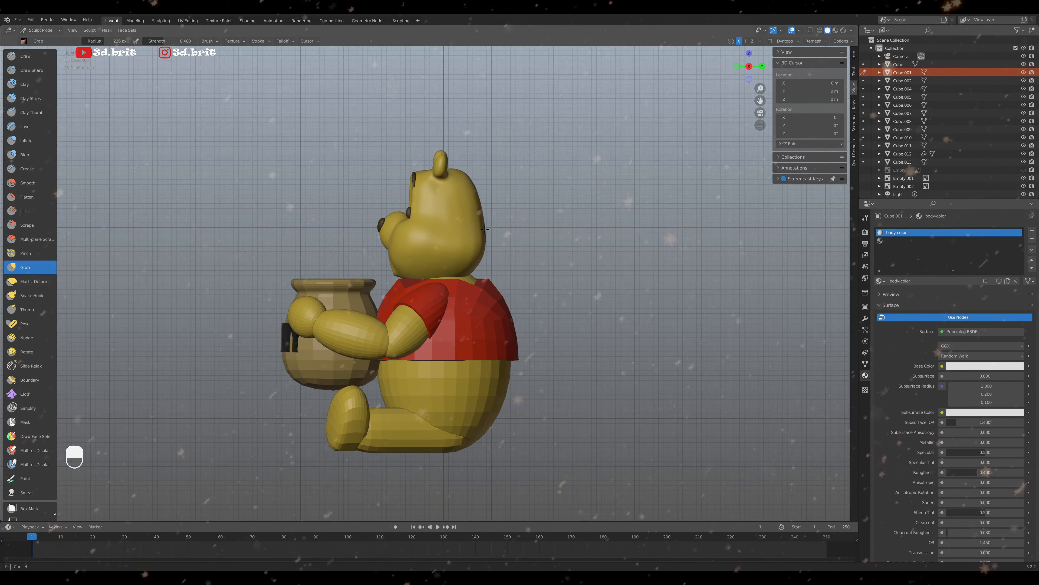
pyautogui.press('f')
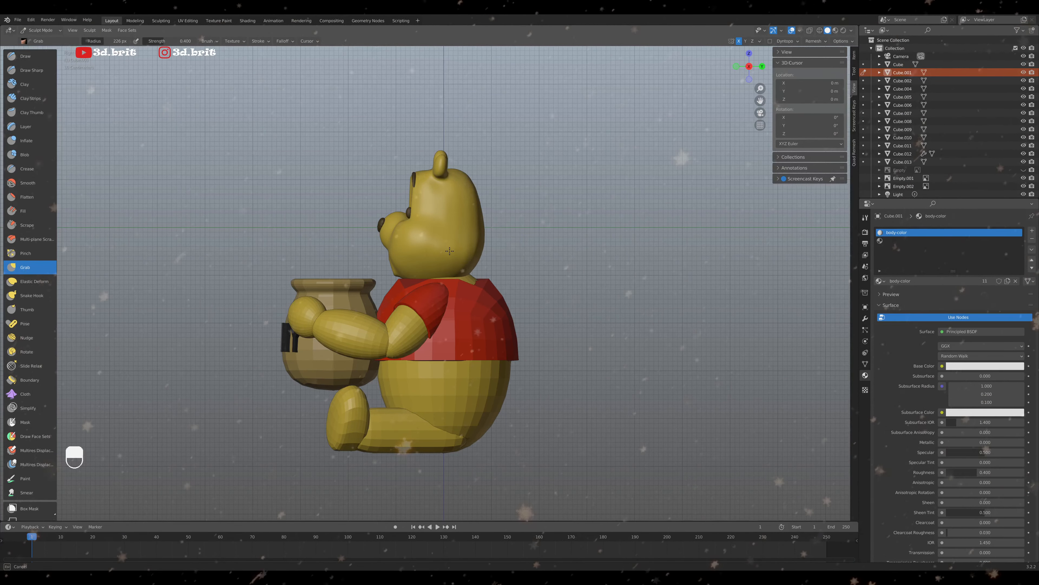
# Set the Grab brush radius to 180 px and adjust the upper back of the head behind the ear
pyautogui.moveTo(449, 251); pyautogui.dragTo(508, 251, button='middle')
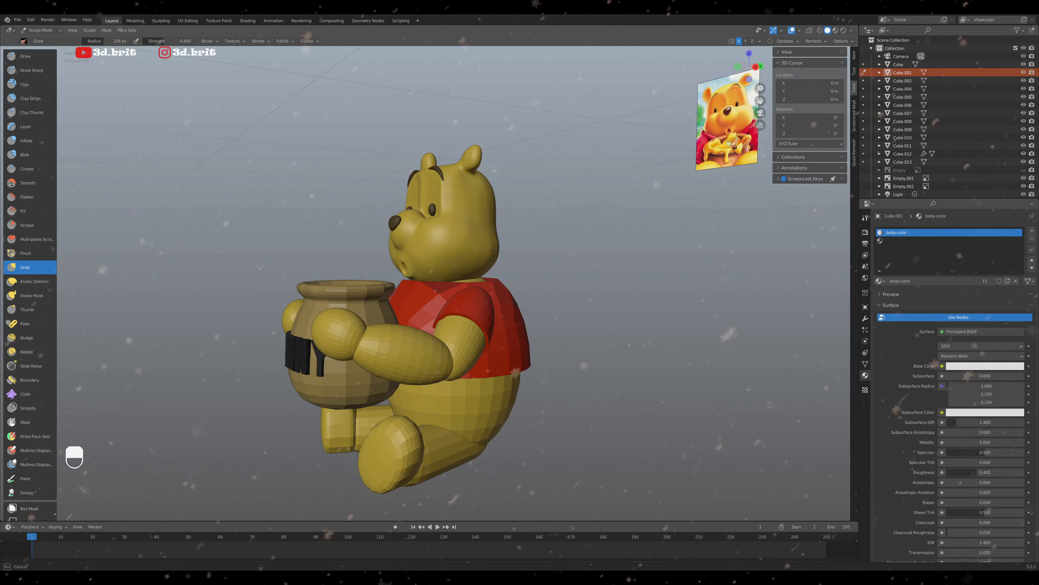
pyautogui.press('f')
pyautogui.click(484, 183)
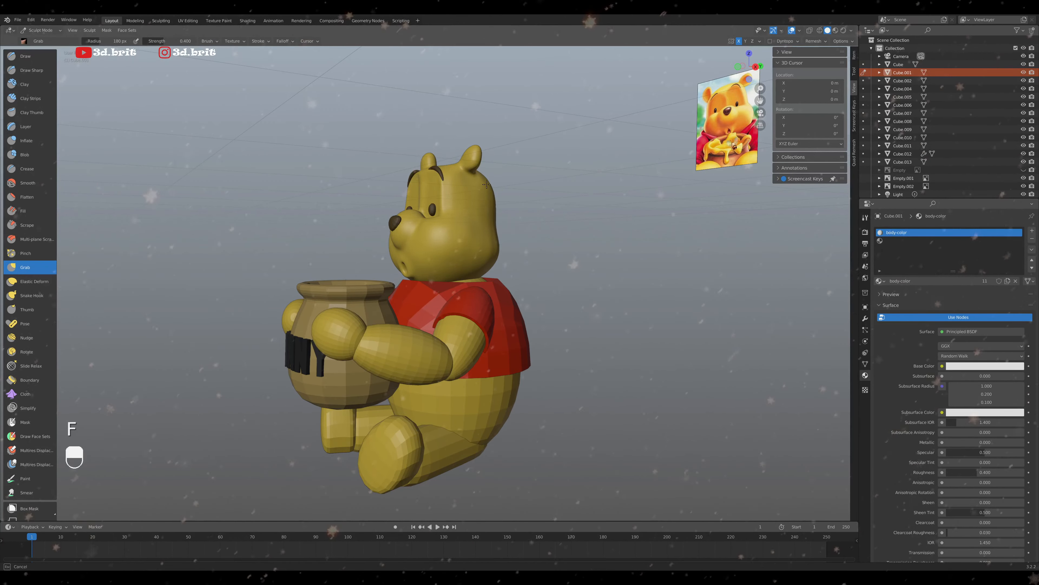
pyautogui.press('KP_1')
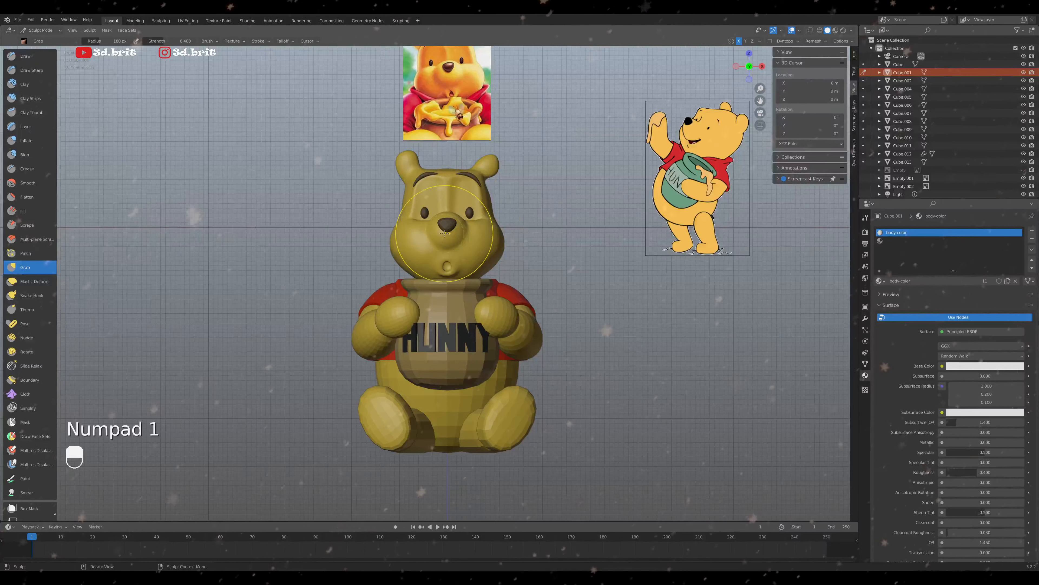
# Fill out the back of the head with the Inflate brush and even it out with the Smooth brush at 0.544 strength
pyautogui.moveTo(536, 267); pyautogui.dragTo(446, 276, button='middle')
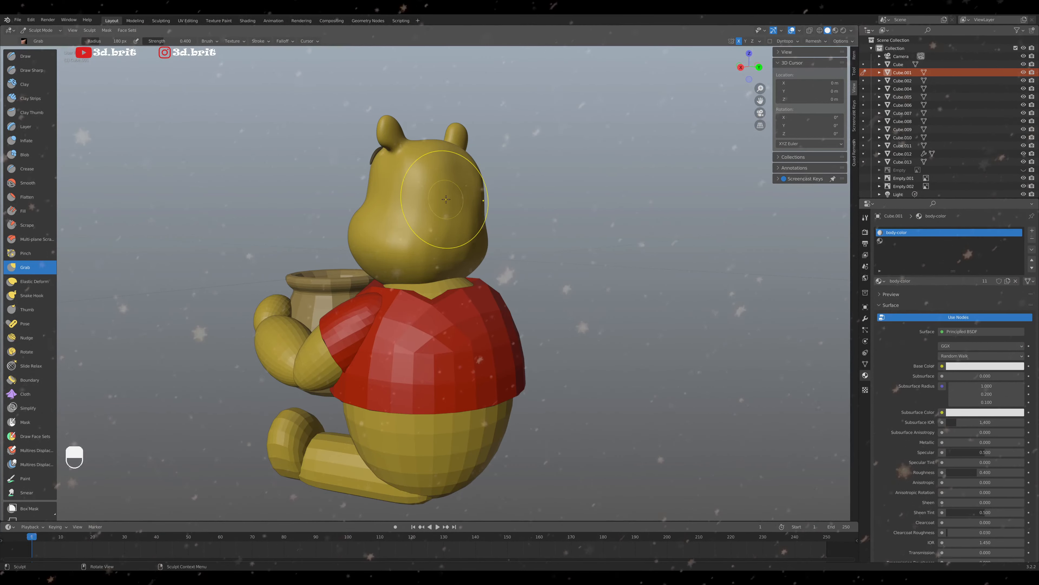
pyautogui.press('i')
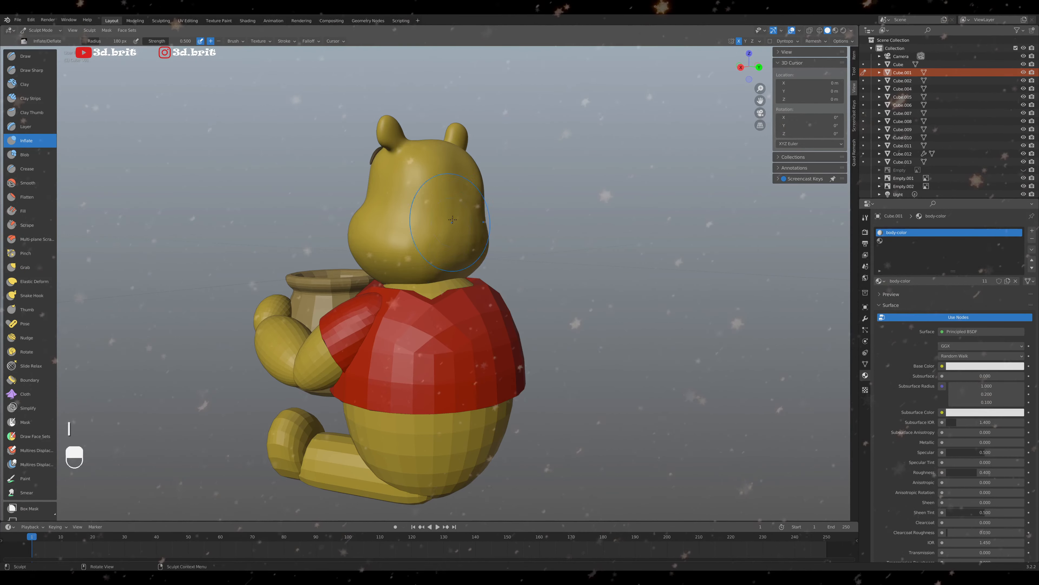
pyautogui.hotkey('shift', 's')
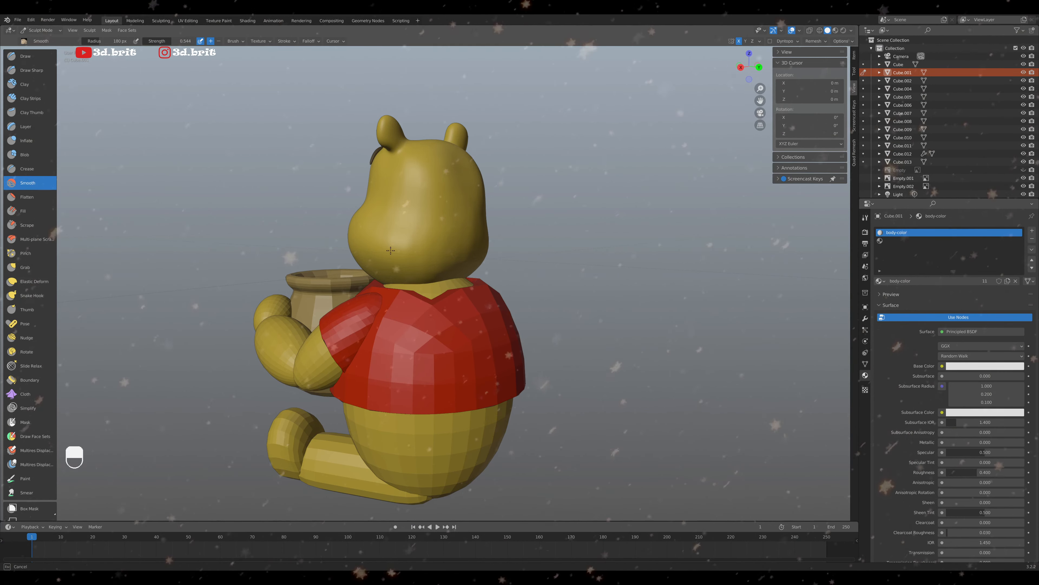
pyautogui.moveTo(462, 226); pyautogui.dragTo(426, 246, button='middle')
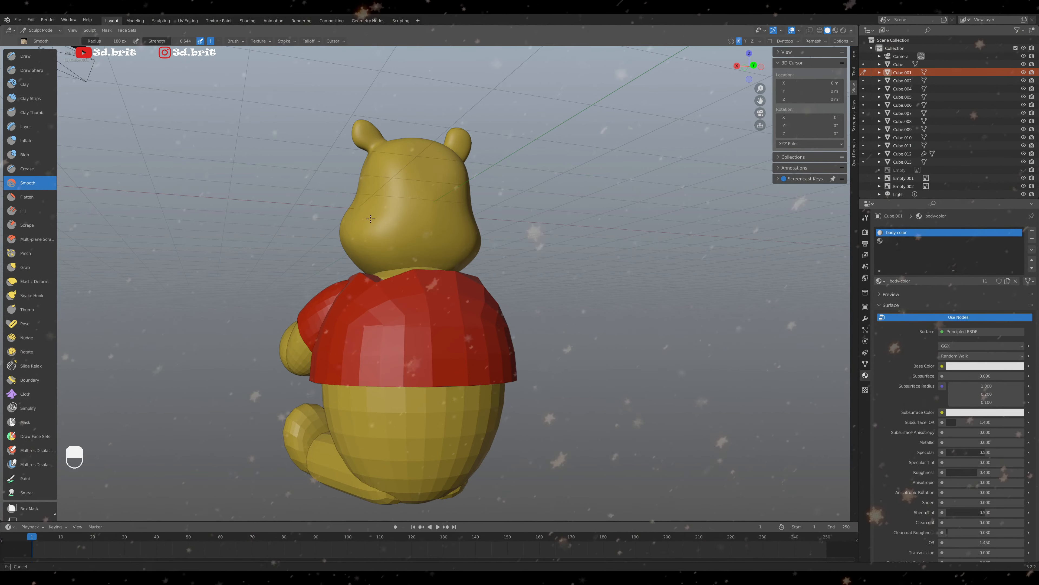
pyautogui.moveTo(400, 233)
pyautogui.mouseDown(button='middle')
pyautogui.moveTo(430, 274)
pyautogui.moveTo(386, 223)
pyautogui.mouseUp(button='middle')
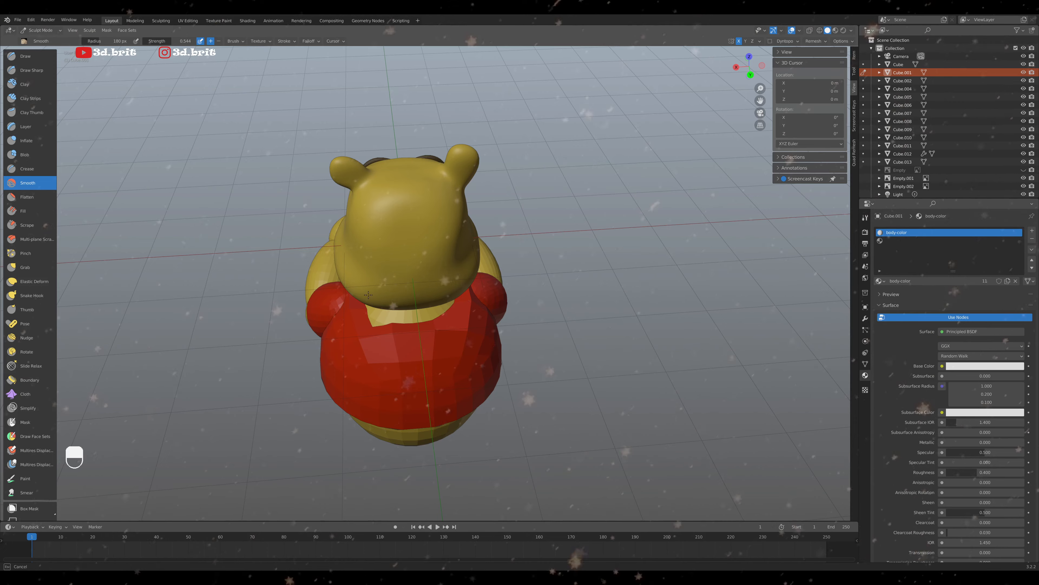
pyautogui.moveTo(368, 295); pyautogui.dragTo(429, 272, button='middle')
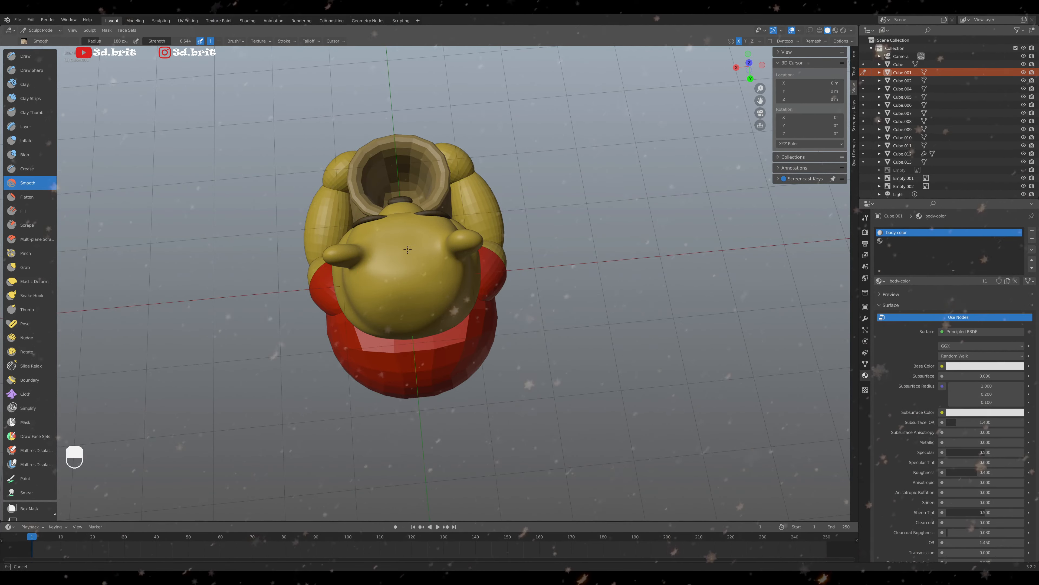
# Examine the head's shape from the front, from above and in side profile against the references
pyautogui.press('KP_1')
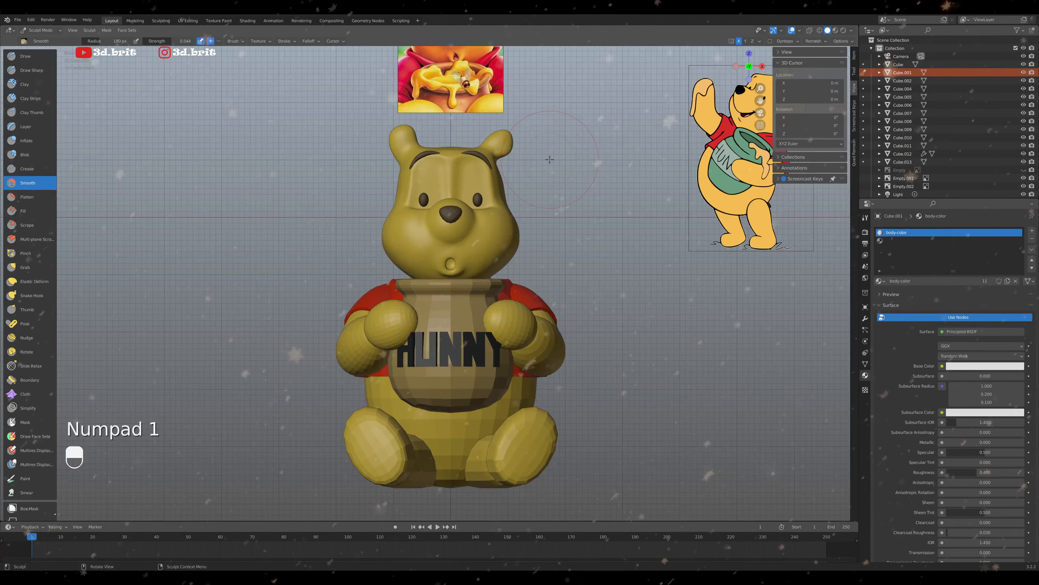
pyautogui.moveTo(549, 159); pyautogui.dragTo(523, 228, button='middle')
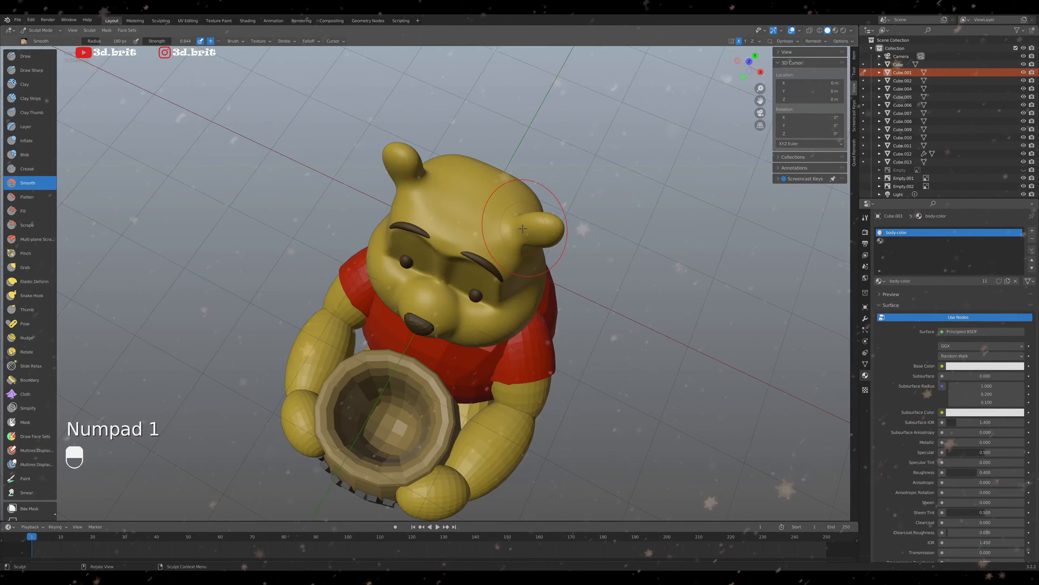
pyautogui.press('KP_1')
pyautogui.press('KP_7')
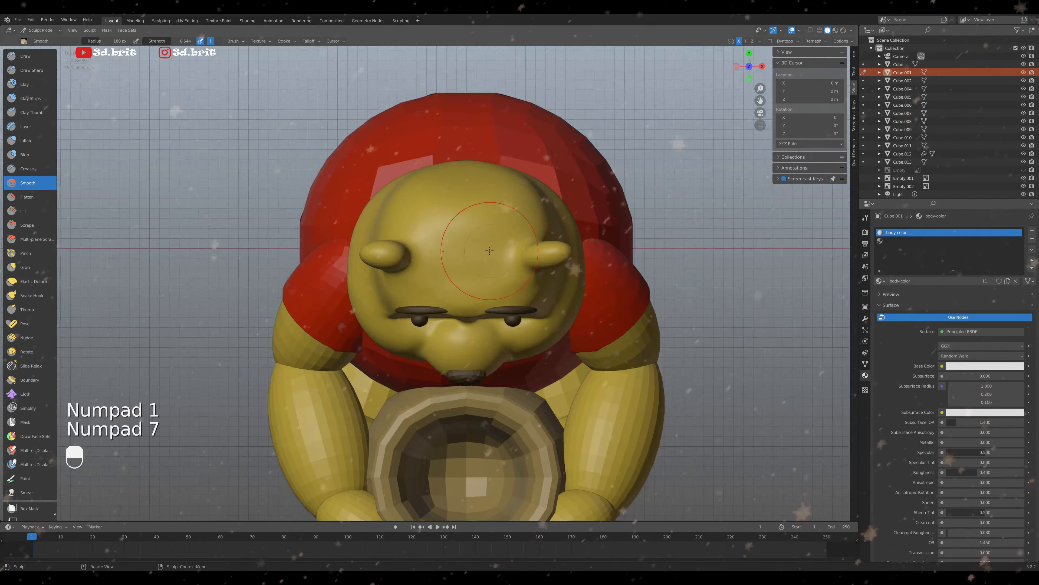
pyautogui.press('KP_1')
pyautogui.keyDown('shift'); pyautogui.moveTo(471, 230); pyautogui.dragTo(465, 323, button='middle'); pyautogui.keyUp('shift')
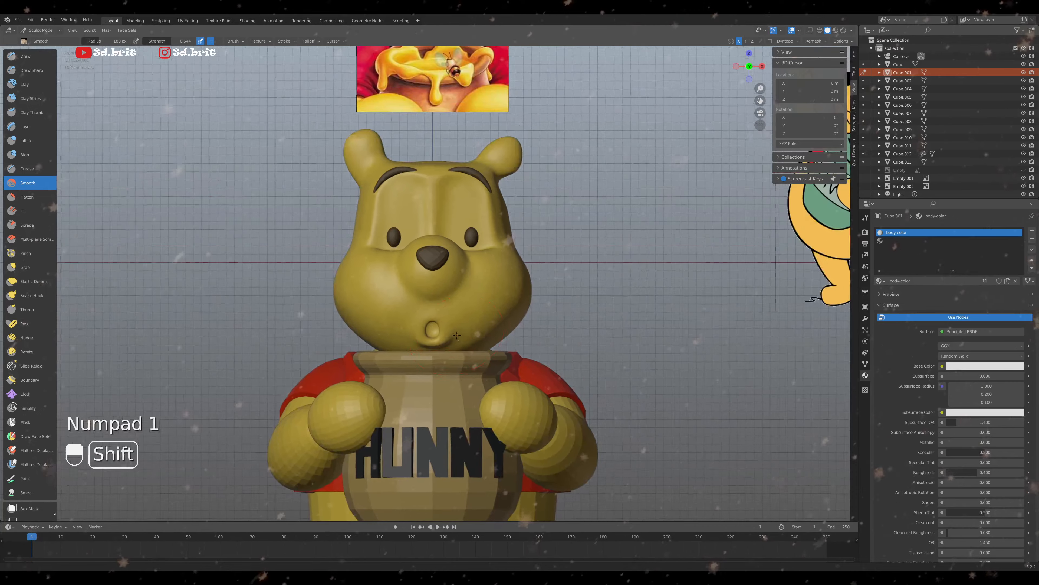
pyautogui.moveTo(436, 169); pyautogui.dragTo(403, 211, button='middle')
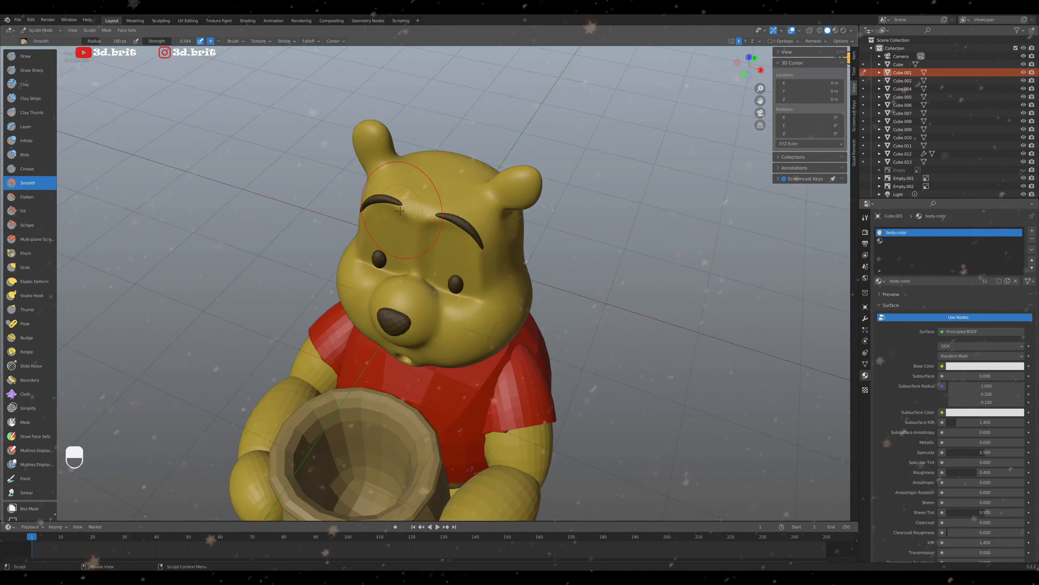
pyautogui.press('KP_3')
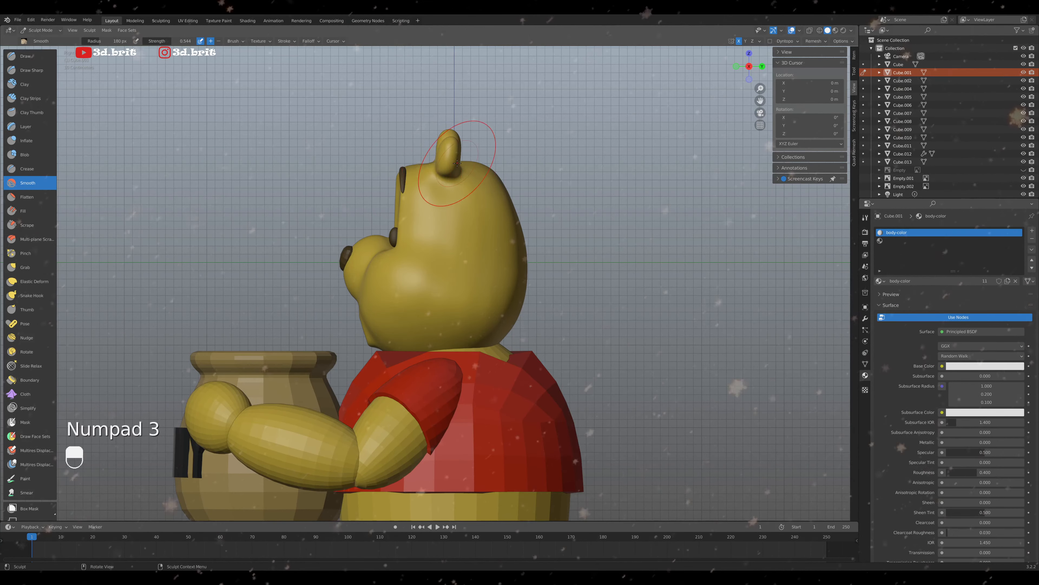
# Fill out the top of the head above the eyebrows with an enlarged Inflate brush at 0.500 strength
pyautogui.moveTo(457, 164)
pyautogui.mouseDown(button='middle')
pyautogui.moveTo(440, 198)
pyautogui.moveTo(422, 205)
pyautogui.mouseUp(button='middle')
pyautogui.press('i')
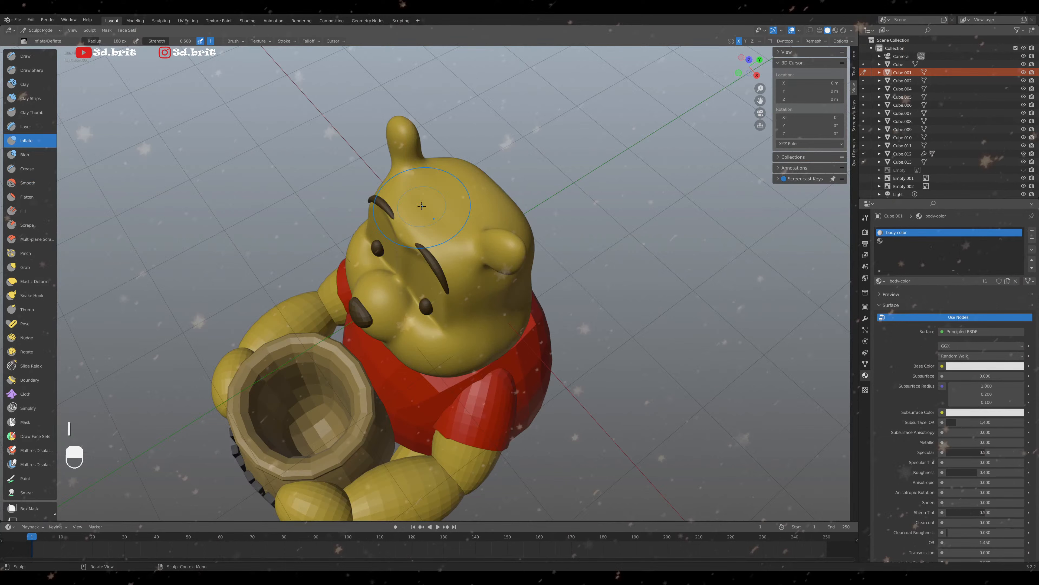
pyautogui.scroll(2, 422, 205)
pyautogui.press('f')
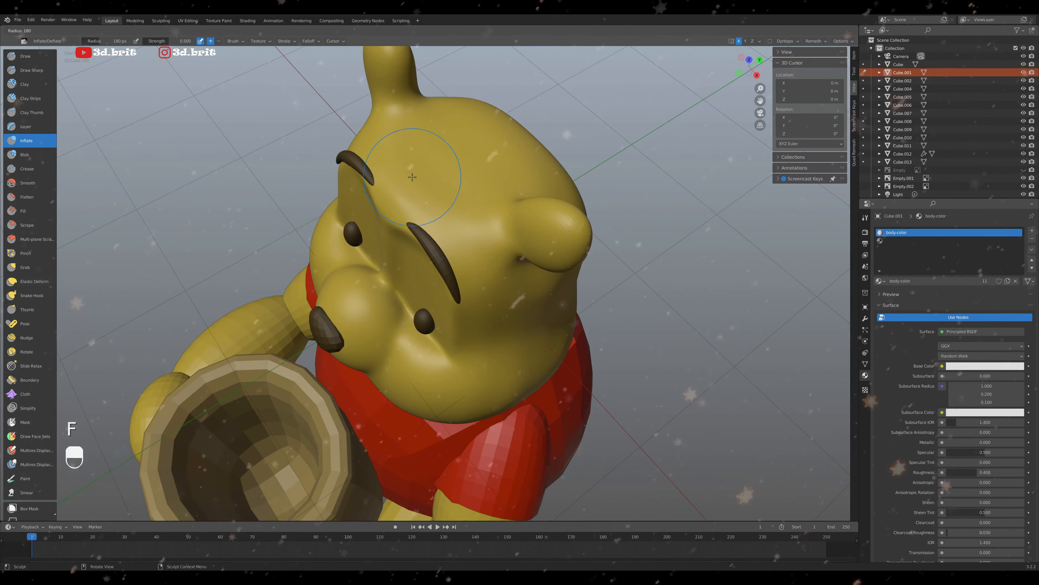
pyautogui.click(421, 179)
pyautogui.moveTo(422, 180)
pyautogui.mouseDown()
pyautogui.moveTo(455, 180)
pyautogui.moveTo(418, 158)
pyautogui.moveTo(452, 166)
pyautogui.moveTo(438, 129)
pyautogui.mouseUp()
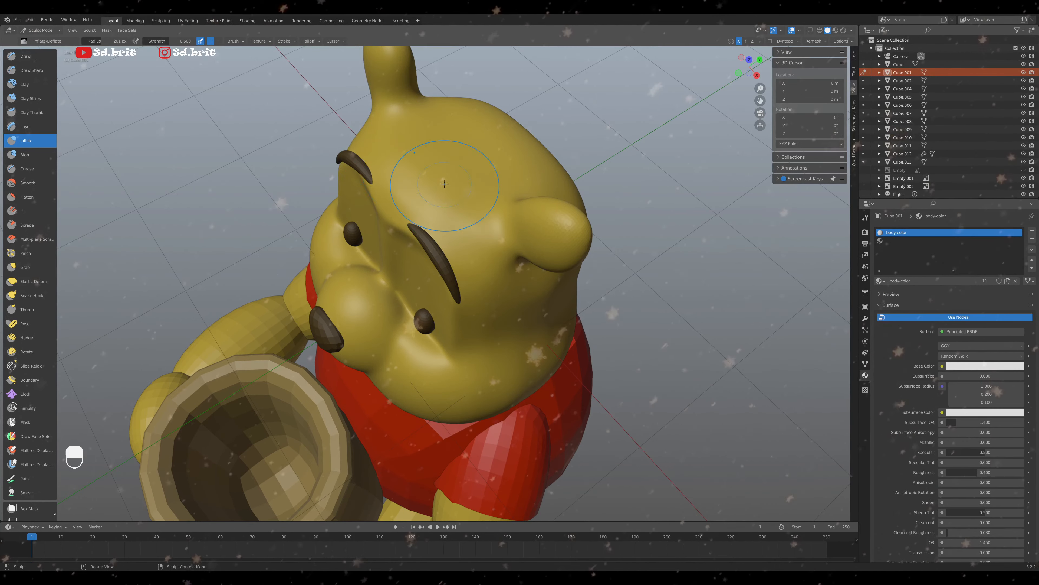
pyautogui.press('KP_1')
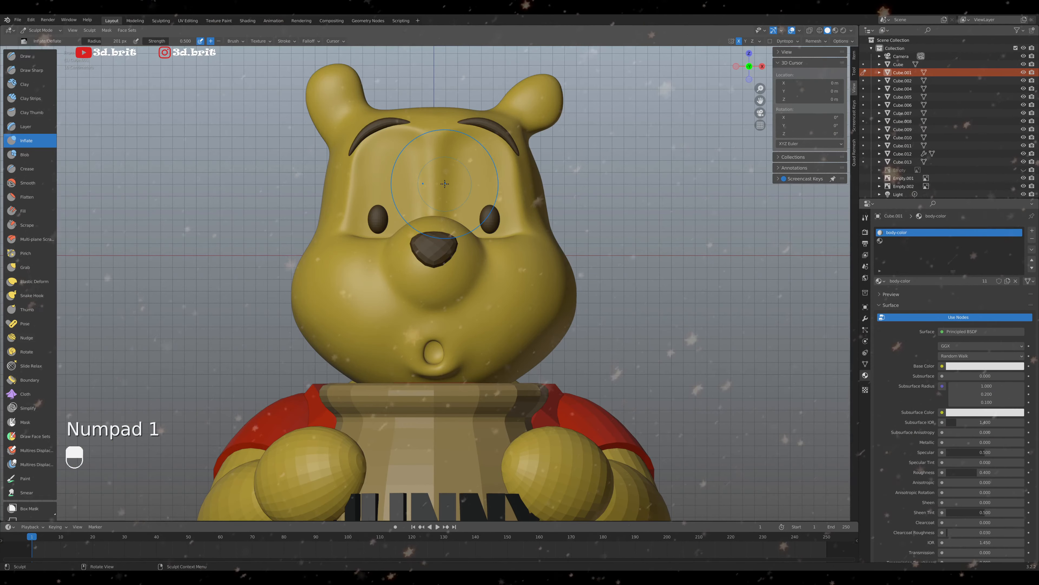
pyautogui.press('KP_3')
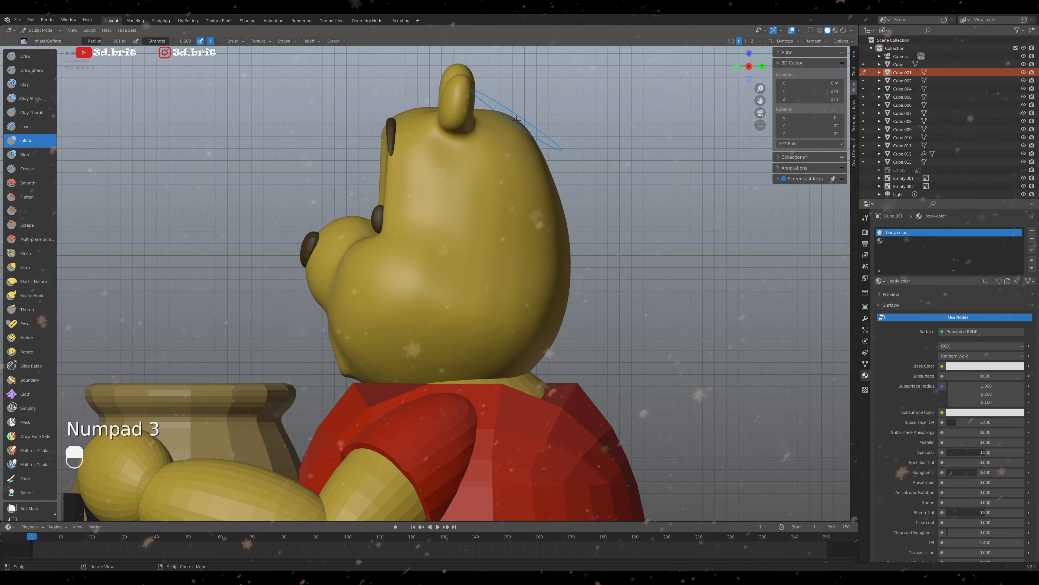
# Smooth the crown between the ears with the Smooth brush at 0.544 strength
pyautogui.scroll(-2, 517, 119)
pyautogui.moveTo(517, 119)
pyautogui.mouseDown(button='middle')
pyautogui.moveTo(443, 157)
pyautogui.moveTo(406, 209)
pyautogui.moveTo(408, 247)
pyautogui.mouseUp(button='middle')
pyautogui.hotkey('shift', 's')
pyautogui.moveTo(384, 193)
pyautogui.mouseDown()
pyautogui.moveTo(504, 222)
pyautogui.moveTo(472, 189)
pyautogui.mouseUp()
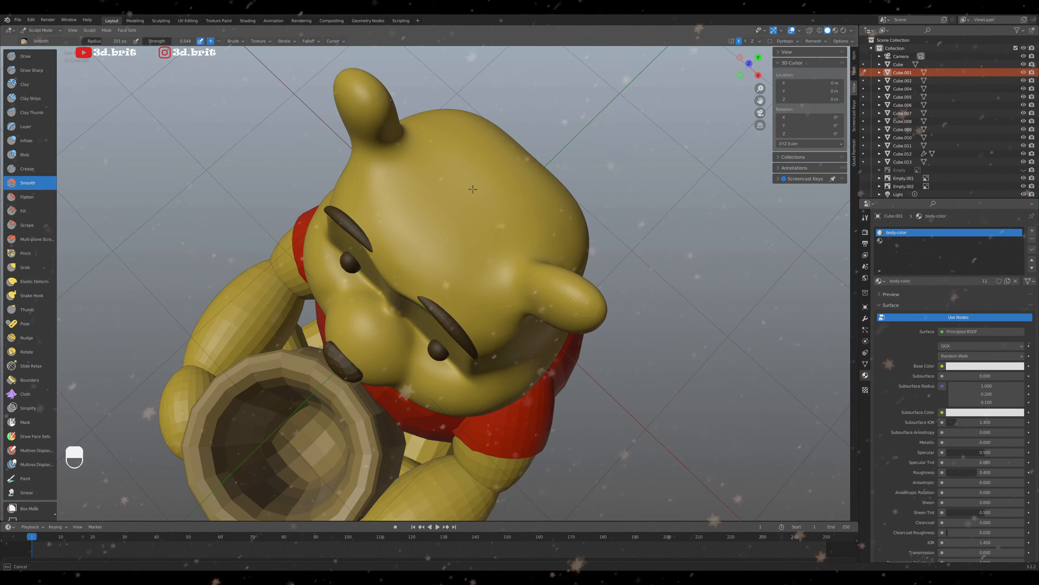
pyautogui.moveTo(544, 209)
pyautogui.mouseDown()
pyautogui.moveTo(496, 143)
pyautogui.moveTo(536, 192)
pyautogui.moveTo(581, 217)
pyautogui.mouseUp()
# Examine the whole figure from above, the front and the side, comparing the head and ears with the reference images
pyautogui.press('KP_7')
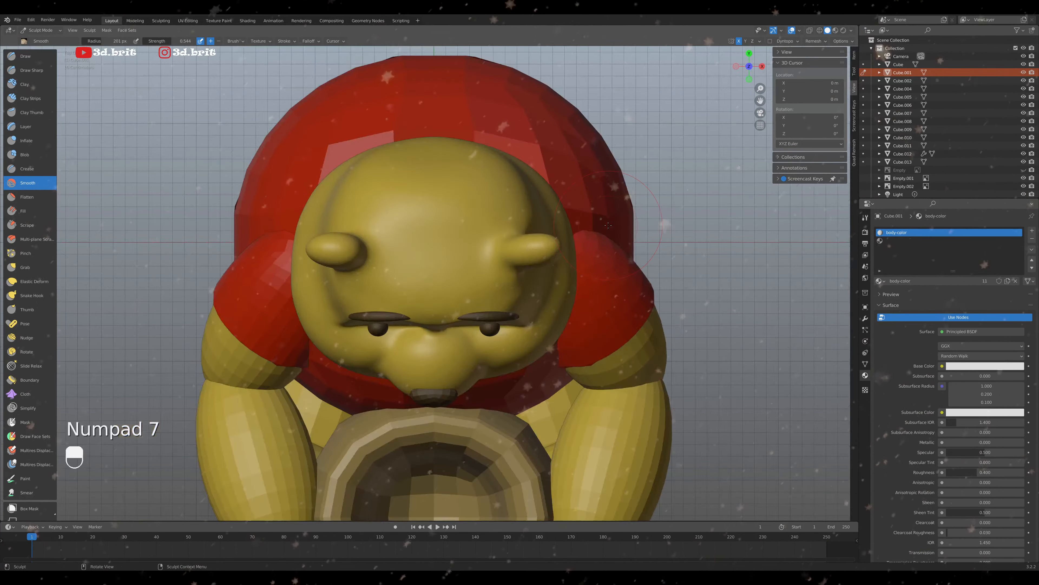
pyautogui.scroll(-8, 608, 225)
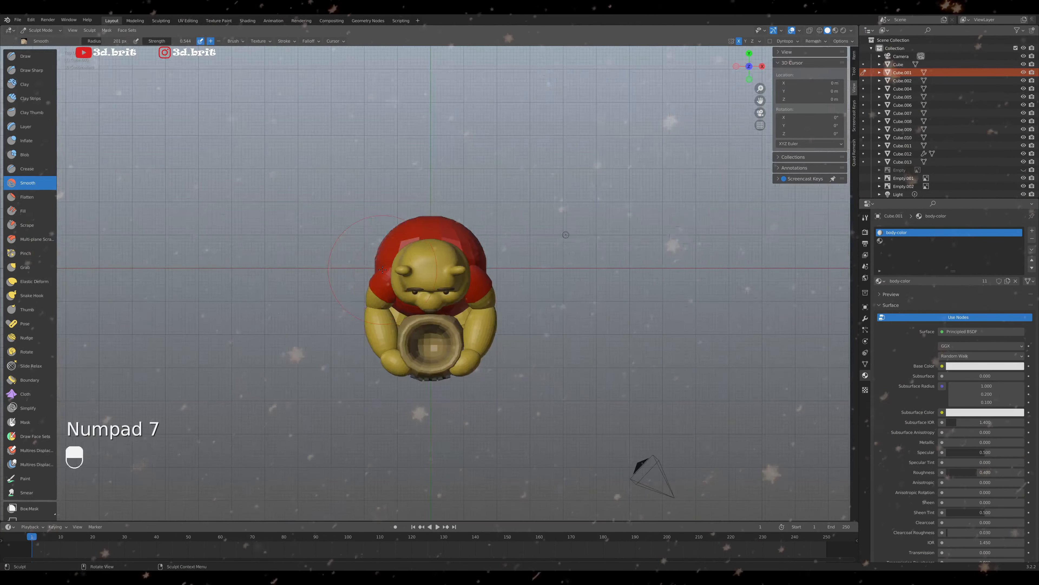
pyautogui.scroll(5, 382, 269)
pyautogui.moveTo(382, 269); pyautogui.dragTo(384, 239, button='middle')
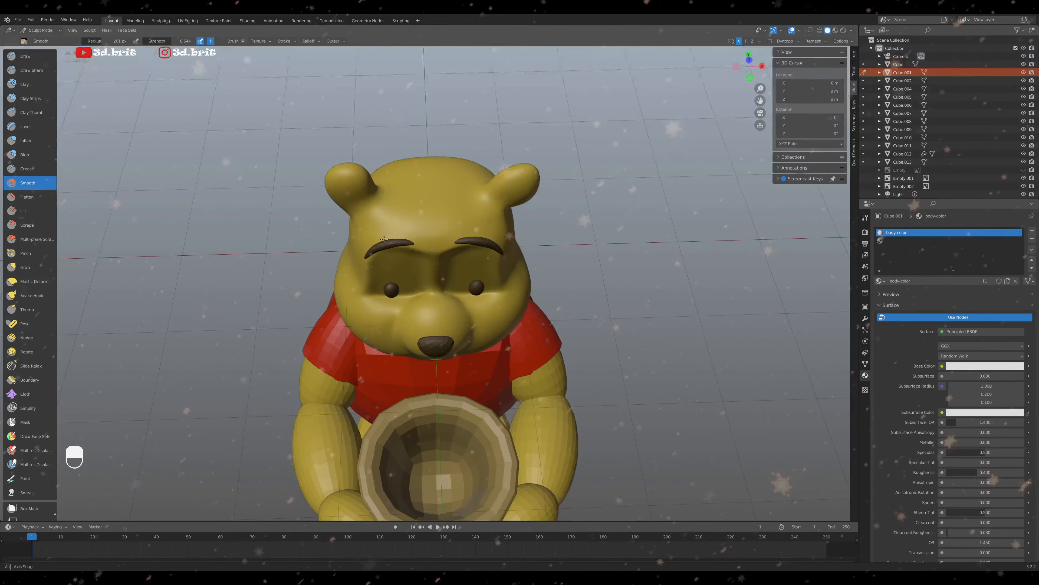
pyautogui.press('KP_1')
pyautogui.press('KP_3')
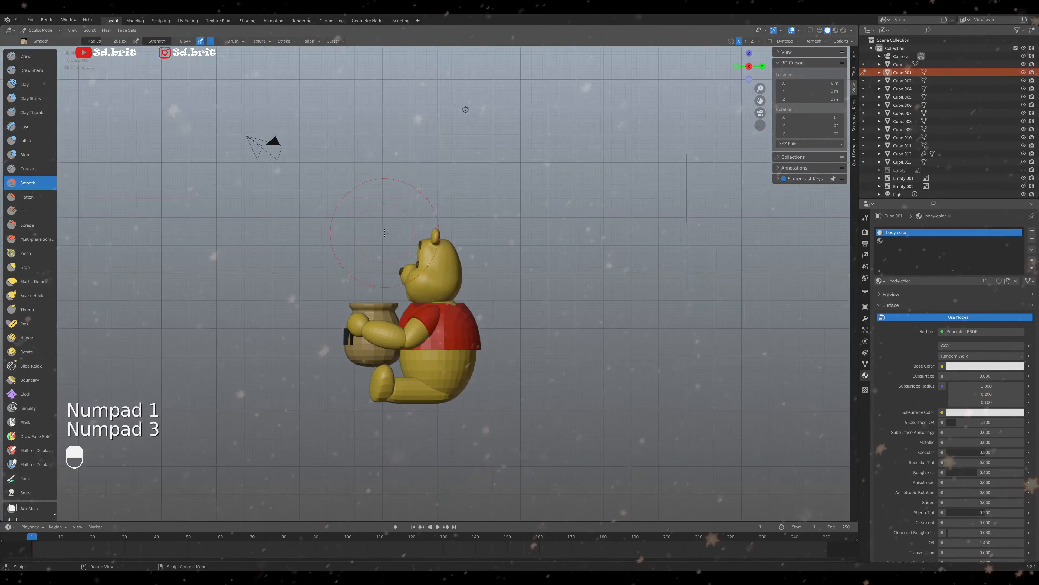
pyautogui.scroll(3, 384, 233)
pyautogui.press('KP_1')
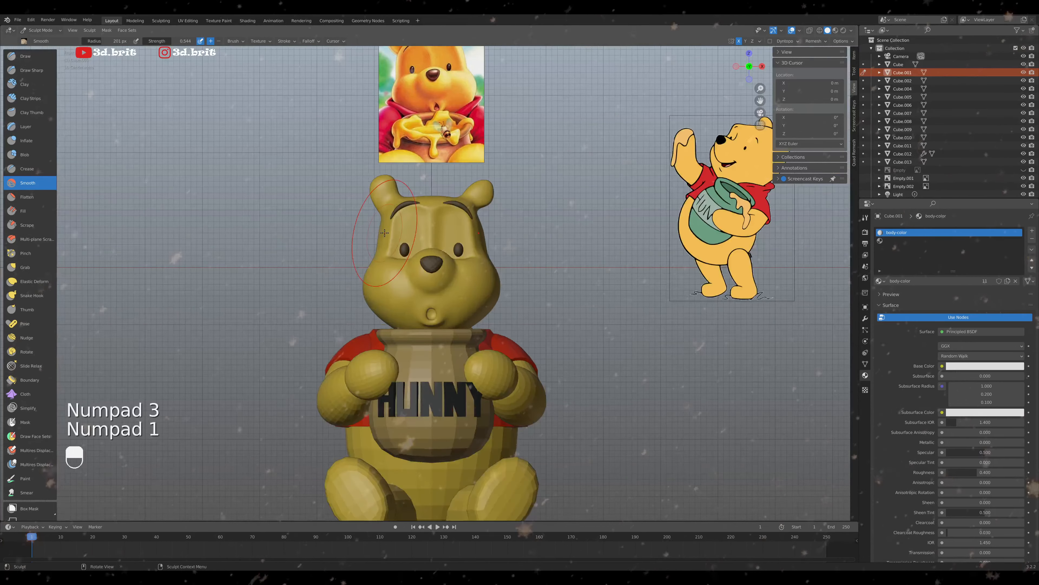
pyautogui.scroll(-2, 489, 258)
pyautogui.scroll(1, 488, 258)
pyautogui.scroll(3, 489, 258)
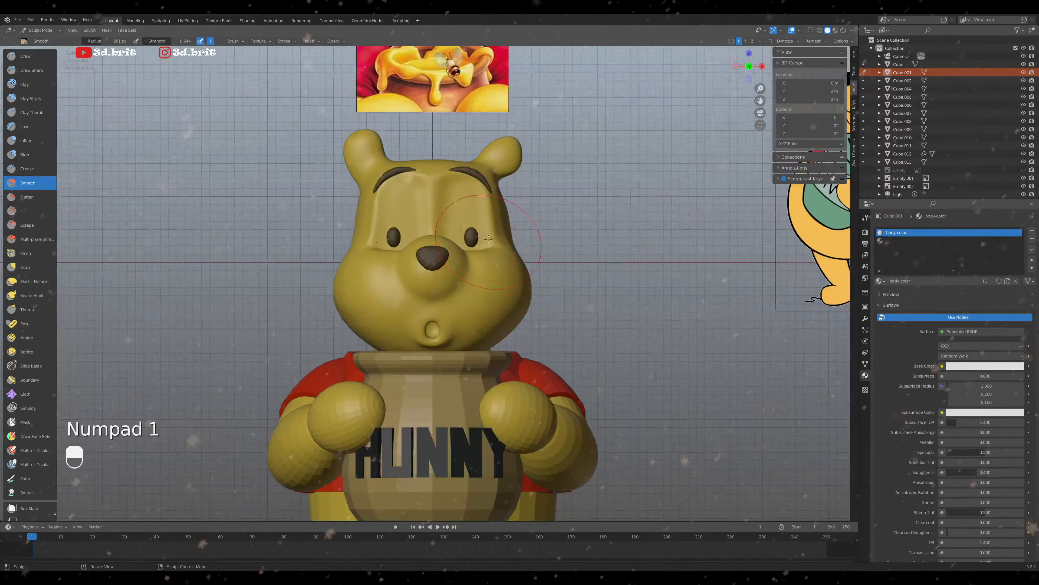
pyautogui.scroll(-1, 488, 239)
pyautogui.keyDown('shift'); pyautogui.moveTo(473, 185); pyautogui.dragTo(478, 261, button='middle'); pyautogui.keyUp('shift')
pyautogui.scroll(2, 478, 261)
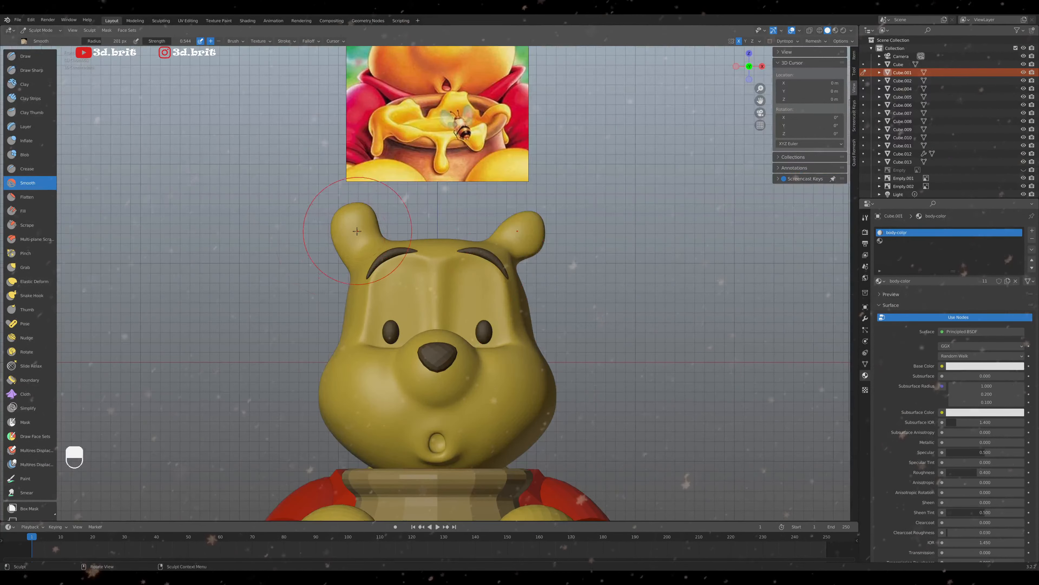
pyautogui.scroll(-2, 413, 207)
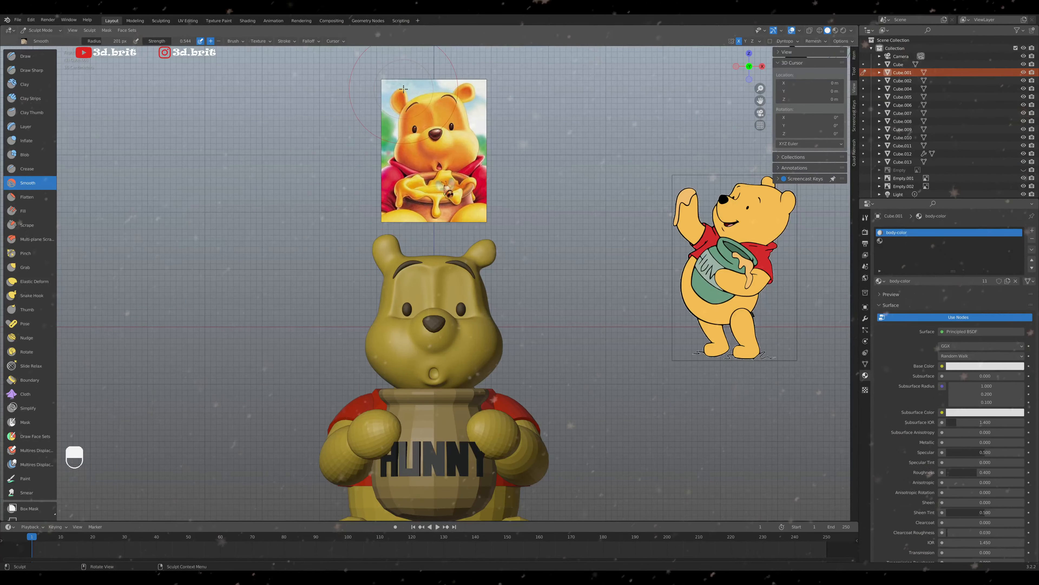
pyautogui.keyDown('shift'); pyautogui.moveTo(404, 89); pyautogui.dragTo(404, 174, button='middle'); pyautogui.keyUp('shift')
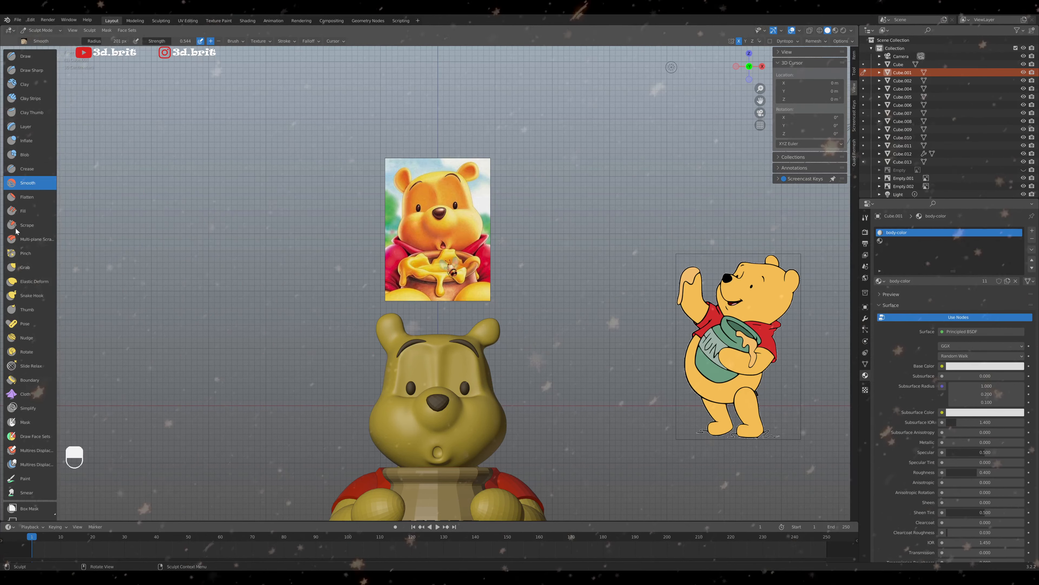
# Carve the inner-ear contour into the character's right ear with a reduced Crease brush at 0.250 strength
pyautogui.click(27, 168)
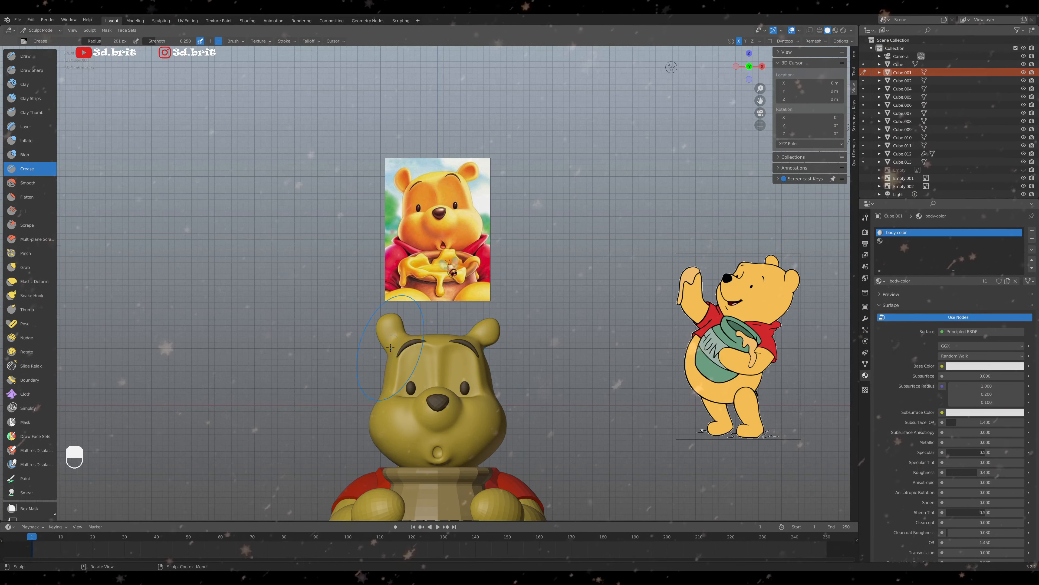
pyautogui.press('f')
pyautogui.click(352, 340)
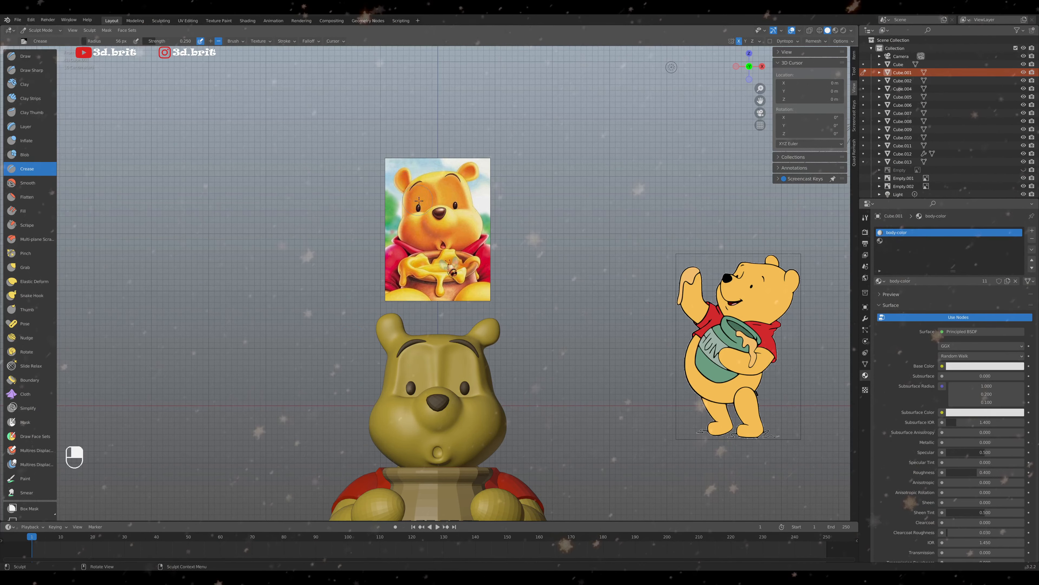
pyautogui.keyDown('shift'); pyautogui.moveTo(435, 324); pyautogui.dragTo(468, 284, button='middle'); pyautogui.keyUp('shift')
pyautogui.scroll(2, 468, 284)
pyautogui.scroll(5, 469, 283)
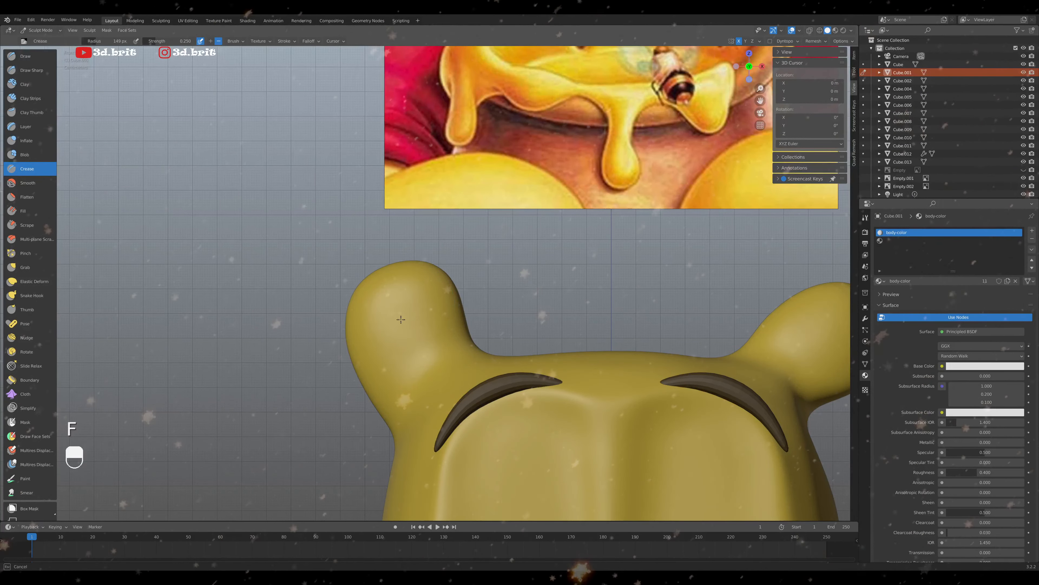
pyautogui.press('f')
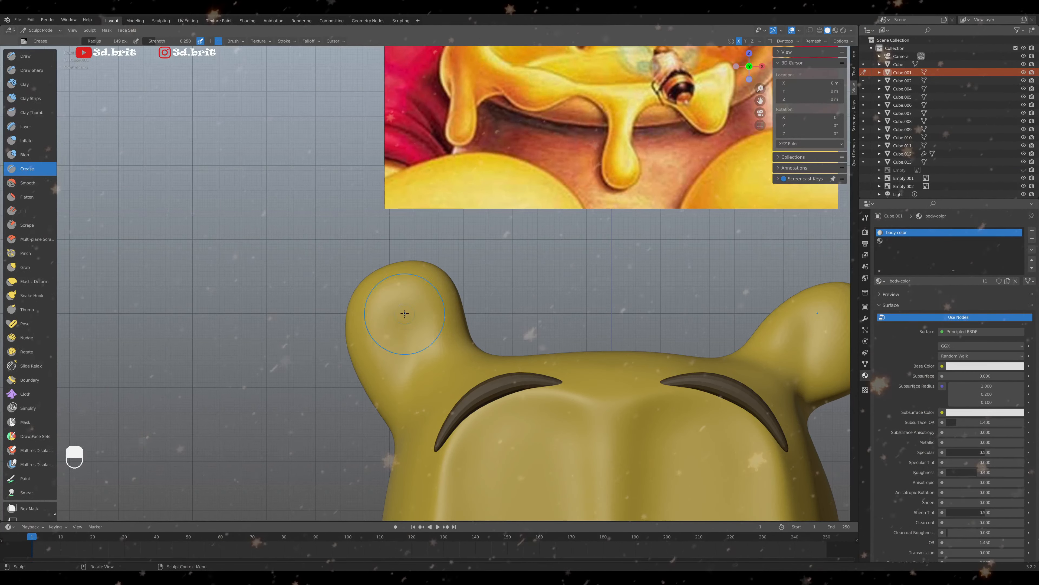
pyautogui.click(403, 299)
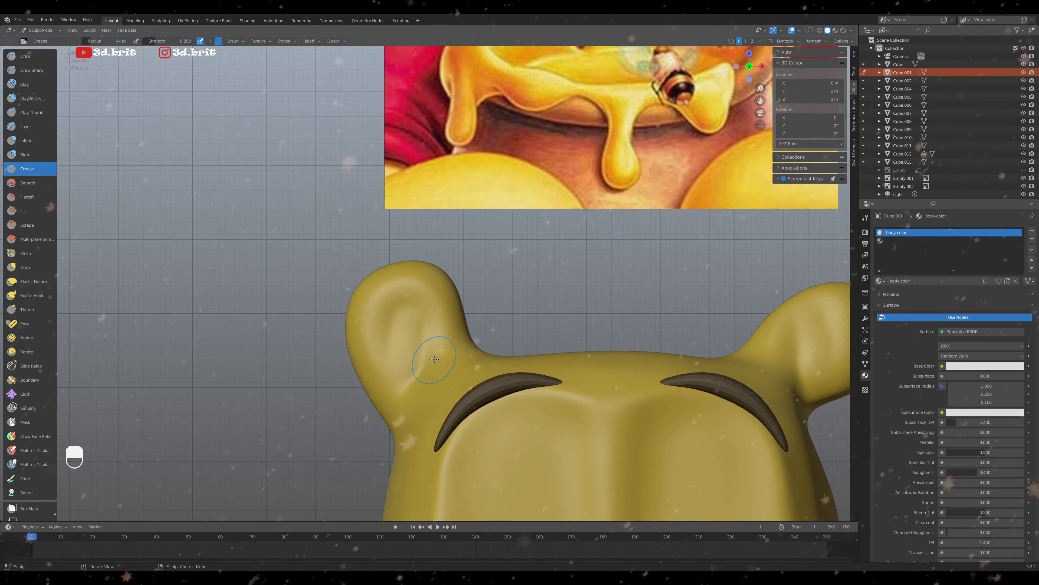
pyautogui.moveTo(434, 359); pyautogui.dragTo(449, 379)
pyautogui.scroll(-3, 448, 375)
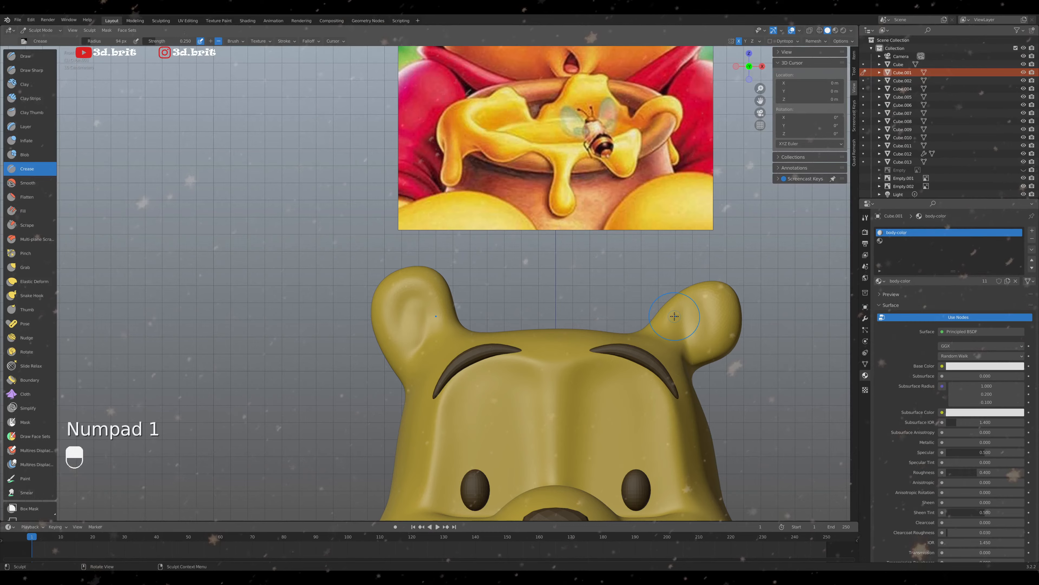
# With X mirroring off, refine the inner contour of the character's right ear using a resized Crease brush
pyautogui.keyDown('shift'); pyautogui.moveTo(674, 316); pyautogui.dragTo(611, 295, button='middle'); pyautogui.keyUp('shift')
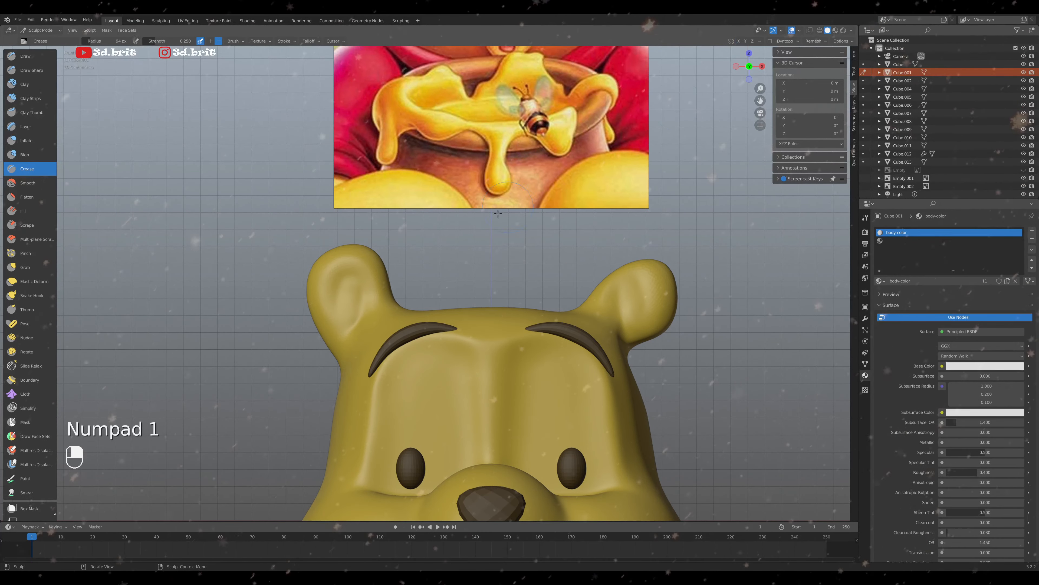
pyautogui.moveTo(345, 301)
pyautogui.mouseDown()
pyautogui.moveTo(342, 288)
pyautogui.moveTo(367, 297)
pyautogui.moveTo(349, 308)
pyautogui.moveTo(340, 273)
pyautogui.moveTo(355, 278)
pyautogui.moveTo(327, 288)
pyautogui.moveTo(370, 291)
pyautogui.mouseUp()
pyautogui.press('f')
pyautogui.click(352, 293)
pyautogui.press('f')
pyautogui.click(346, 288)
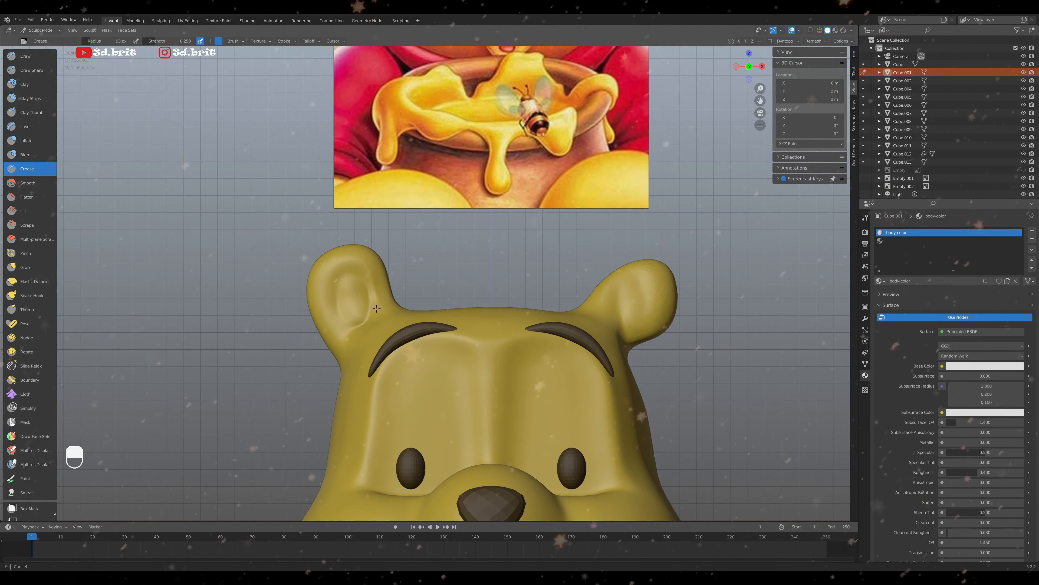
# Deepen the hollow of the character's right ear from an angled view with an enlarged Crease brush
pyautogui.moveTo(377, 308)
pyautogui.mouseDown(button='middle')
pyautogui.moveTo(408, 298)
pyautogui.moveTo(311, 313)
pyautogui.mouseUp(button='middle')
pyautogui.press('f')
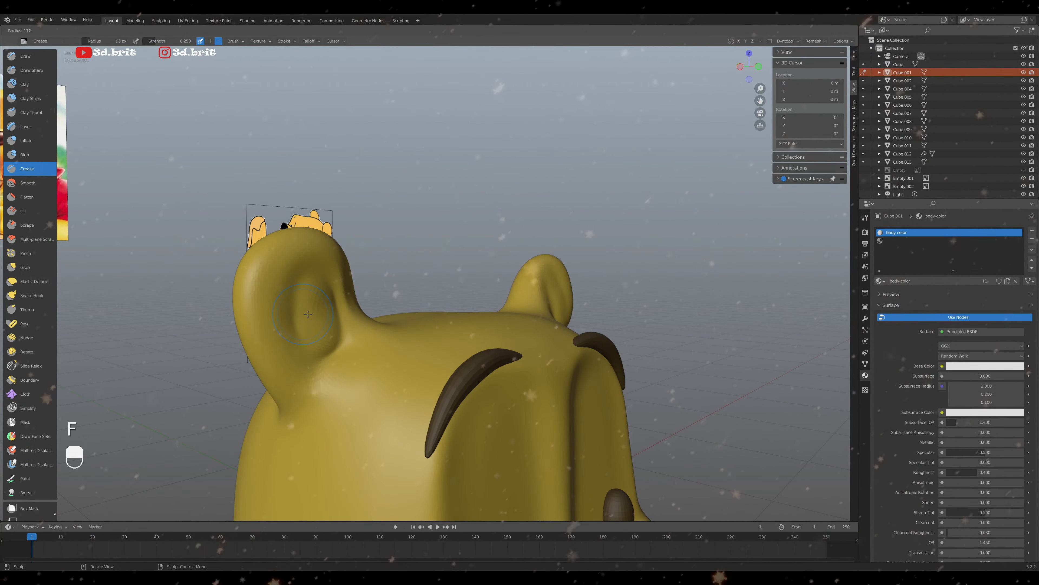
pyautogui.click(313, 314)
pyautogui.moveTo(313, 283)
pyautogui.mouseDown()
pyautogui.moveTo(293, 314)
pyautogui.moveTo(268, 295)
pyautogui.moveTo(300, 282)
pyautogui.moveTo(325, 338)
pyautogui.moveTo(293, 303)
pyautogui.moveTo(288, 278)
pyautogui.moveTo(332, 276)
pyautogui.moveTo(342, 288)
pyautogui.moveTo(318, 302)
pyautogui.moveTo(321, 328)
pyautogui.moveTo(321, 287)
pyautogui.moveTo(302, 287)
pyautogui.moveTo(315, 303)
pyautogui.moveTo(301, 339)
pyautogui.moveTo(294, 302)
pyautogui.mouseUp()
# Even out the hollow of the character's right ear with the Scrape brush
pyautogui.press('KP_1')
pyautogui.hotkey('shift', 's')
pyautogui.hotkey('shift', 't')
pyautogui.moveTo(294, 302)
pyautogui.mouseDown()
pyautogui.moveTo(289, 283)
pyautogui.moveTo(313, 257)
pyautogui.moveTo(350, 320)
pyautogui.mouseUp()
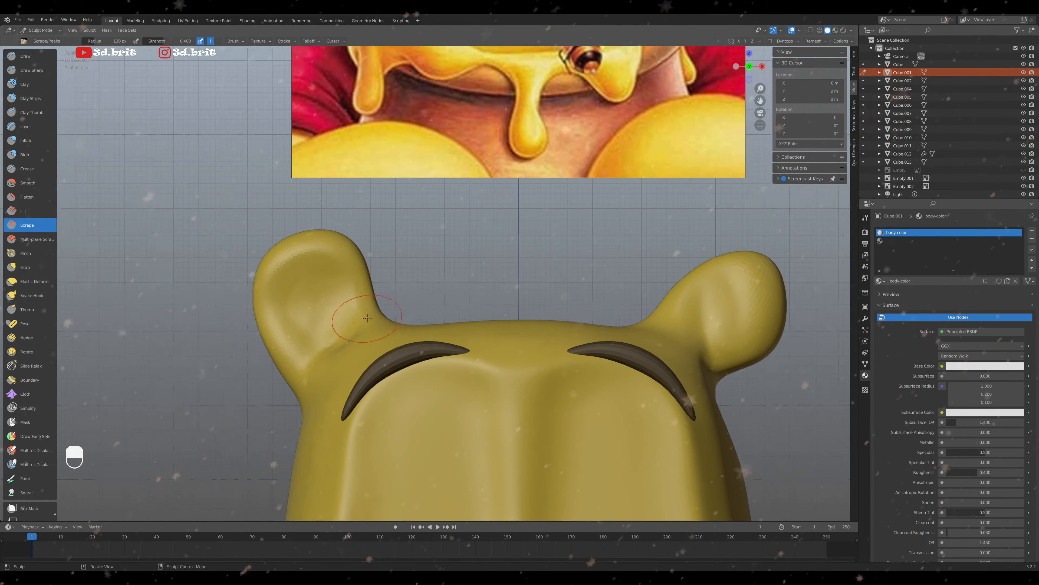
# Smooth the fold and hollow at the base of the character's right ear with the Smooth brush at 0.544 strength
pyautogui.moveTo(350, 320); pyautogui.dragTo(384, 338, button='middle')
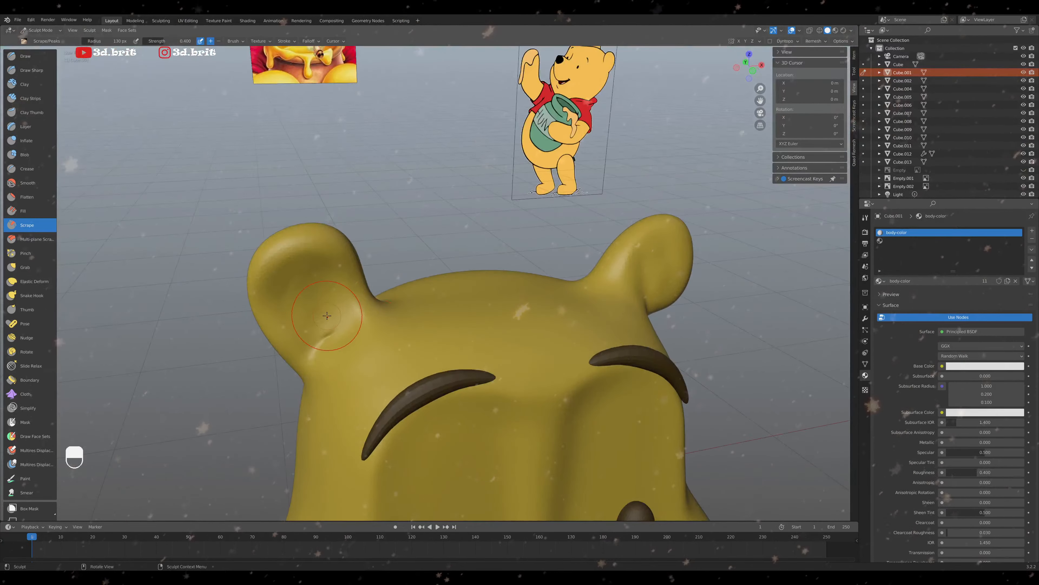
pyautogui.hotkey('shift', 's')
pyautogui.moveTo(330, 329)
pyautogui.mouseDown()
pyautogui.moveTo(326, 313)
pyautogui.moveTo(346, 286)
pyautogui.mouseUp()
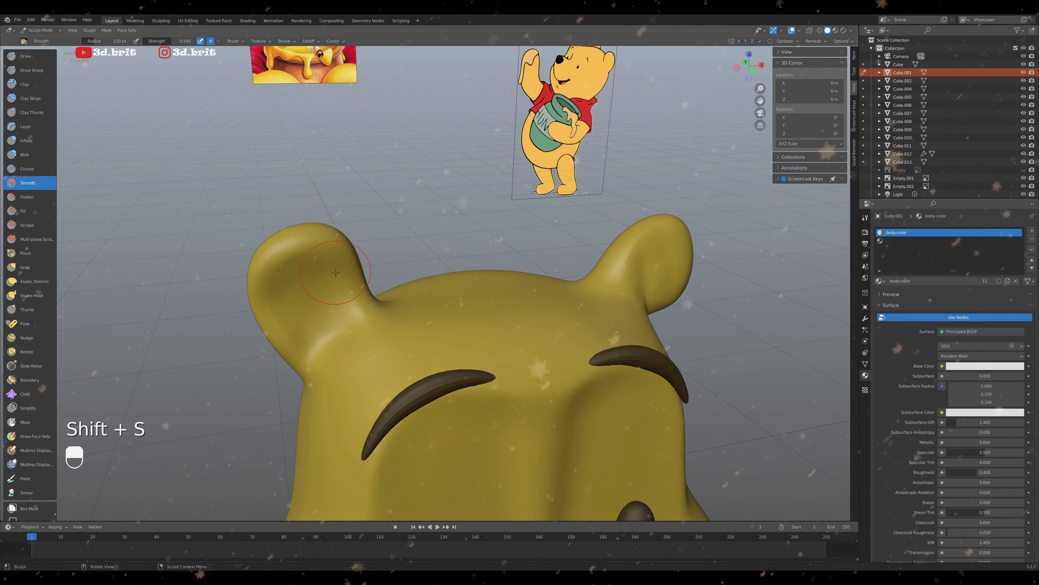
pyautogui.press('KP_1')
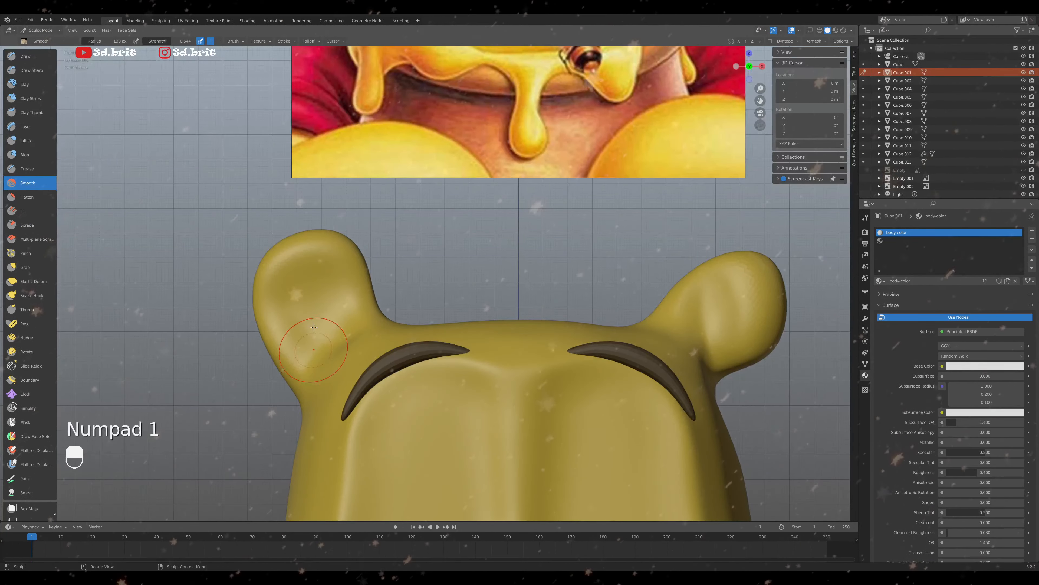
pyautogui.scroll(-8, 409, 331)
pyautogui.scroll(5, 509, 337)
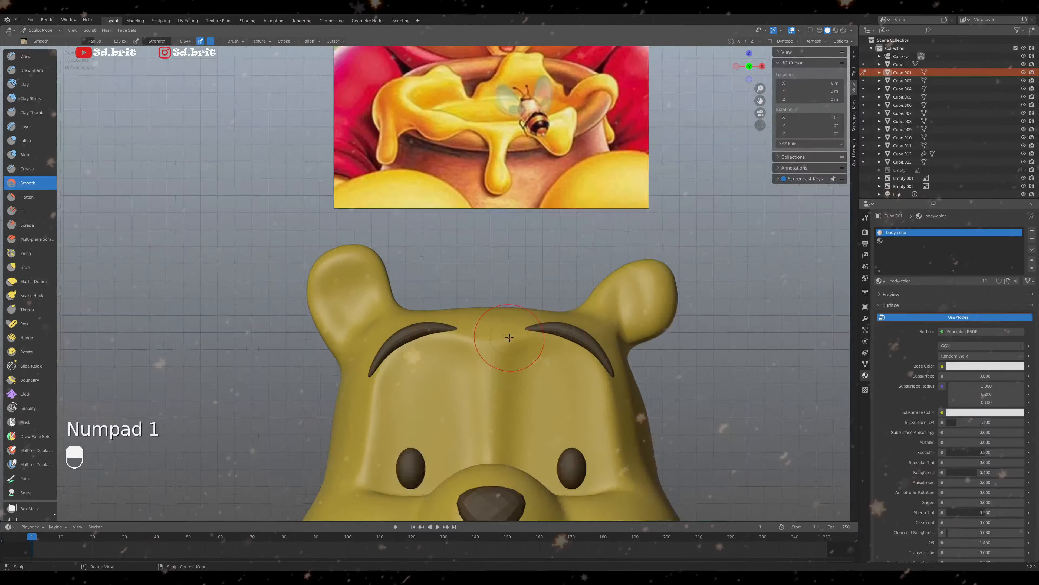
# Thicken the outer rim of the character's right ear using the Inflate brush with an 80 px radius
pyautogui.moveTo(510, 337); pyautogui.dragTo(376, 337, button='middle')
pyautogui.press('KP_1')
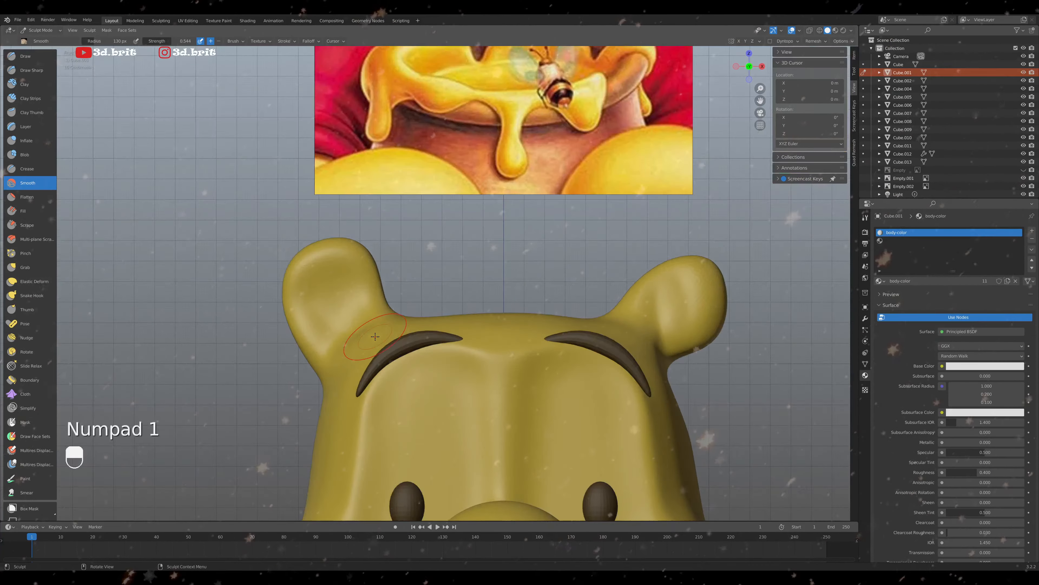
pyautogui.press('i')
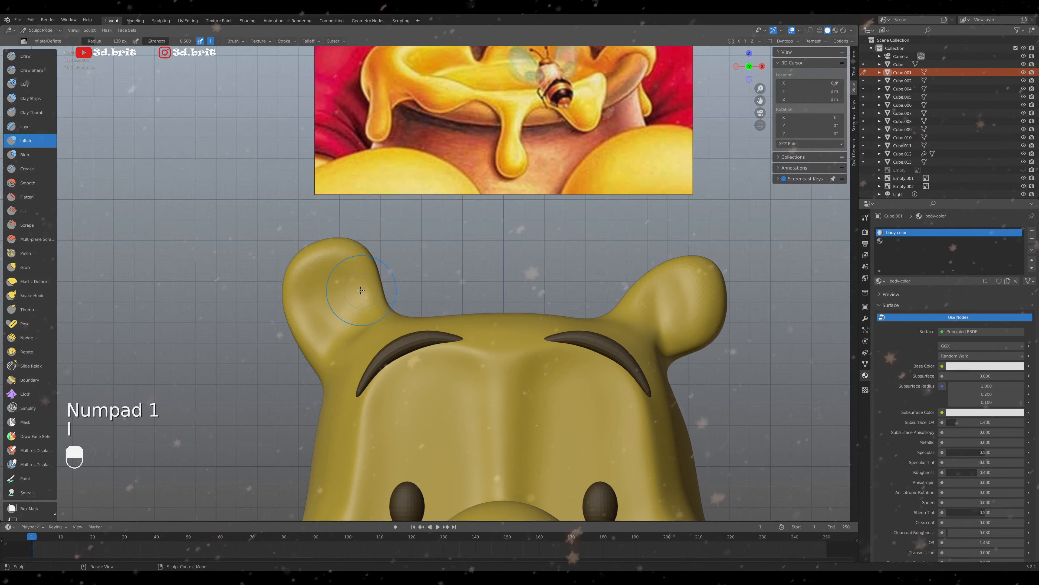
pyautogui.press('f')
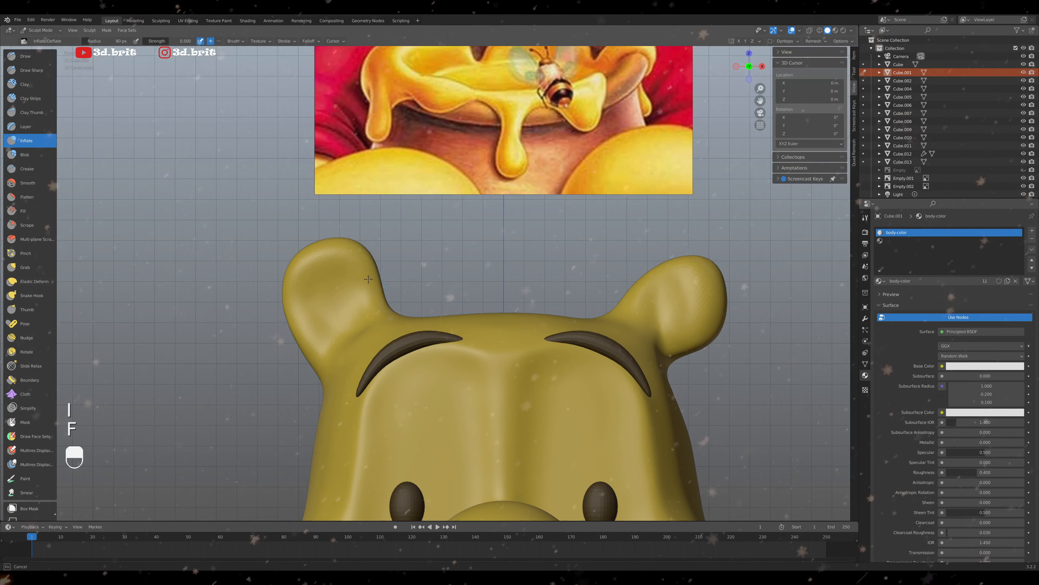
pyautogui.click(375, 300)
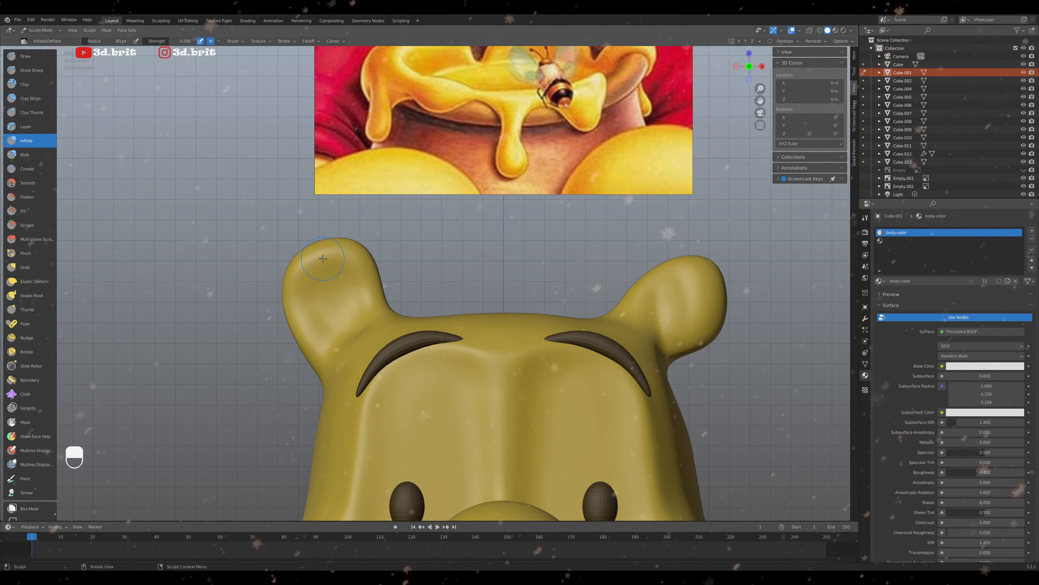
pyautogui.moveTo(298, 324); pyautogui.dragTo(310, 360)
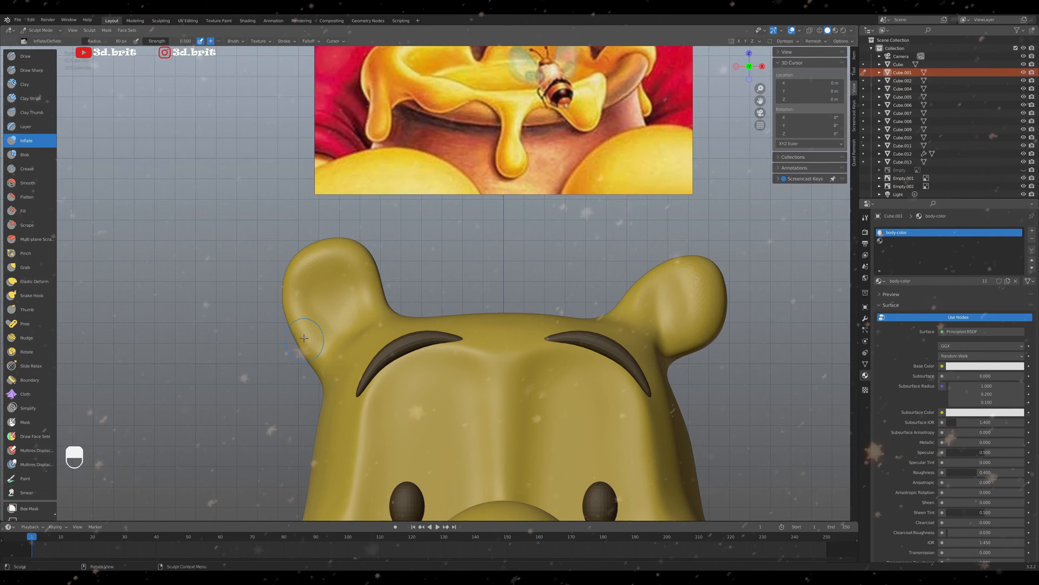
# Blend the inflated rim of the character's right ear into its hollow with the Smooth brush
pyautogui.hotkey('shift', 's')
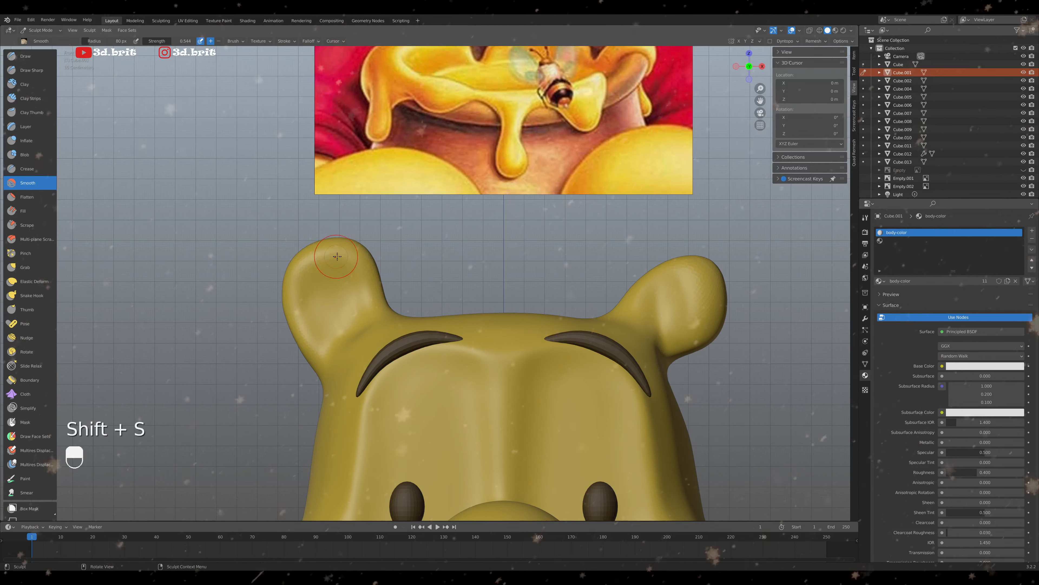
pyautogui.moveTo(362, 269)
pyautogui.mouseDown()
pyautogui.moveTo(341, 251)
pyautogui.moveTo(314, 312)
pyautogui.mouseUp()
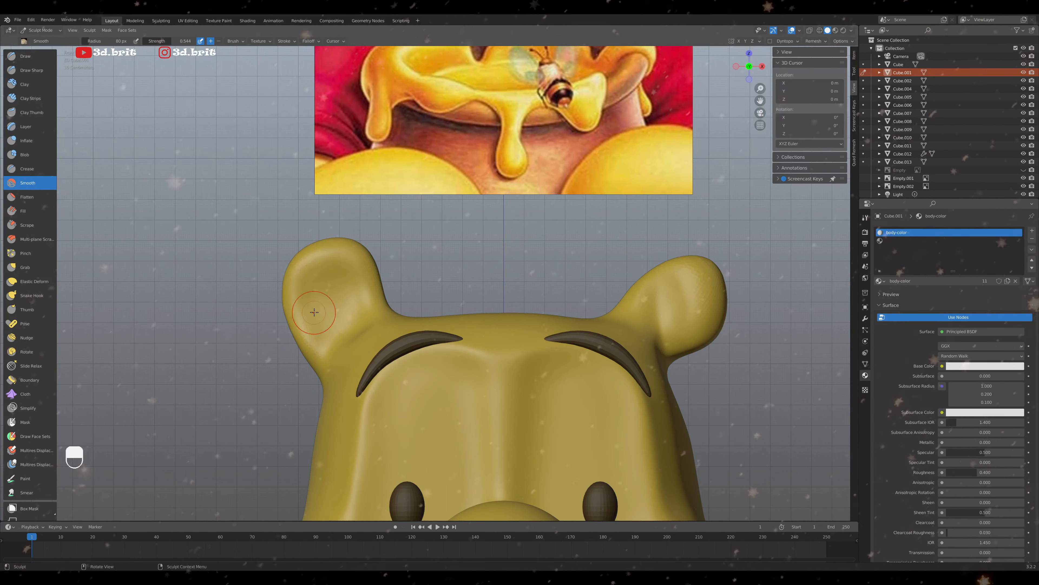
pyautogui.moveTo(351, 315); pyautogui.dragTo(388, 327, button='middle')
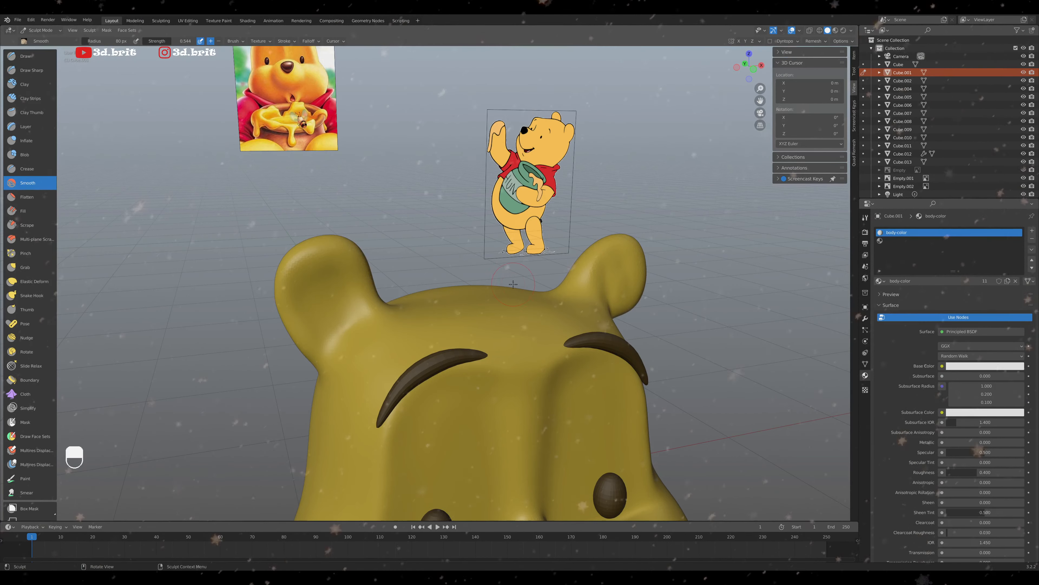
# Slightly lower the top of the character's right ear using the Grab brush with a 147 px radius
pyautogui.press('KP_1')
pyautogui.scroll(-5, 513, 283)
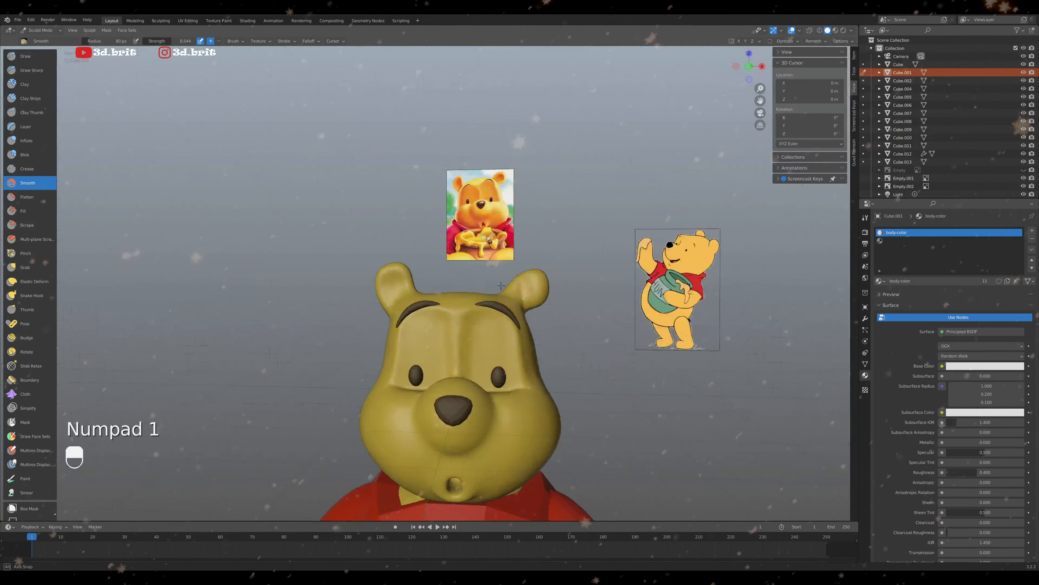
pyautogui.moveTo(513, 283); pyautogui.dragTo(530, 313, button='middle')
pyautogui.scroll(-4, 528, 292)
pyautogui.scroll(4, 522, 213)
pyautogui.scroll(-2, 530, 313)
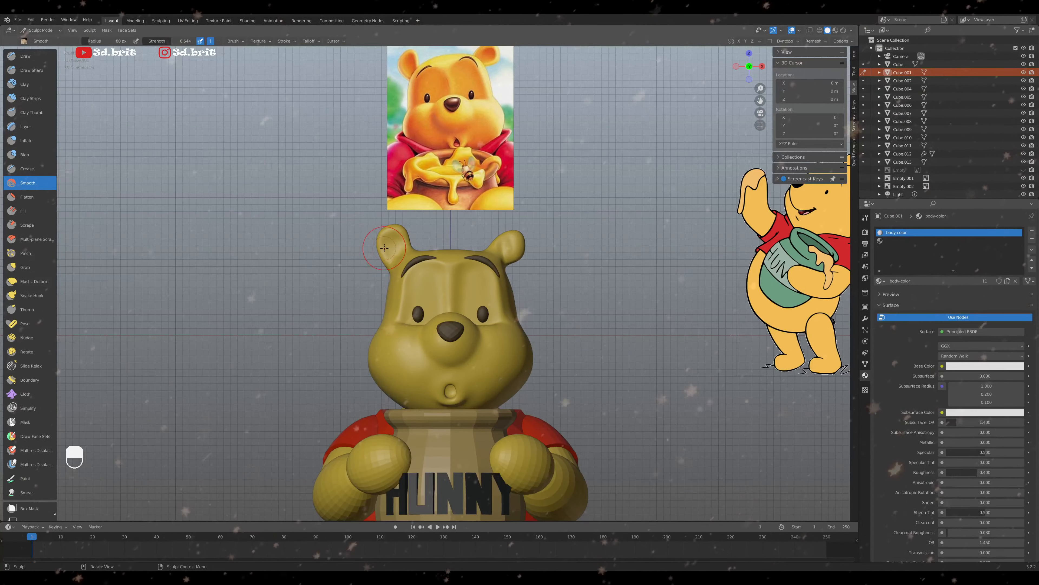
pyautogui.press('g')
pyautogui.press('f')
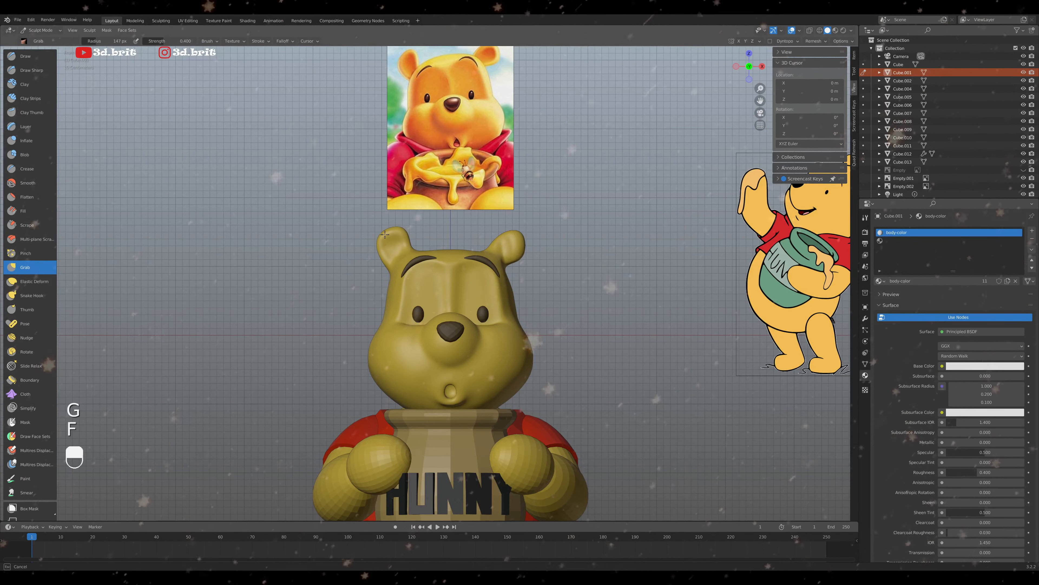
pyautogui.click(385, 234)
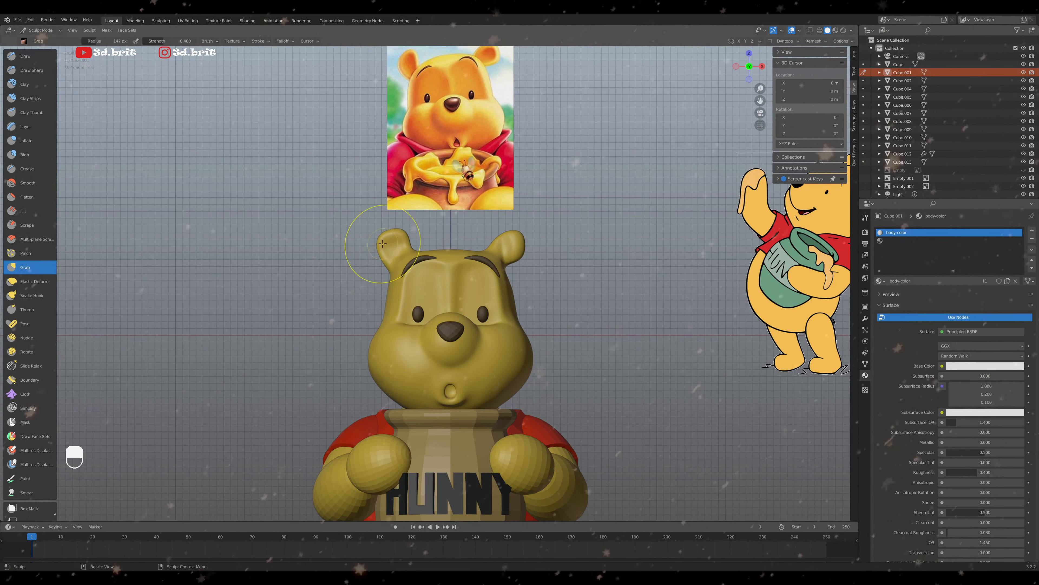
# Carve a hollow into the character's left ear using the Crease brush with a 94 px radius and 0.374 strength
pyautogui.scroll(2, 512, 251)
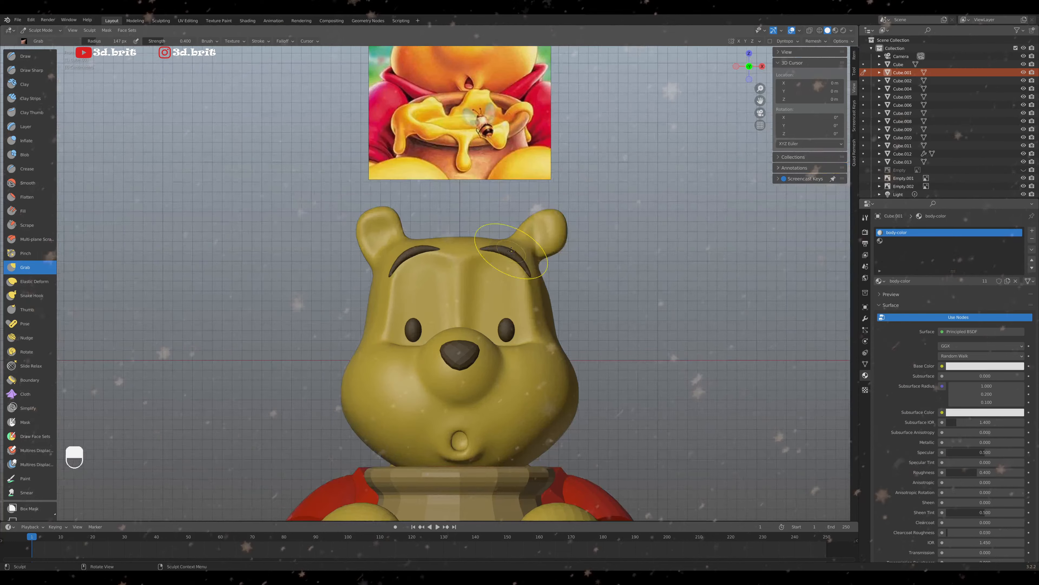
pyautogui.keyDown('shift'); pyautogui.moveTo(541, 232); pyautogui.dragTo(514, 260, button='middle'); pyautogui.keyUp('shift')
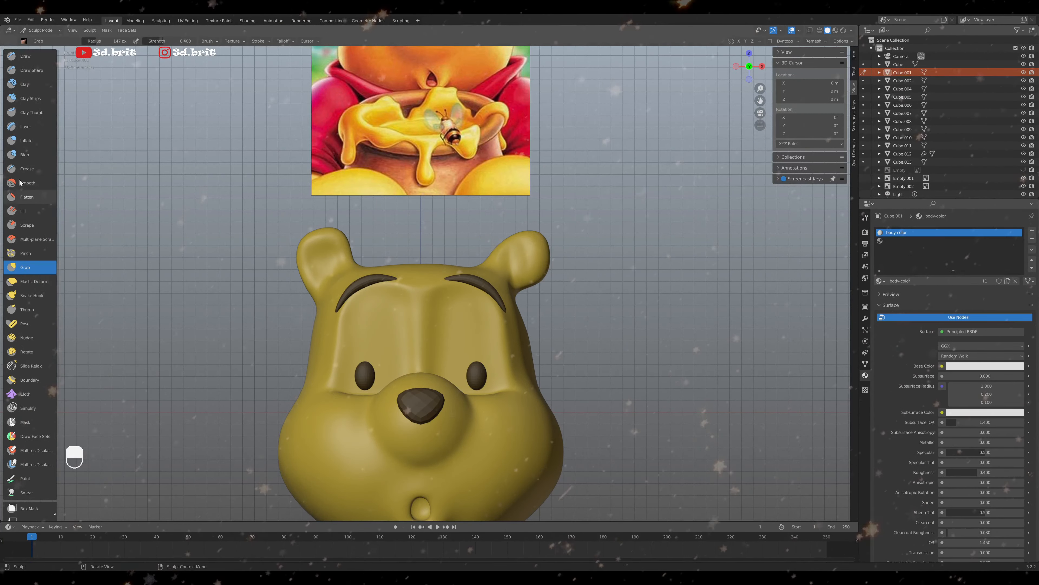
pyautogui.click(26, 168)
pyautogui.keyDown('shift'); pyautogui.moveTo(522, 262); pyautogui.dragTo(517, 259, button='middle'); pyautogui.keyUp('shift')
pyautogui.scroll(3, 517, 260)
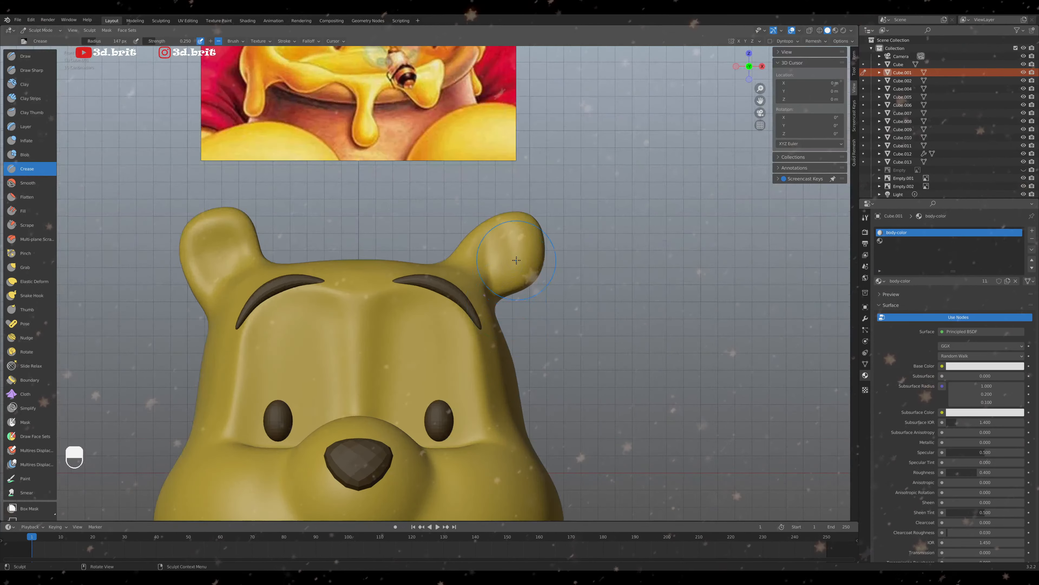
pyautogui.press('f')
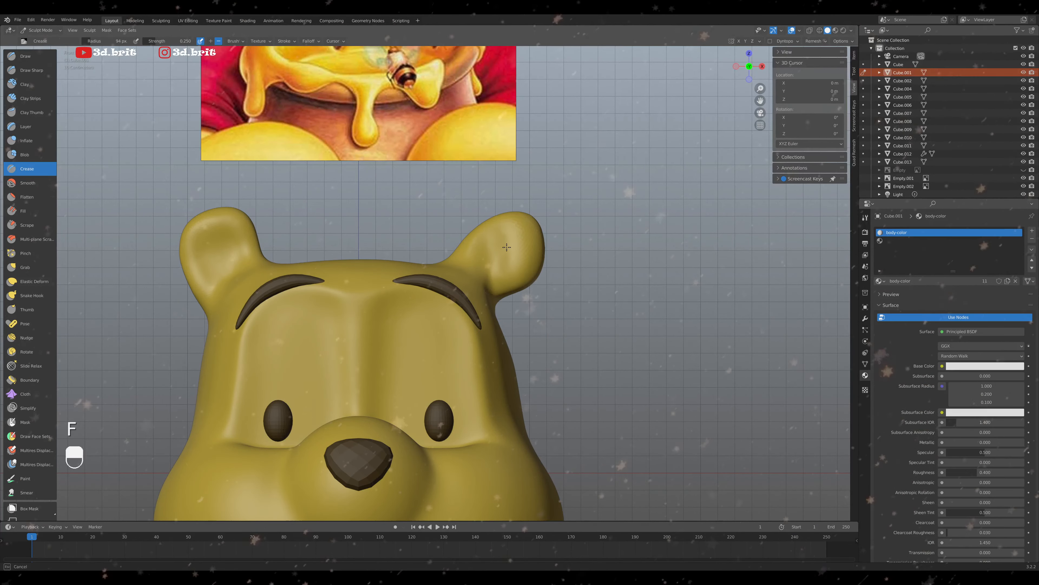
pyautogui.click(524, 265)
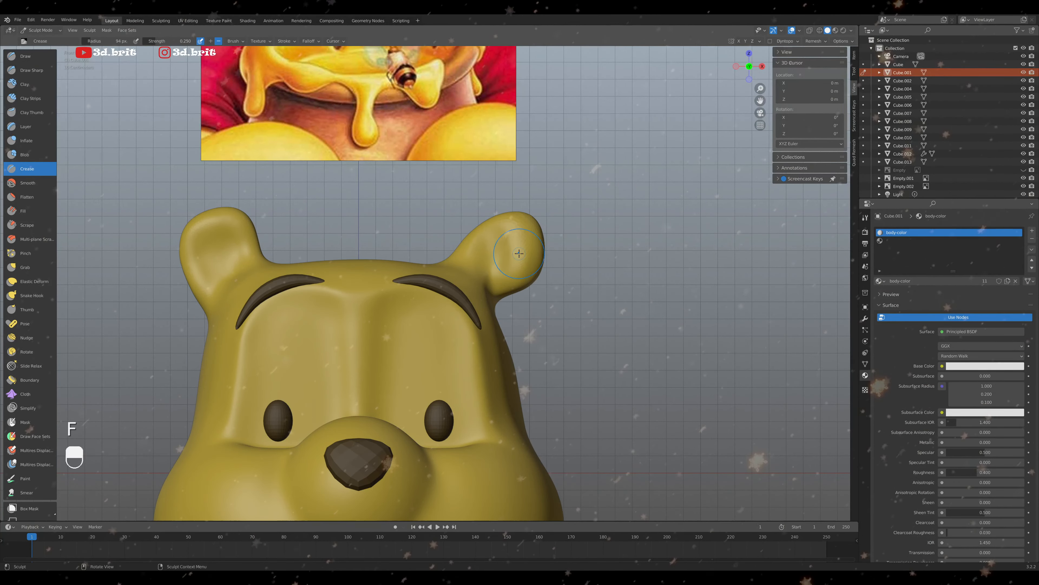
pyautogui.moveTo(159, 41); pyautogui.dragTo(167, 41)
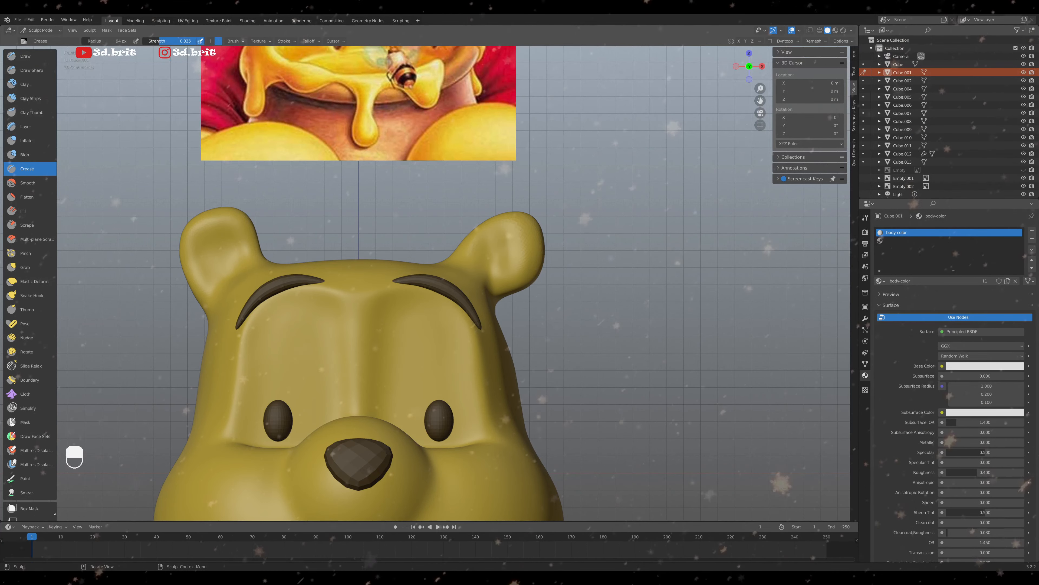
pyautogui.moveTo(521, 268); pyautogui.dragTo(494, 262)
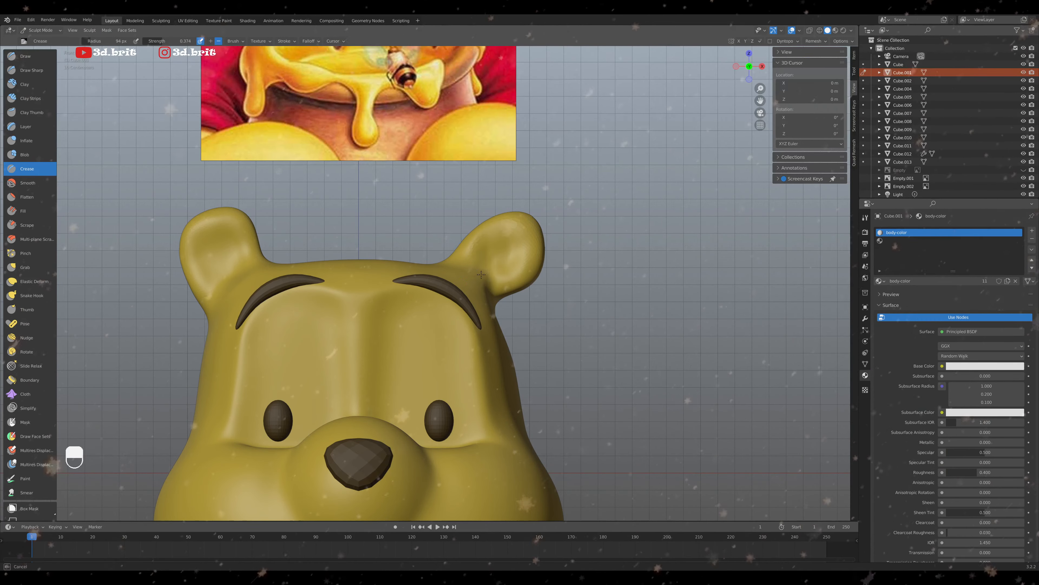
# Deepen the hollow and define the inner contour of the character's left ear with the Crease brush from an angled view
pyautogui.moveTo(495, 263); pyautogui.dragTo(474, 266, button='middle')
pyautogui.moveTo(474, 266); pyautogui.dragTo(493, 282)
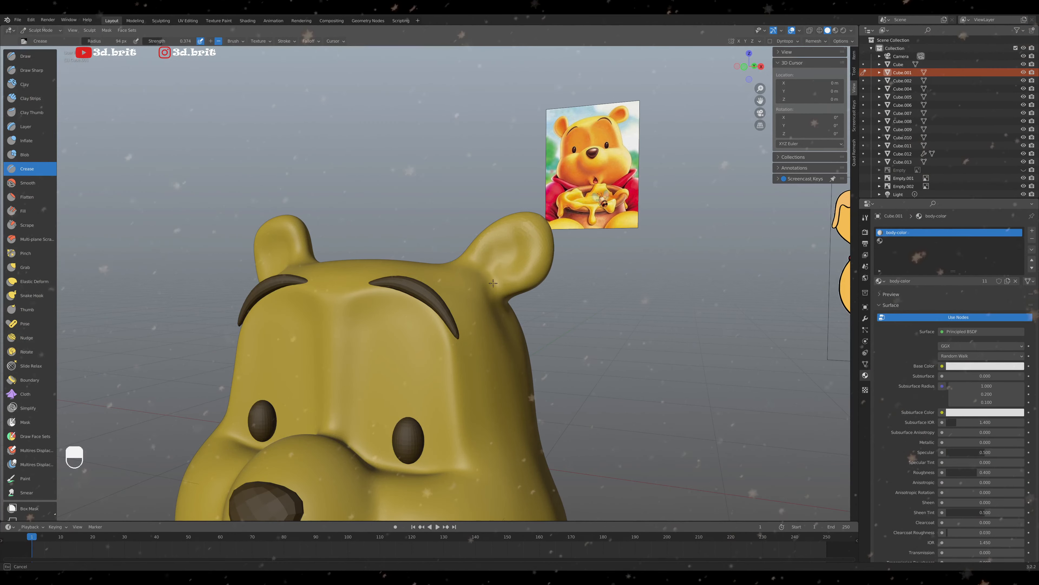
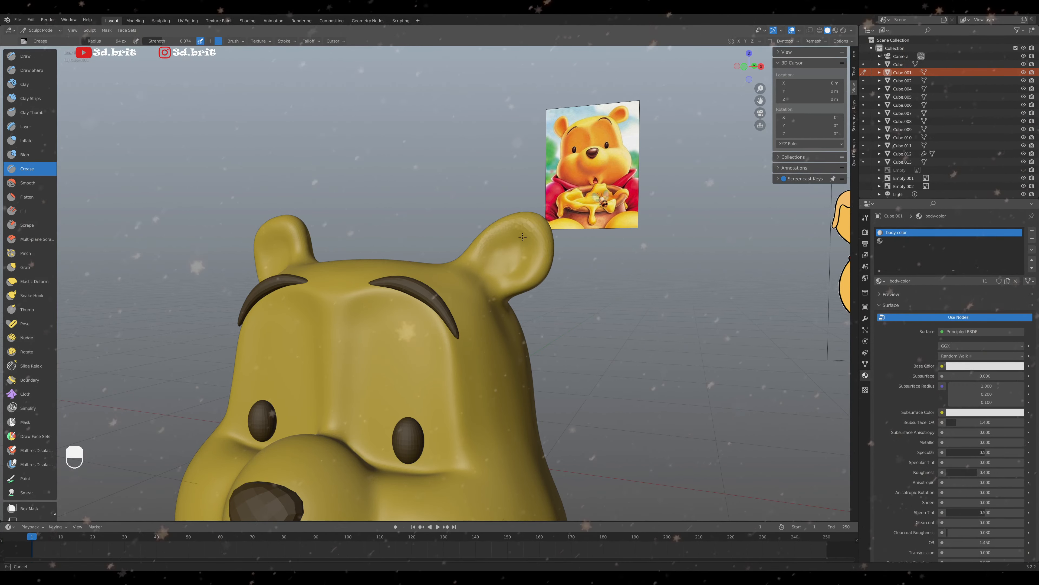
pyautogui.moveTo(522, 279); pyautogui.dragTo(547, 287, button='middle')
pyautogui.moveTo(422, 234); pyautogui.dragTo(377, 224, button='middle')
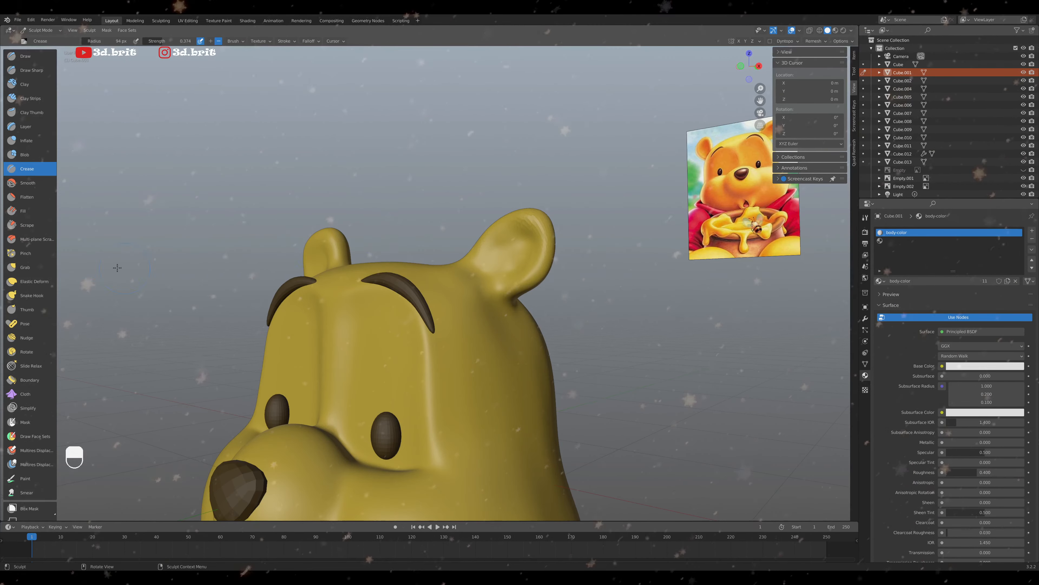
# Even out the hollow of the character's left ear with the Scrape brush
pyautogui.click(35, 225)
pyautogui.moveTo(506, 234); pyautogui.dragTo(522, 258, button='middle')
pyautogui.scroll(2, 546, 259)
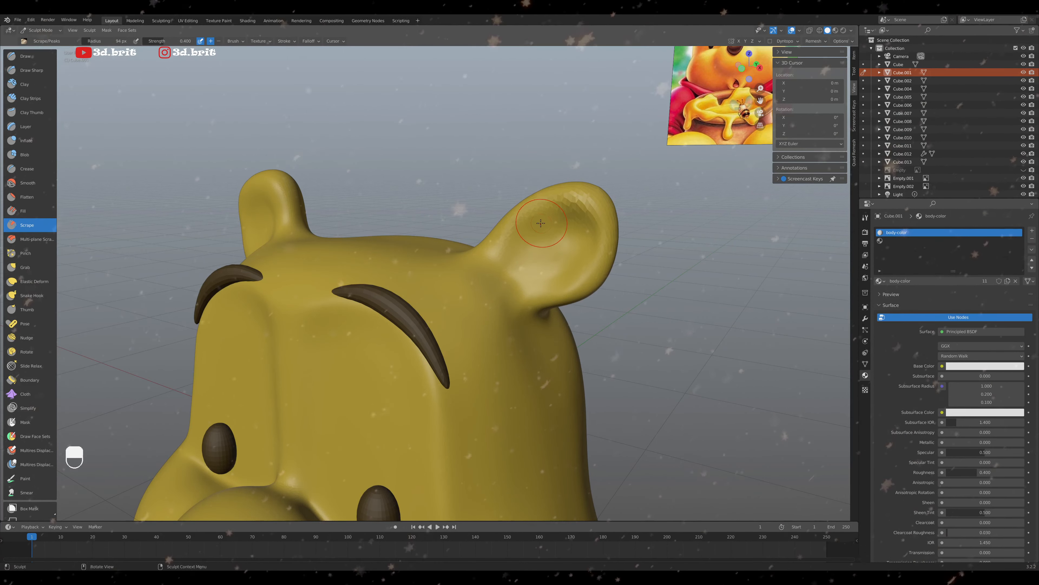
pyautogui.moveTo(532, 221); pyautogui.dragTo(547, 274)
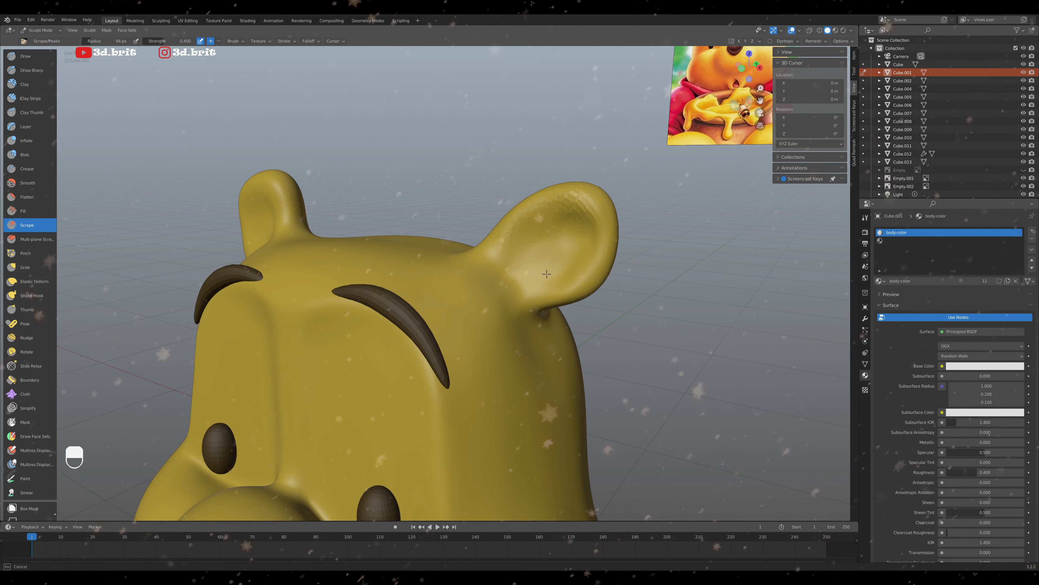
pyautogui.moveTo(562, 253); pyautogui.dragTo(585, 250, button='middle')
# Smooth the rim and hollow of the character's left ear using the Smooth brush enlarged to a 129 px radius
pyautogui.press('KP_1')
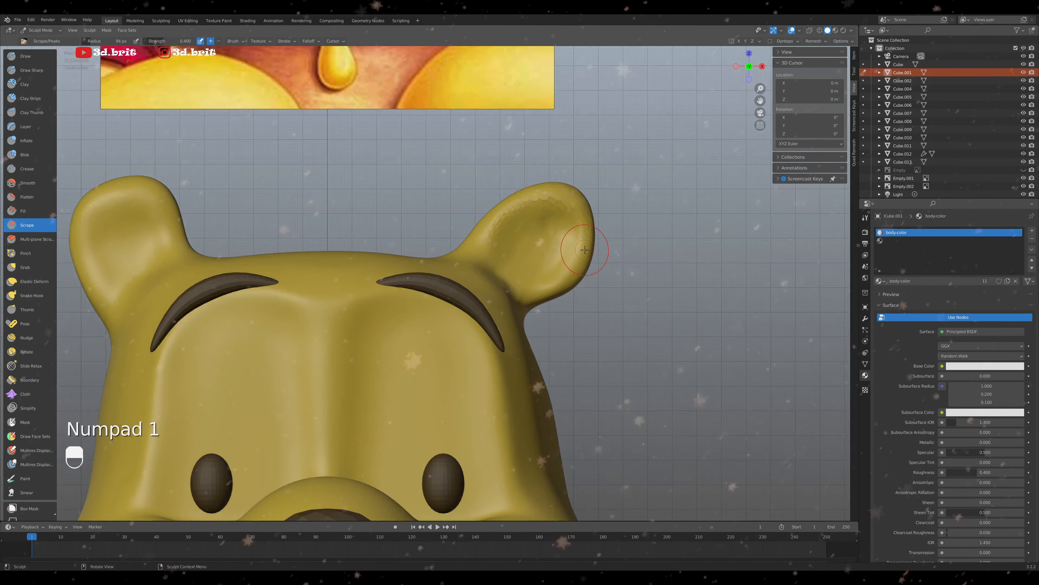
pyautogui.hotkey('shift', 's')
pyautogui.moveTo(507, 229); pyautogui.dragTo(496, 223)
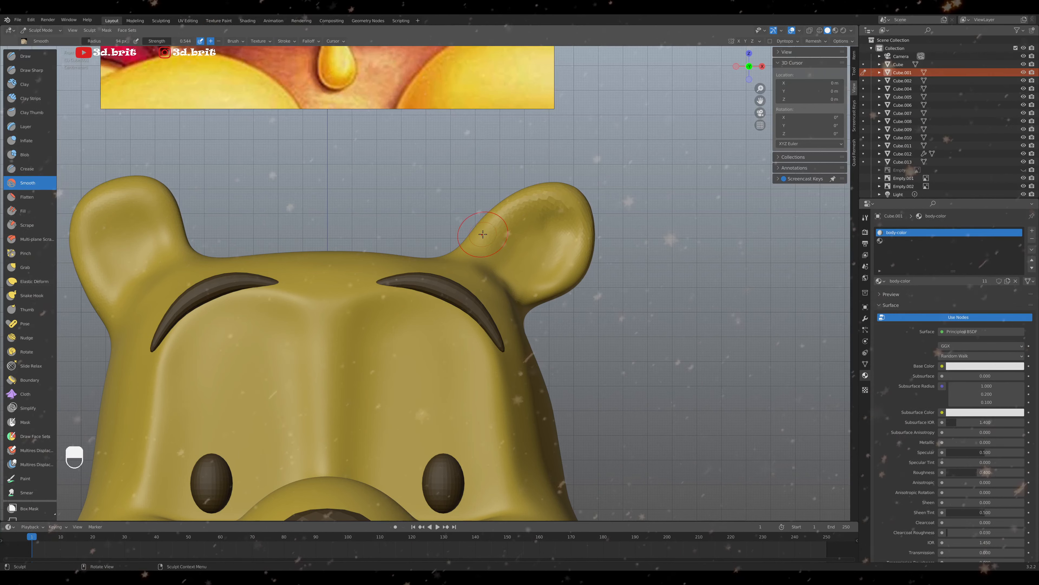
pyautogui.press('f')
pyautogui.click(527, 207)
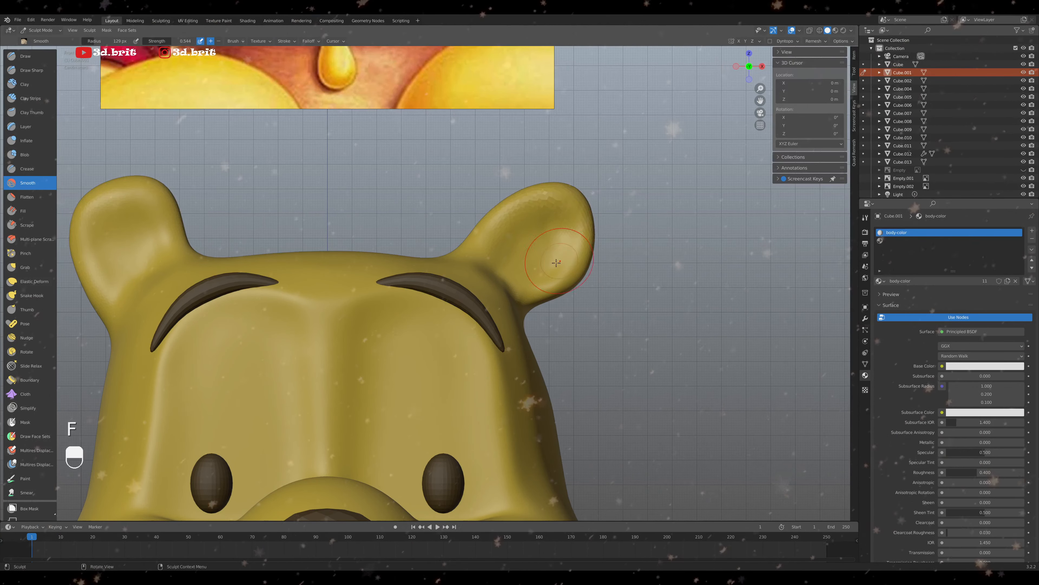
pyautogui.moveTo(543, 246); pyautogui.dragTo(542, 207)
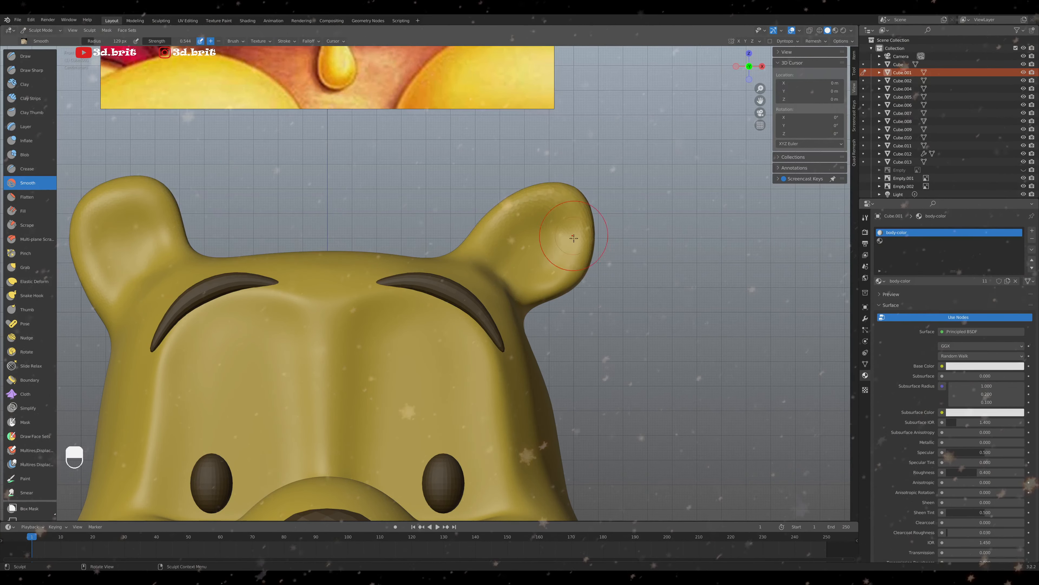
pyautogui.moveTo(499, 242); pyautogui.dragTo(486, 289, button='middle')
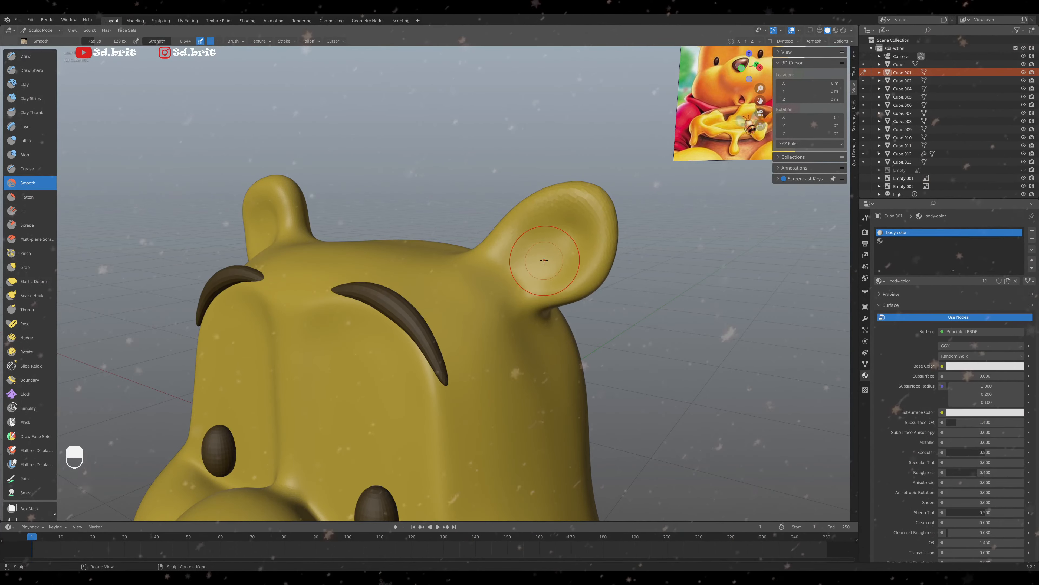
# Thicken the rim of the character's left ear using the Inflate brush with a 107 px radius
pyautogui.press('i')
pyautogui.press('KP_1')
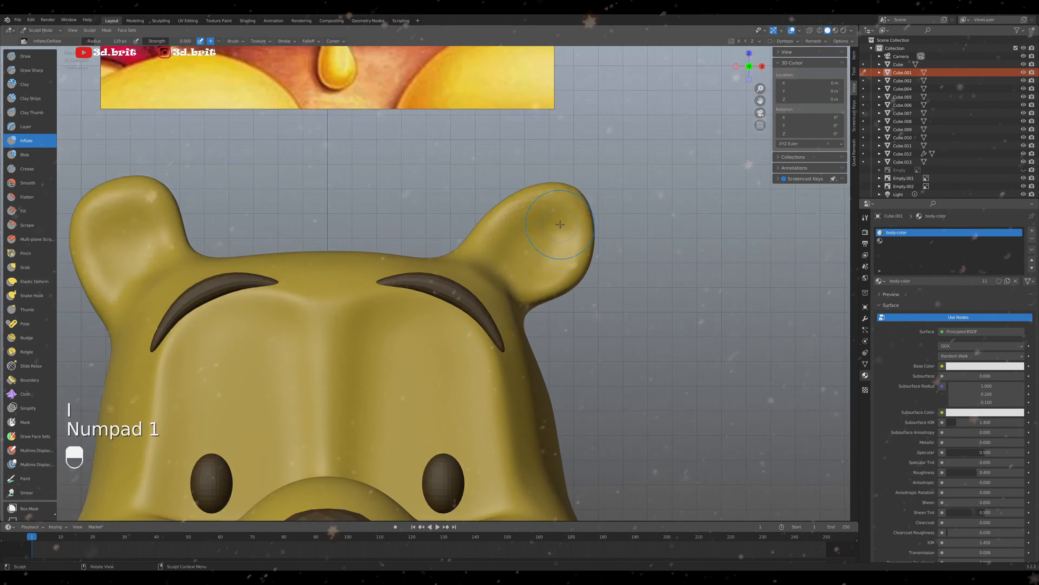
pyautogui.press('f')
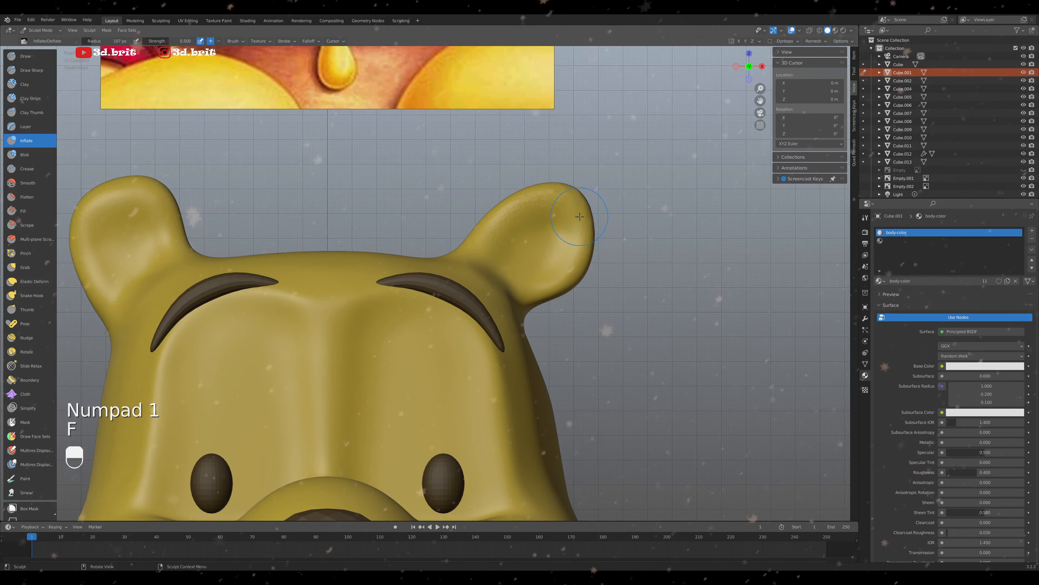
pyautogui.click(583, 227)
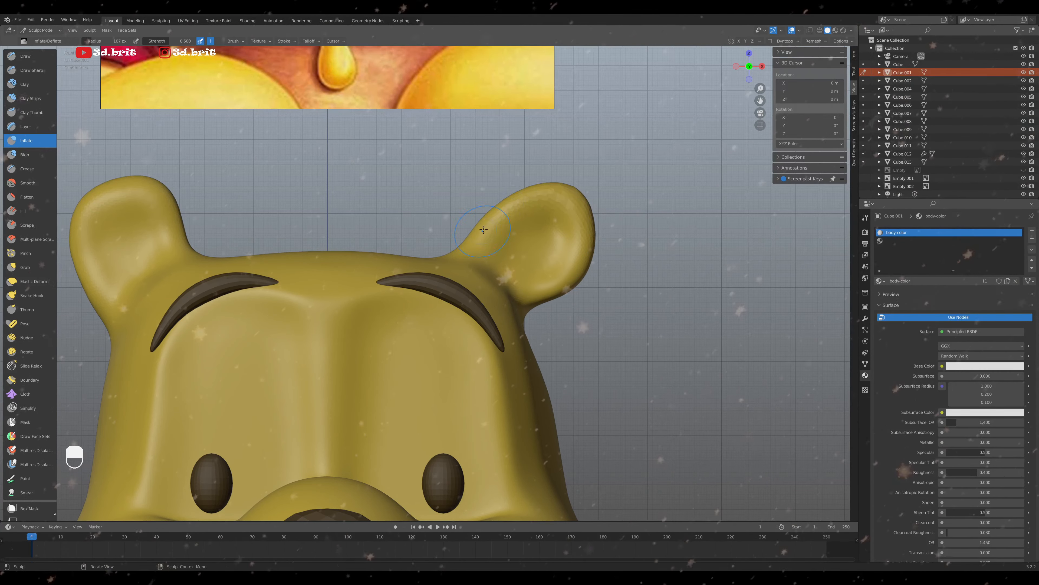
# Blend the inflated rim of the character's left ear into its hollow with the Smooth brush
pyautogui.hotkey('shift', 's')
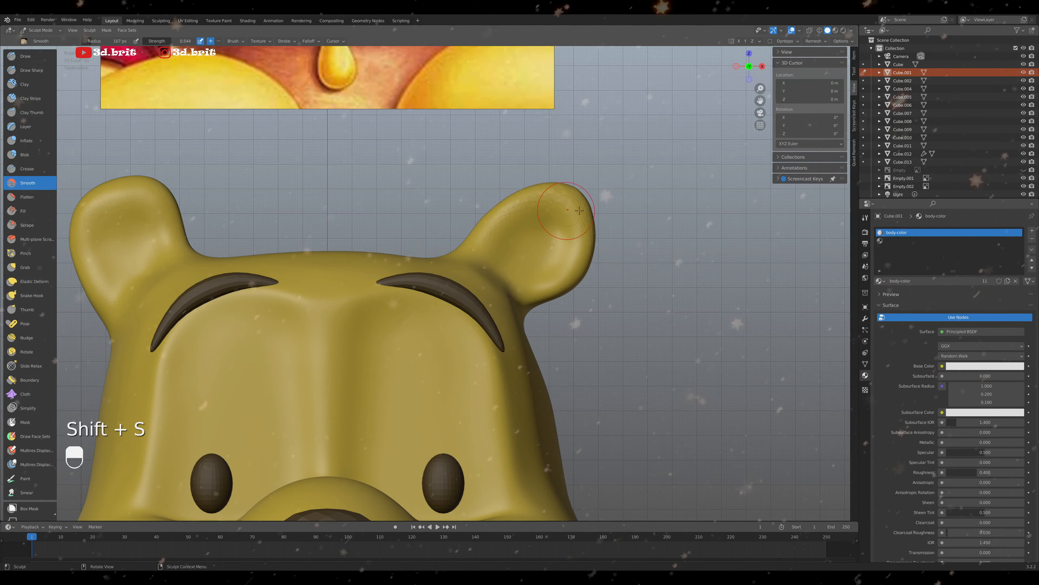
pyautogui.moveTo(574, 258); pyautogui.dragTo(530, 219)
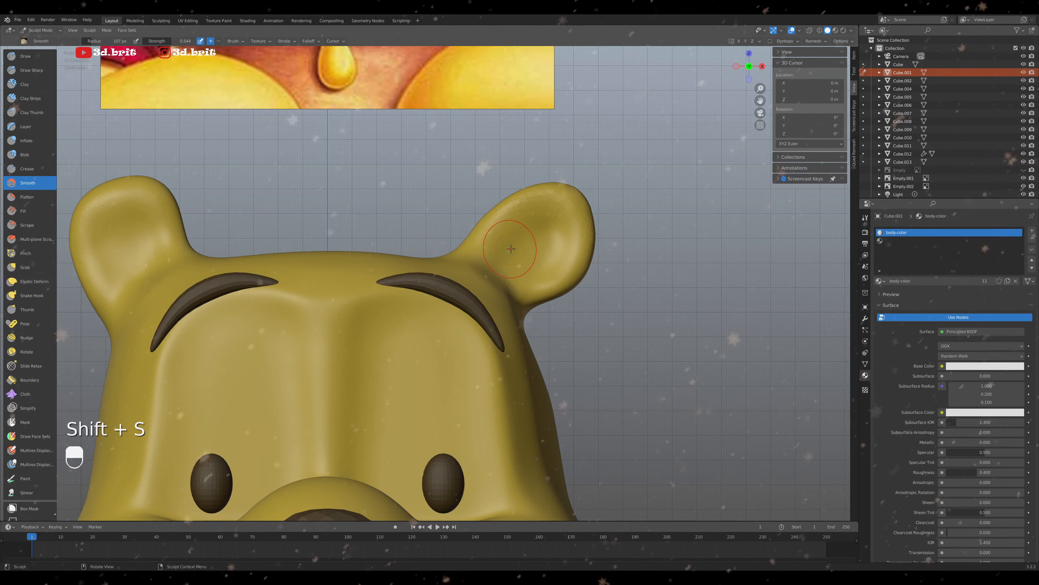
pyautogui.press('KP_1')
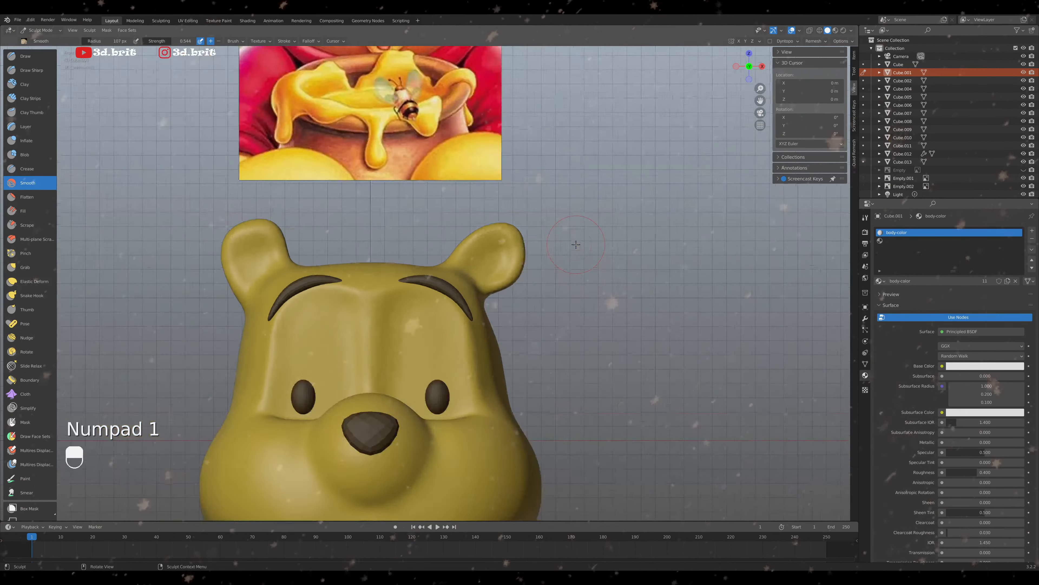
# Soften the hollows of both ears using the Smooth brush with a 109 px radius
pyautogui.scroll(-6, 577, 244)
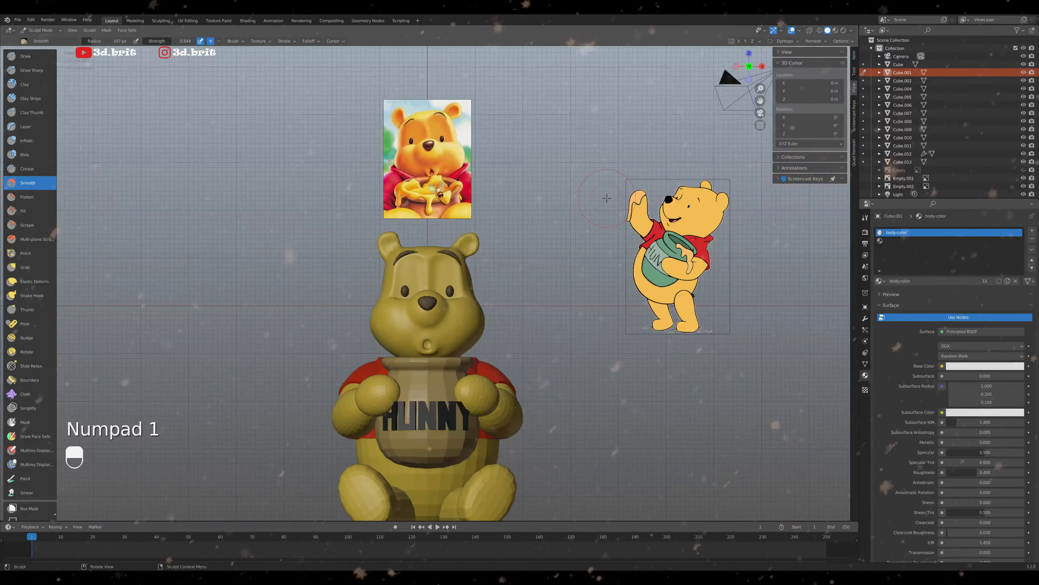
pyautogui.scroll(5, 607, 198)
pyautogui.scroll(-1, 607, 198)
pyautogui.press('f')
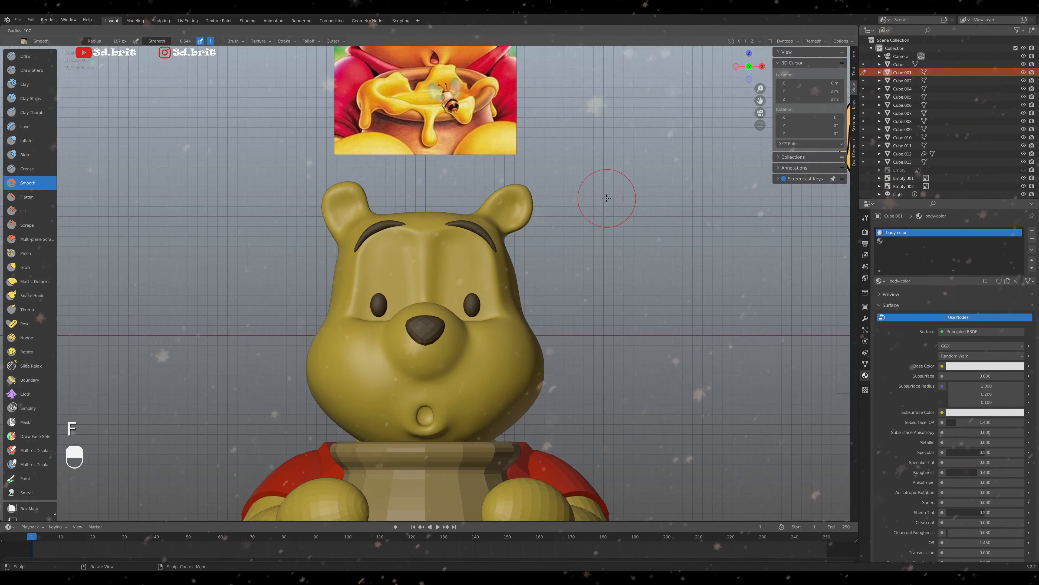
pyautogui.click(605, 214)
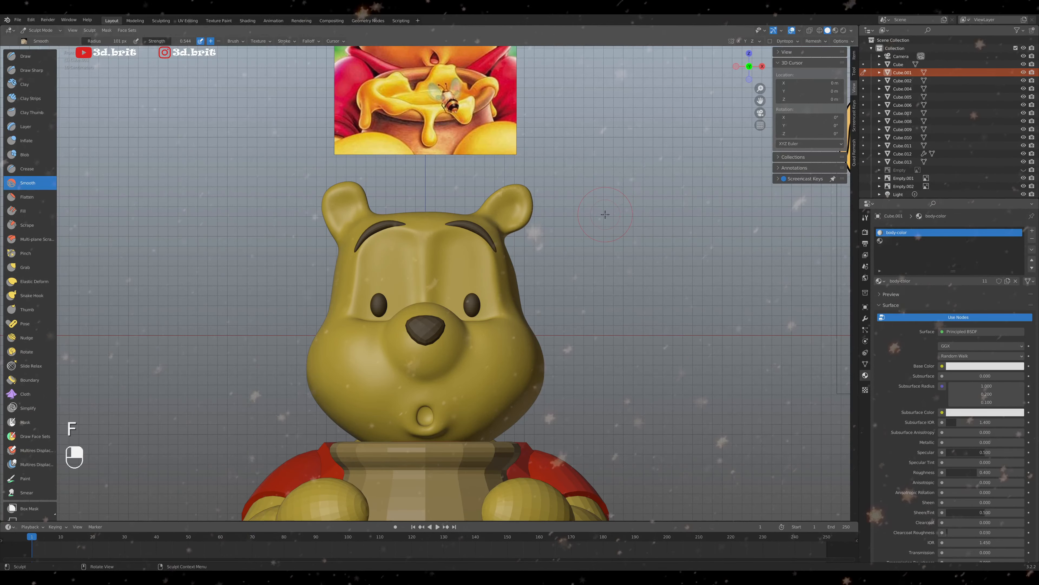
pyautogui.press('g')
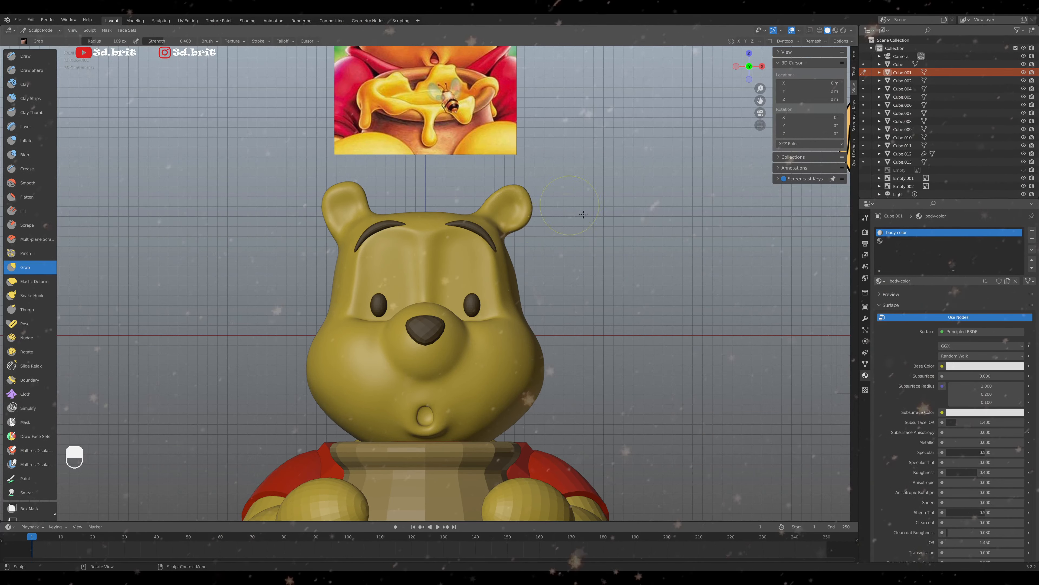
pyautogui.scroll(-3, 583, 215)
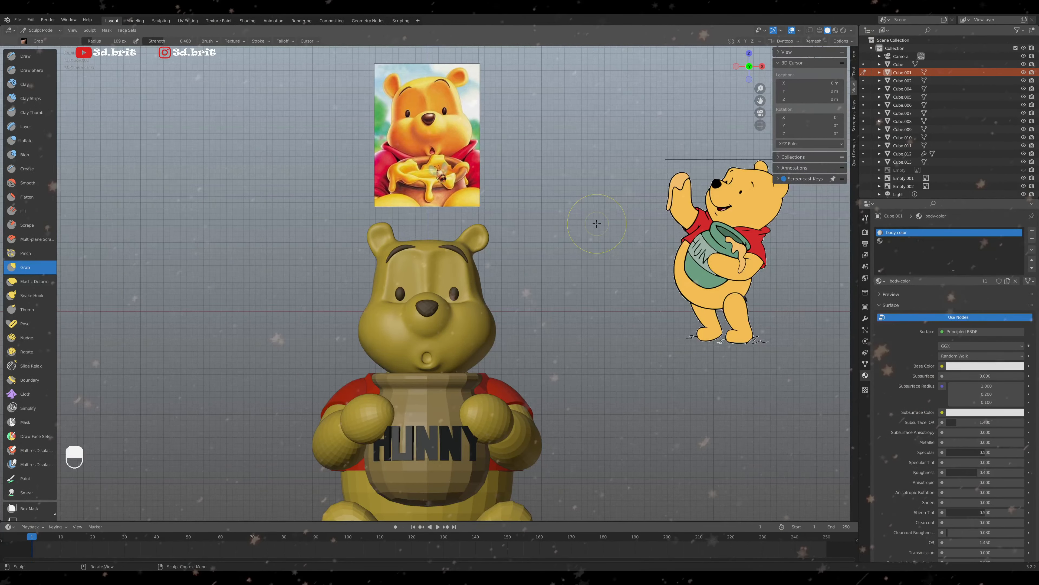
pyautogui.scroll(3, 596, 223)
pyautogui.hotkey('shift', 's')
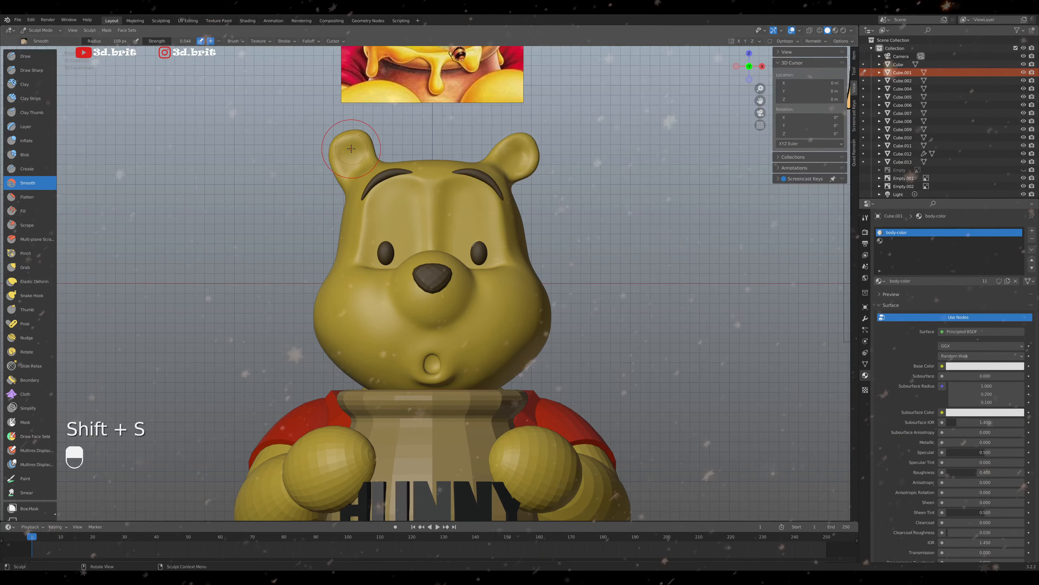
pyautogui.moveTo(362, 149); pyautogui.dragTo(347, 164)
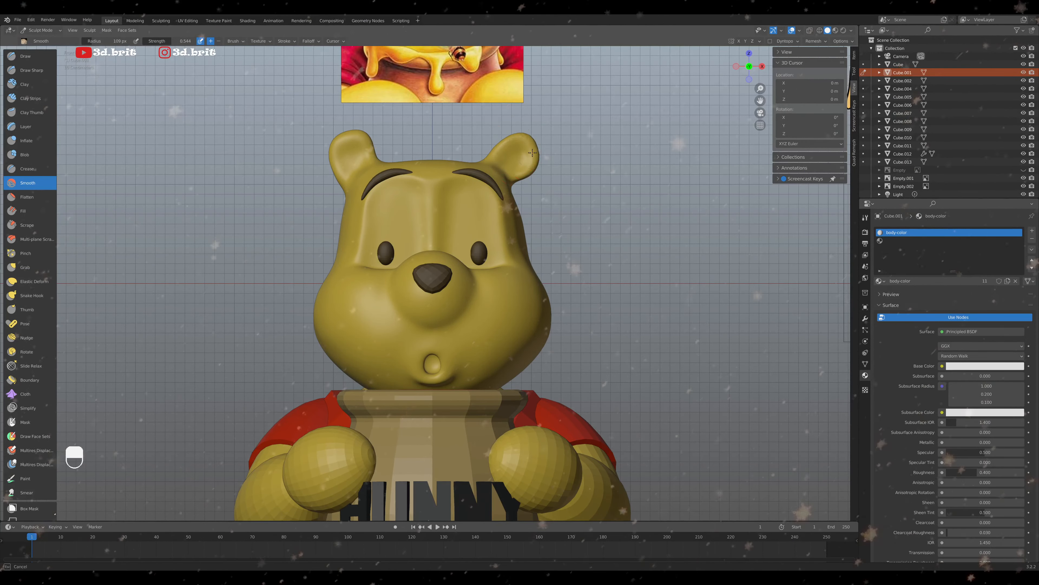
# Examine the smoothed ears and head shape from the front, side and raised angles against the reference images
pyautogui.scroll(-3, 523, 159)
pyautogui.moveTo(523, 159); pyautogui.dragTo(714, 163, button='middle')
pyautogui.press('KP_1')
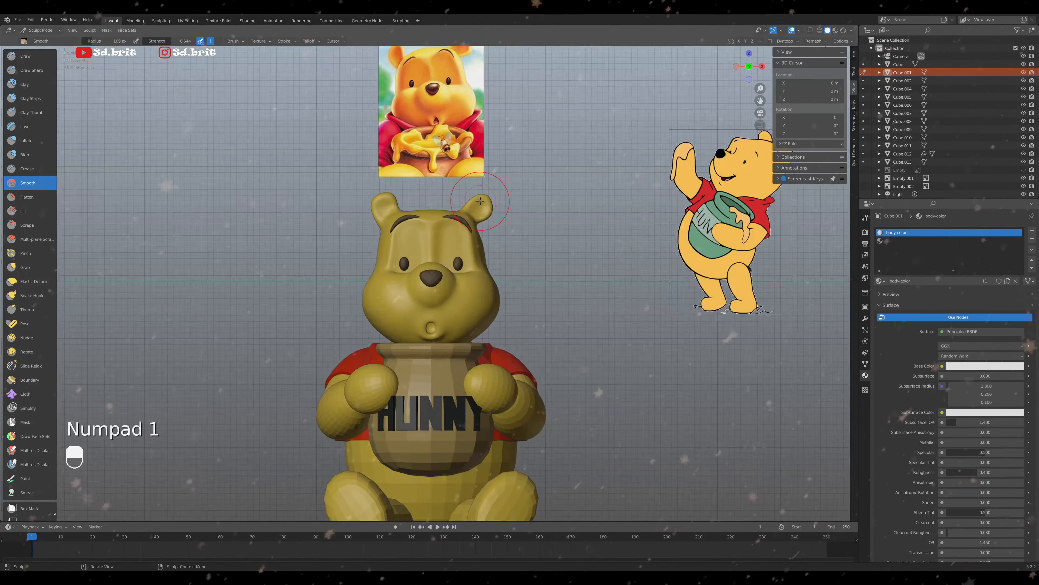
pyautogui.press('KP_3')
pyautogui.scroll(2, 480, 200)
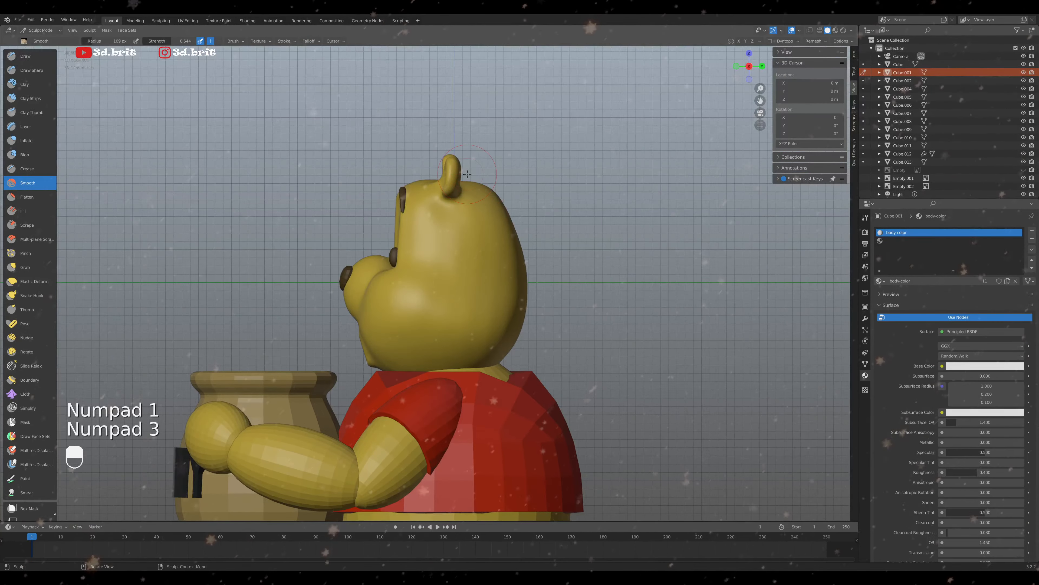
pyautogui.moveTo(467, 174); pyautogui.dragTo(402, 200, button='middle')
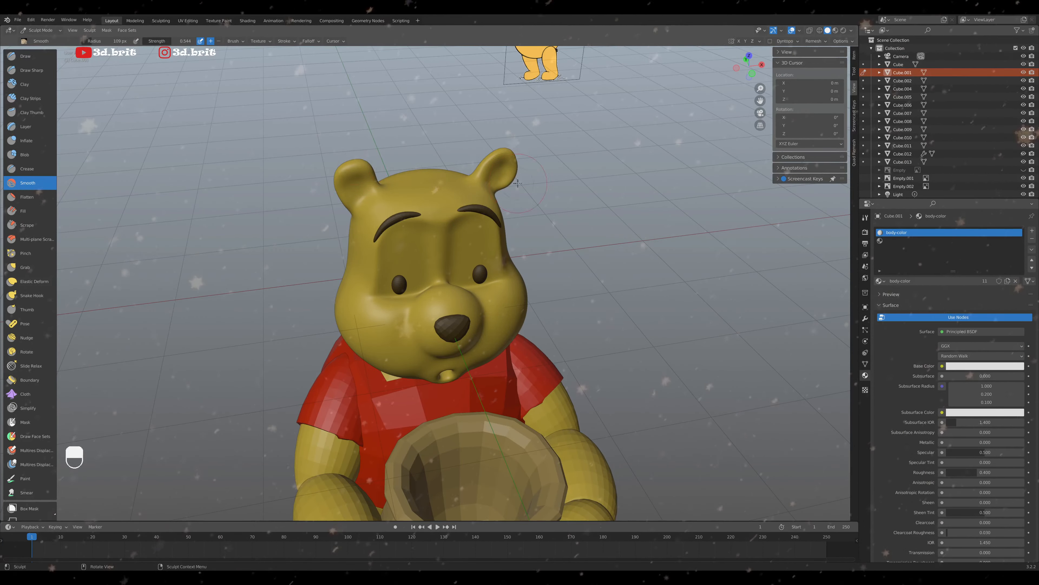
pyautogui.press('KP_1')
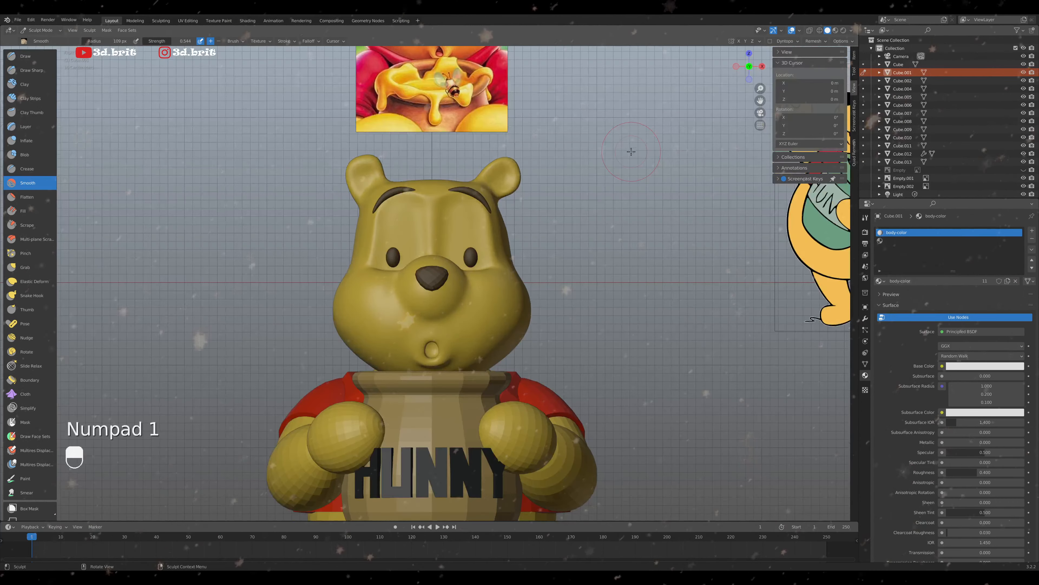
pyautogui.scroll(-3, 603, 151)
pyautogui.scroll(4, 630, 188)
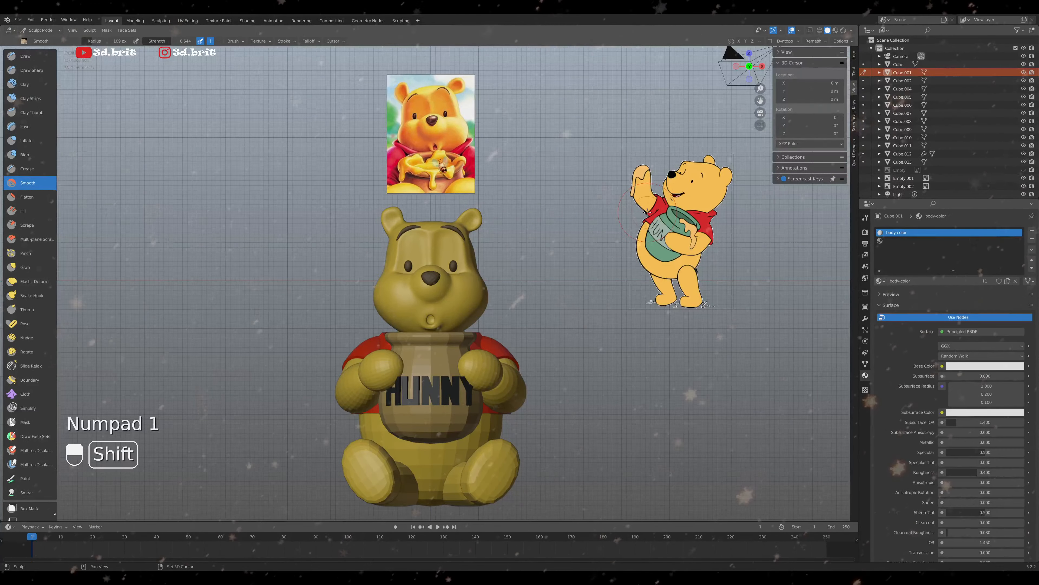
pyautogui.keyDown('shift'); pyautogui.moveTo(647, 212); pyautogui.dragTo(598, 232, button='middle'); pyautogui.keyUp('shift')
pyautogui.press('KP_1')
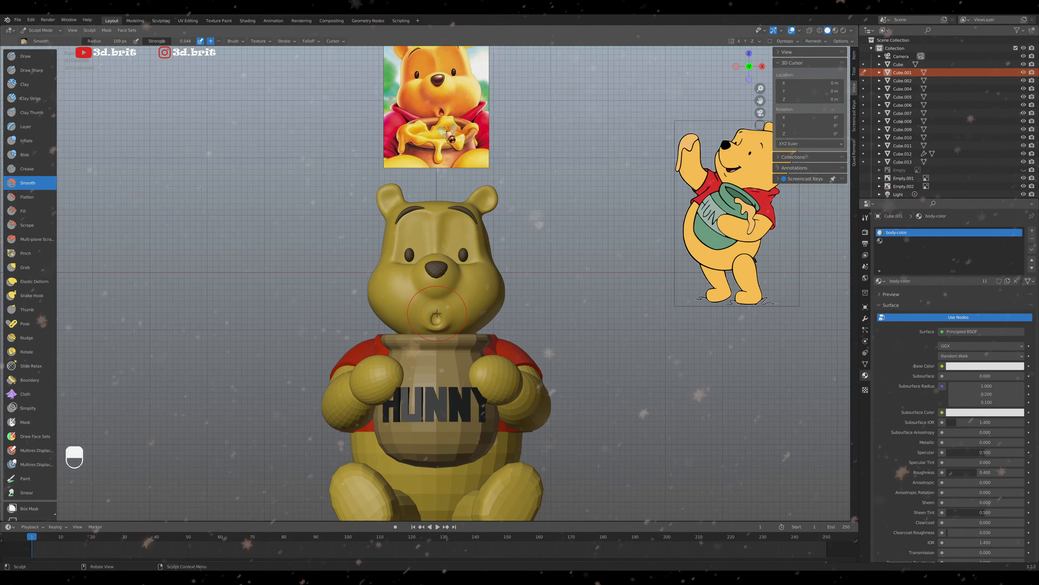
# Reshape the lower edge of the mouth using a smaller Grab brush with X-axis symmetry enabled
pyautogui.scroll(3, 429, 302)
pyautogui.press('g')
pyautogui.press('f')
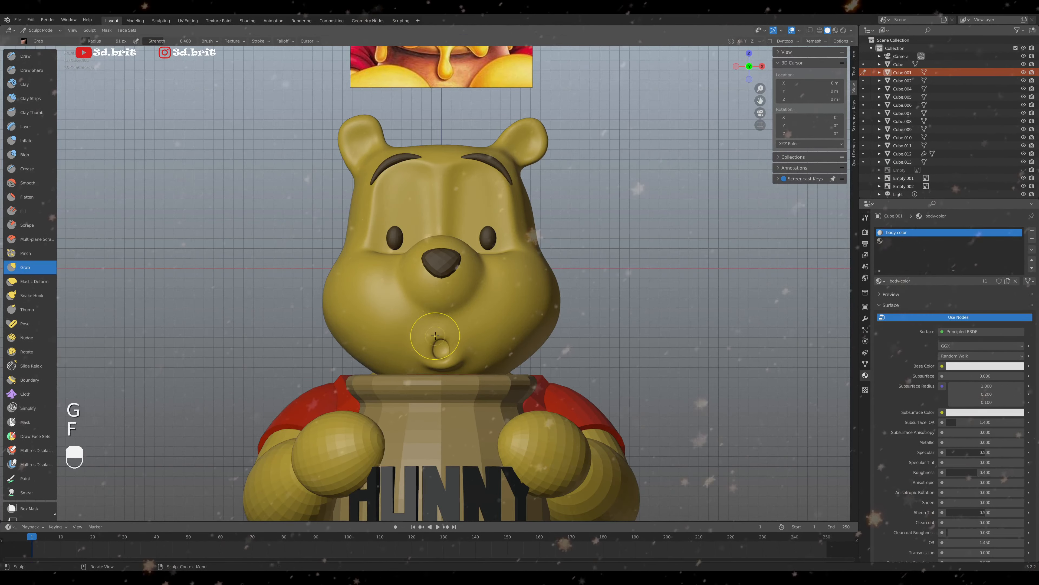
pyautogui.press('f')
pyautogui.click(441, 331)
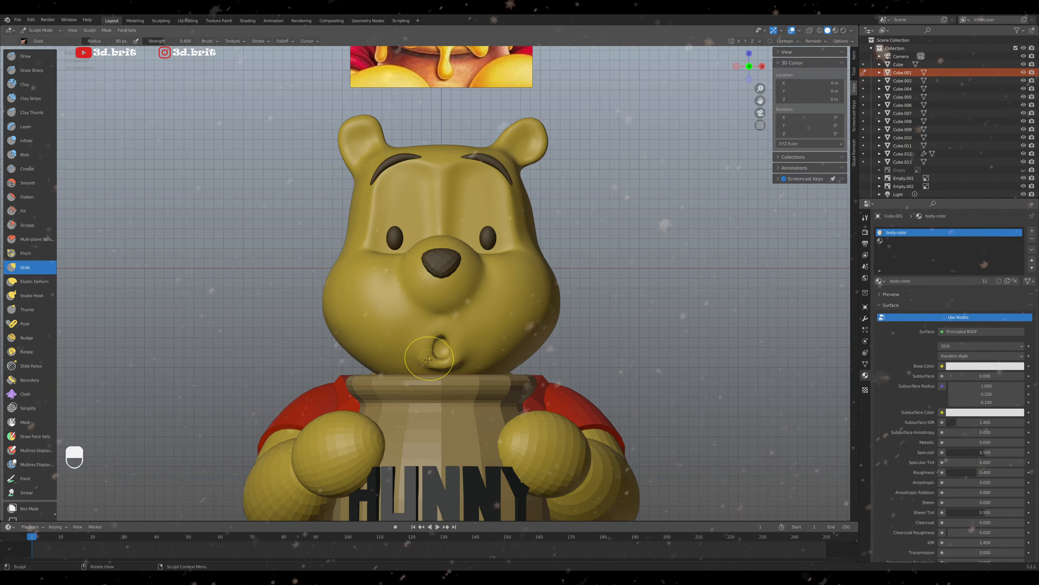
pyautogui.moveTo(428, 359); pyautogui.dragTo(425, 361)
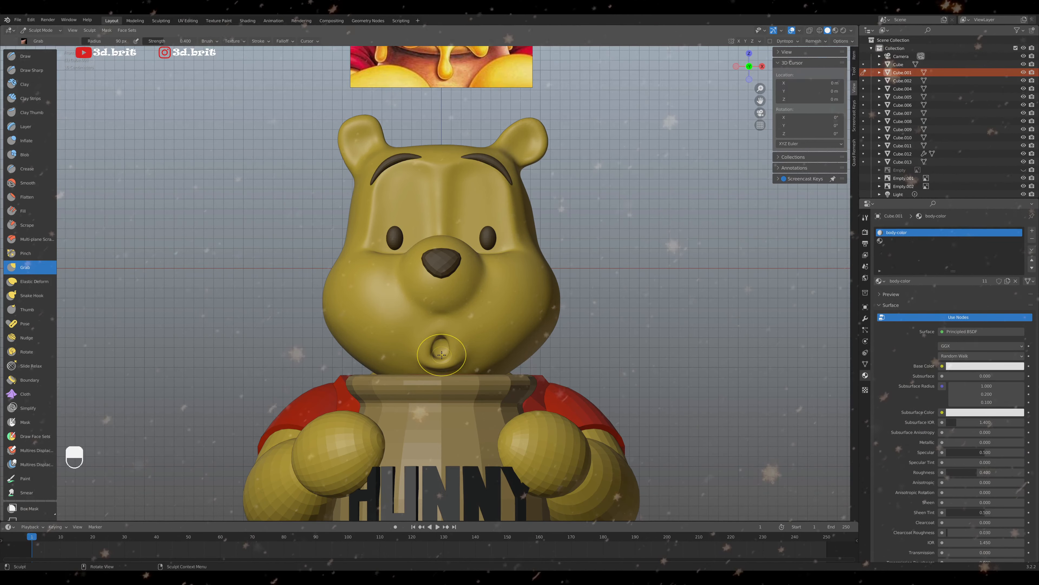
pyautogui.hotkey('ctrl', 'z')
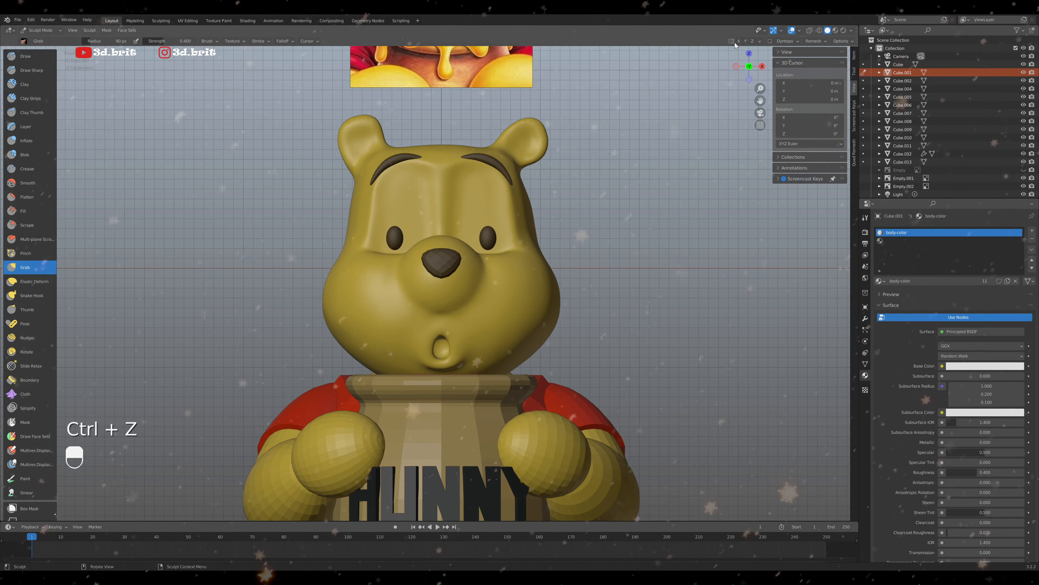
pyautogui.moveTo(450, 355); pyautogui.dragTo(451, 353)
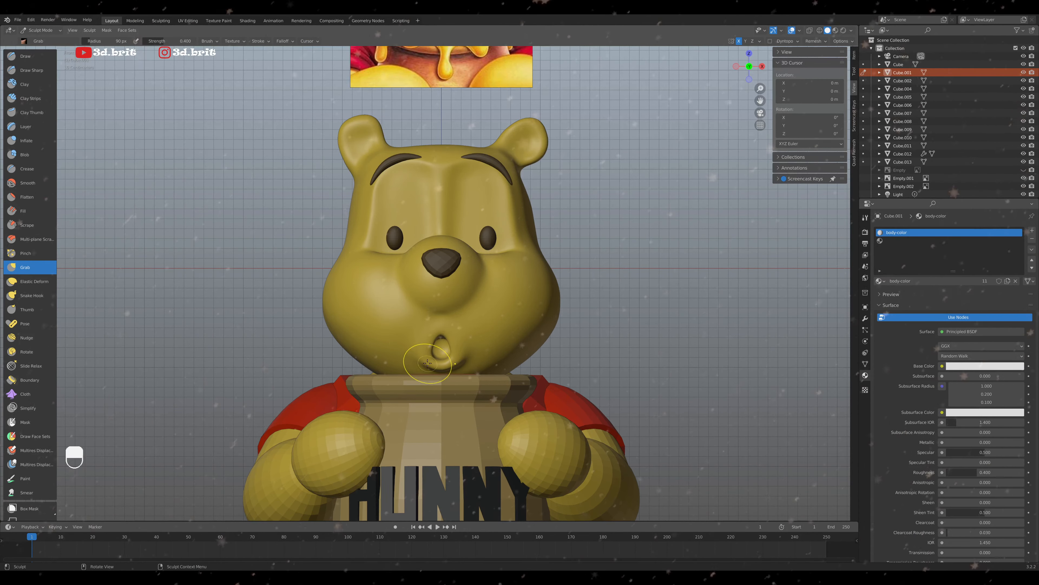
pyautogui.moveTo(437, 344); pyautogui.dragTo(421, 338, button='middle')
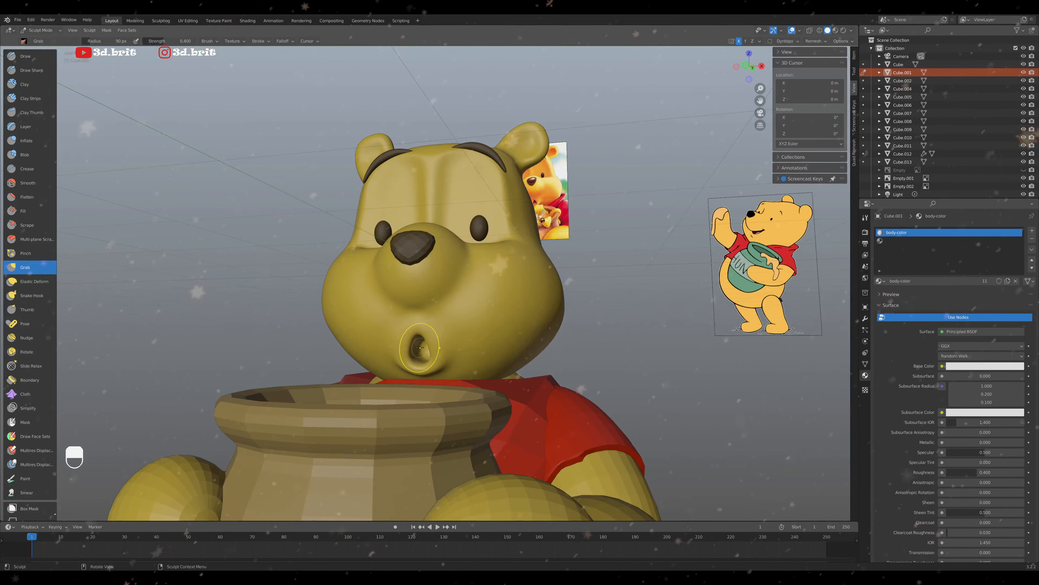
pyautogui.press('KP_1')
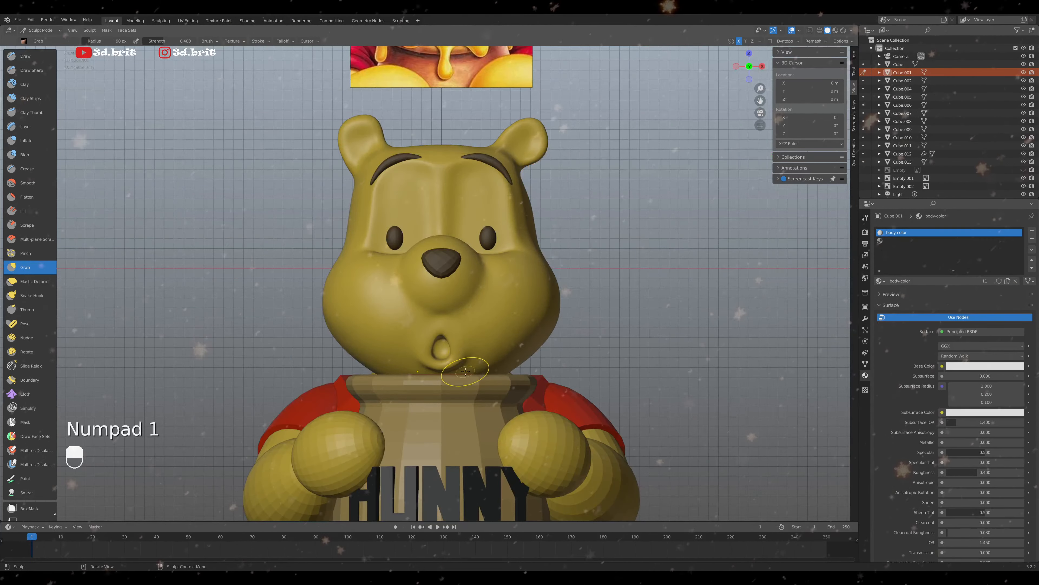
# Isolate the head and smooth the chin surface beside and below the mouth with the Smooth brush
pyautogui.moveTo(465, 371)
pyautogui.mouseDown(button='middle')
pyautogui.moveTo(421, 353)
pyautogui.moveTo(433, 353)
pyautogui.moveTo(425, 363)
pyautogui.moveTo(451, 313)
pyautogui.moveTo(437, 381)
pyautogui.moveTo(458, 287)
pyautogui.mouseUp(button='middle')
pyautogui.hotkey('shift', 's')
pyautogui.press('KP_Divide')
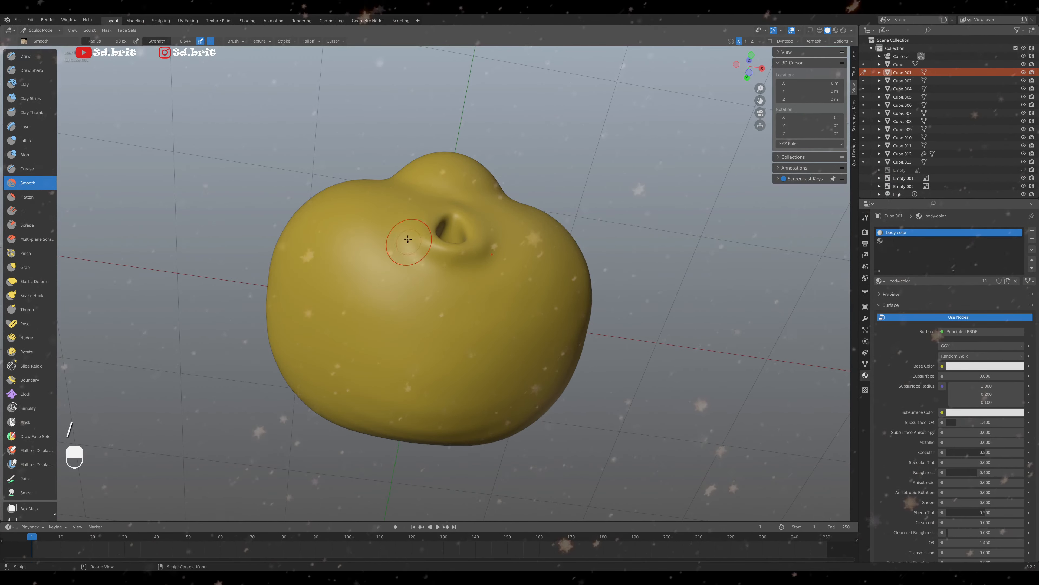
pyautogui.moveTo(408, 239); pyautogui.dragTo(408, 265)
pyautogui.moveTo(498, 289); pyautogui.dragTo(454, 264, button='middle')
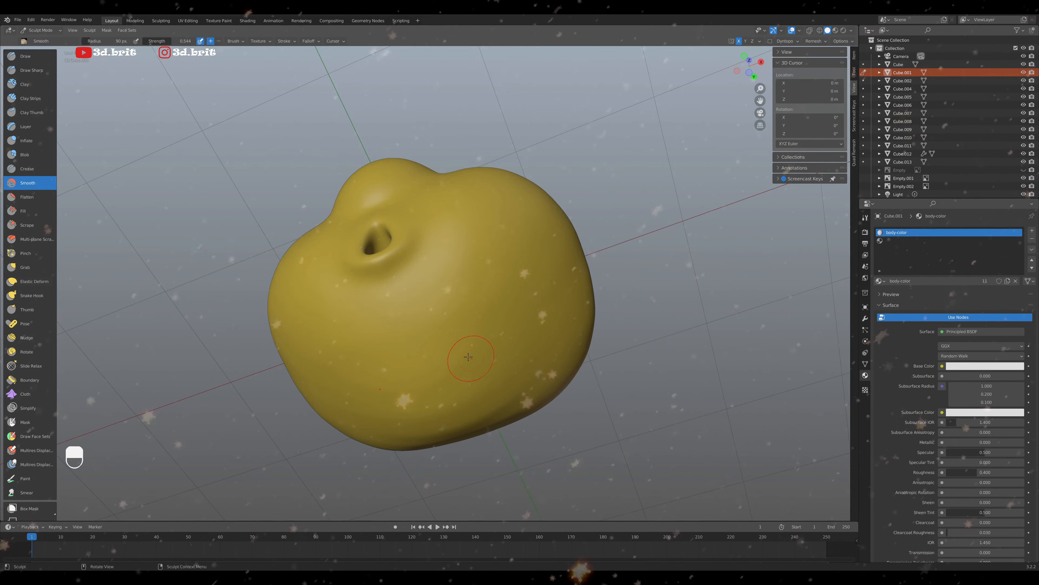
# Smooth the underside and back of the head using the Smooth brush enlarged to a 211 px radius, and leave the isolated view
pyautogui.moveTo(469, 357); pyautogui.dragTo(463, 369, button='middle')
pyautogui.scroll(-3, 496, 331)
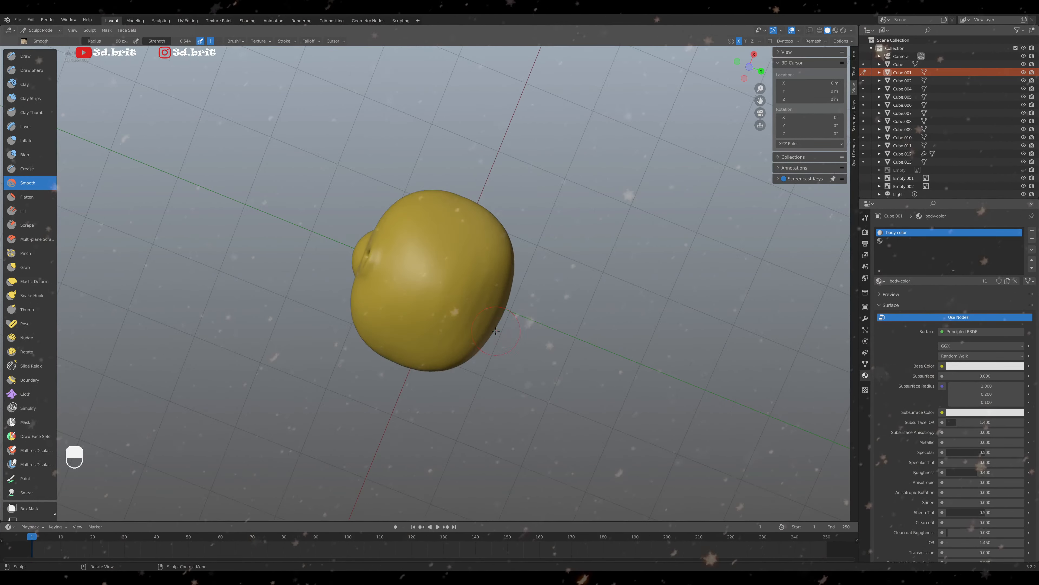
pyautogui.click(515, 310)
pyautogui.moveTo(514, 310)
pyautogui.mouseDown(button='middle')
pyautogui.moveTo(446, 324)
pyautogui.moveTo(490, 284)
pyautogui.mouseUp(button='middle')
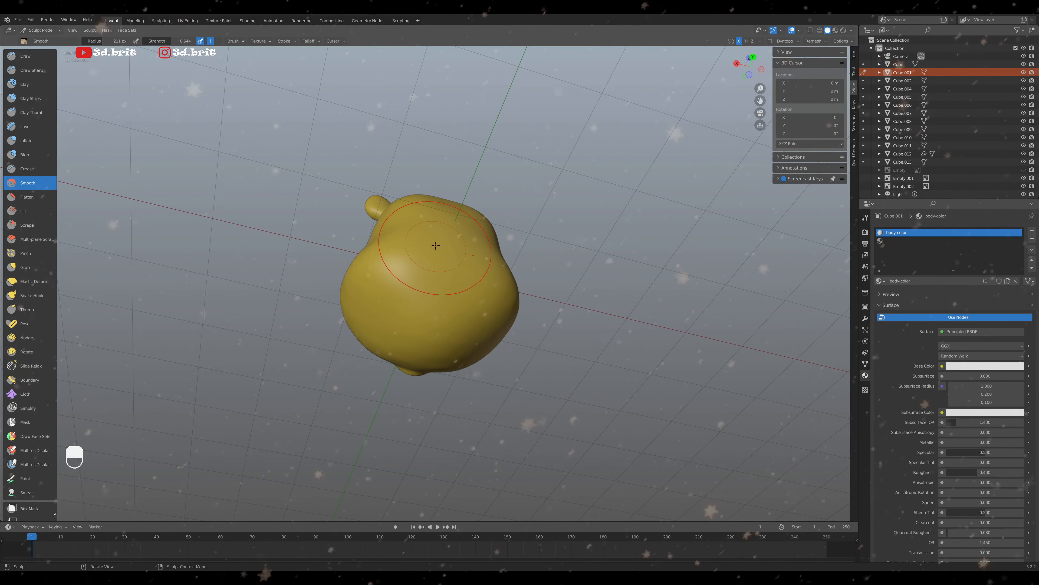
pyautogui.press('KP_1')
pyautogui.scroll(2, 436, 246)
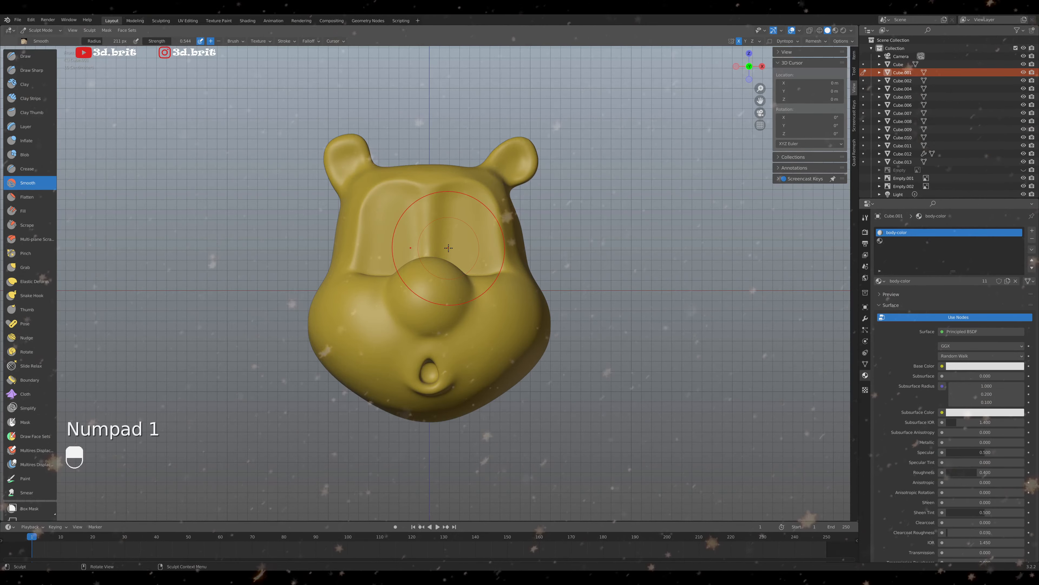
pyautogui.press('KP_Divide')
pyautogui.press('KP_1')
pyautogui.moveTo(448, 248)
pyautogui.keyDown('shift'); pyautogui.mouseDown(button='middle')
pyautogui.moveTo(461, 224)
pyautogui.moveTo(449, 221)
pyautogui.mouseUp(button='middle'); pyautogui.keyUp('shift')
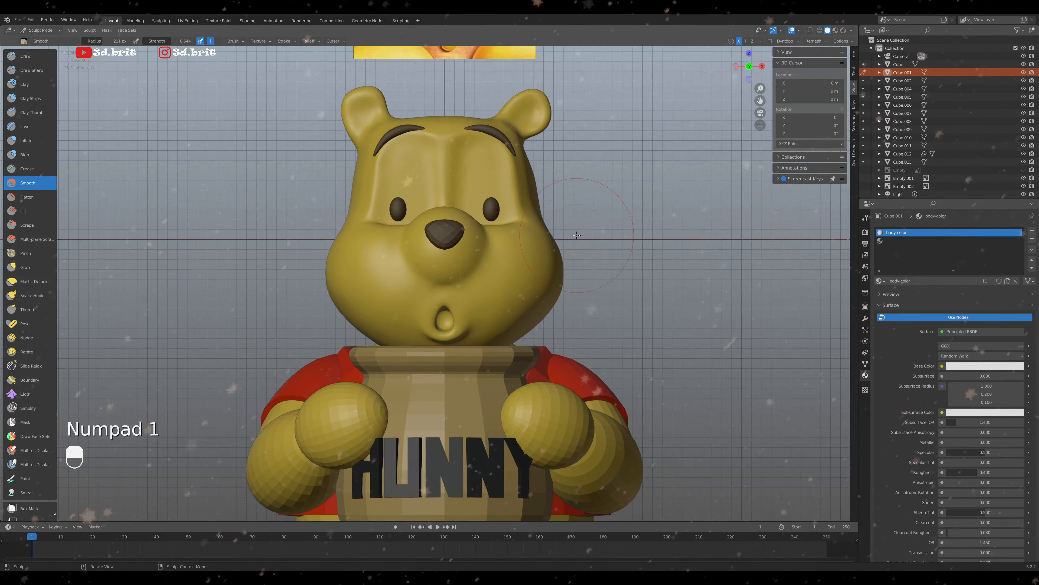
# Compare the sculpted head, ears and mouth with the reference images from the front, both close up and with the whole figure
pyautogui.scroll(-4, 585, 237)
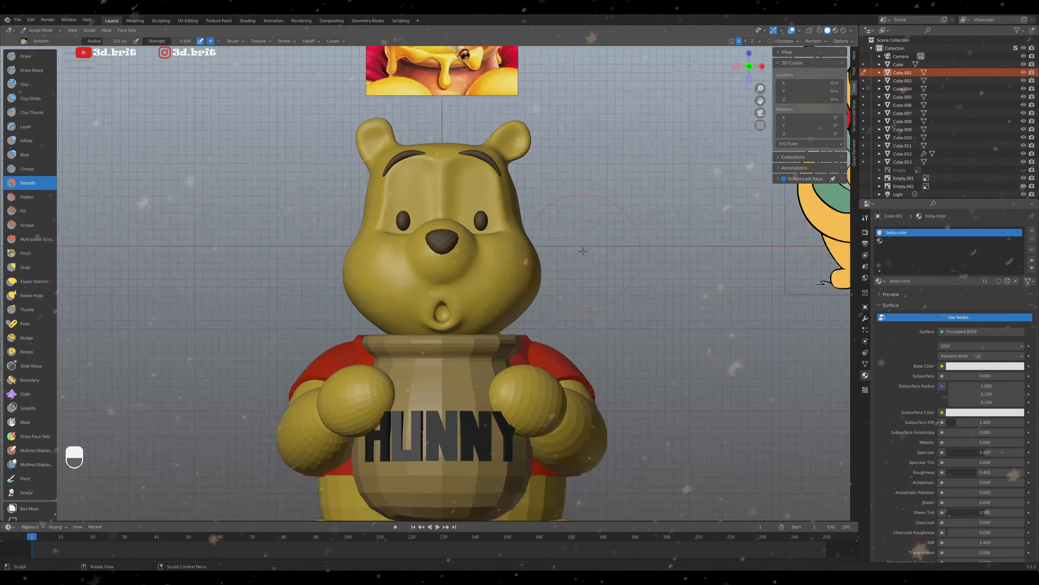
pyautogui.keyDown('shift'); pyautogui.moveTo(586, 237); pyautogui.dragTo(598, 316, button='middle'); pyautogui.keyUp('shift')
pyautogui.press('KP_1')
pyautogui.scroll(3, 598, 311)
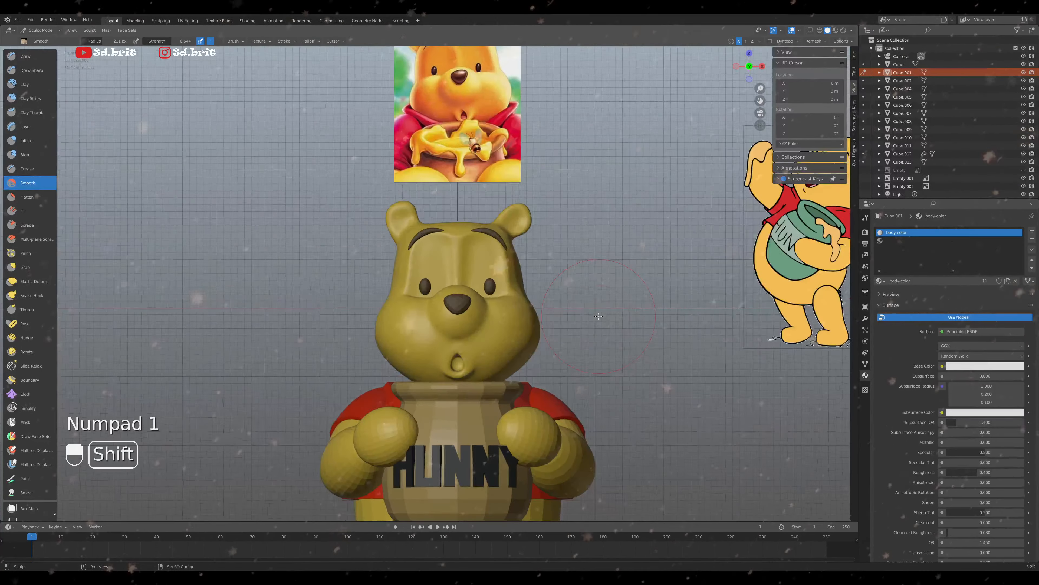
pyautogui.scroll(-1, 598, 316)
pyautogui.scroll(3, 589, 303)
pyautogui.scroll(-2, 581, 286)
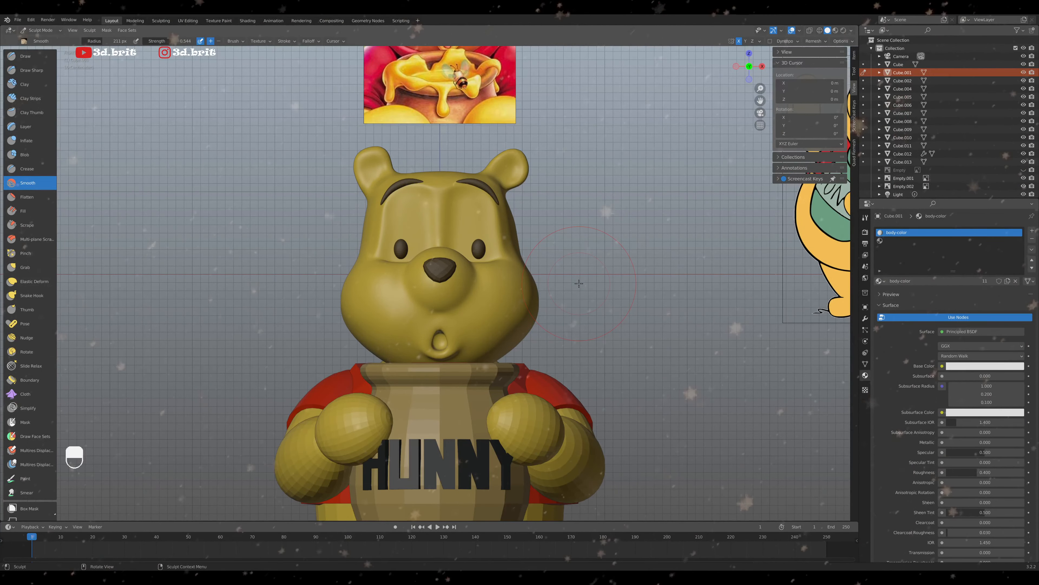
pyautogui.scroll(-2, 578, 283)
pyautogui.scroll(2, 578, 283)
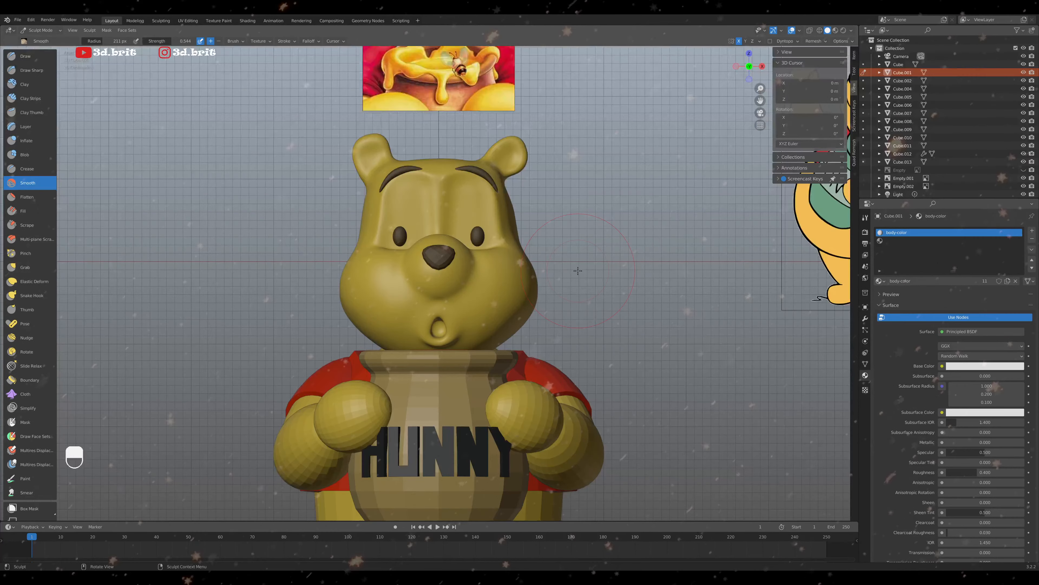
pyautogui.scroll(-1, 578, 271)
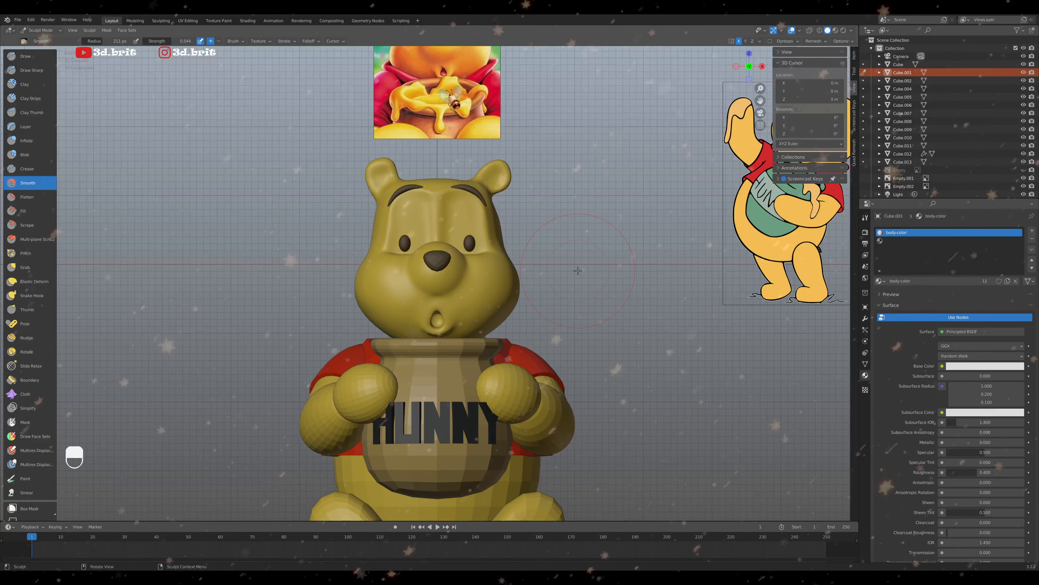
pyautogui.press('KP_1')
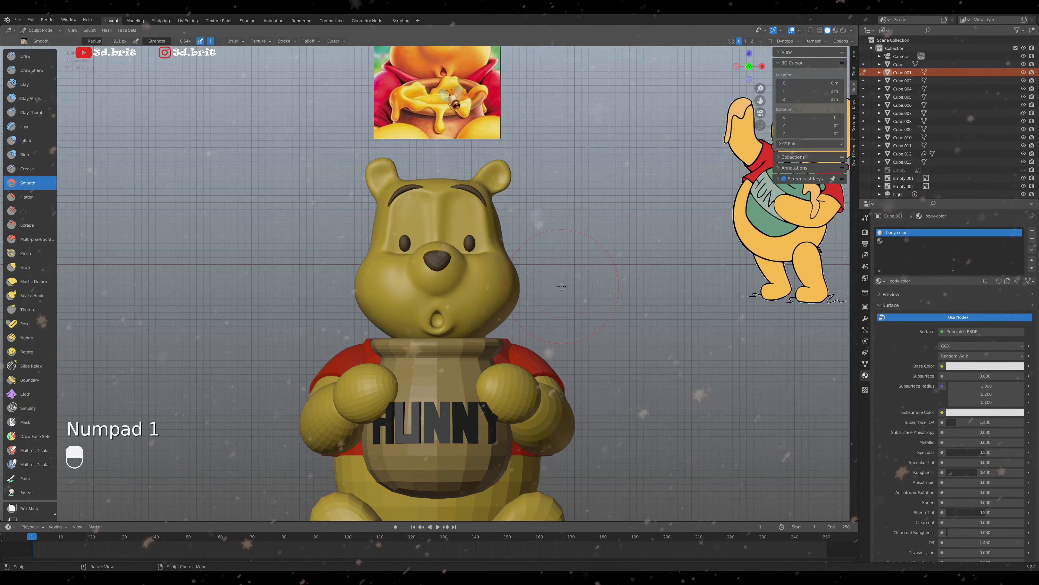
pyautogui.scroll(-2, 578, 271)
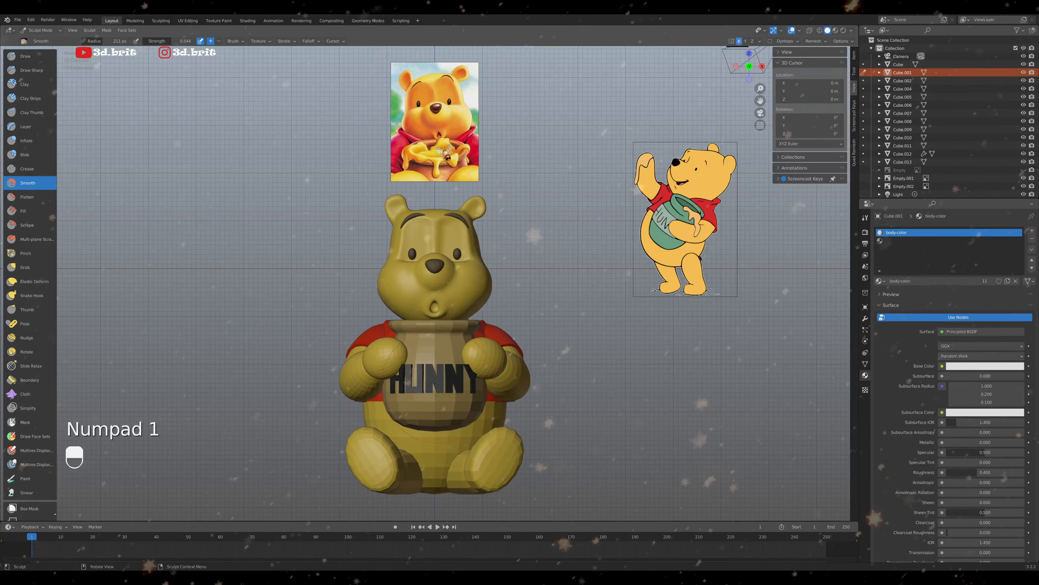
pyautogui.scroll(2, 487, 392)
pyautogui.moveTo(487, 392); pyautogui.dragTo(532, 353, button='middle')
pyautogui.press('KP_1')
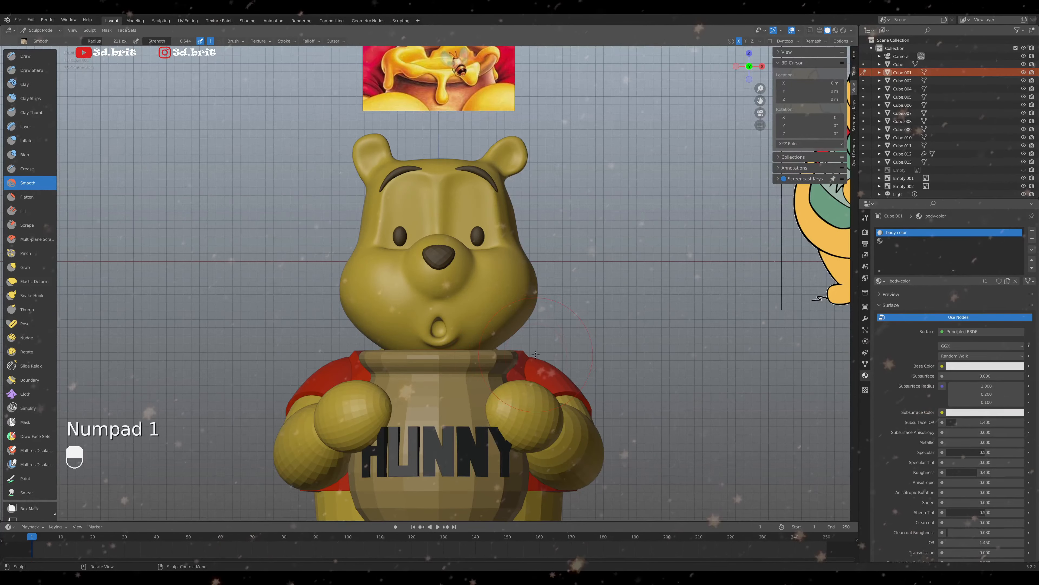